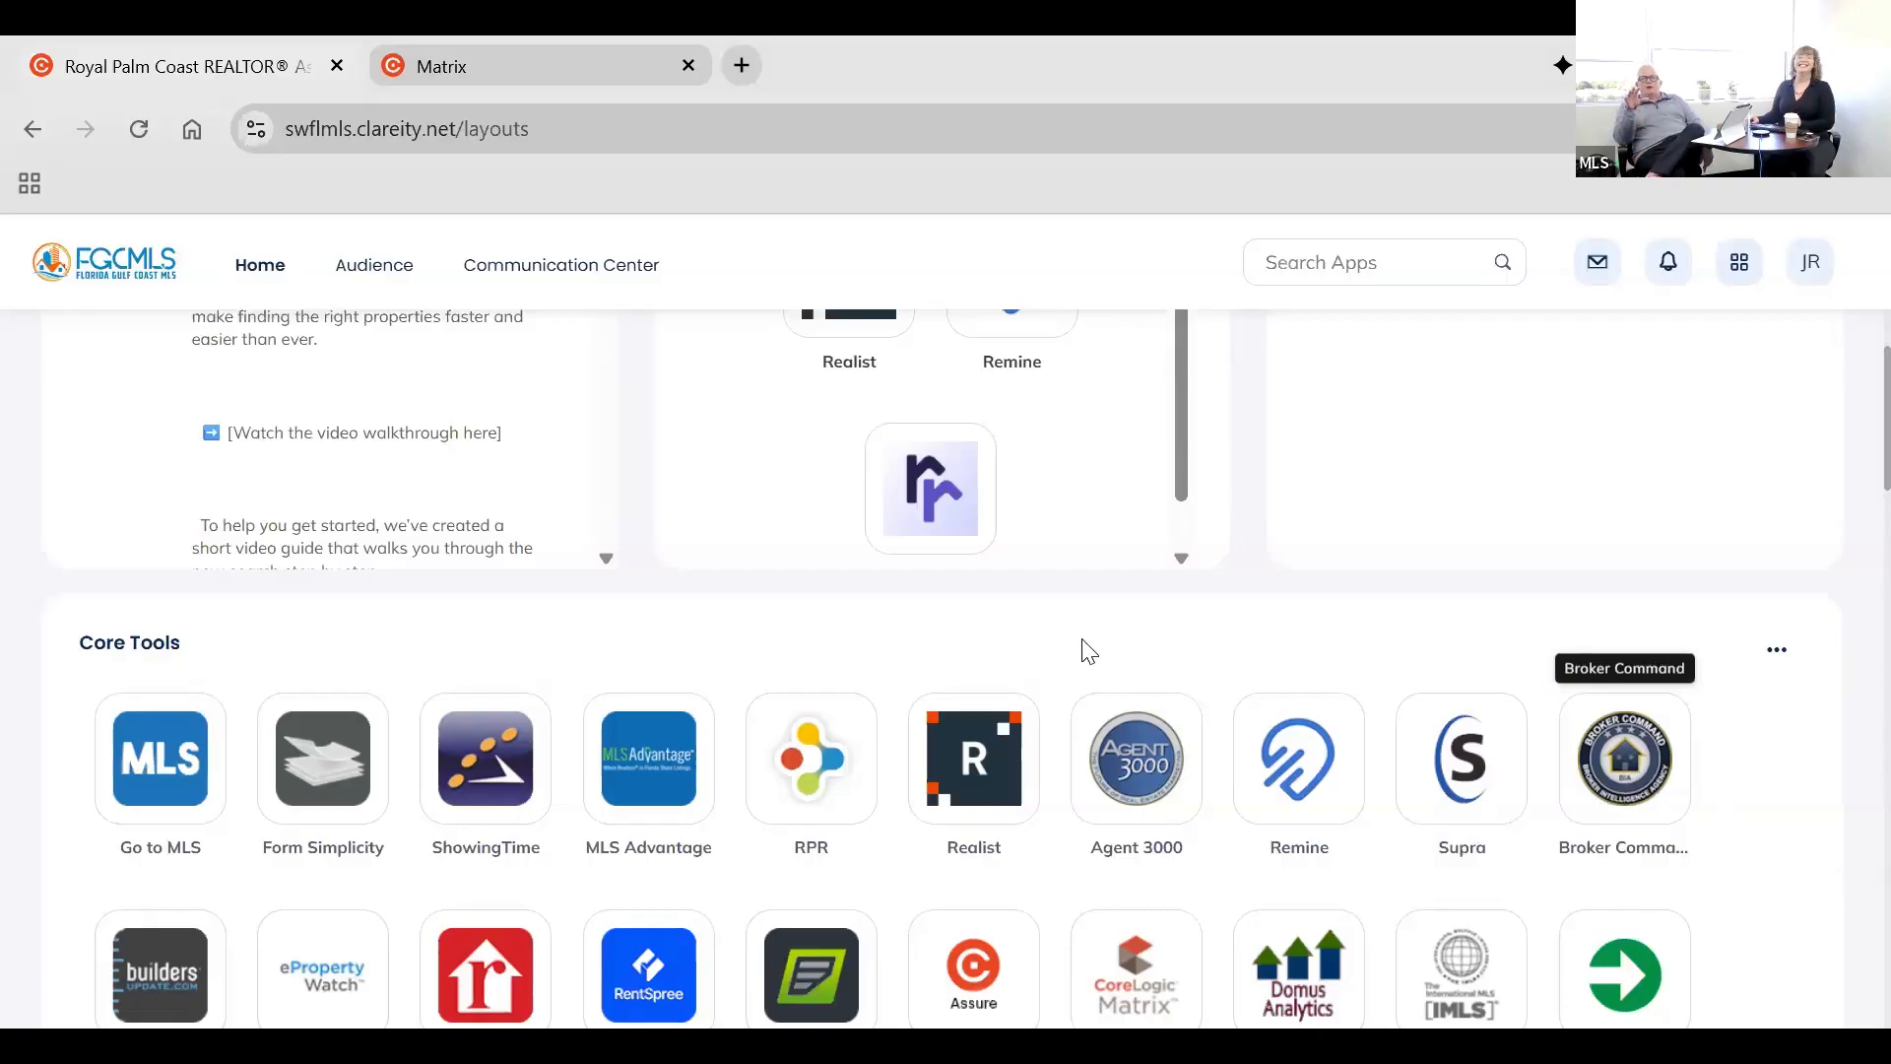
# Open the Core Tools favorites selection and close it without marking any additional tools.
pyautogui.scroll(-1, 1096, 744)
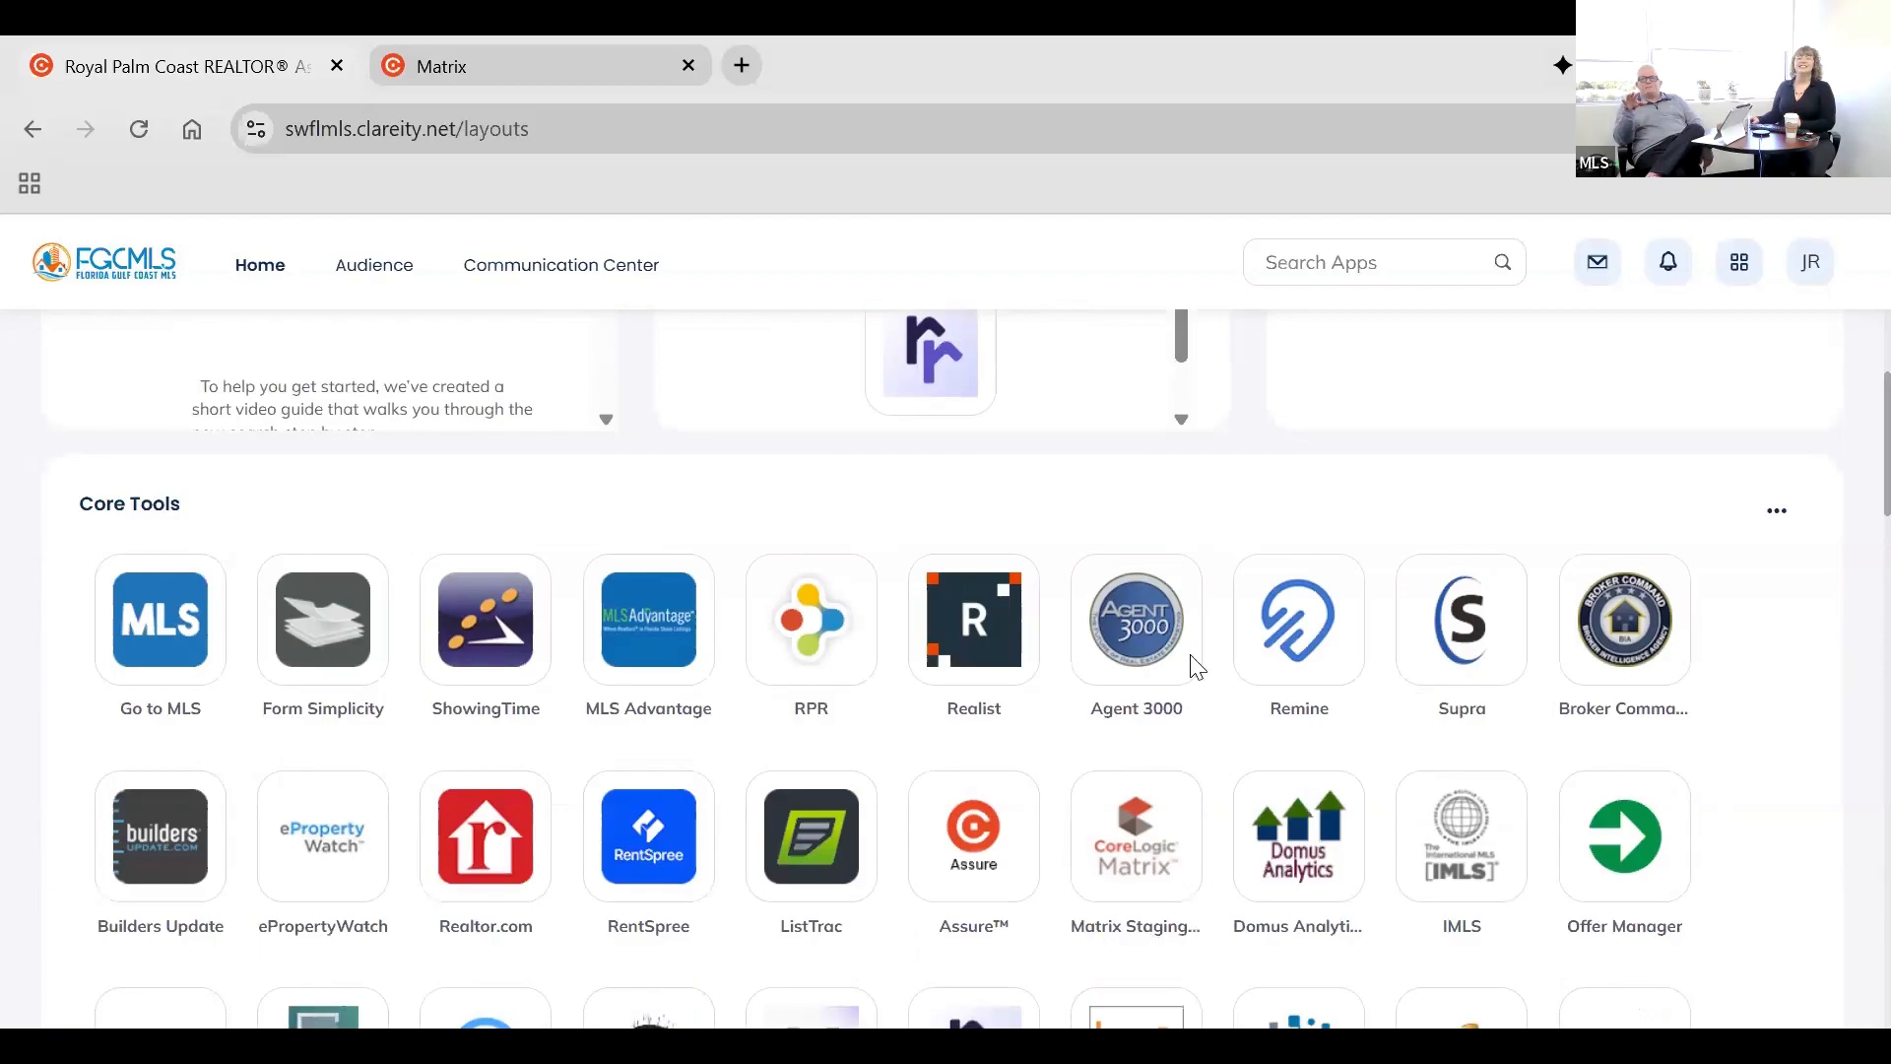
pyautogui.scroll(5, 865, 569)
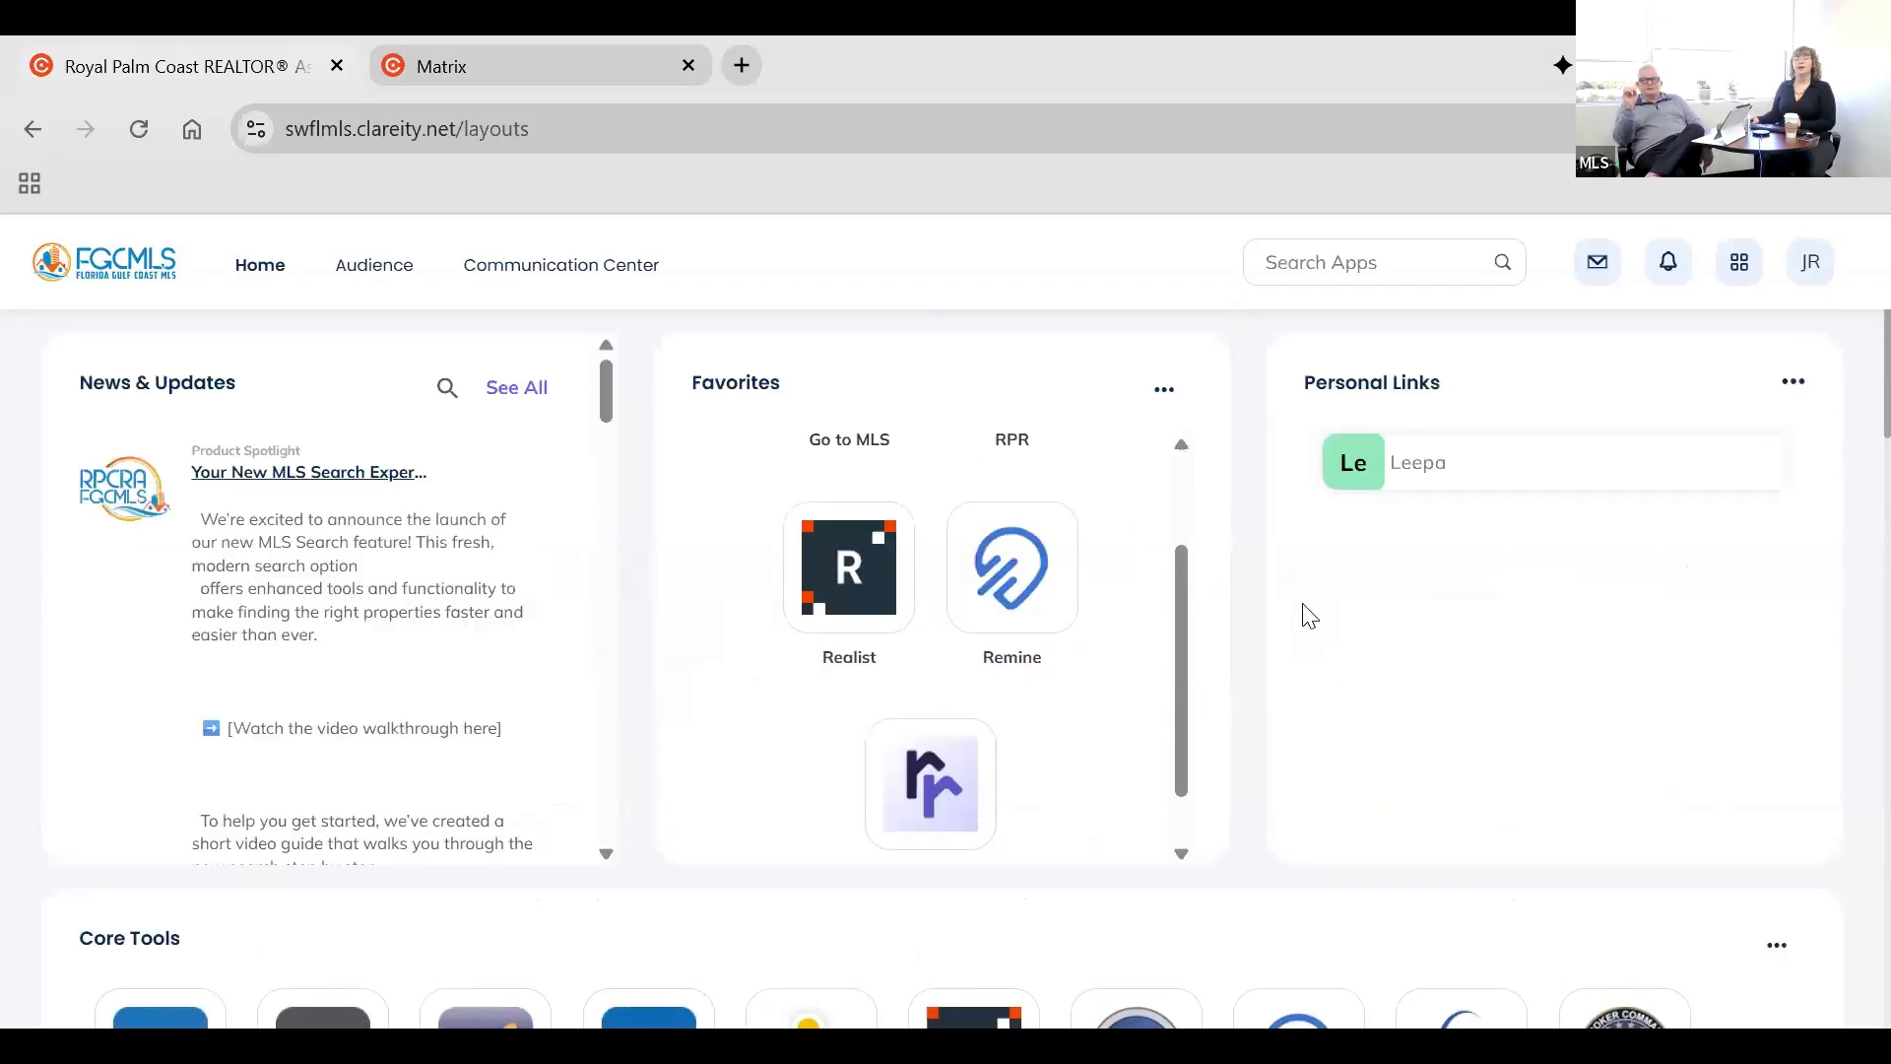
pyautogui.scroll(2, 939, 650)
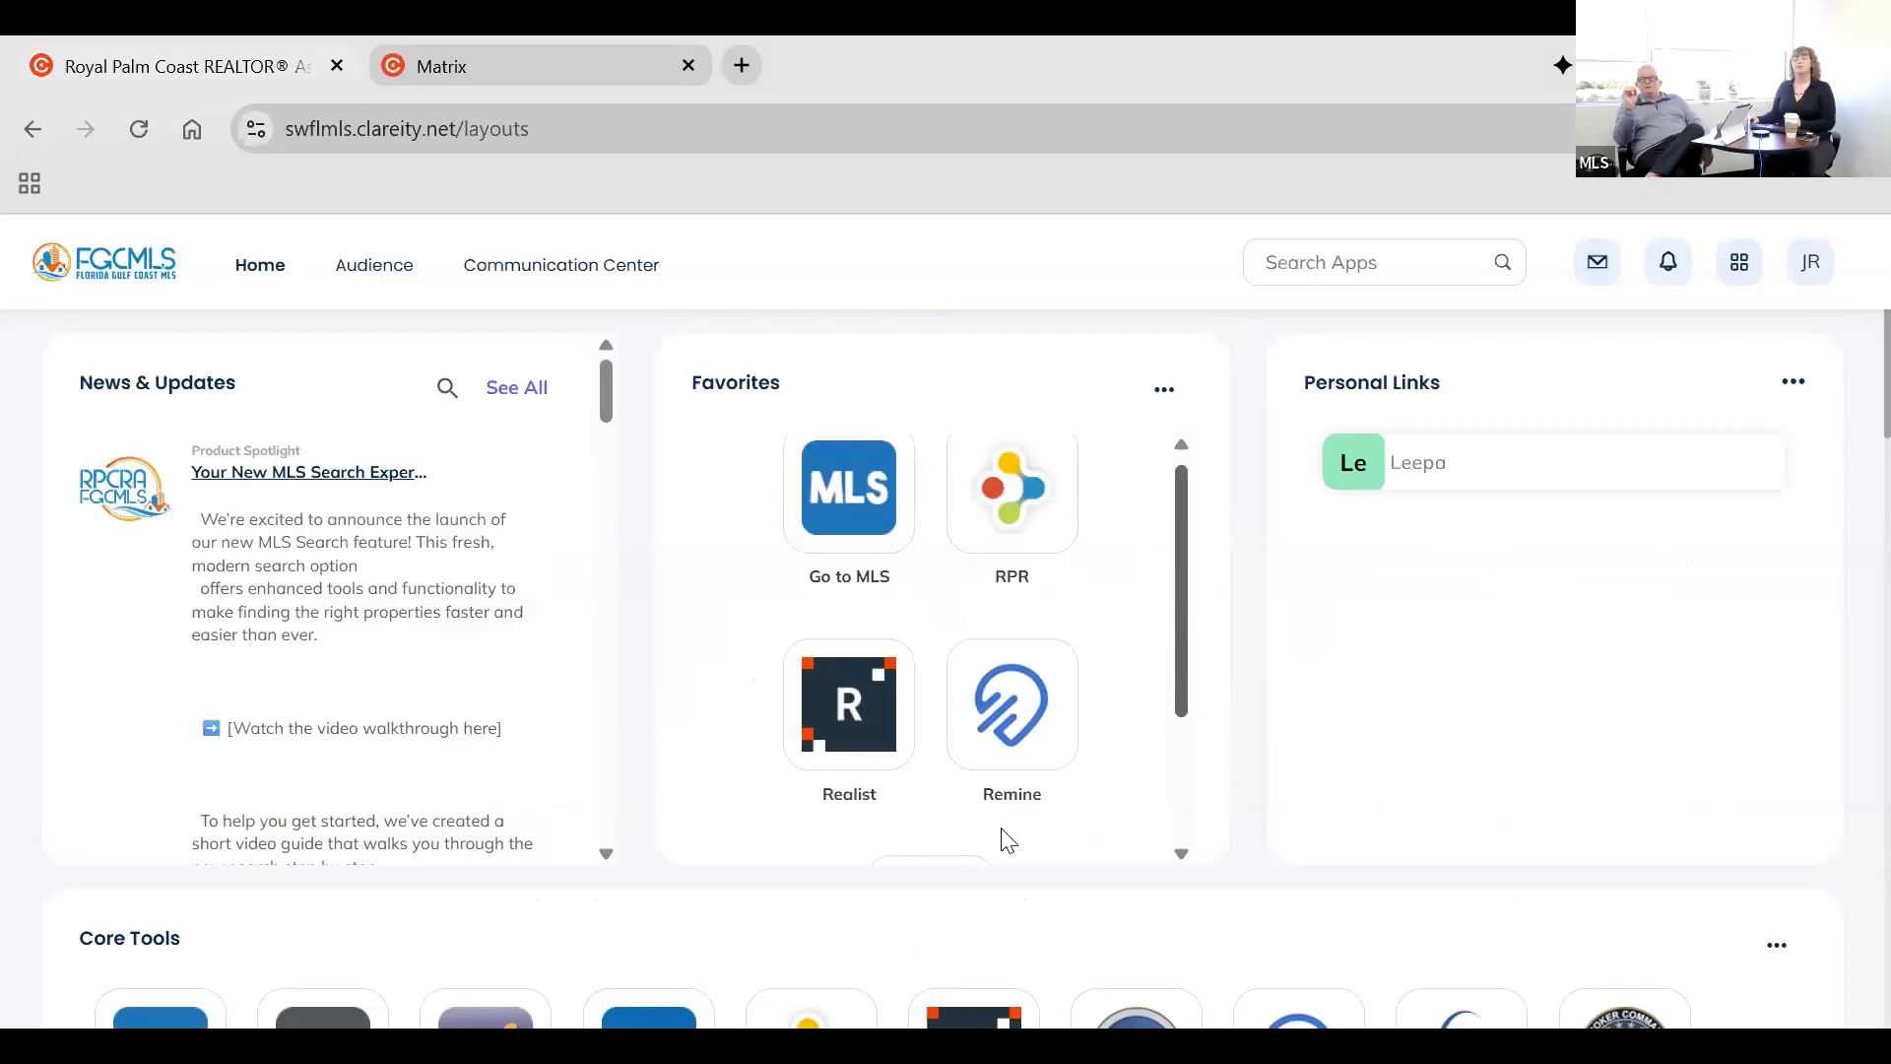
pyautogui.scroll(-3, 1741, 687)
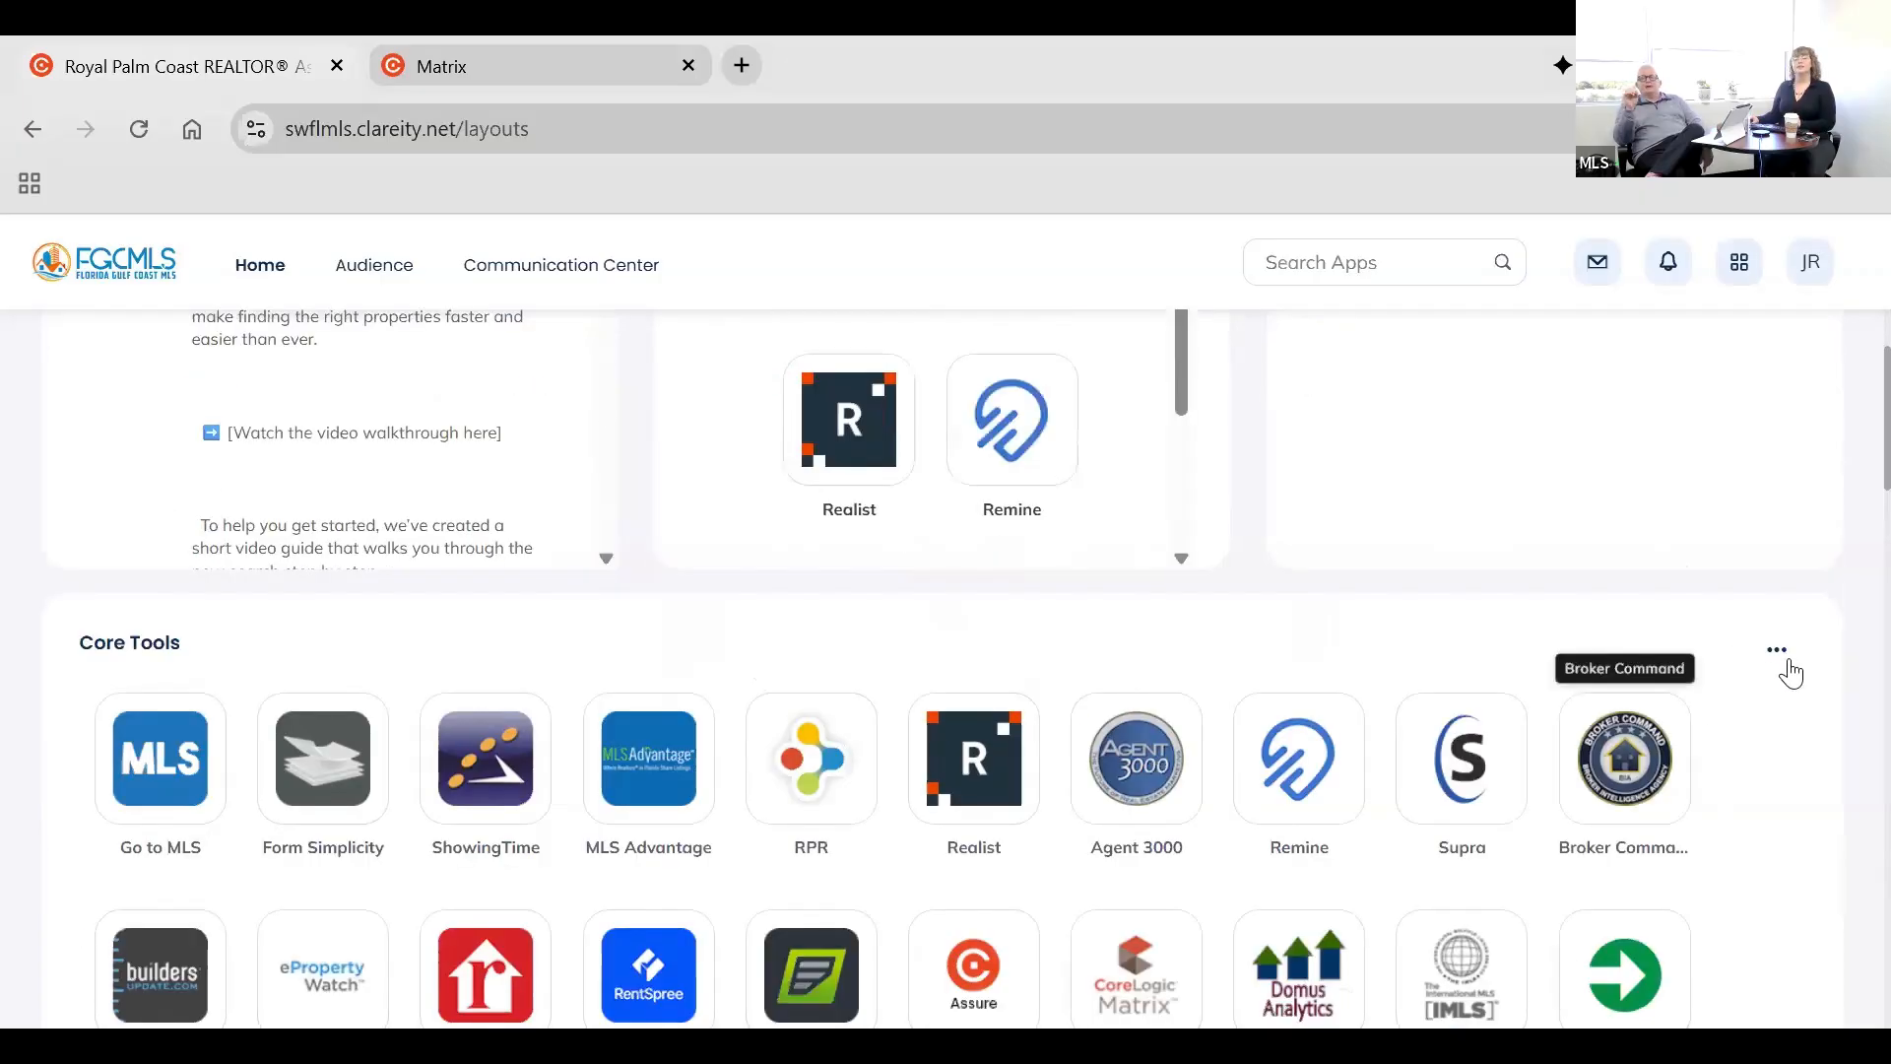
pyautogui.click(1783, 658)
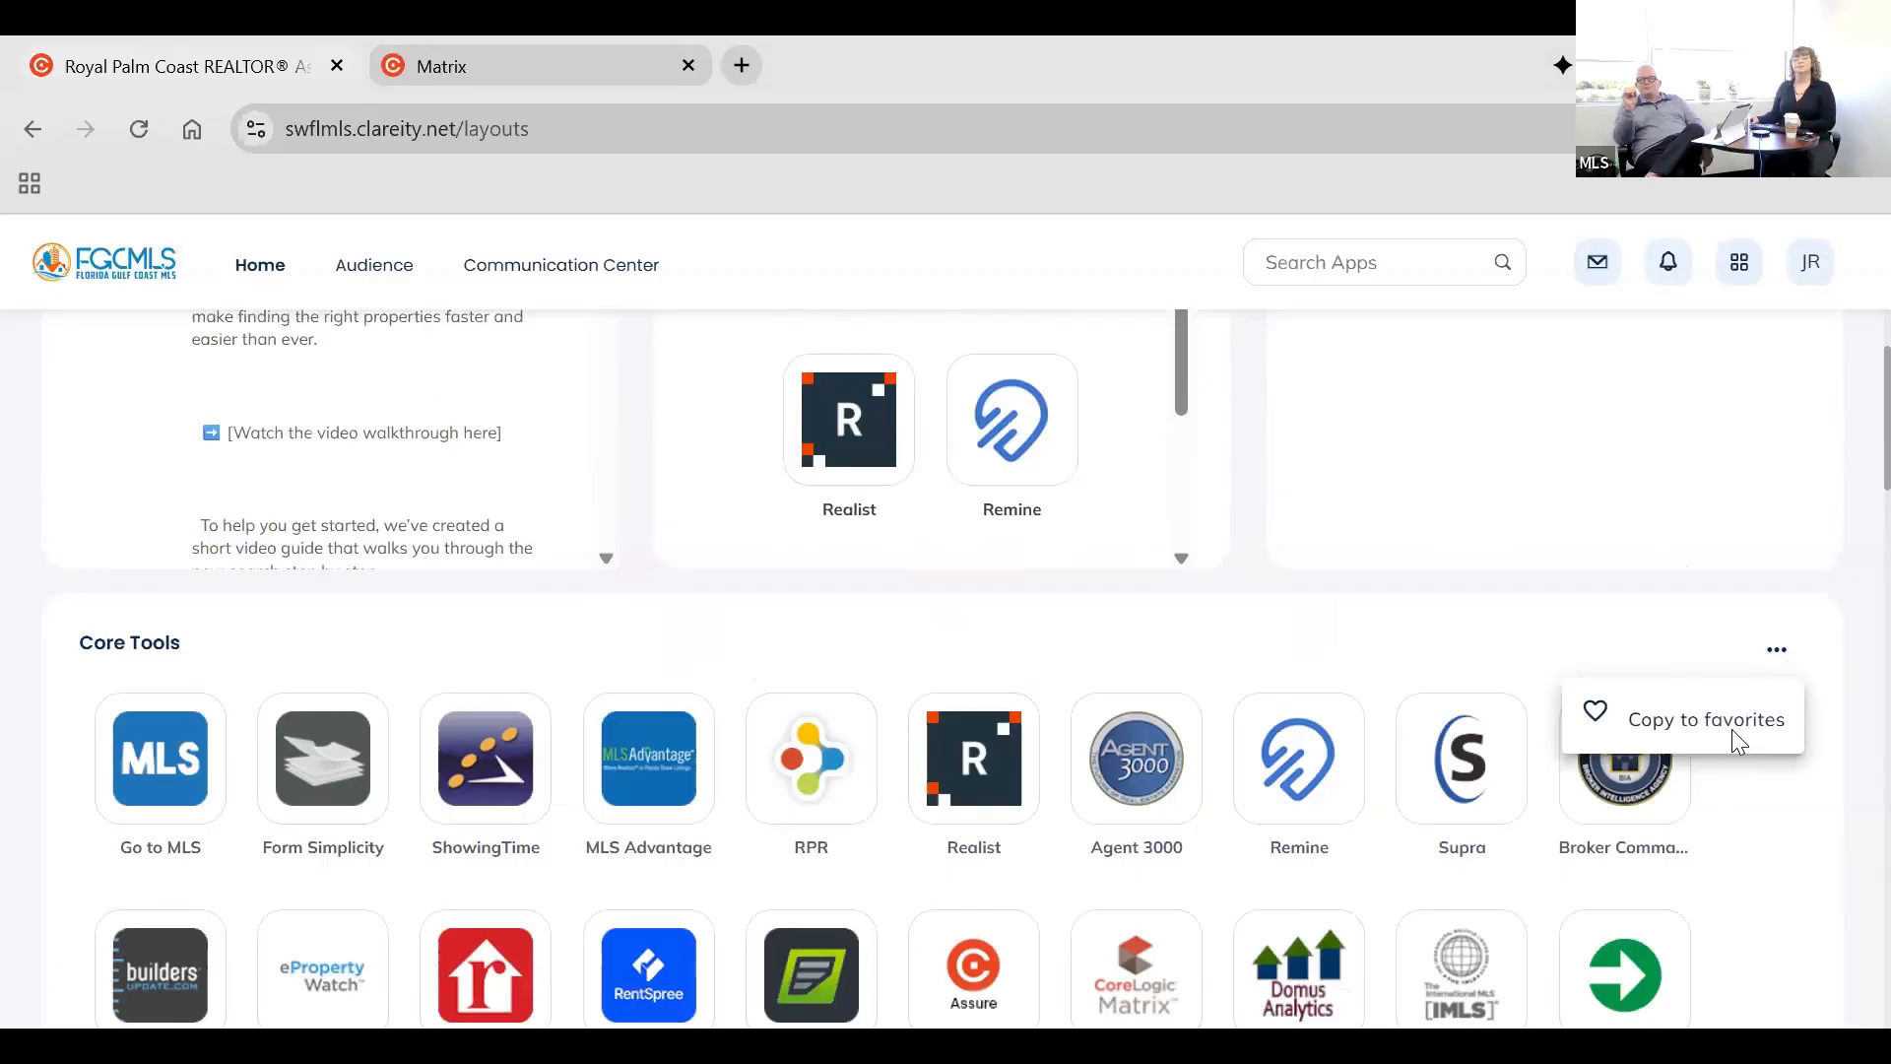
pyautogui.click(1739, 729)
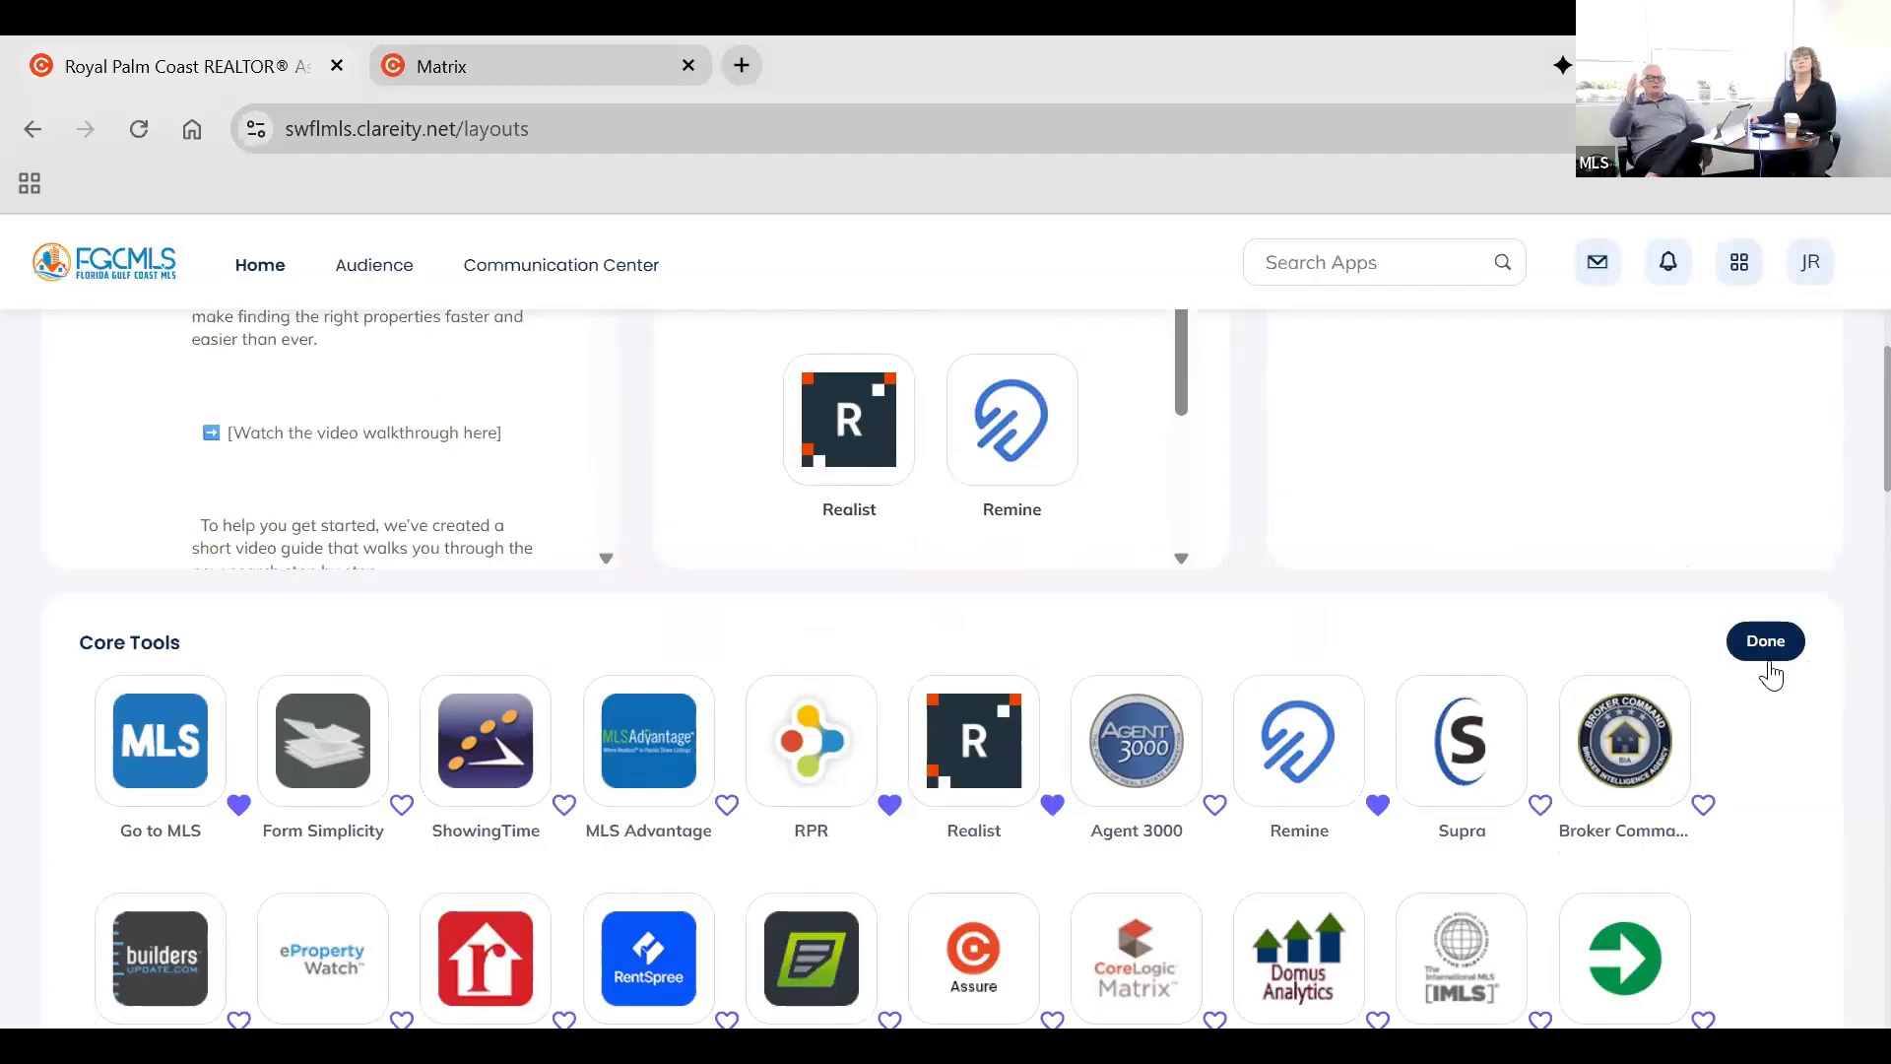
pyautogui.click(1763, 655)
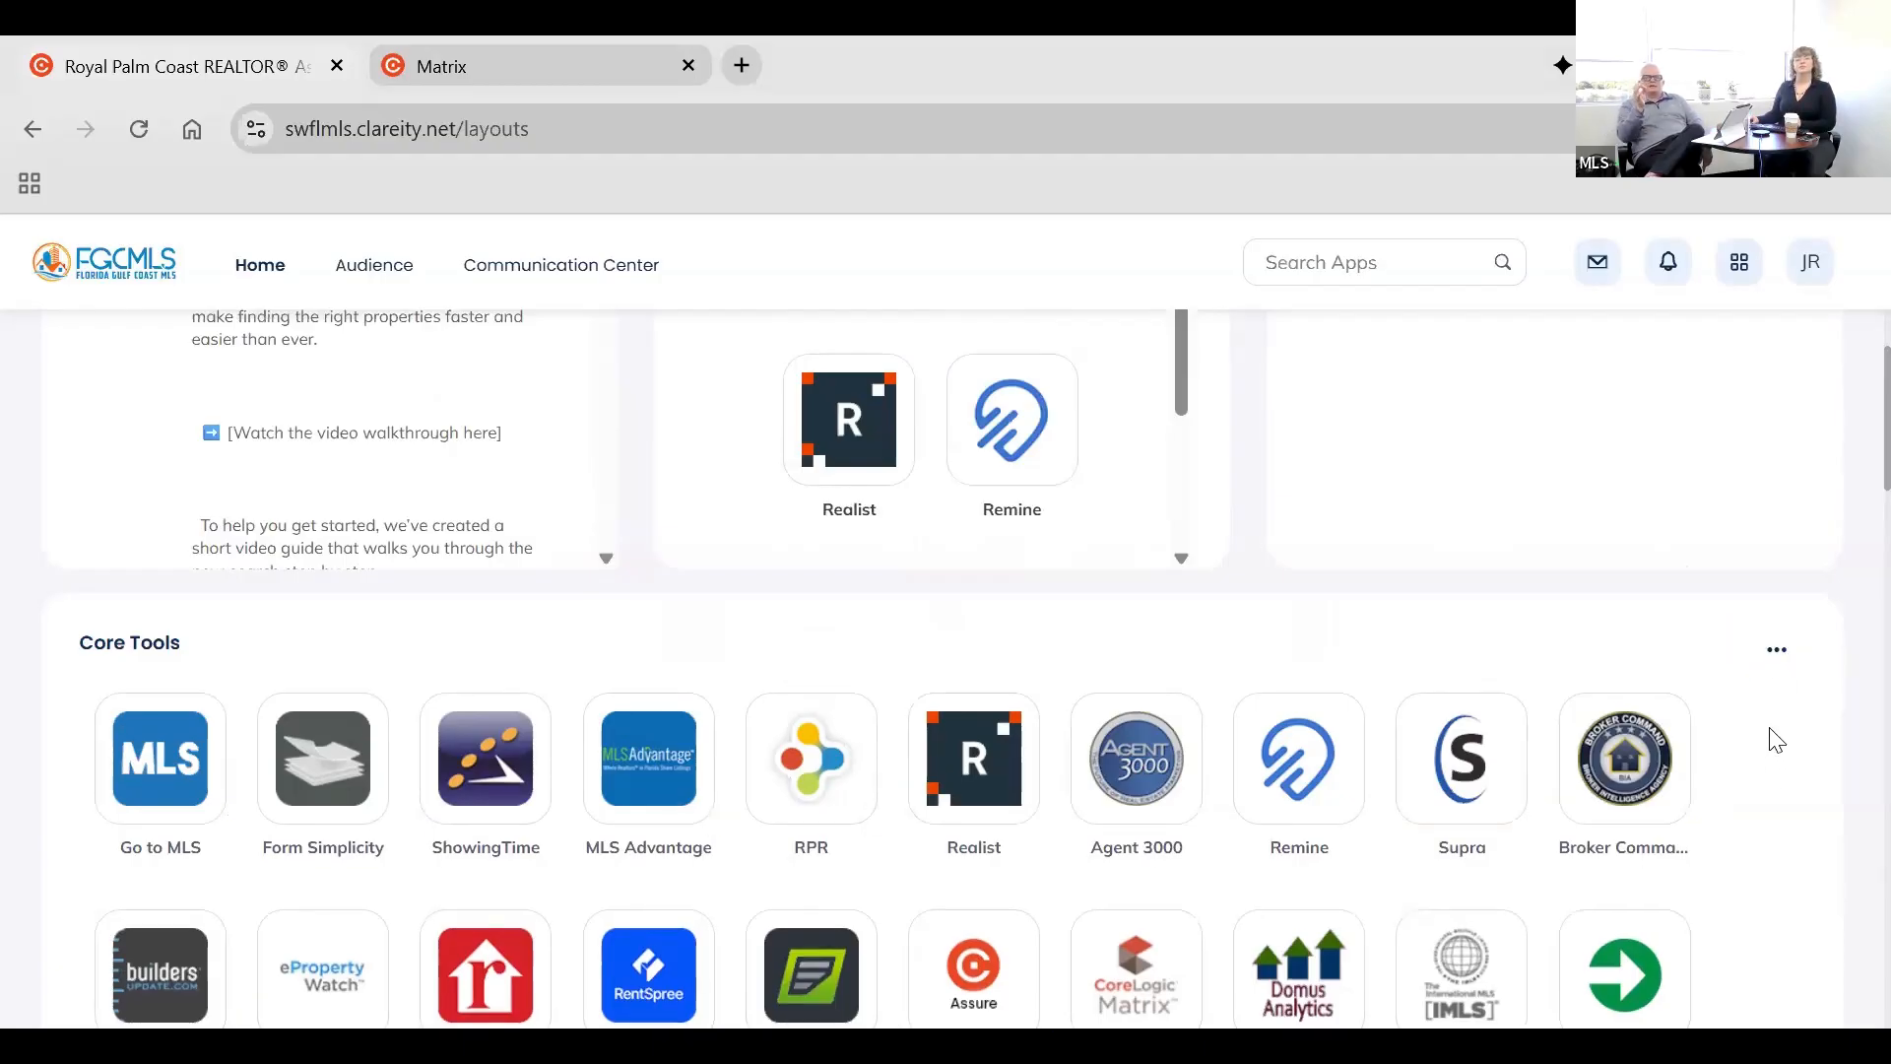
# Open the form for adding a new personal link and dismiss it without creating one.
pyautogui.scroll(-3, 1775, 758)
pyautogui.scroll(5, 844, 739)
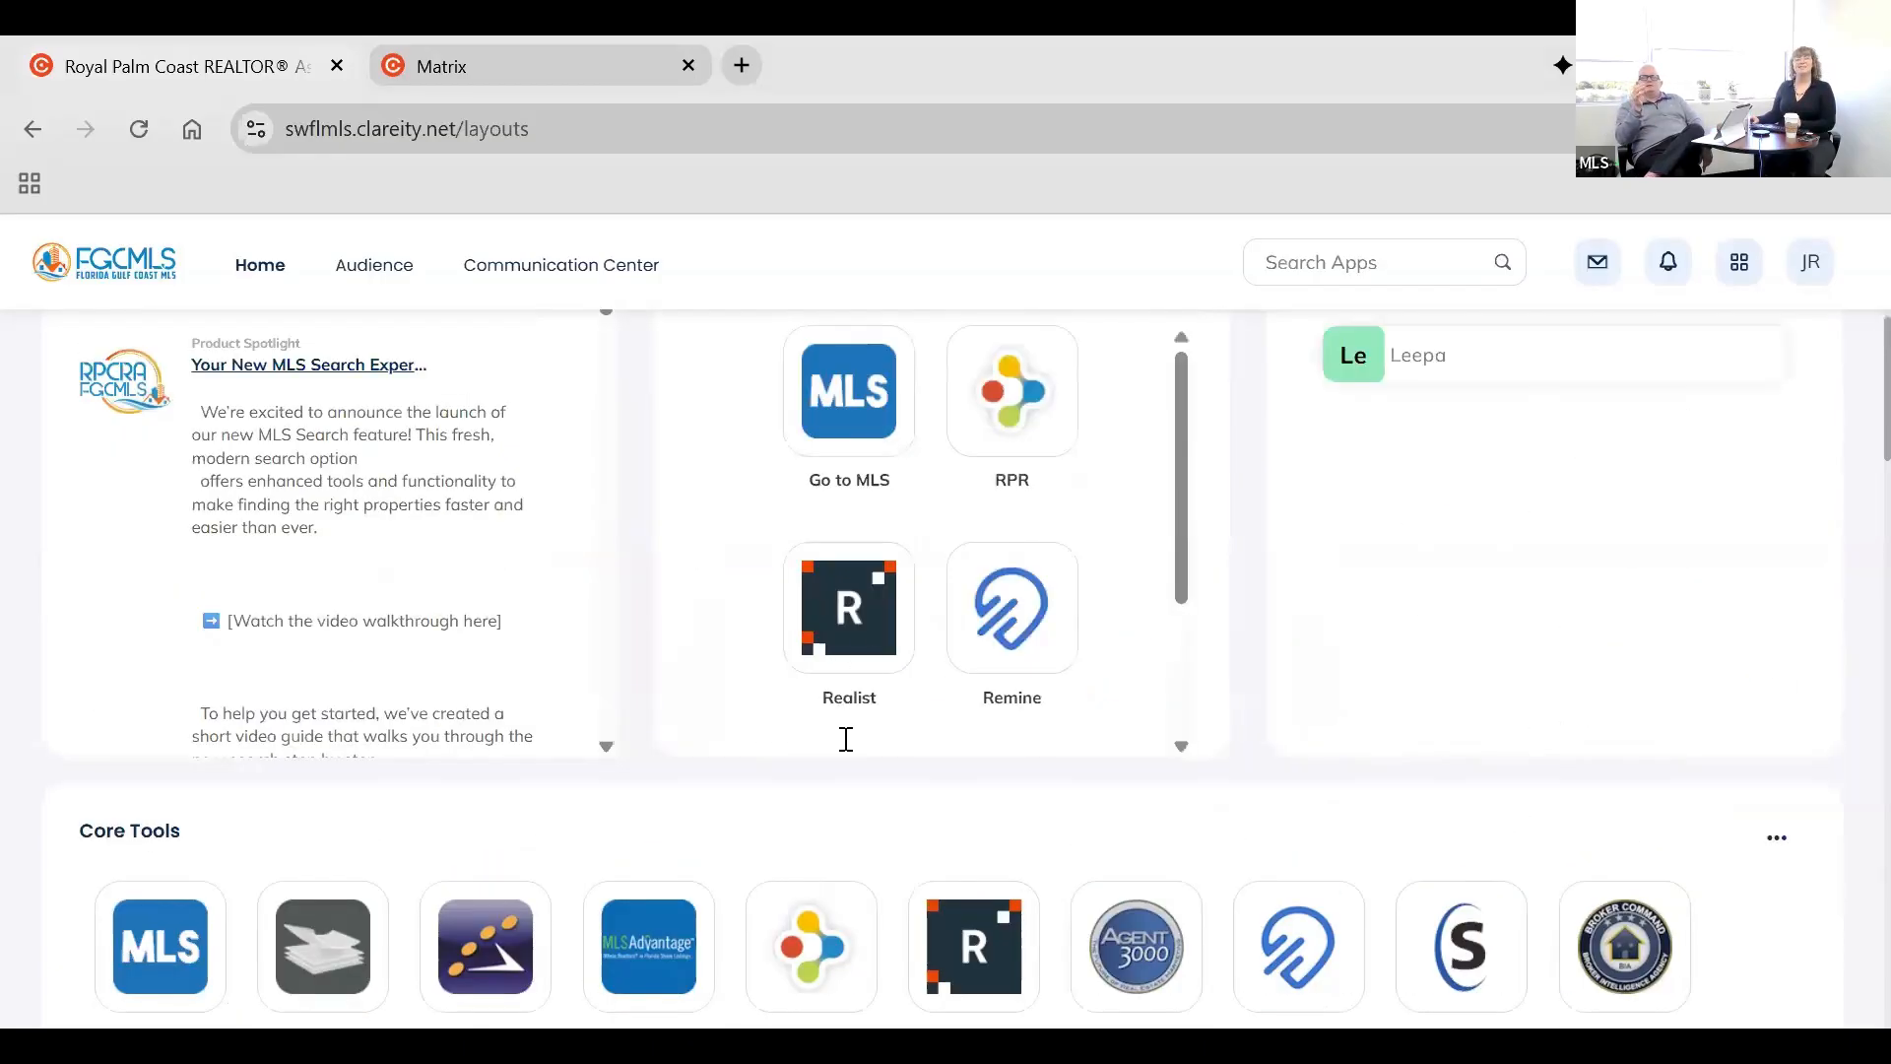
pyautogui.scroll(3, 1298, 822)
pyautogui.scroll(3, 1298, 822)
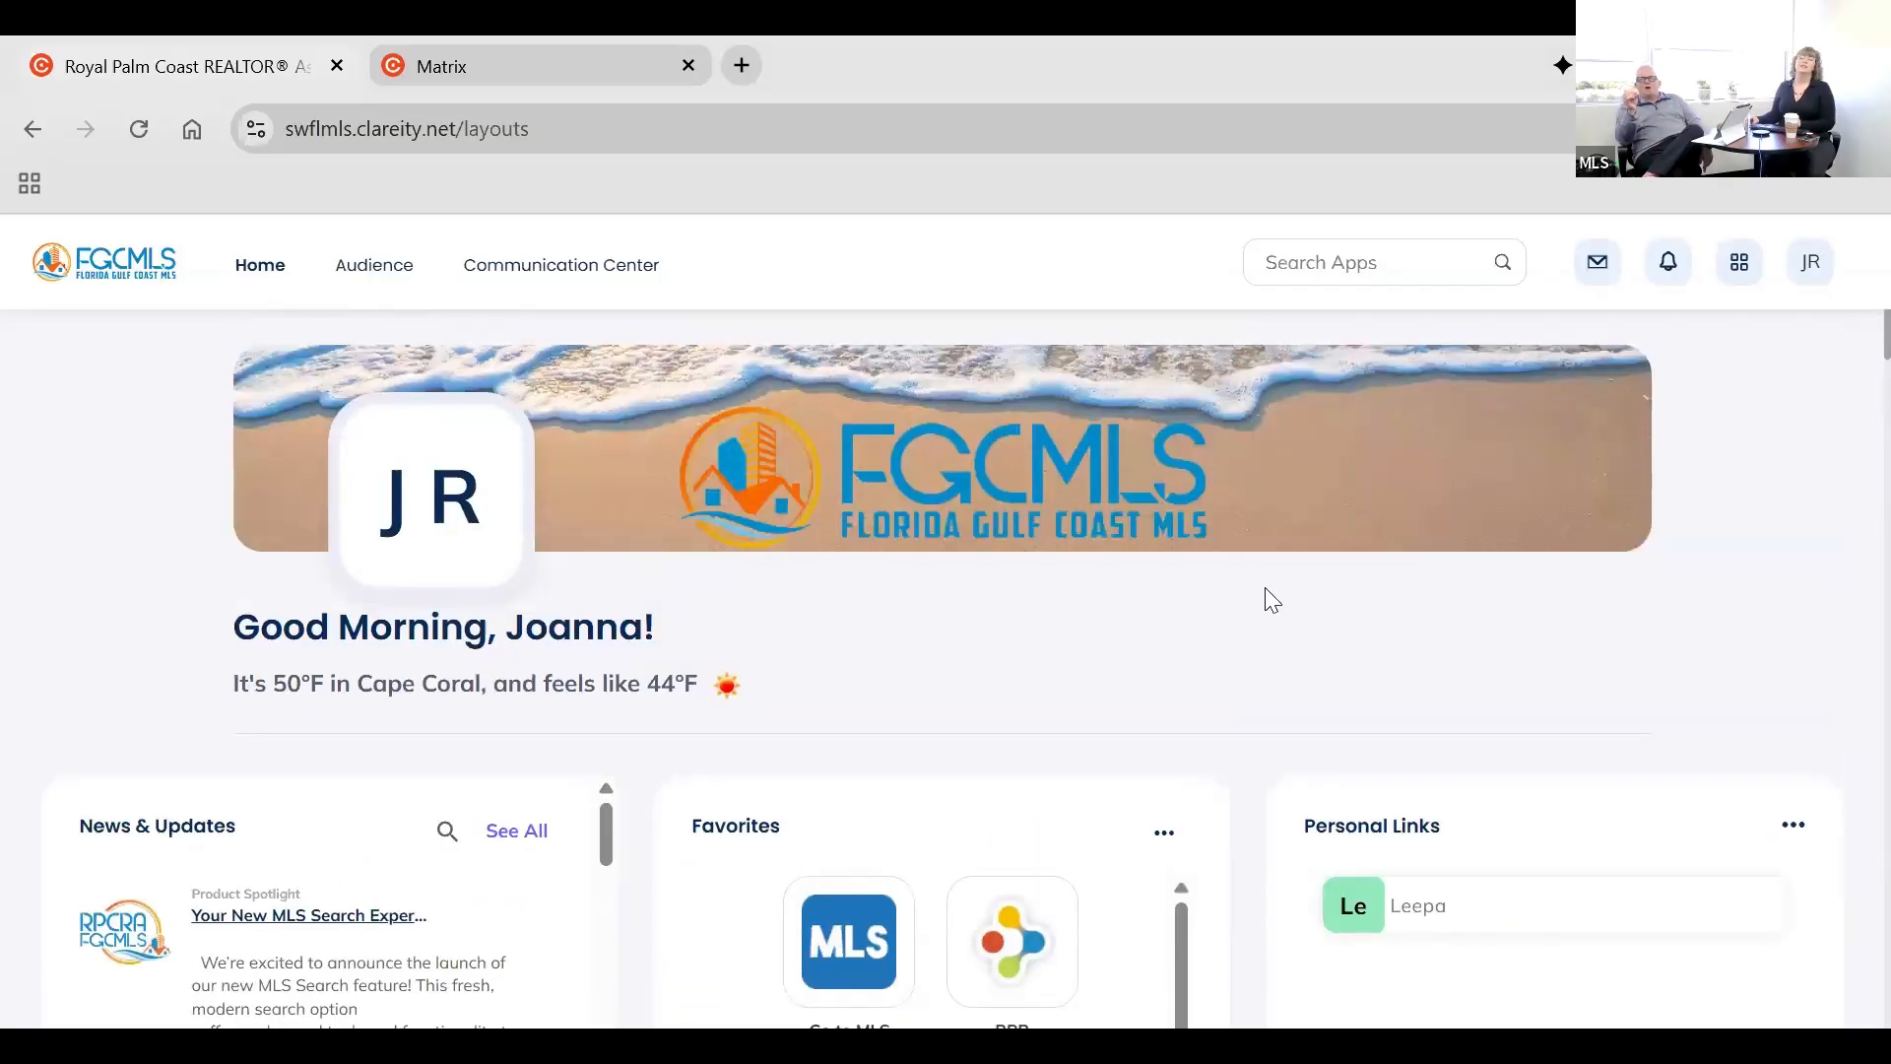
pyautogui.scroll(-5, 1258, 706)
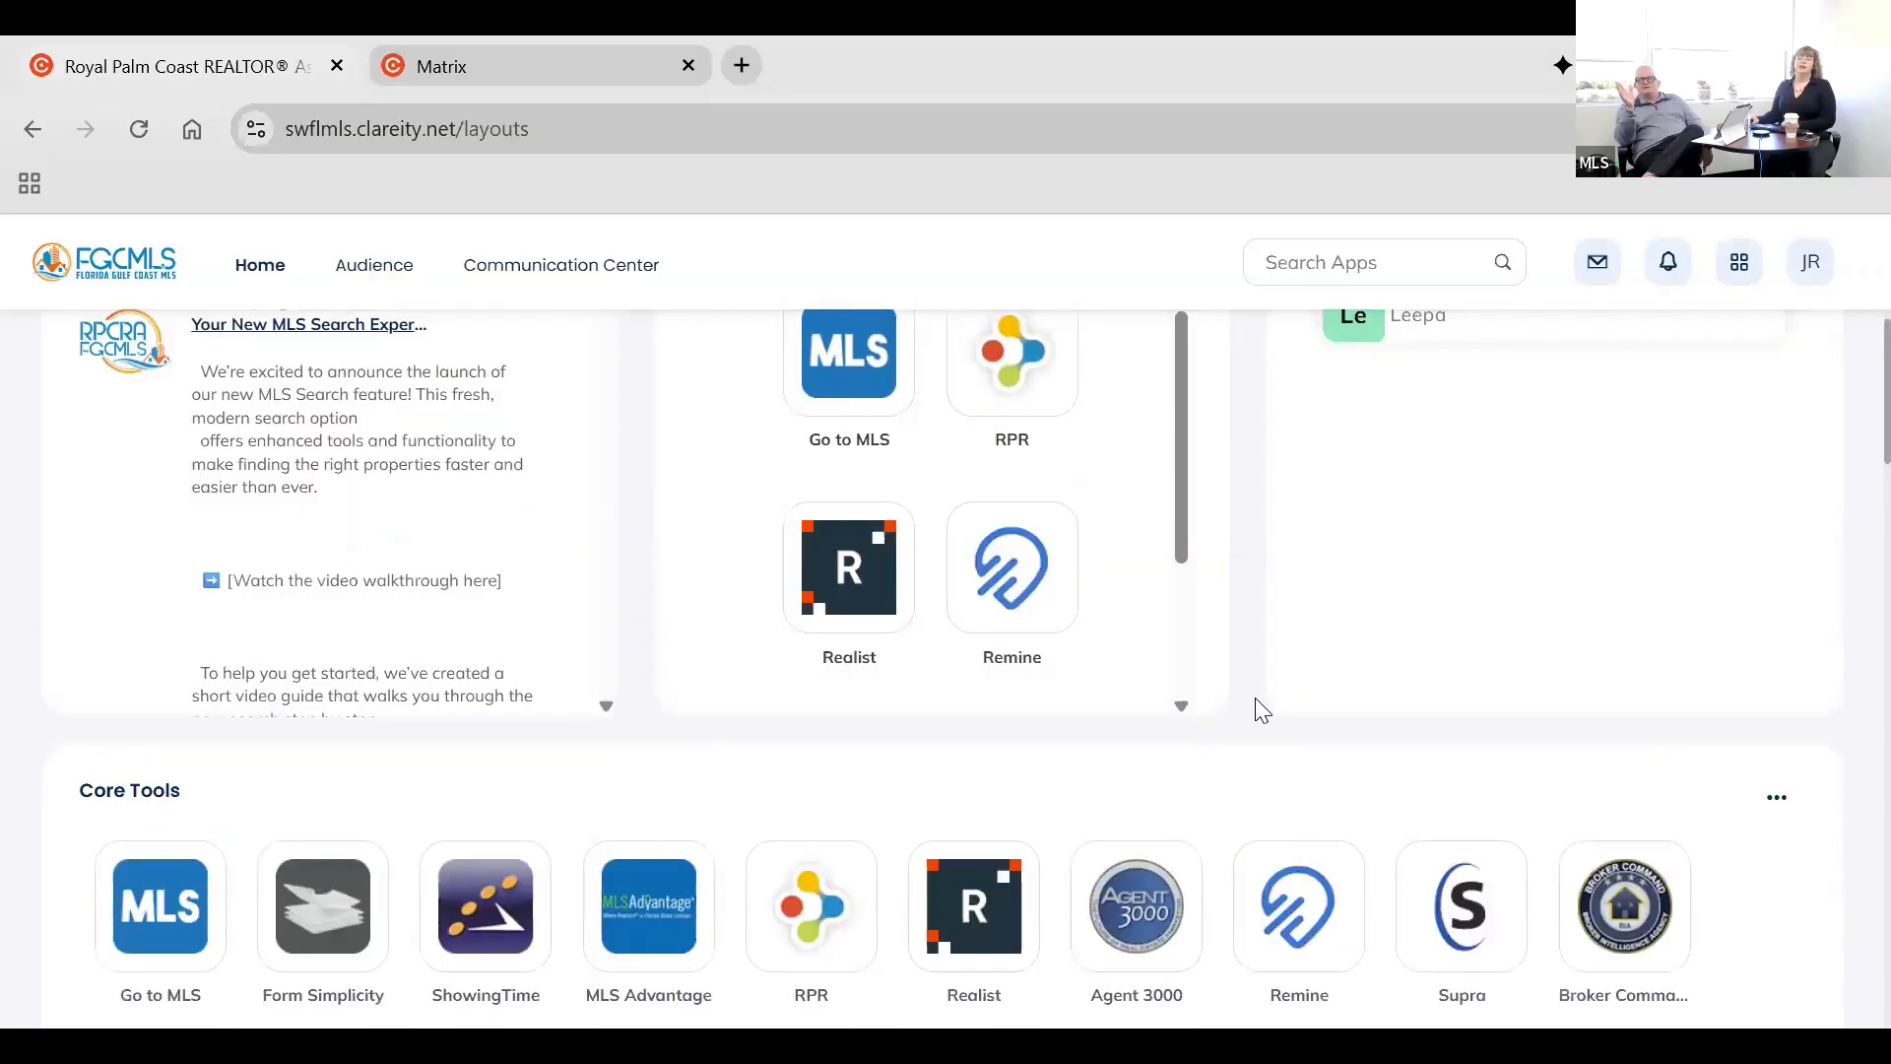
pyautogui.scroll(4, 1596, 747)
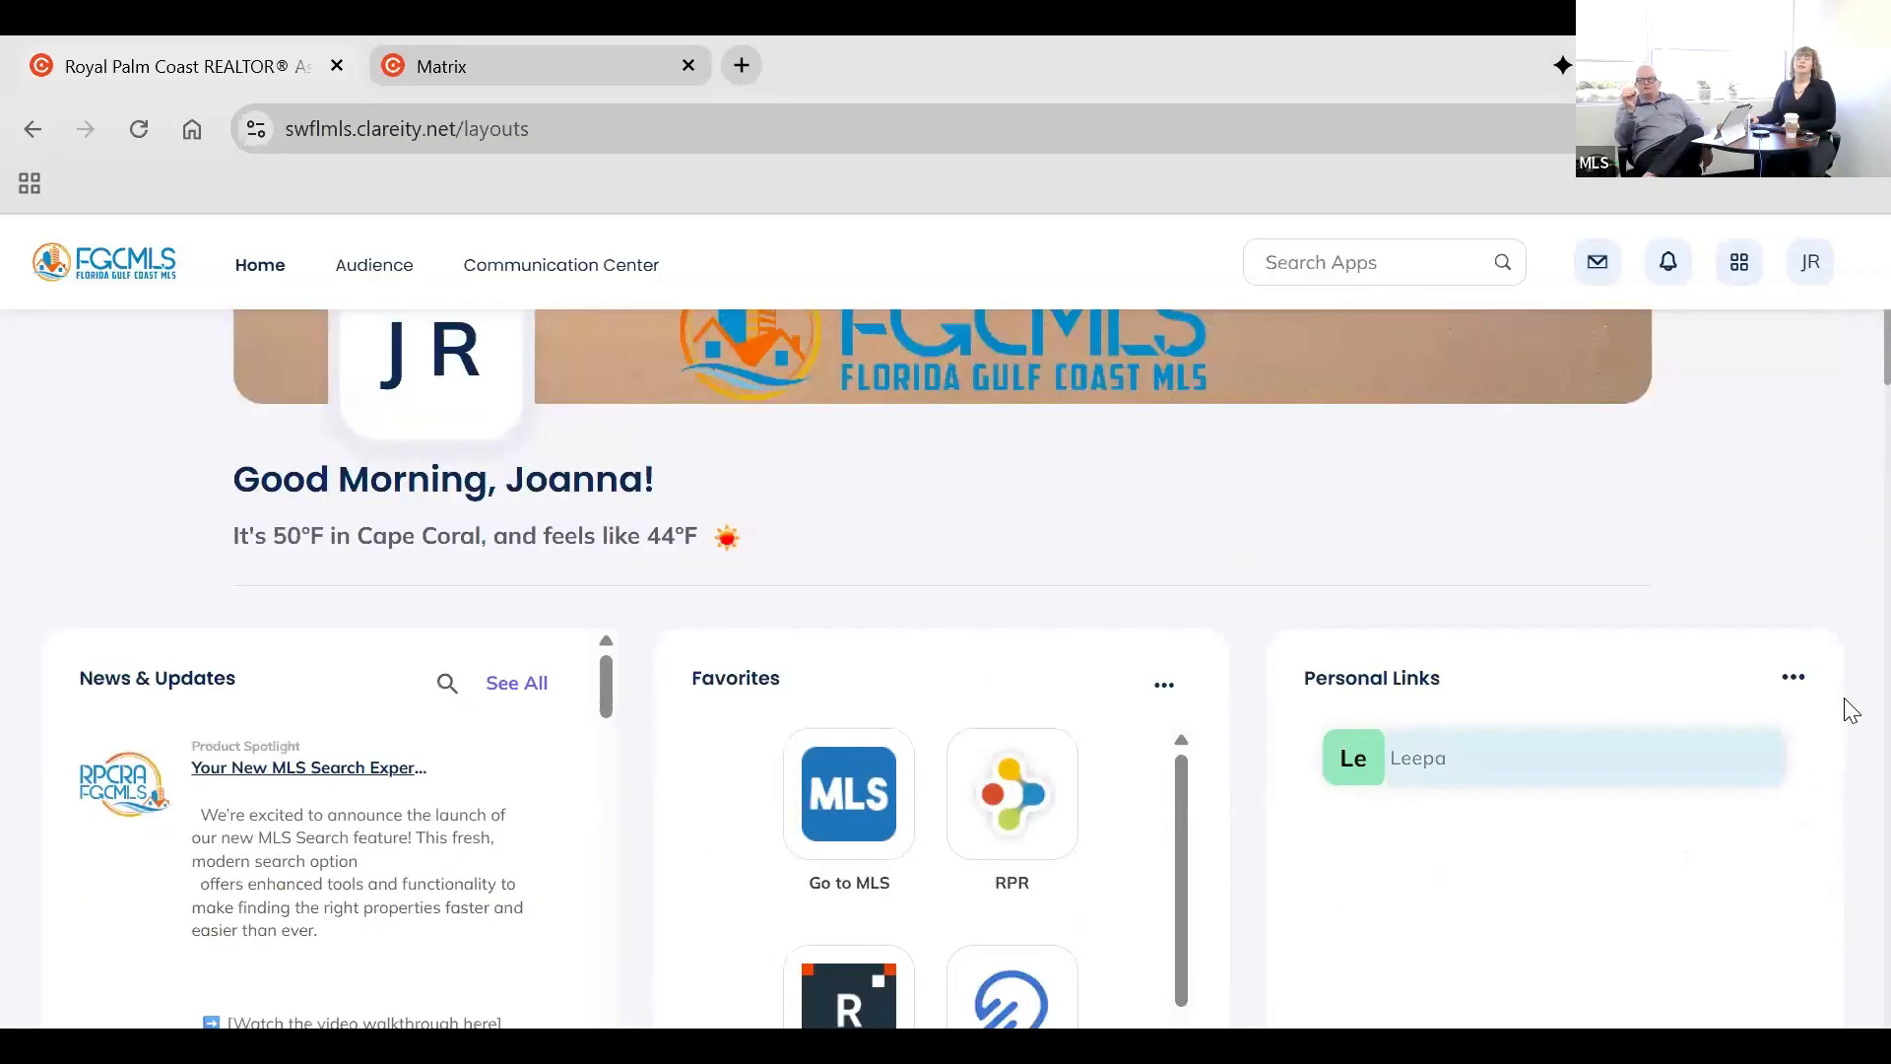
pyautogui.click(1791, 679)
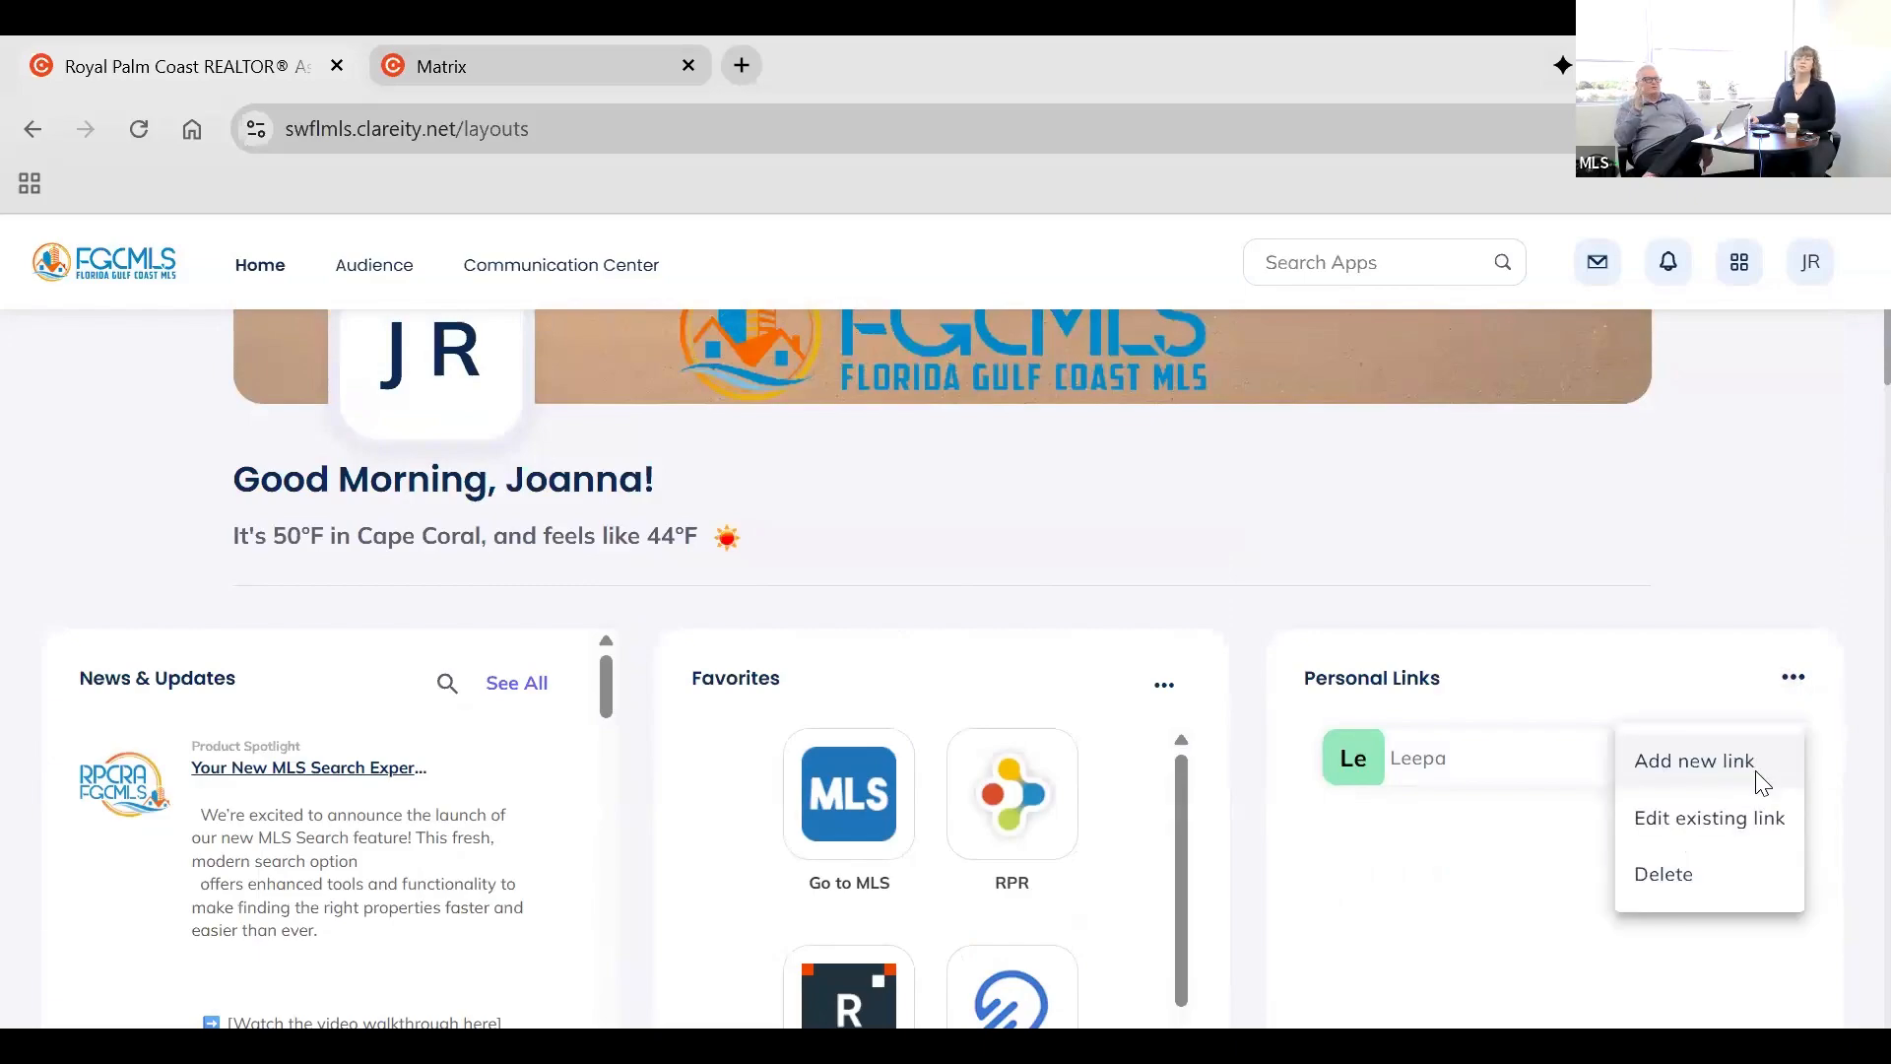
pyautogui.click(1761, 783)
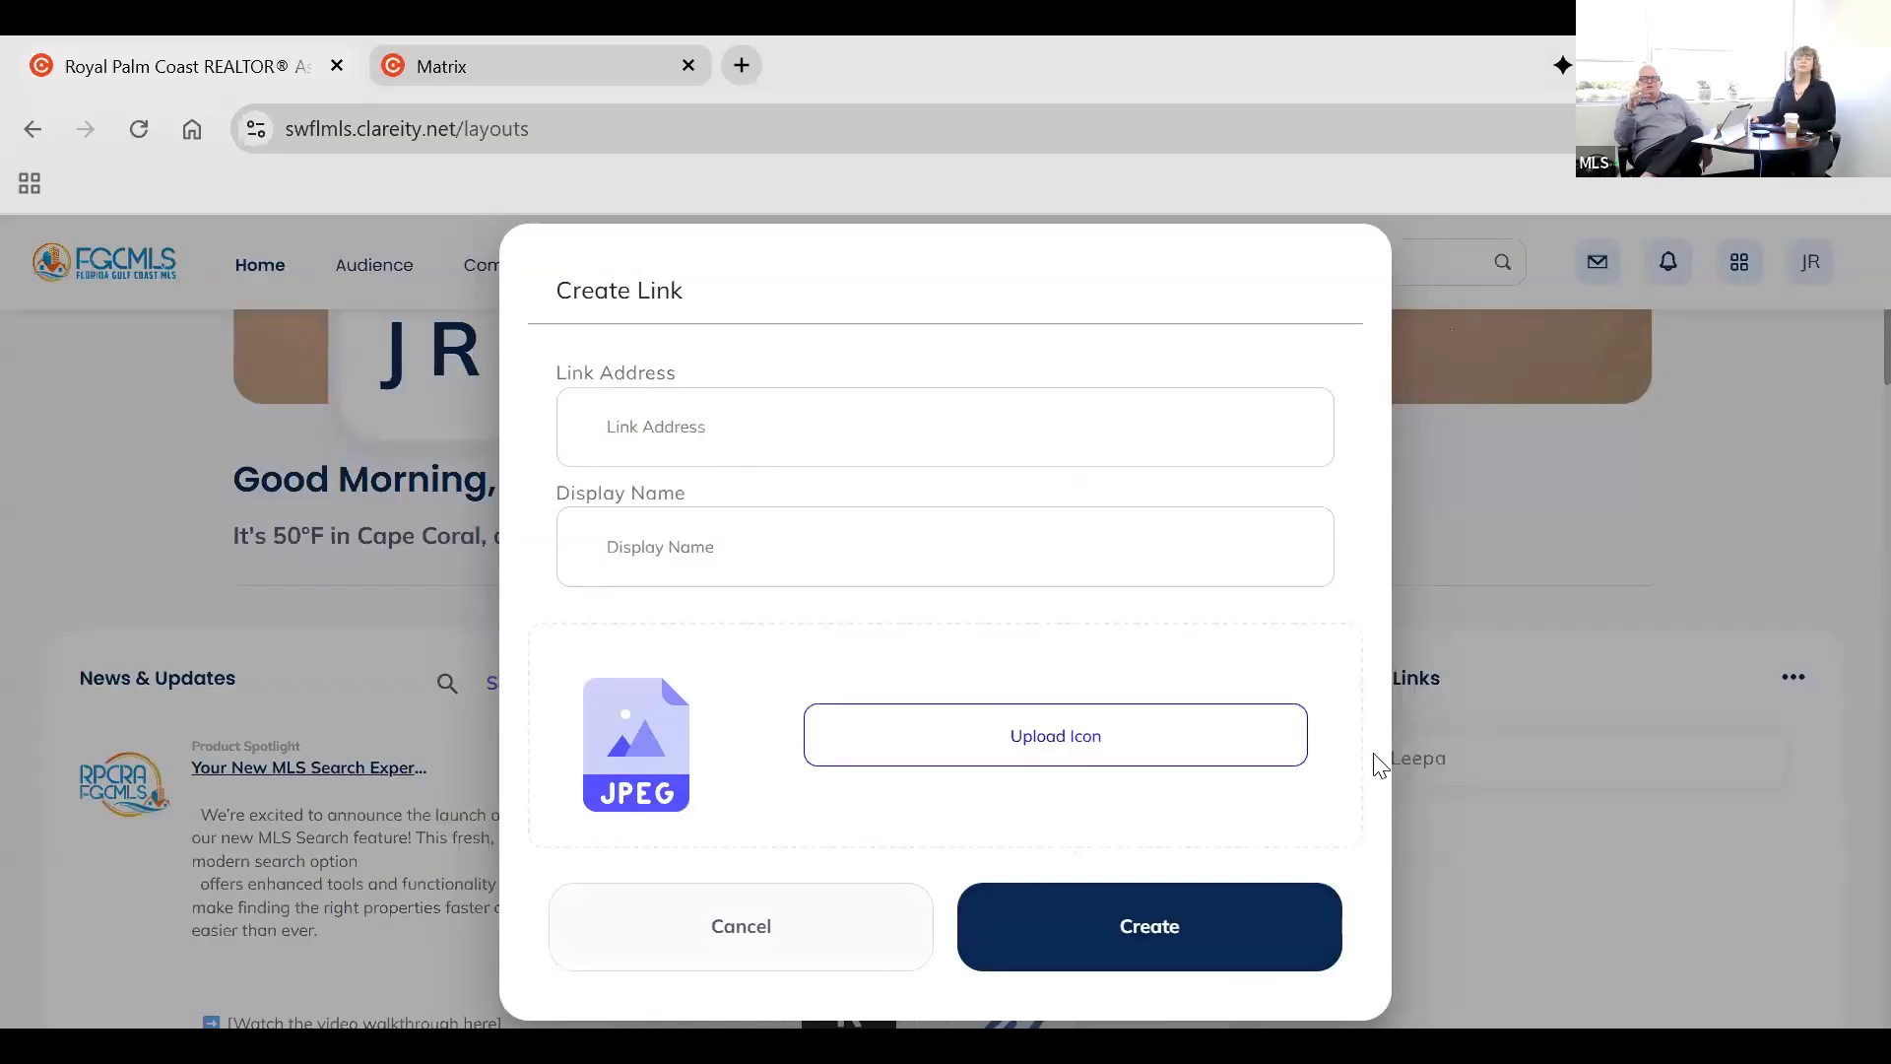
pyautogui.click(1422, 849)
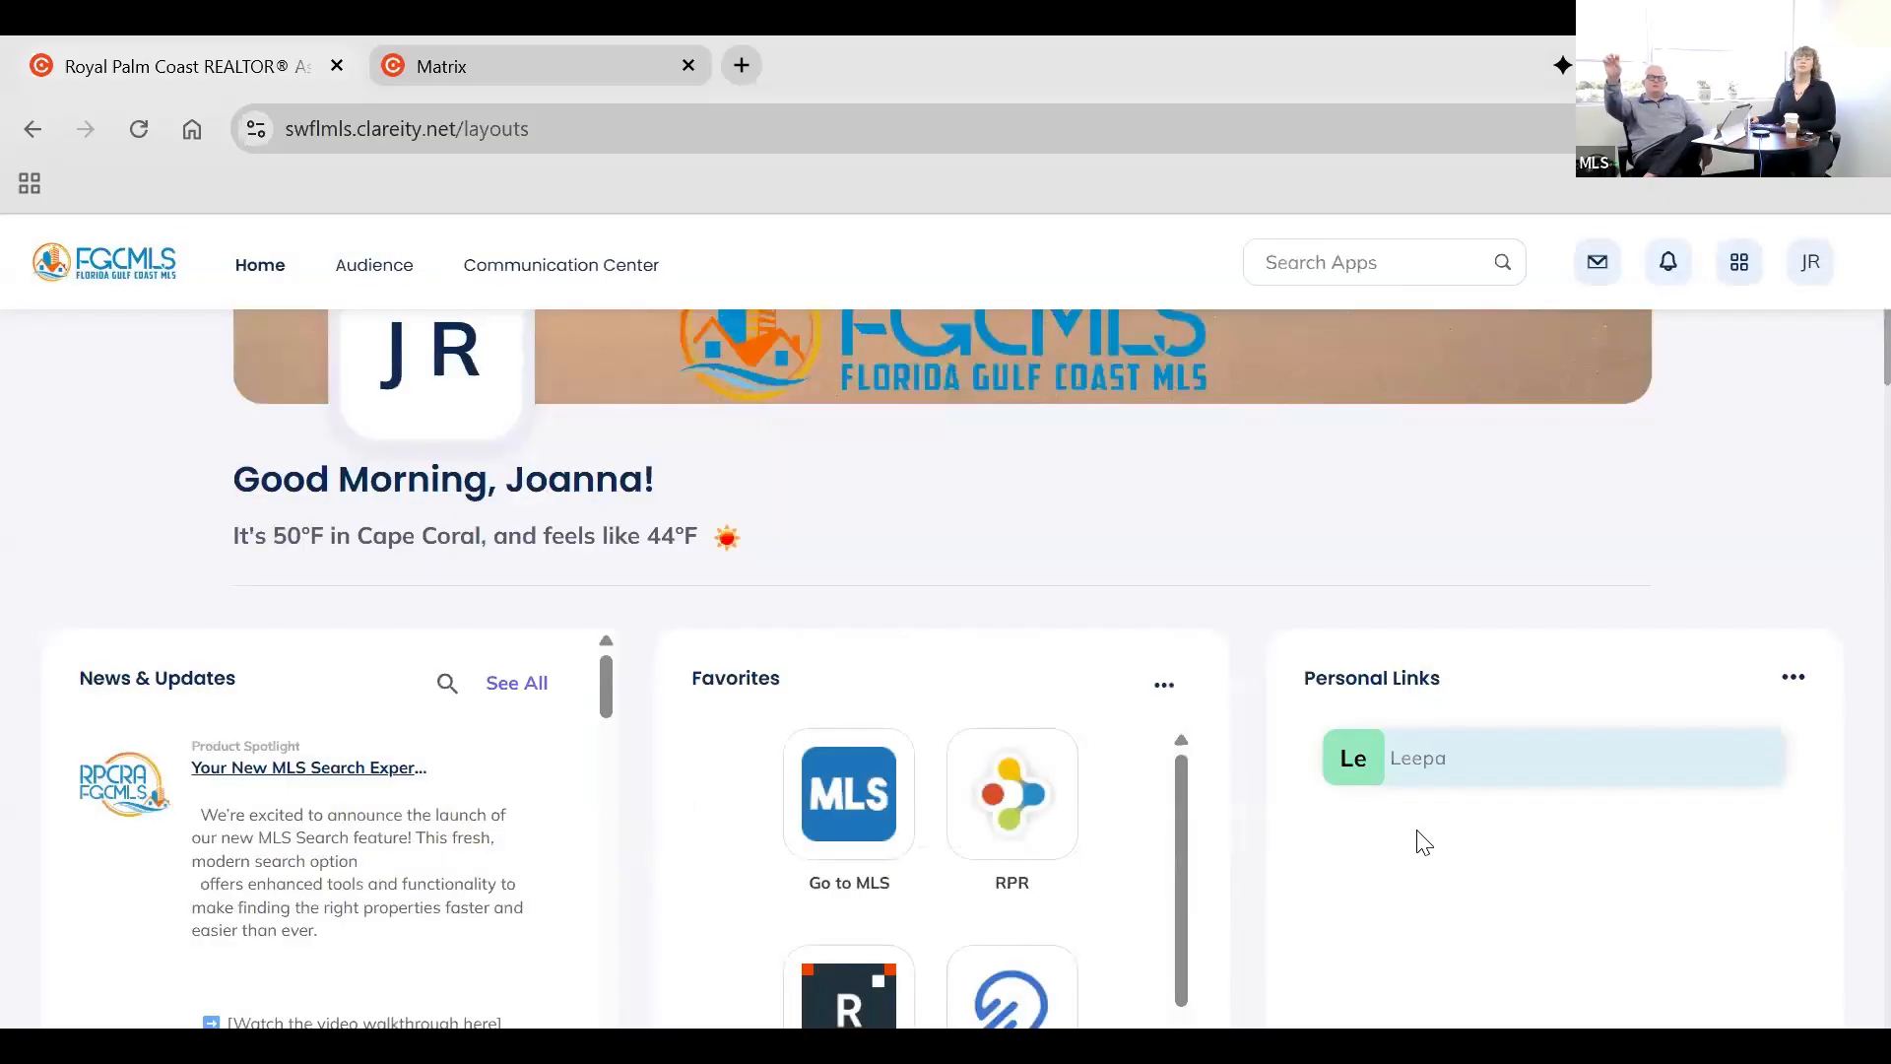
# Examine the portal's sections from Core Tools through Membership Corner, training resources, app downloads, Additional Resources and MarketStats.
pyautogui.scroll(-2, 1421, 844)
pyautogui.scroll(-1, 1419, 844)
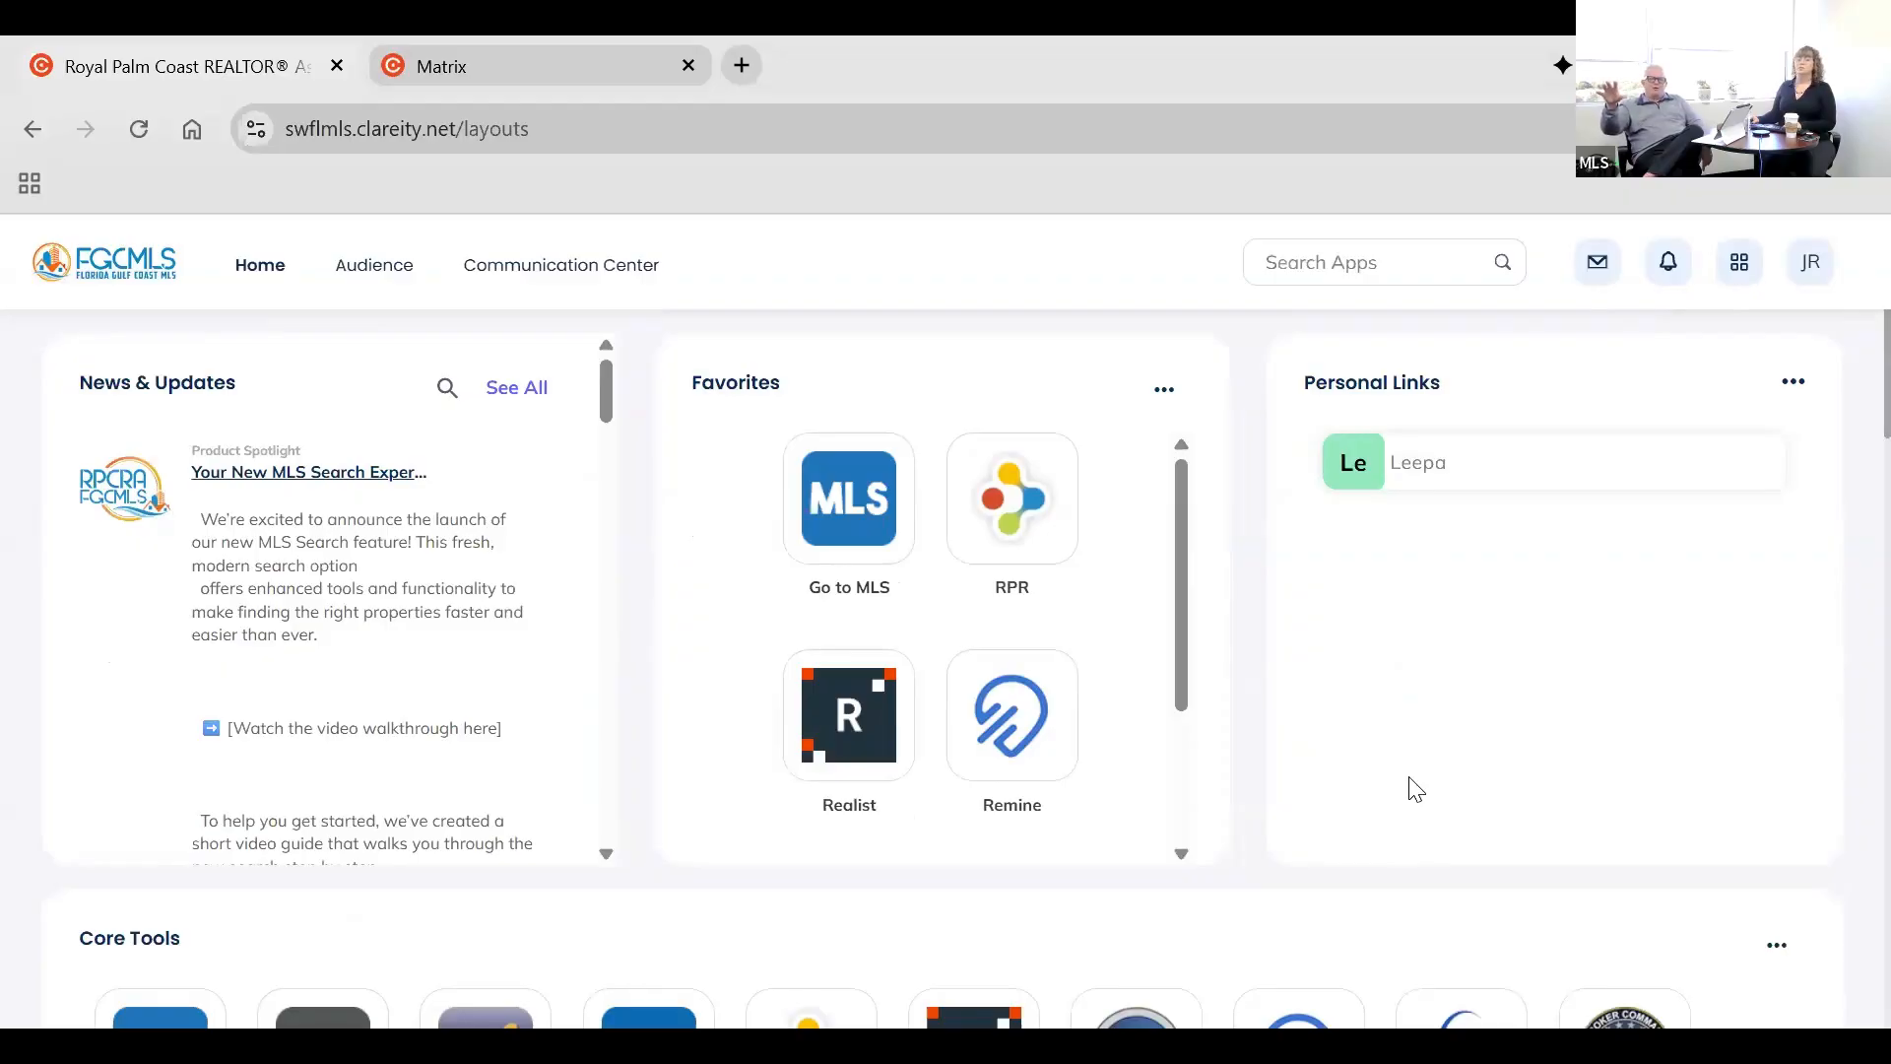
pyautogui.scroll(-3, 1408, 851)
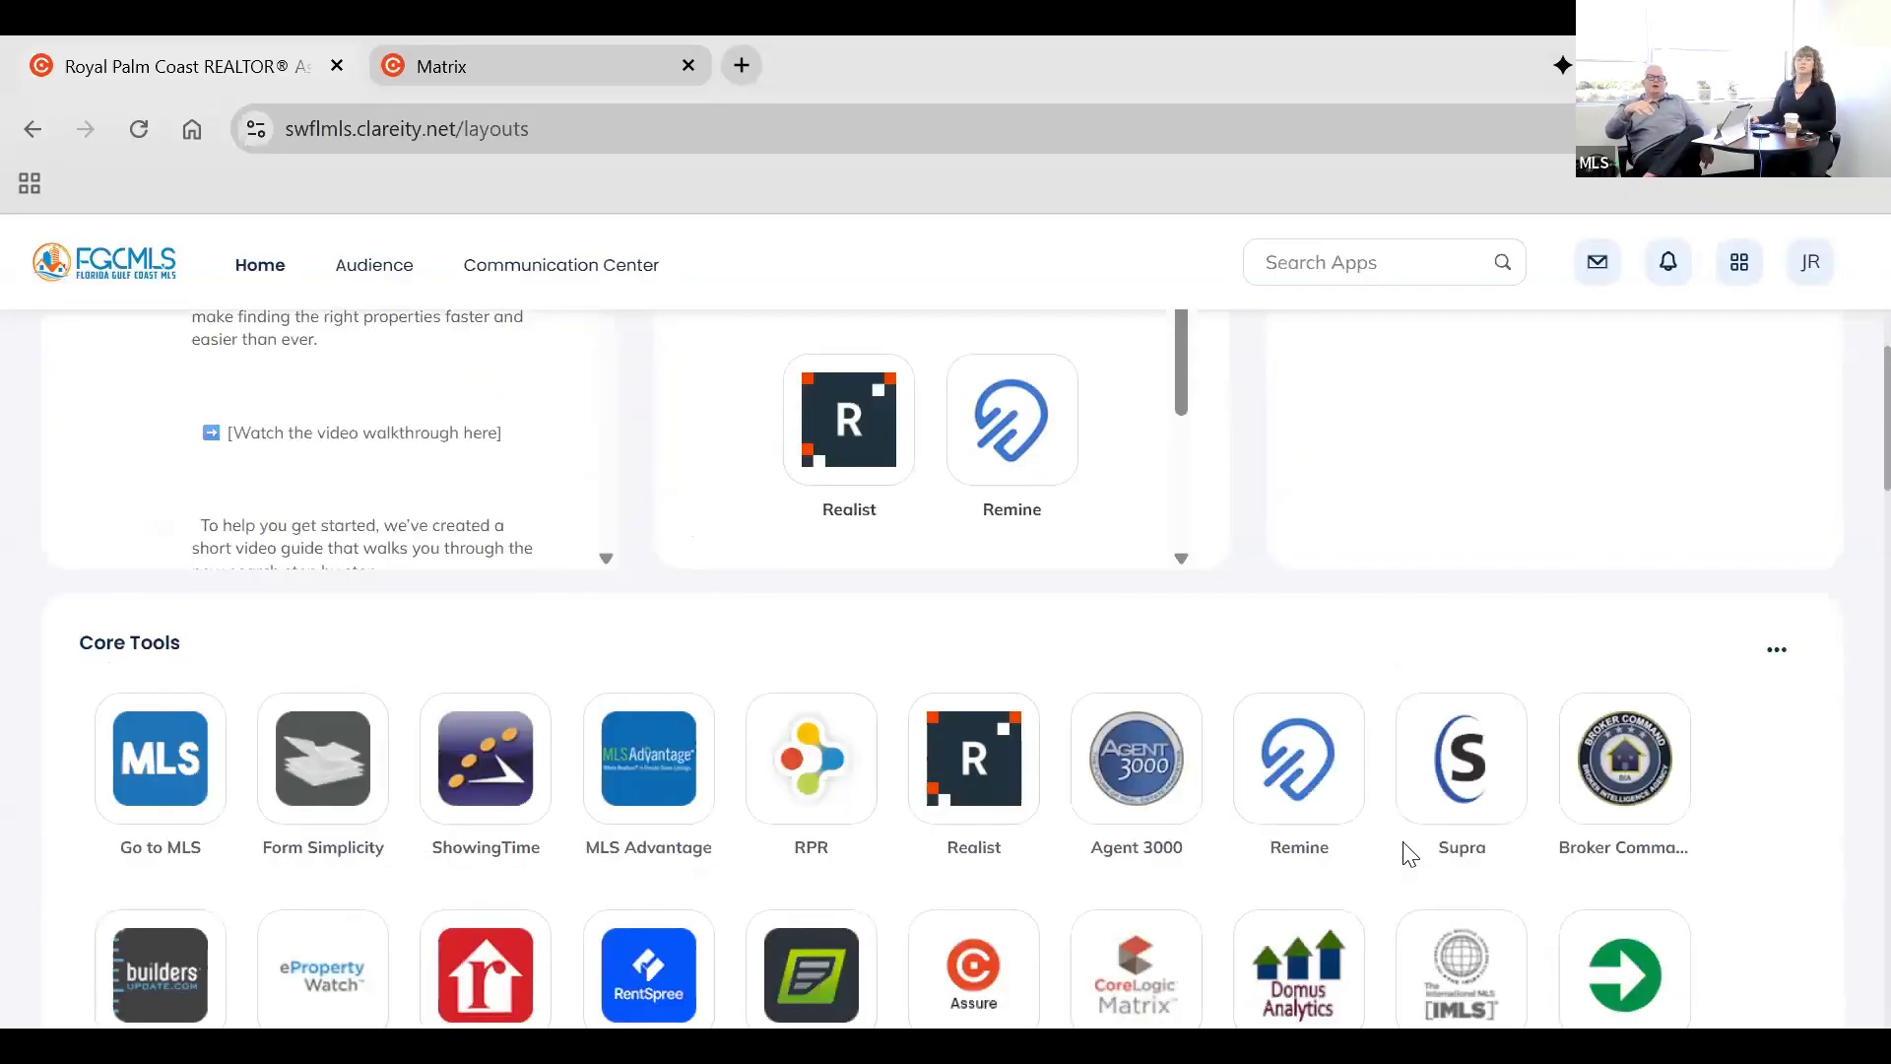
pyautogui.scroll(-6, 1281, 852)
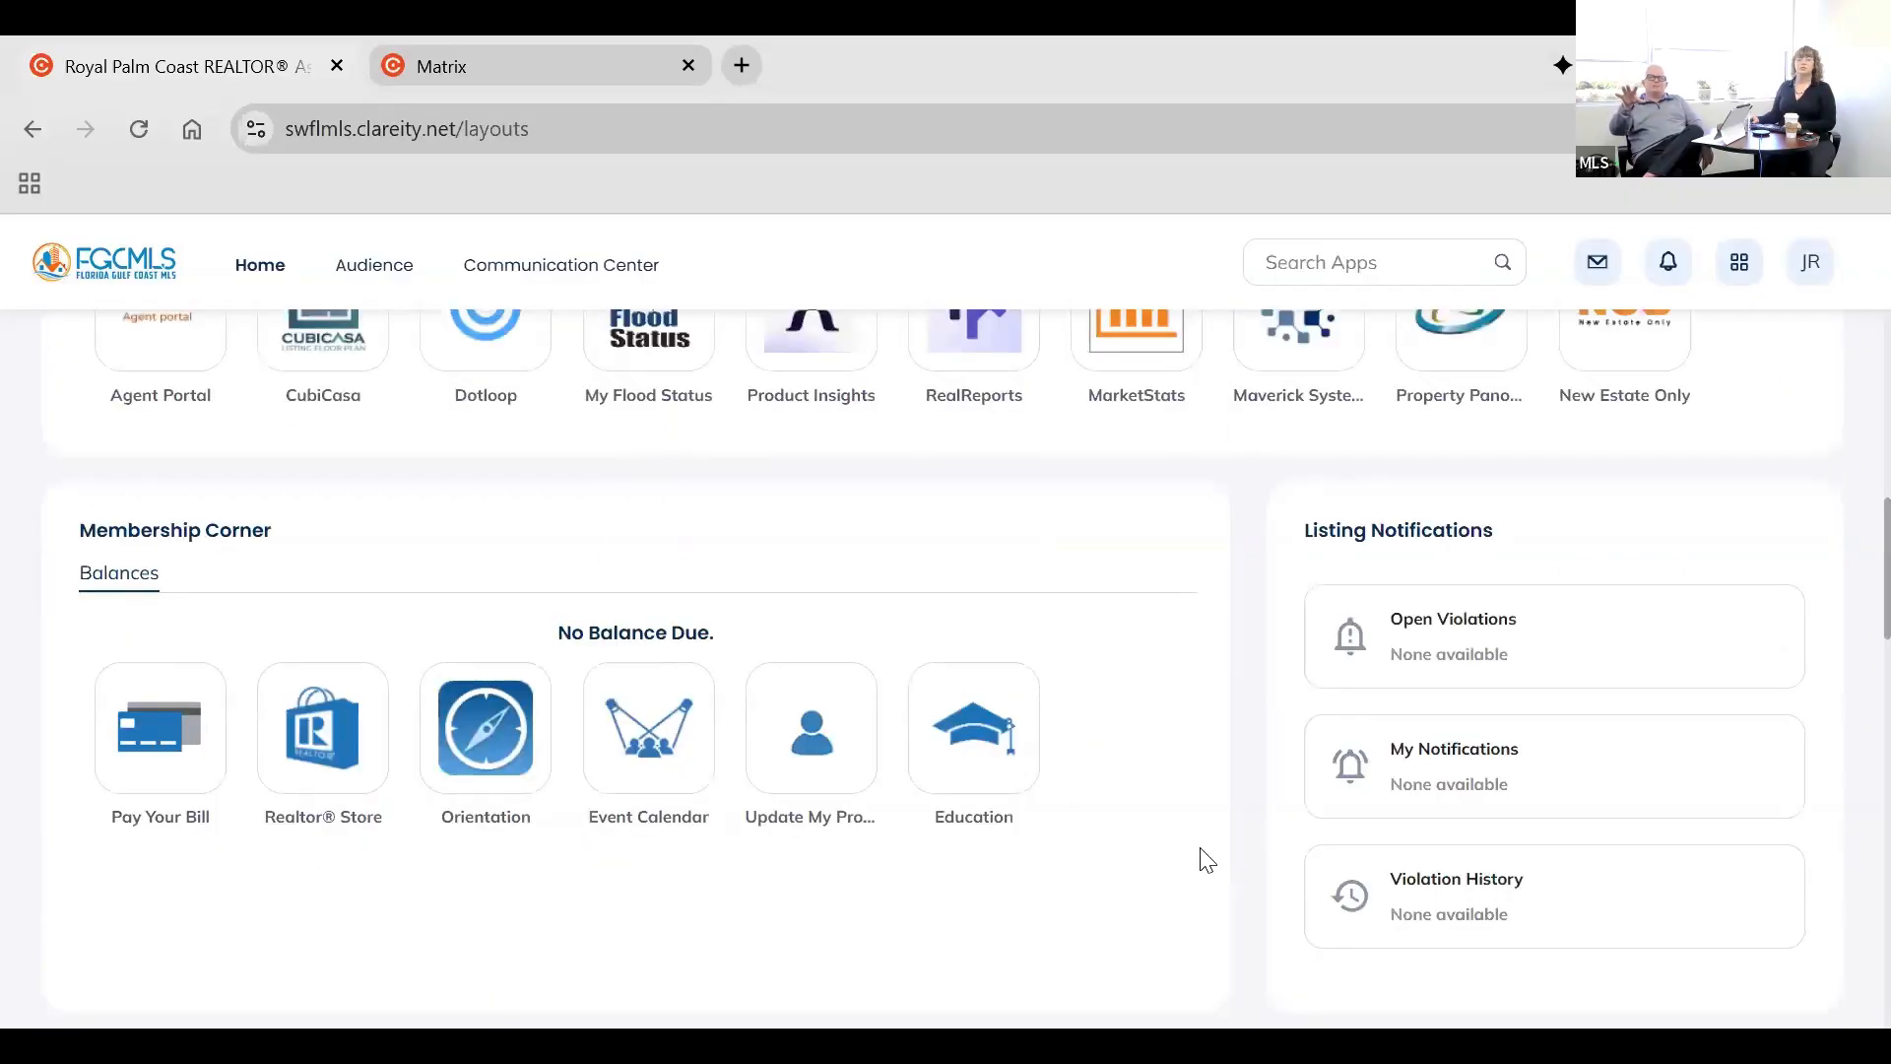
pyautogui.scroll(-2, 1202, 819)
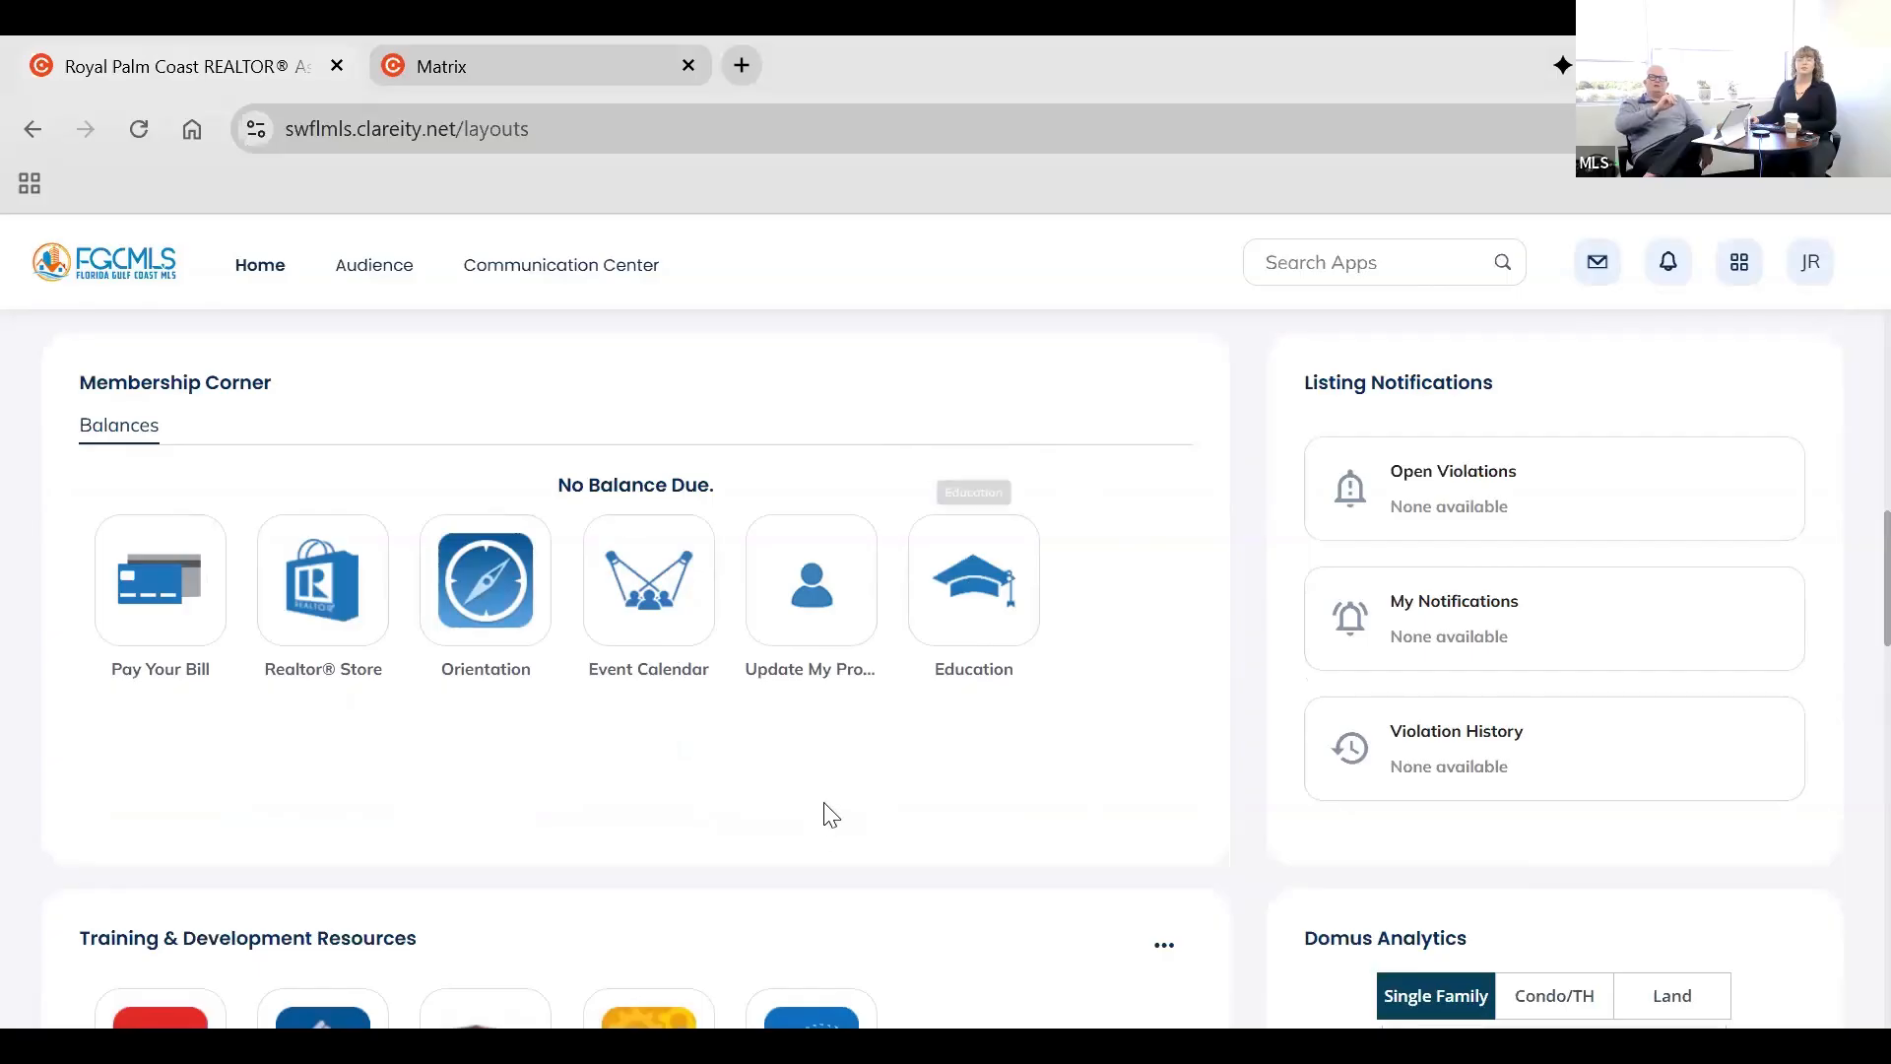
pyautogui.scroll(-5, 997, 778)
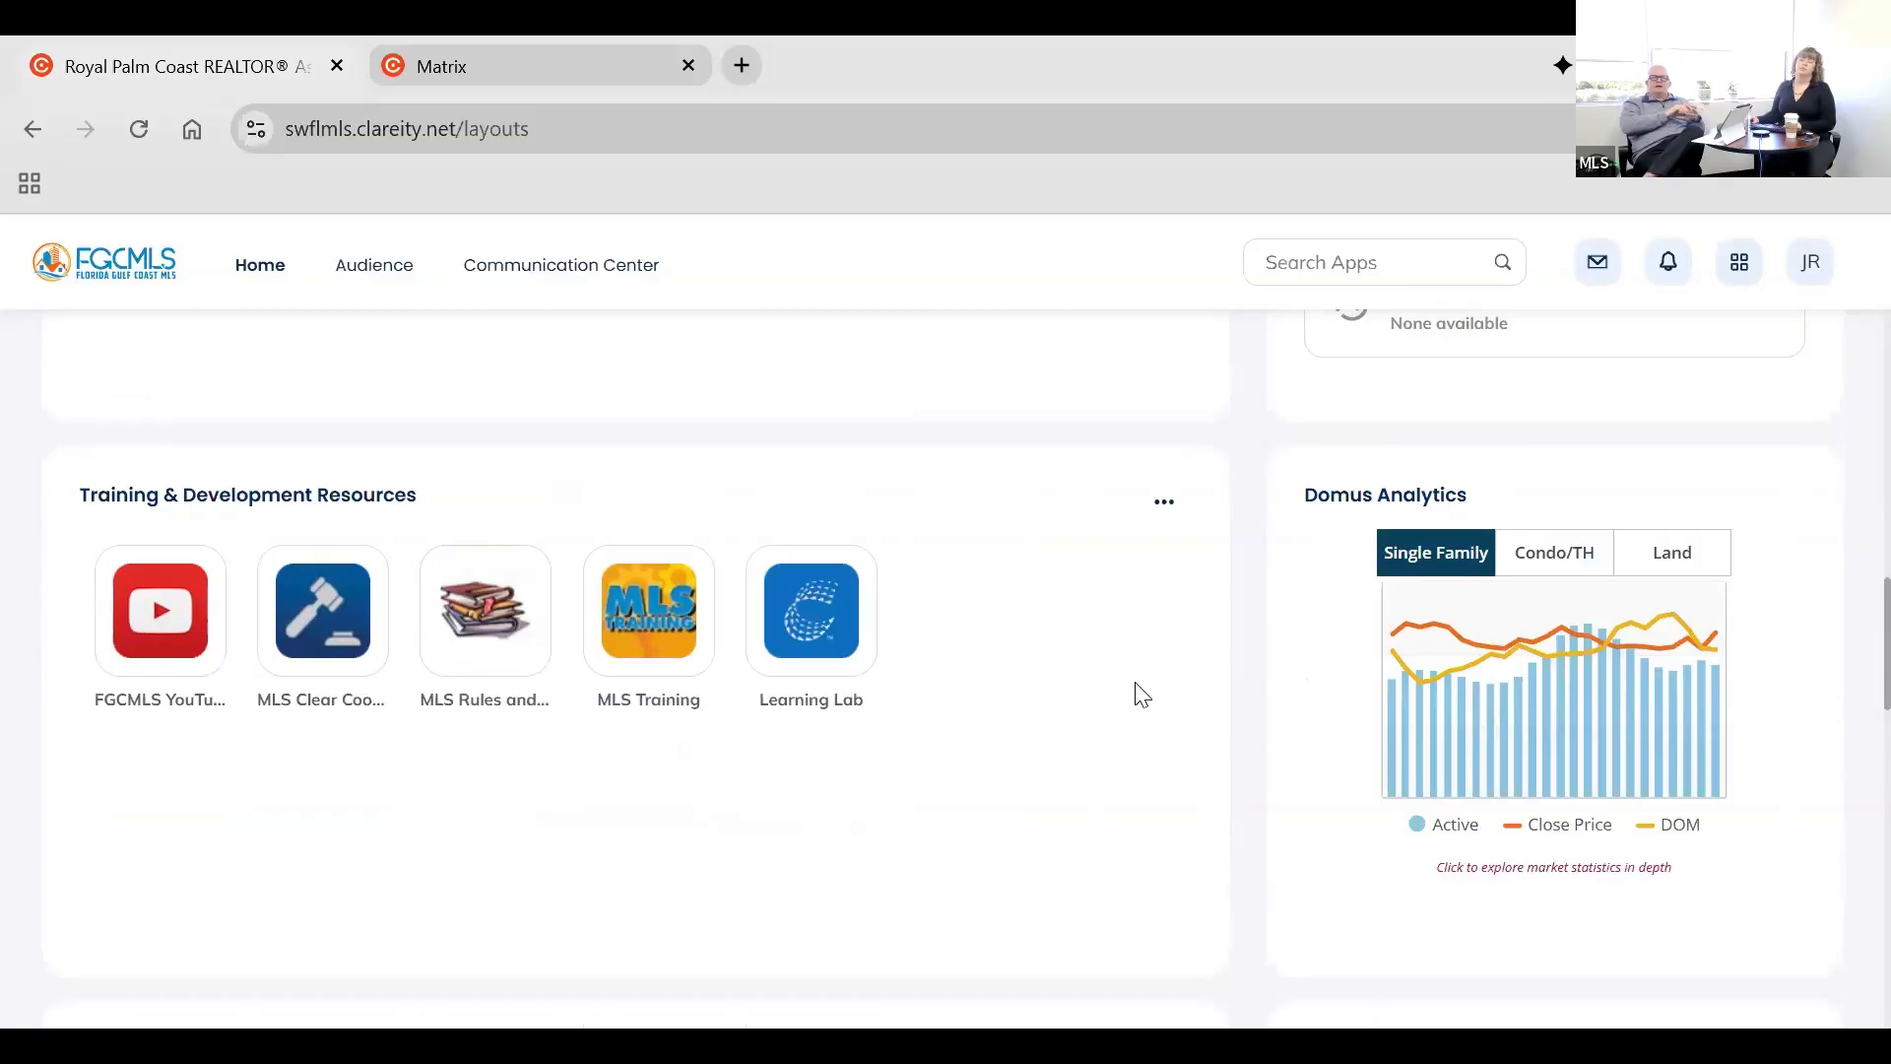
pyautogui.scroll(-3, 1137, 692)
pyautogui.scroll(-3, 1140, 695)
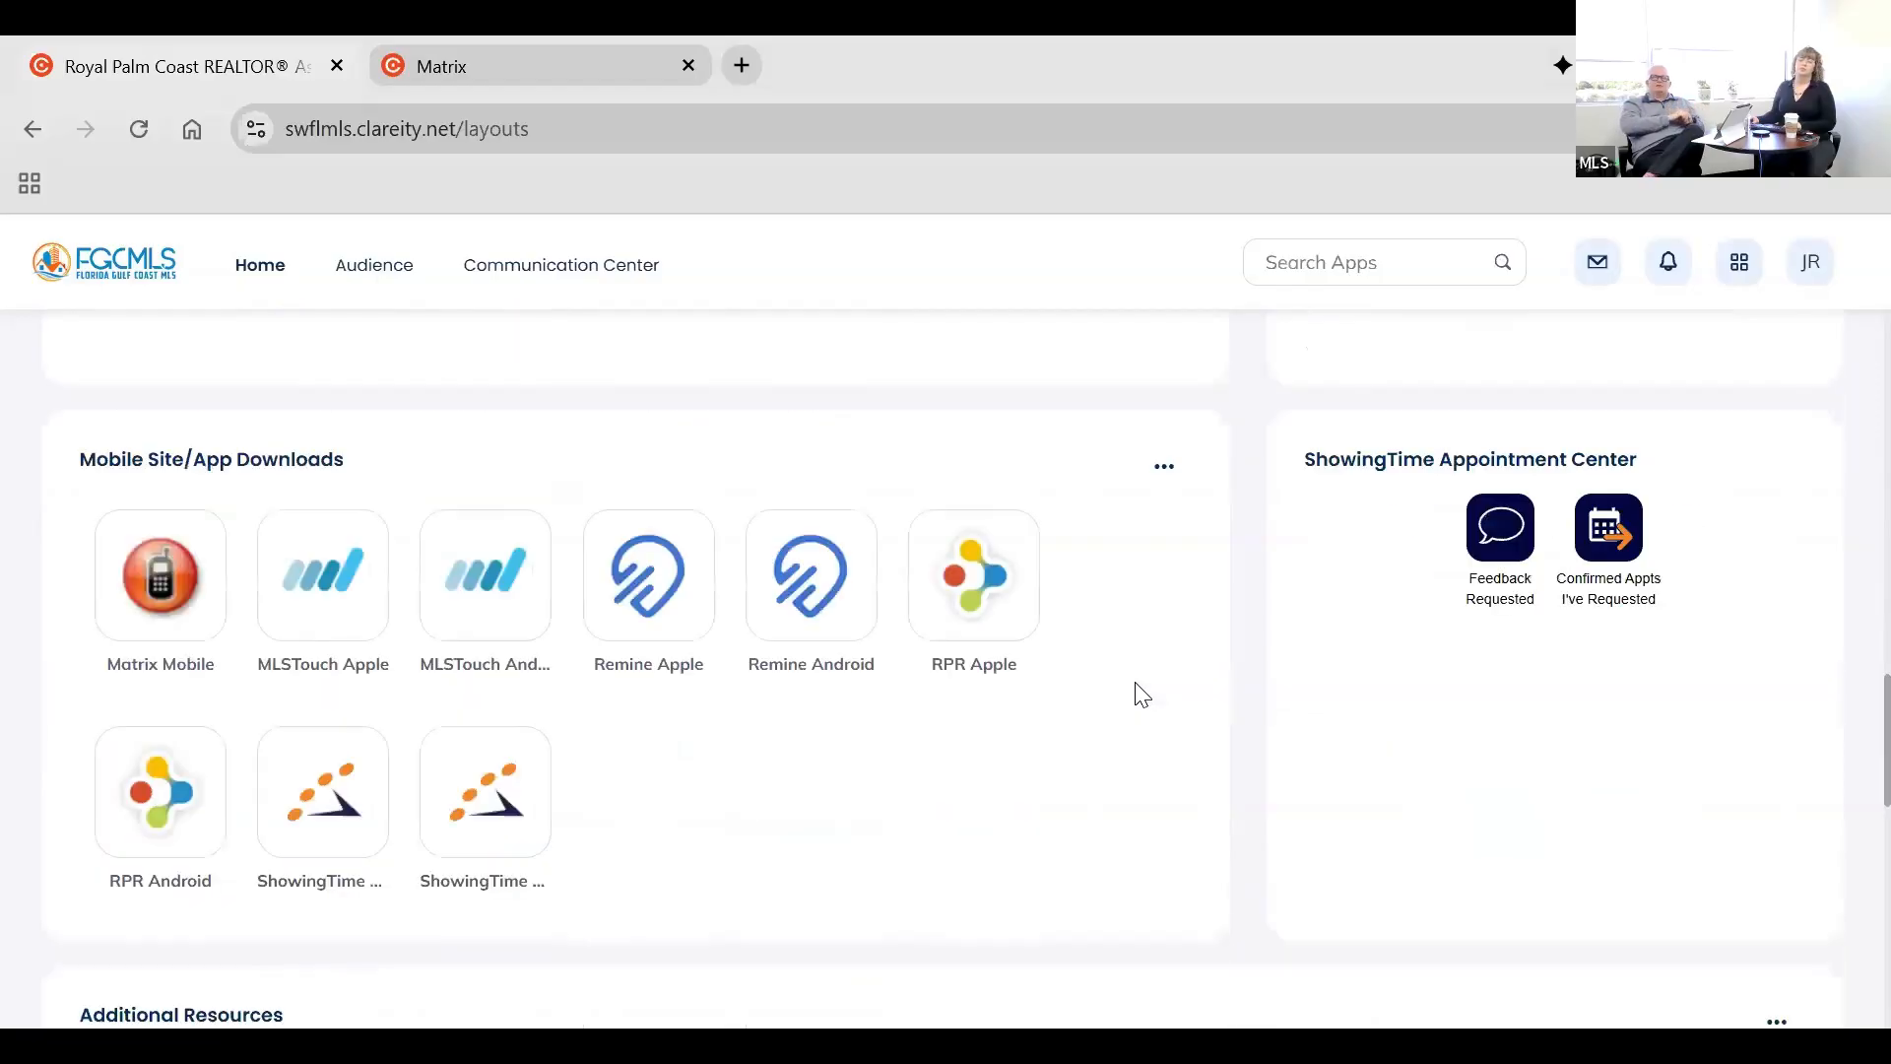
pyautogui.scroll(-5, 1100, 853)
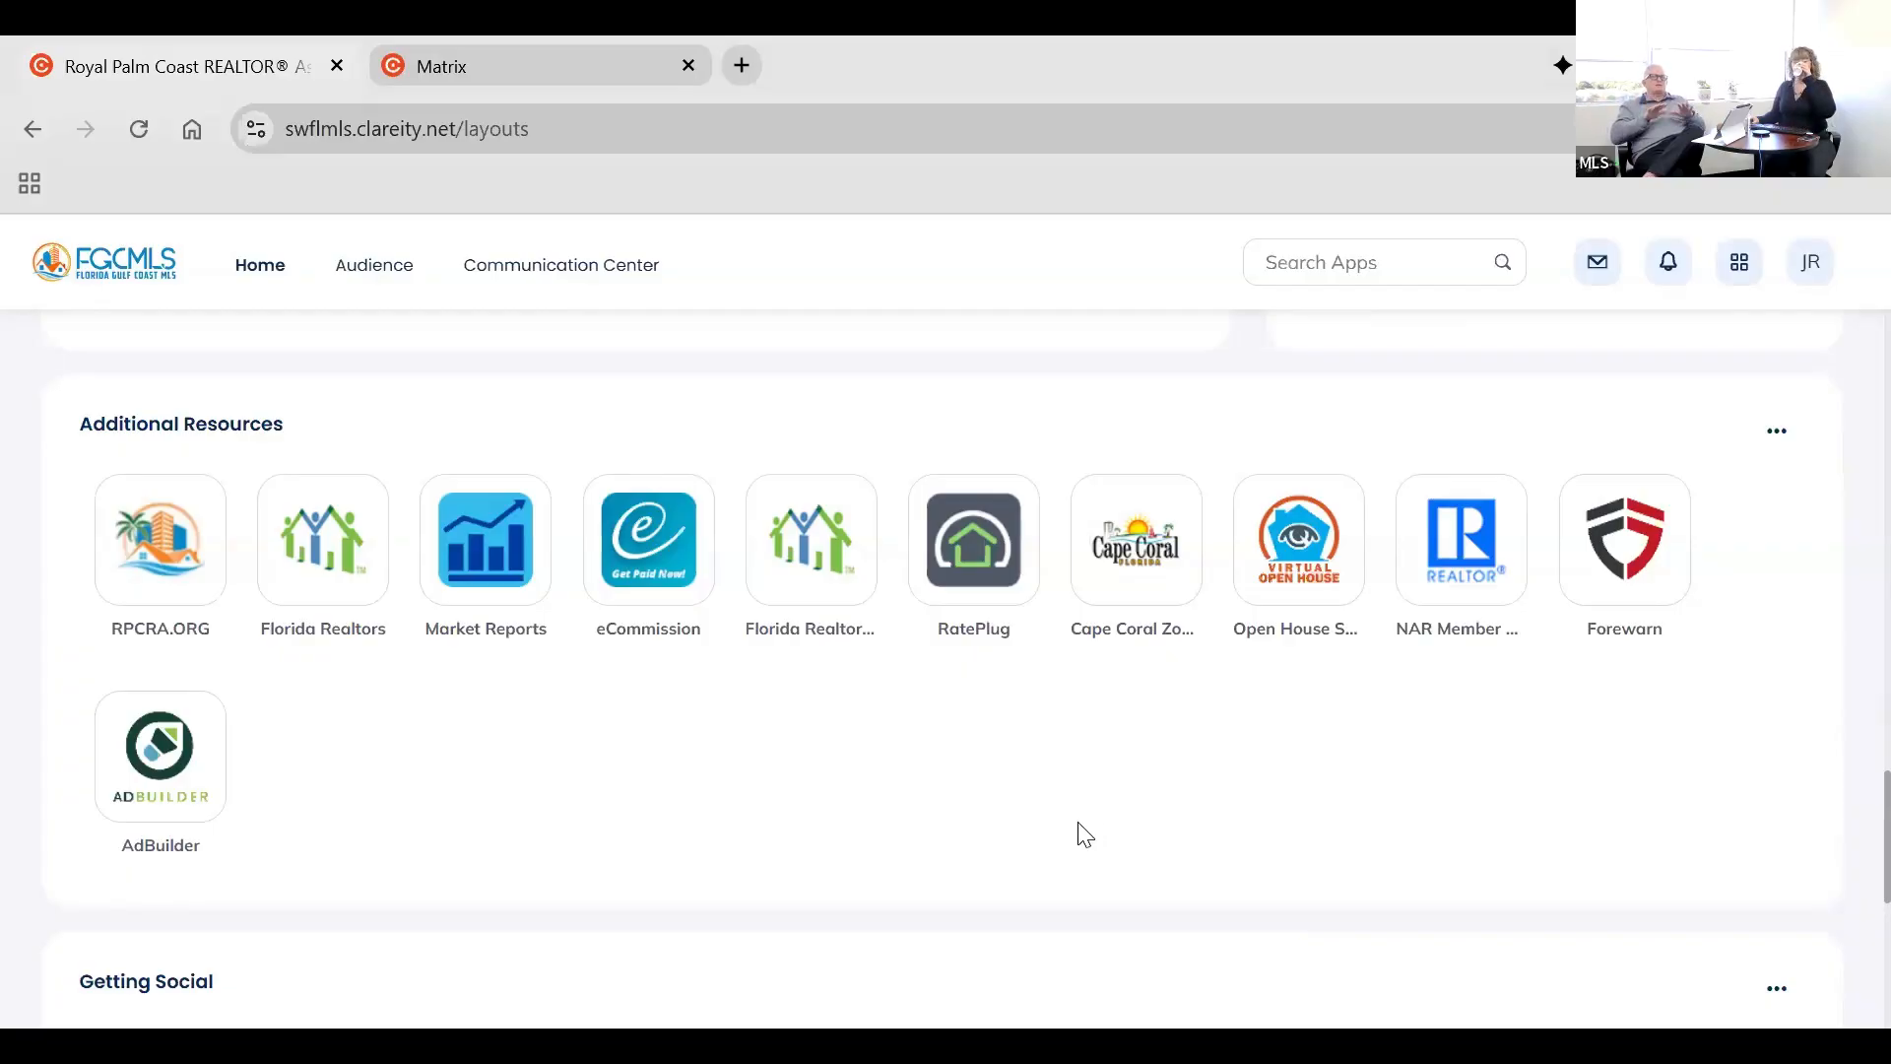
pyautogui.scroll(-7, 1124, 836)
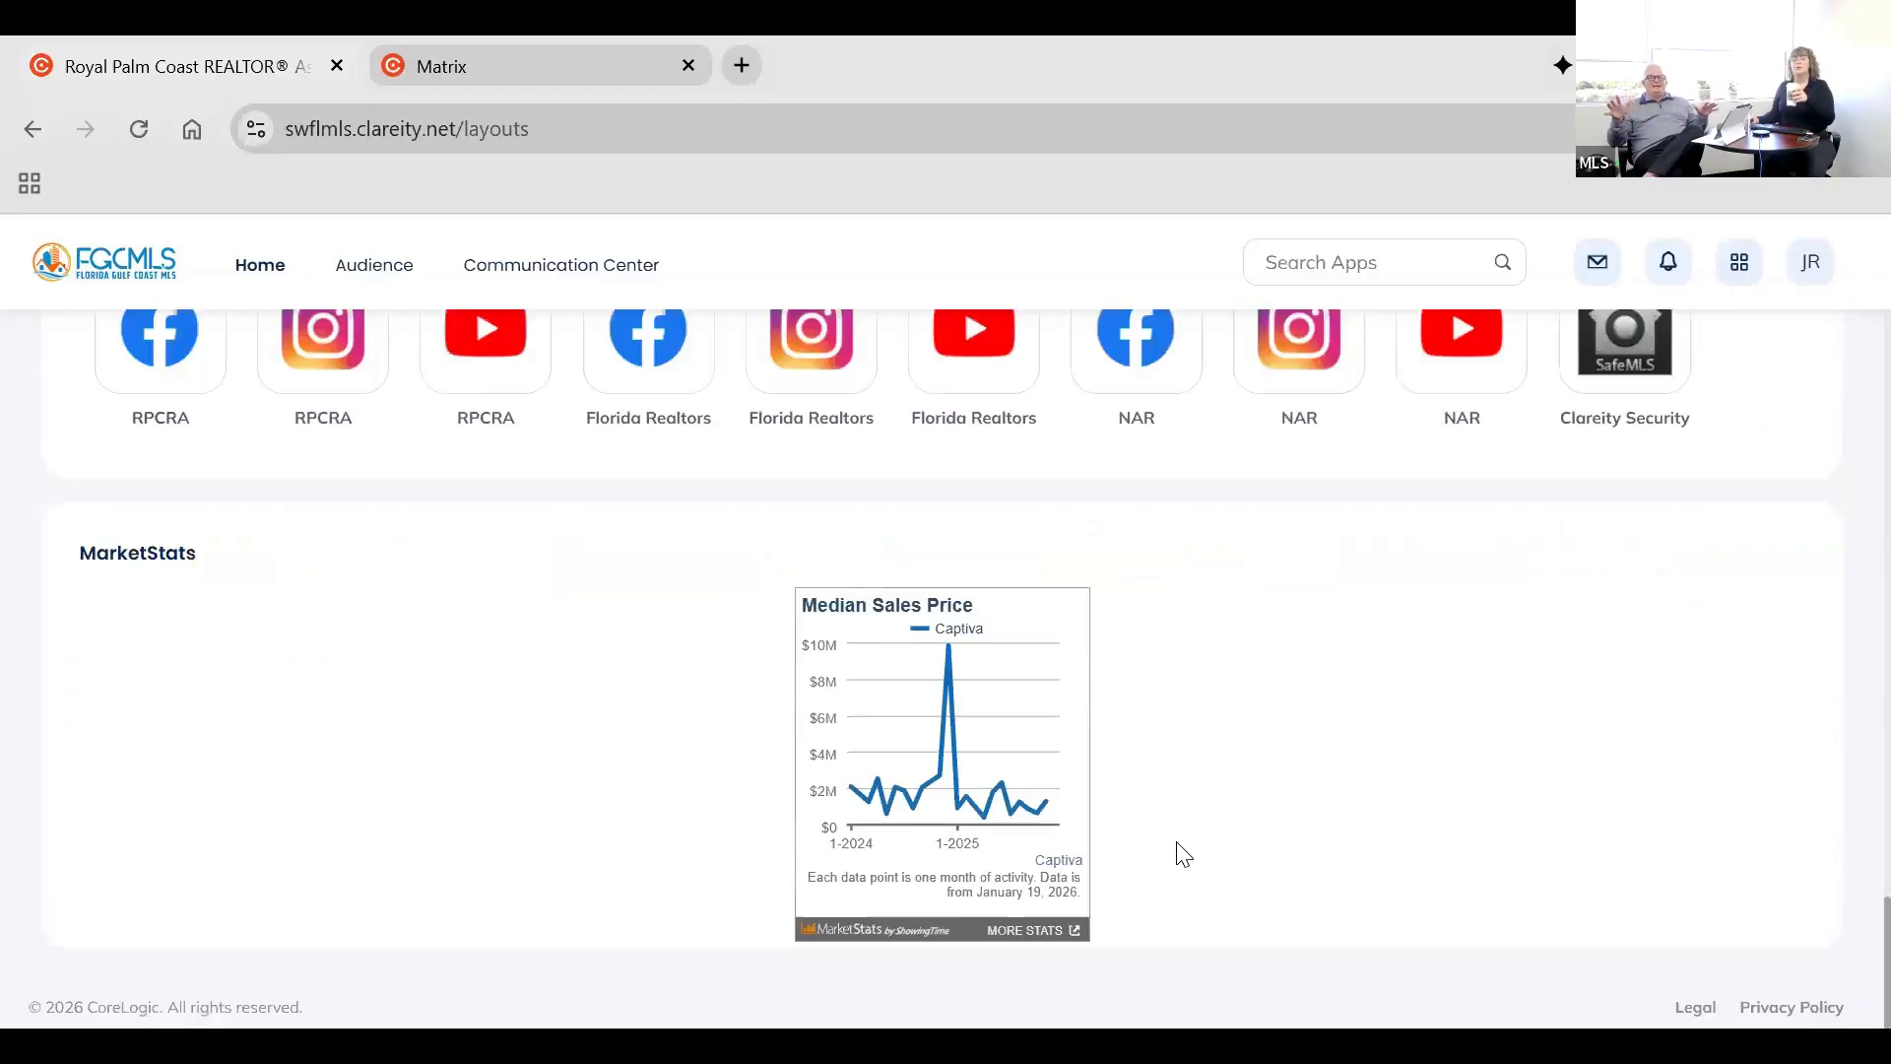
pyautogui.scroll(5, 1177, 852)
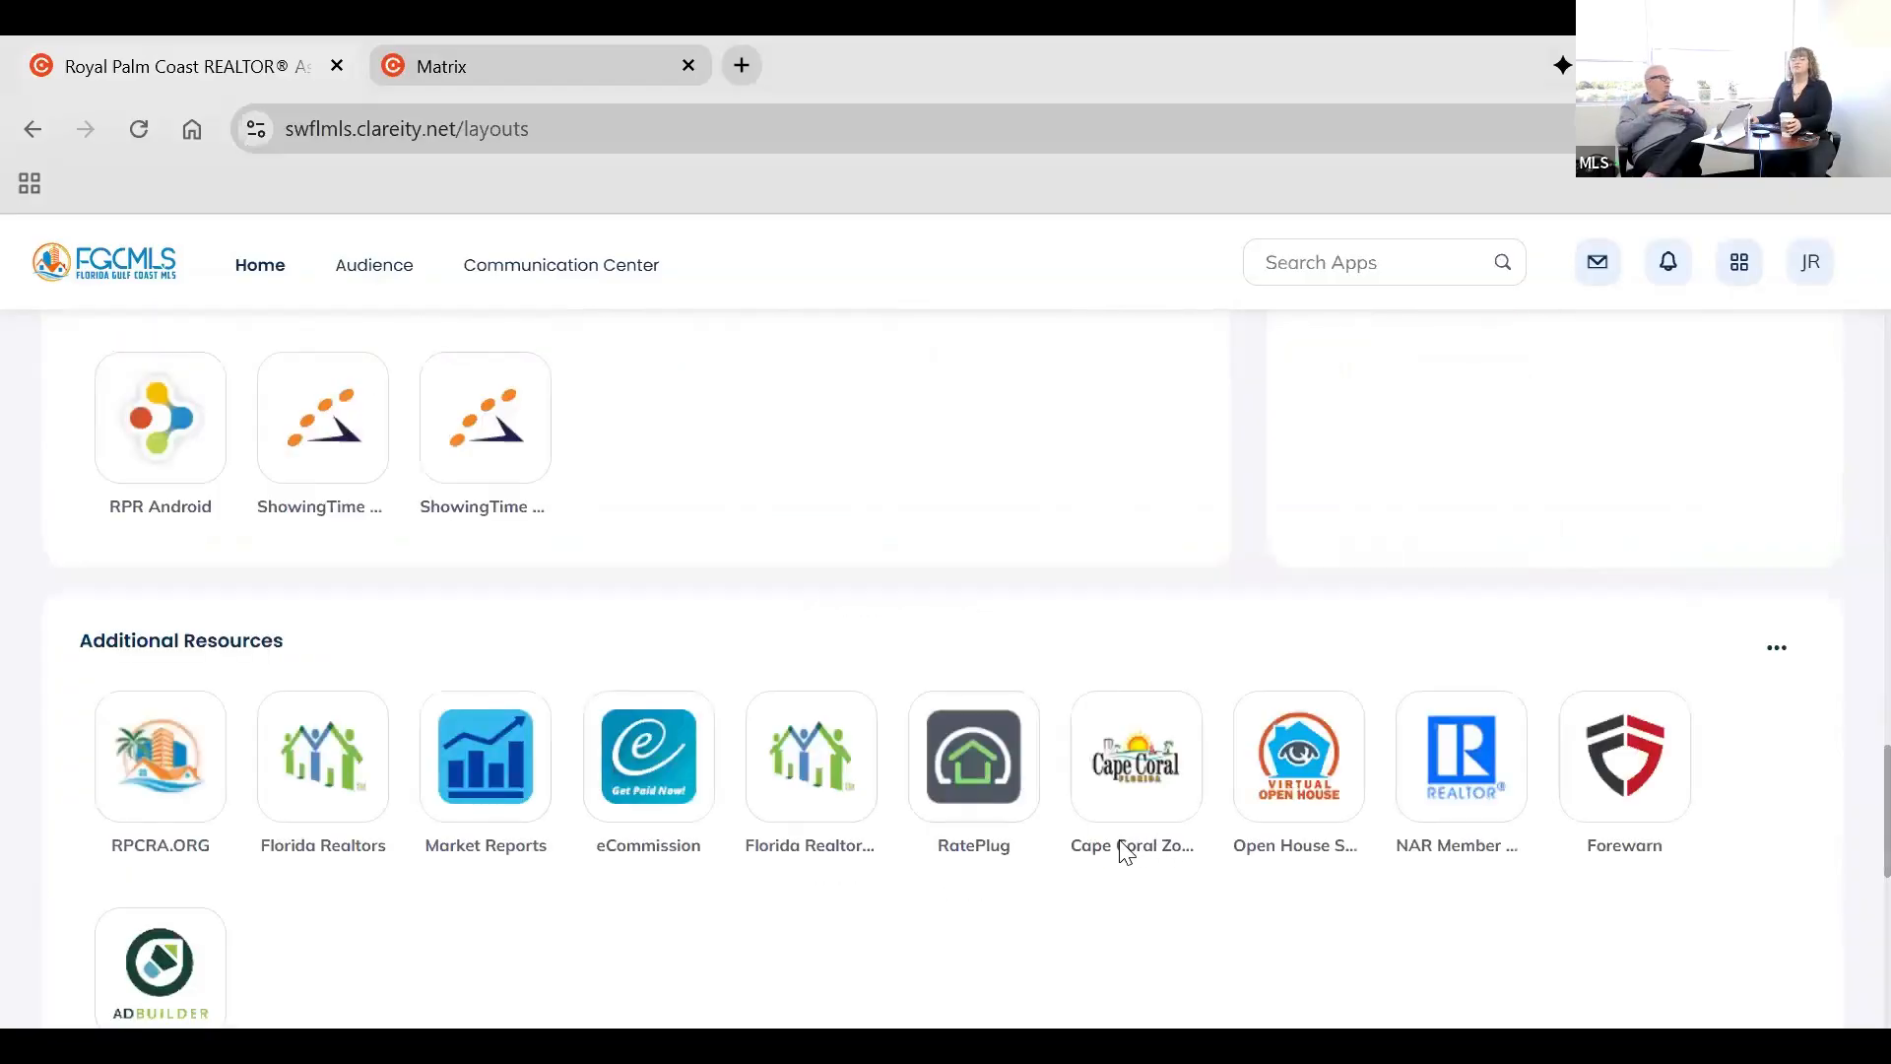
pyautogui.scroll(5, 1122, 853)
pyautogui.scroll(5, 1102, 866)
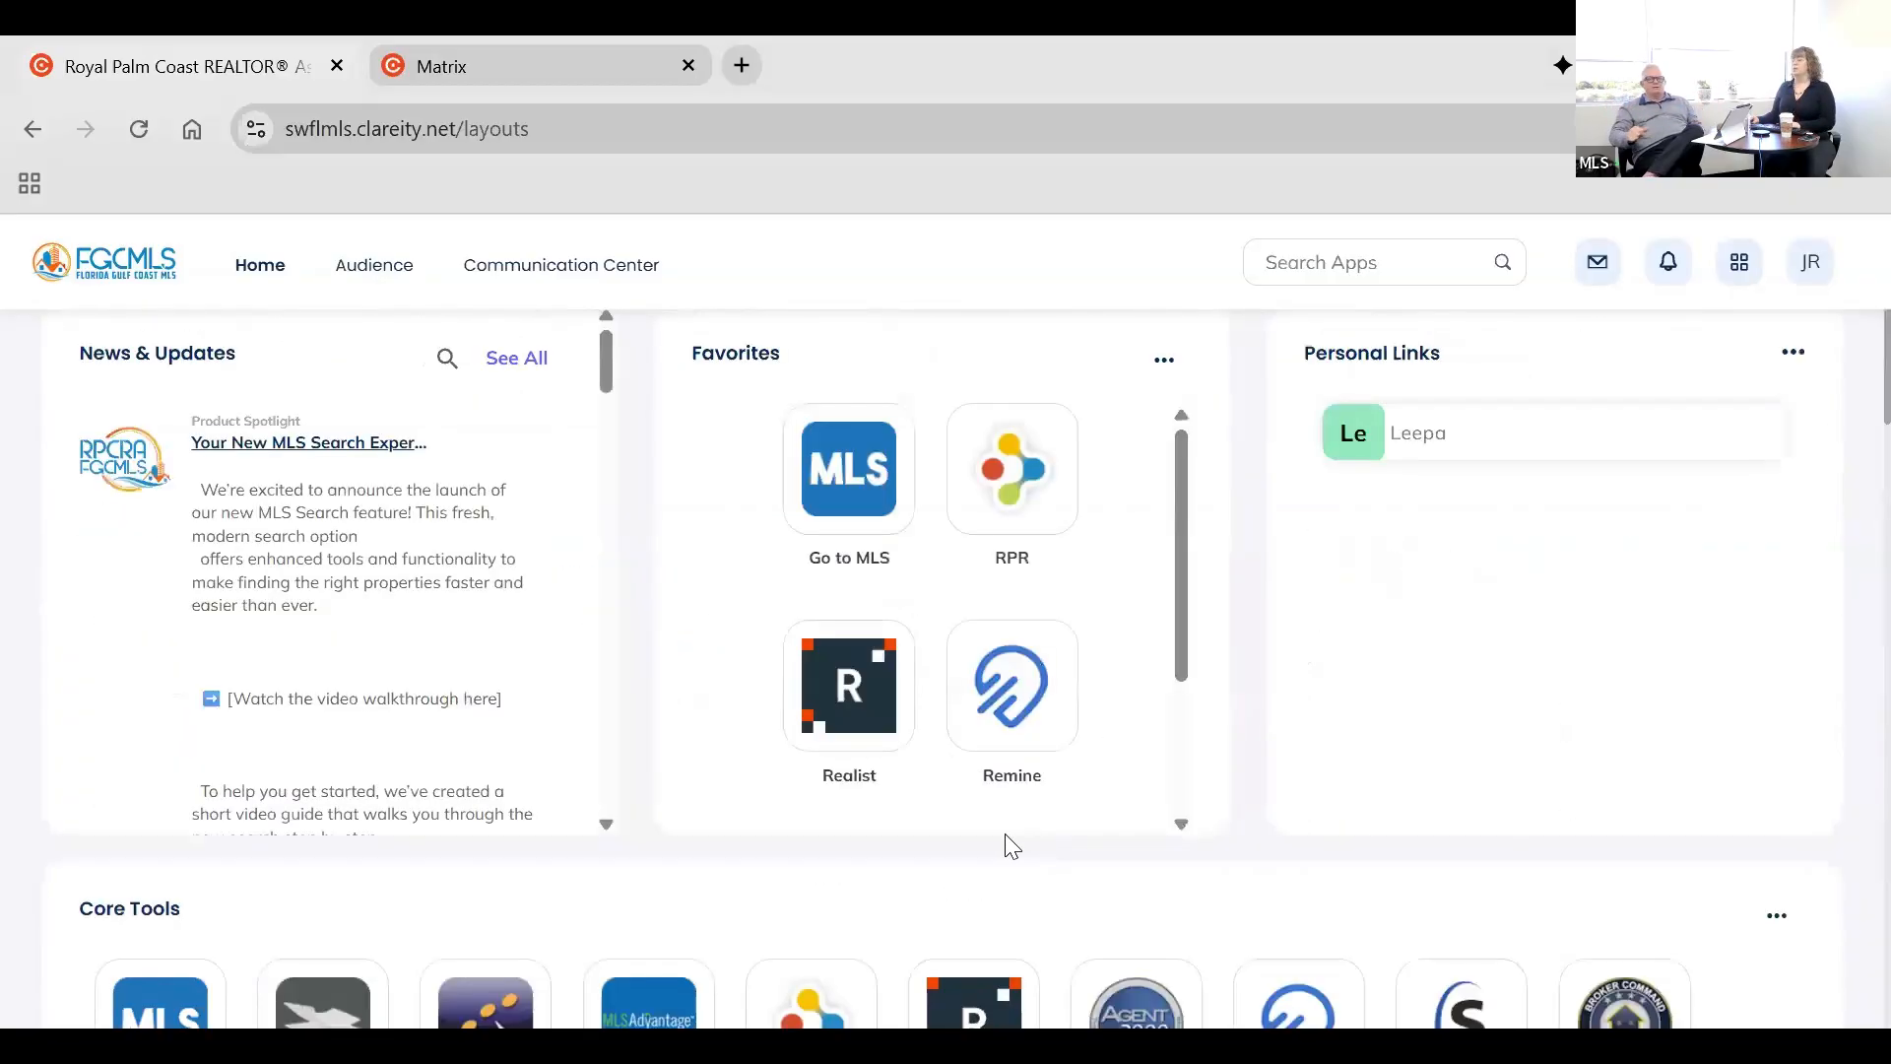
pyautogui.scroll(-3, 1004, 849)
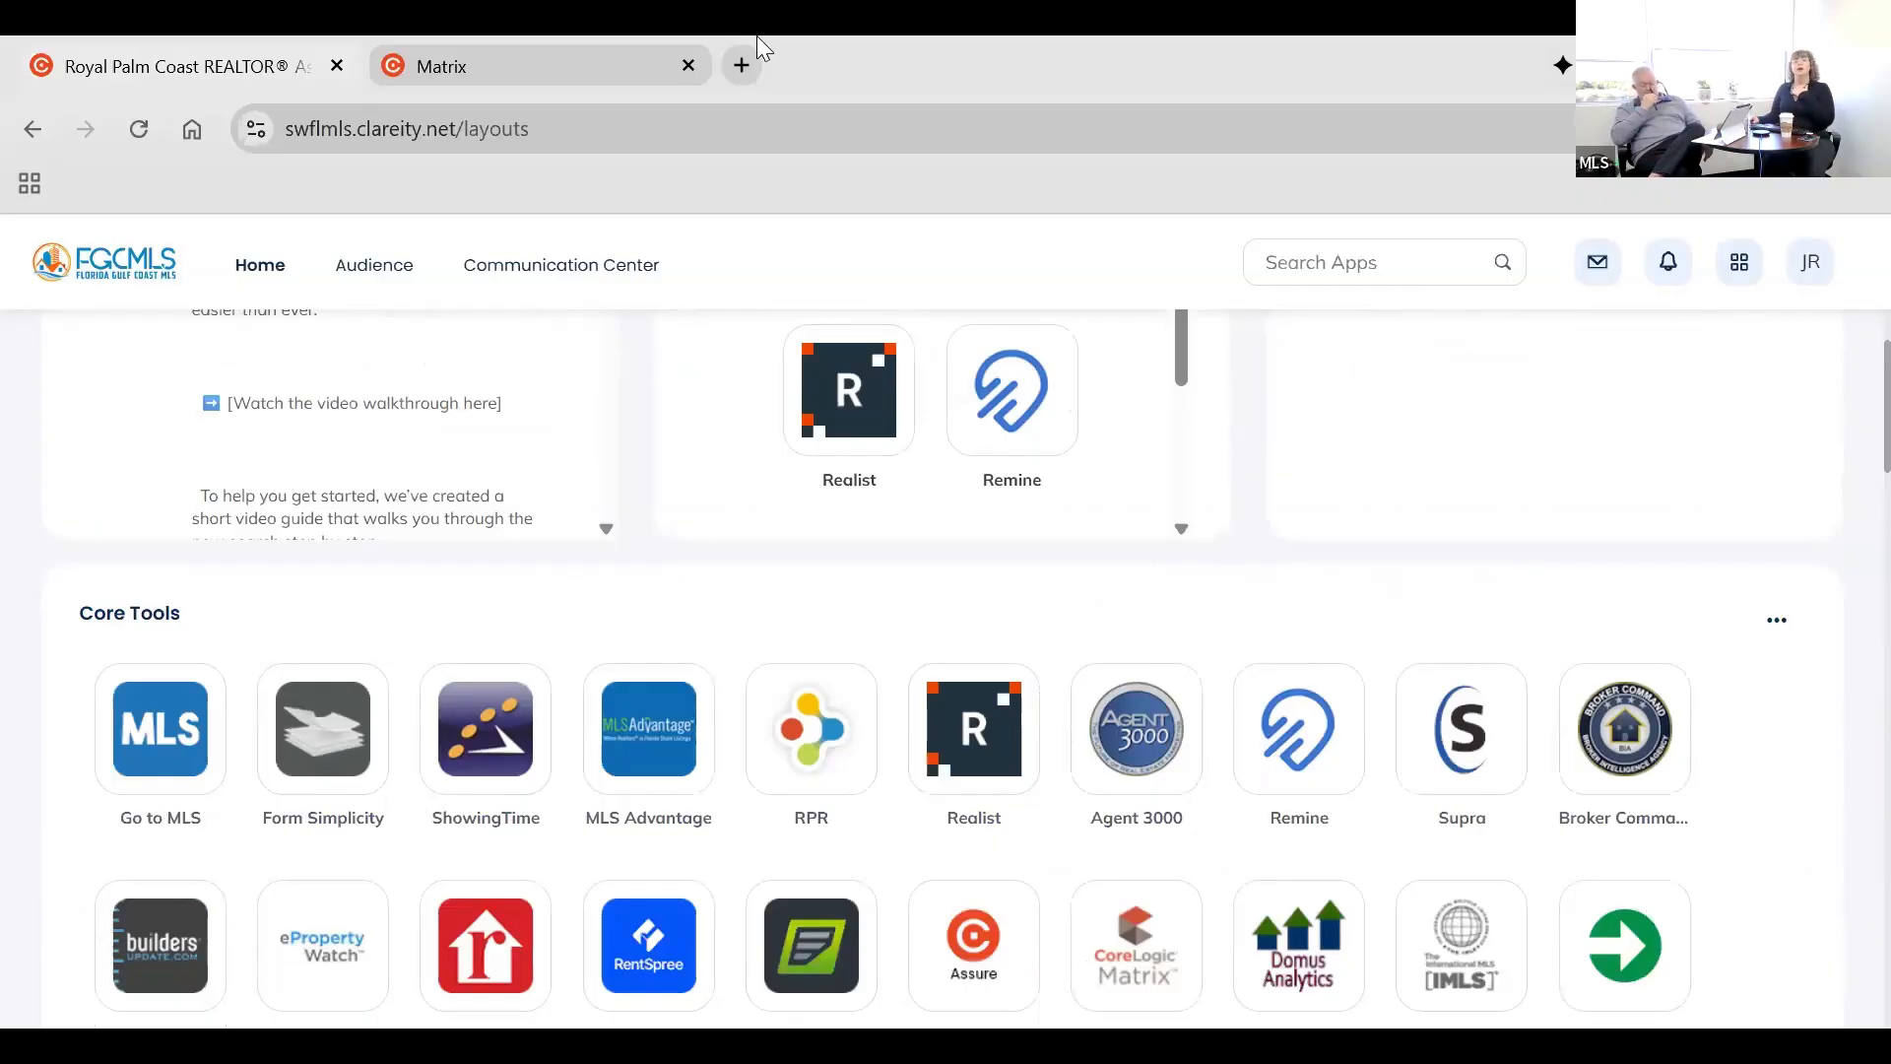
# Go to the open Matrix page, switch it to Classic Mode and dismiss the enhanced dashboard announcement.
pyautogui.click(557, 65)
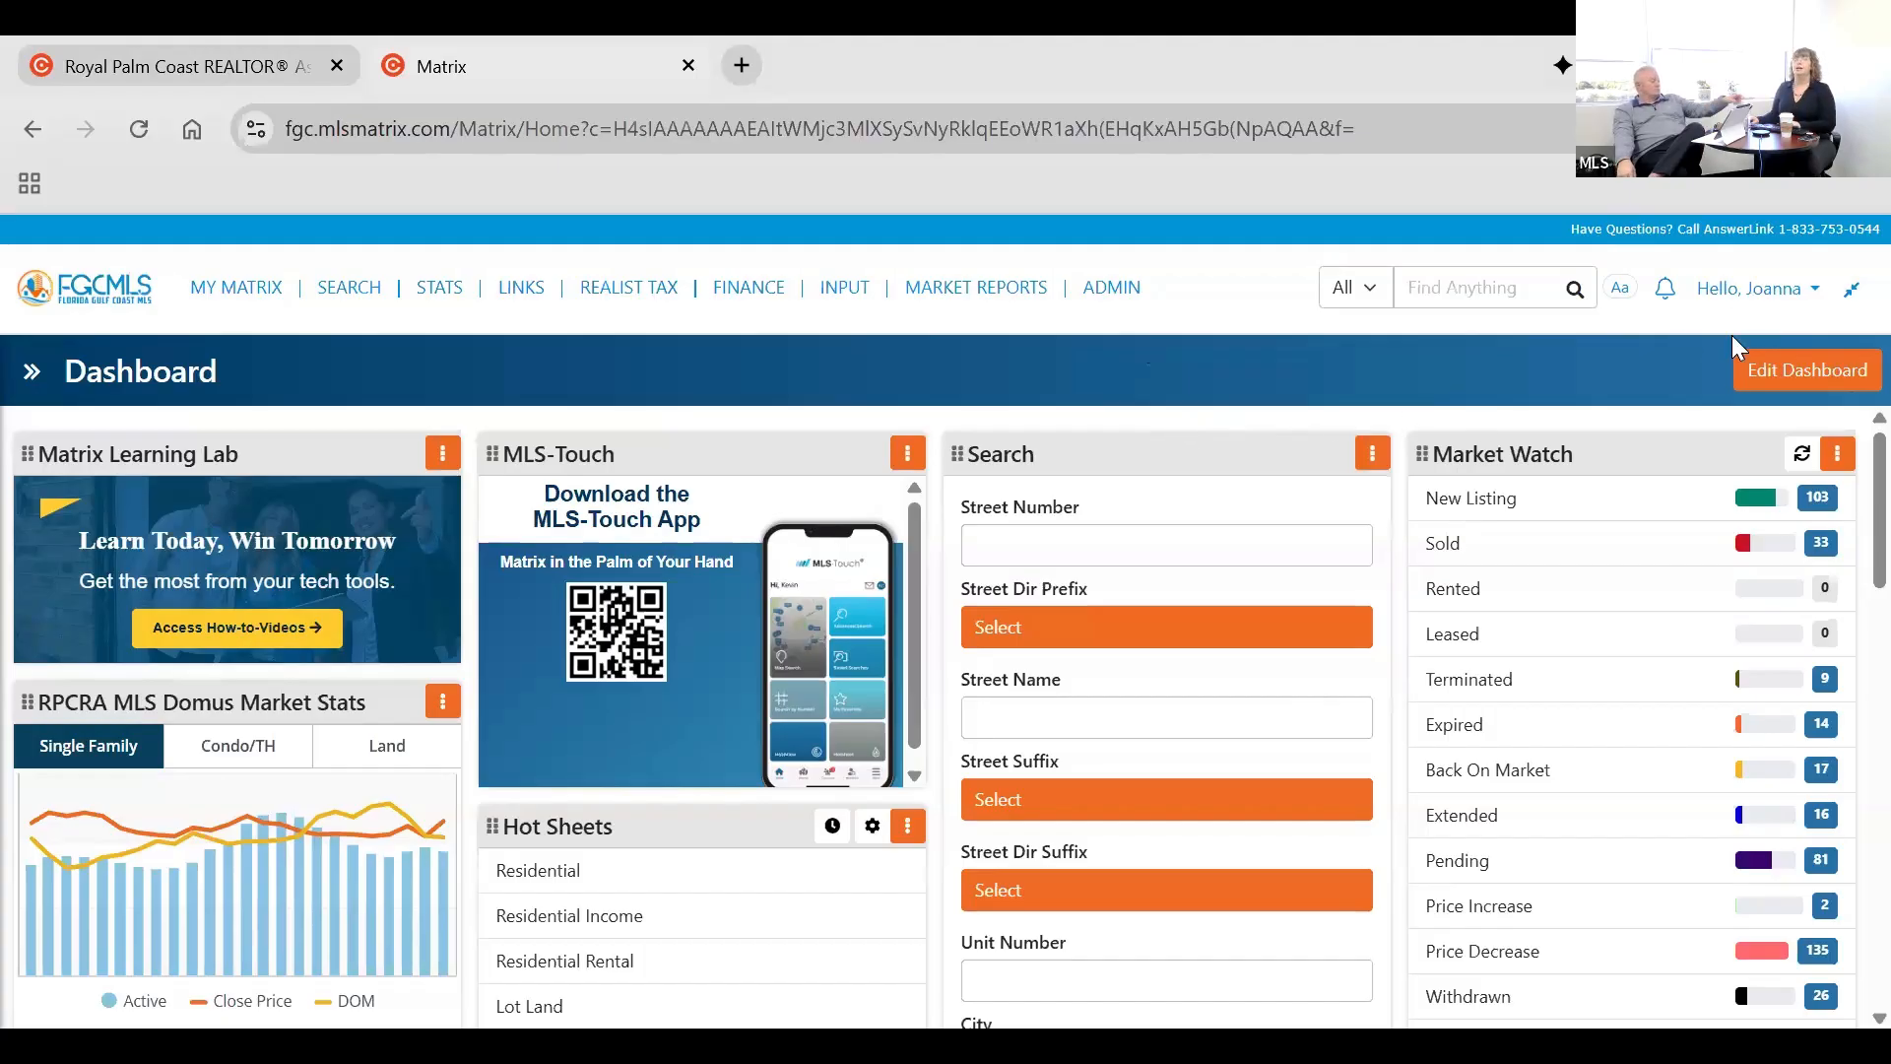
pyautogui.click(1647, 344)
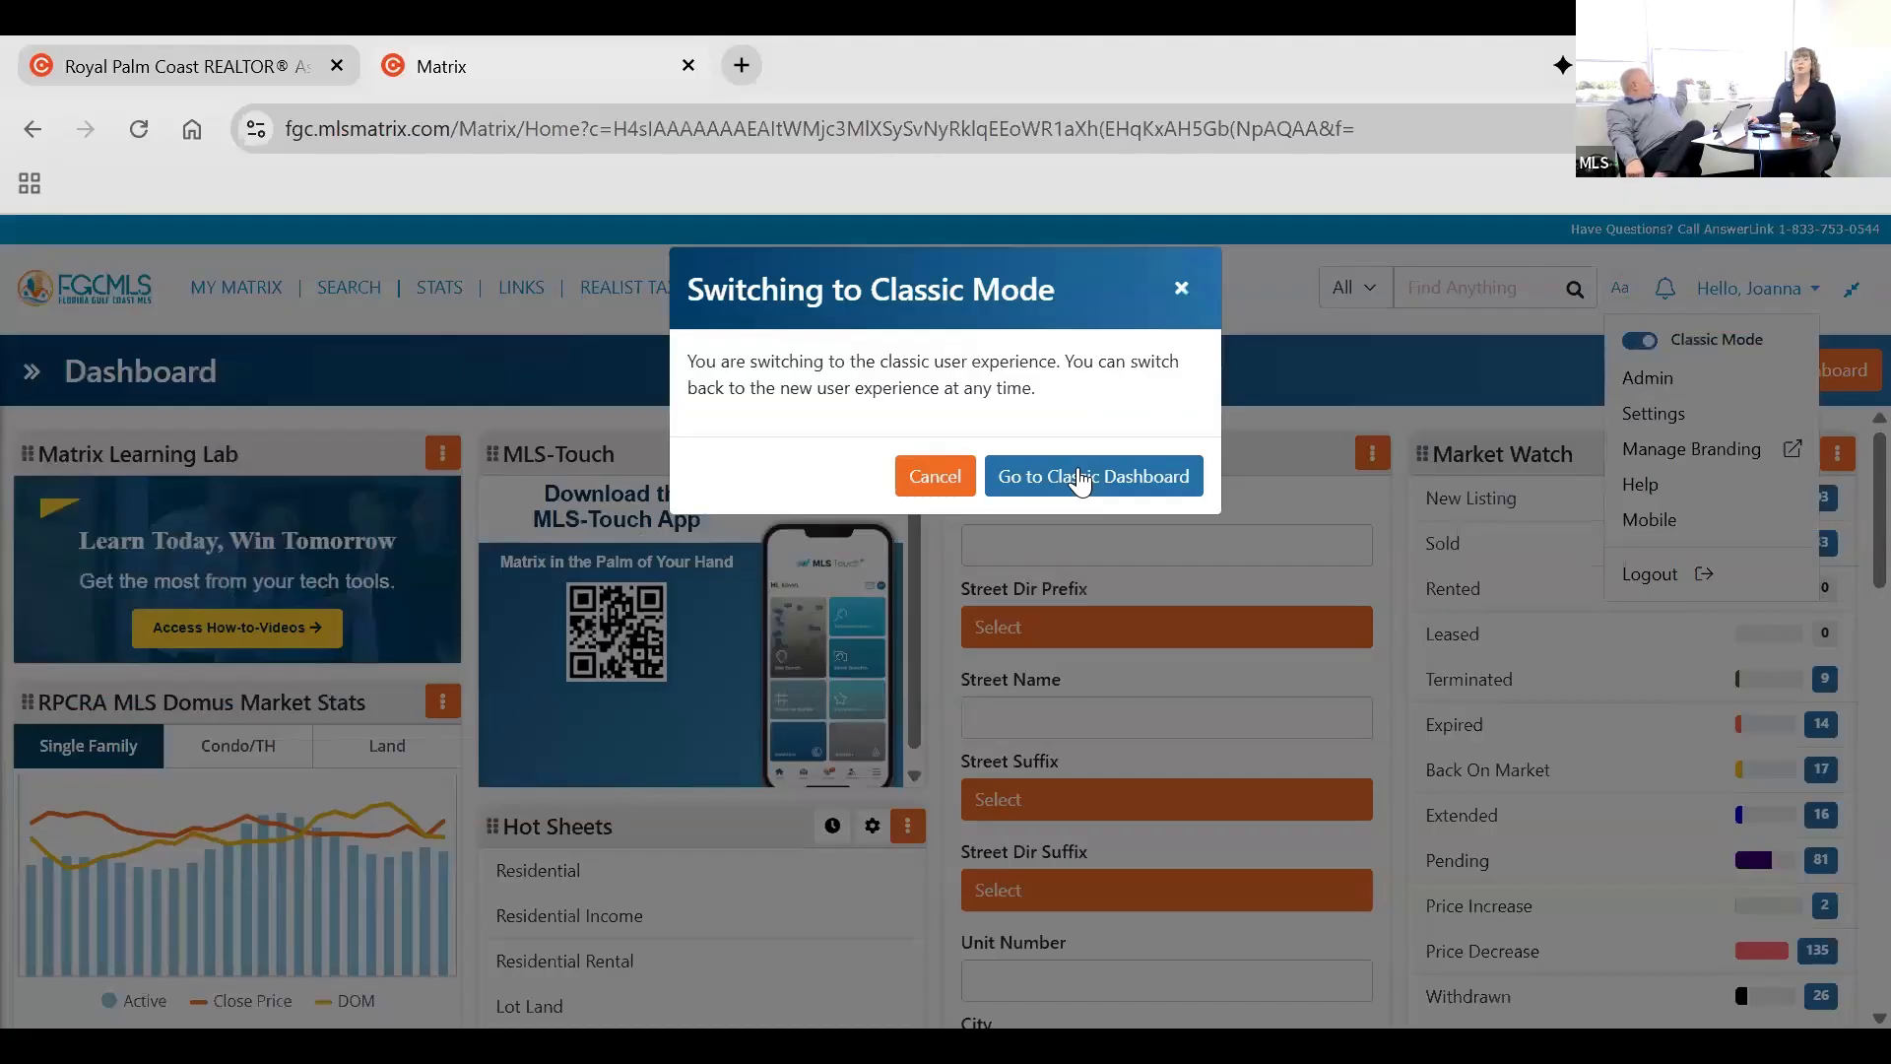
pyautogui.click(1079, 475)
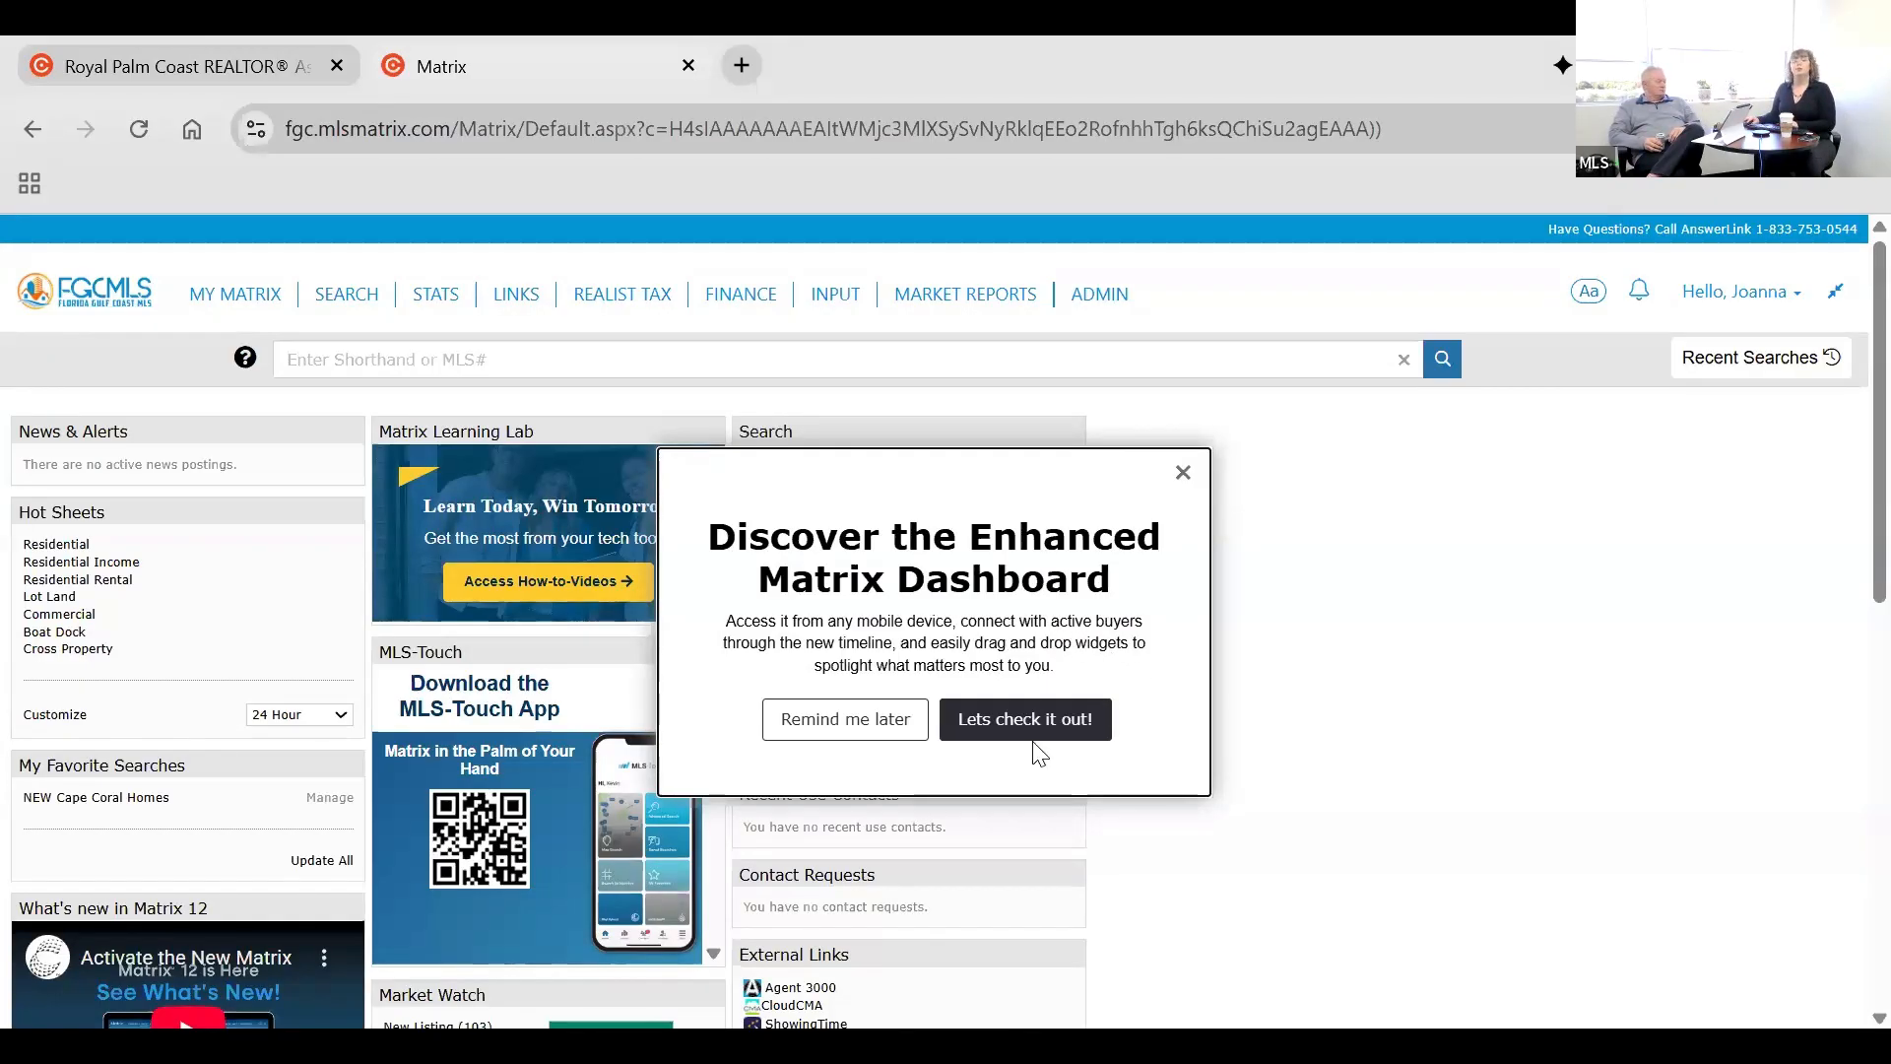
pyautogui.click(1183, 474)
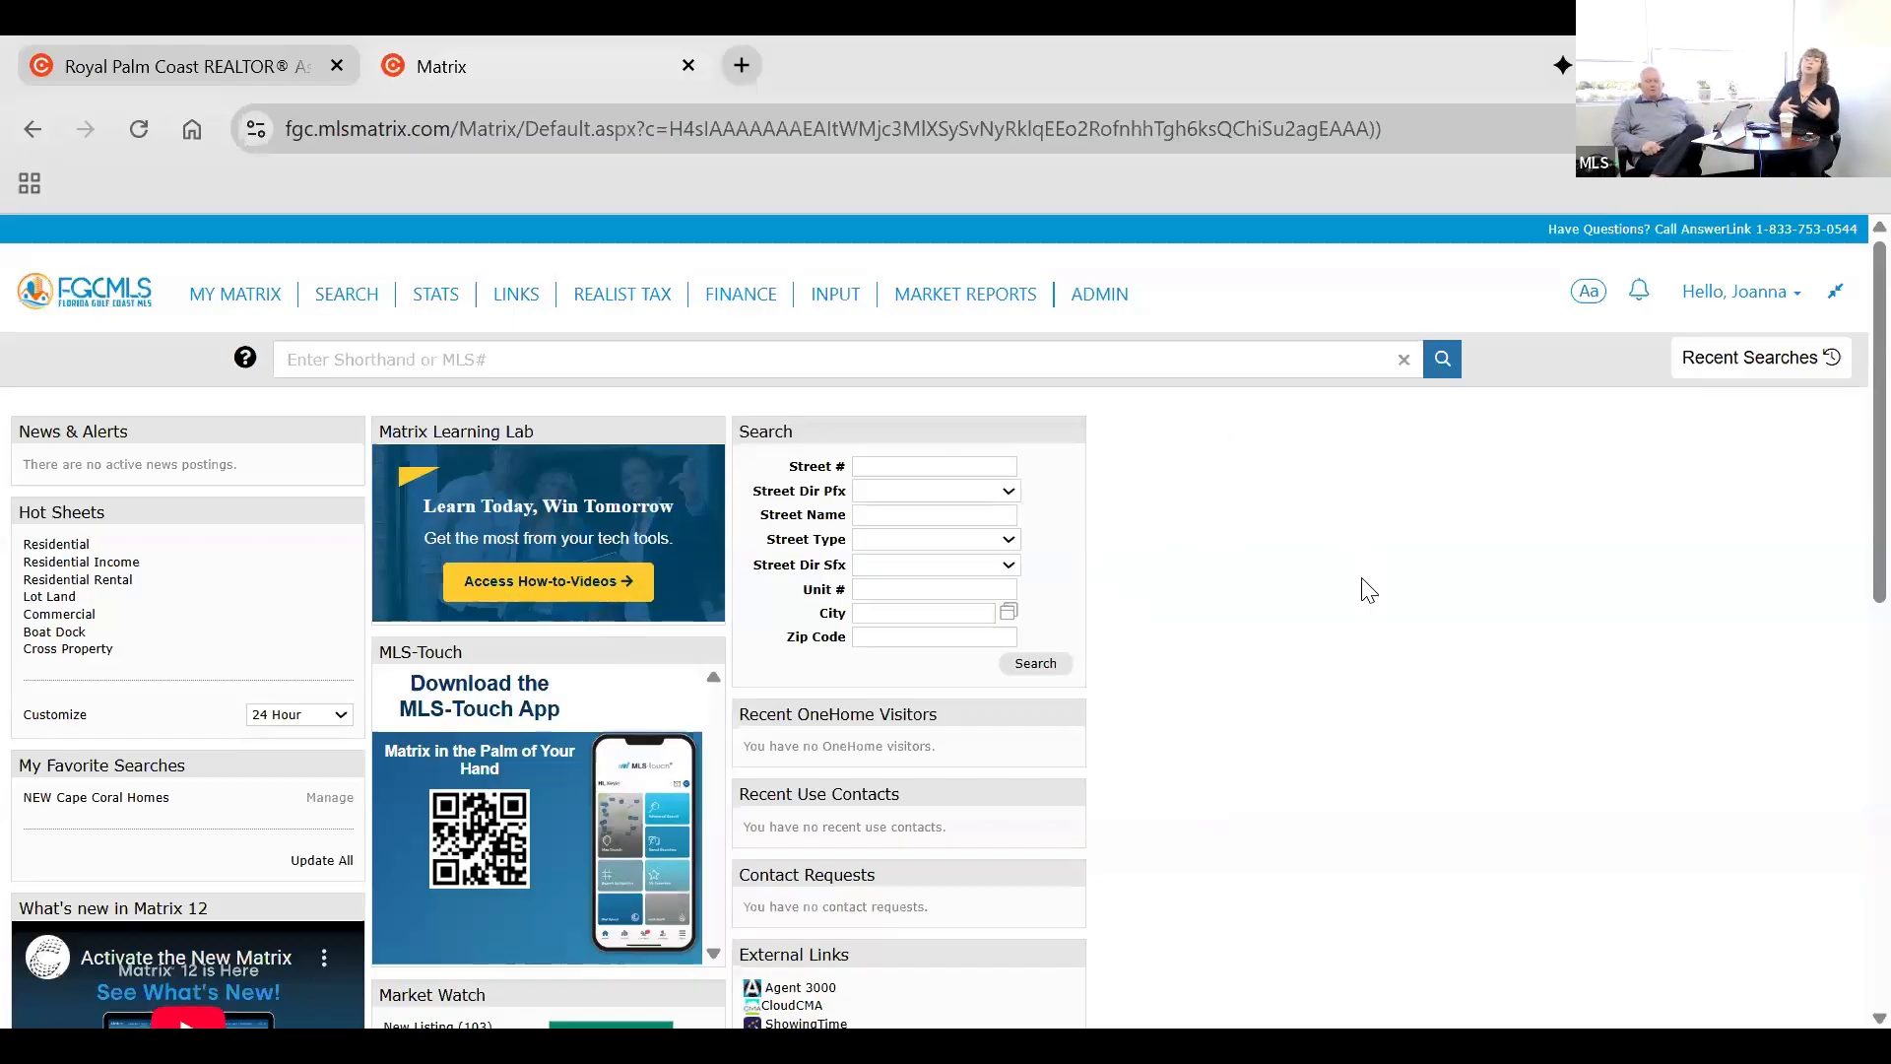
# Turn off Classic Mode to return to the enhanced Matrix dashboard.
pyautogui.click(1733, 299)
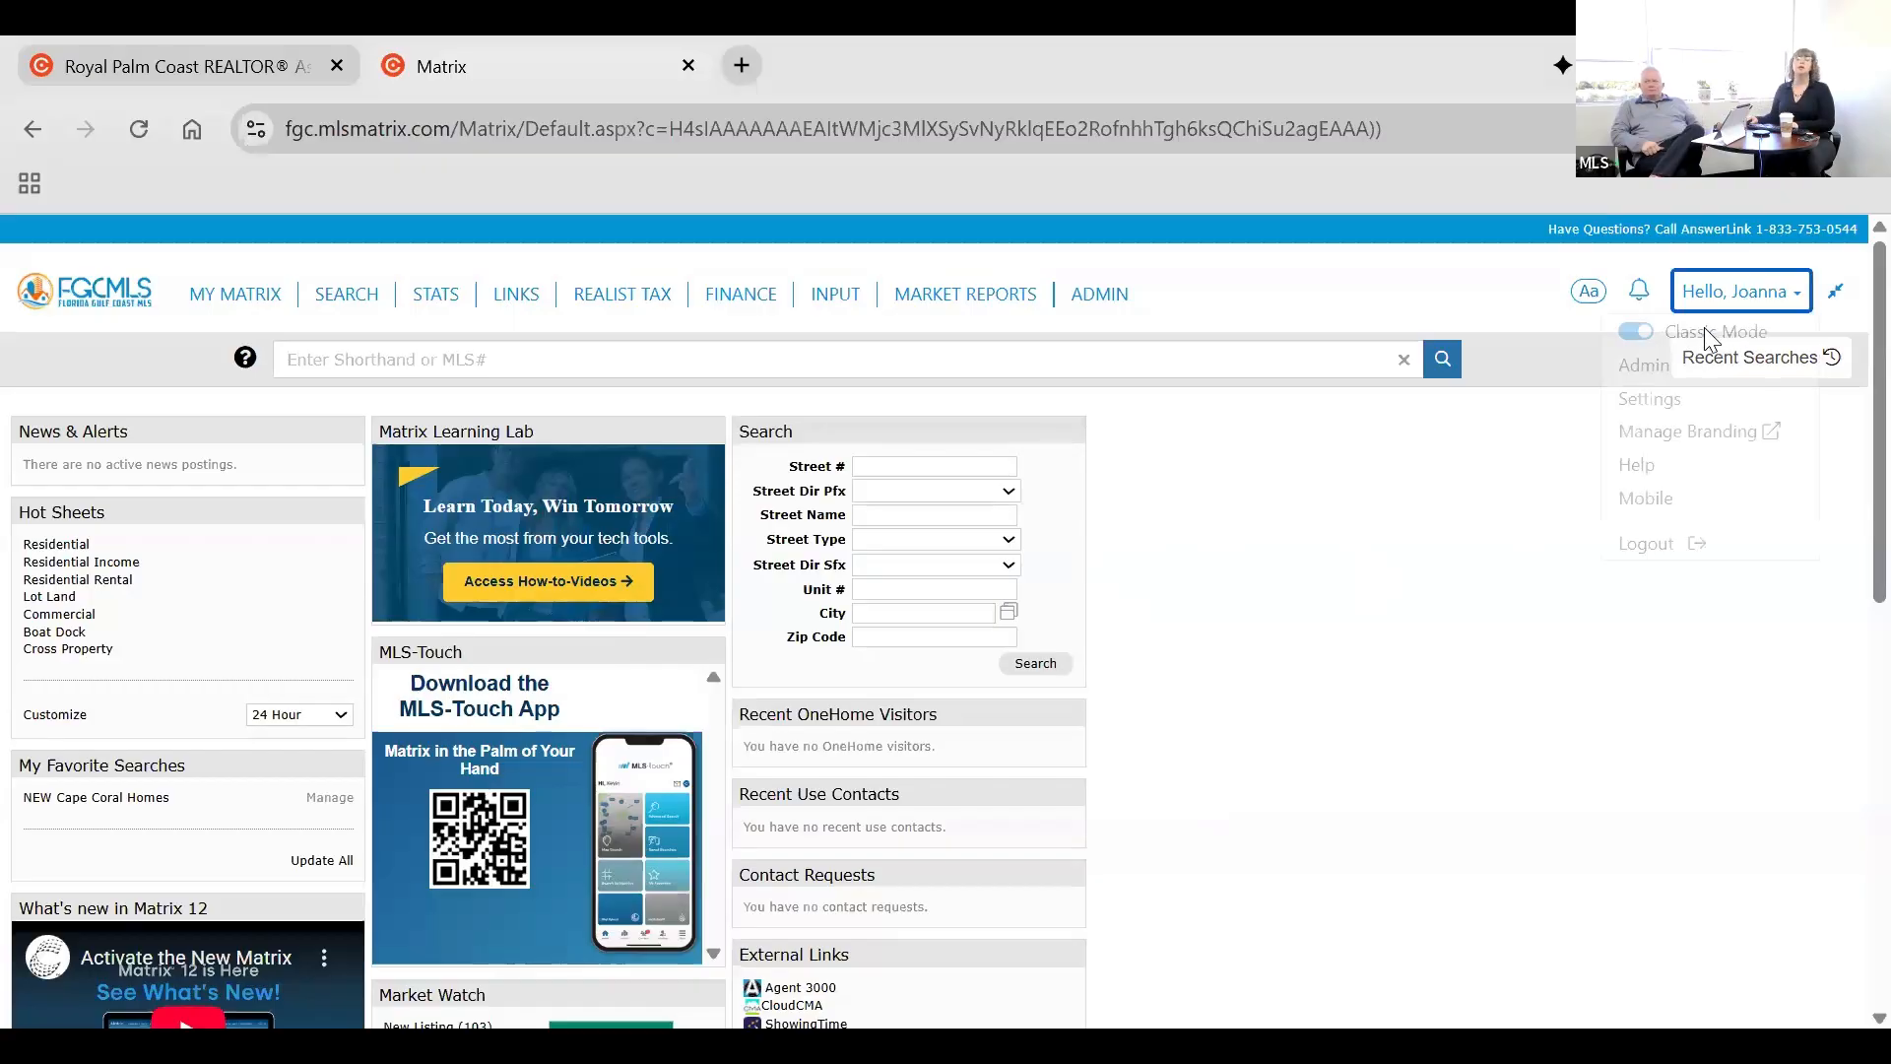
pyautogui.click(1636, 335)
pyautogui.click(1188, 485)
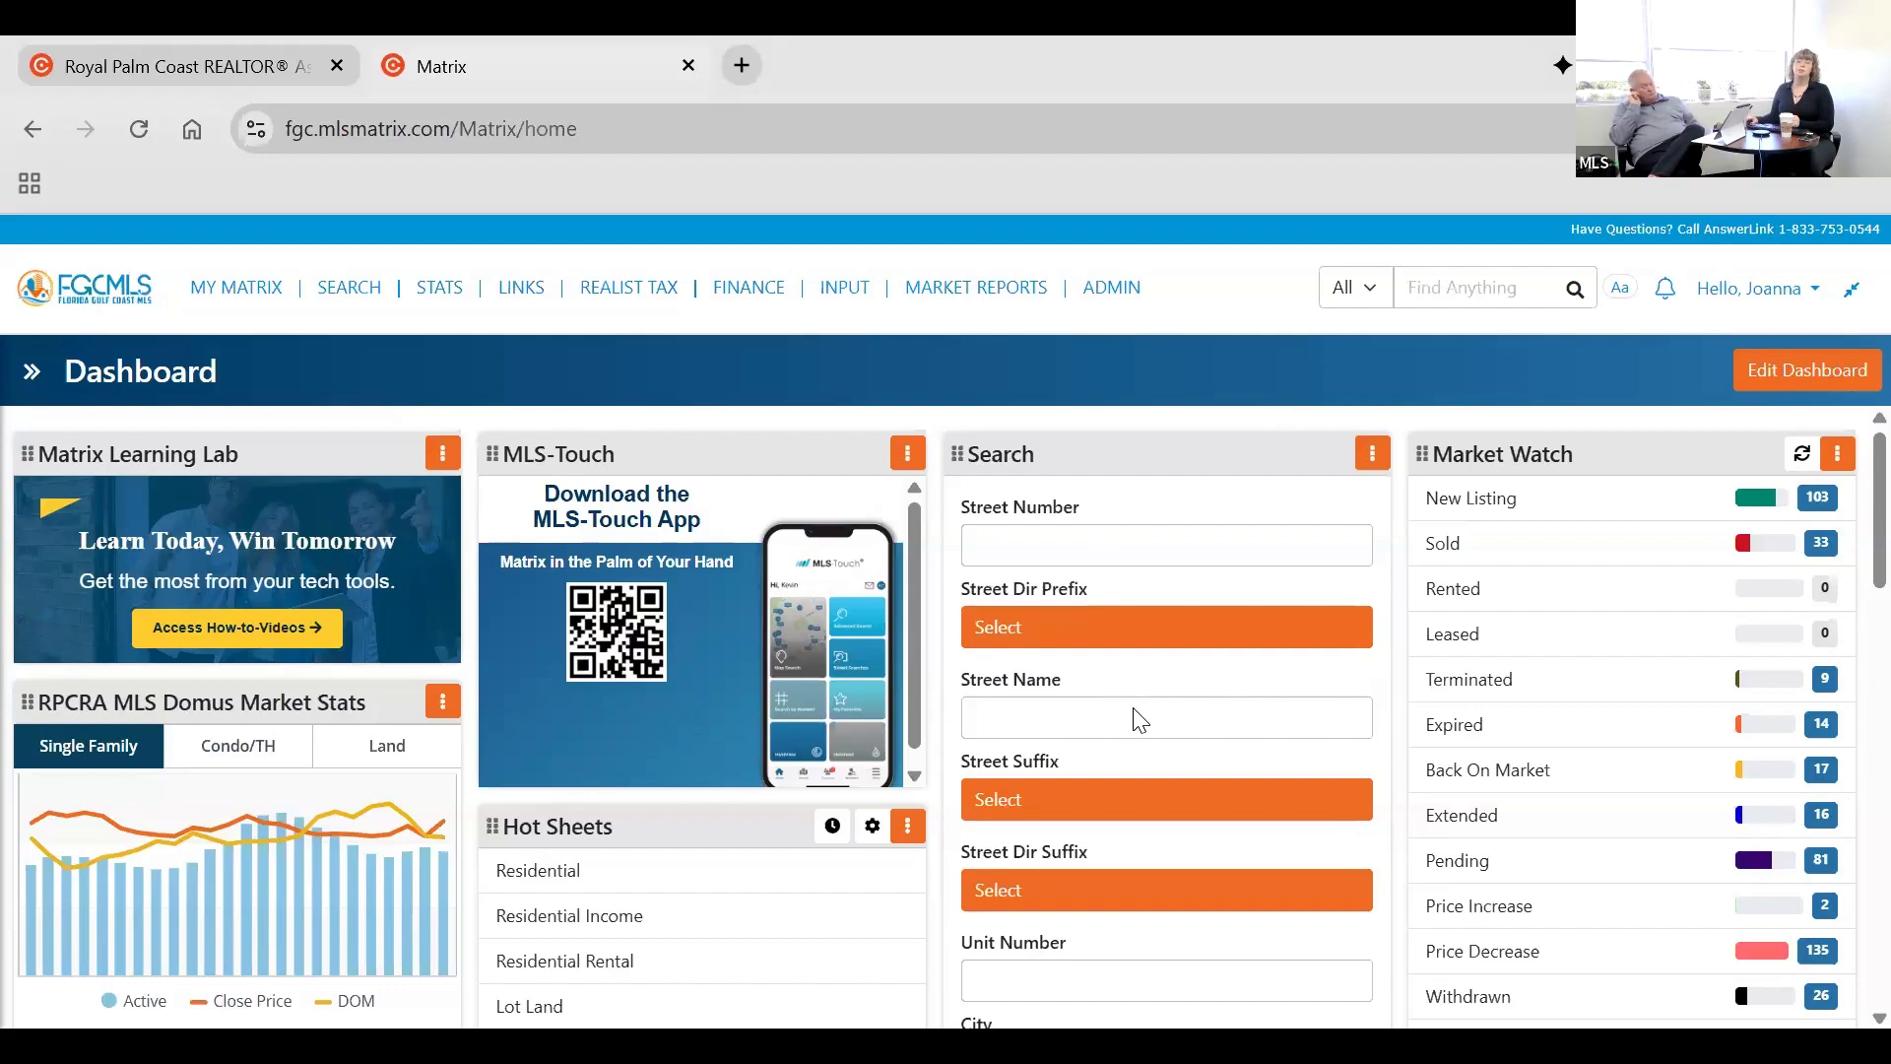
# Look over the dashboard widgets and the Market Watch categories, including New Listing and Terminated.
pyautogui.scroll(-3, 1135, 699)
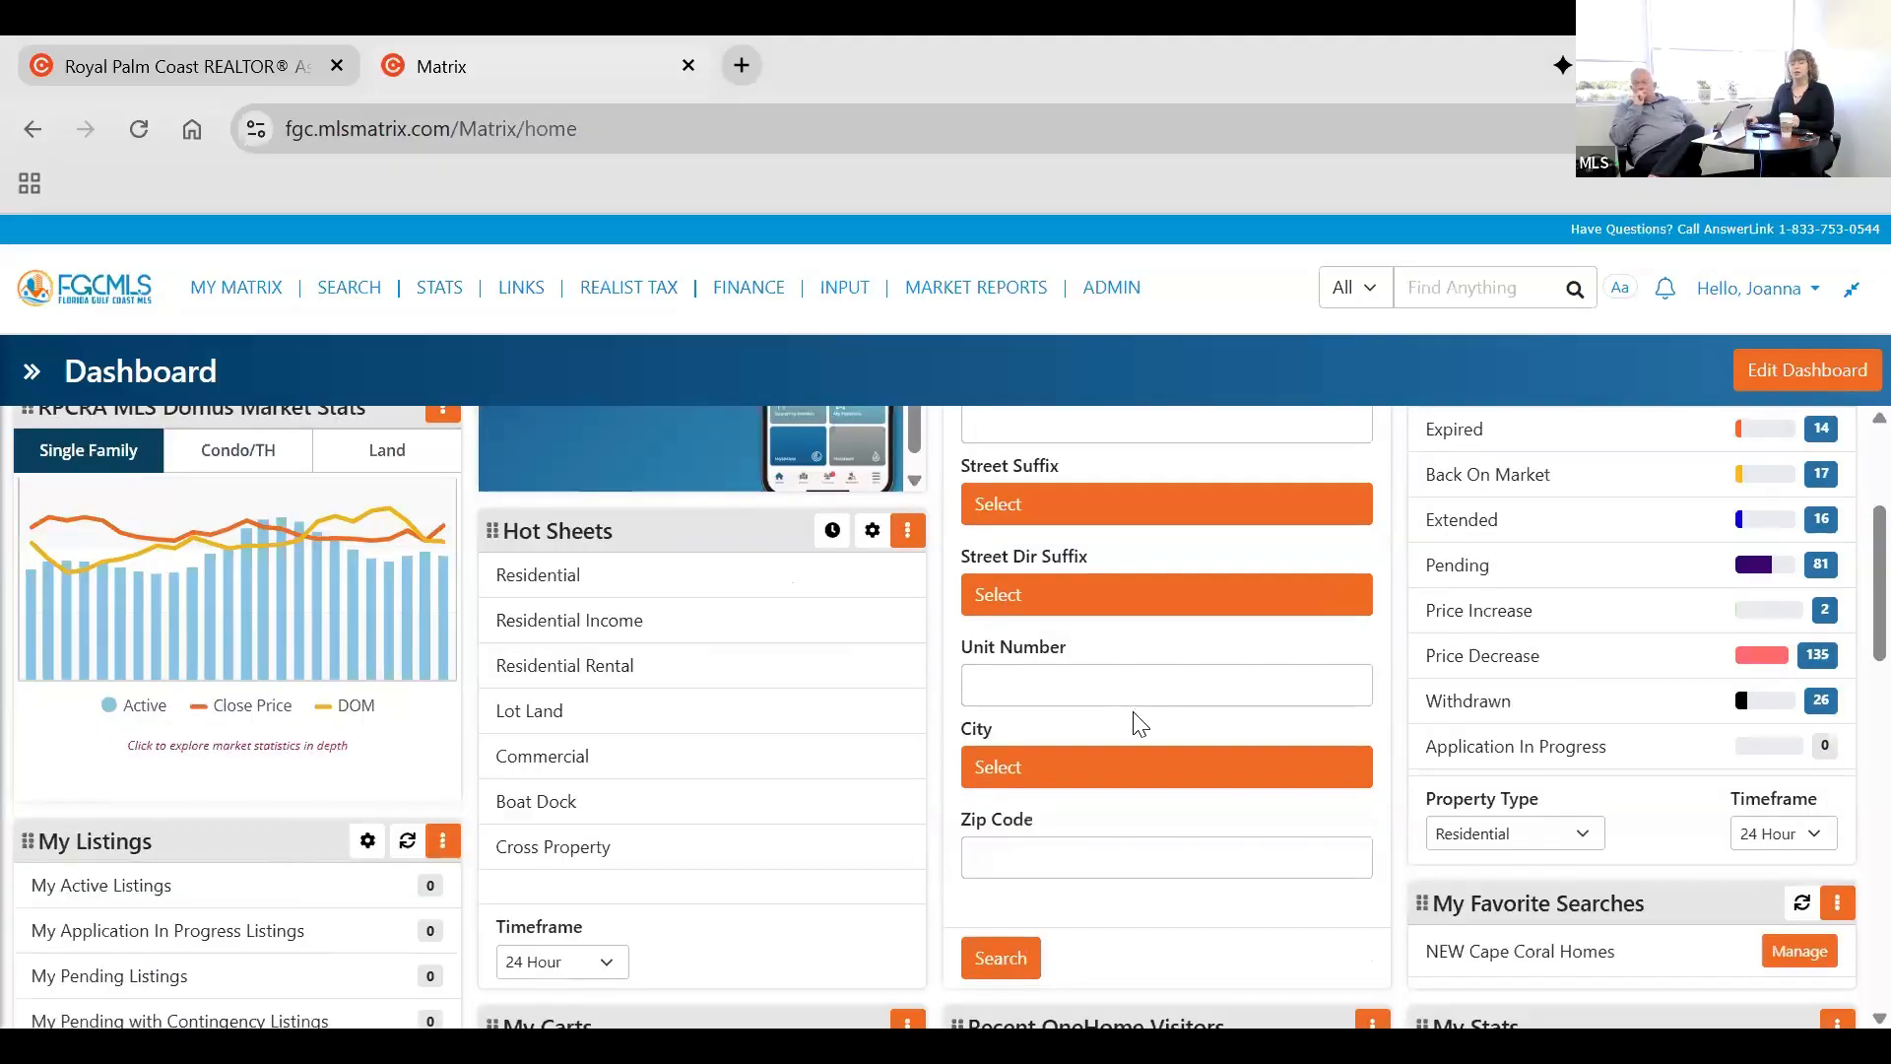
pyautogui.scroll(3, 1139, 724)
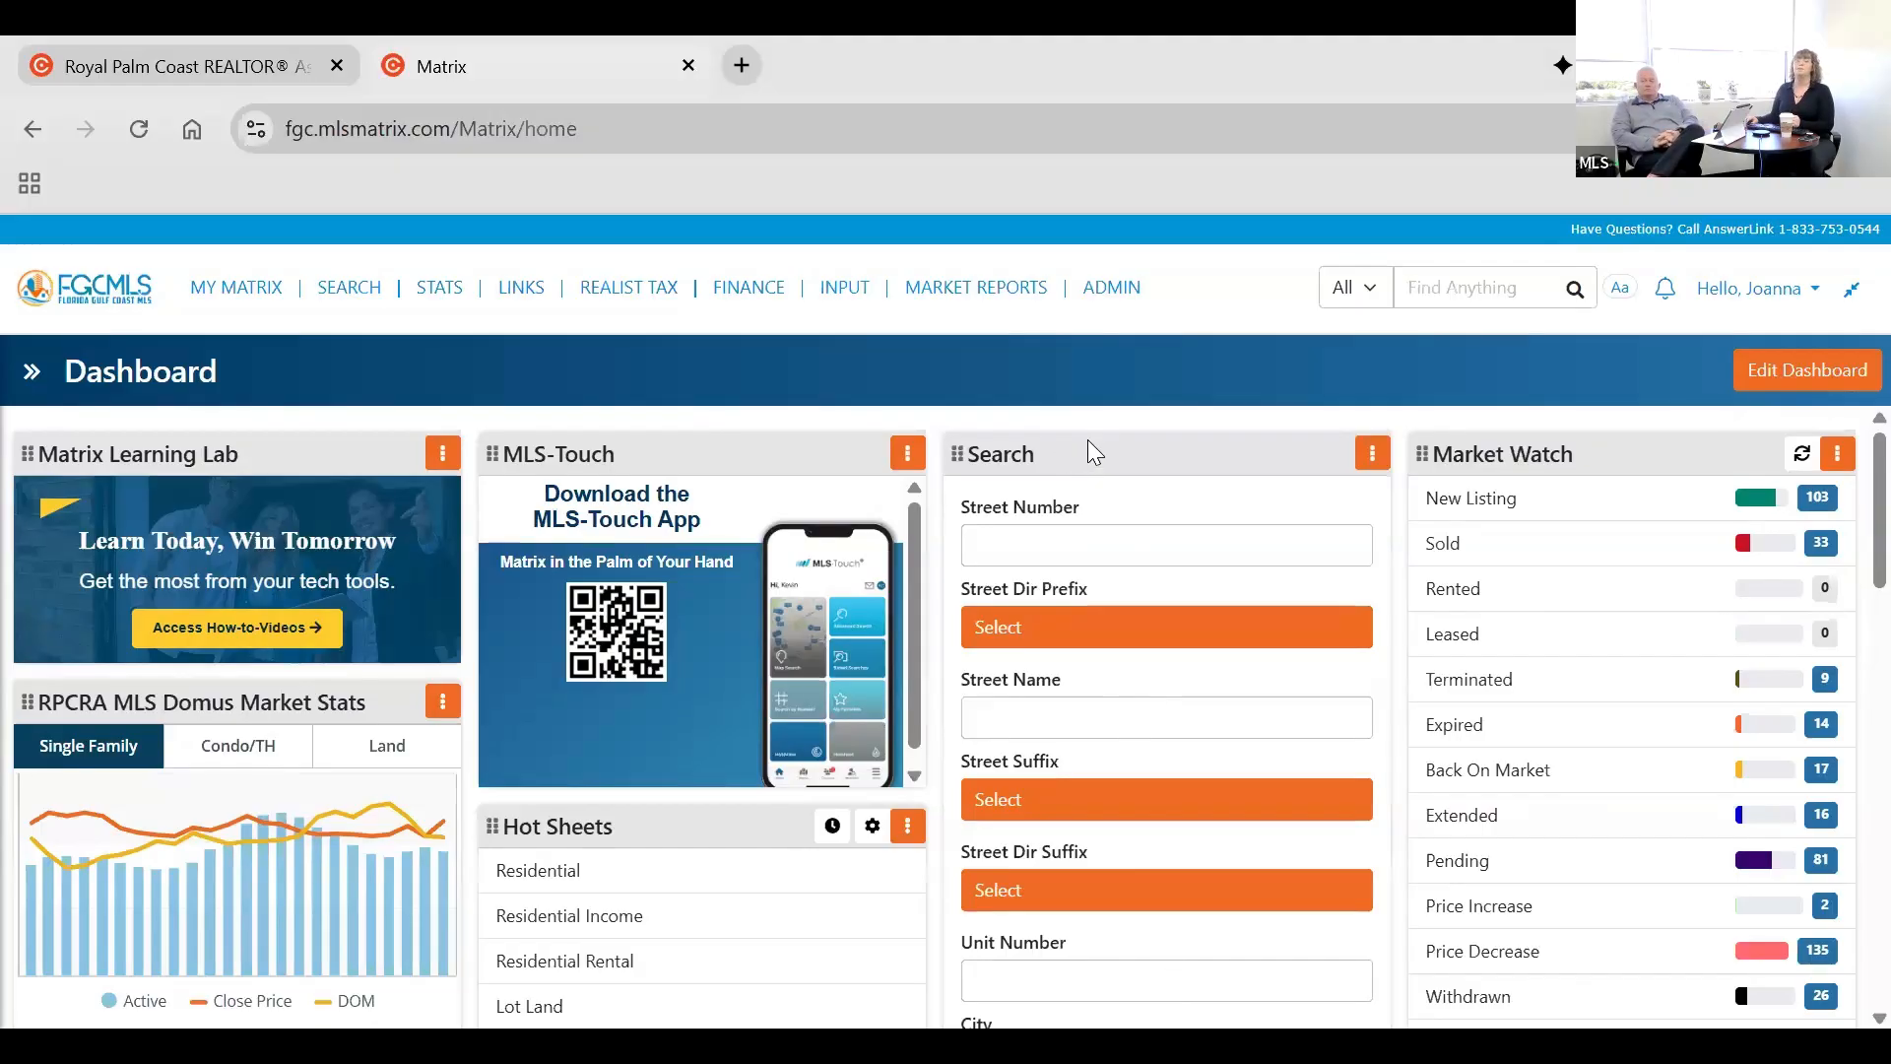
pyautogui.click(1532, 498)
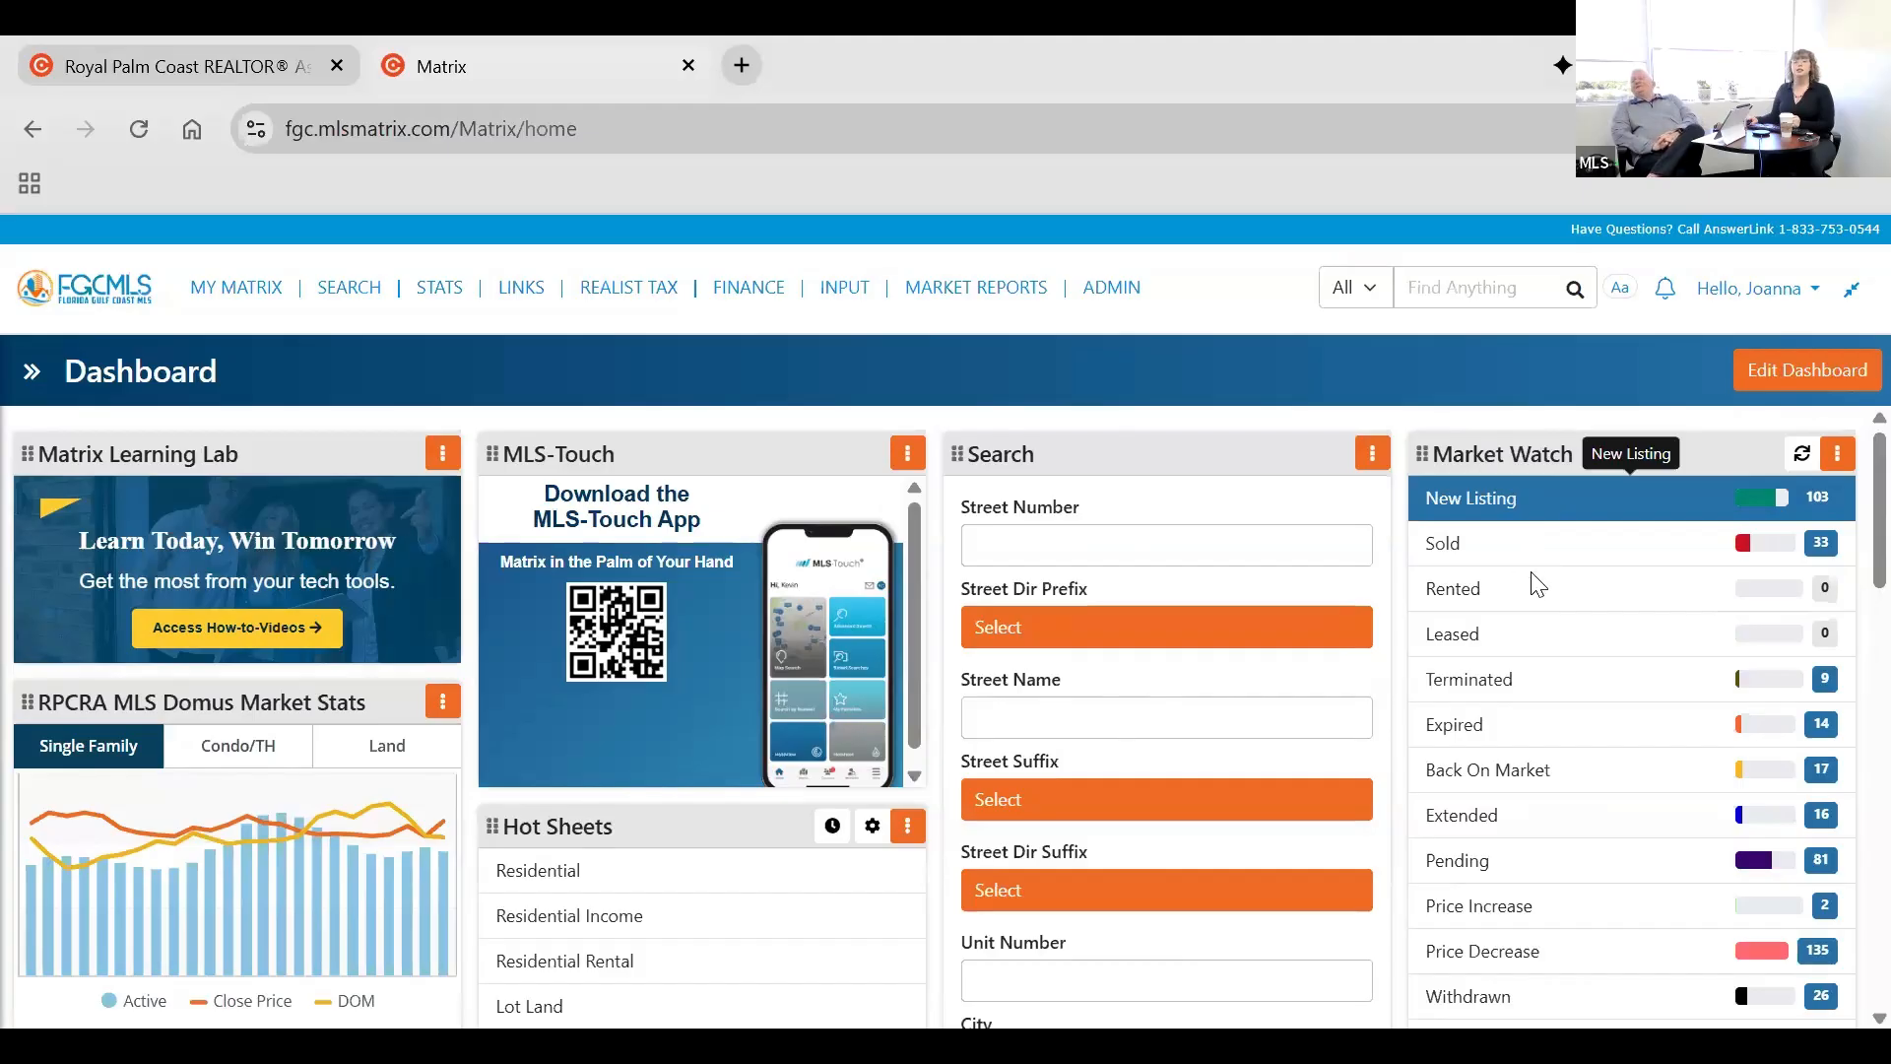
pyautogui.click(1538, 685)
pyautogui.scroll(-1, 1539, 690)
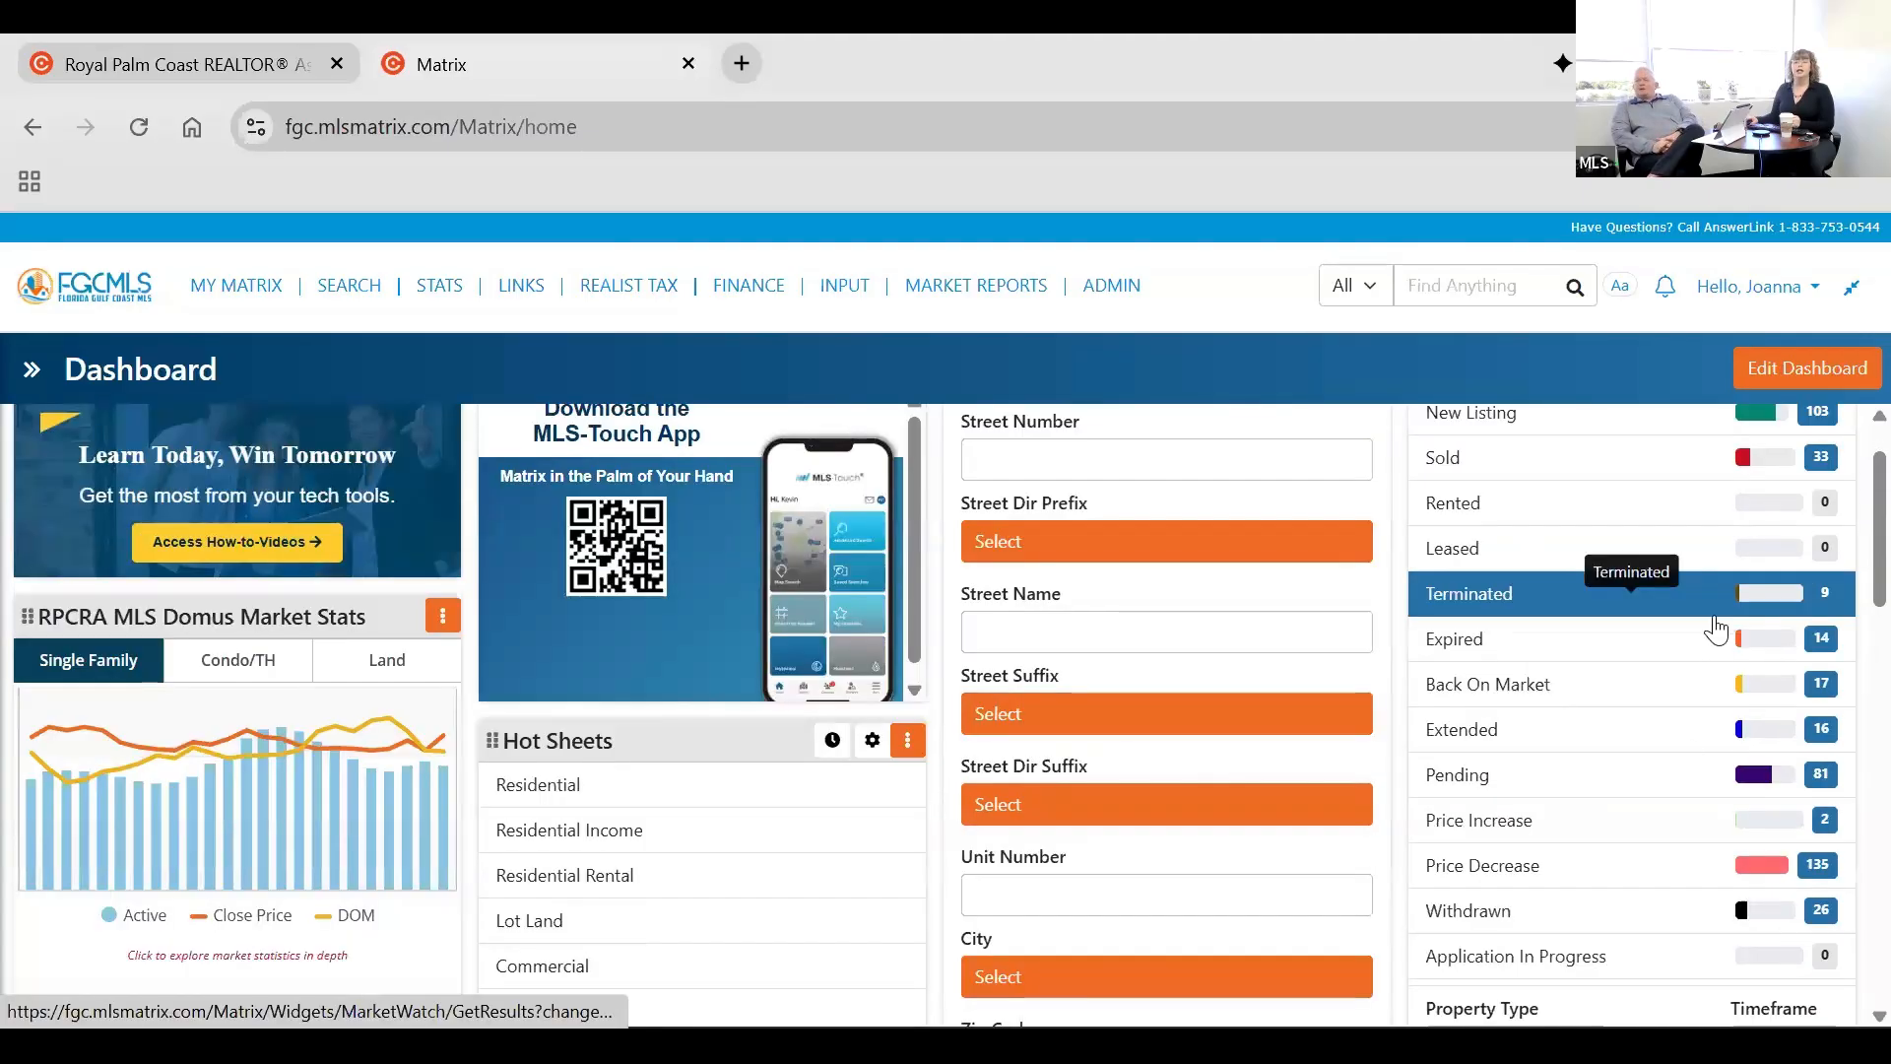
# Review the Market Watch status categories from New Listing to Price Decrease and the widget's Property Type and Timeframe options.
pyautogui.click(1719, 865)
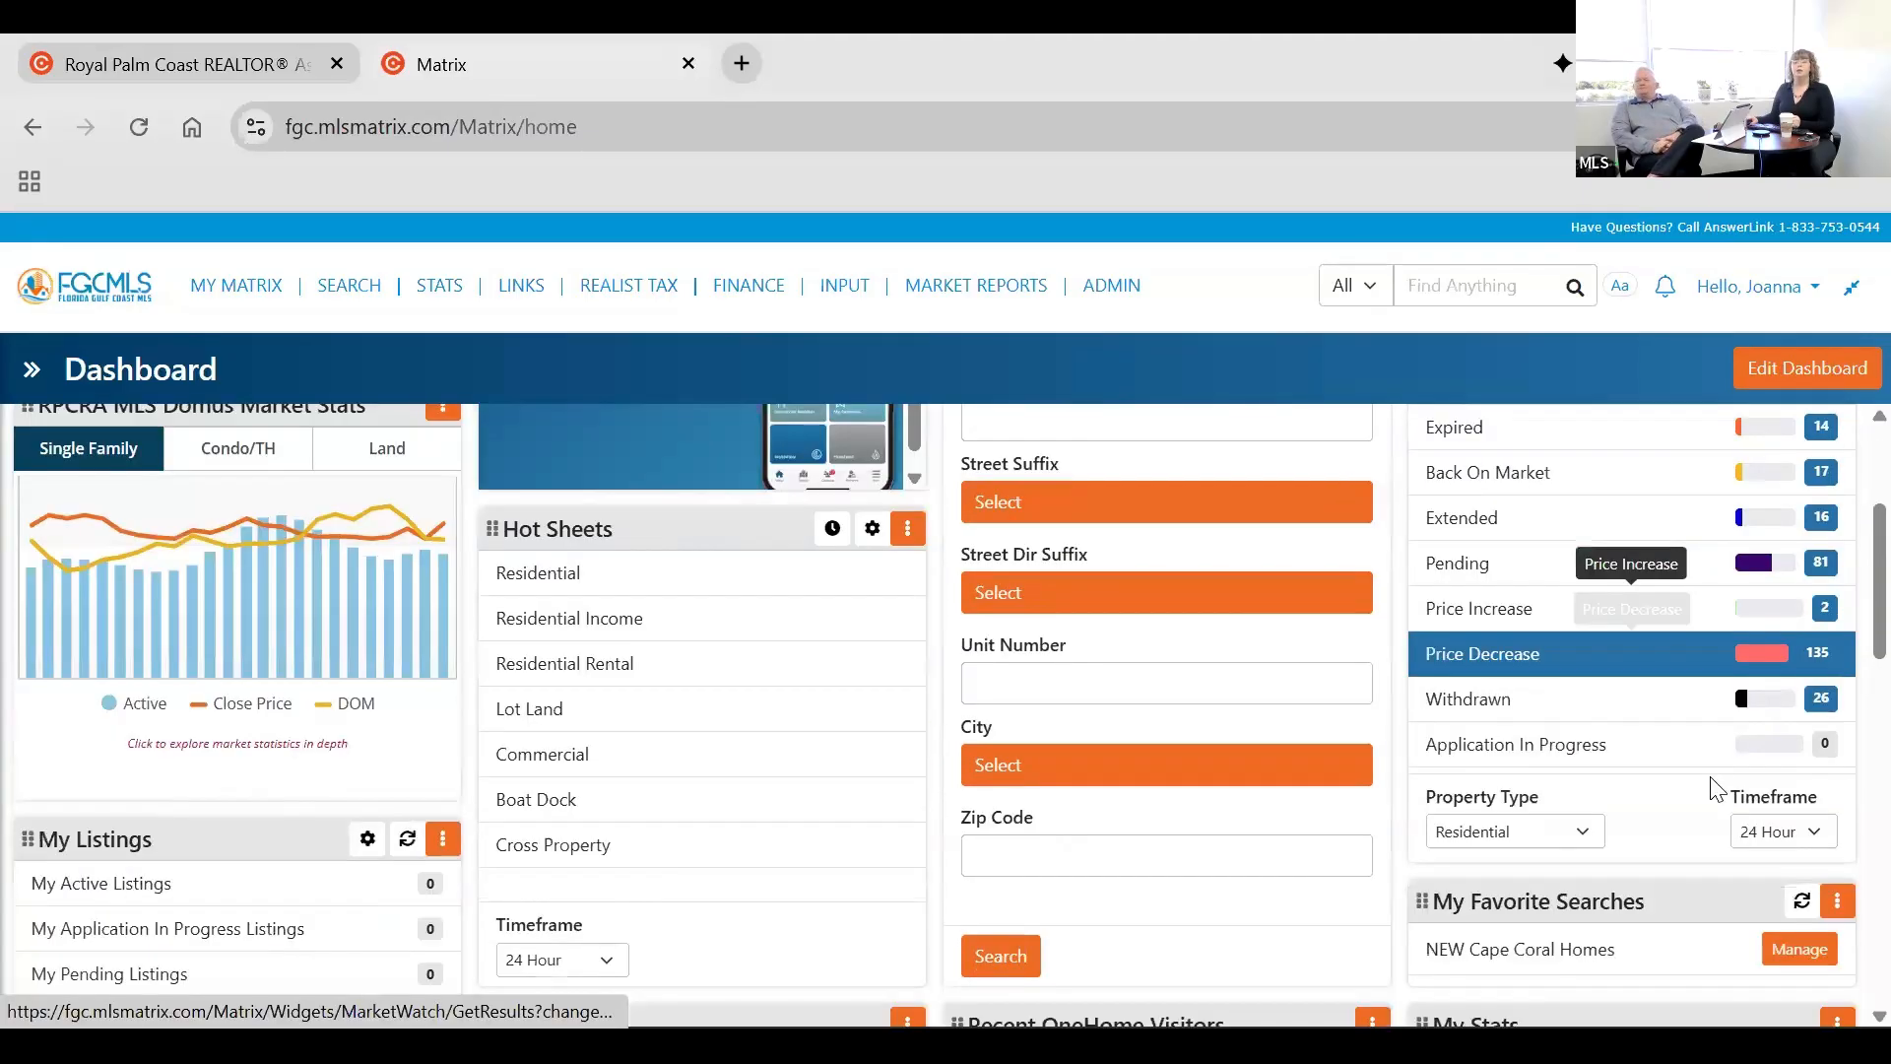
pyautogui.scroll(3, 1765, 546)
pyautogui.click(1765, 546)
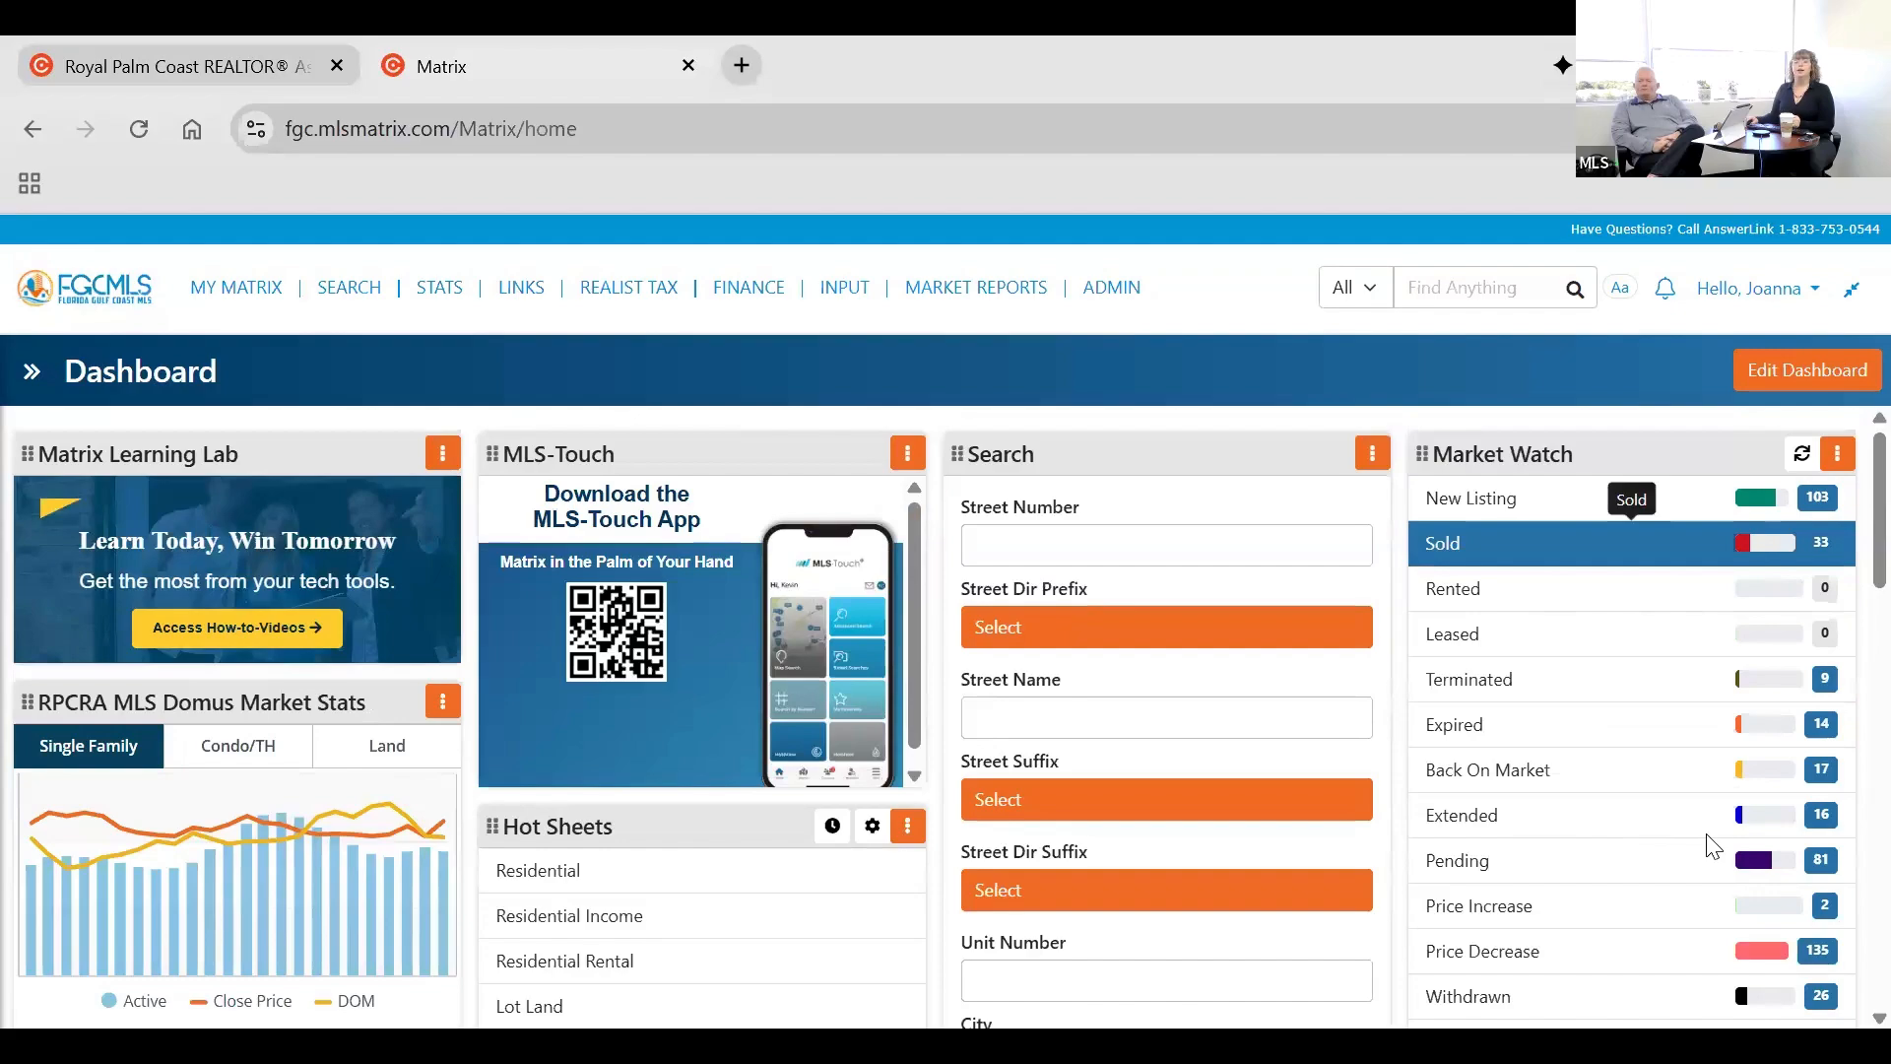
pyautogui.scroll(-3, 1566, 842)
pyautogui.click(1567, 842)
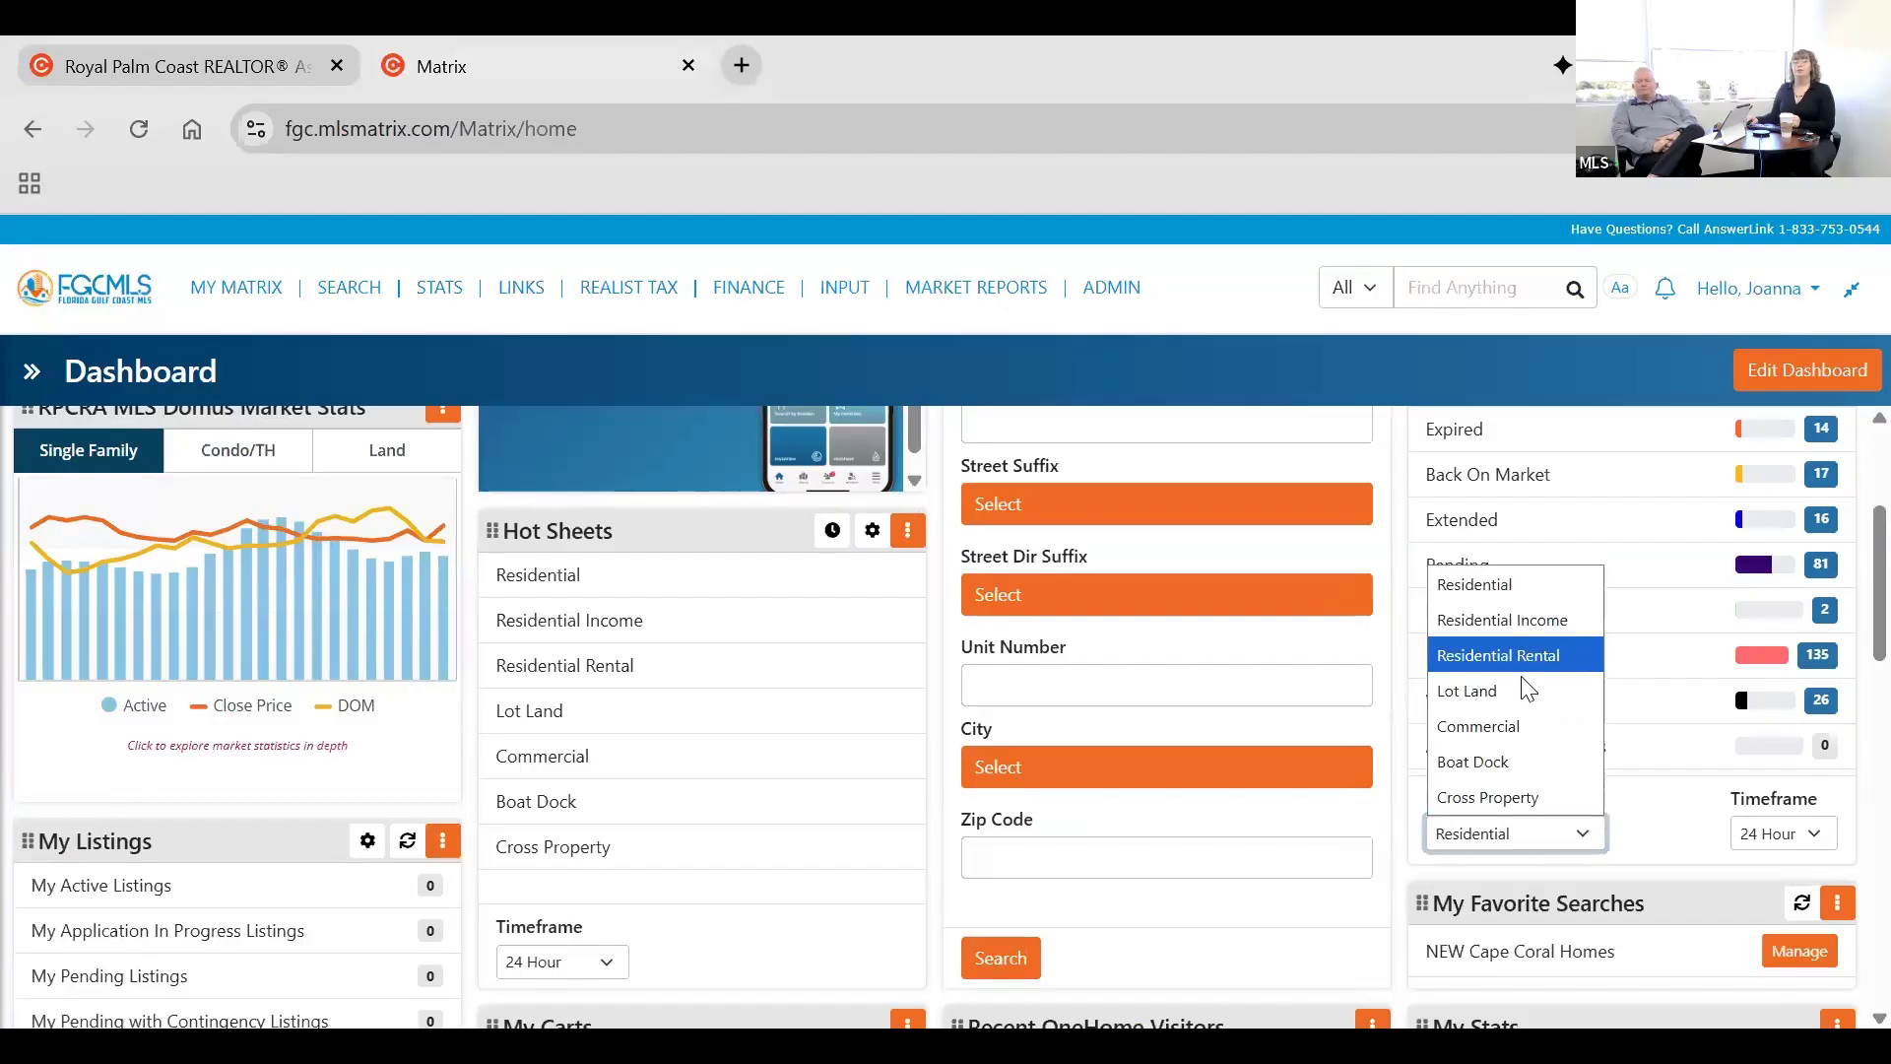
pyautogui.click(1781, 844)
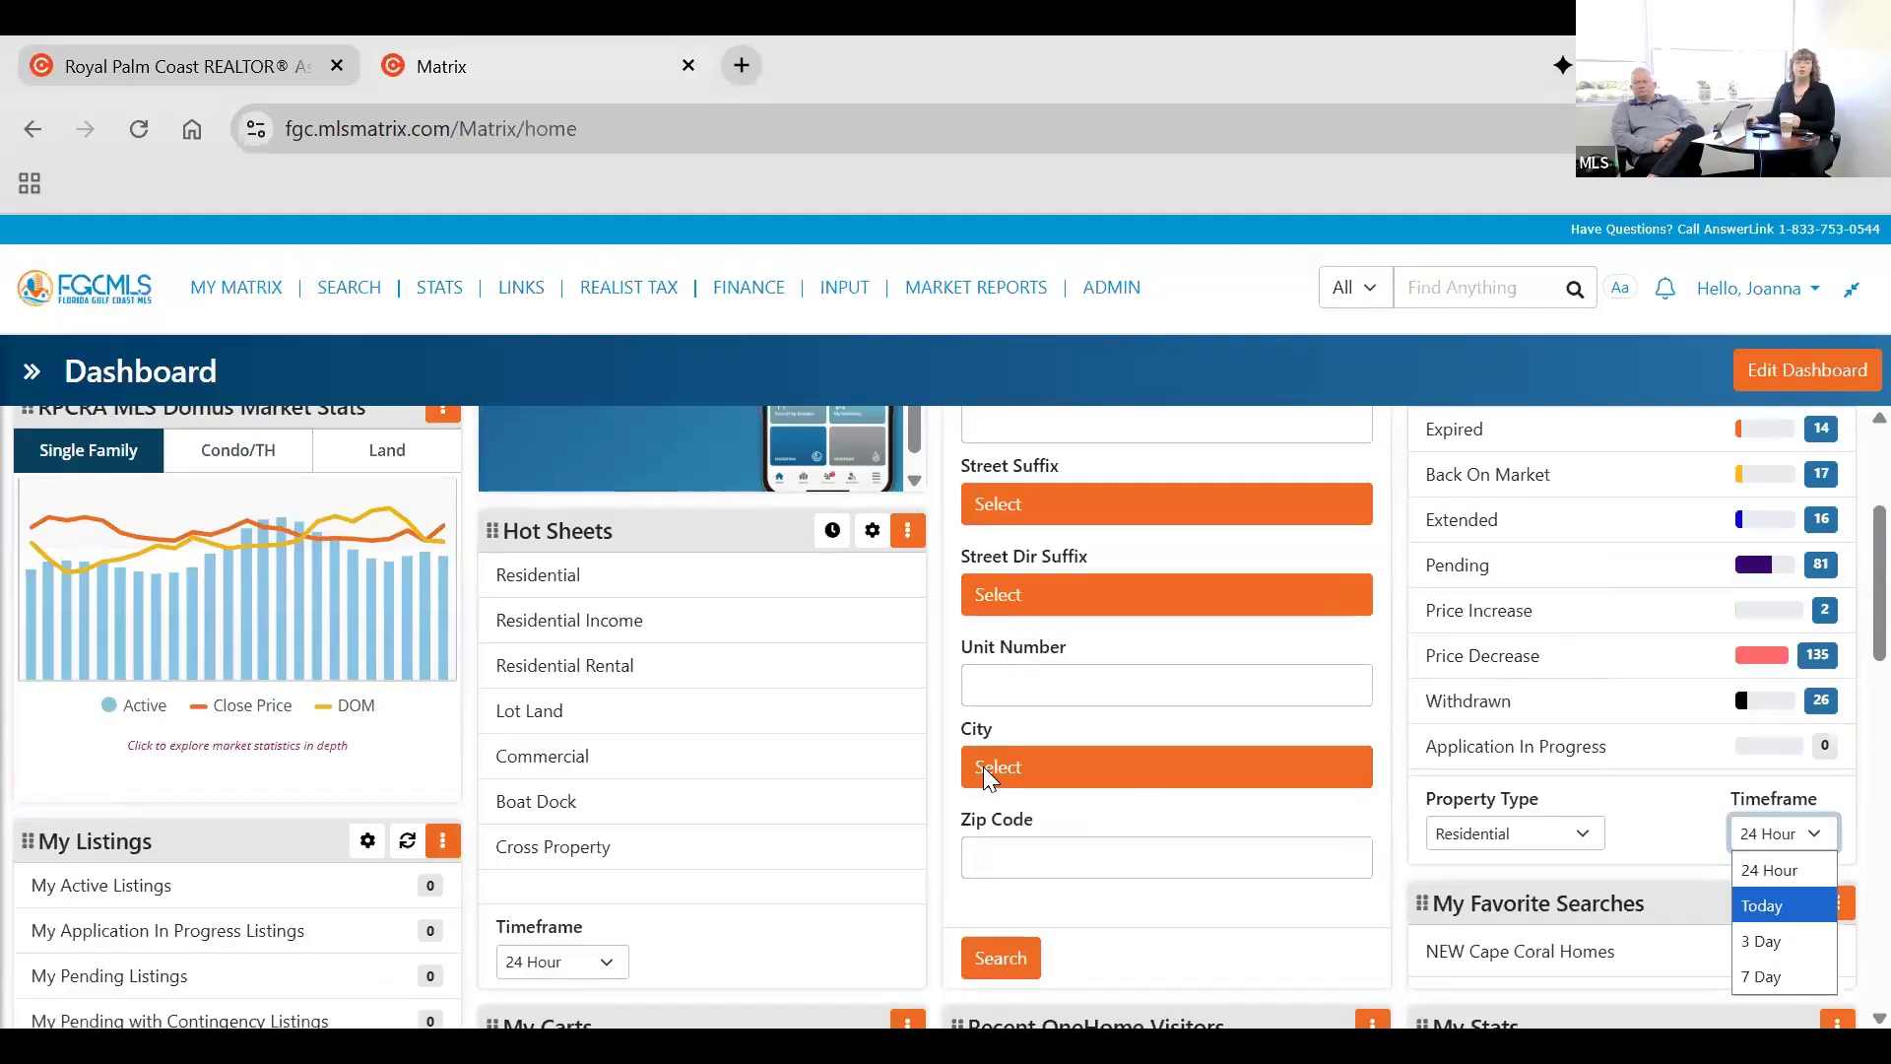
pyautogui.click(900, 789)
# Inspect the Single Family data points in the RPCRA MLS Domus Market Stats chart and the Hot Sheets categories and timeframe options.
pyautogui.scroll(3, 198, 695)
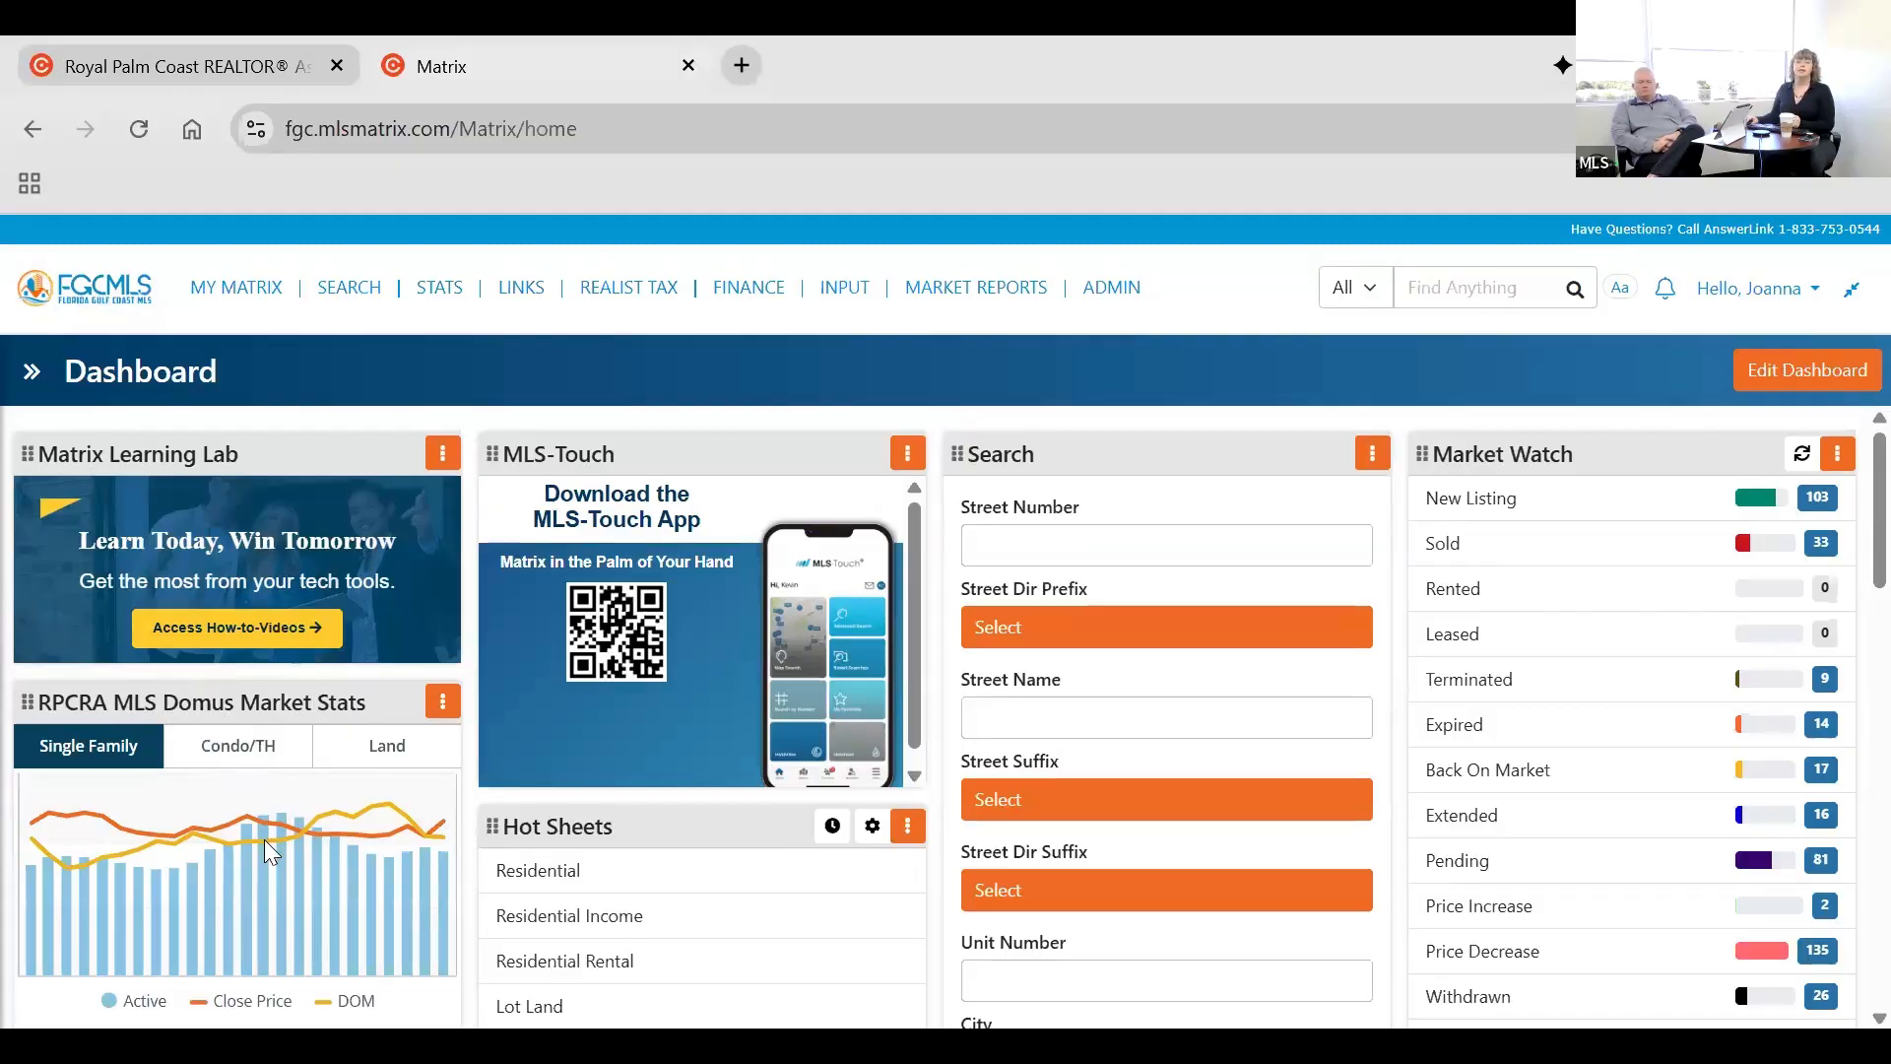
pyautogui.moveTo(360, 914)
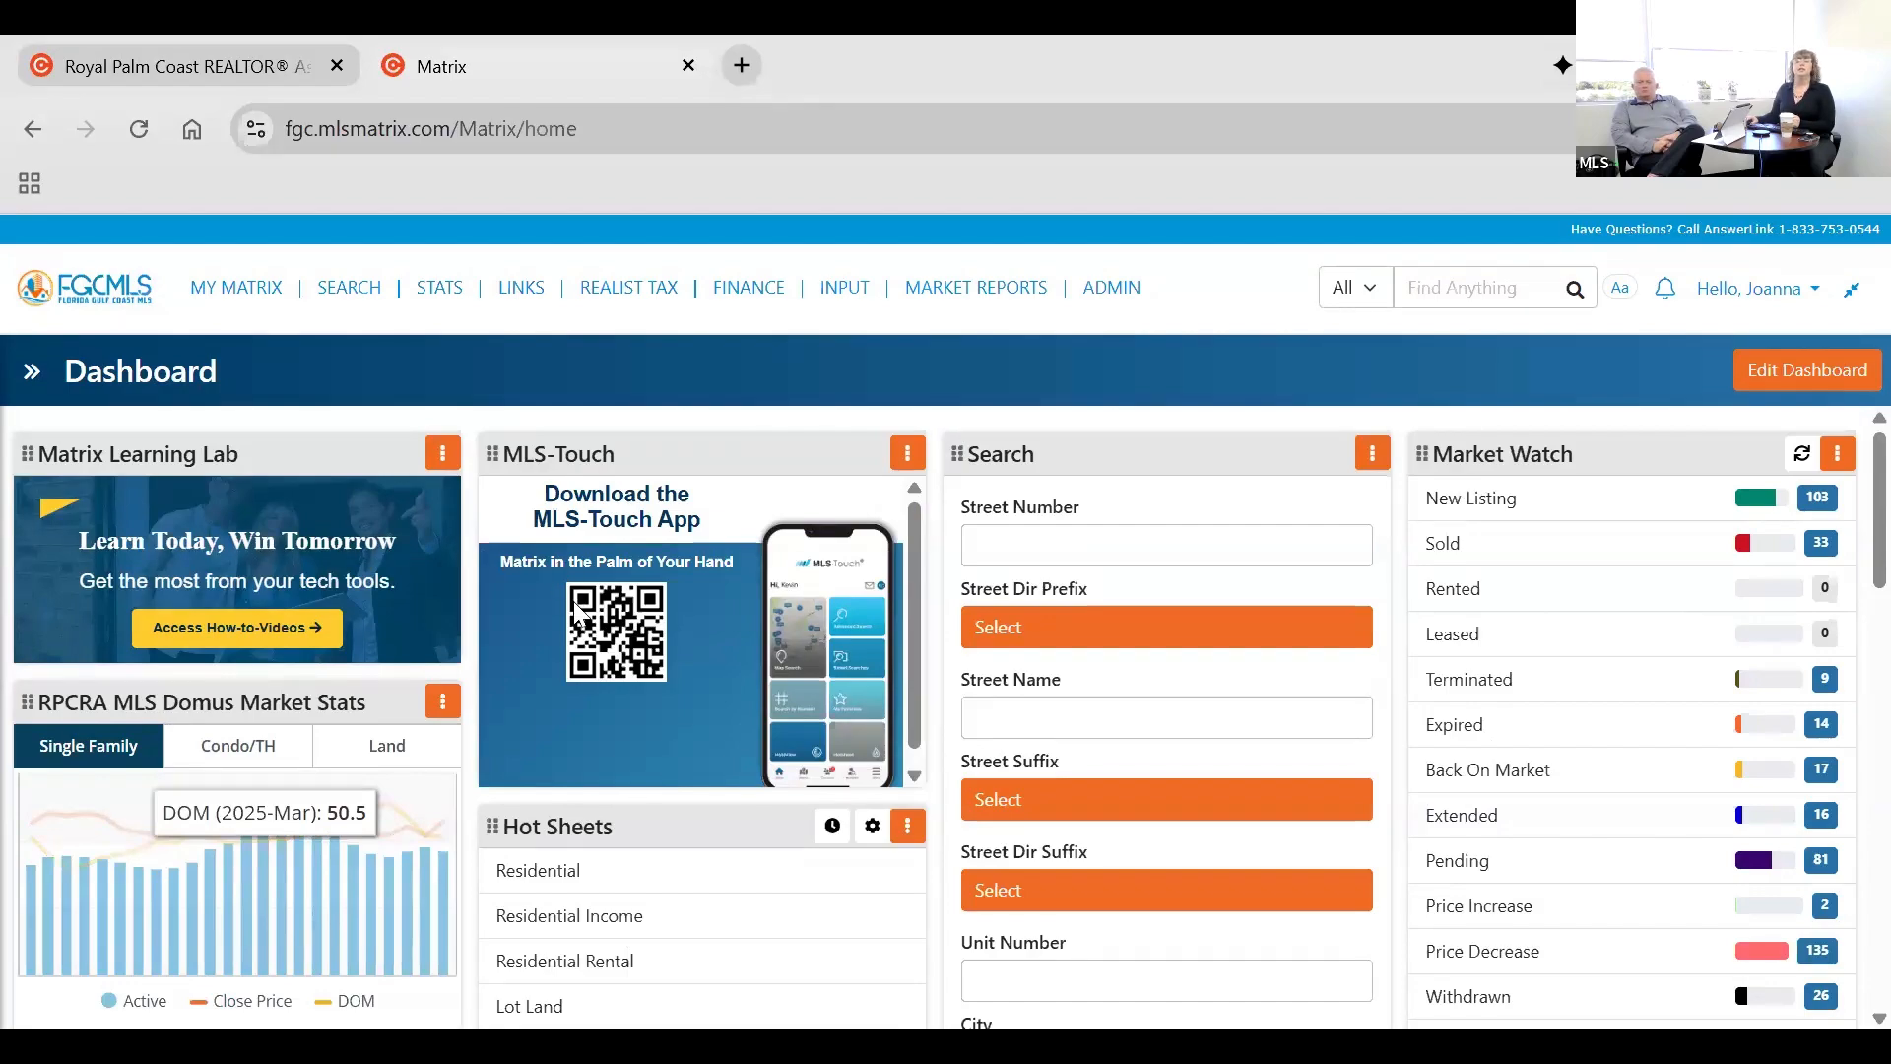
pyautogui.scroll(-3, 581, 621)
pyautogui.click(608, 849)
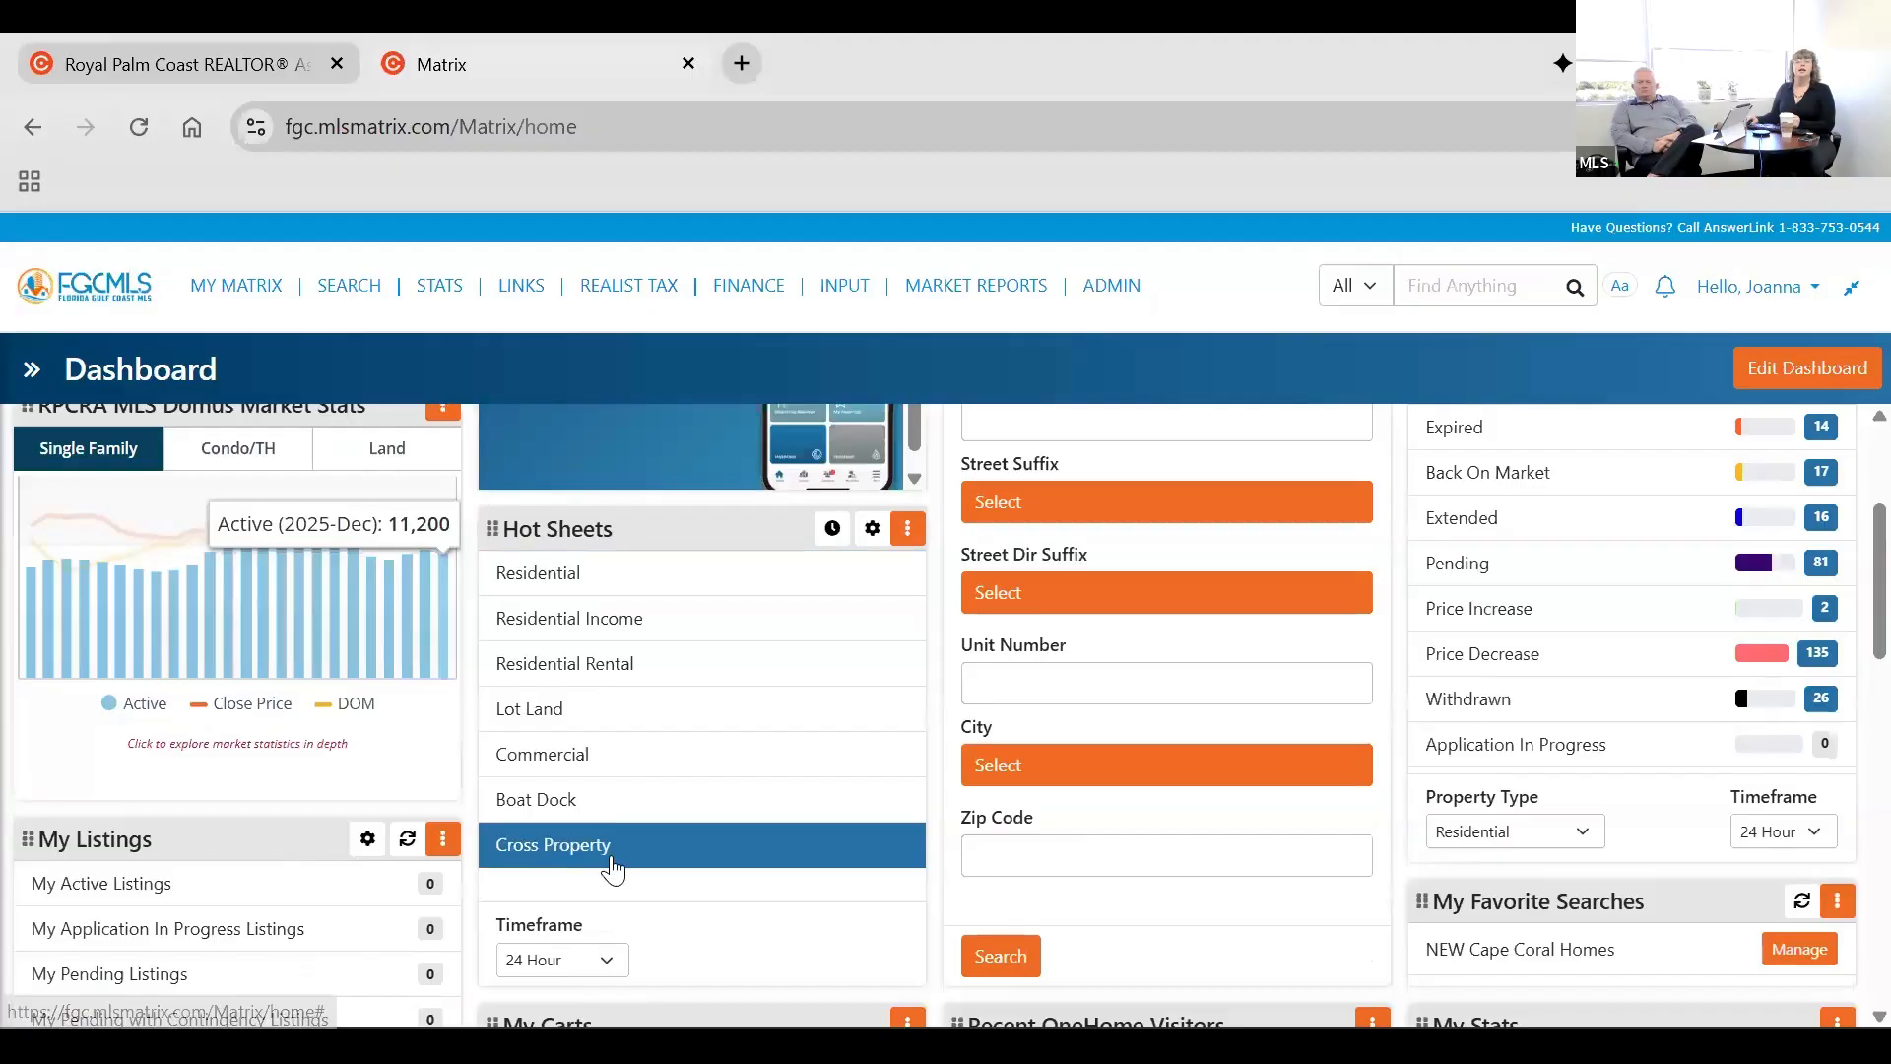
pyautogui.click(621, 579)
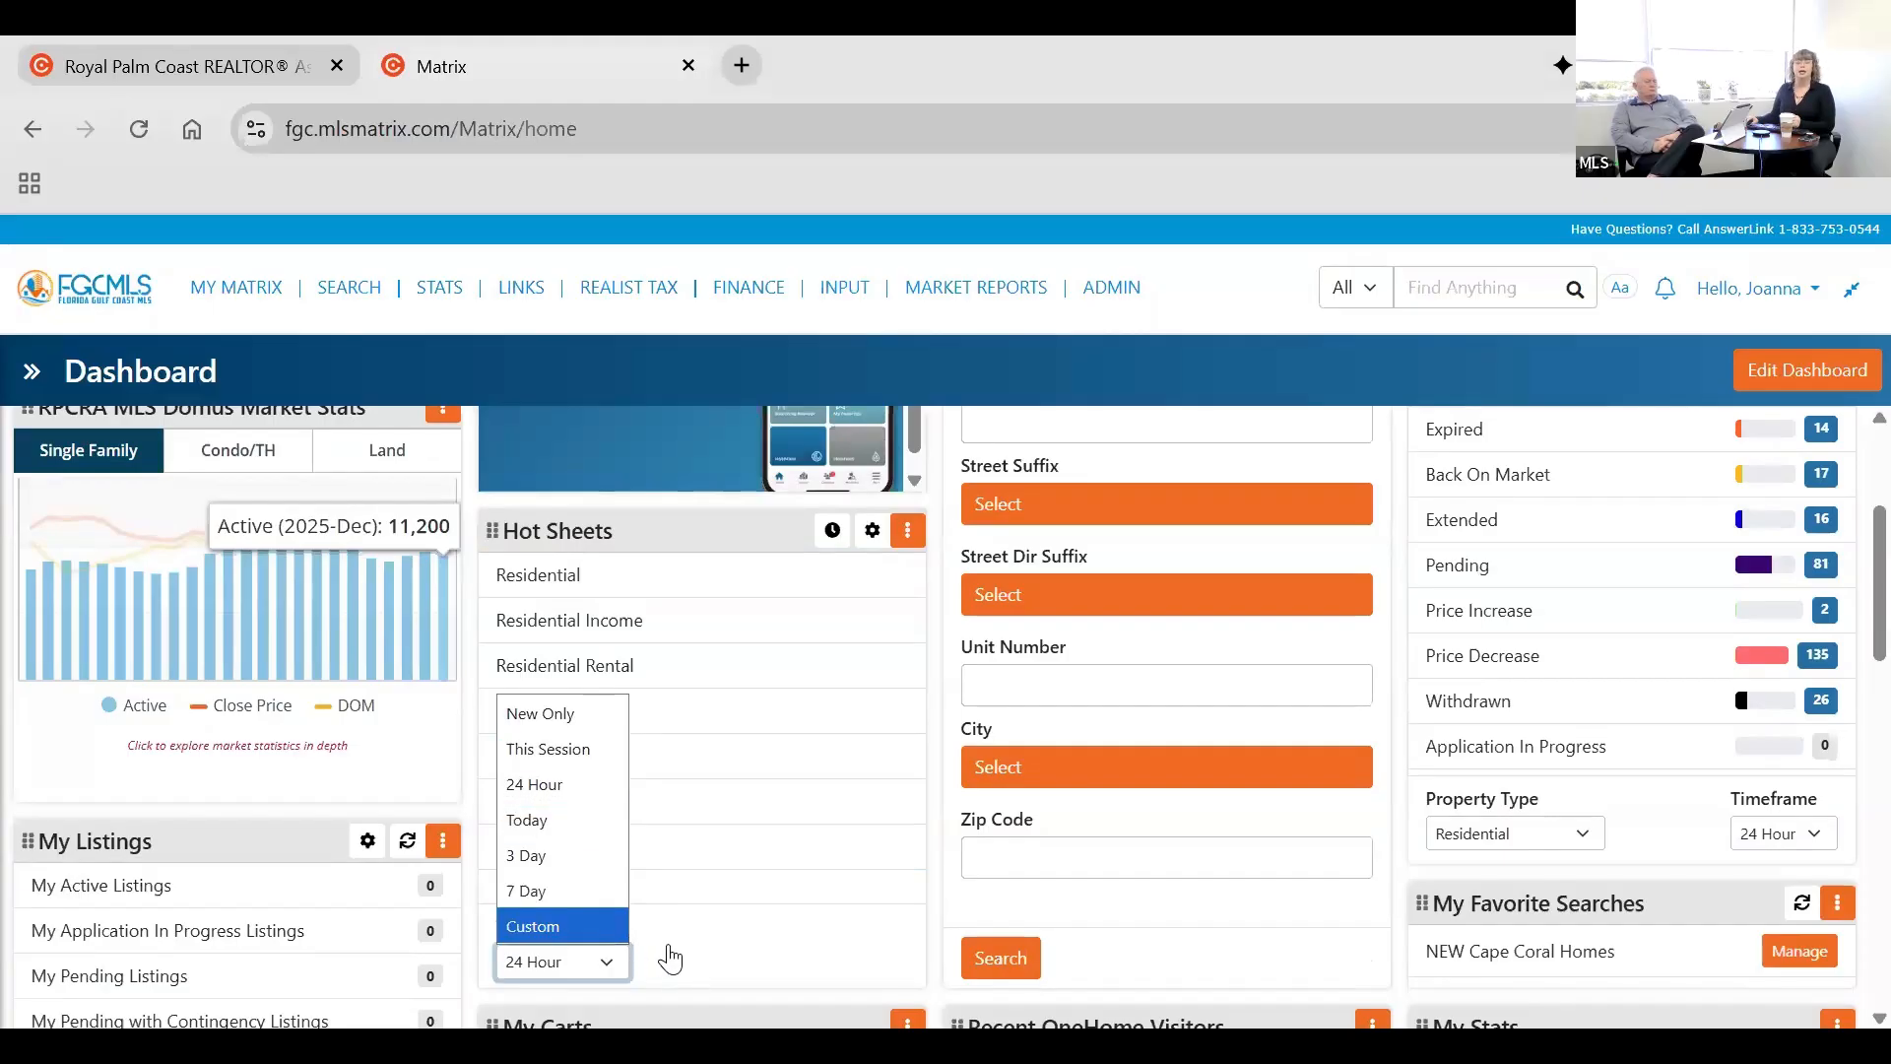
# Open the Hot Sheets management list, look over its entries, and return to the regular Hot Sheets widget.
pyautogui.click(876, 540)
pyautogui.click(873, 531)
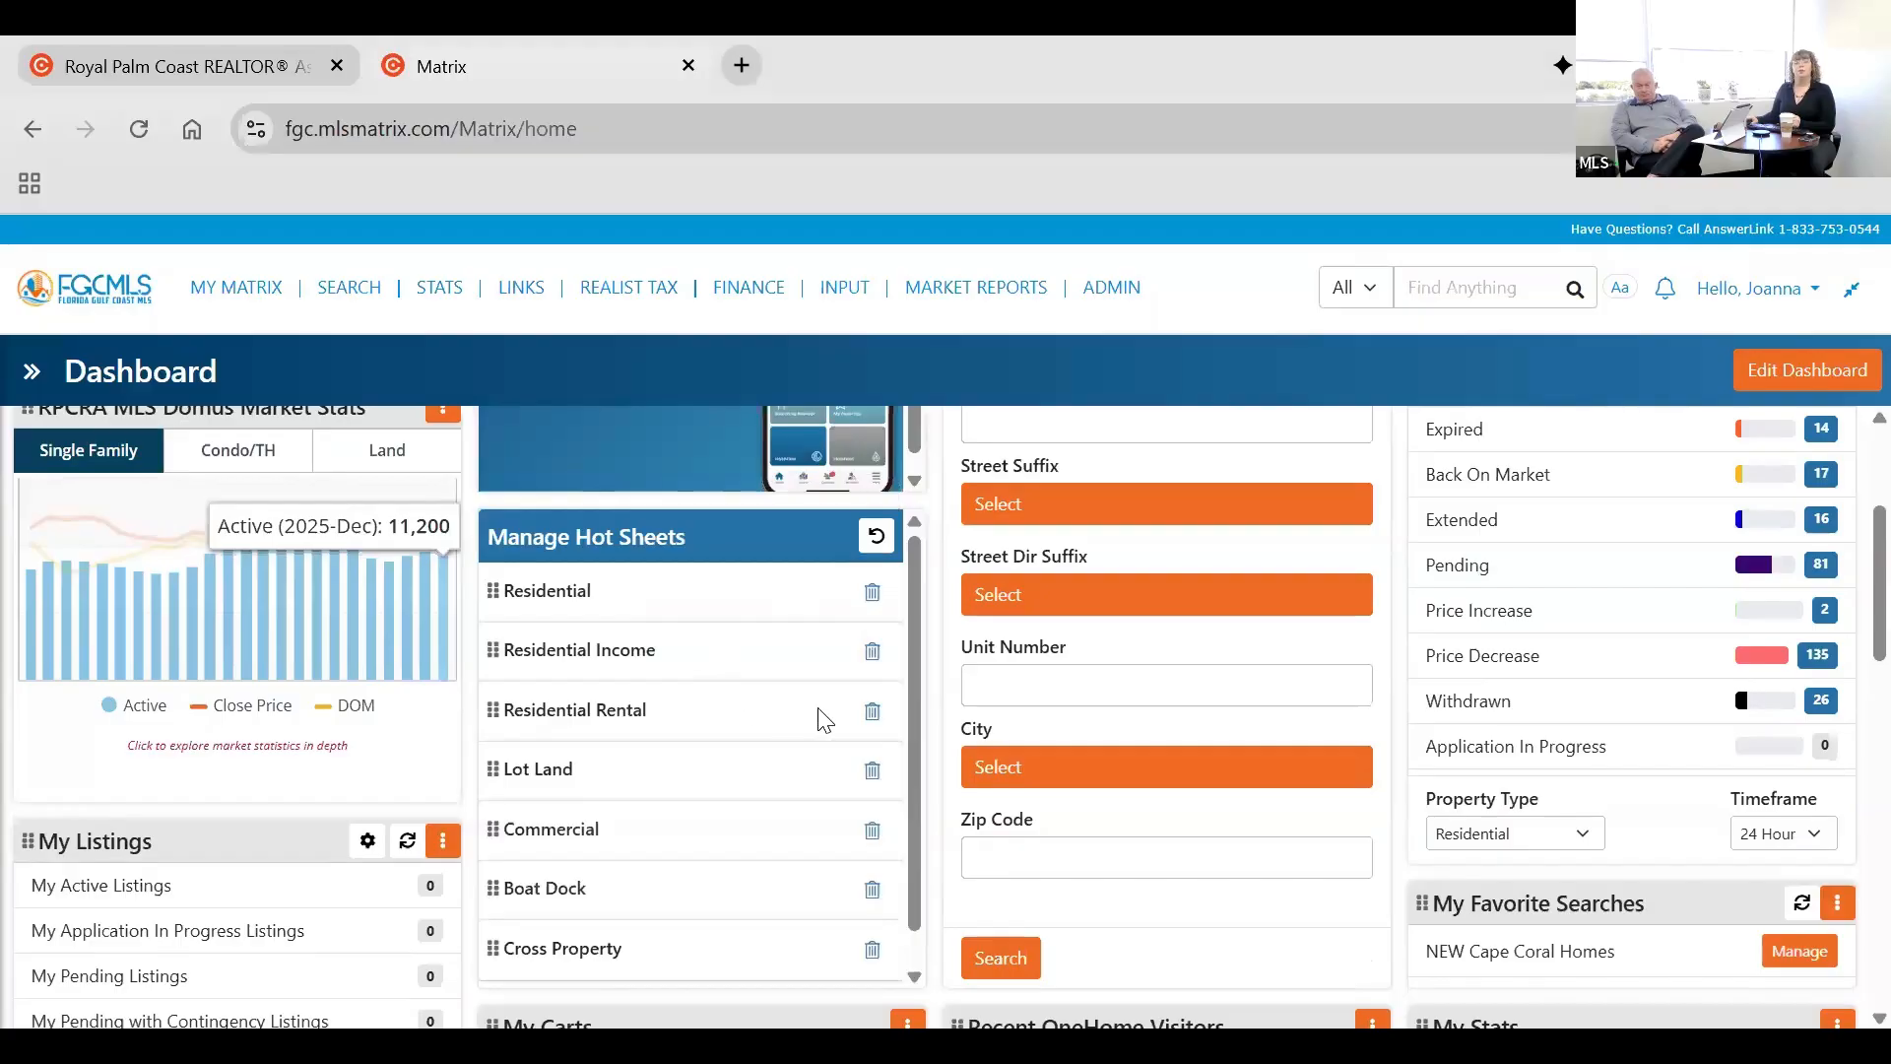
pyautogui.scroll(1, 847, 886)
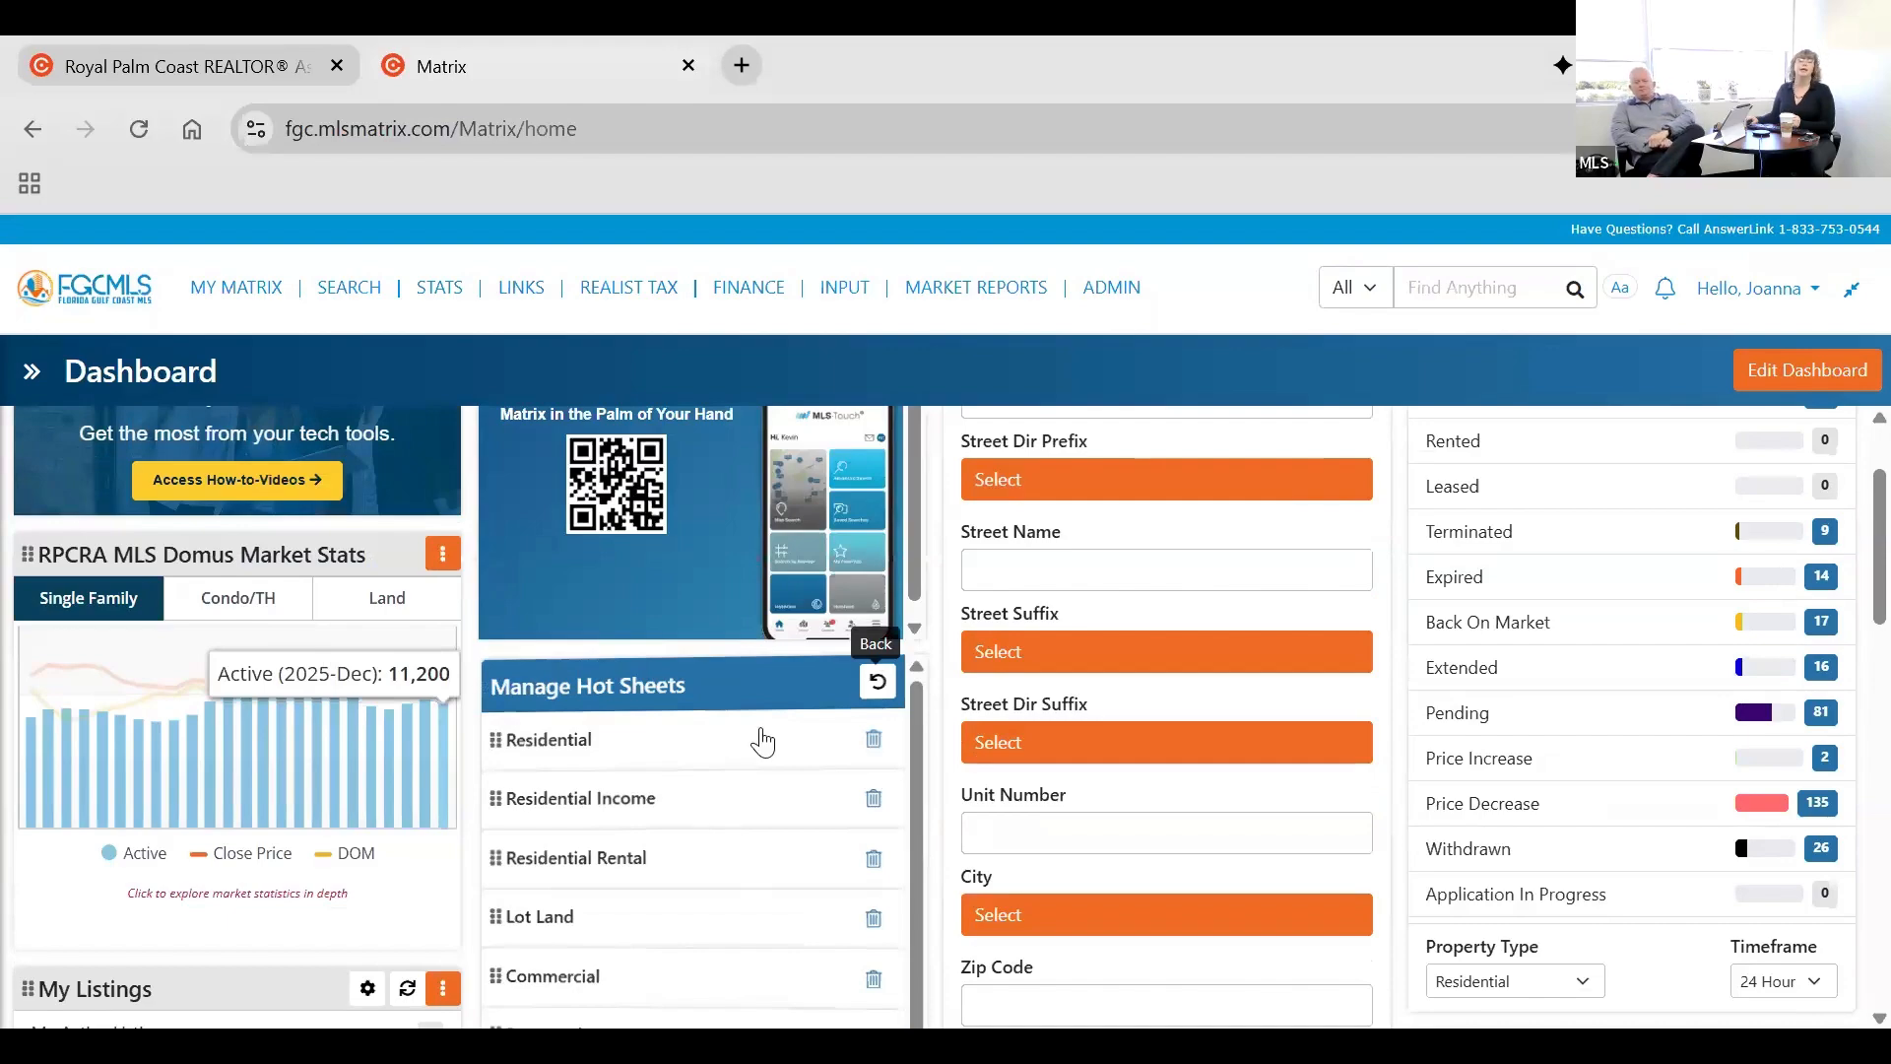
pyautogui.scroll(-1, 767, 742)
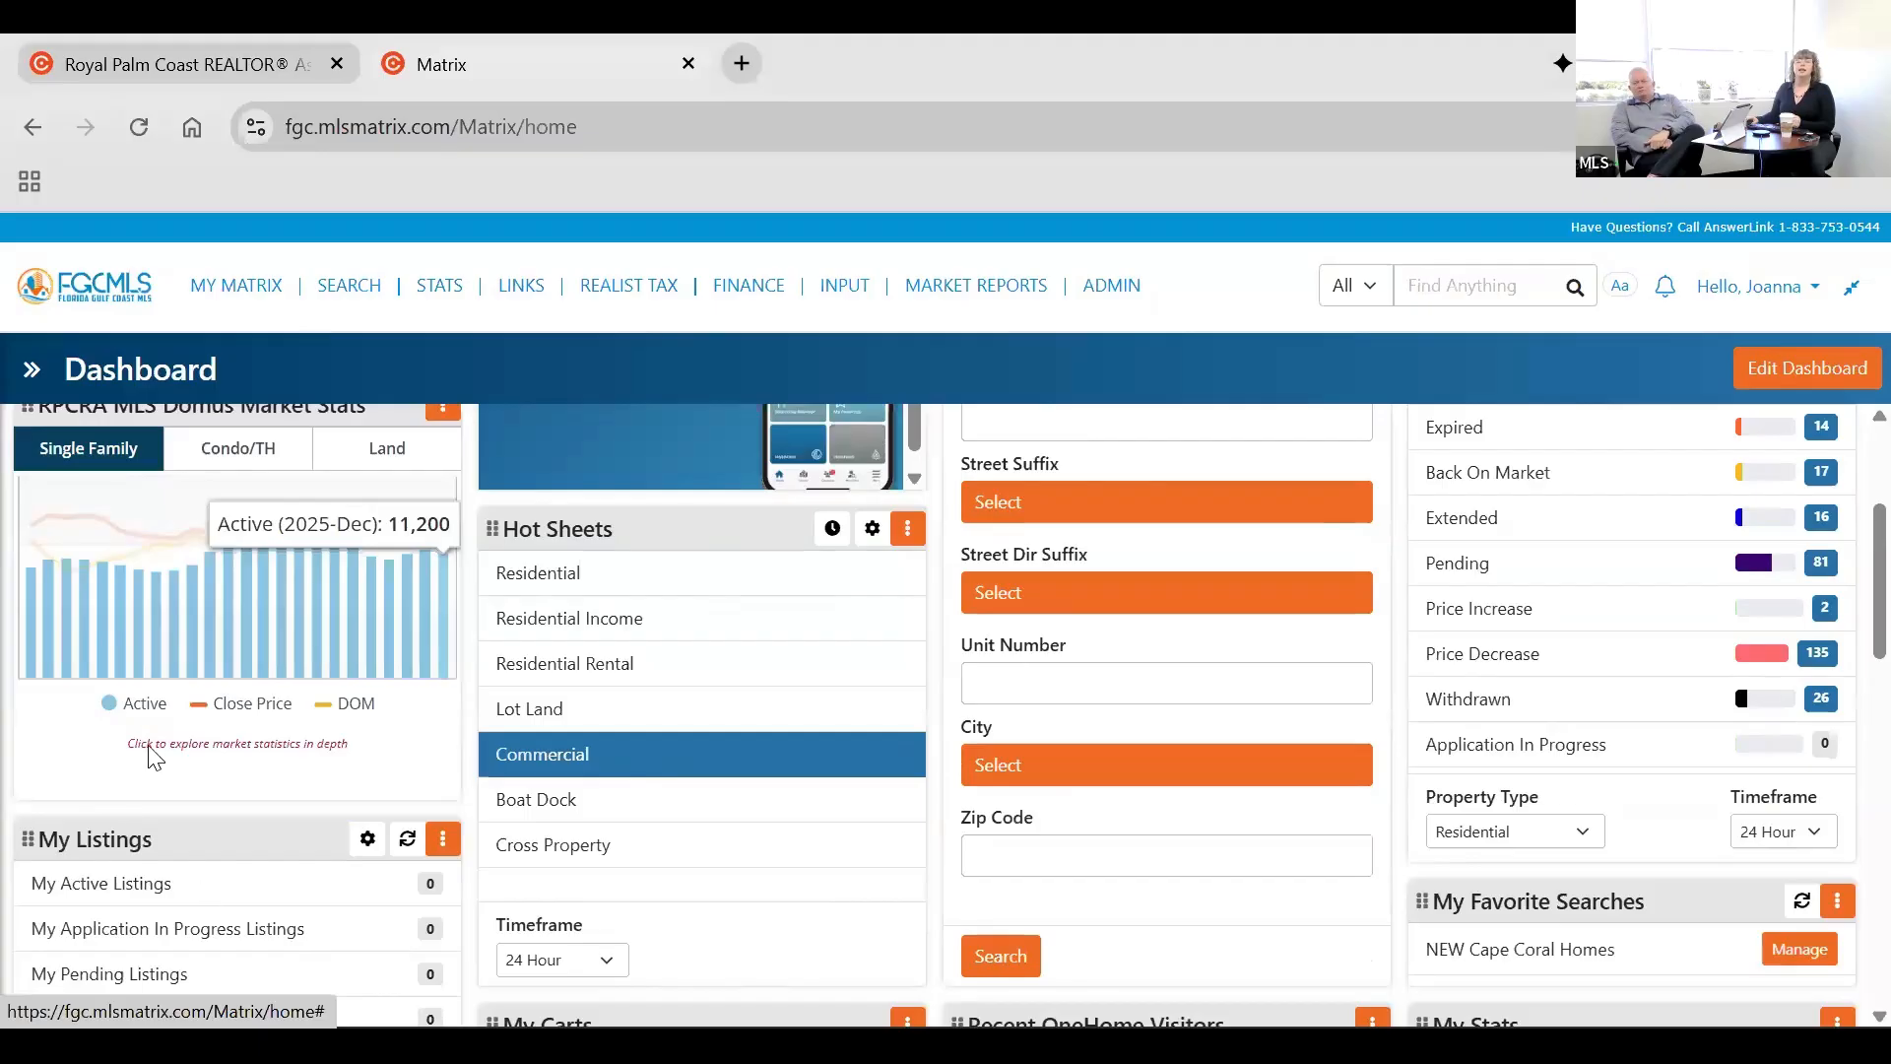
# Look over the My Listings, My Favorite Searches, My Stats, My Carts and External Links widgets on the dashboard.
pyautogui.scroll(-2, 148, 757)
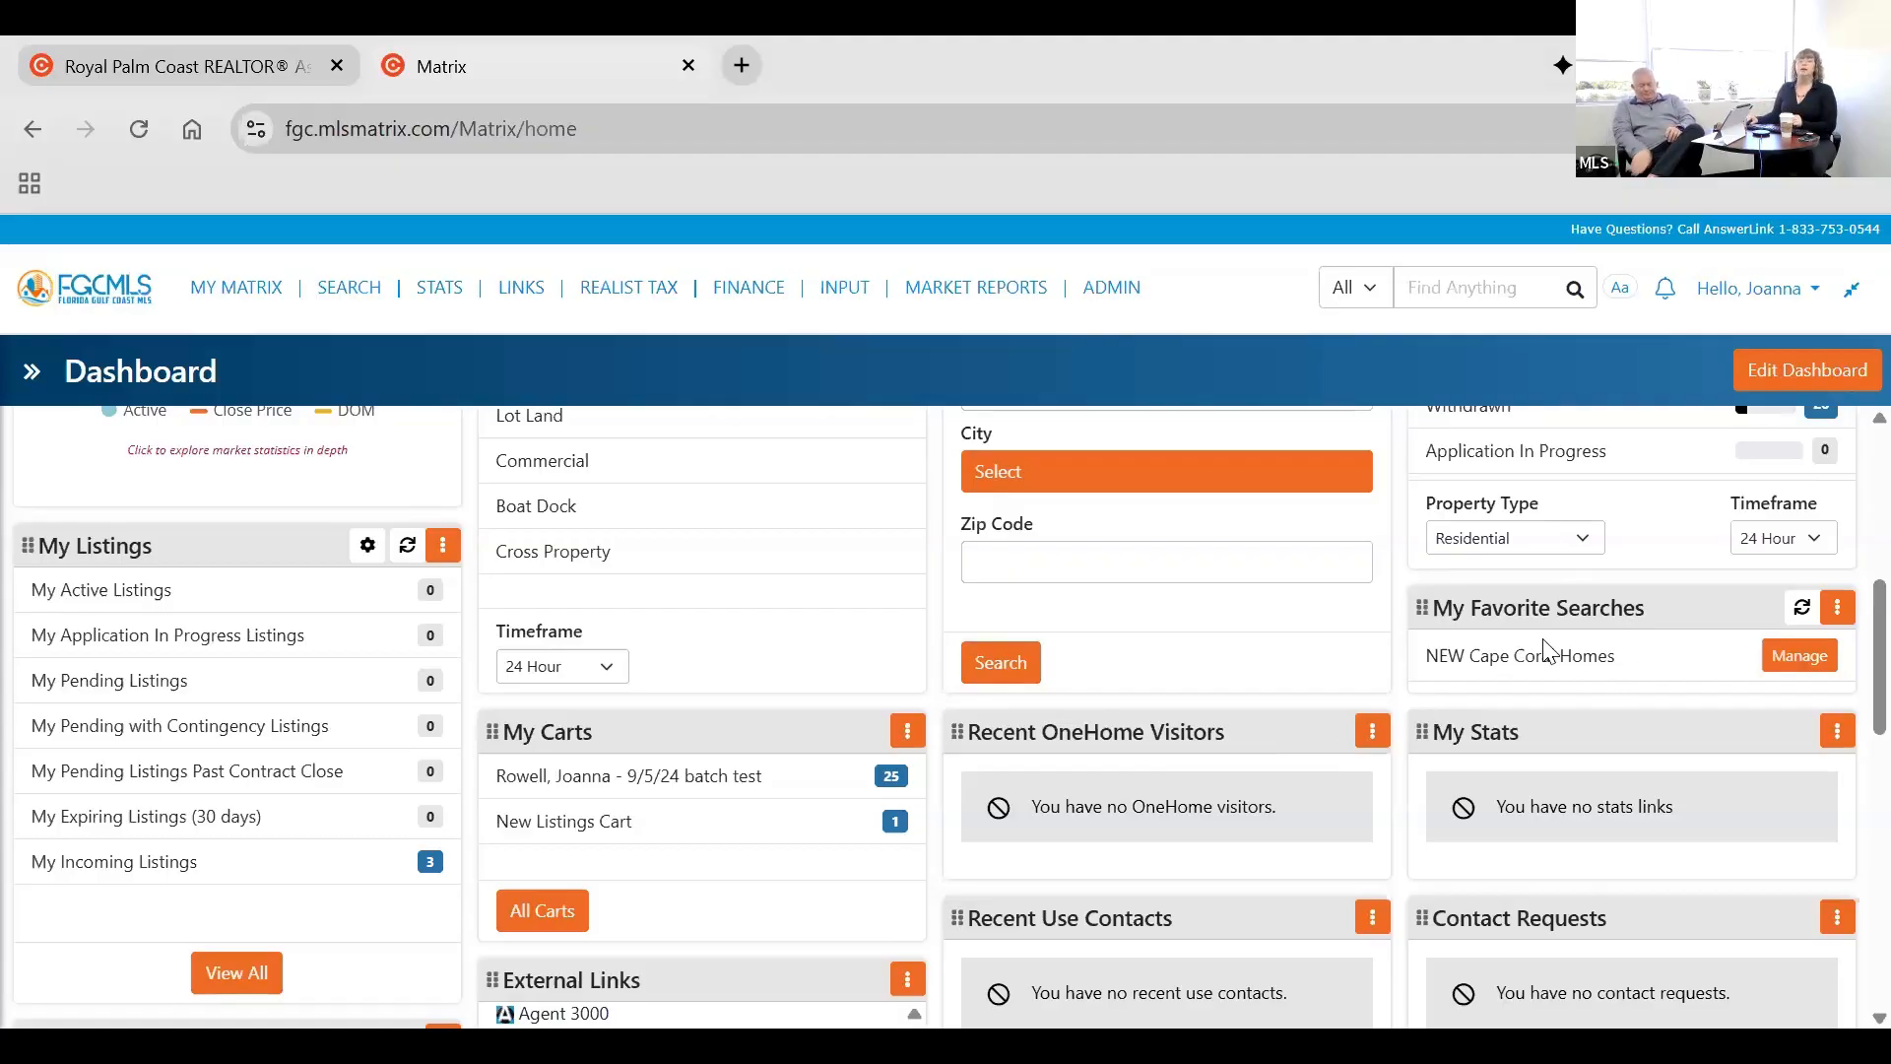
pyautogui.moveTo(1576, 655); pyautogui.dragTo(1655, 616)
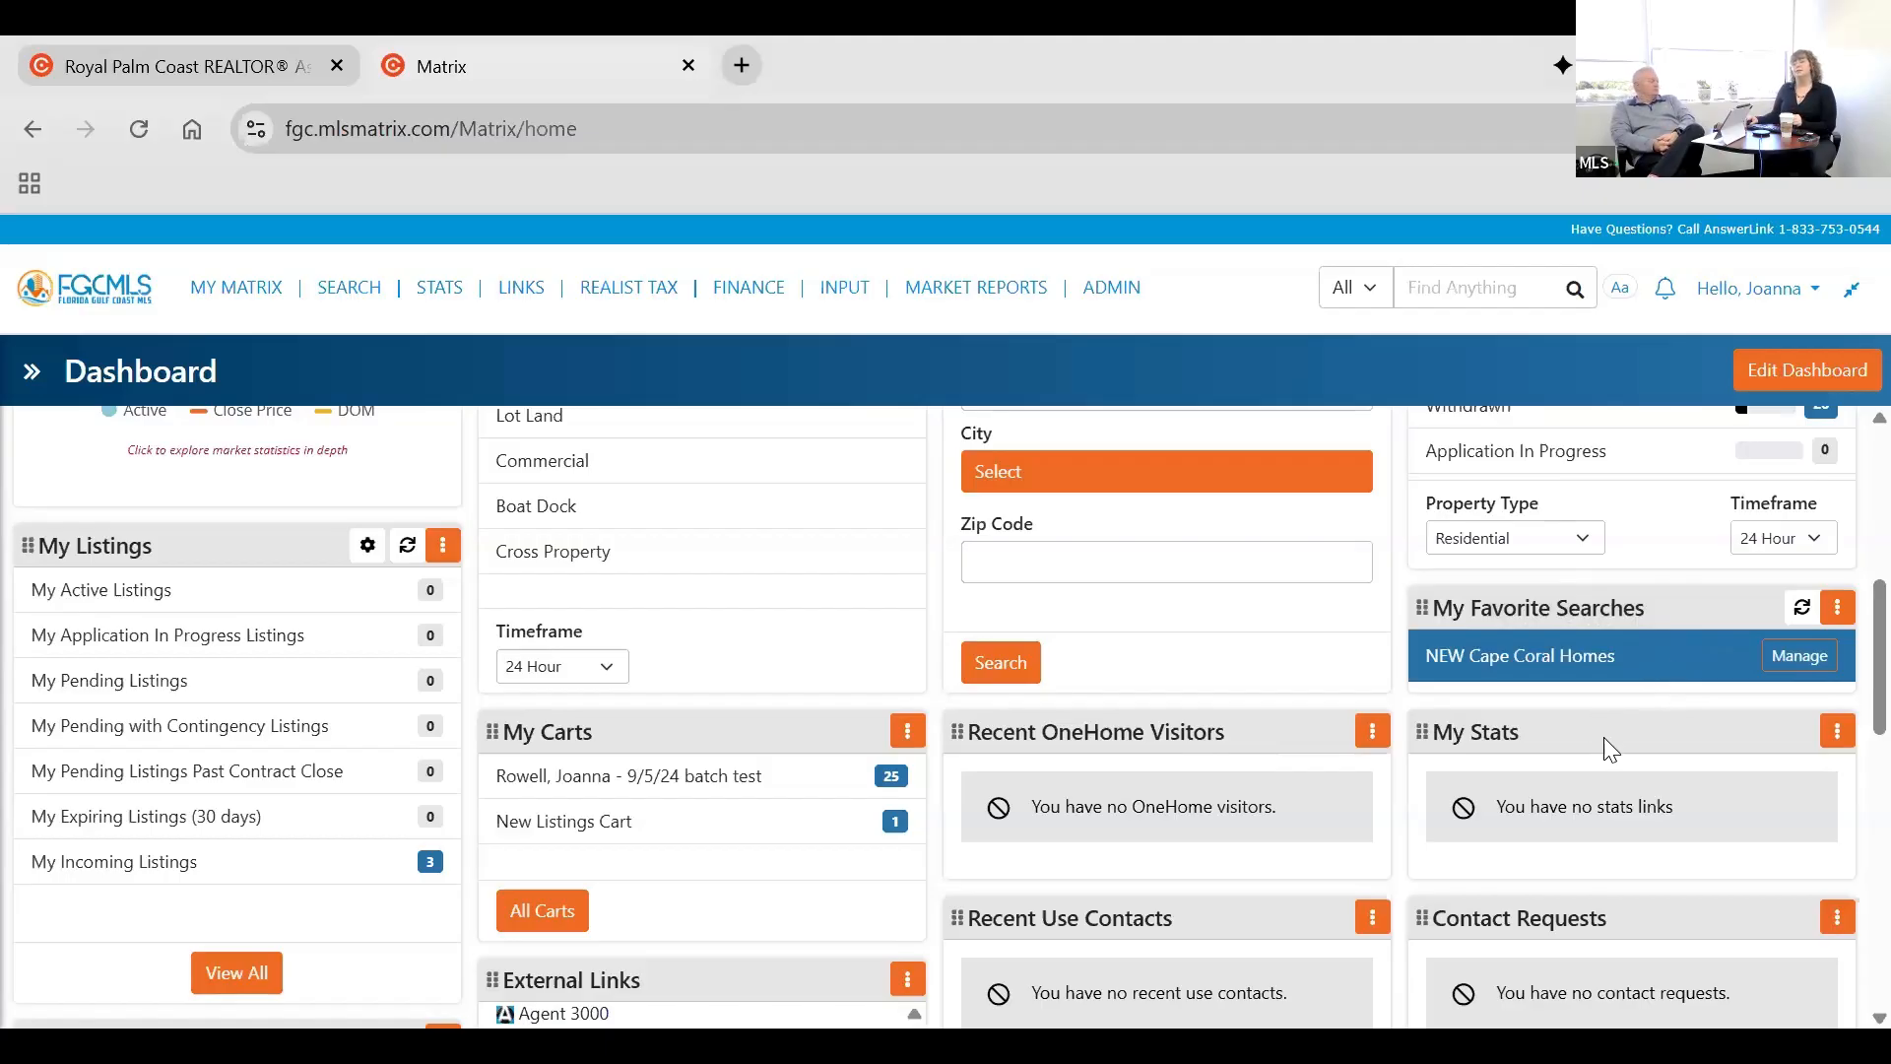
pyautogui.scroll(-2, 1538, 550)
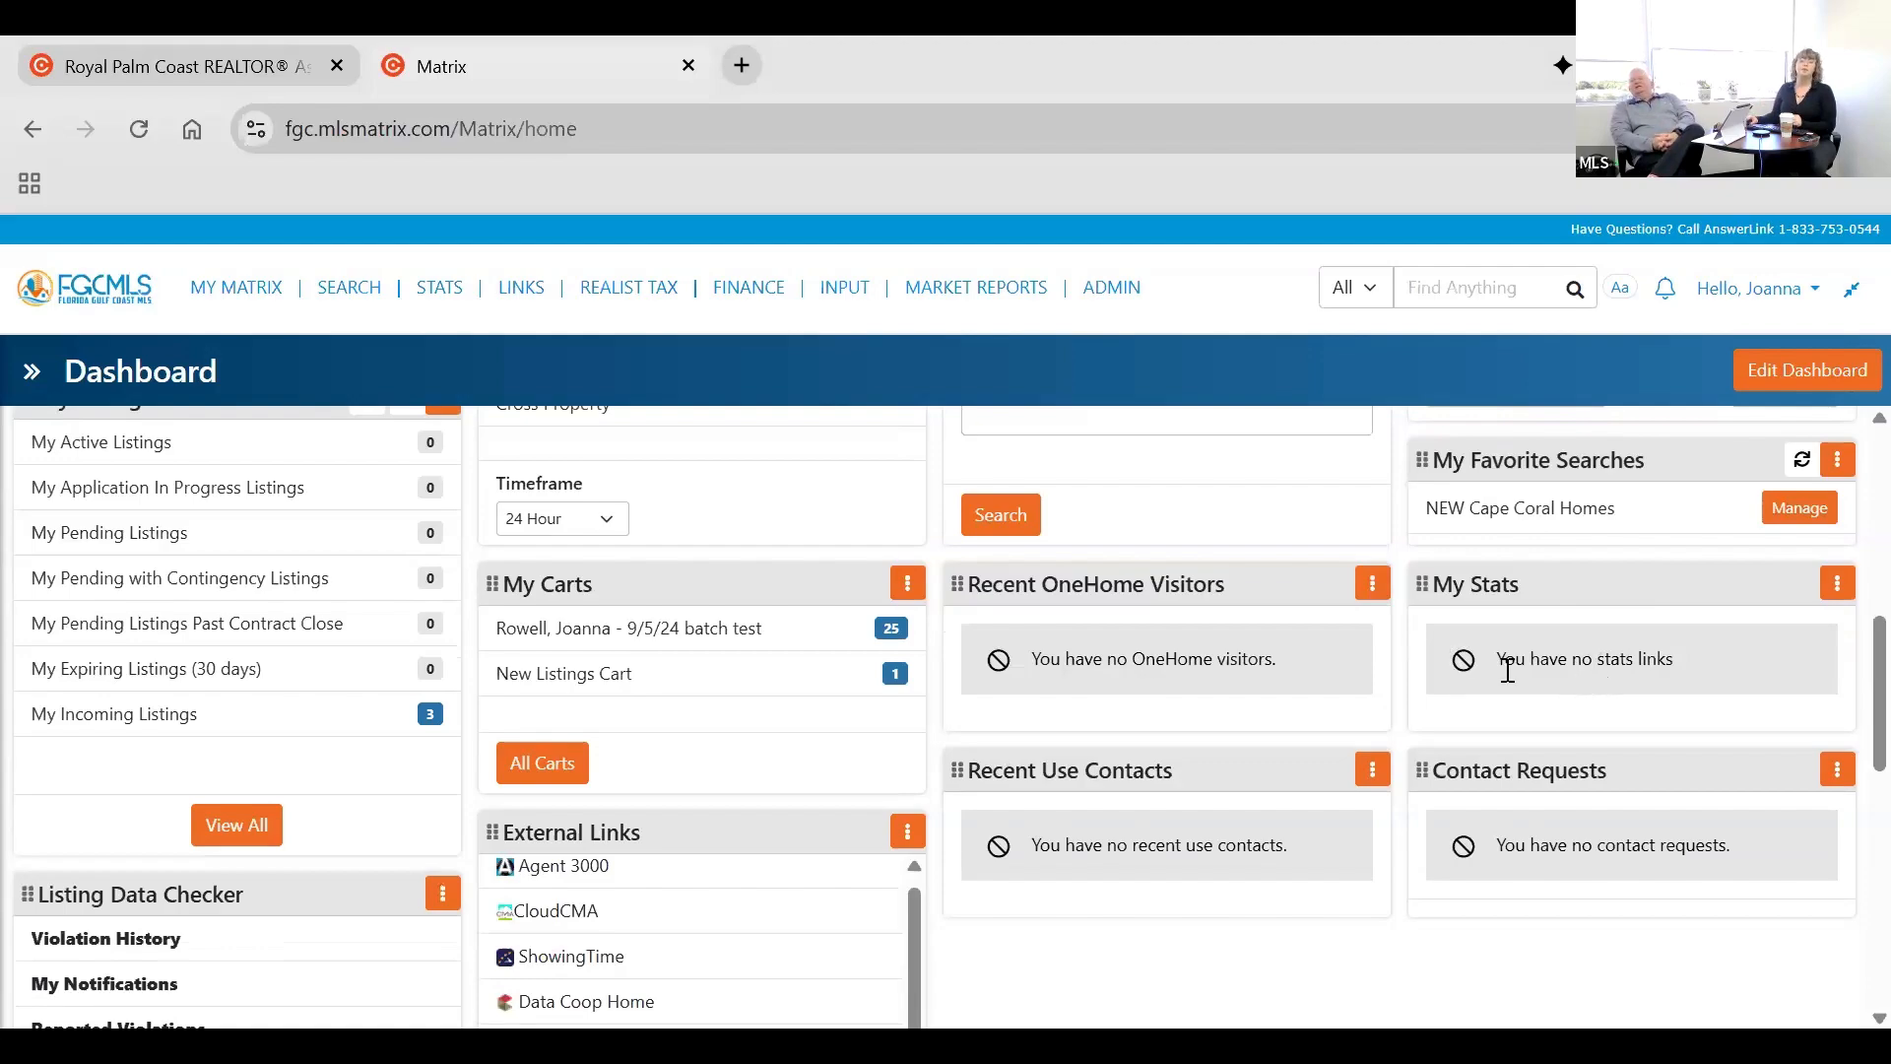
pyautogui.scroll(-1, 1501, 725)
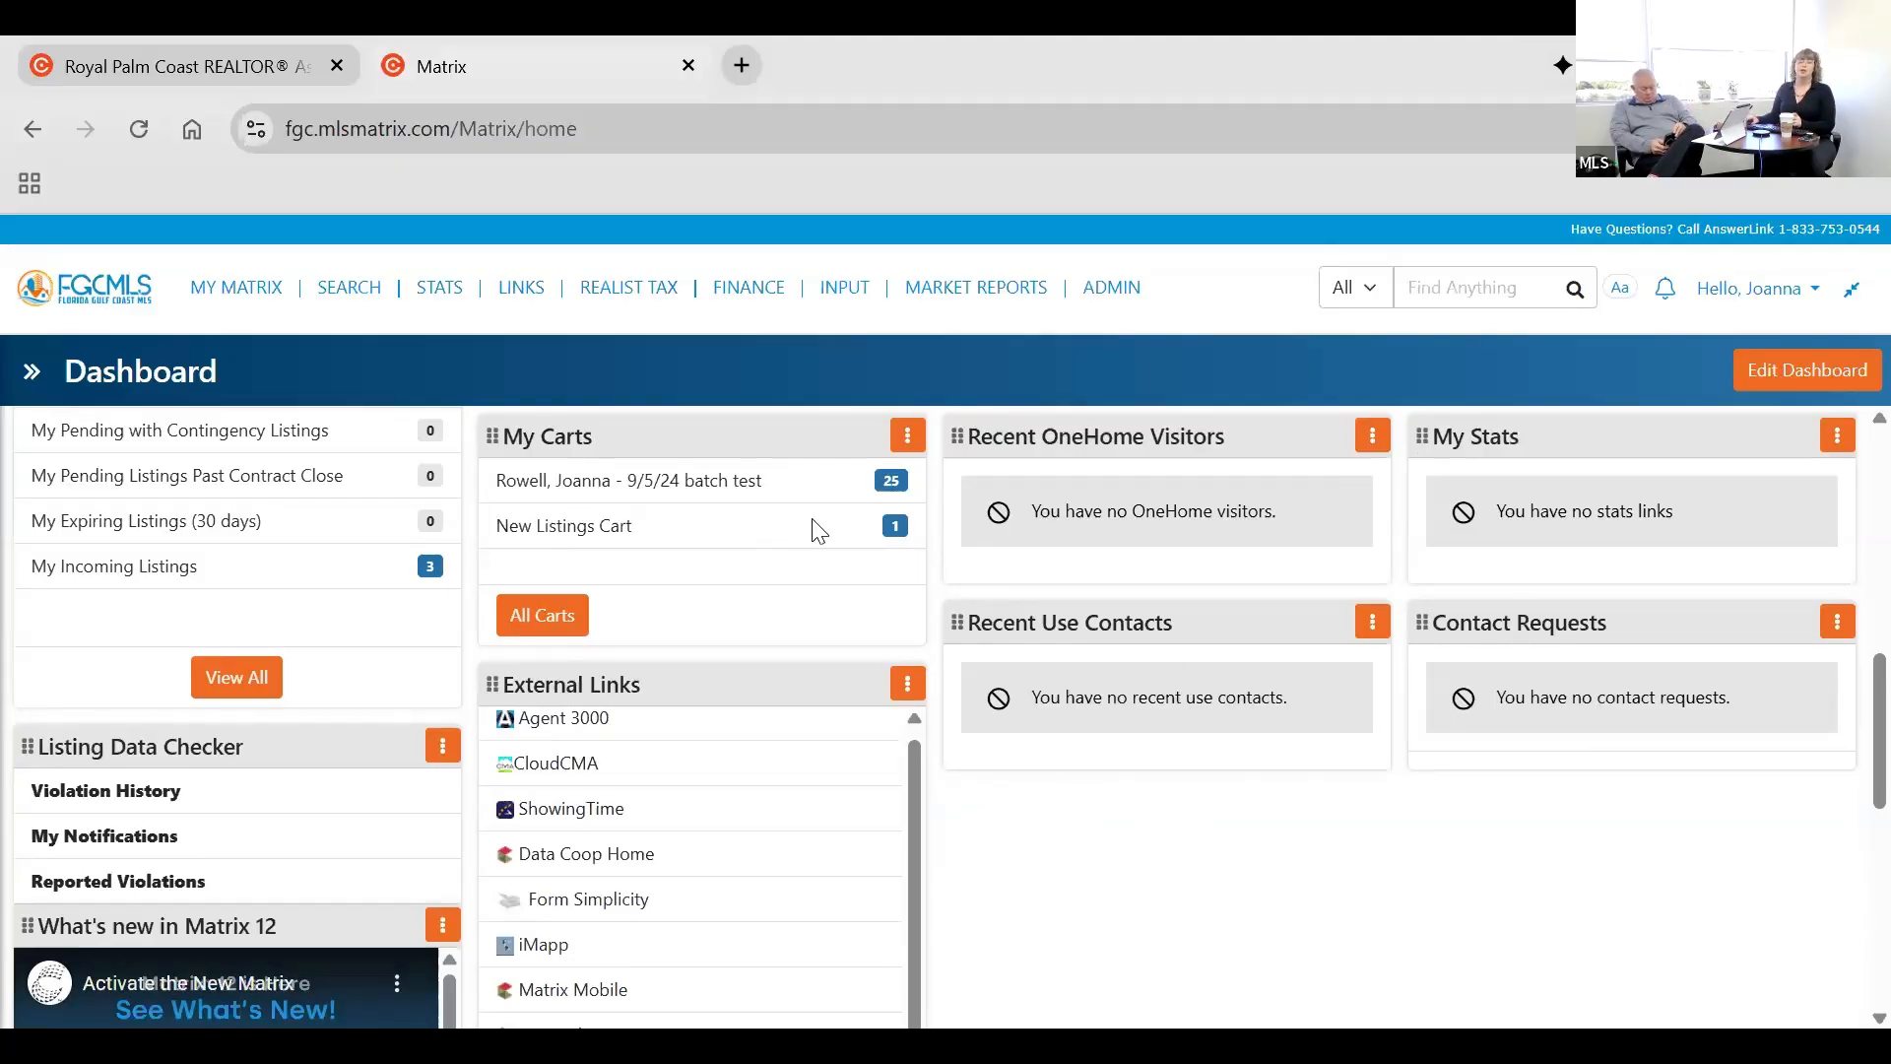
pyautogui.scroll(-2, 1179, 789)
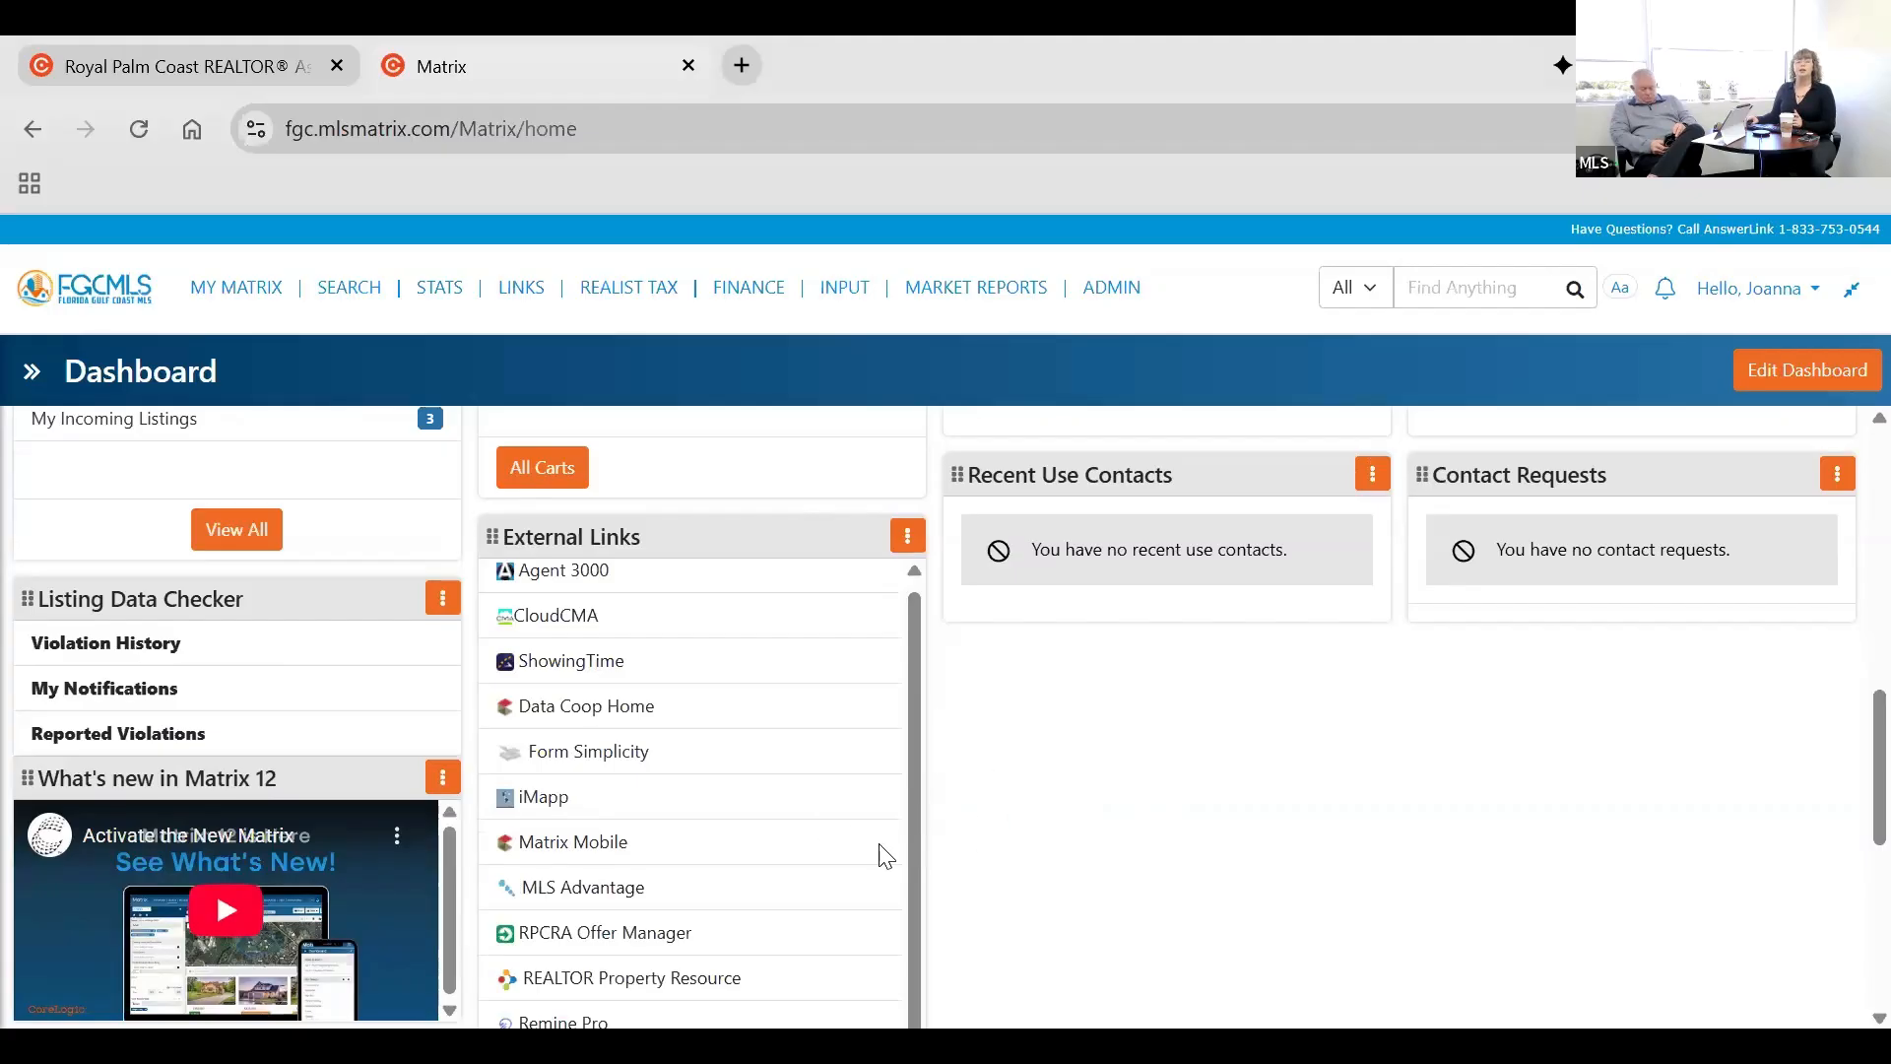
pyautogui.scroll(-1, 885, 855)
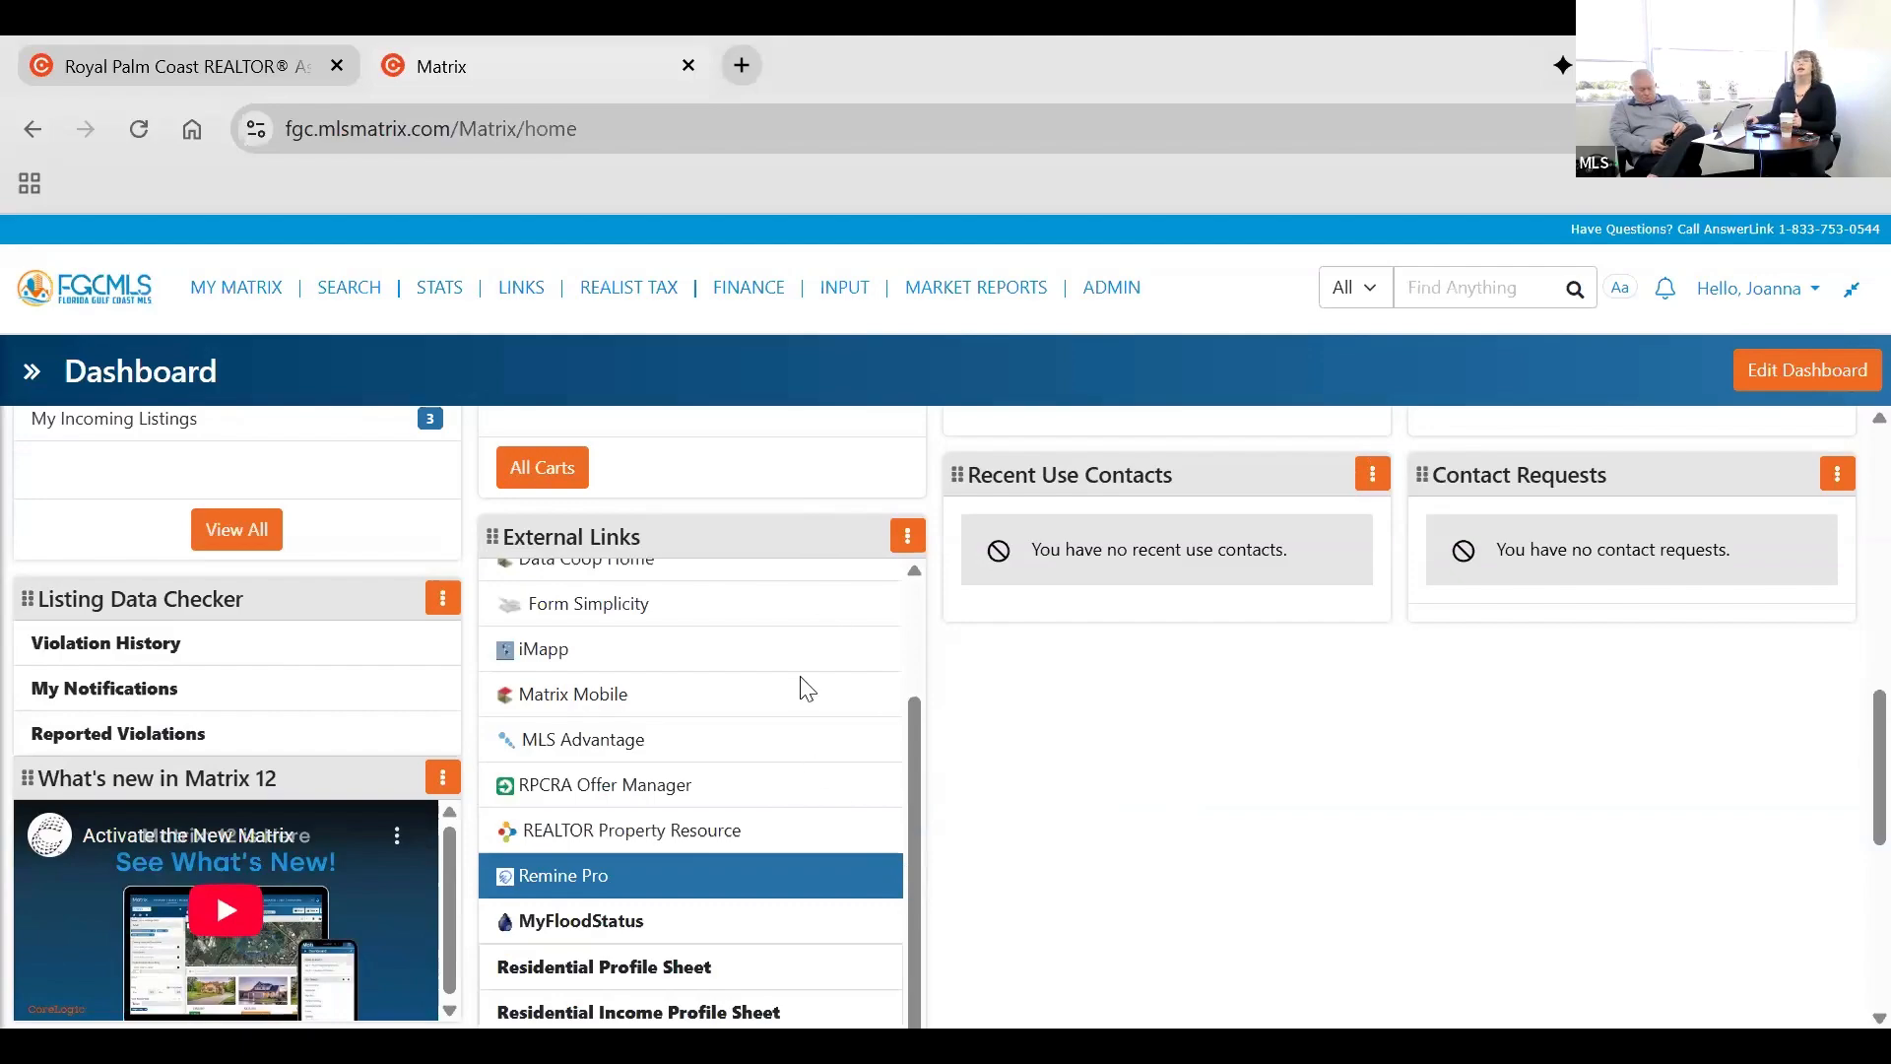
# Open the Residential Profile Sheet from the dashboard's external links and look through its first pages.
pyautogui.scroll(-3, 847, 511)
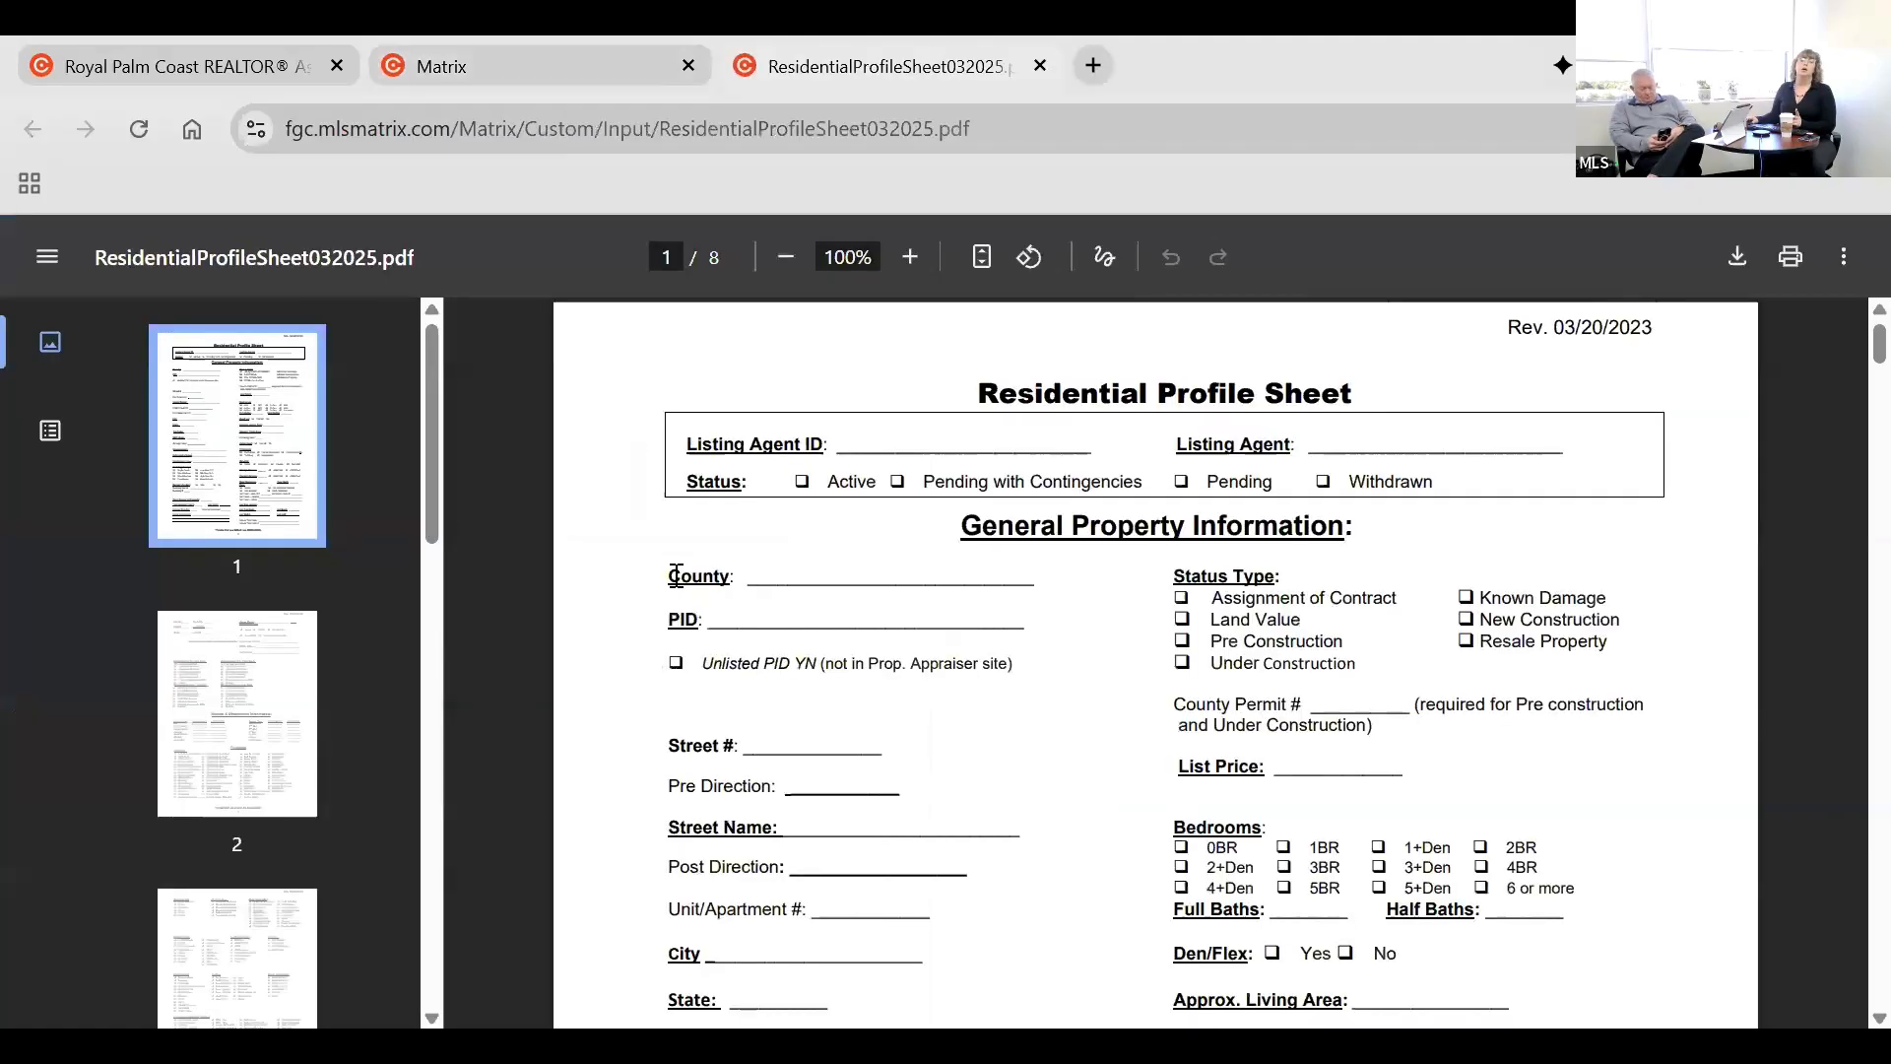
pyautogui.scroll(-5, 681, 583)
pyautogui.scroll(-6, 682, 583)
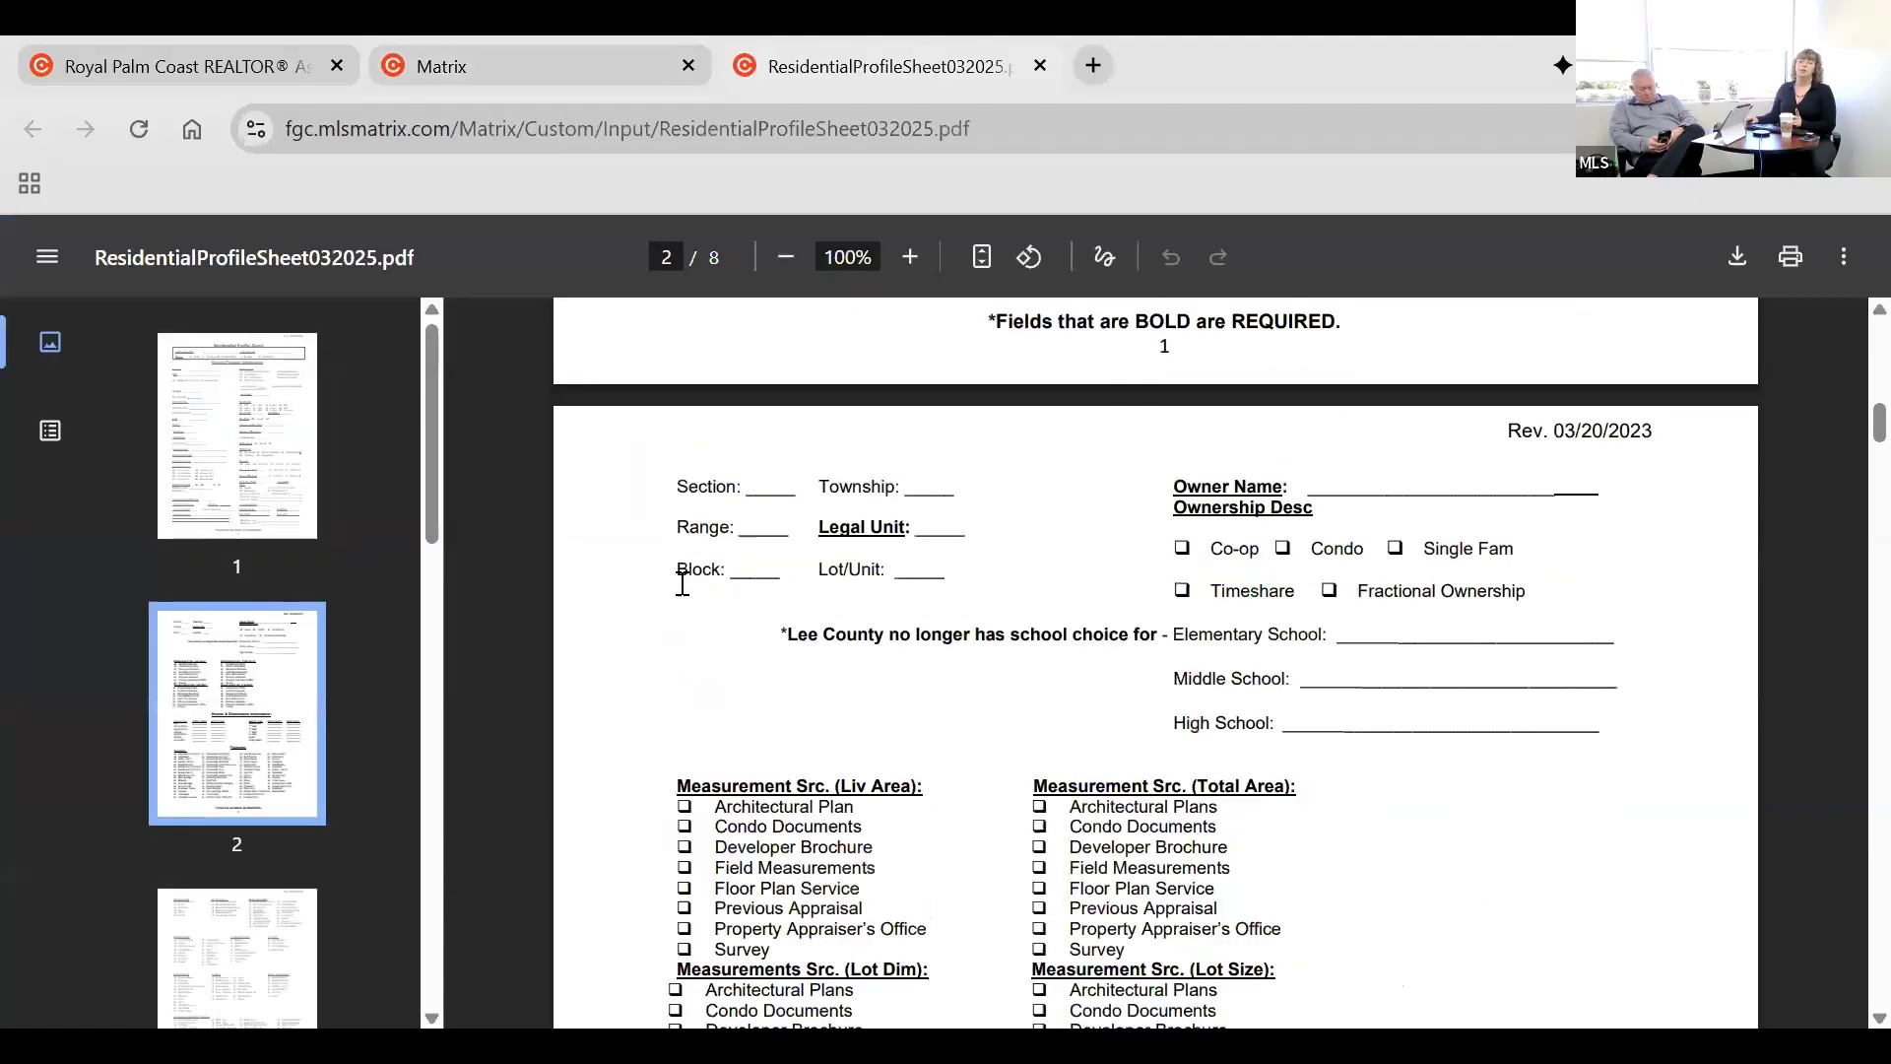
pyautogui.scroll(6, 691, 576)
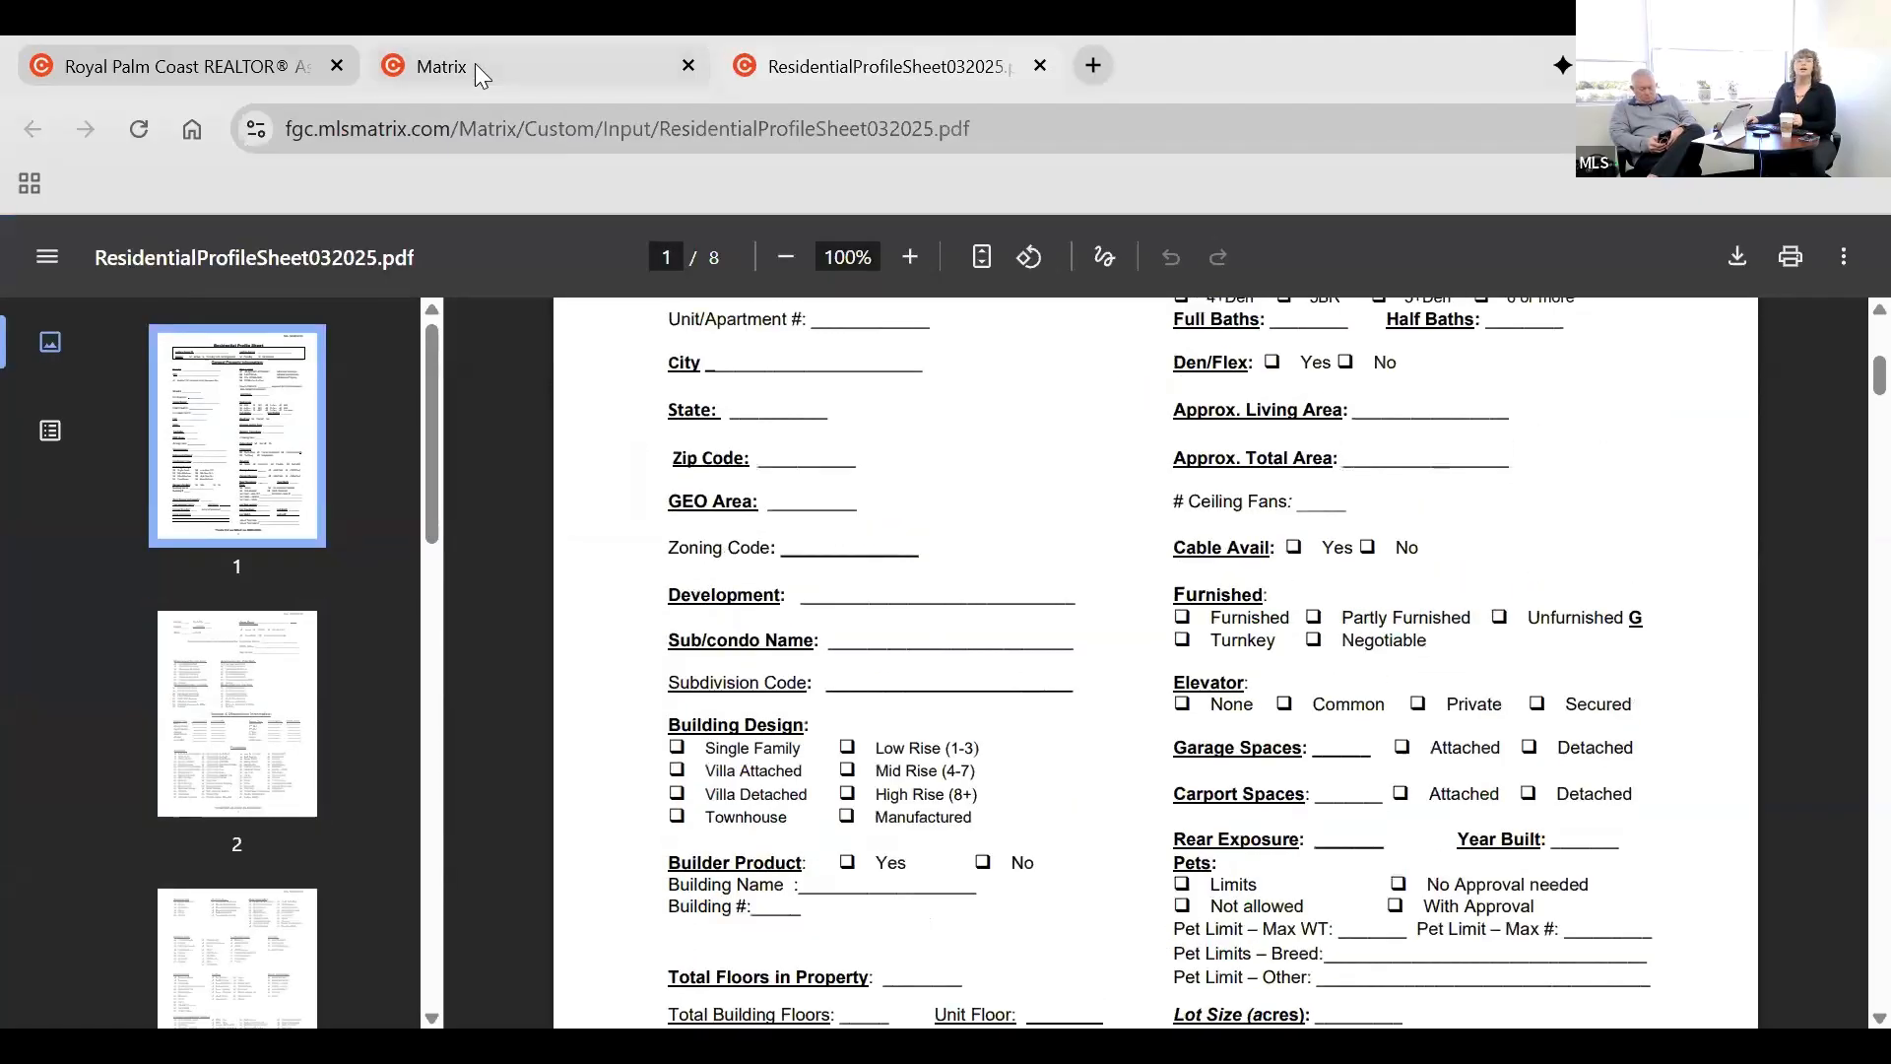
# Return to the Matrix dashboard and review the profile sheet links, Listing Data Checker and What's new in Matrix 12 widgets.
pyautogui.click(476, 71)
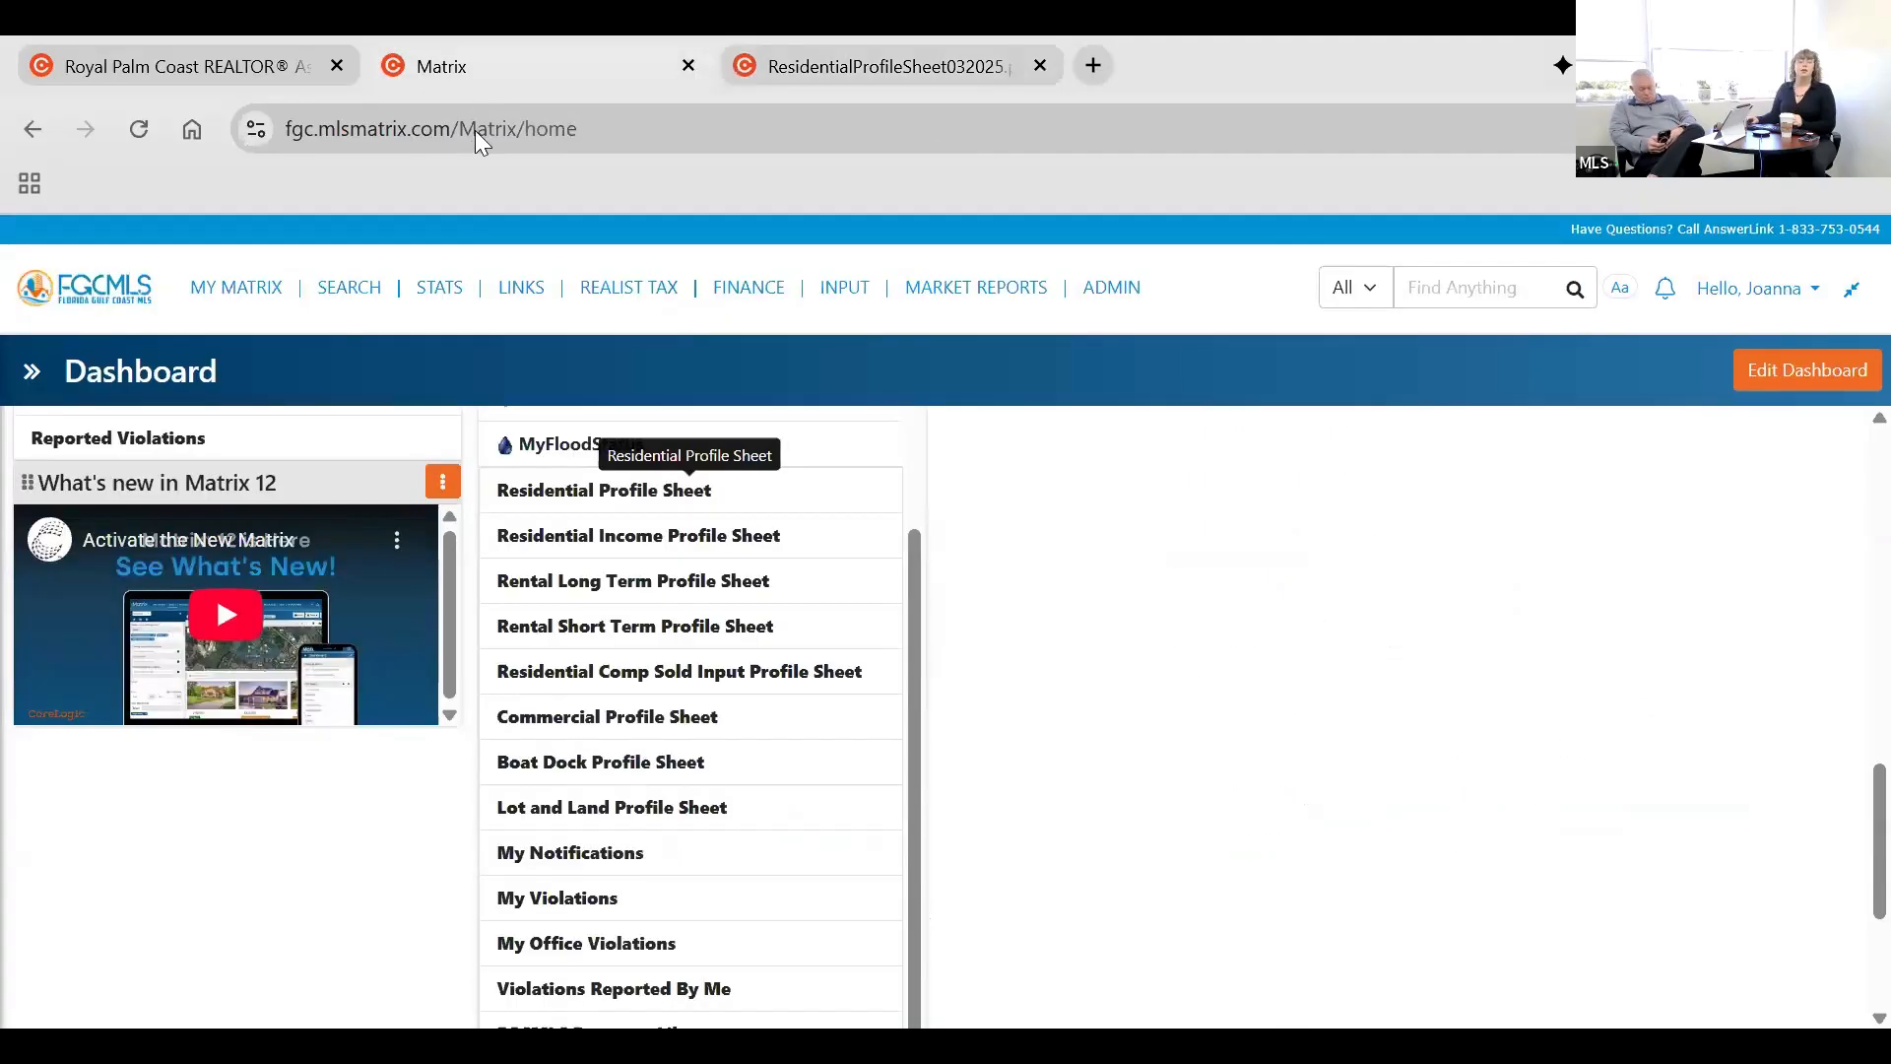
pyautogui.scroll(2, 72, 713)
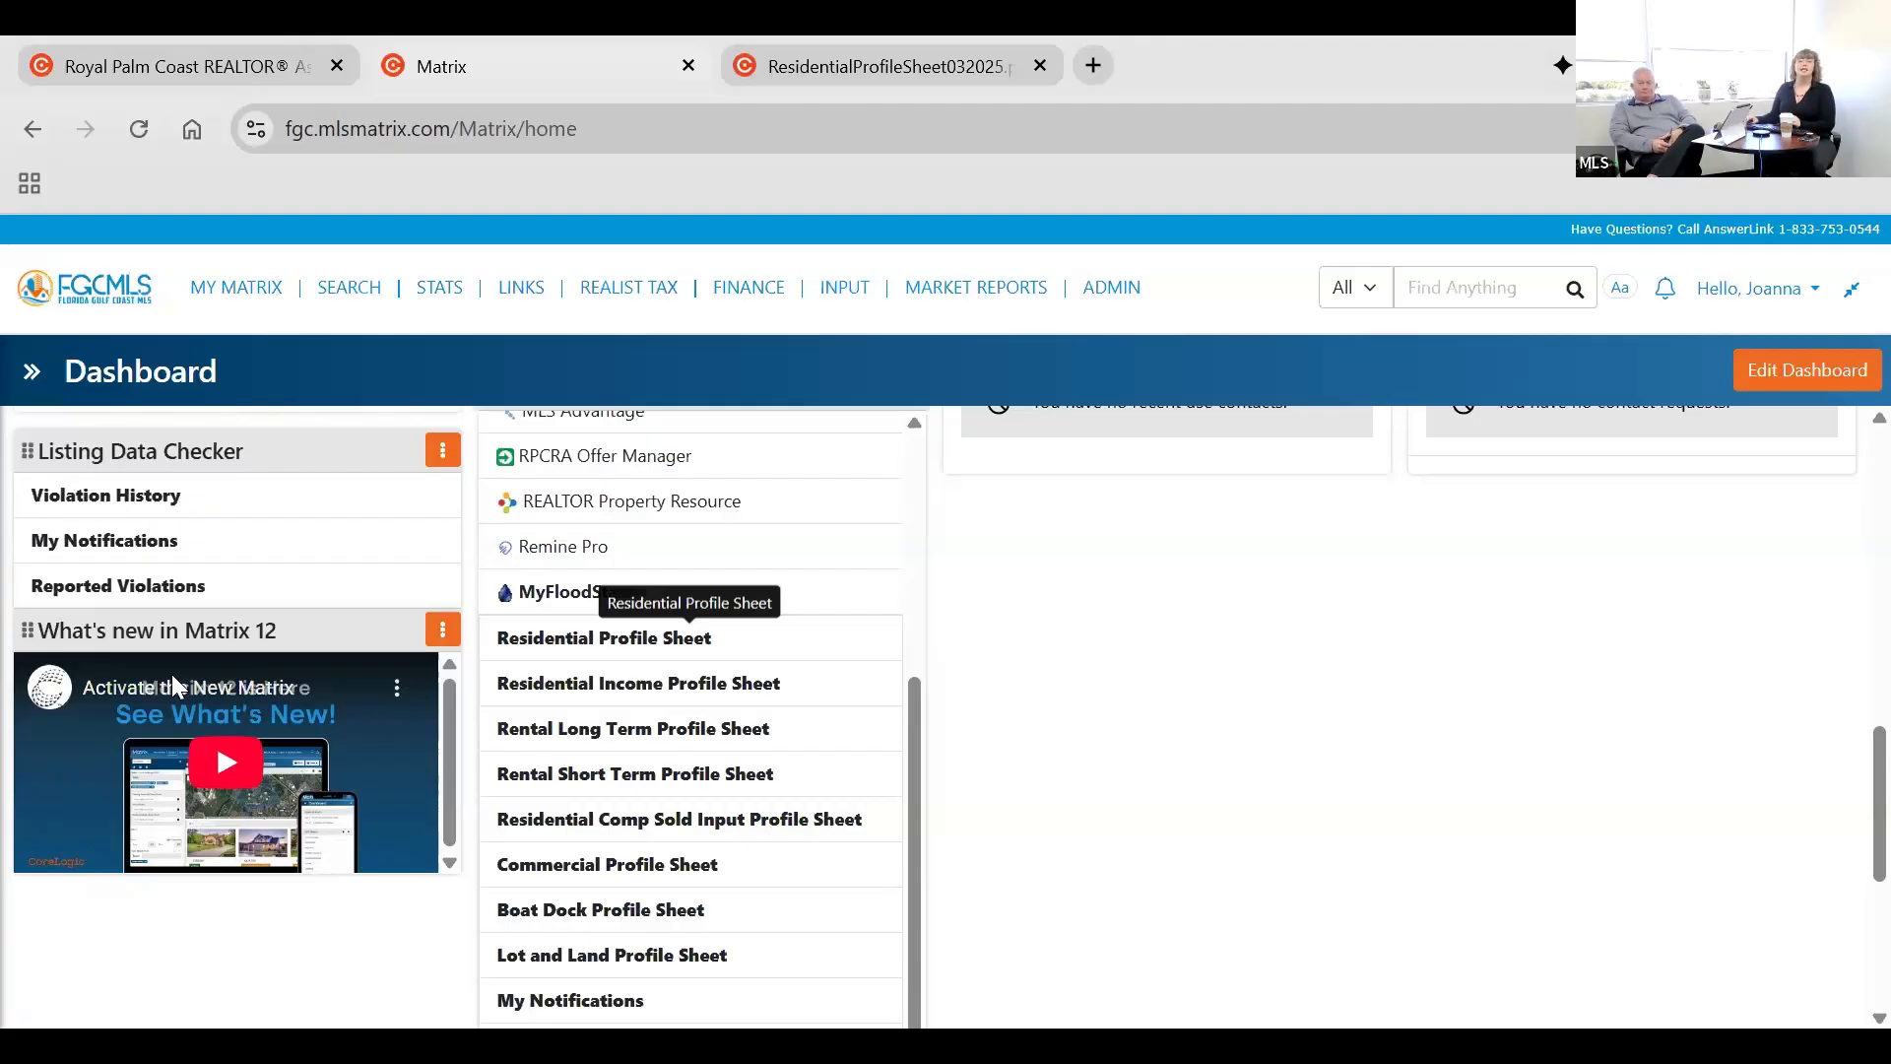
pyautogui.scroll(3, 172, 756)
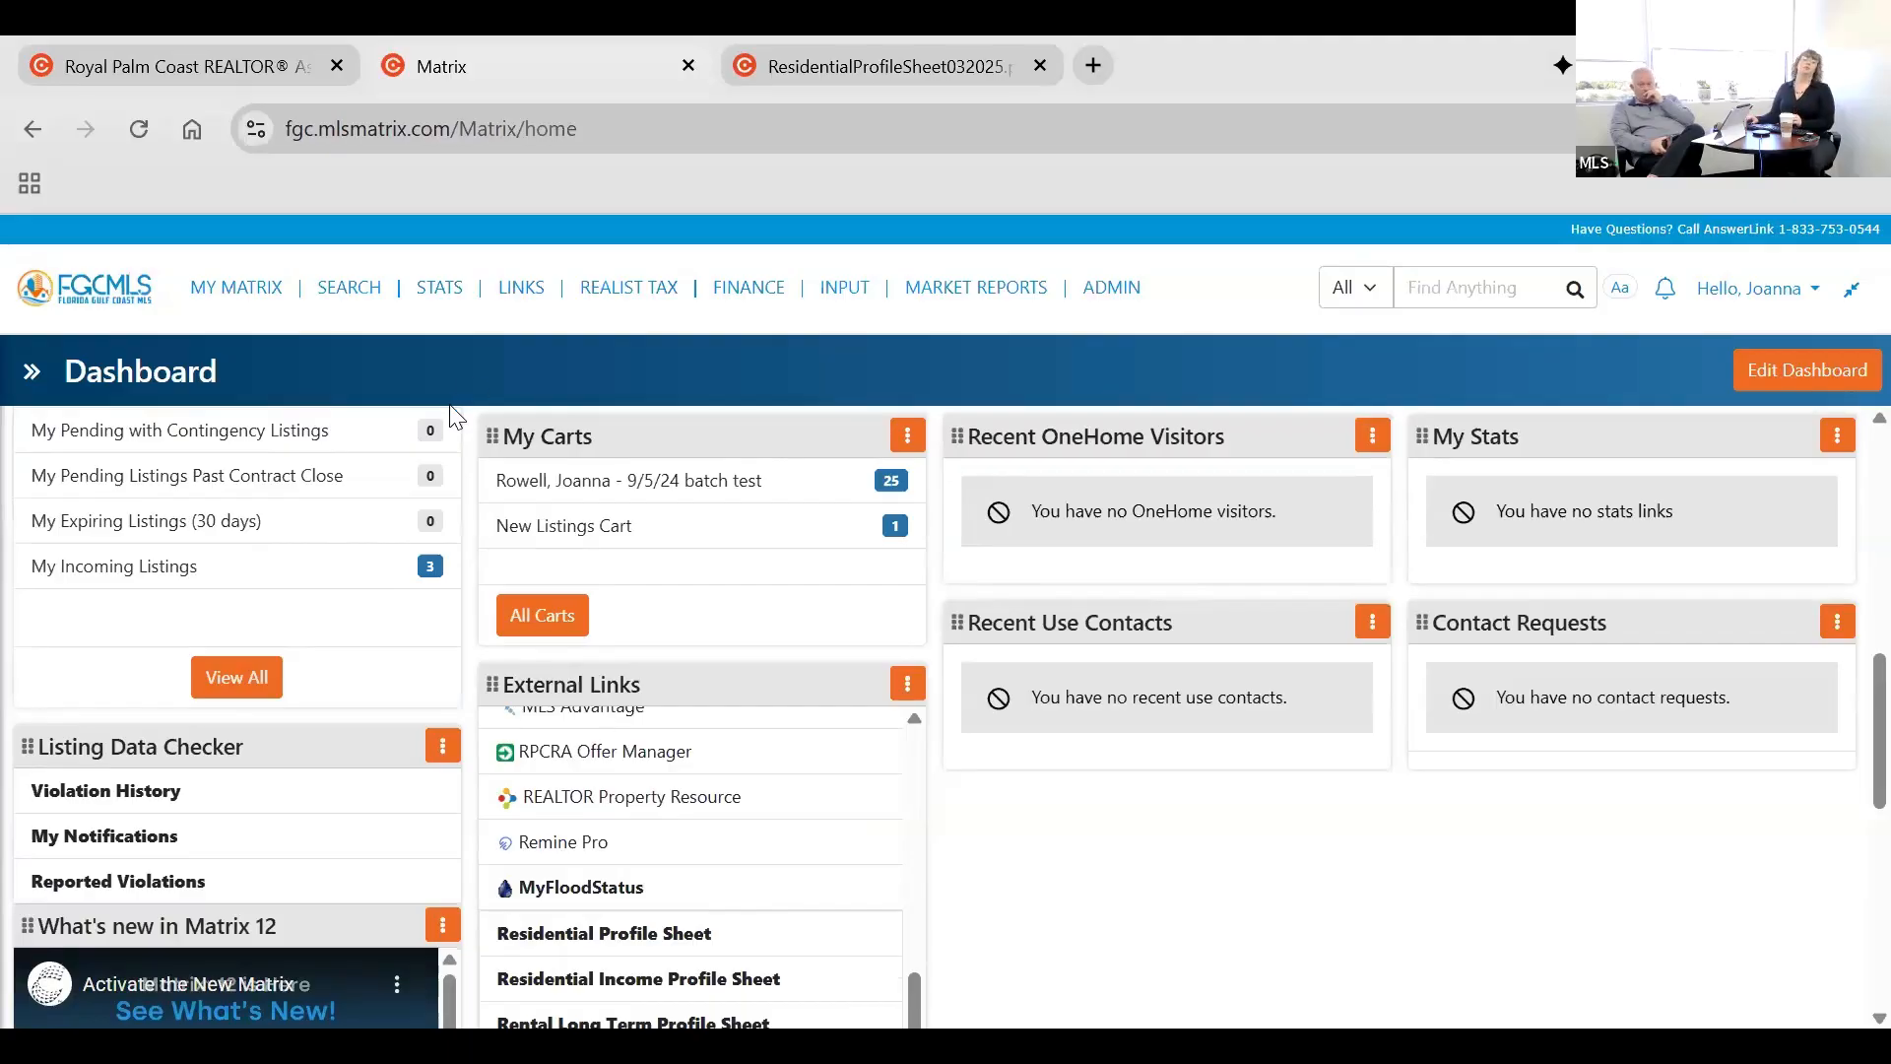
pyautogui.scroll(5, 456, 413)
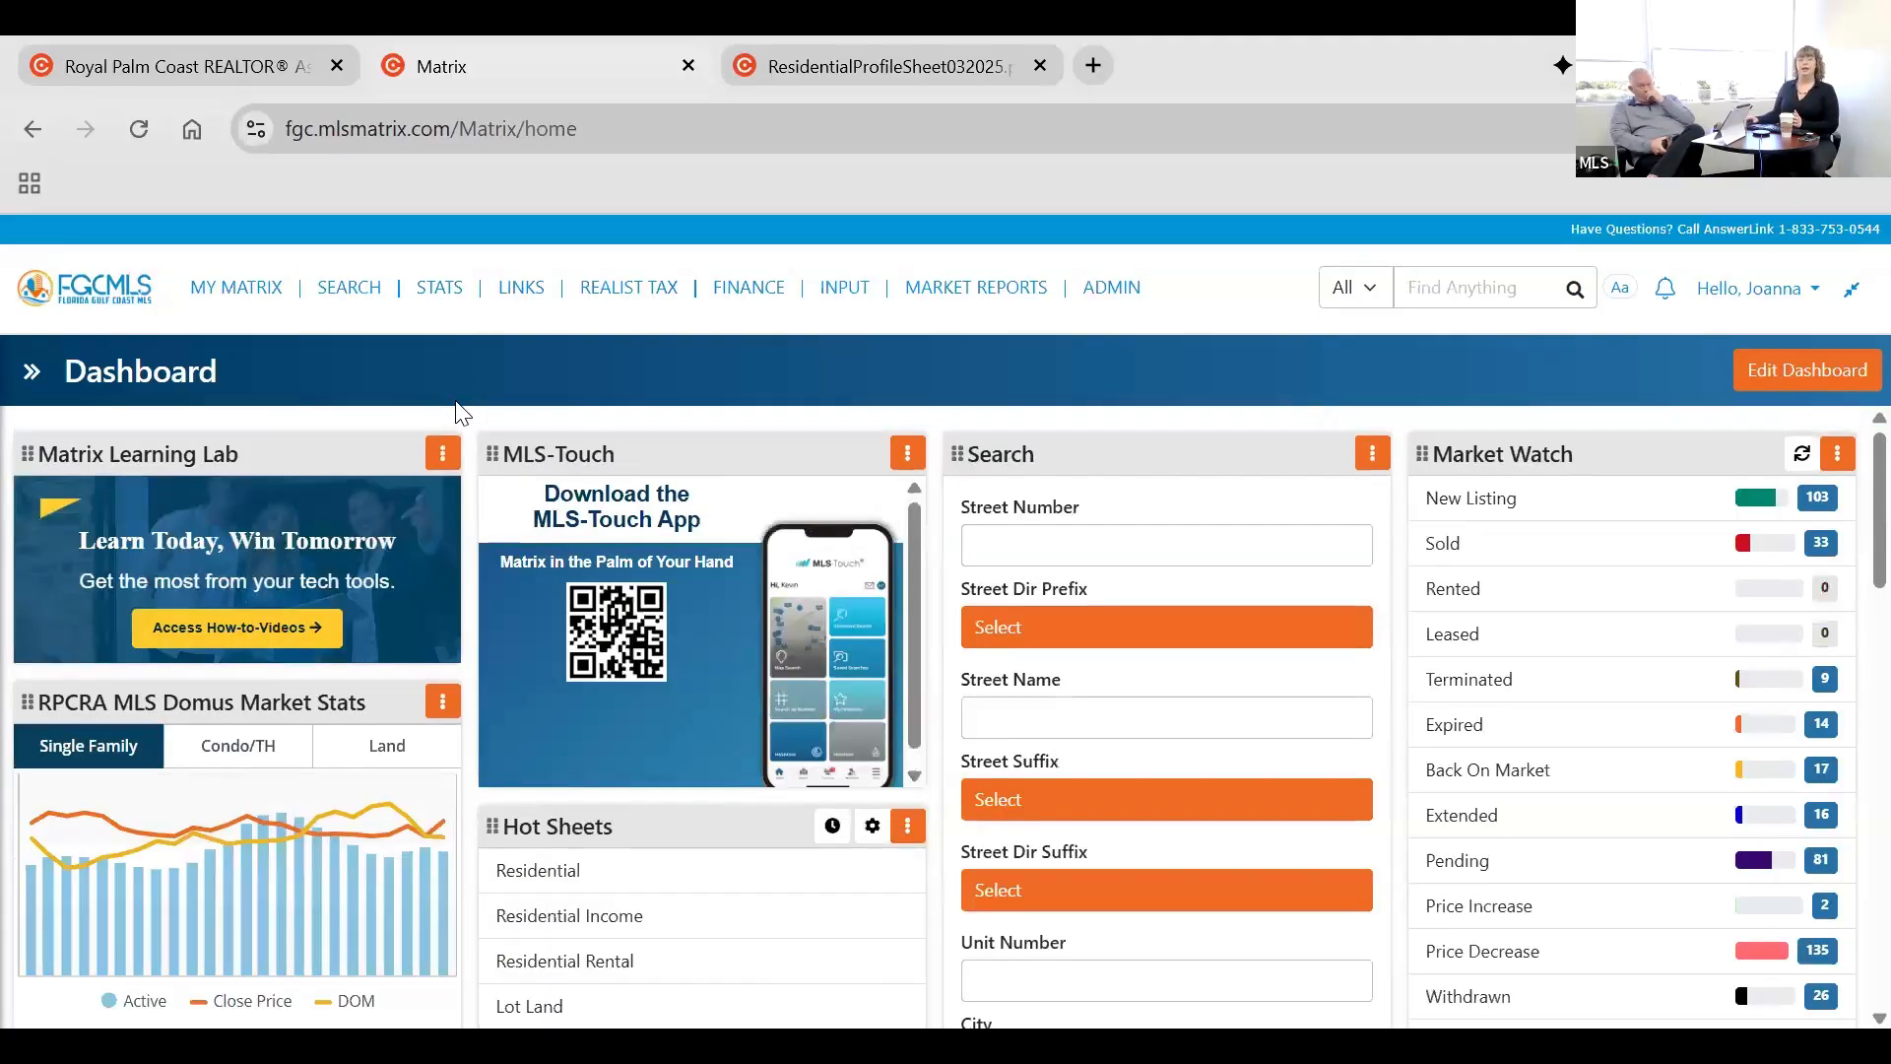
# Show the notifications timeline, try switching its Visits Portal notification off and on, then discard the settings and collapse the timeline.
pyautogui.click(29, 369)
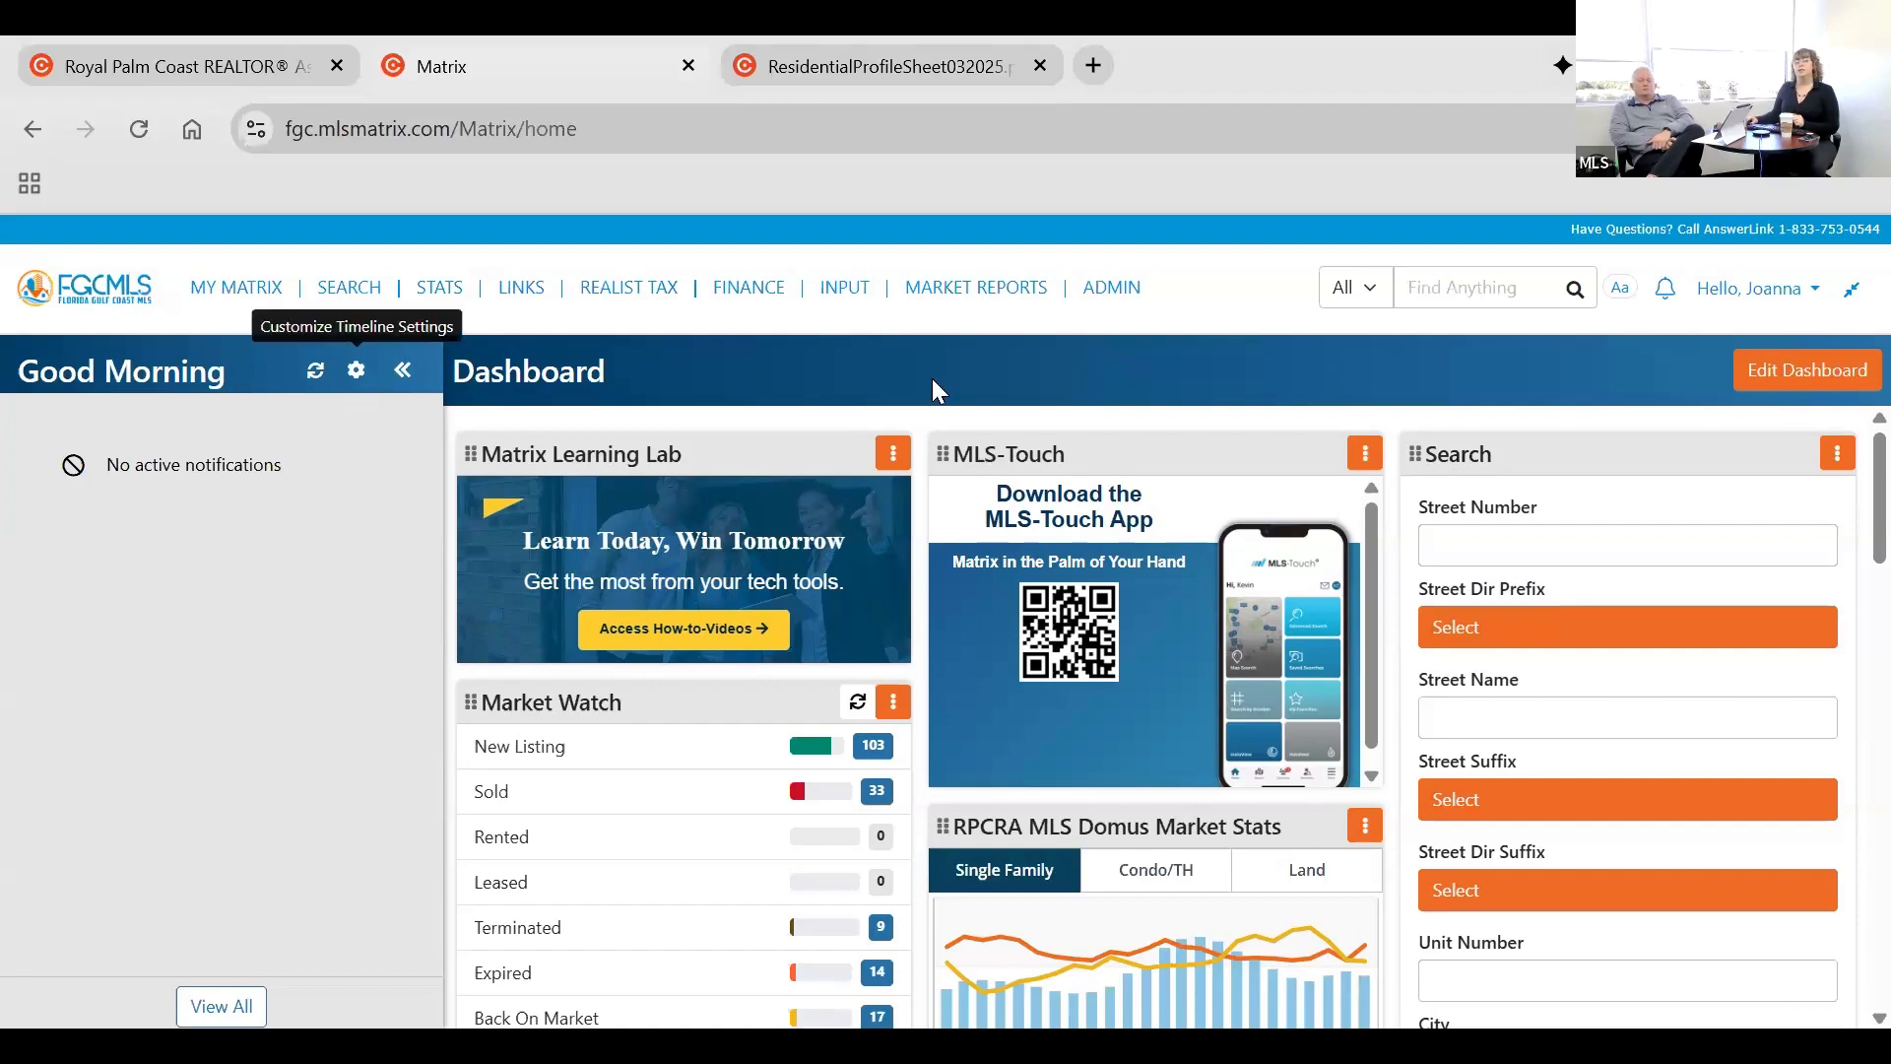
pyautogui.click(357, 369)
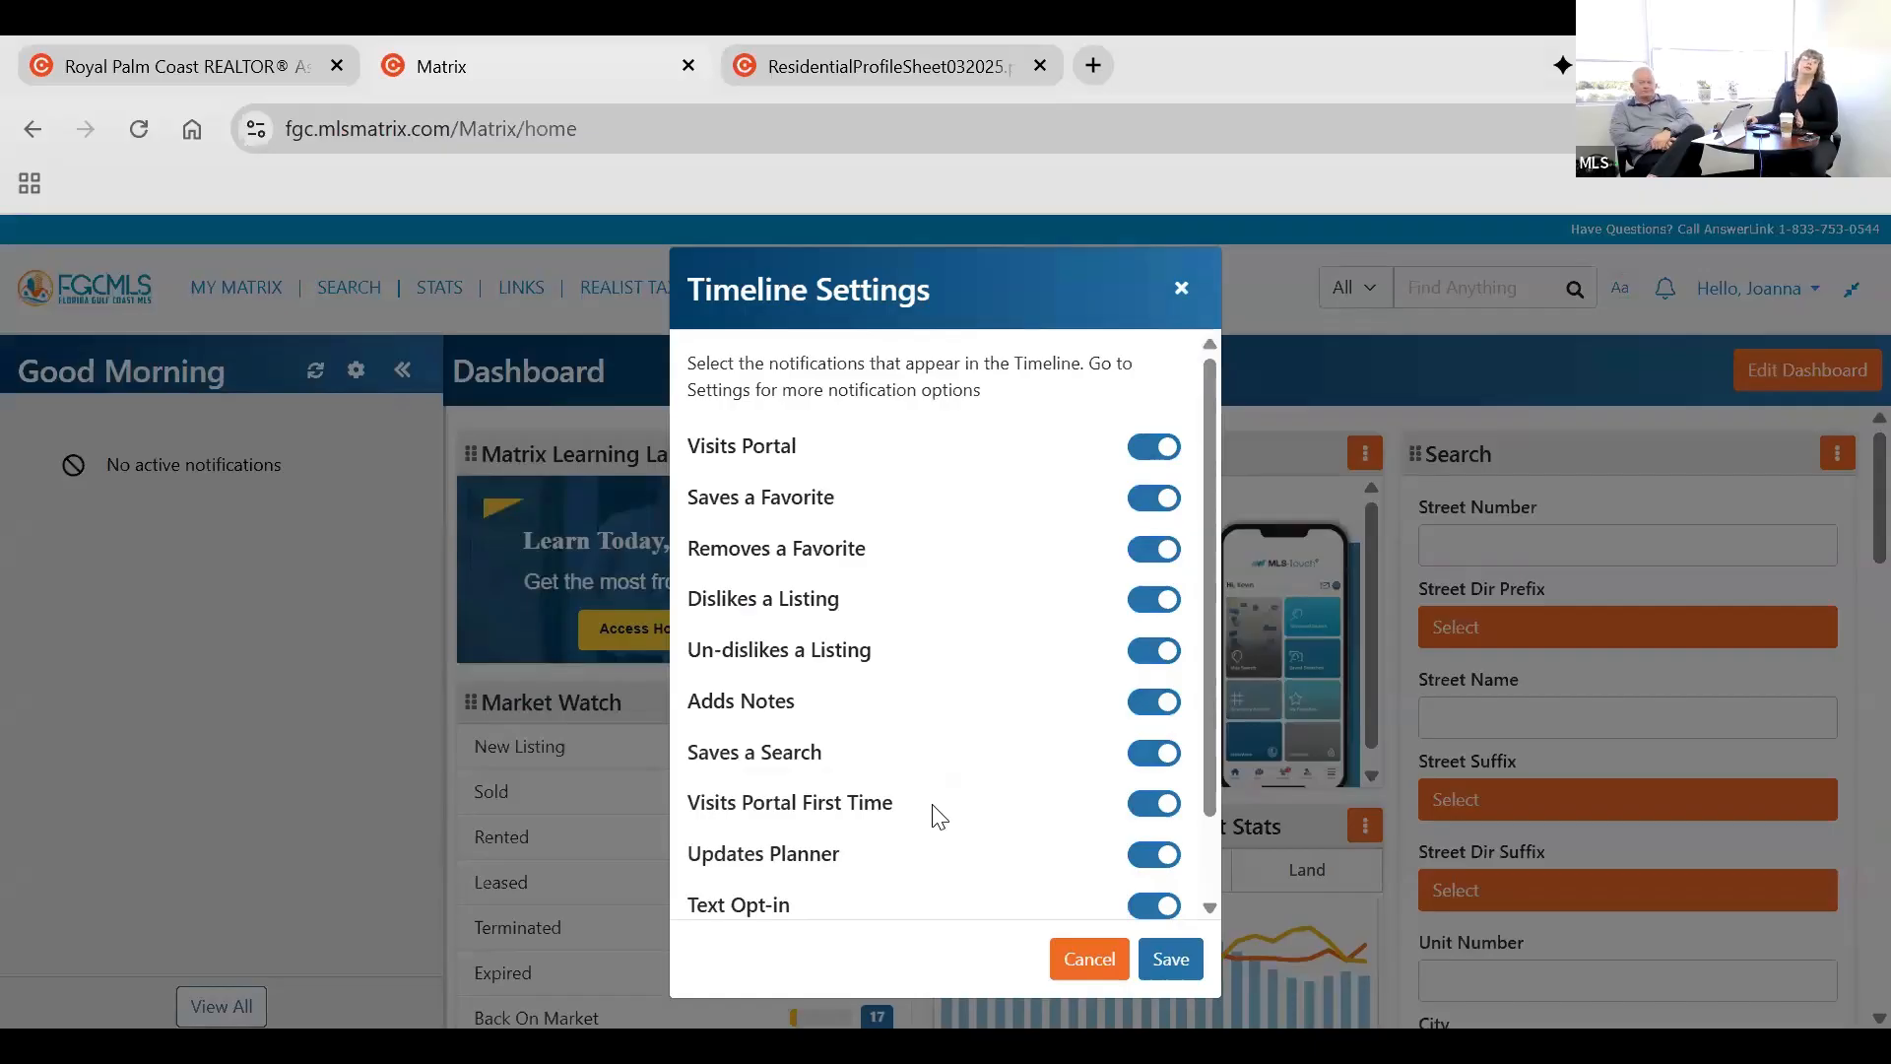
pyautogui.click(1155, 448)
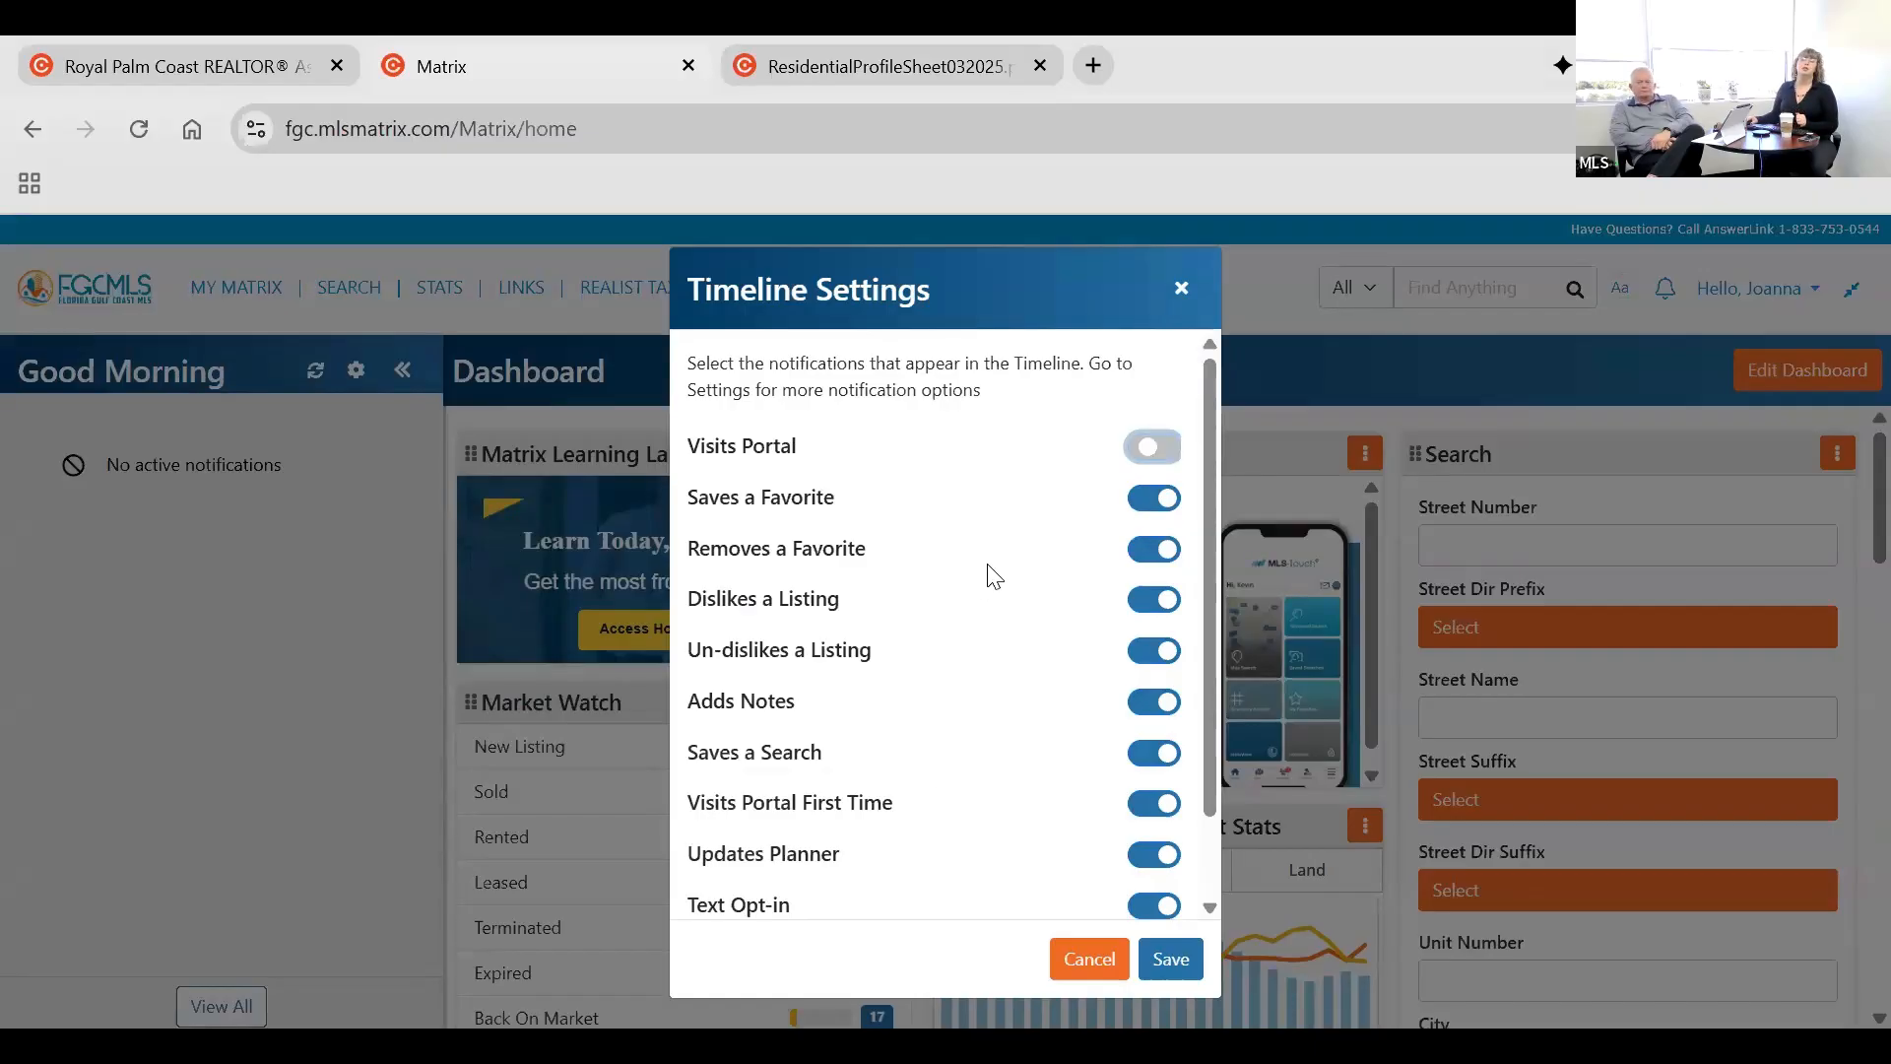
pyautogui.click(1156, 448)
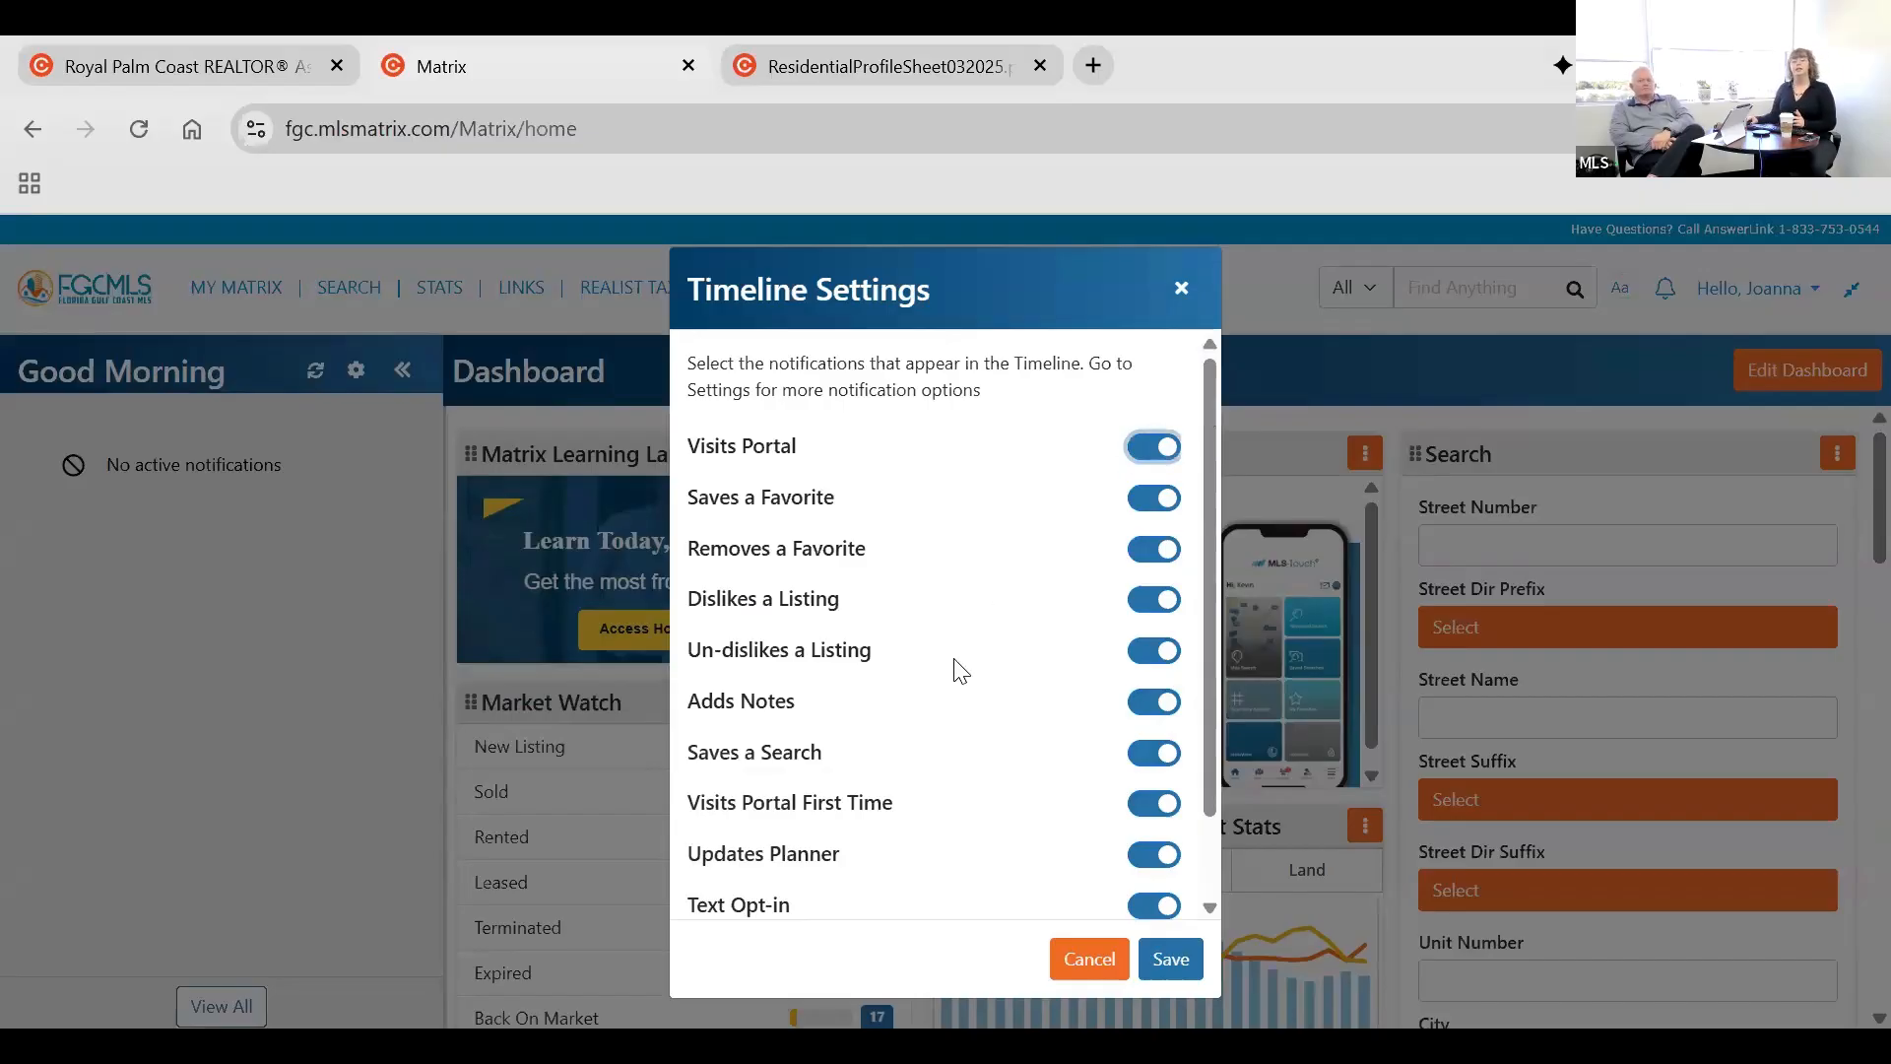
pyautogui.click(1087, 960)
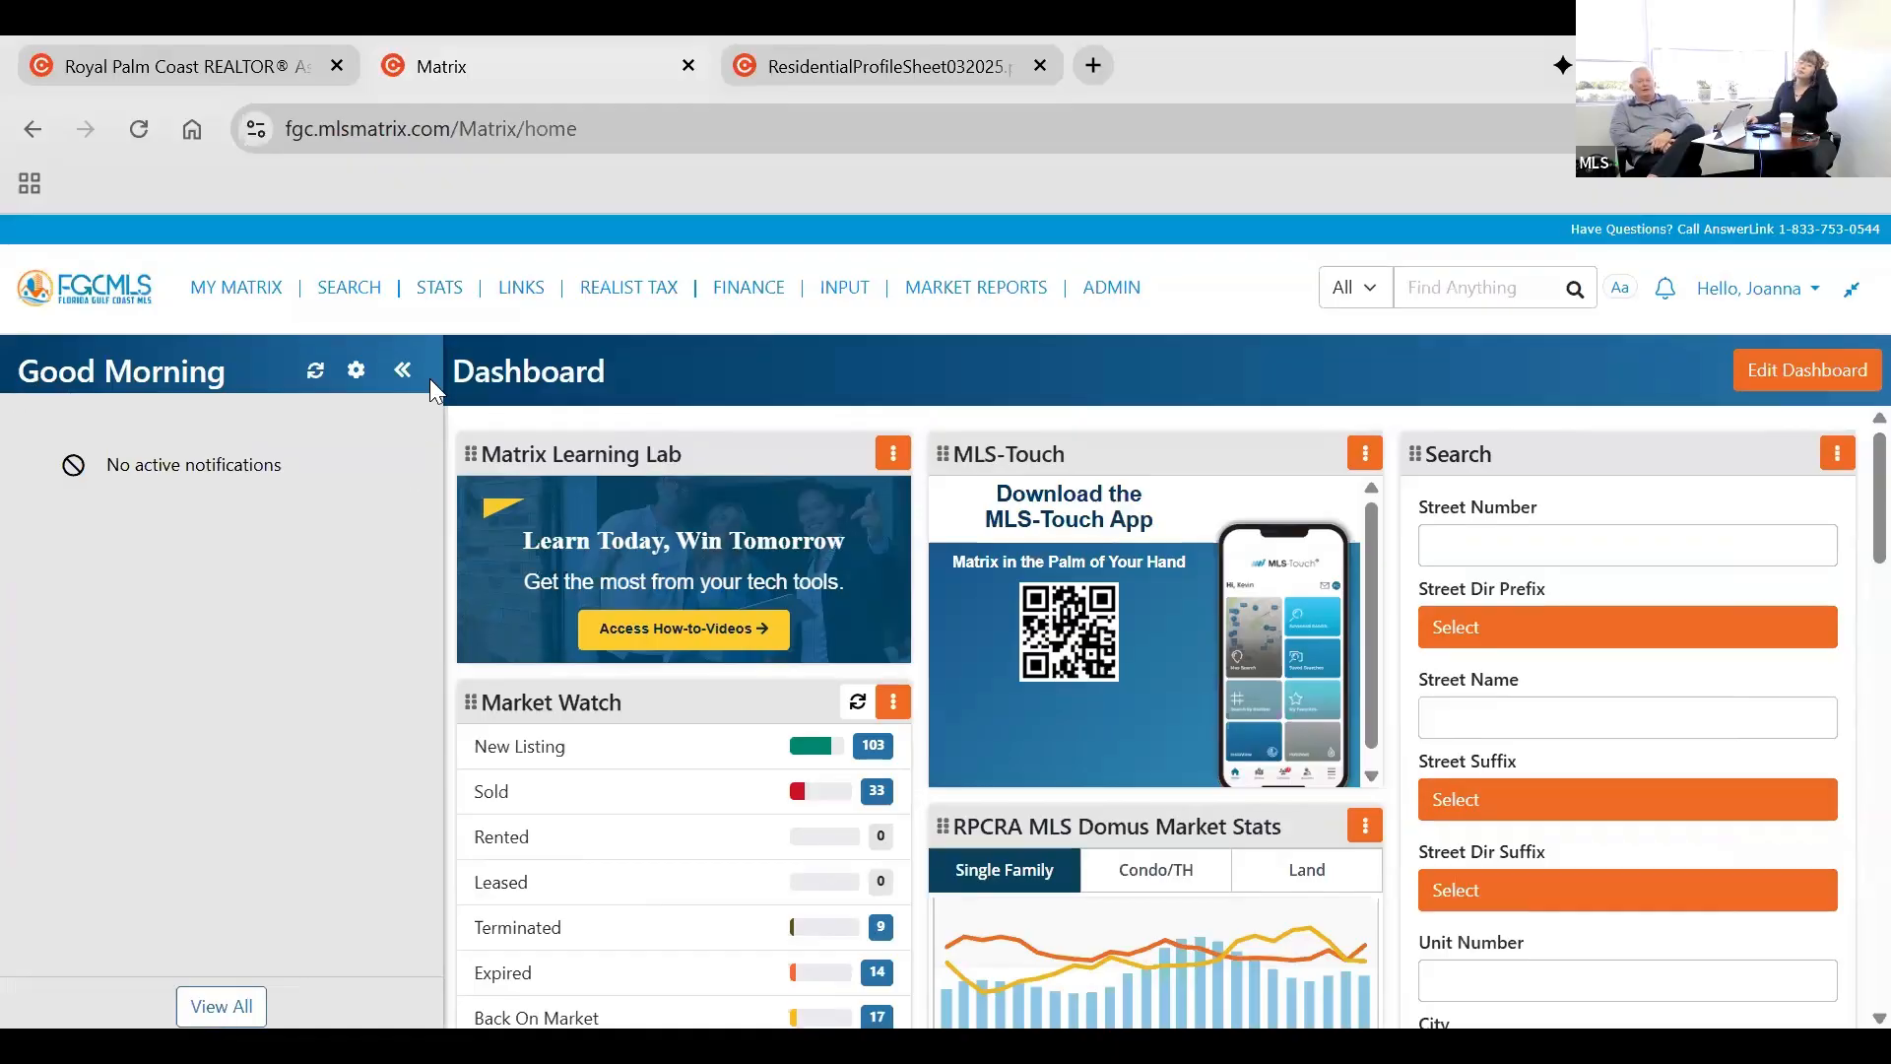
pyautogui.click(404, 372)
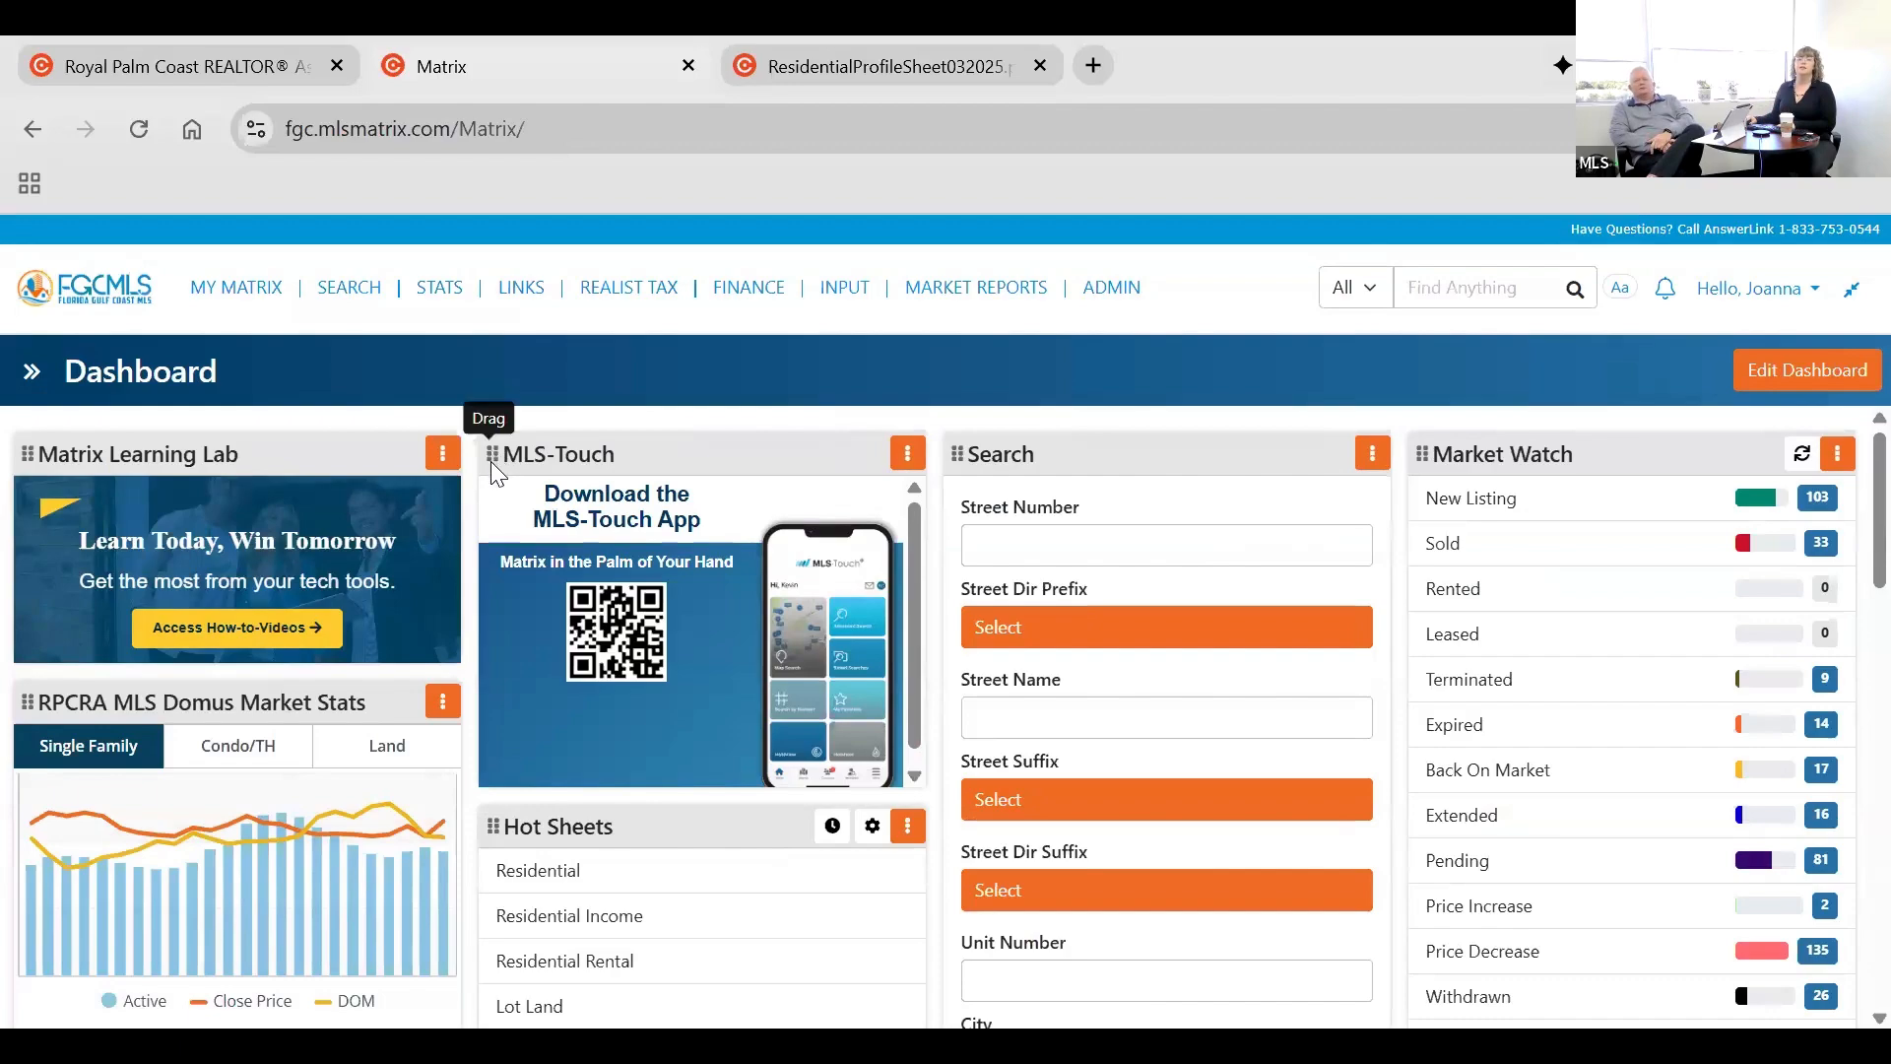
# Move the MLS-Touch widget to the fourth position in the dashboard's first row, after Market Watch.
pyautogui.moveTo(491, 453); pyautogui.dragTo(1409, 647)
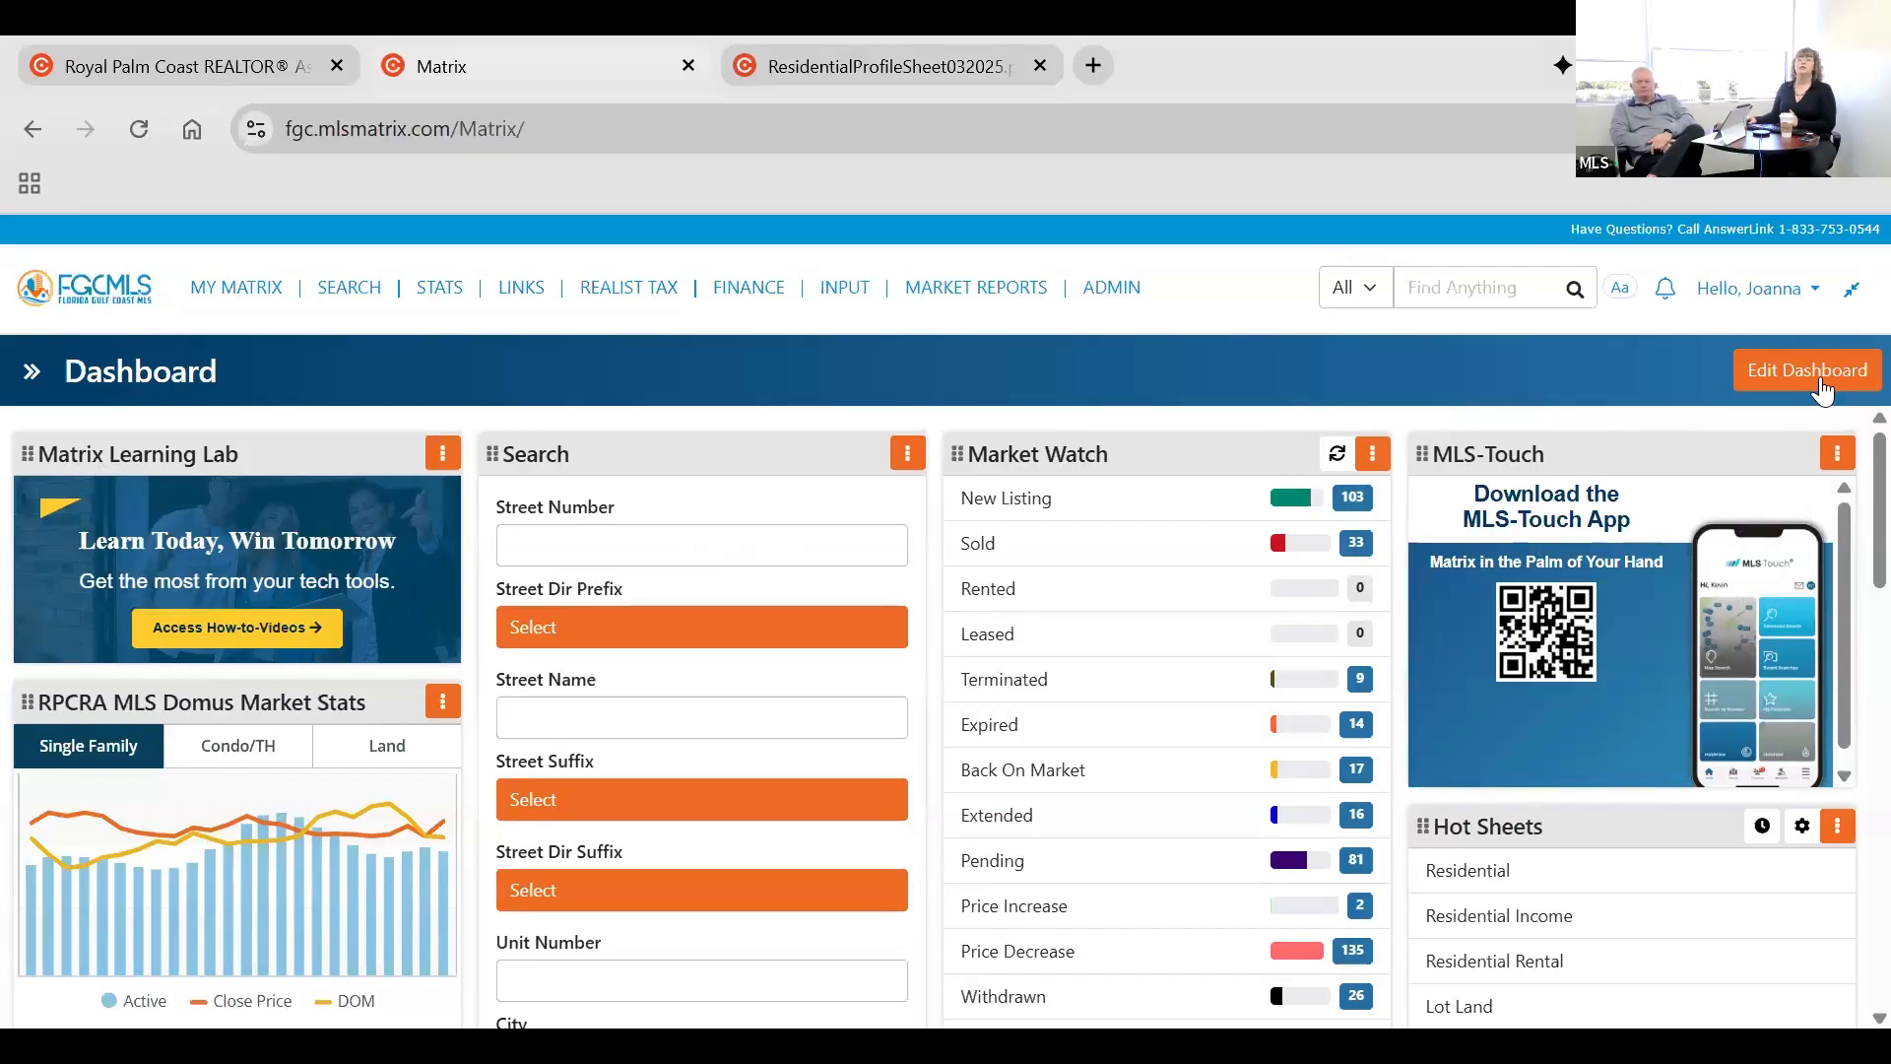
# Open the dashboard editor to view the widget switches and reordering handles, close it, and look over the rearranged widgets.
pyautogui.click(1769, 376)
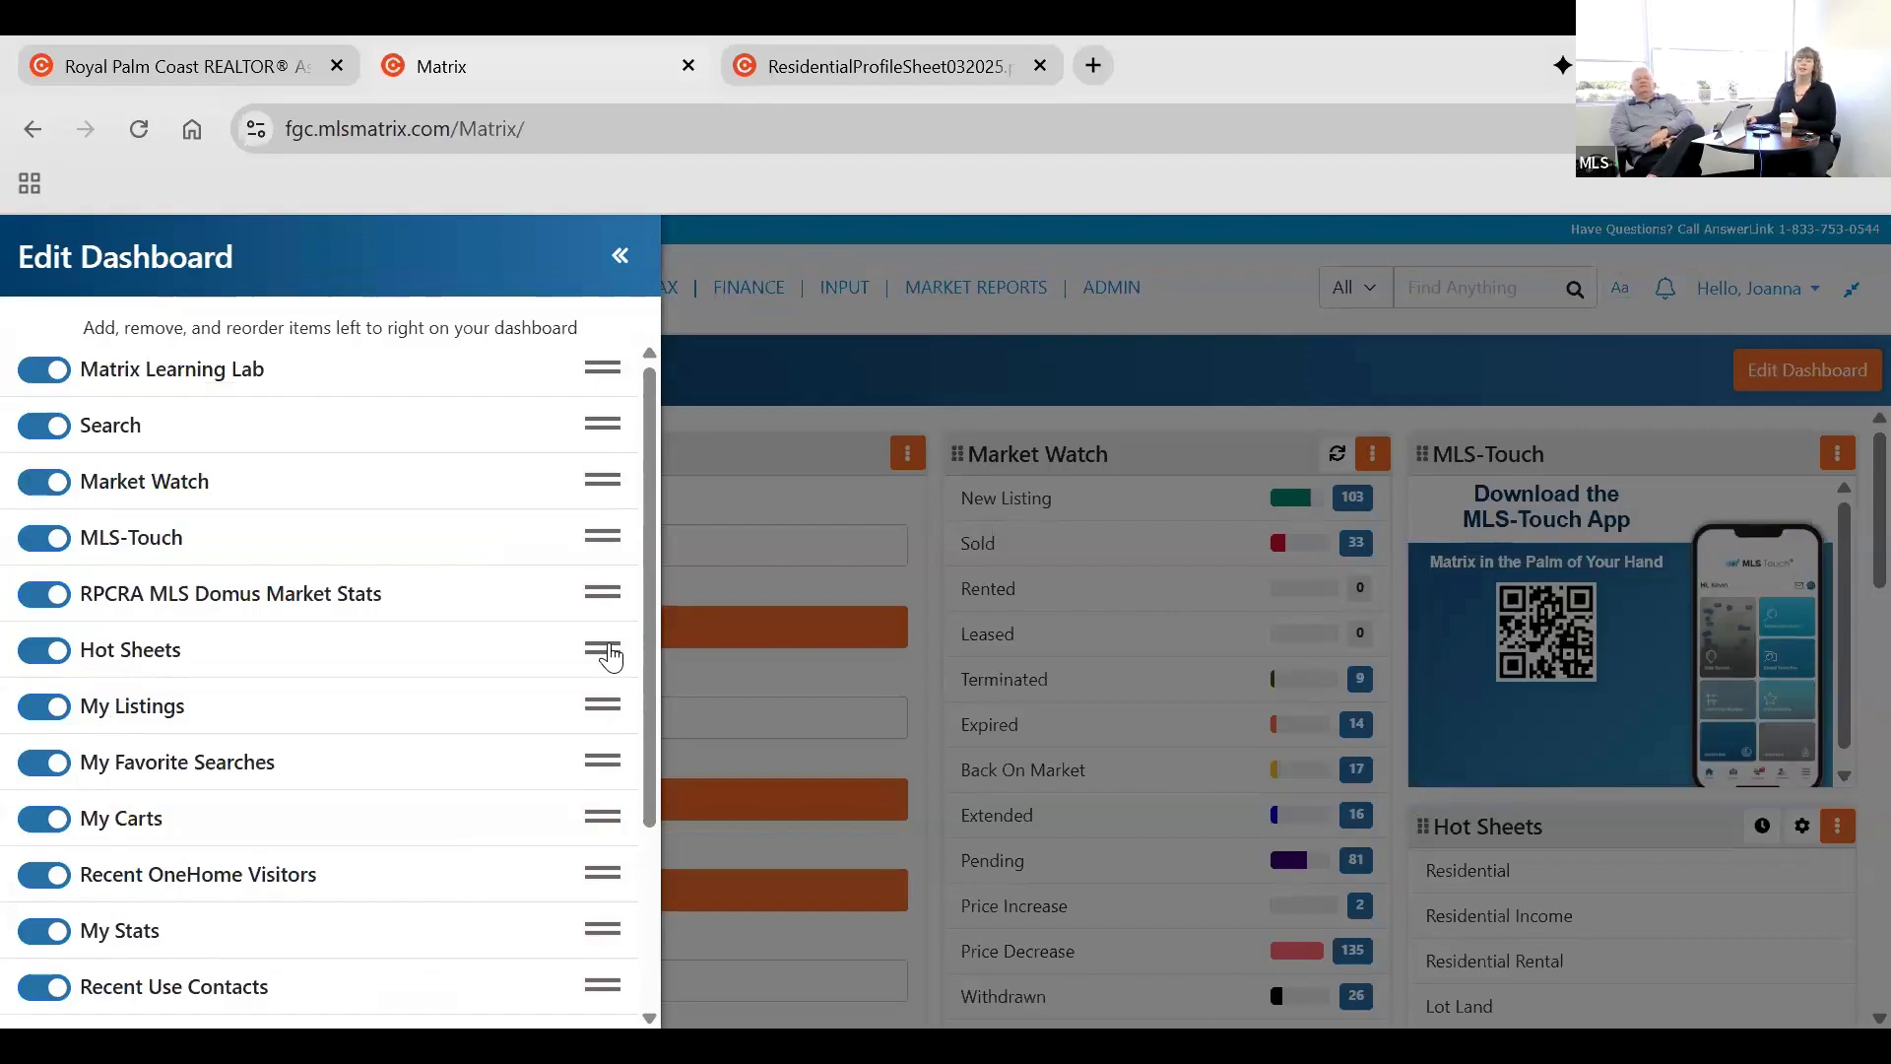
pyautogui.moveTo(582, 682); pyautogui.dragTo(580, 706)
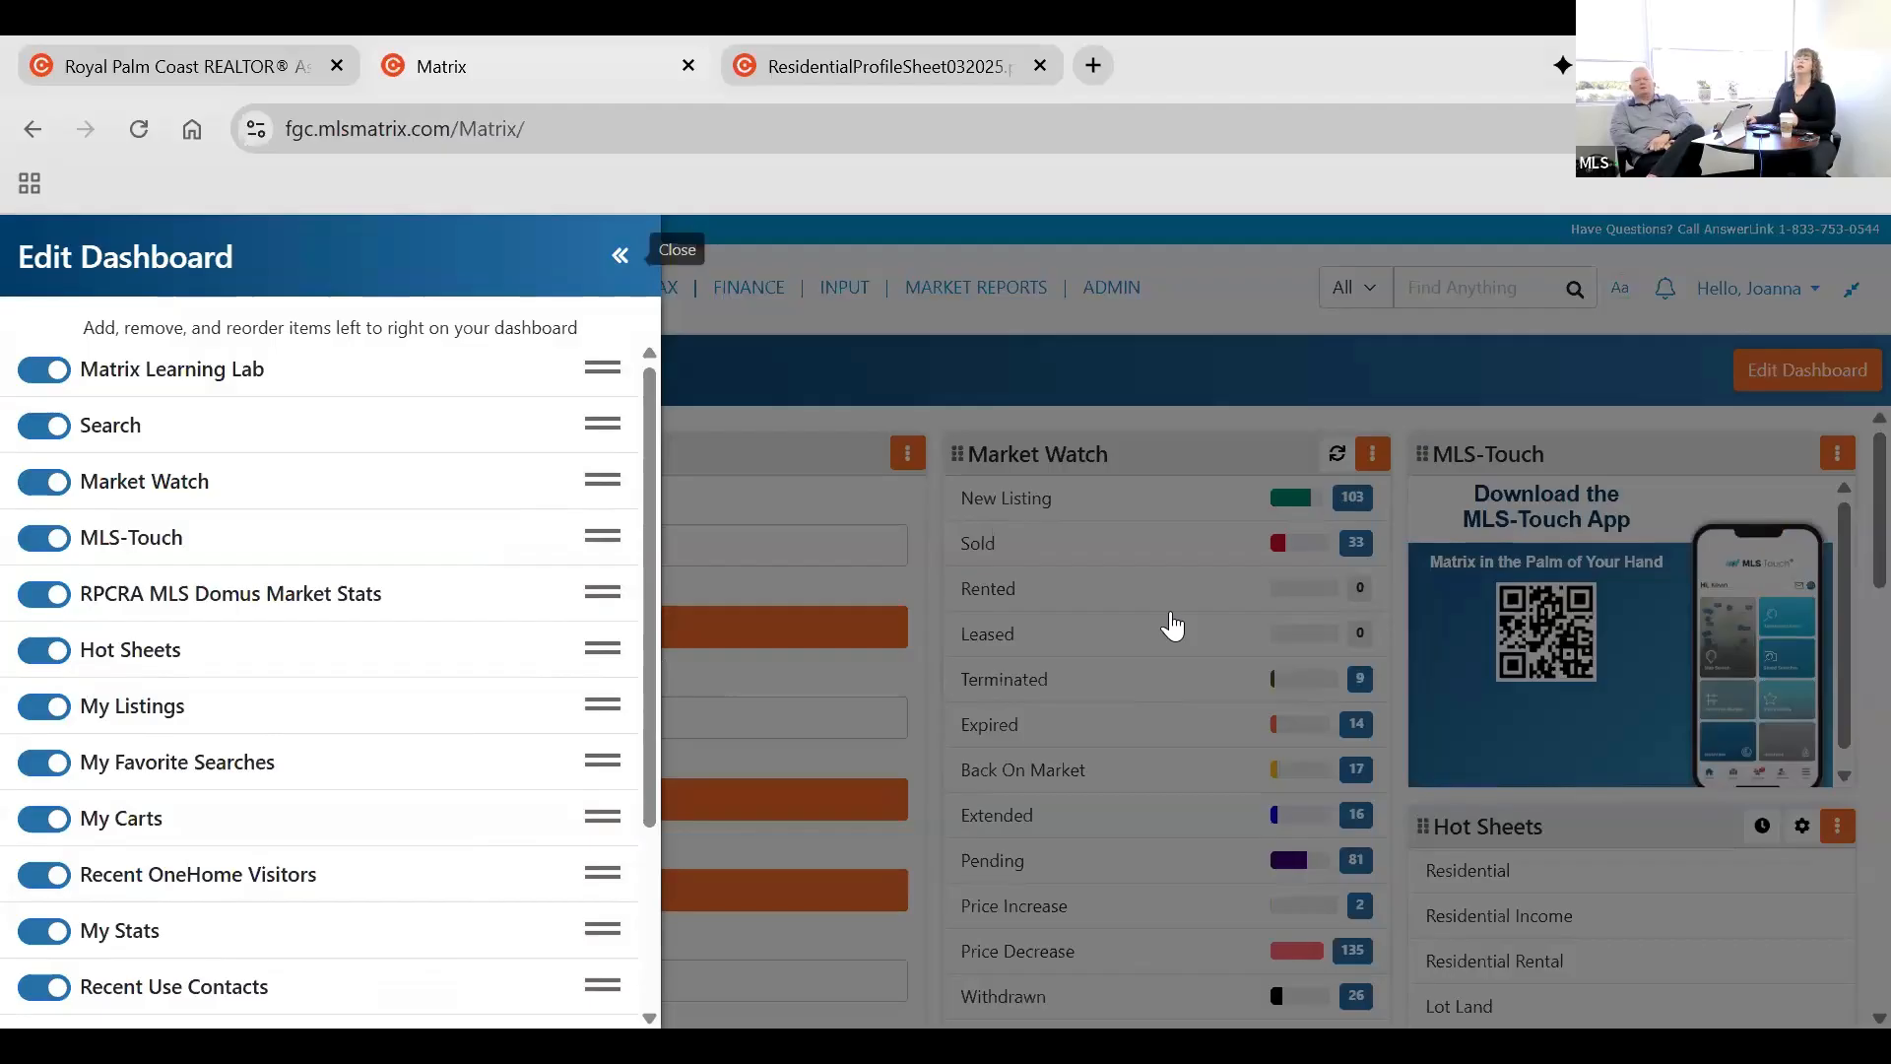
pyautogui.click(1172, 625)
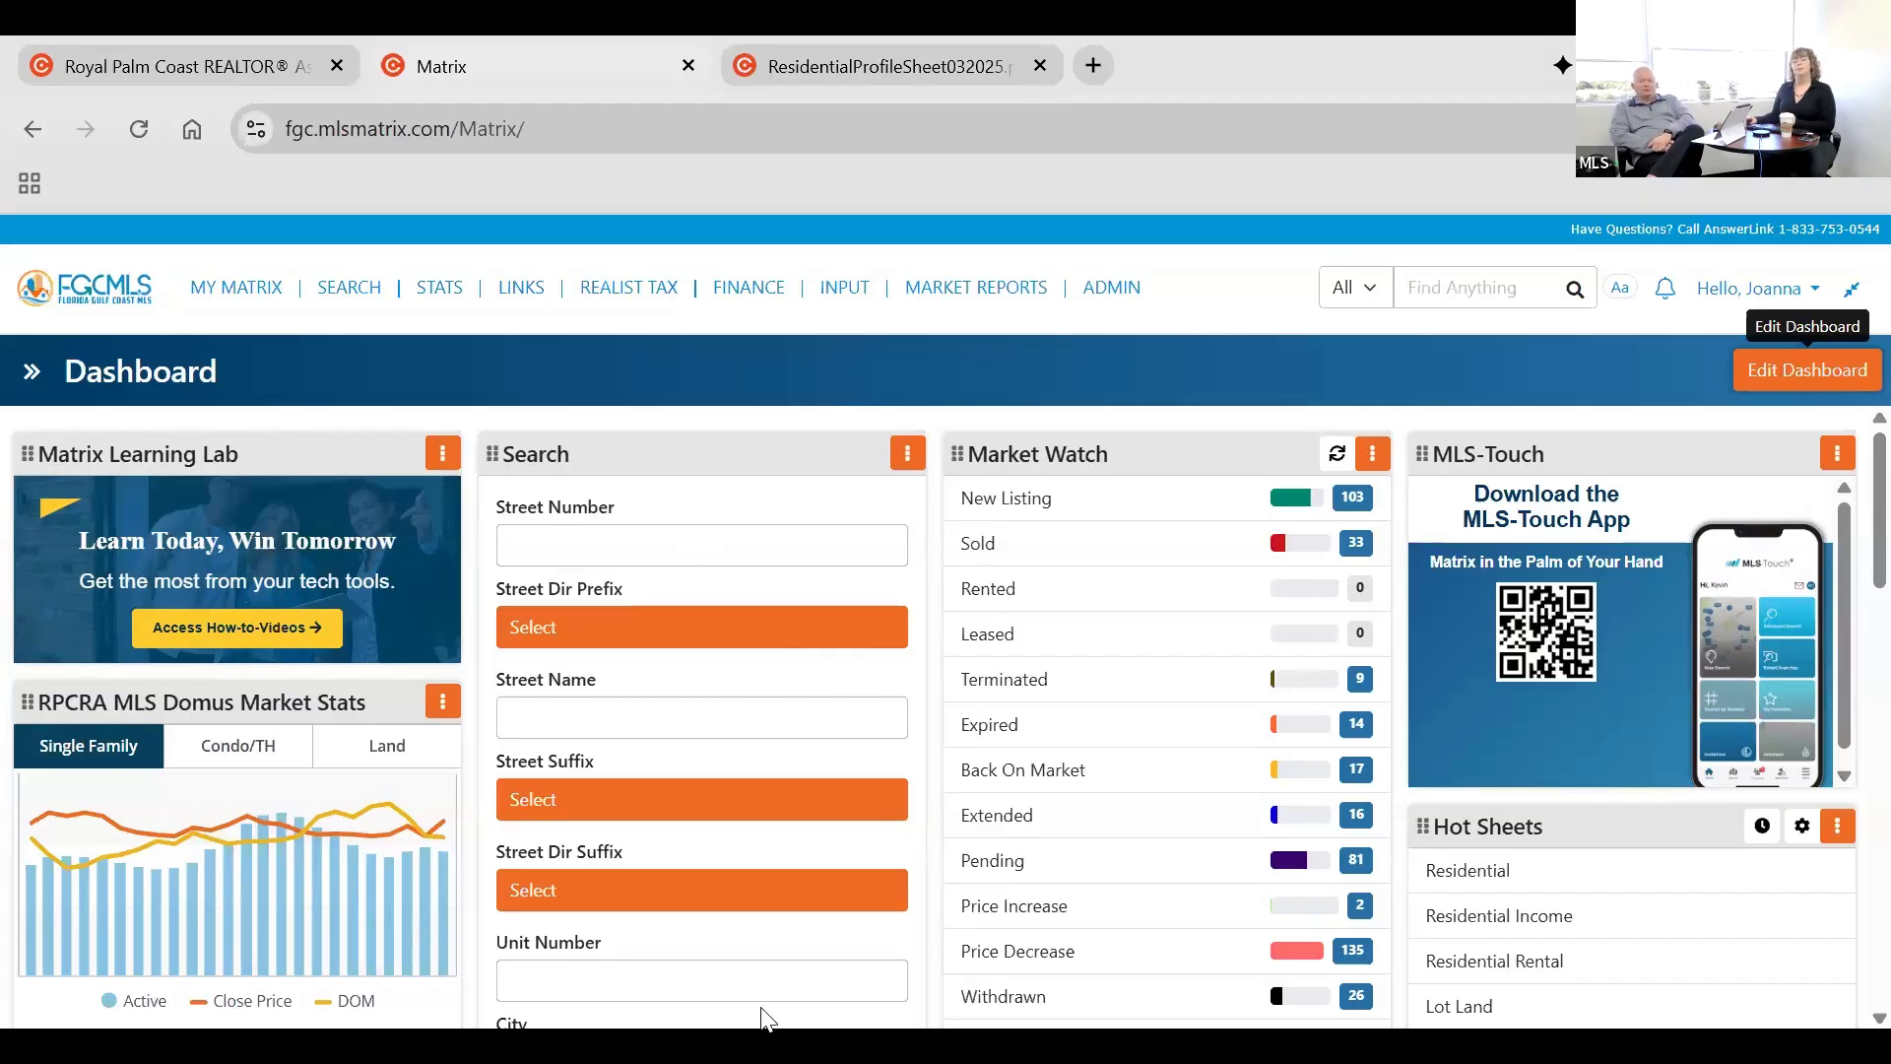
pyautogui.scroll(-6, 634, 823)
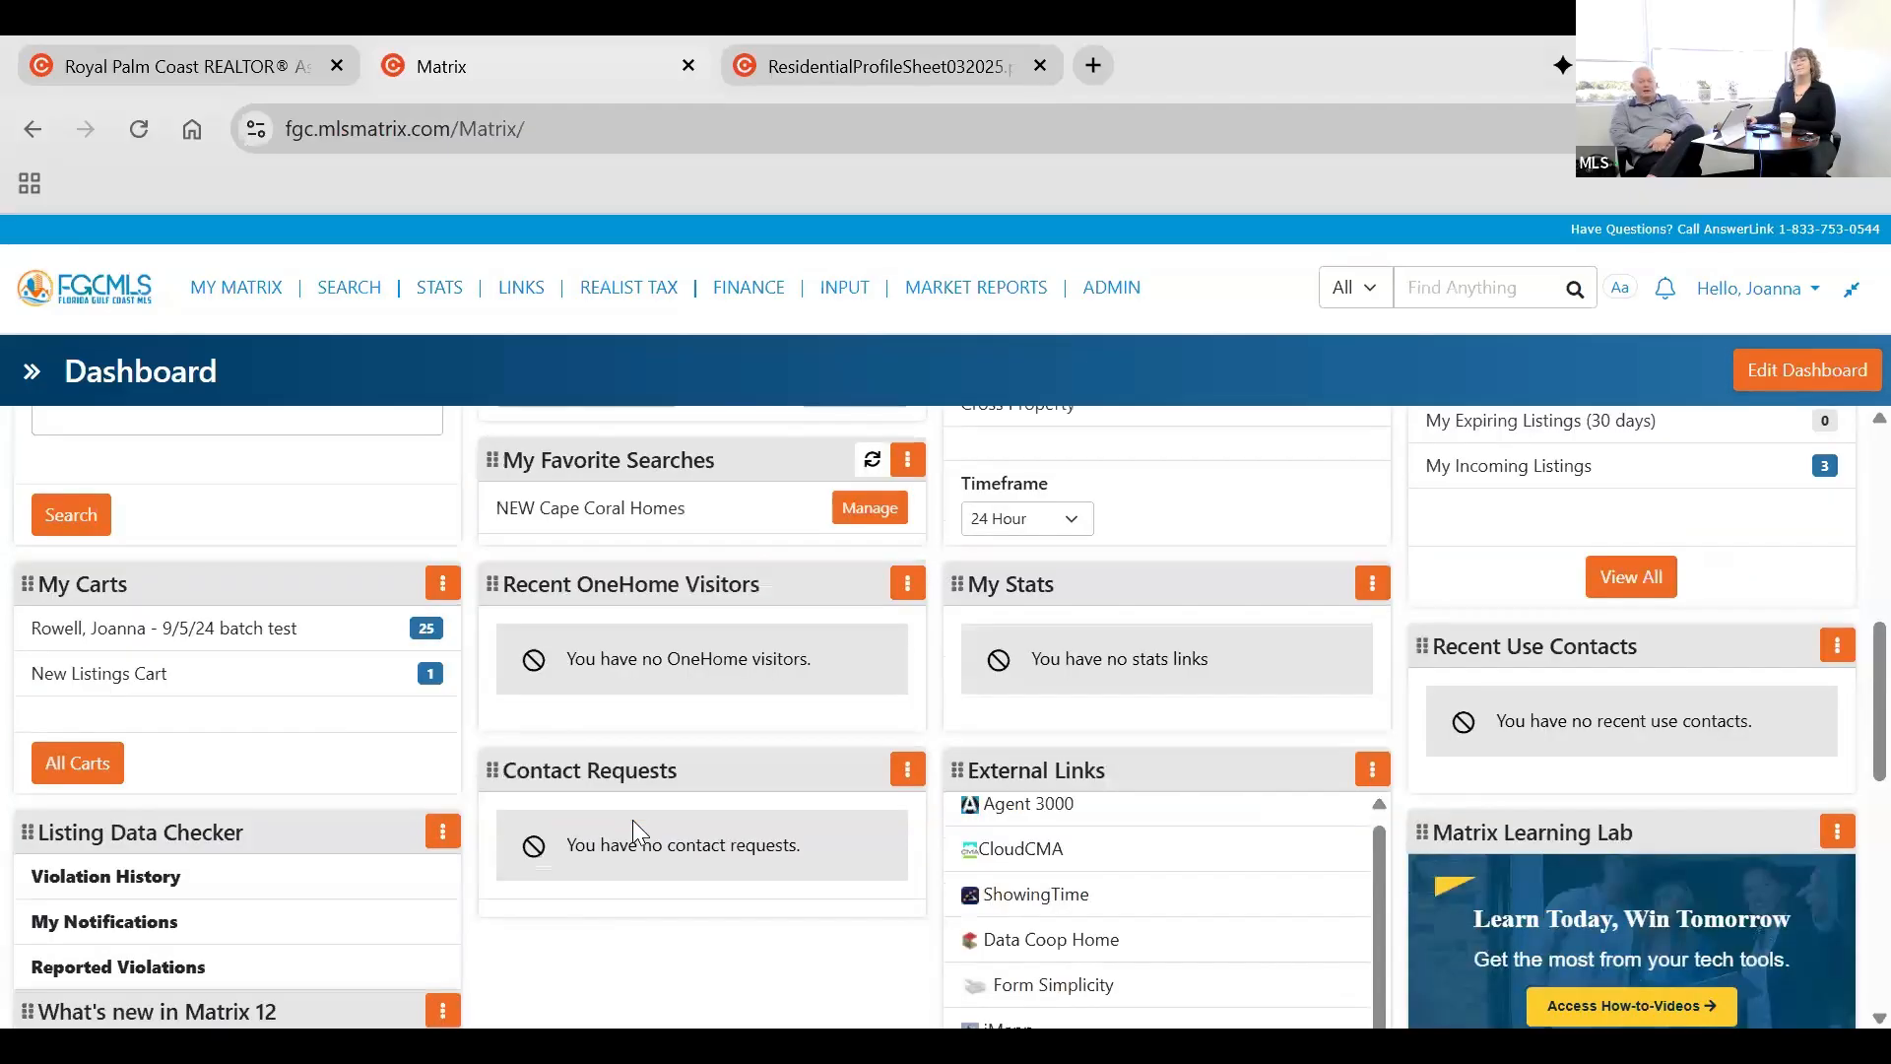
# Return to the top of the dashboard, search all categories for an agent's name, and look through the listing, record and agent matches.
pyautogui.scroll(5, 633, 827)
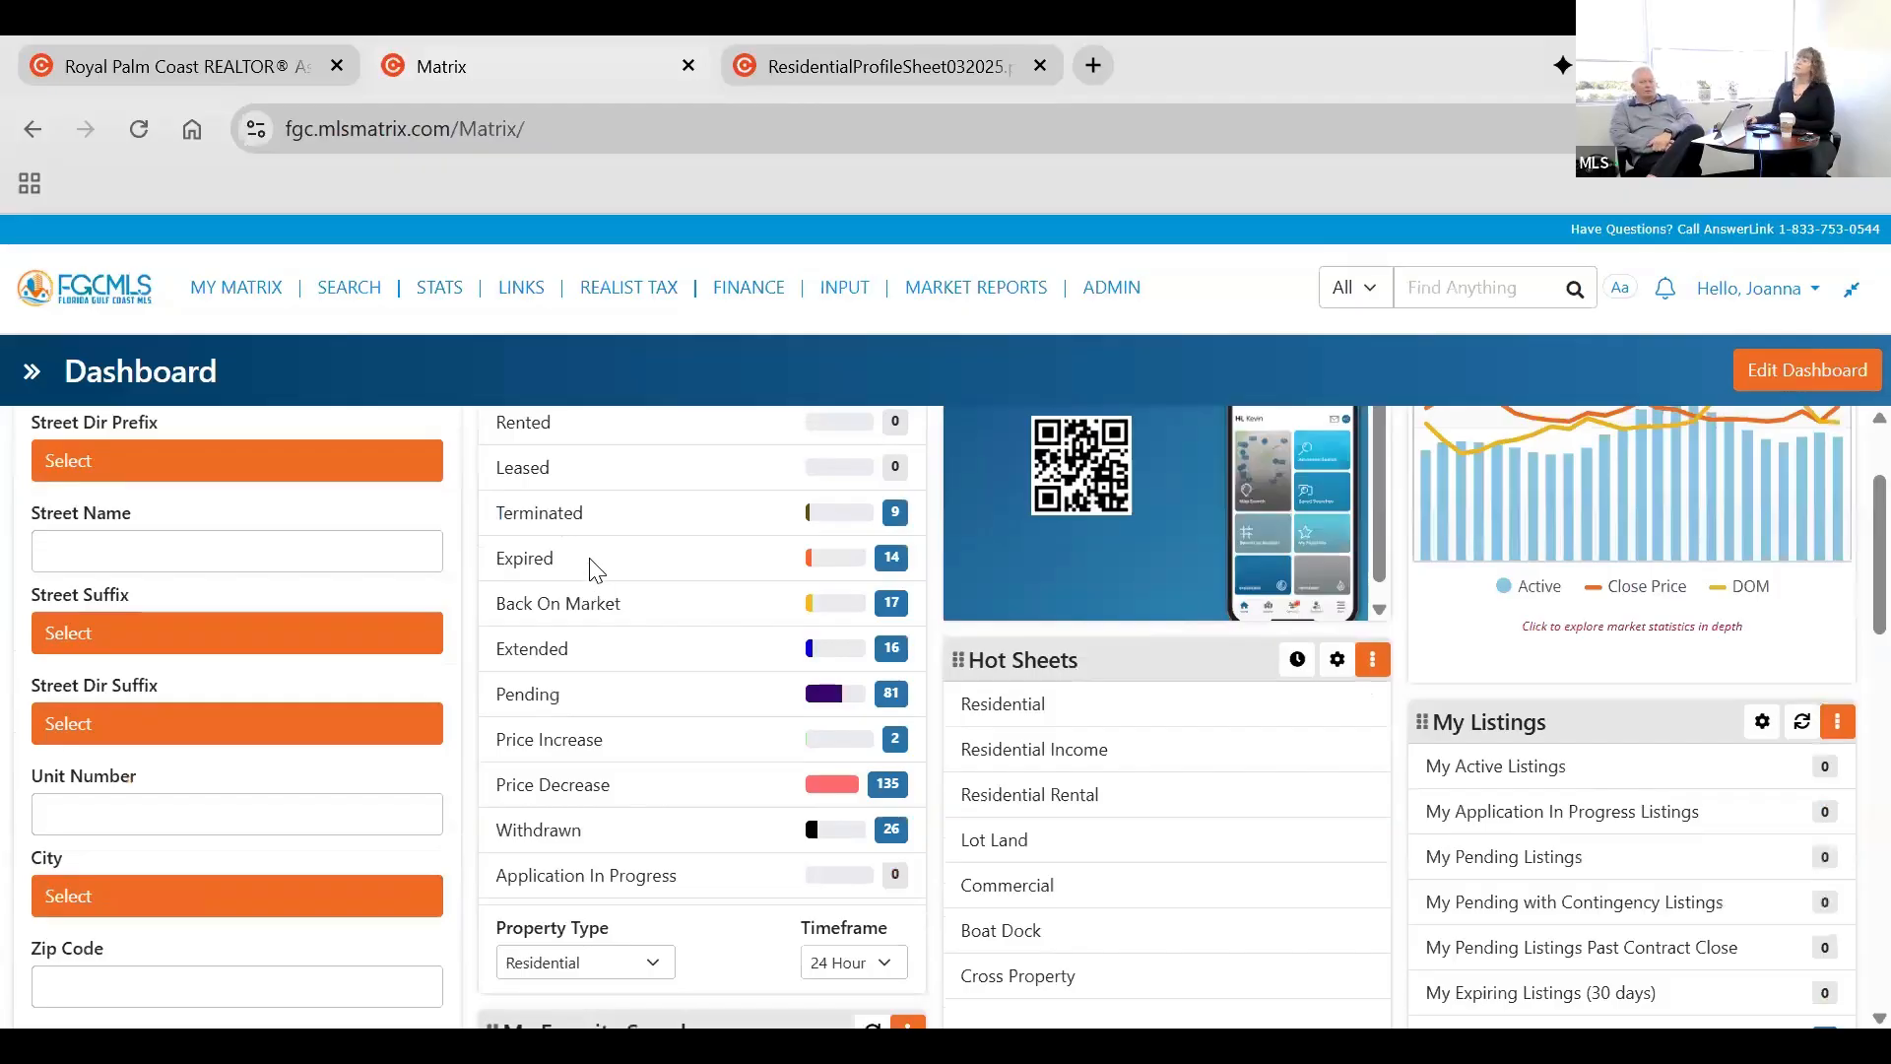
pyautogui.scroll(2, 1278, 405)
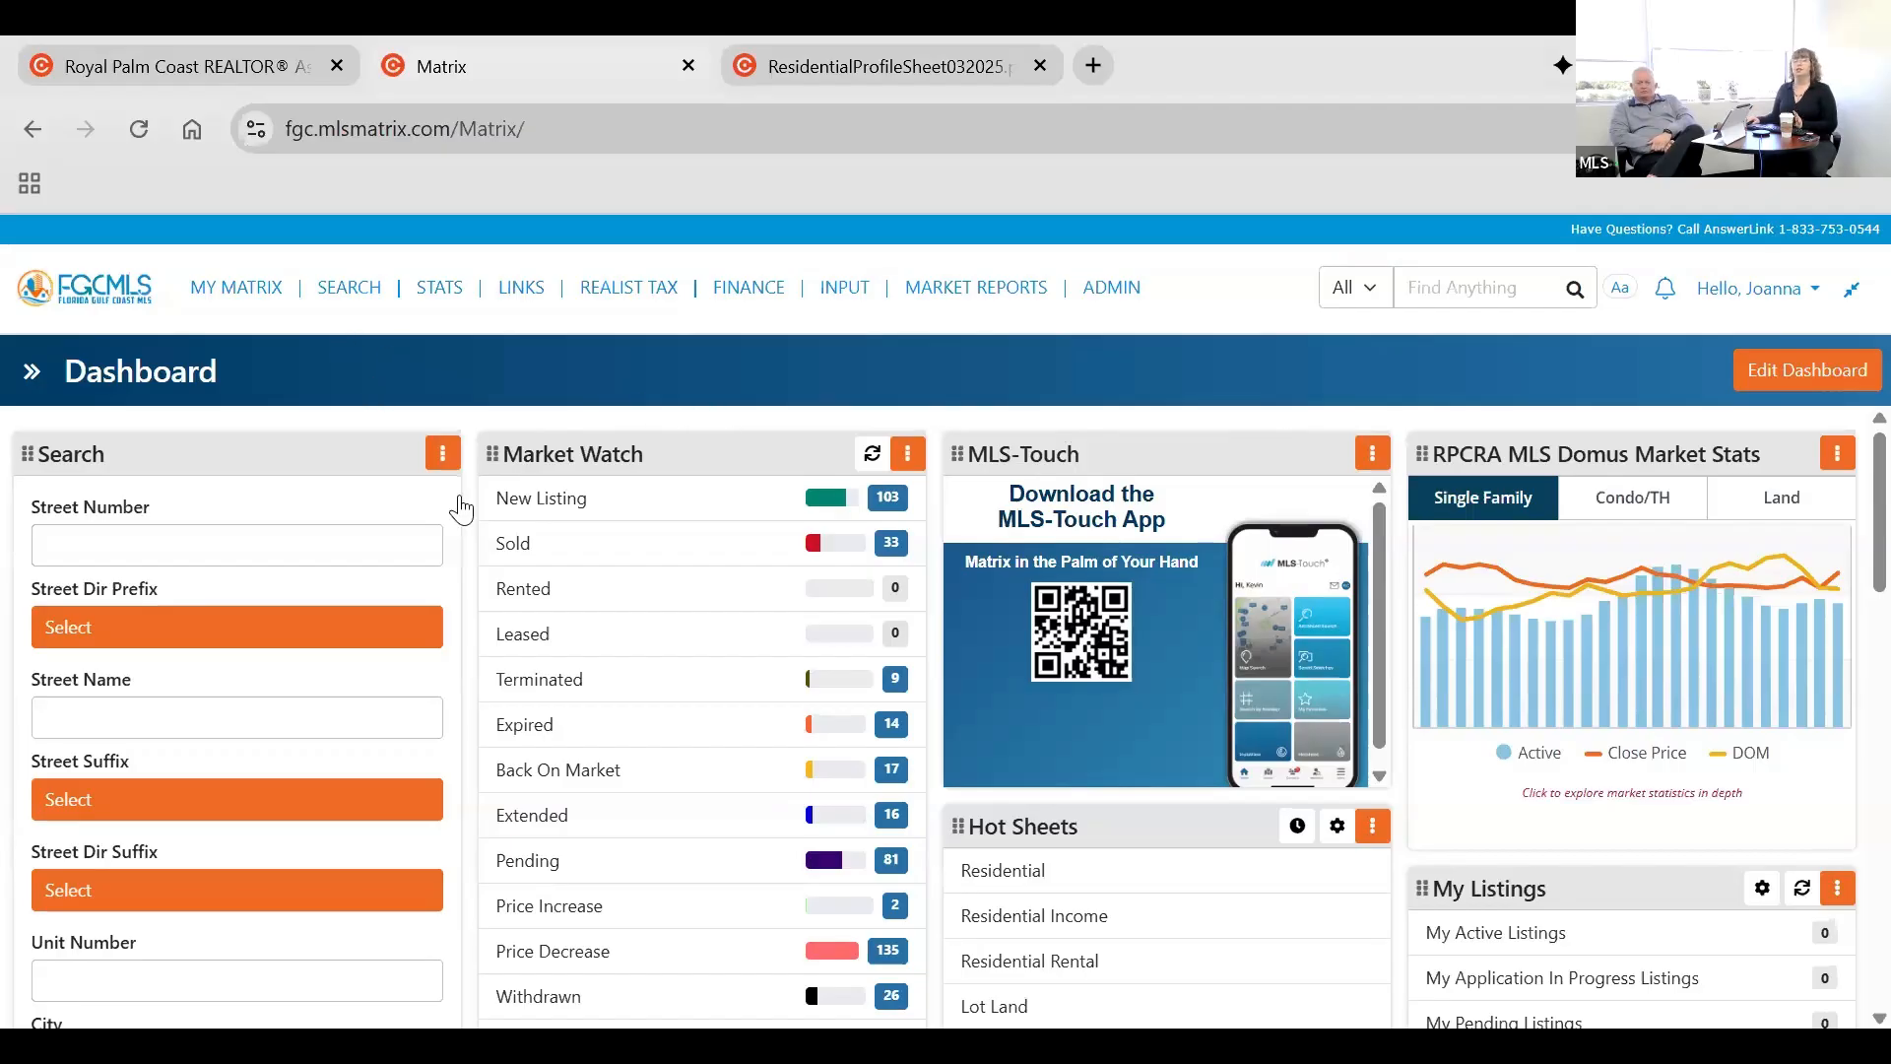
pyautogui.click(1432, 301)
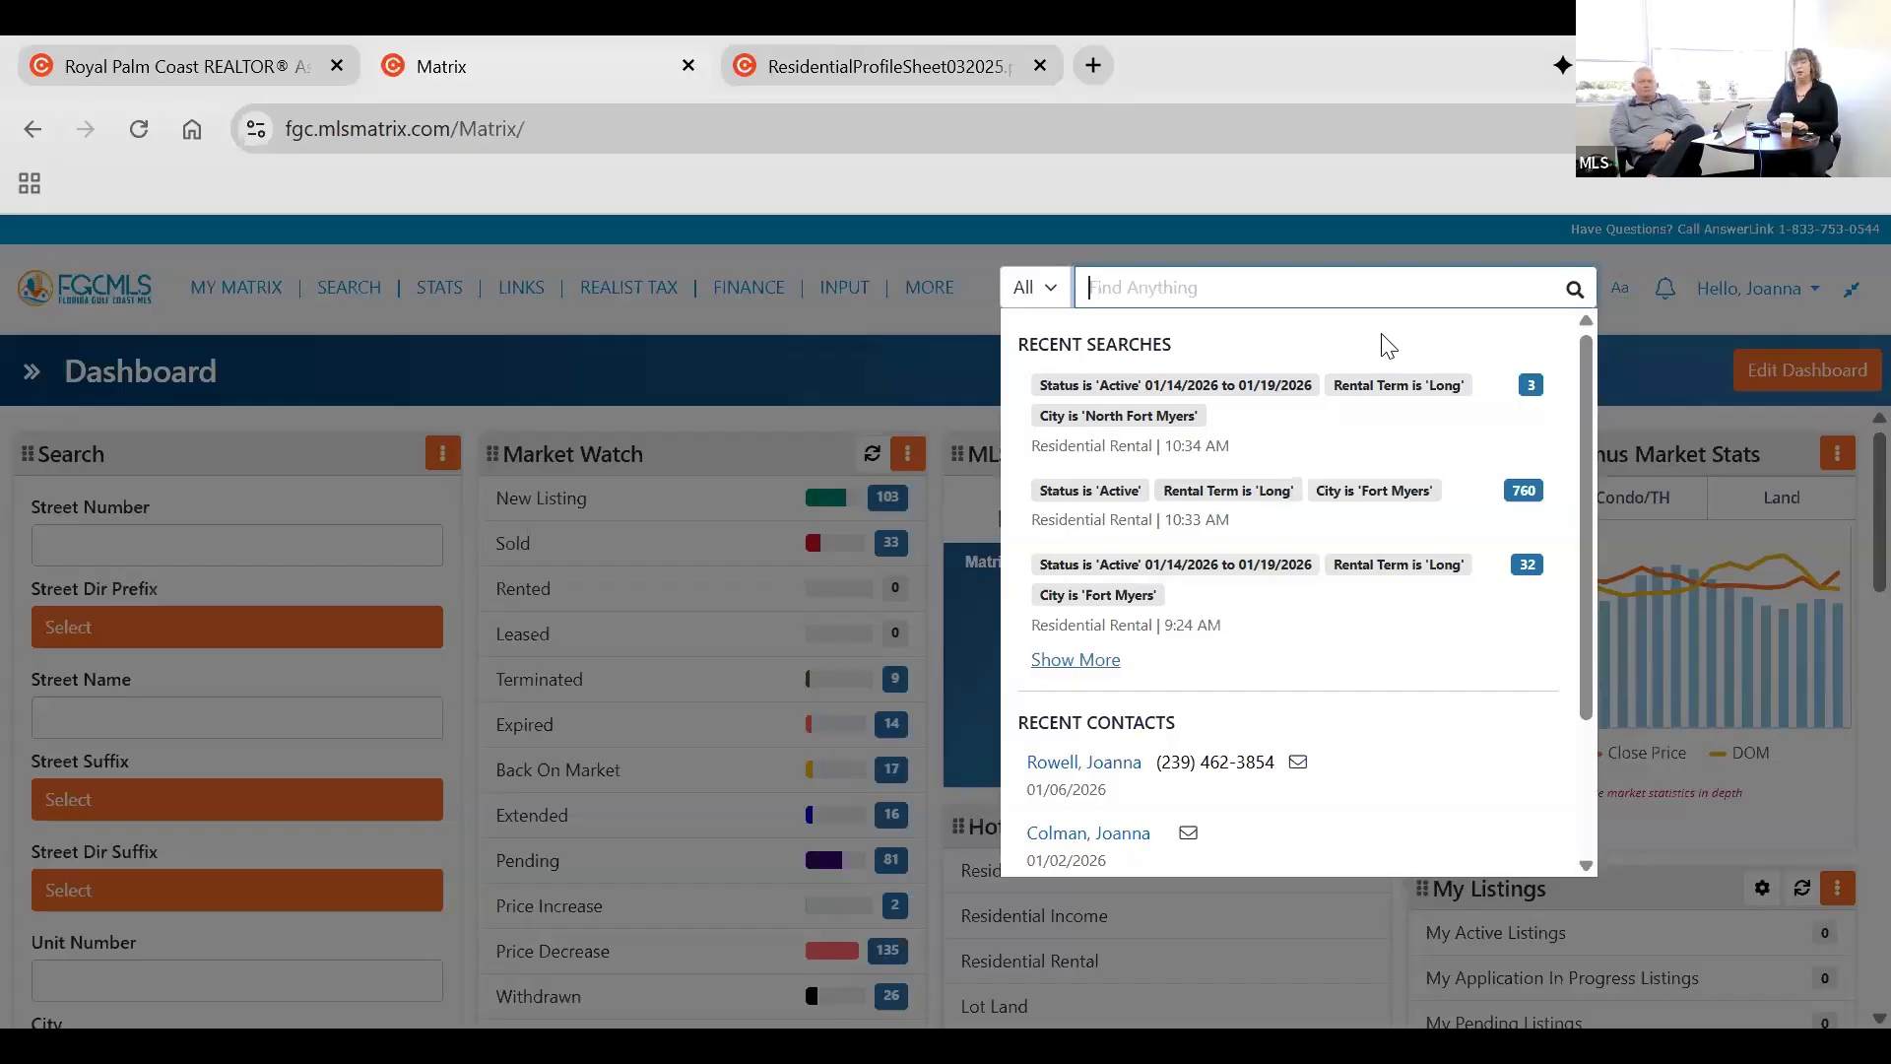
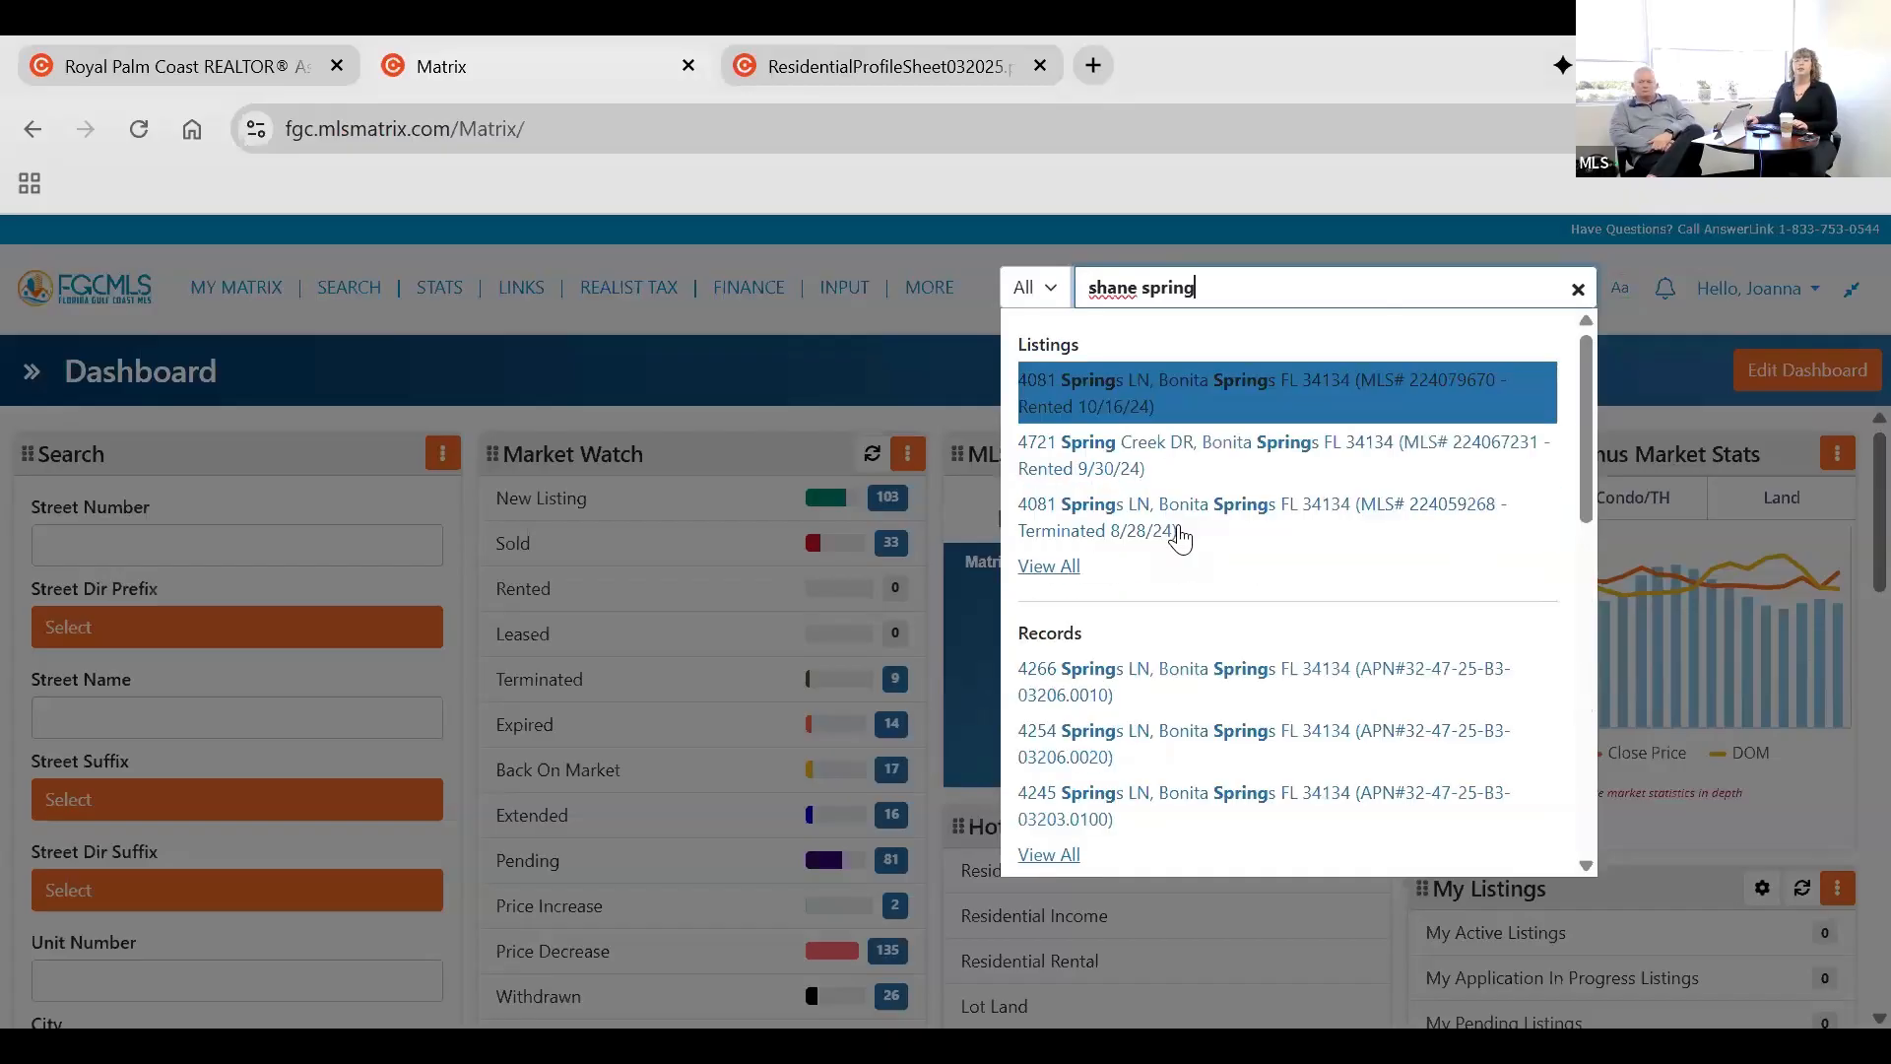
pyautogui.scroll(-3, 1174, 606)
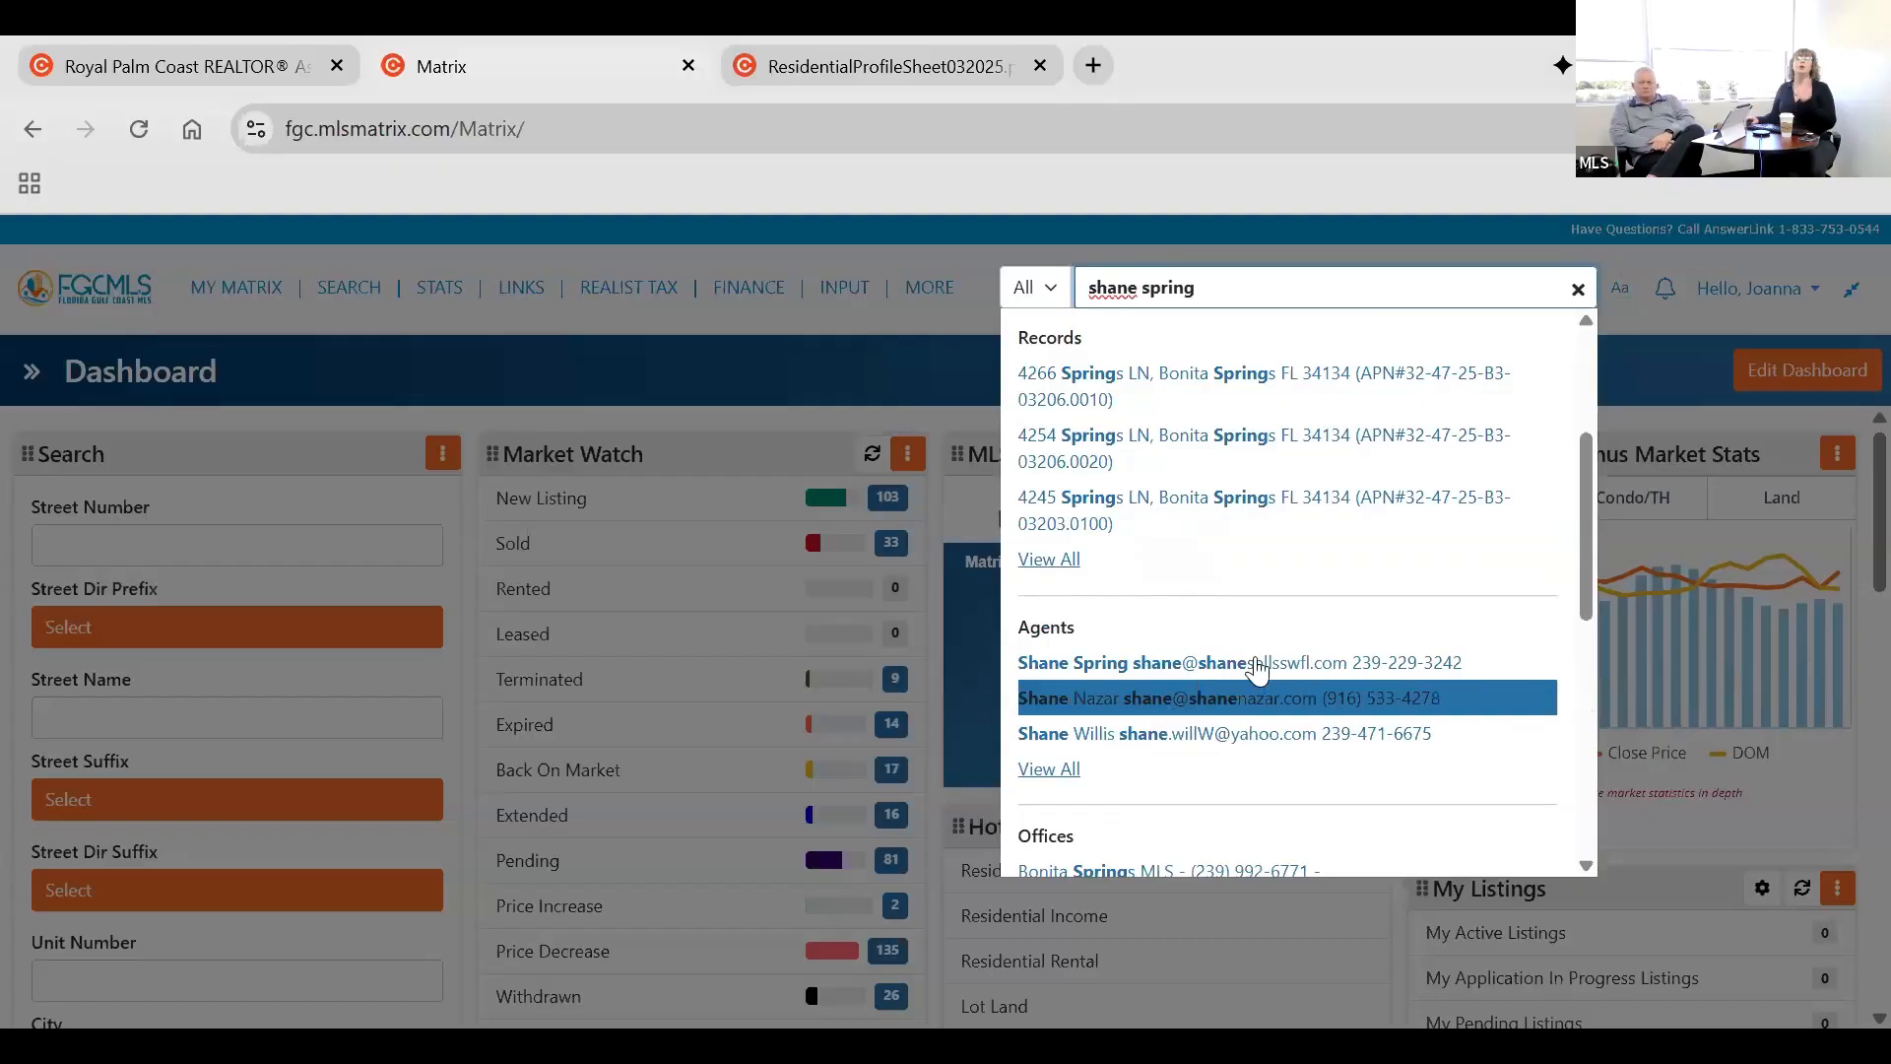
pyautogui.scroll(3, 1270, 625)
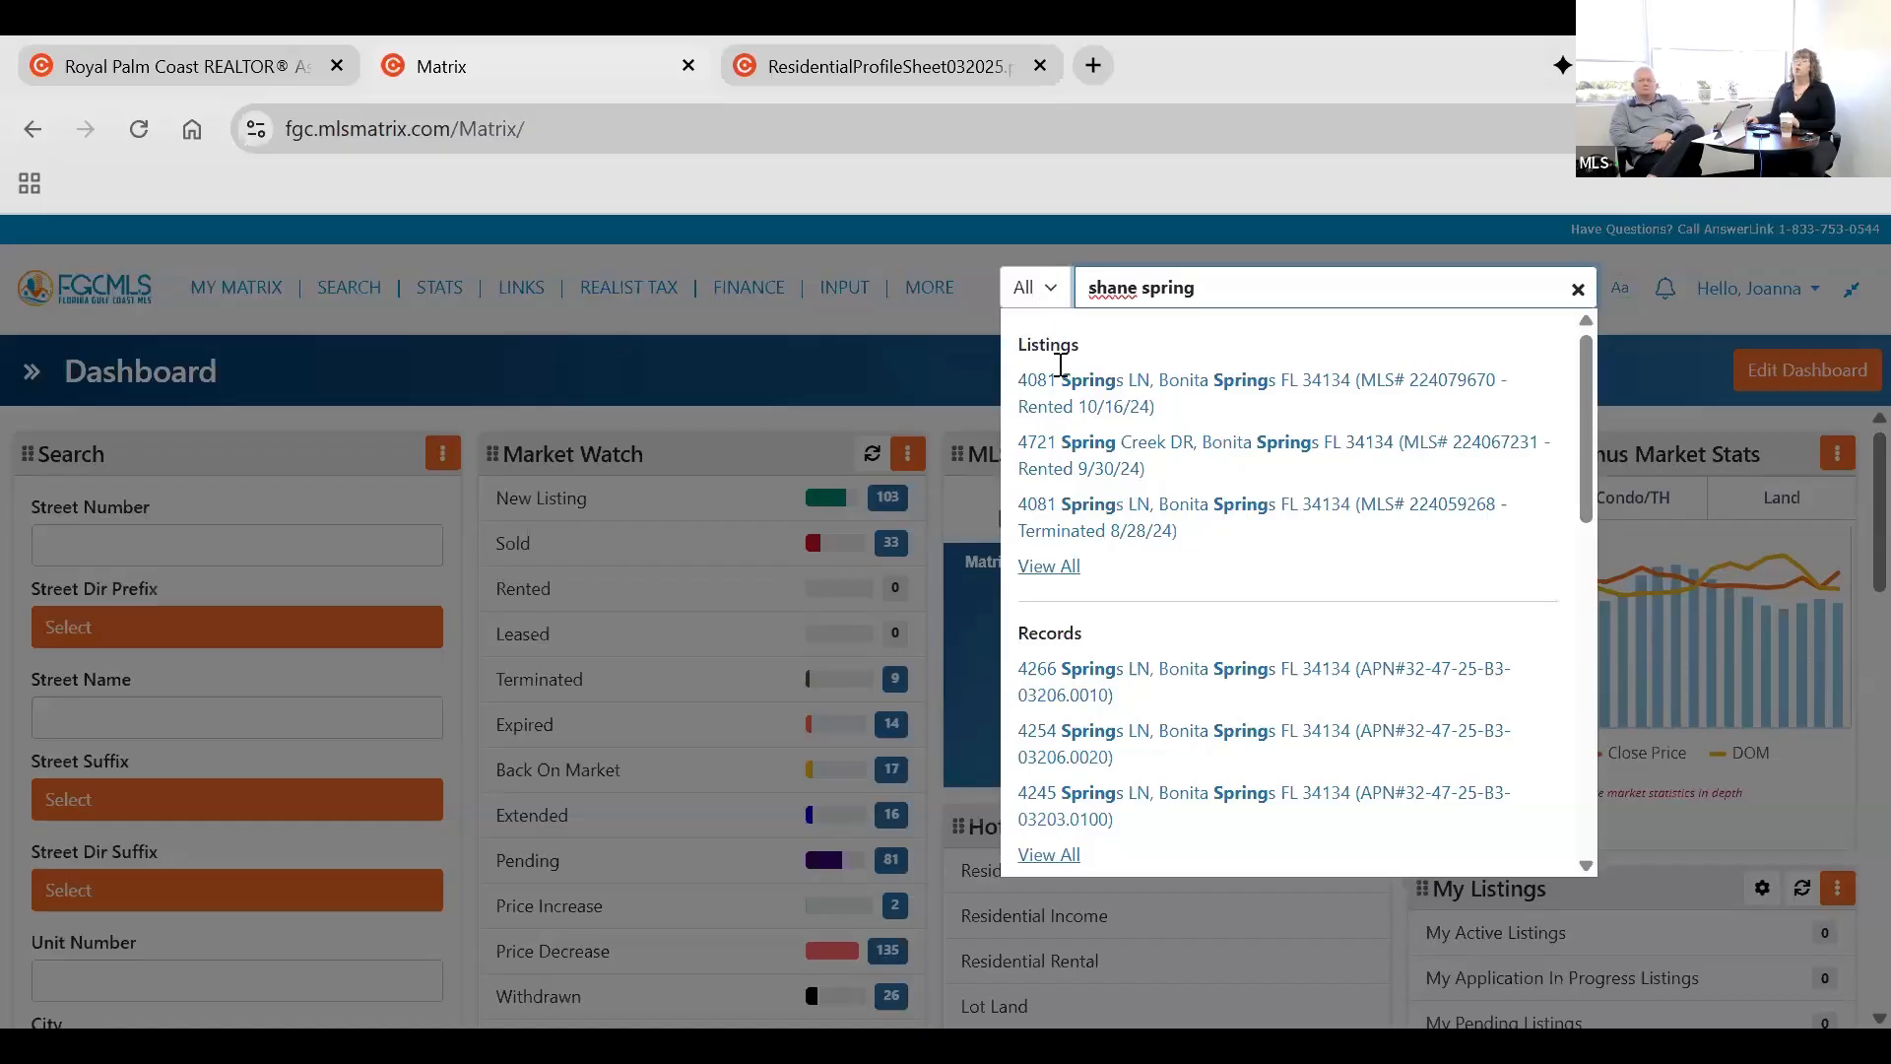
# Show the search box's category choices, keep All, and review the results down to the Agents and Offices sections.
pyautogui.click(1034, 287)
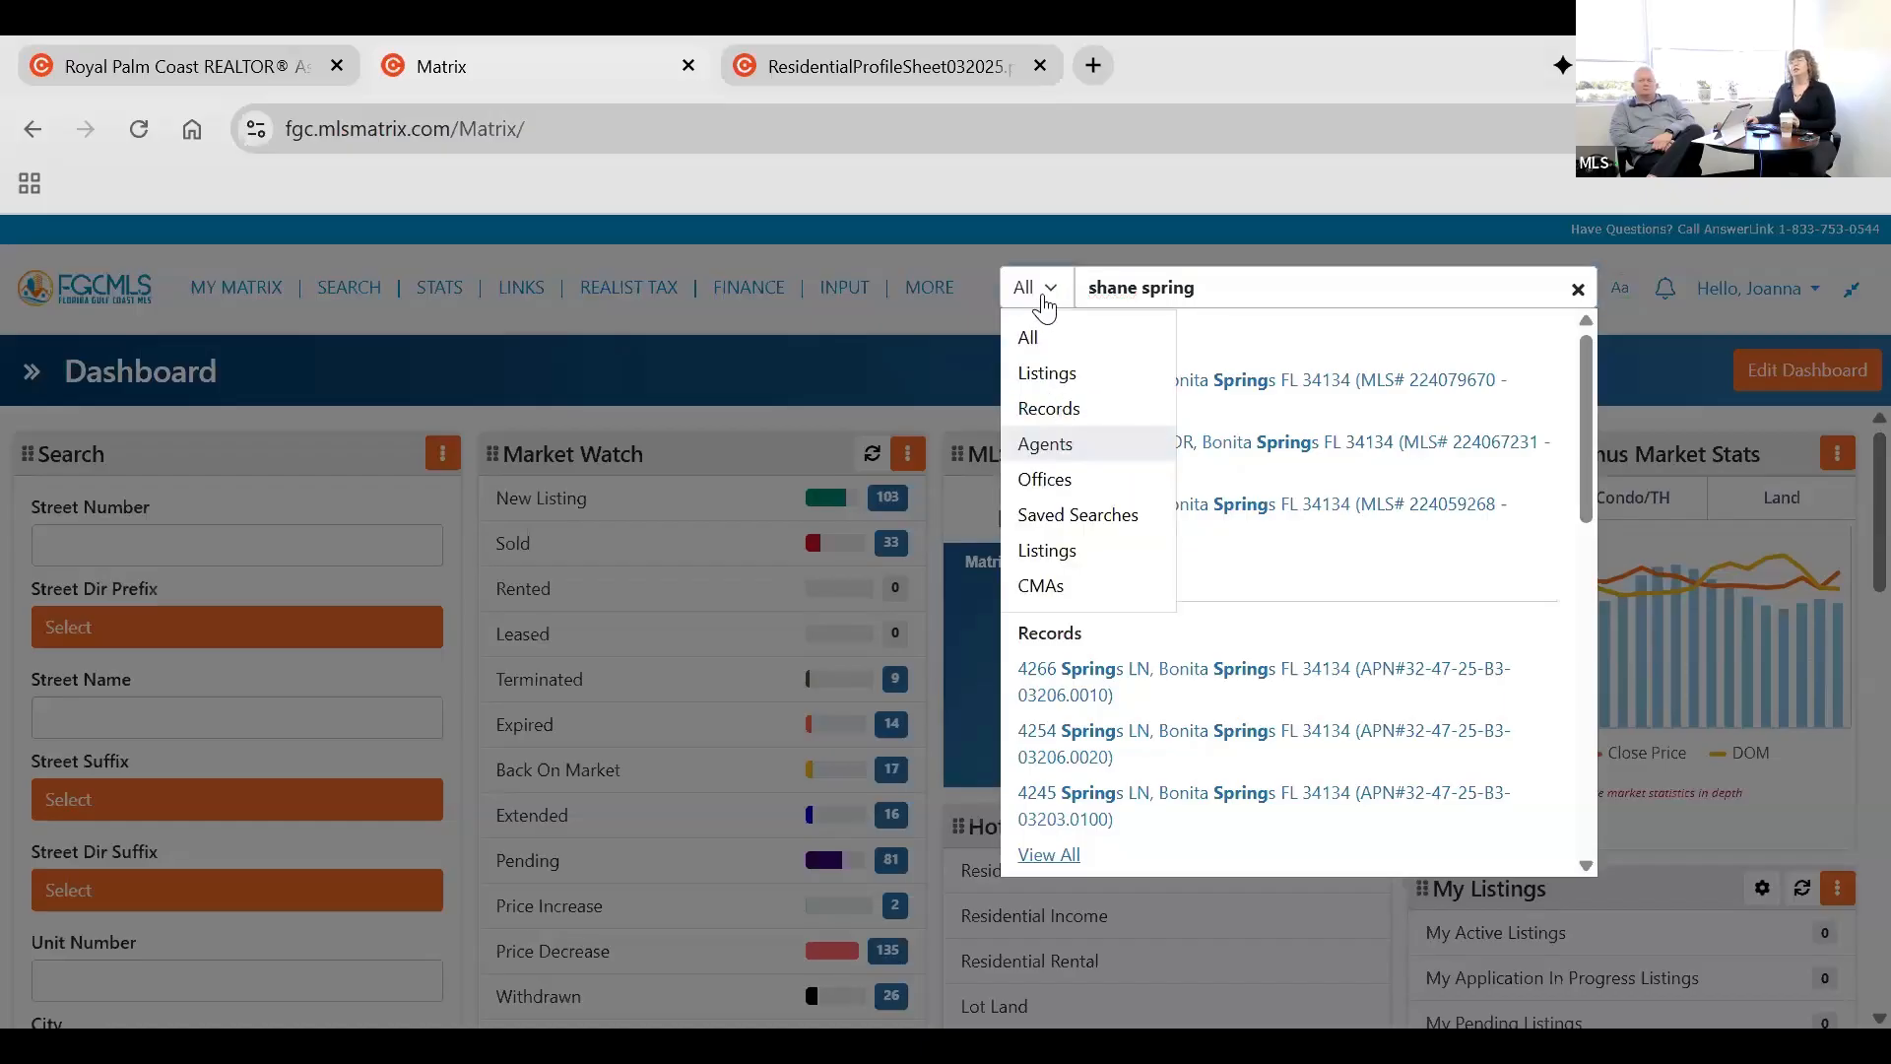
pyautogui.click(1133, 337)
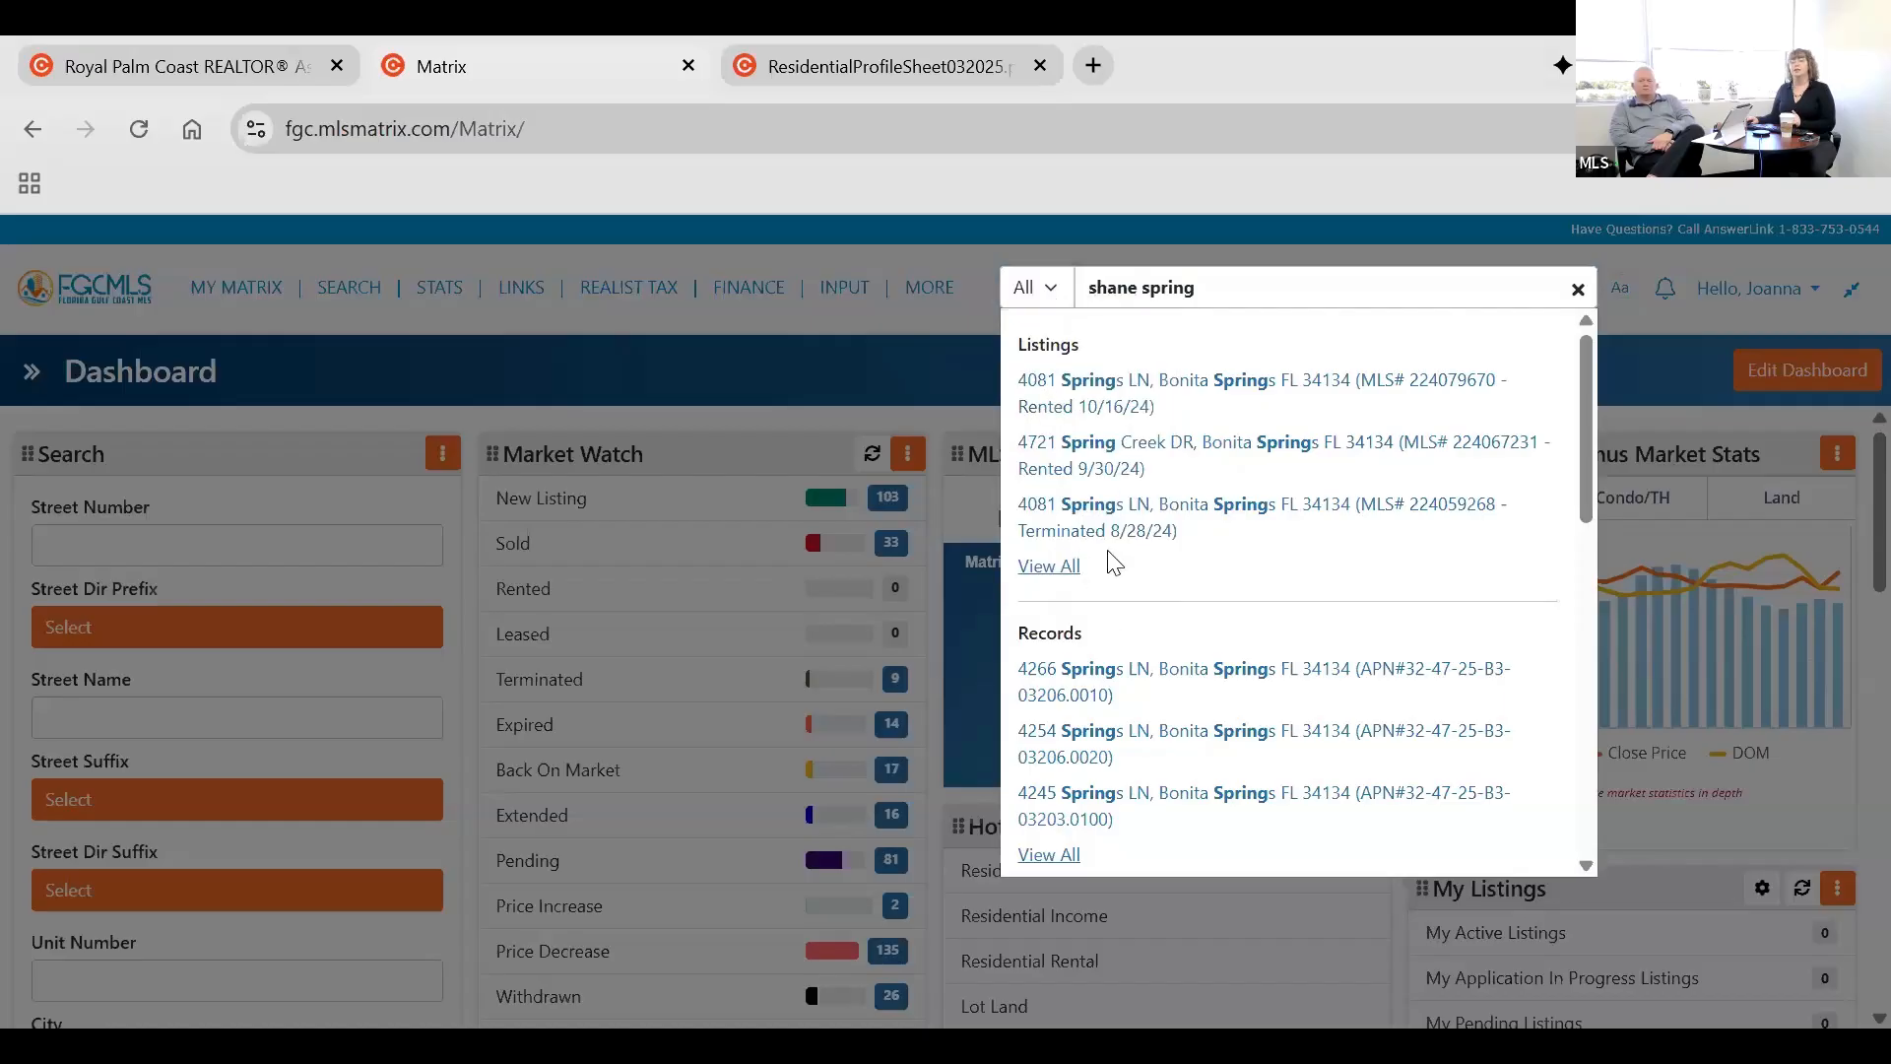
pyautogui.scroll(-1, 1152, 680)
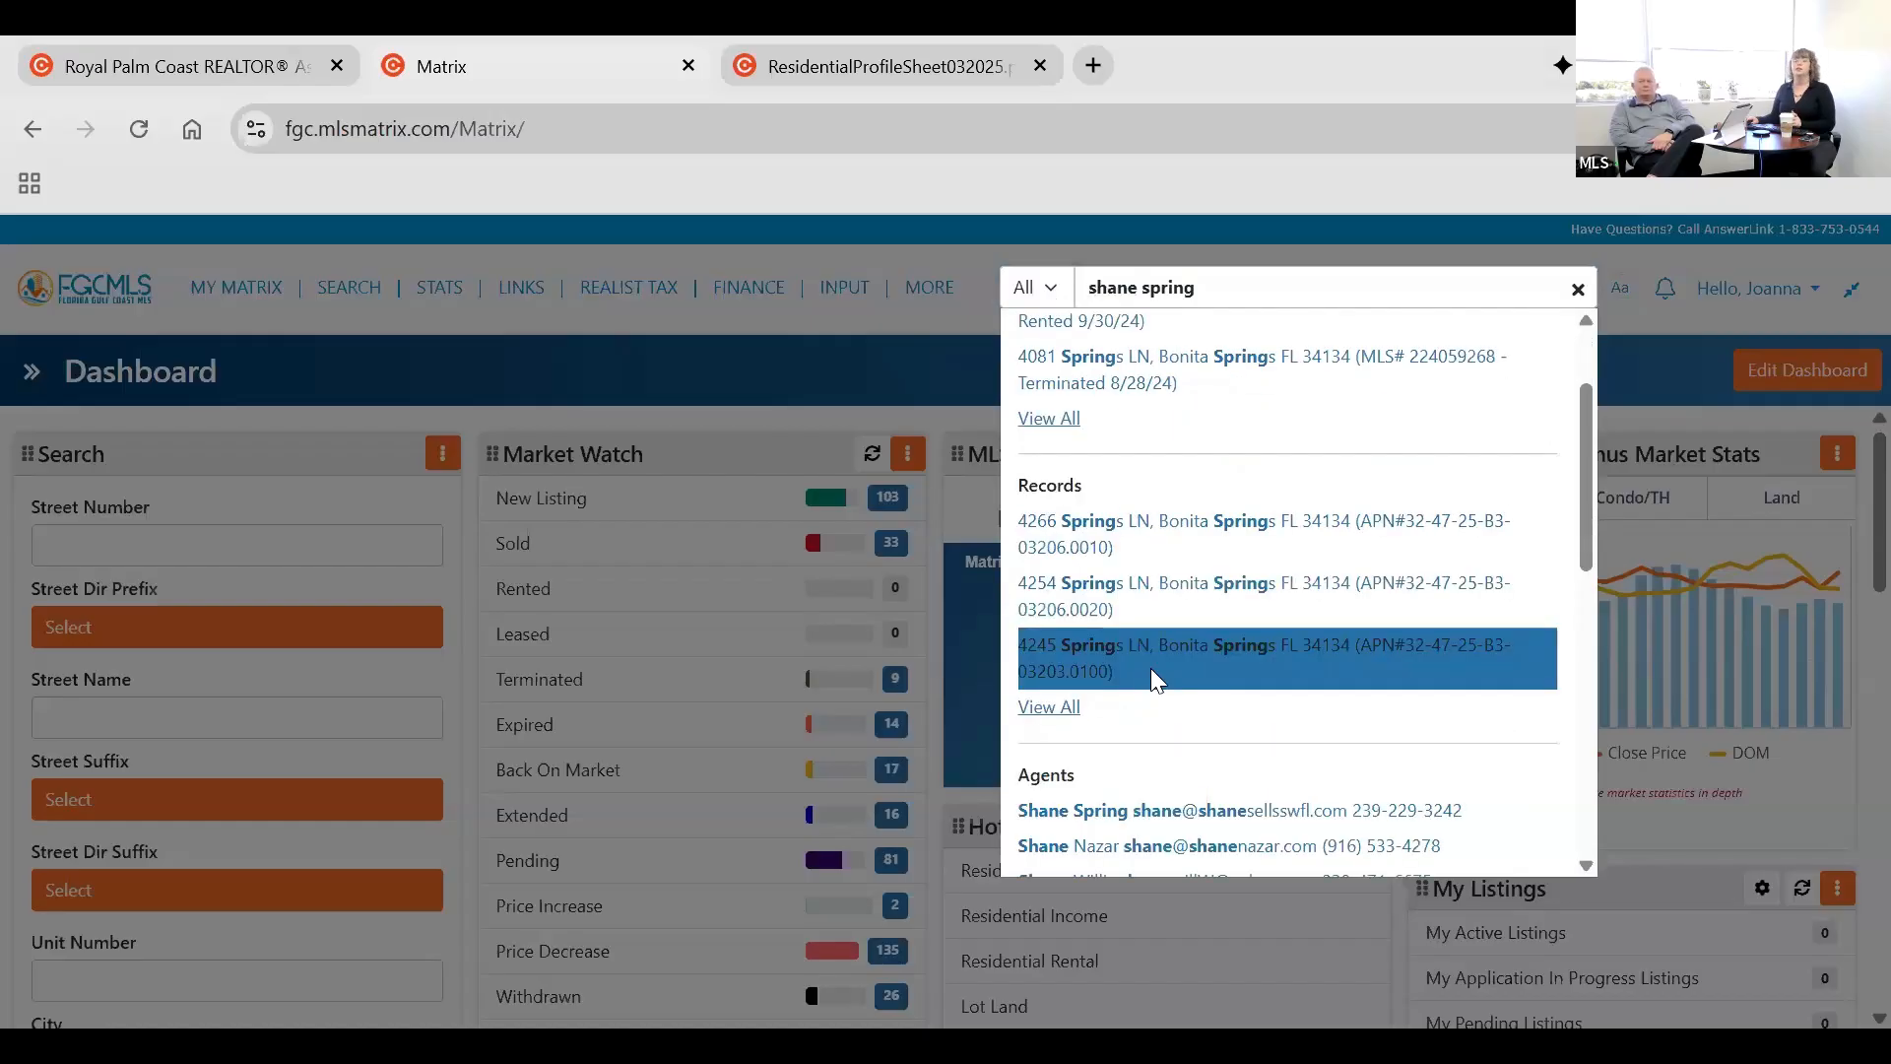
pyautogui.scroll(-2, 1157, 679)
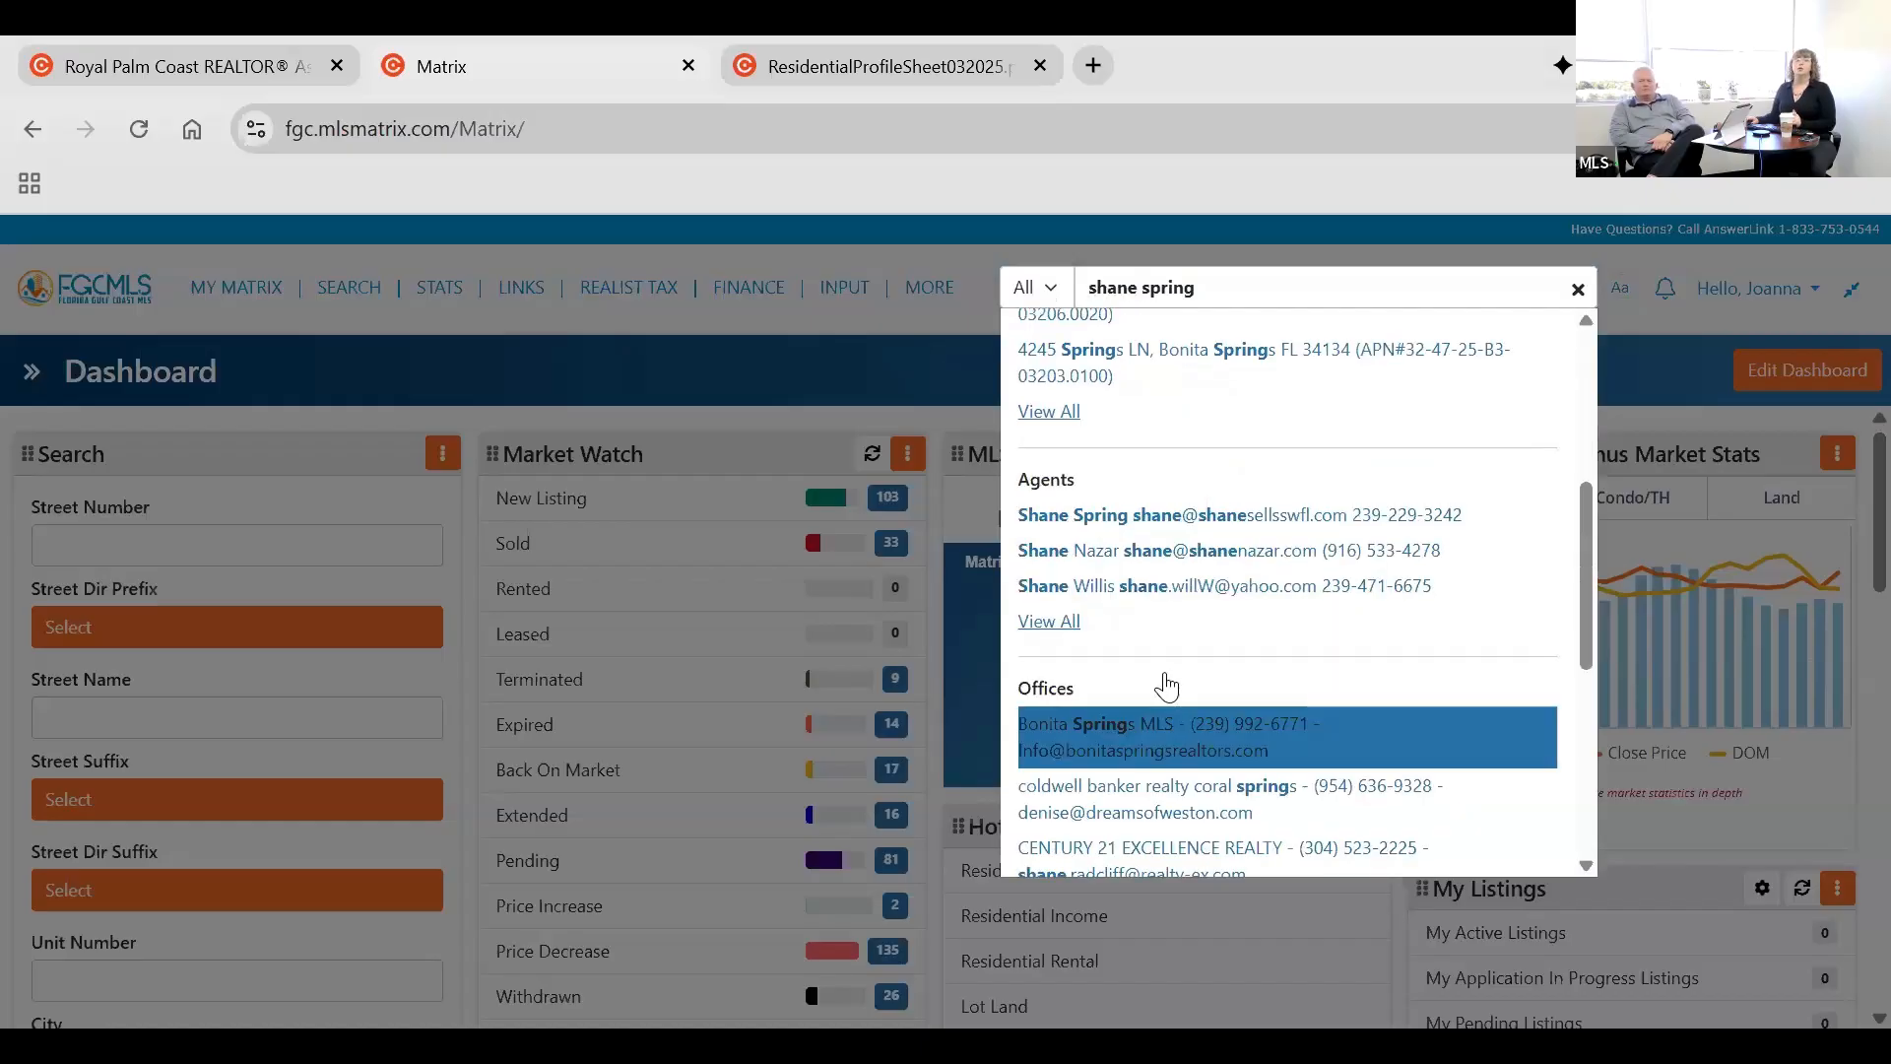
# Close the results, clear the agent search, and view the recent searches and contacts before returning to the dashboard.
pyautogui.click(860, 387)
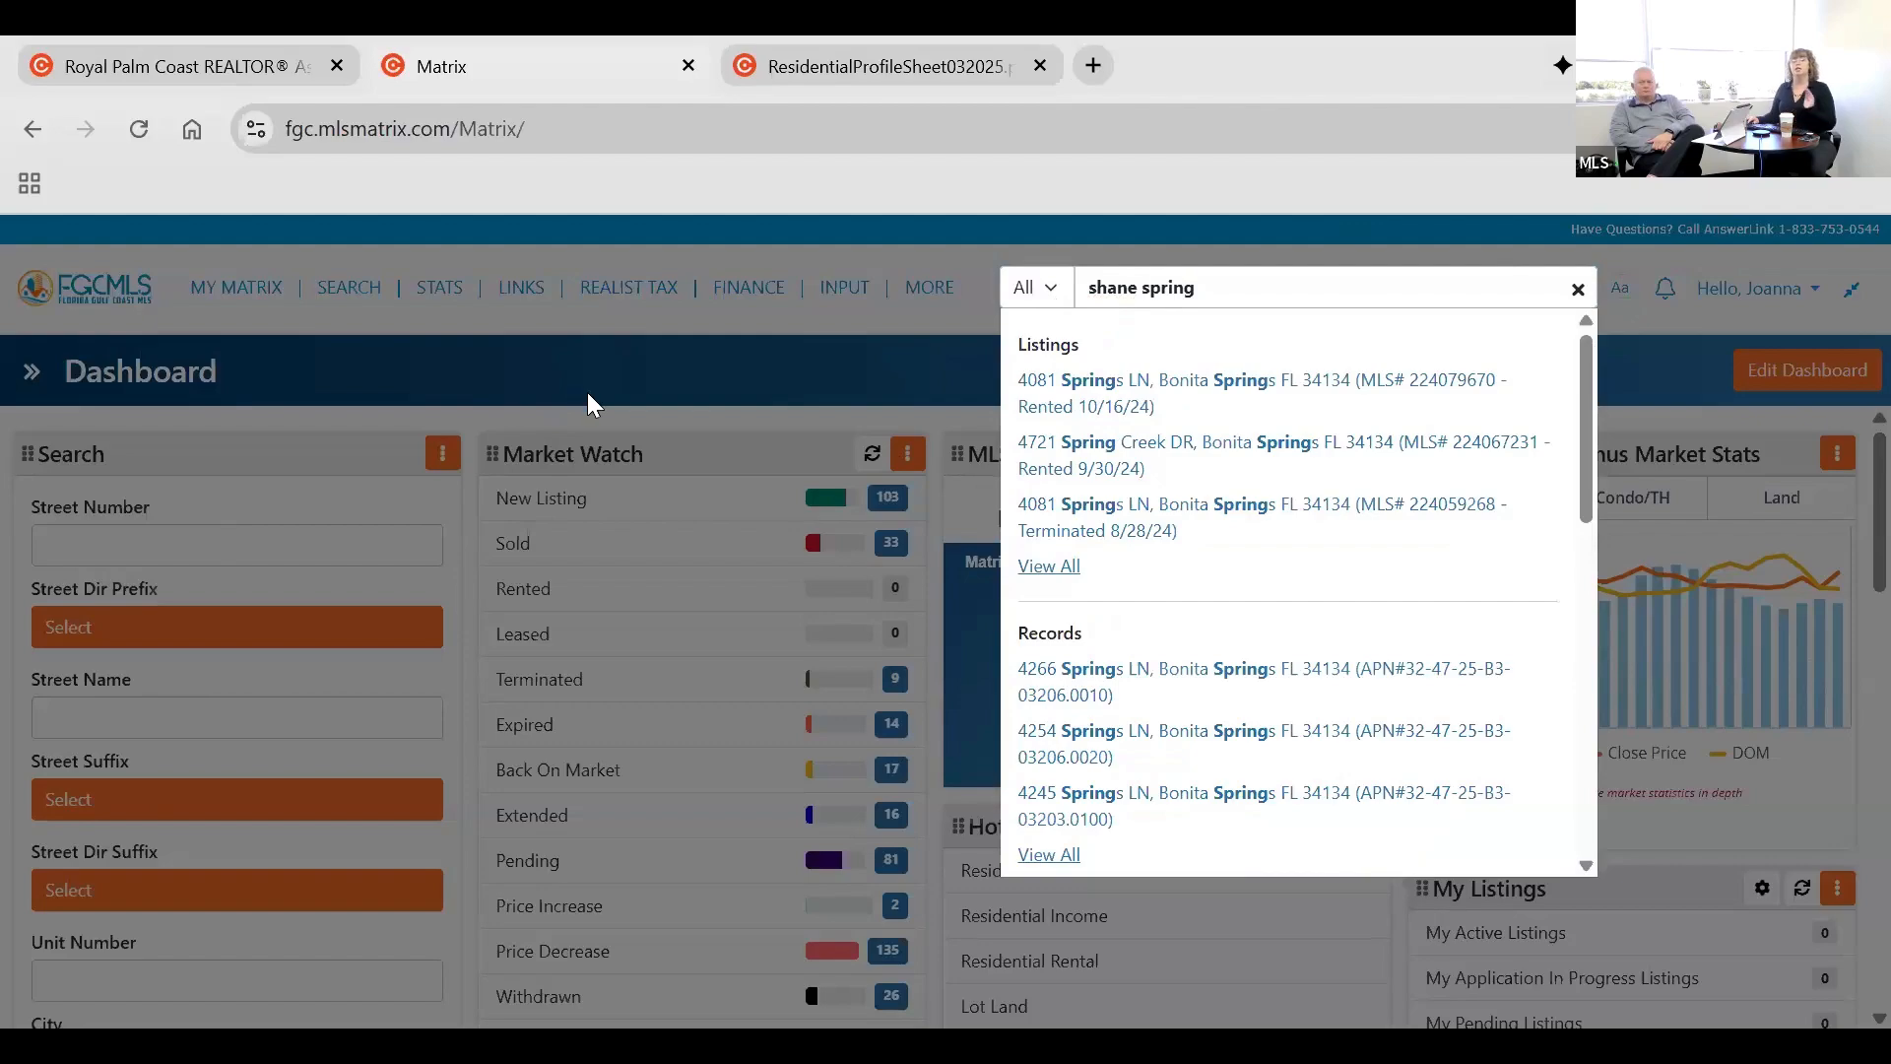
pyautogui.click(663, 418)
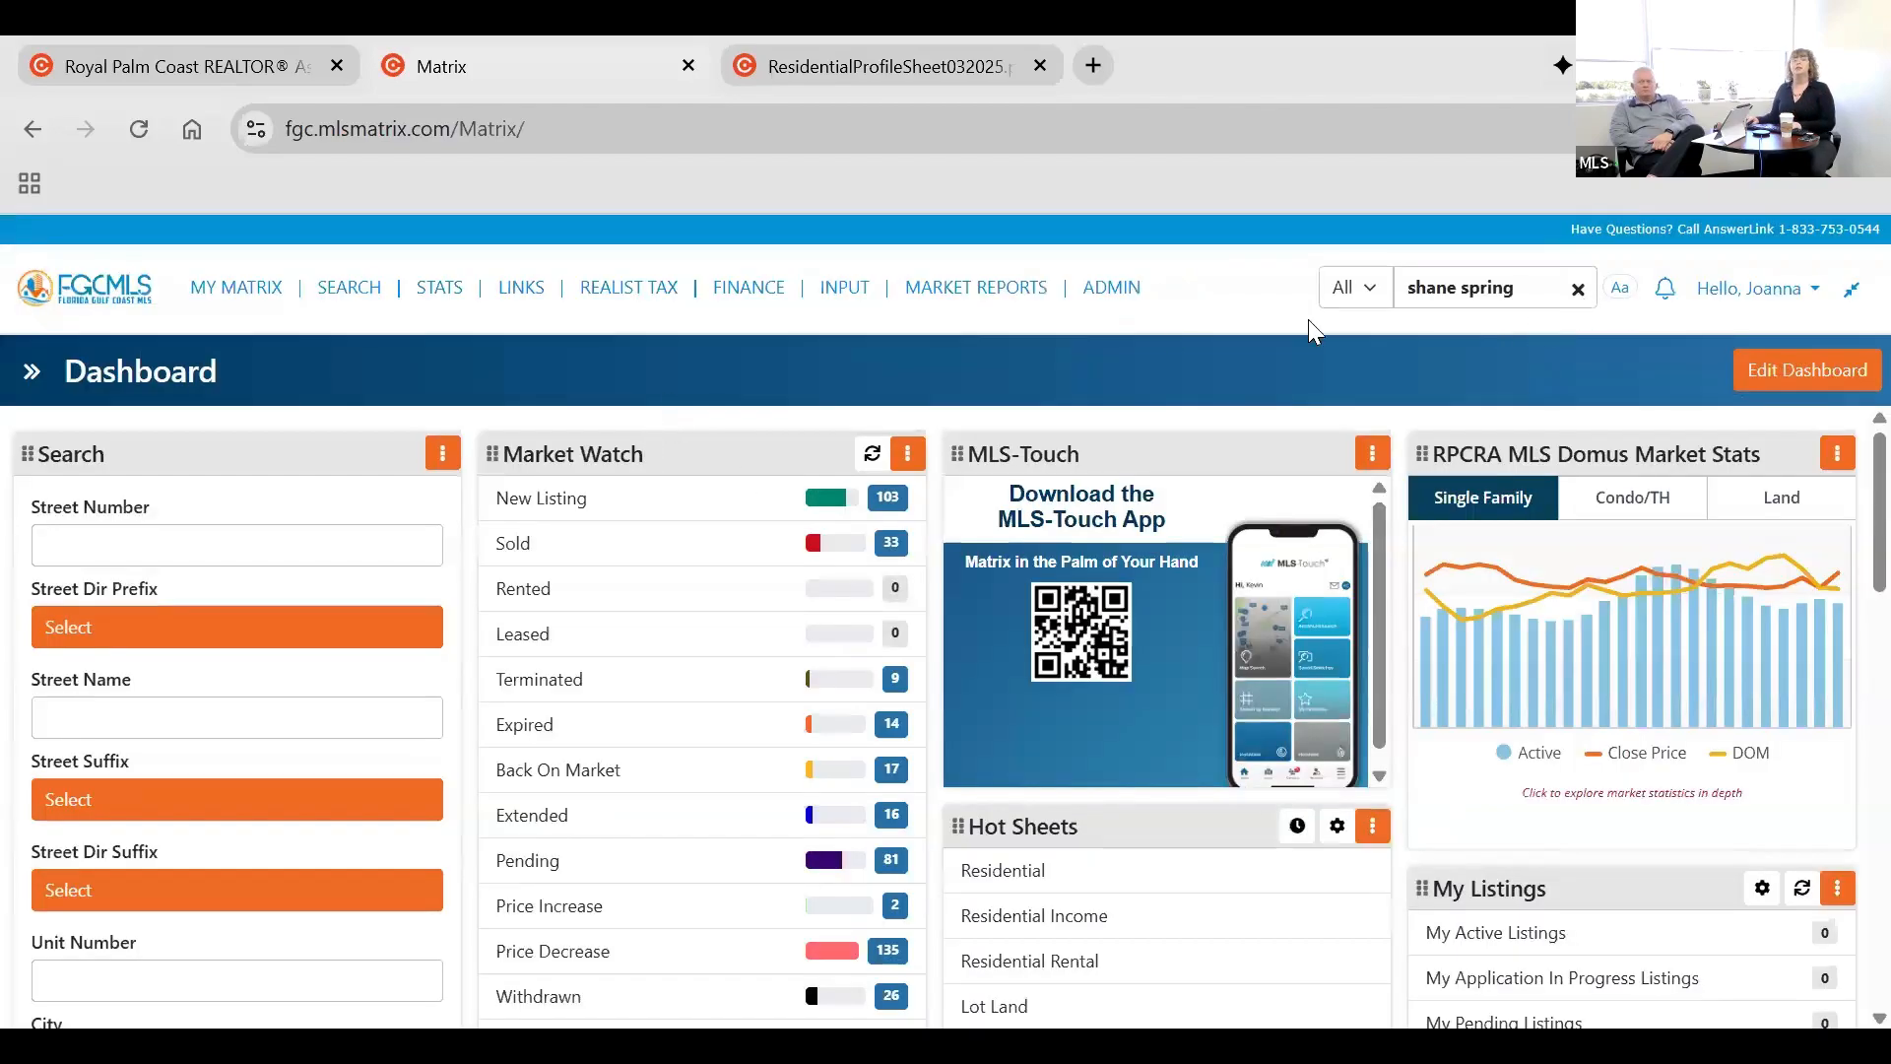
pyautogui.click(1310, 291)
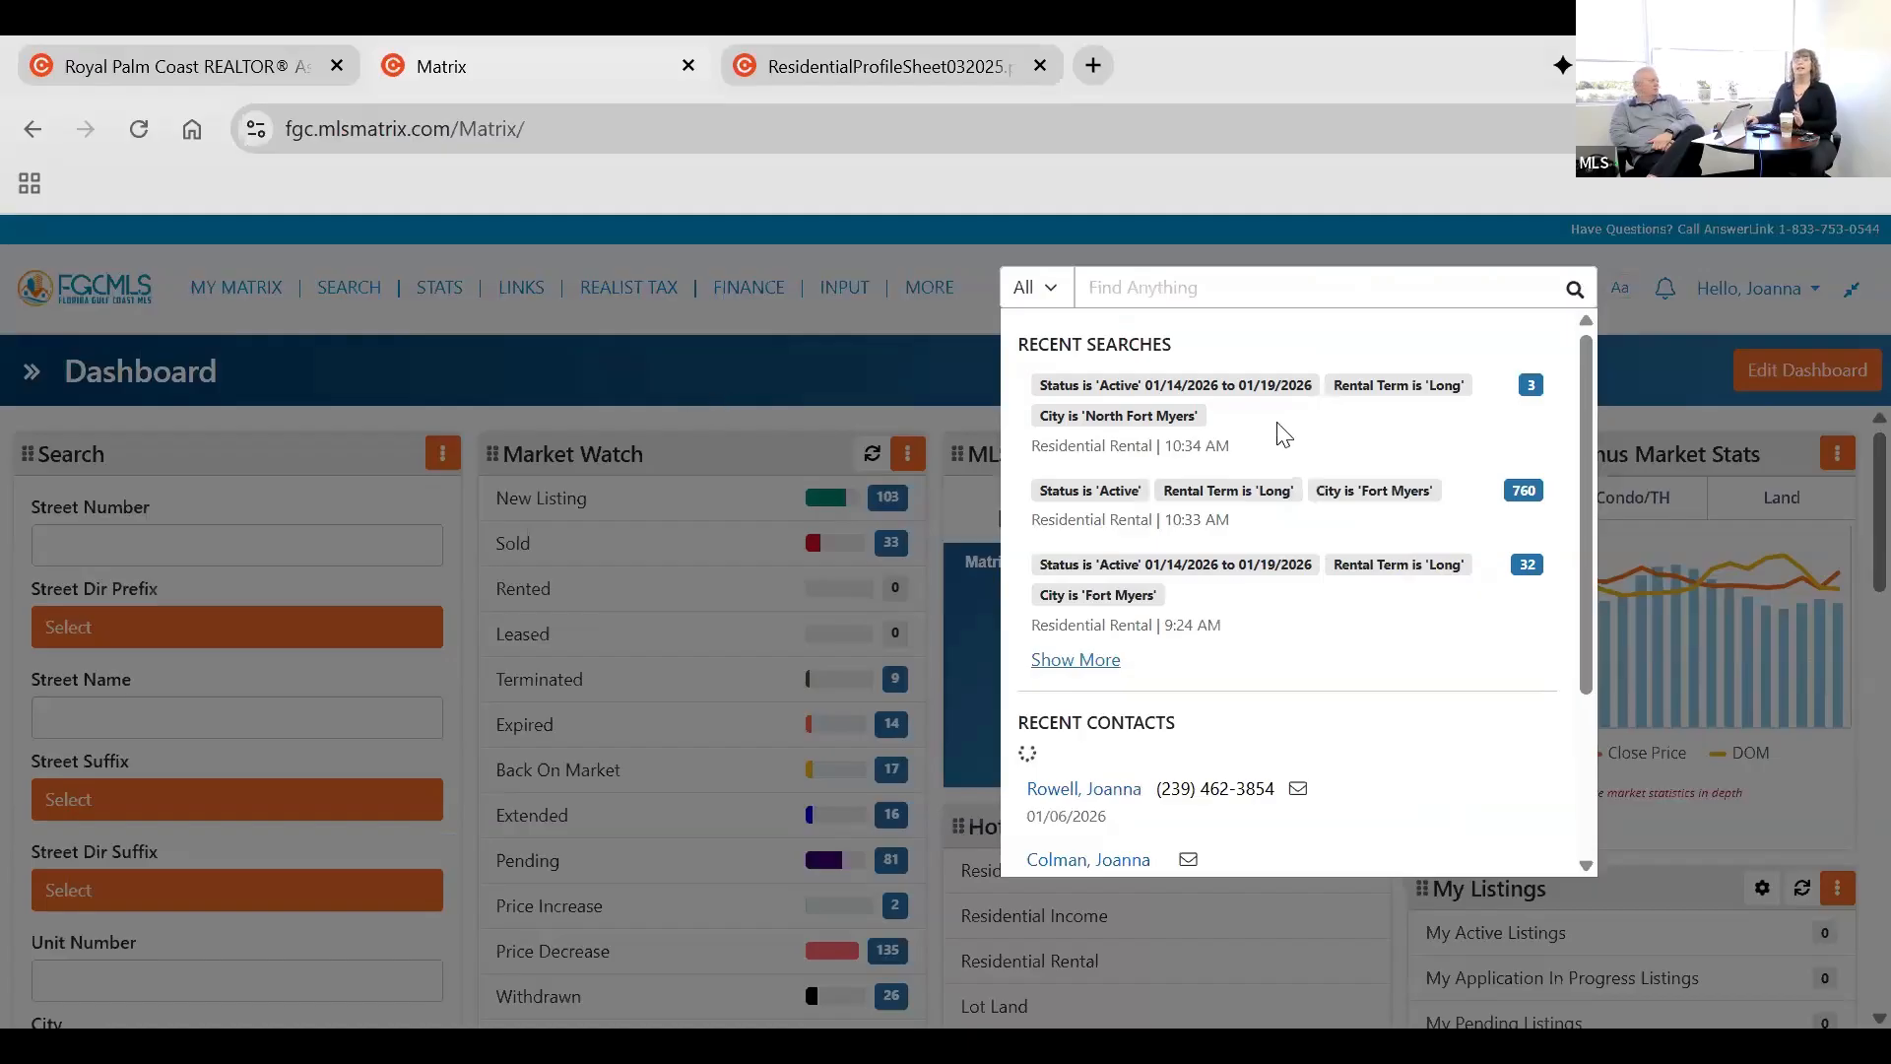
pyautogui.click(1249, 408)
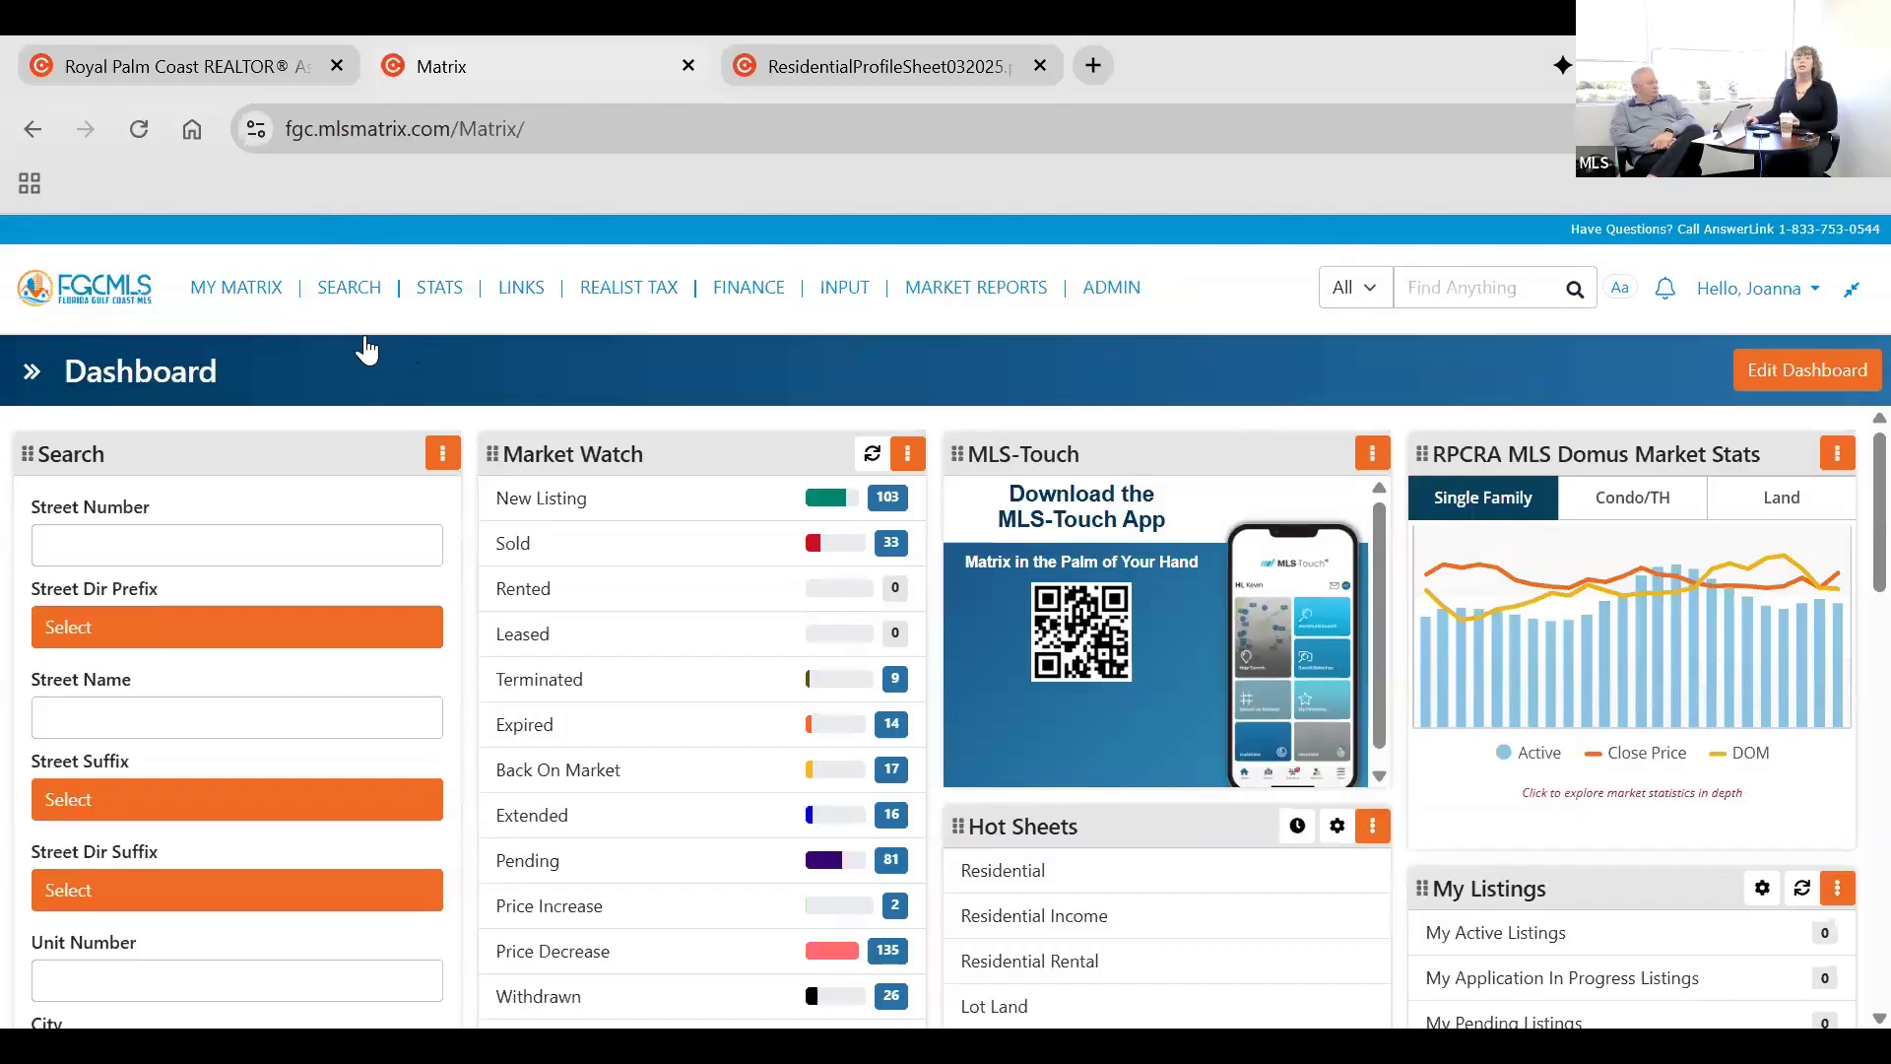
# Open the classic Residential search form, look over its criteria, and switch to the new search.
pyautogui.click(349, 287)
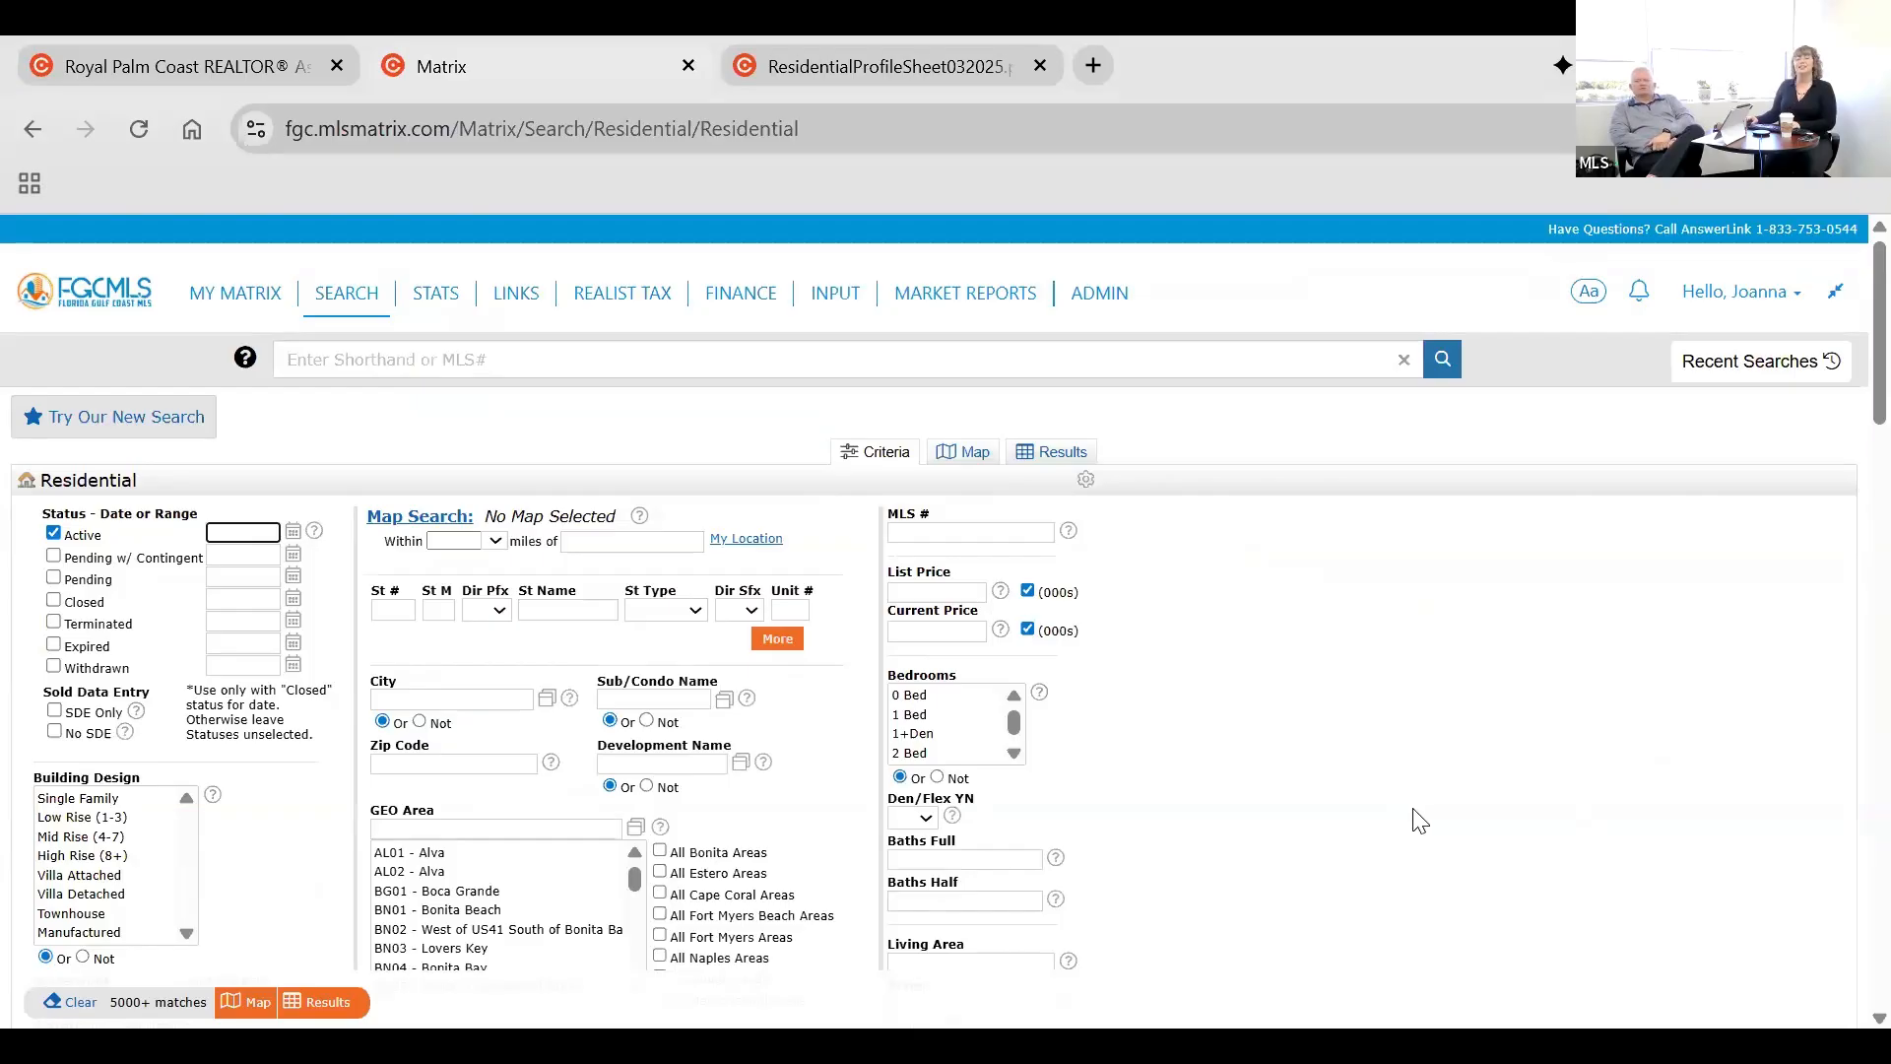
pyautogui.scroll(-3, 1418, 820)
pyautogui.scroll(3, 1389, 818)
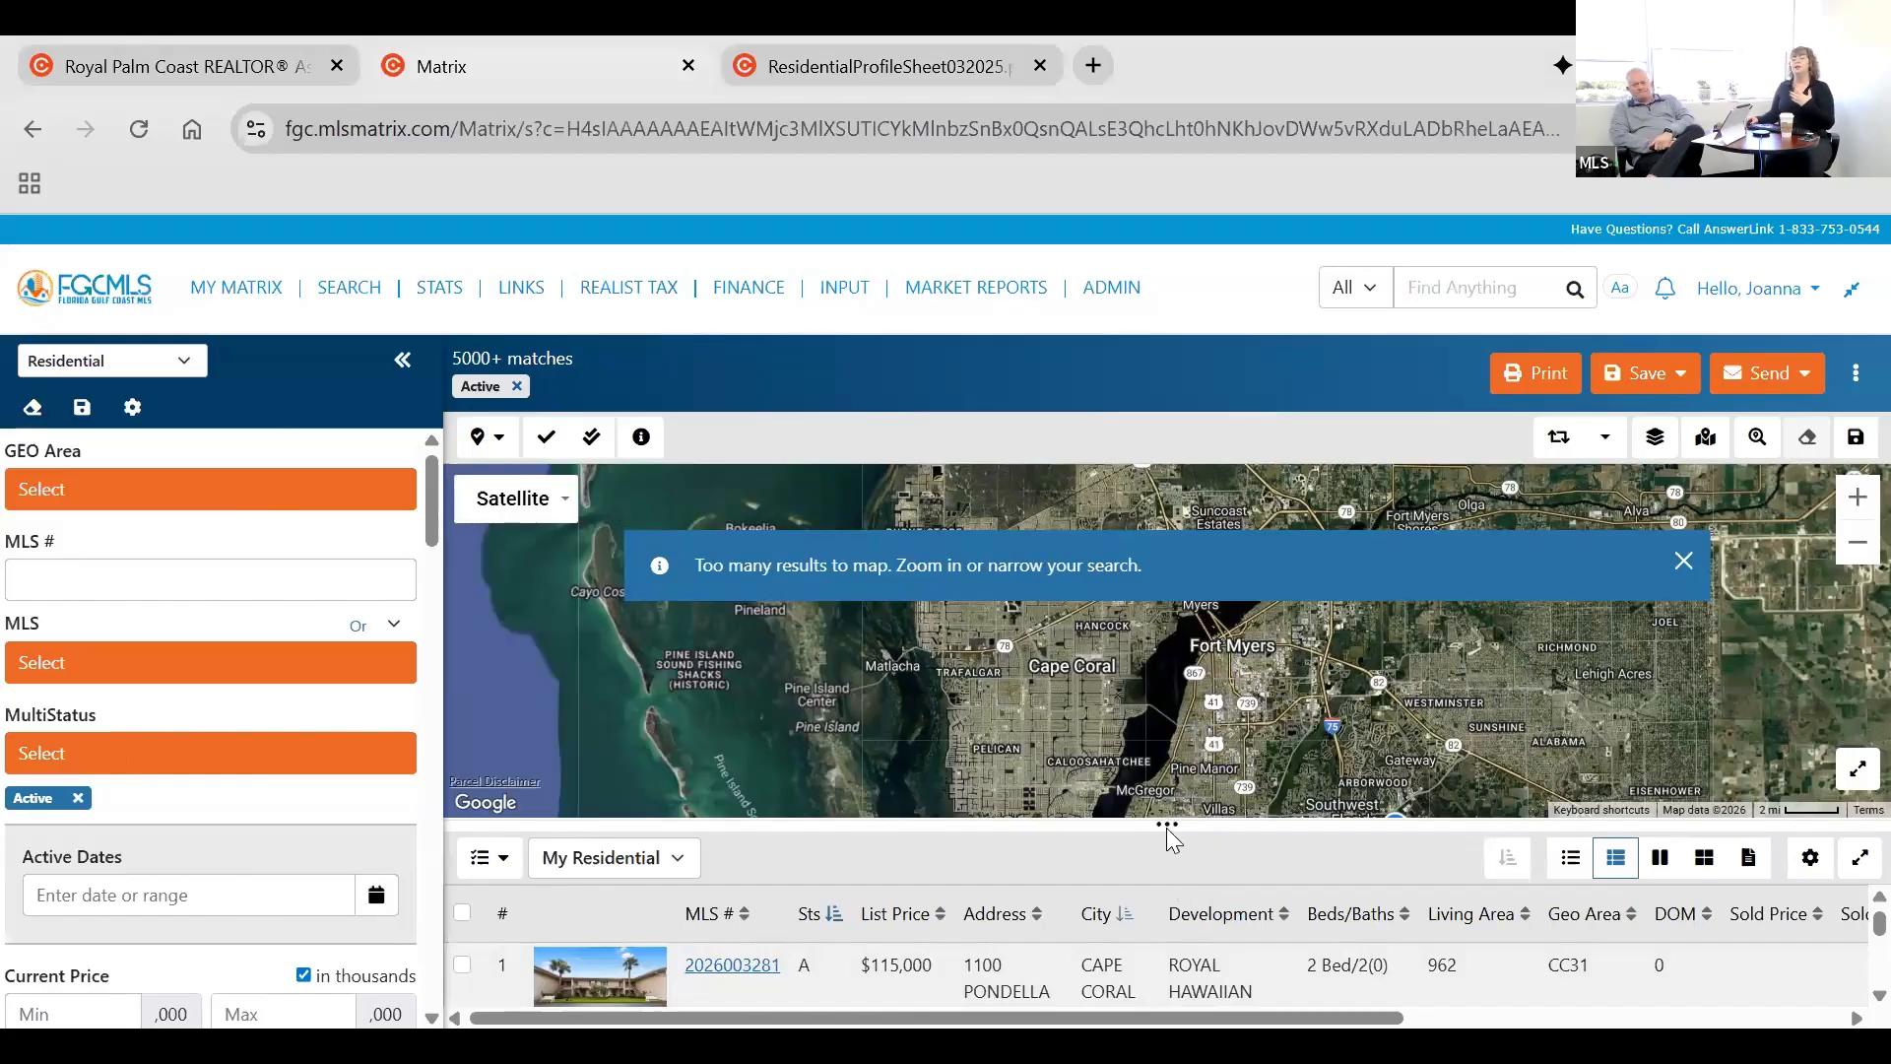
# Shrink the map to enlarge the results list, and restore the divider to about its original height.
pyautogui.moveTo(1173, 837); pyautogui.dragTo(1212, 522)
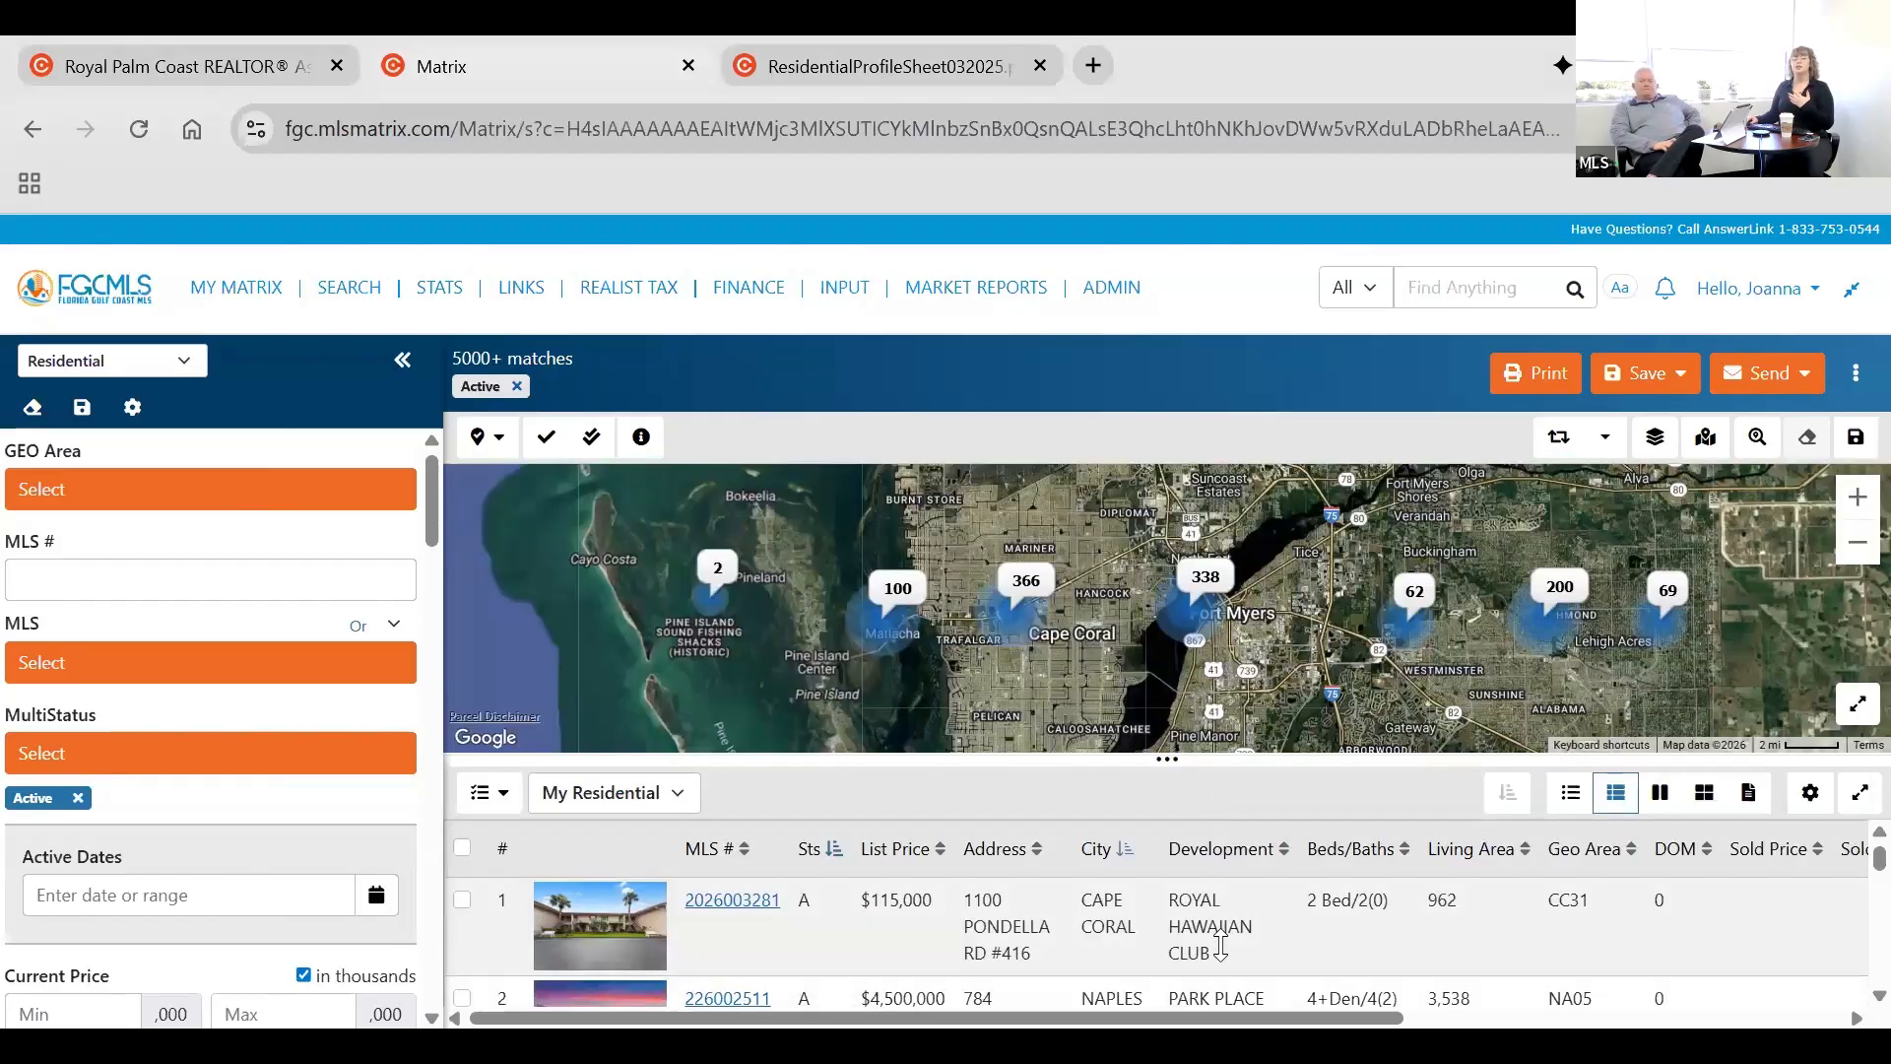
pyautogui.moveTo(1221, 946); pyautogui.dragTo(1272, 579)
pyautogui.moveTo(1283, 793); pyautogui.dragTo(1285, 794)
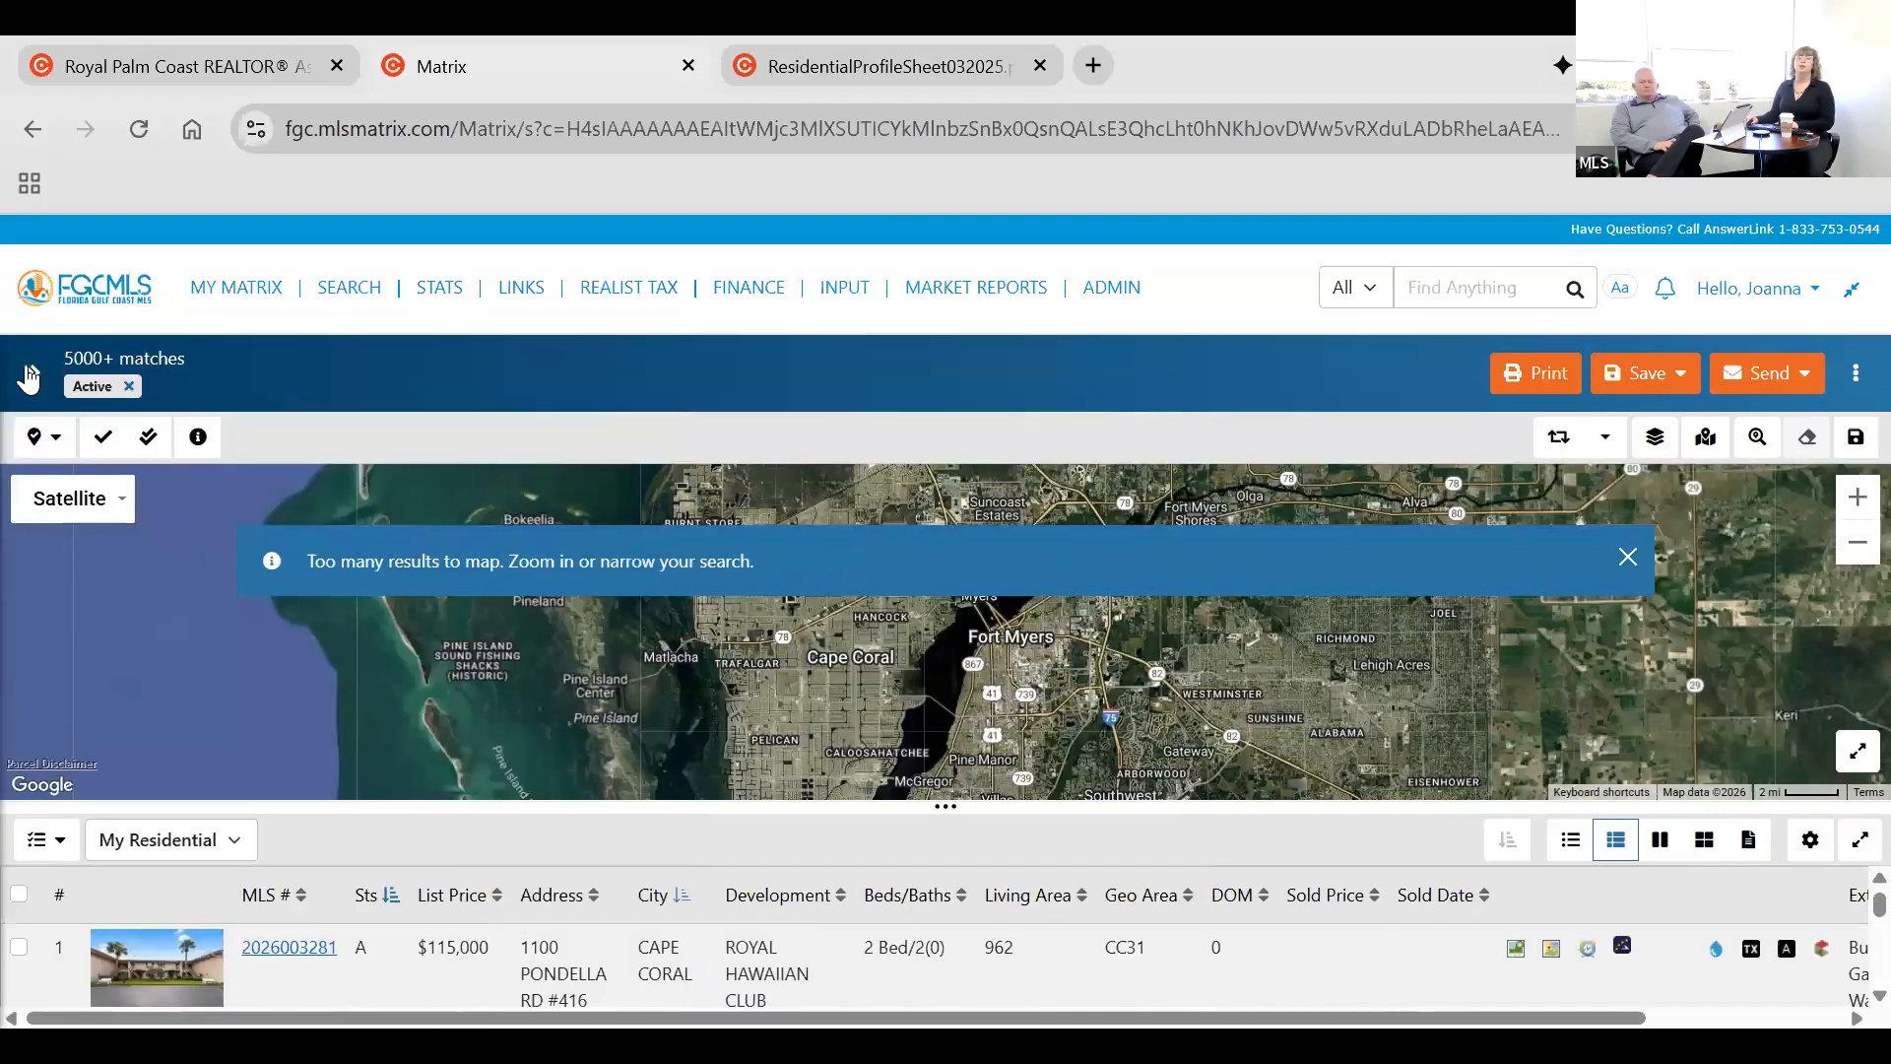
# Expand the collapsed search criteria and view the available search types, keeping Residential.
pyautogui.click(28, 377)
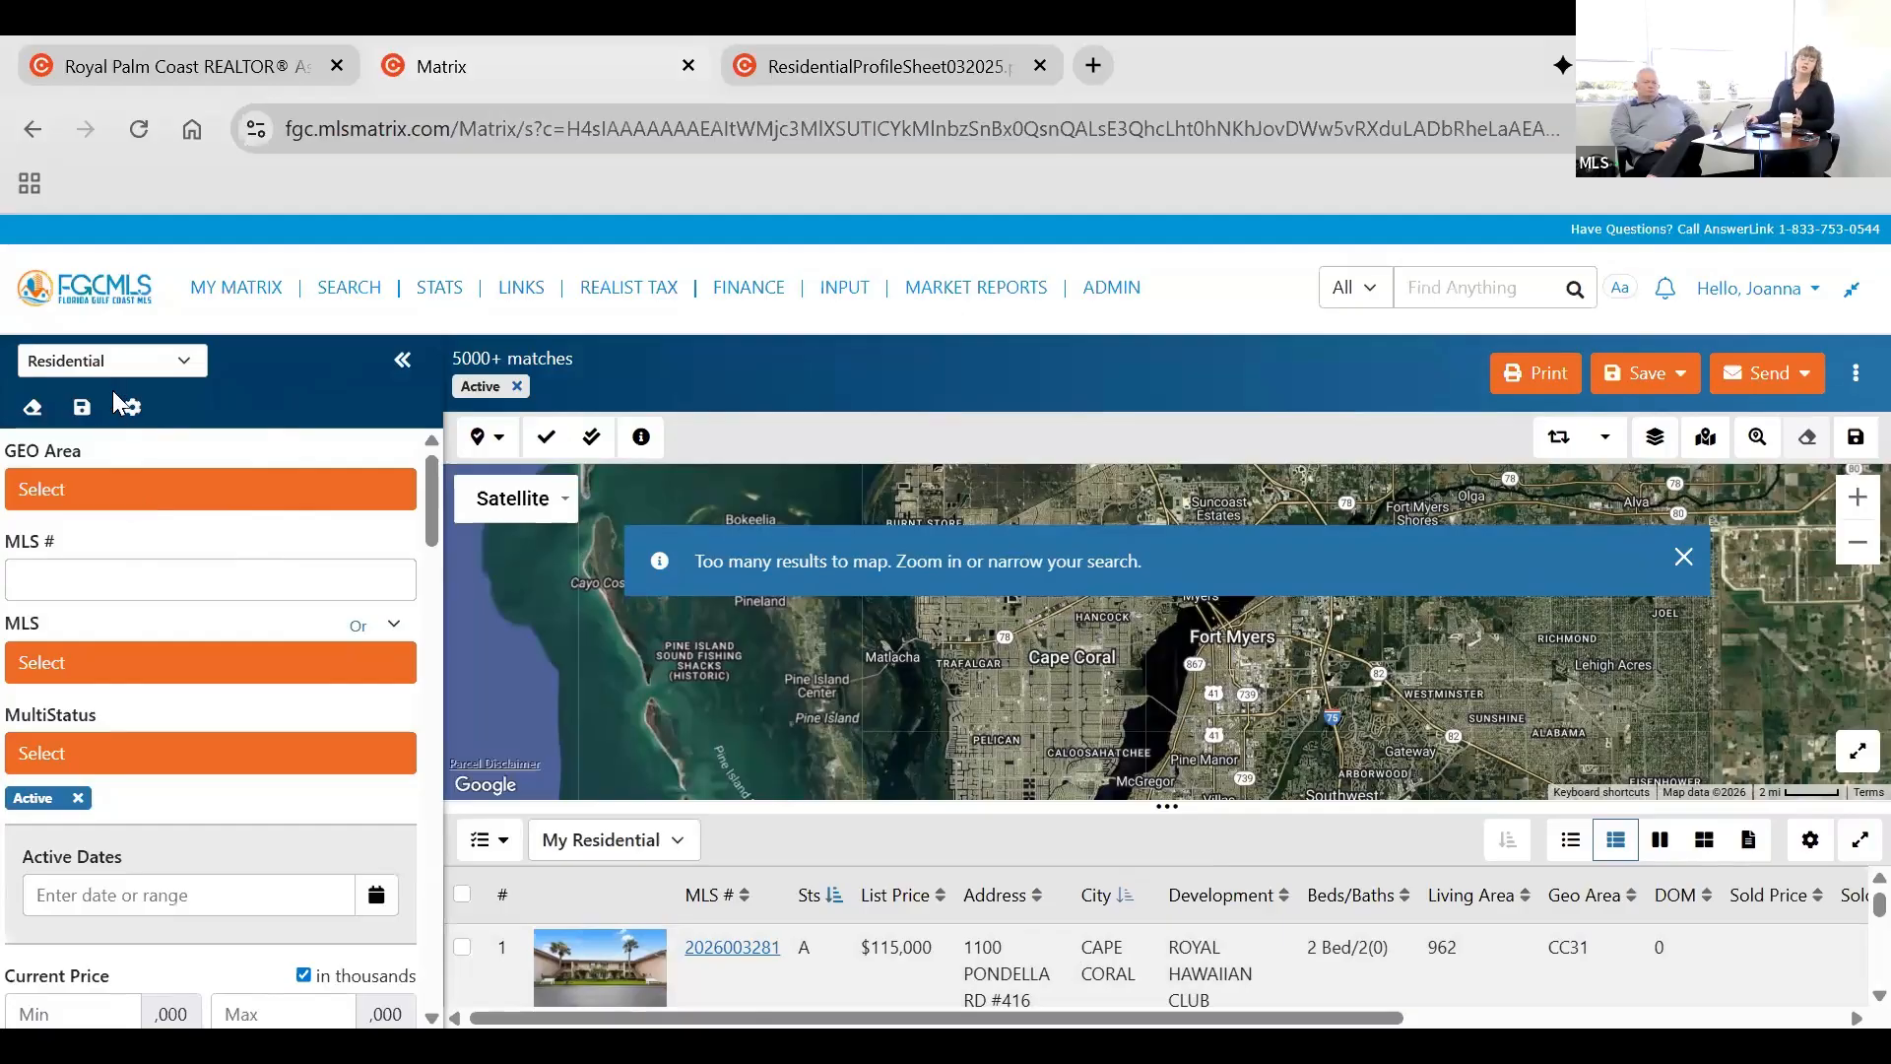
pyautogui.click(112, 364)
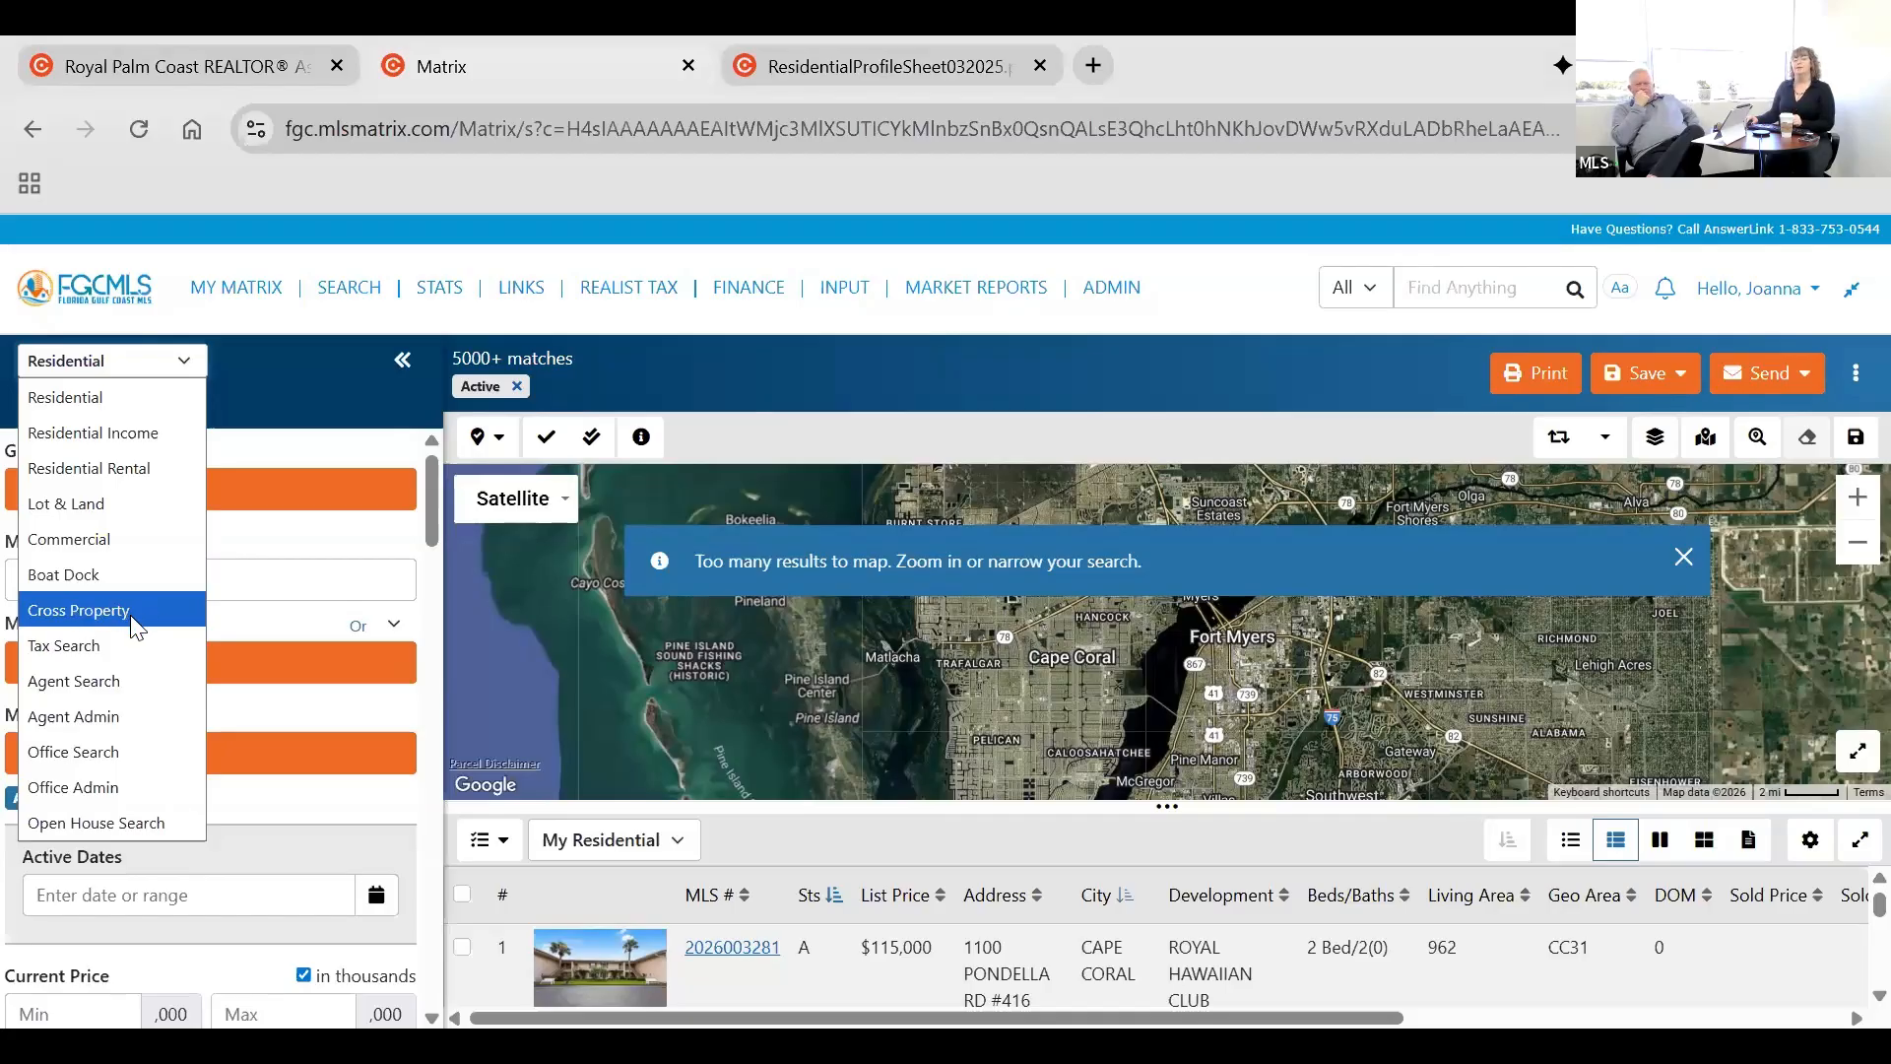
pyautogui.click(298, 424)
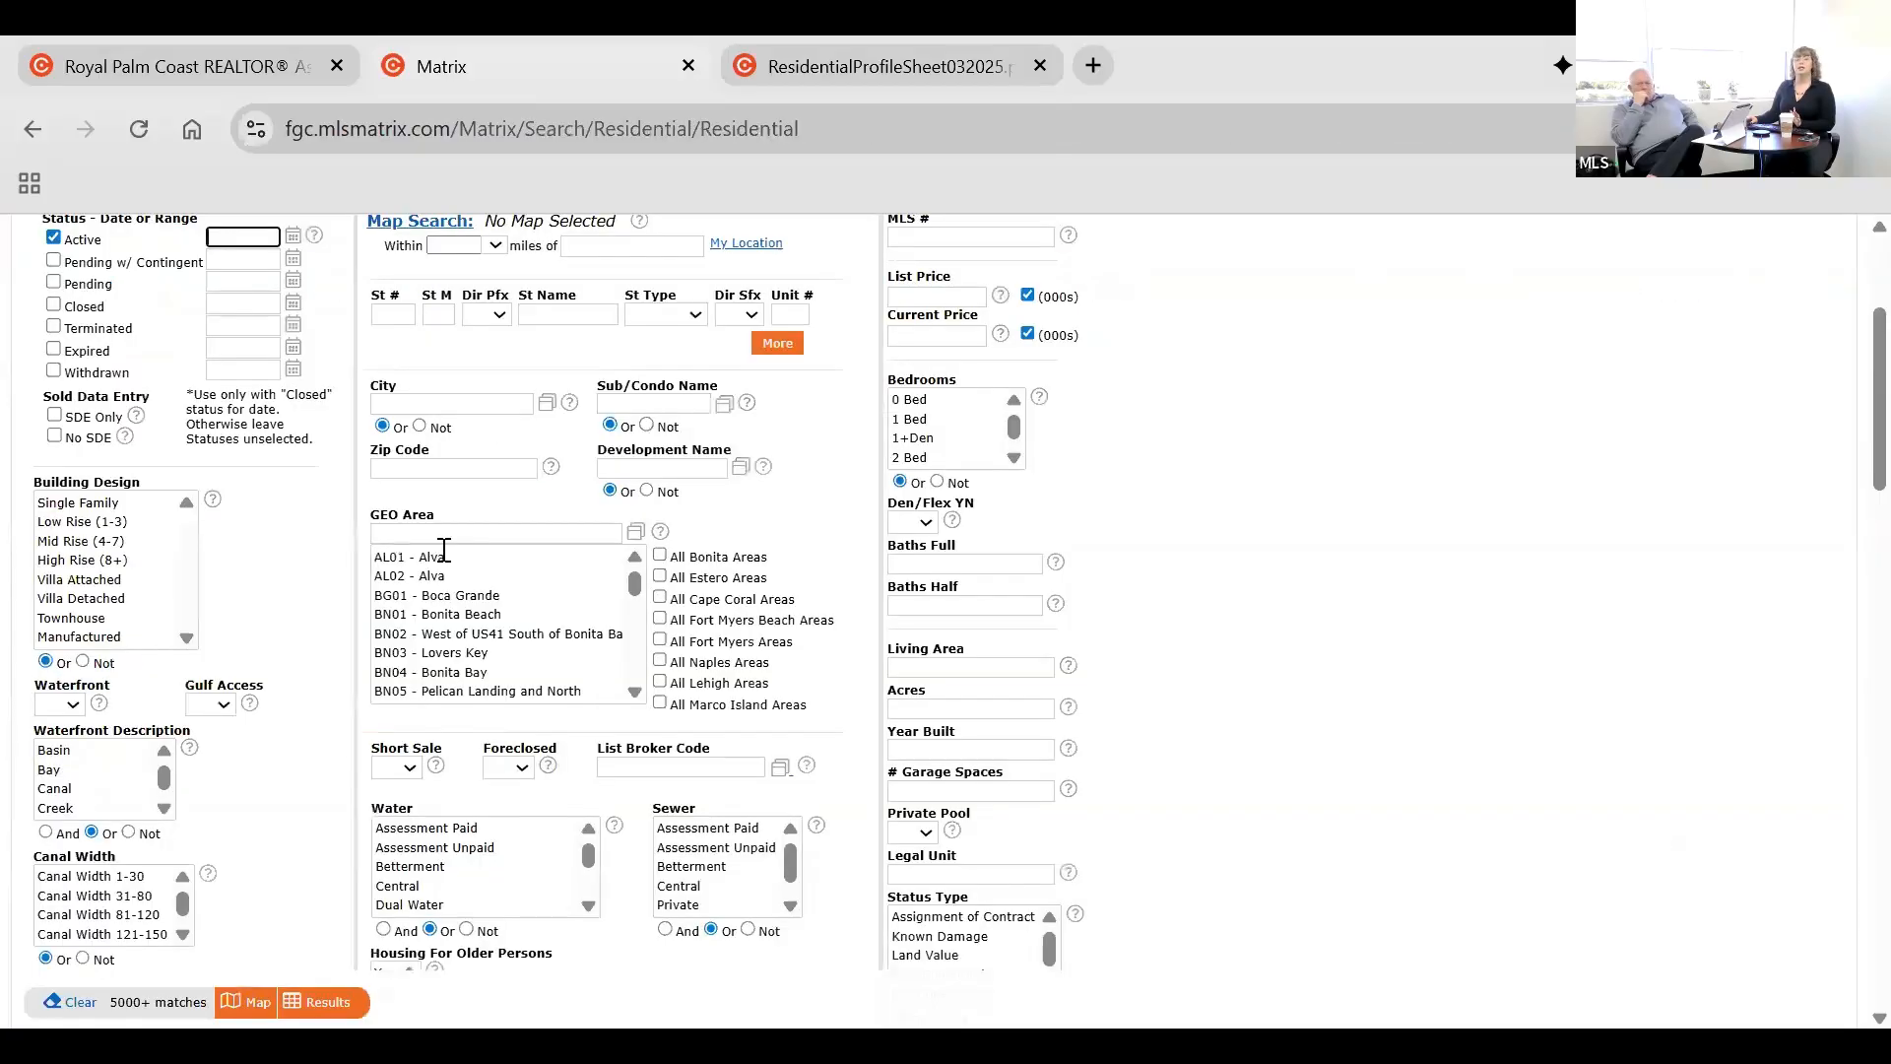
# Return from the classic form to the new Residential search and set both Waterfront and Gulf Access to Yes.
pyautogui.scroll(3, 428, 415)
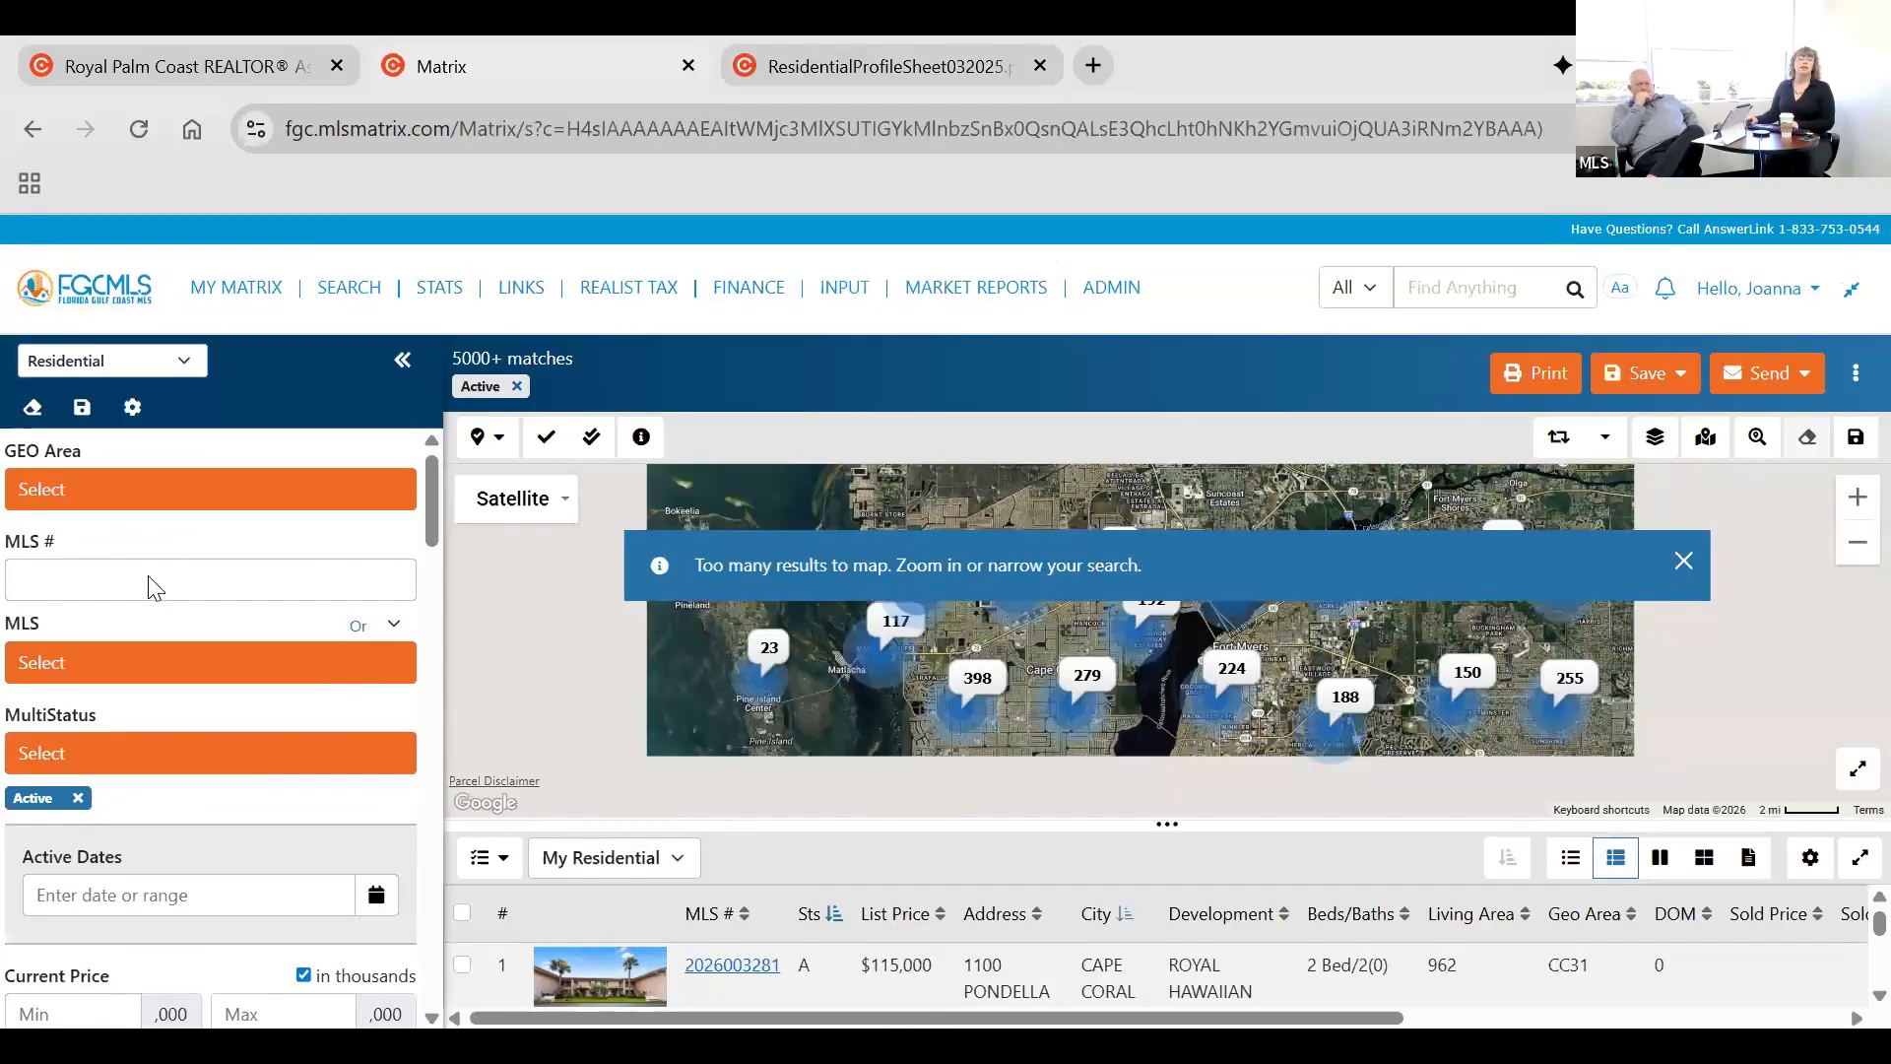
pyautogui.scroll(-1, 176, 611)
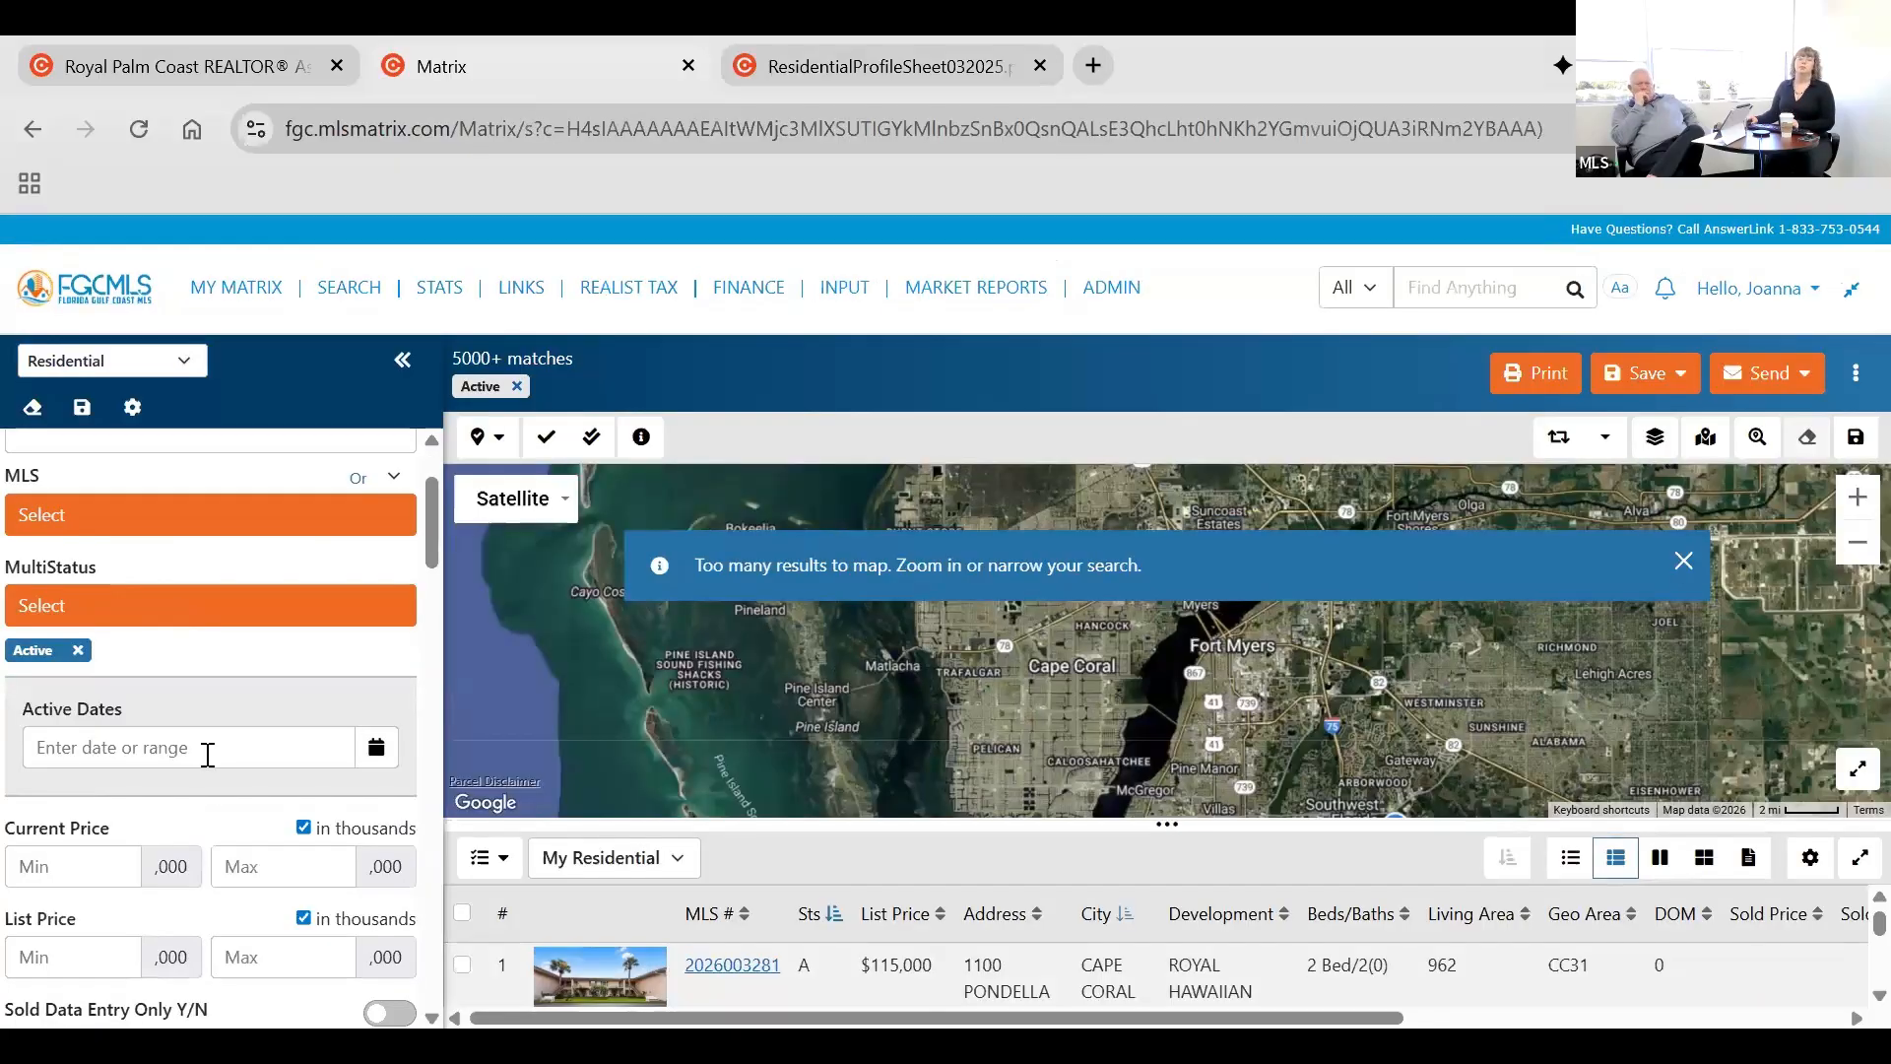
pyautogui.scroll(-1, 211, 761)
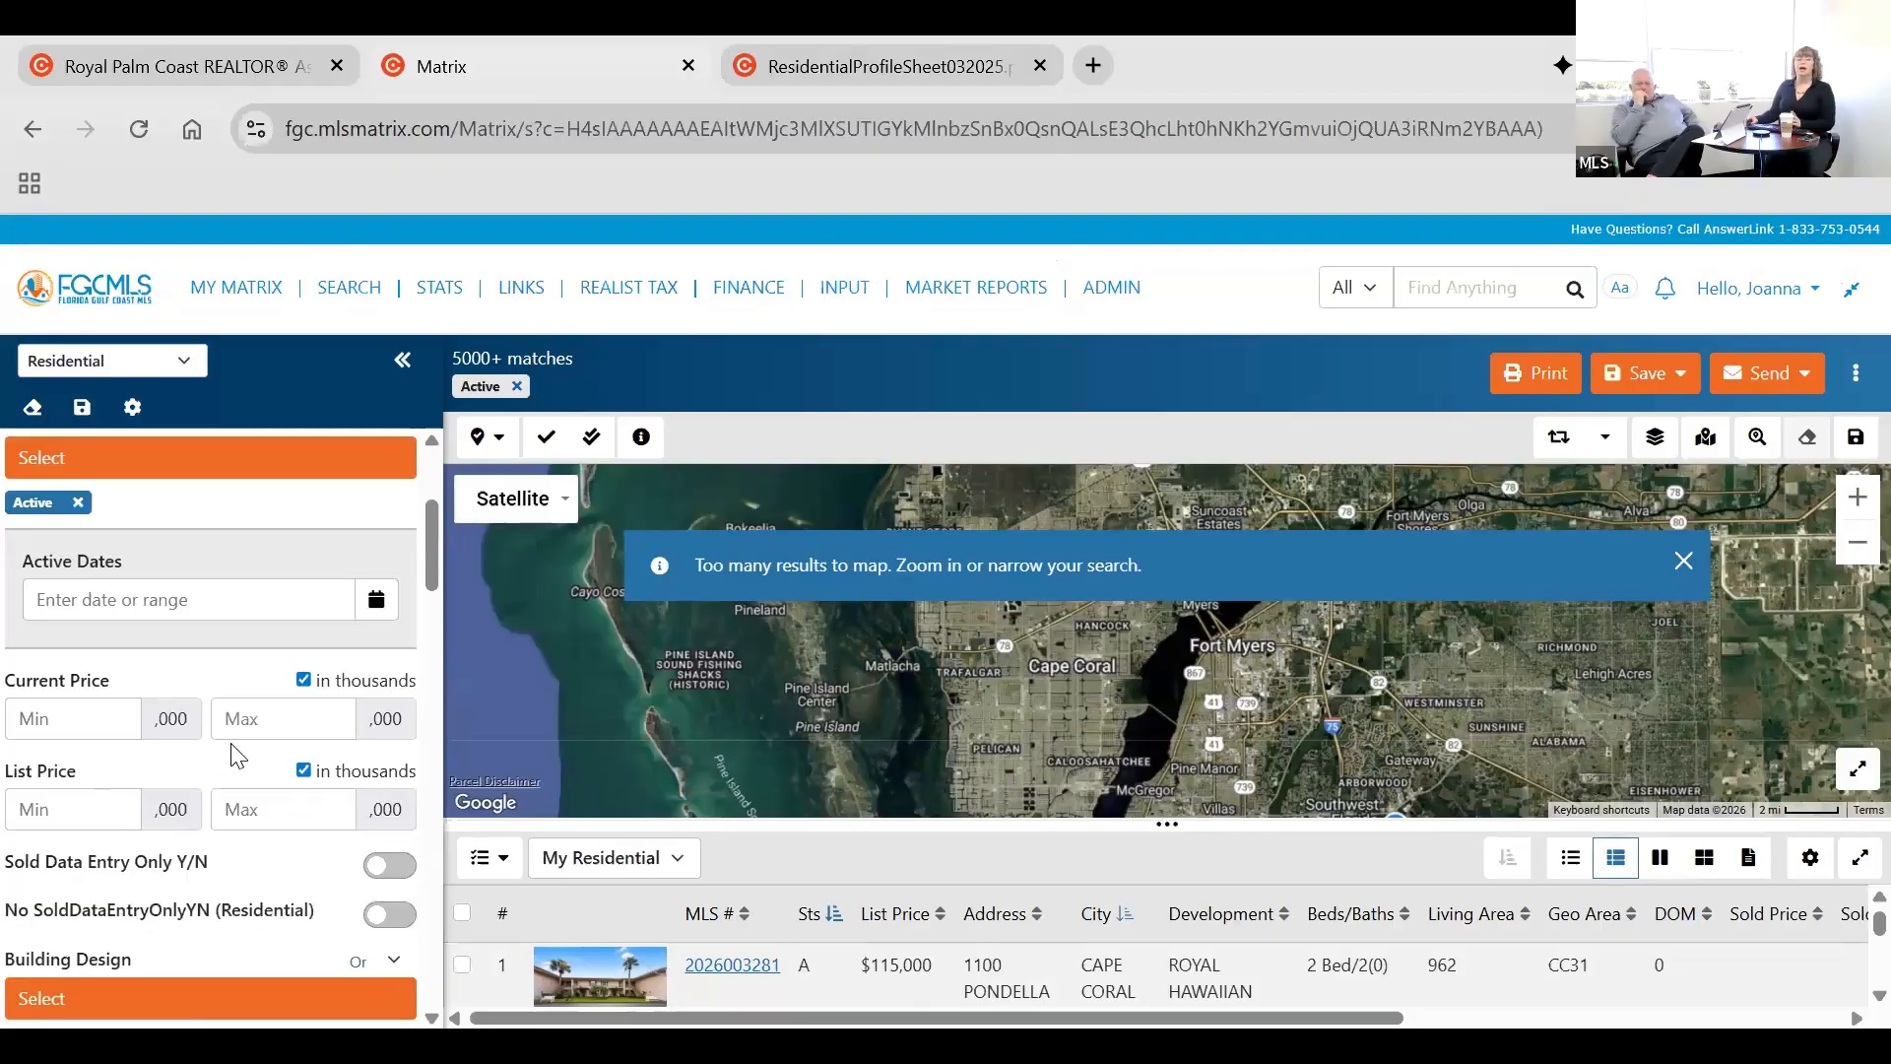
pyautogui.scroll(-1, 242, 763)
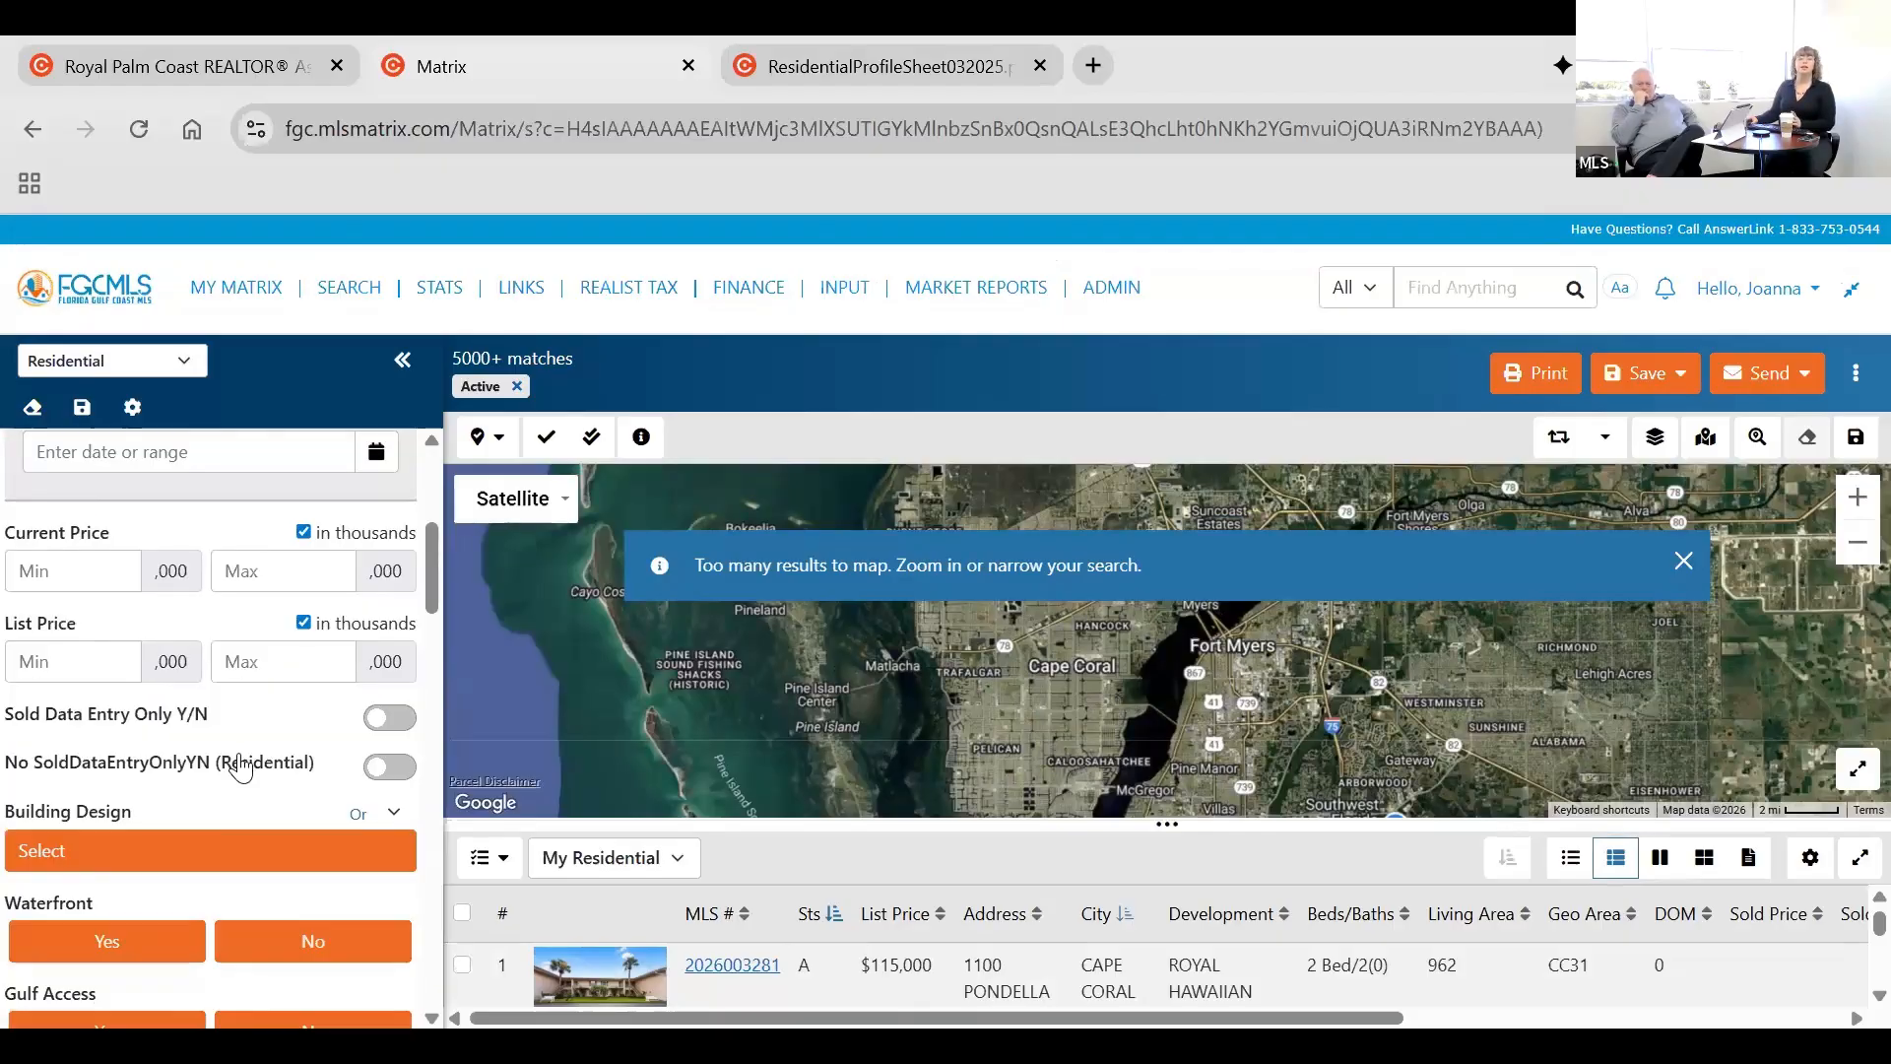
pyautogui.scroll(-2, 197, 729)
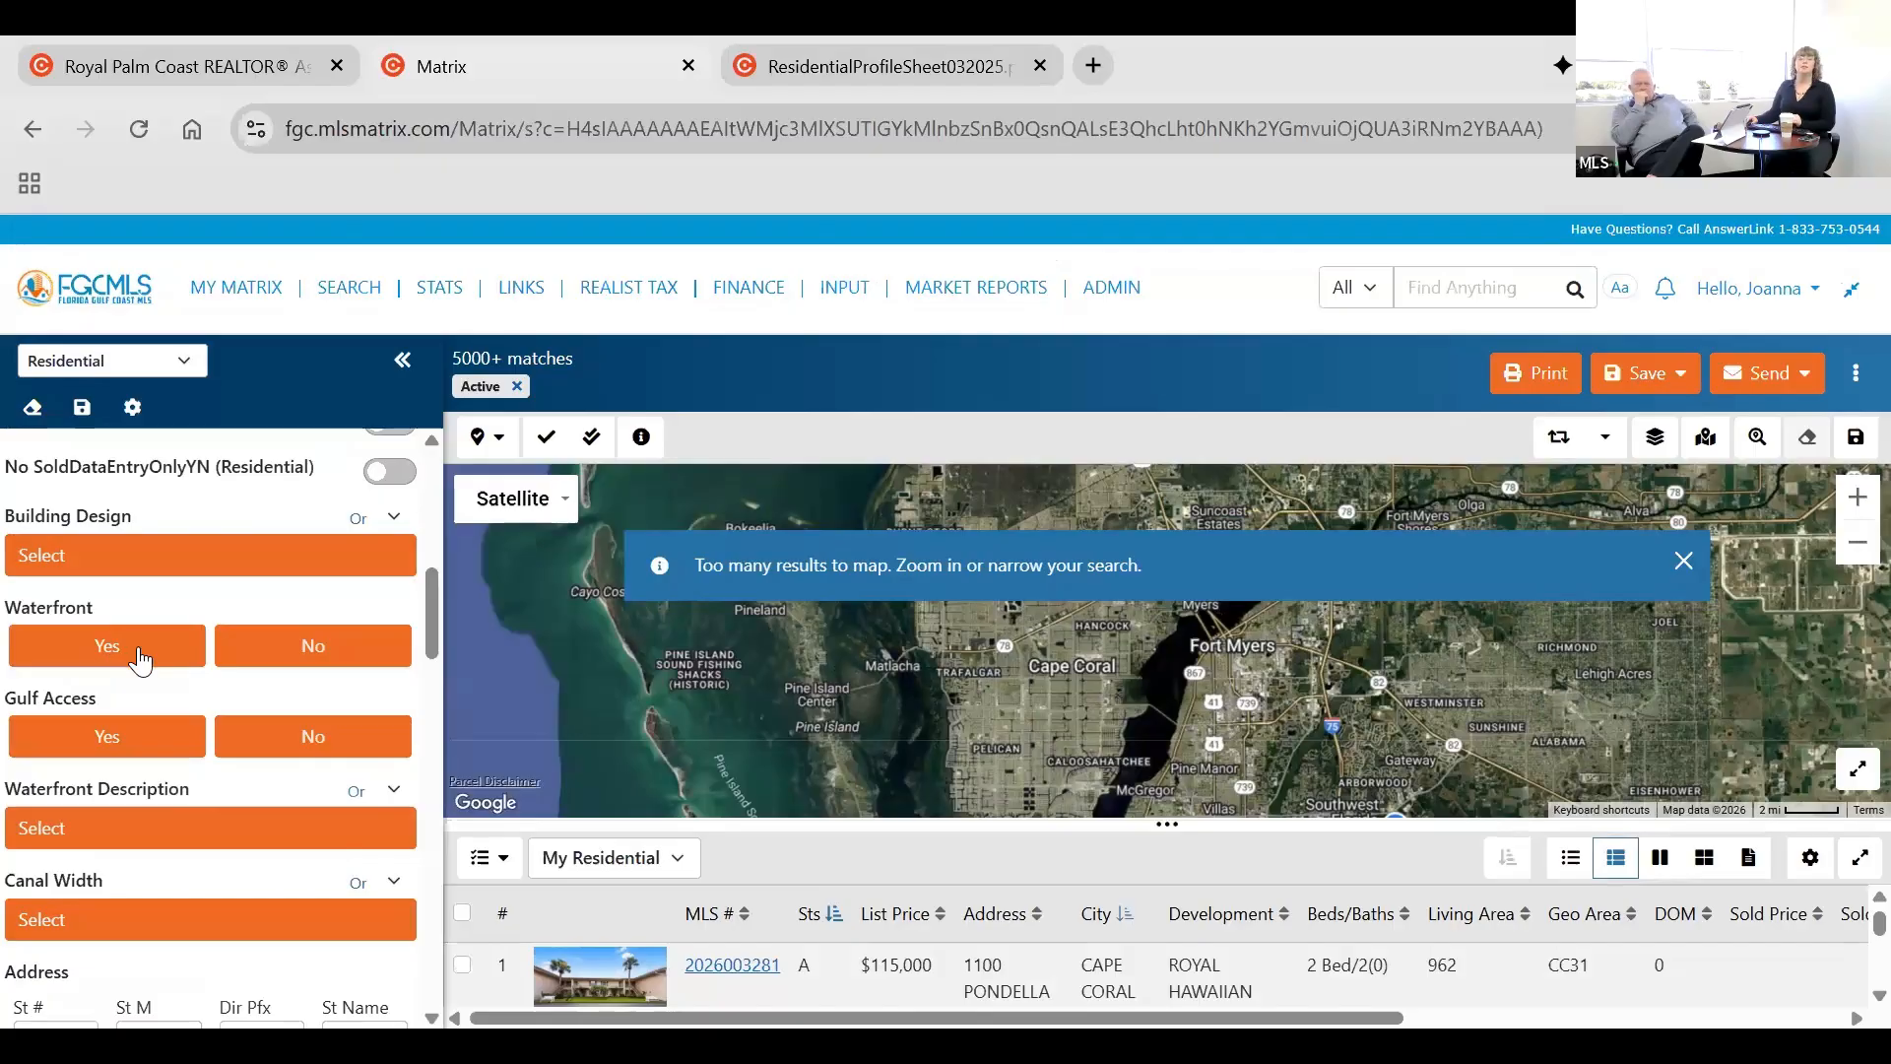
pyautogui.click(159, 742)
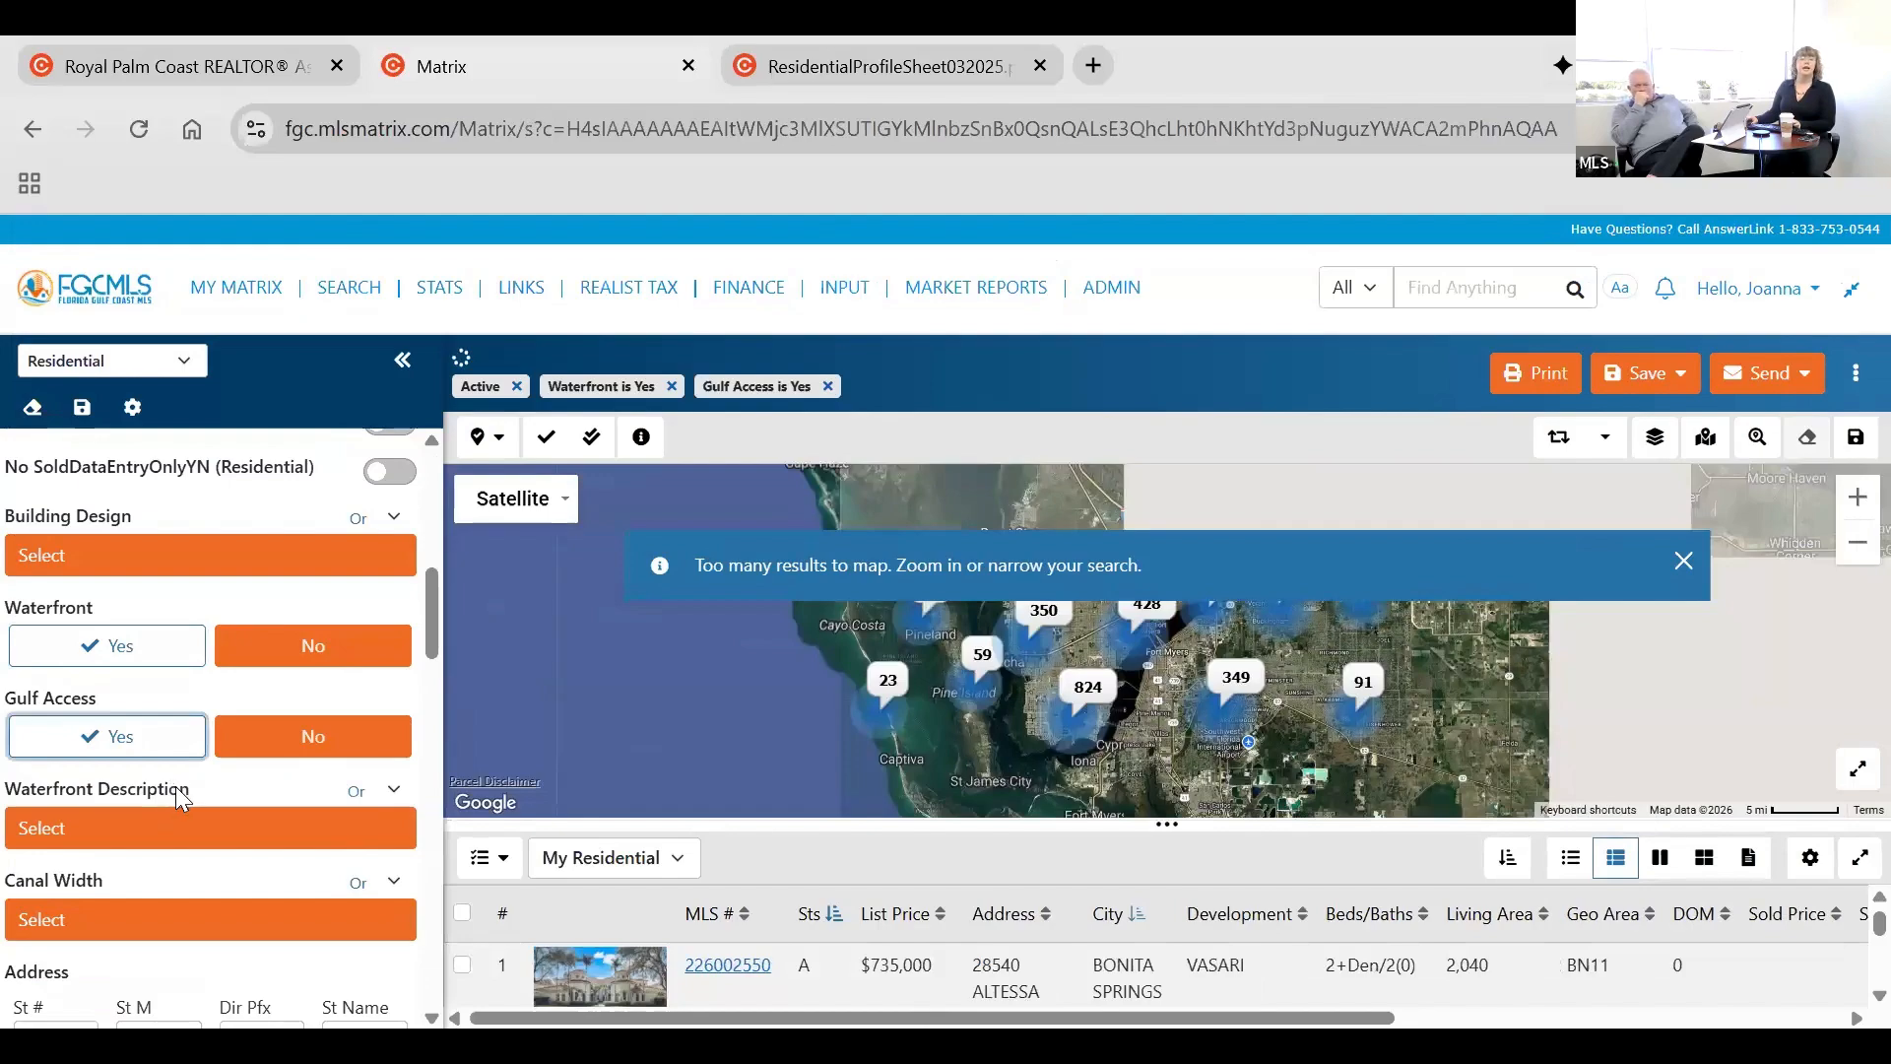
# Filter the city list by "cape" and apply Cape Coral as the search's city.
pyautogui.scroll(-1, 175, 786)
pyautogui.scroll(-5, 192, 655)
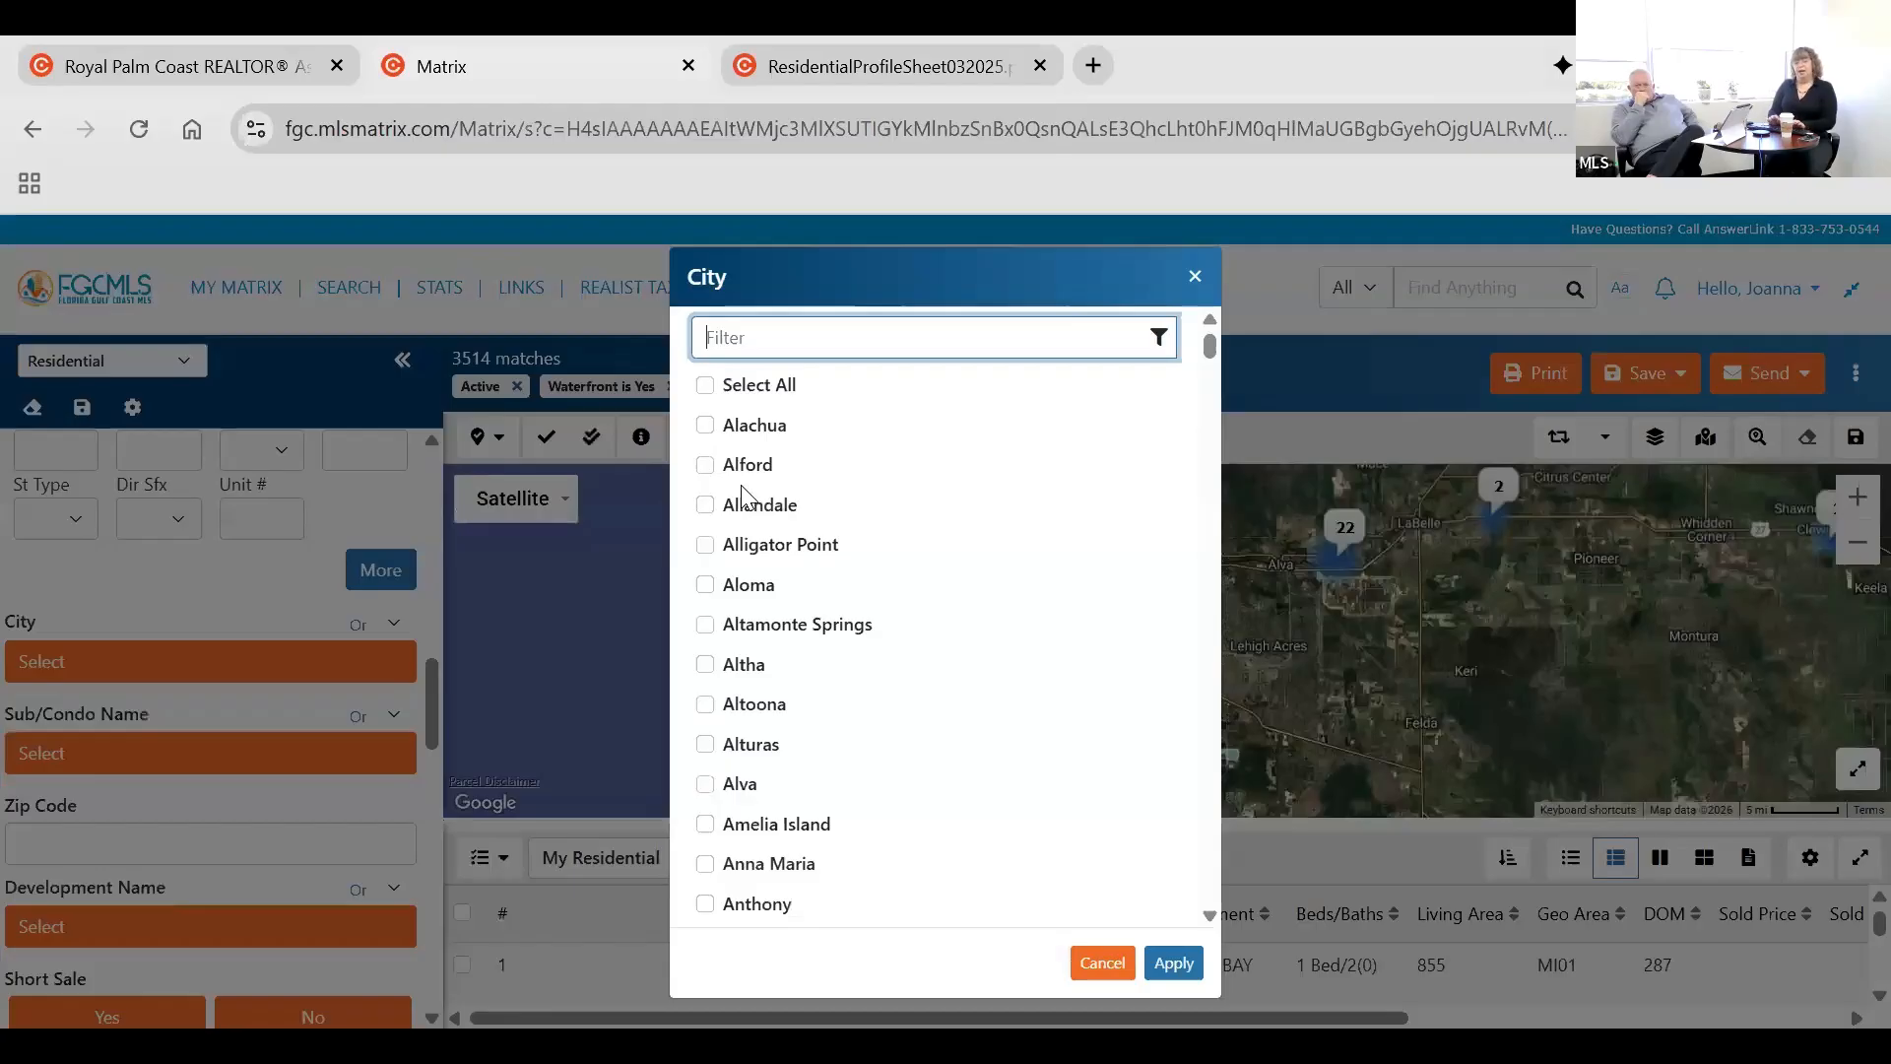
pyautogui.write('cape')
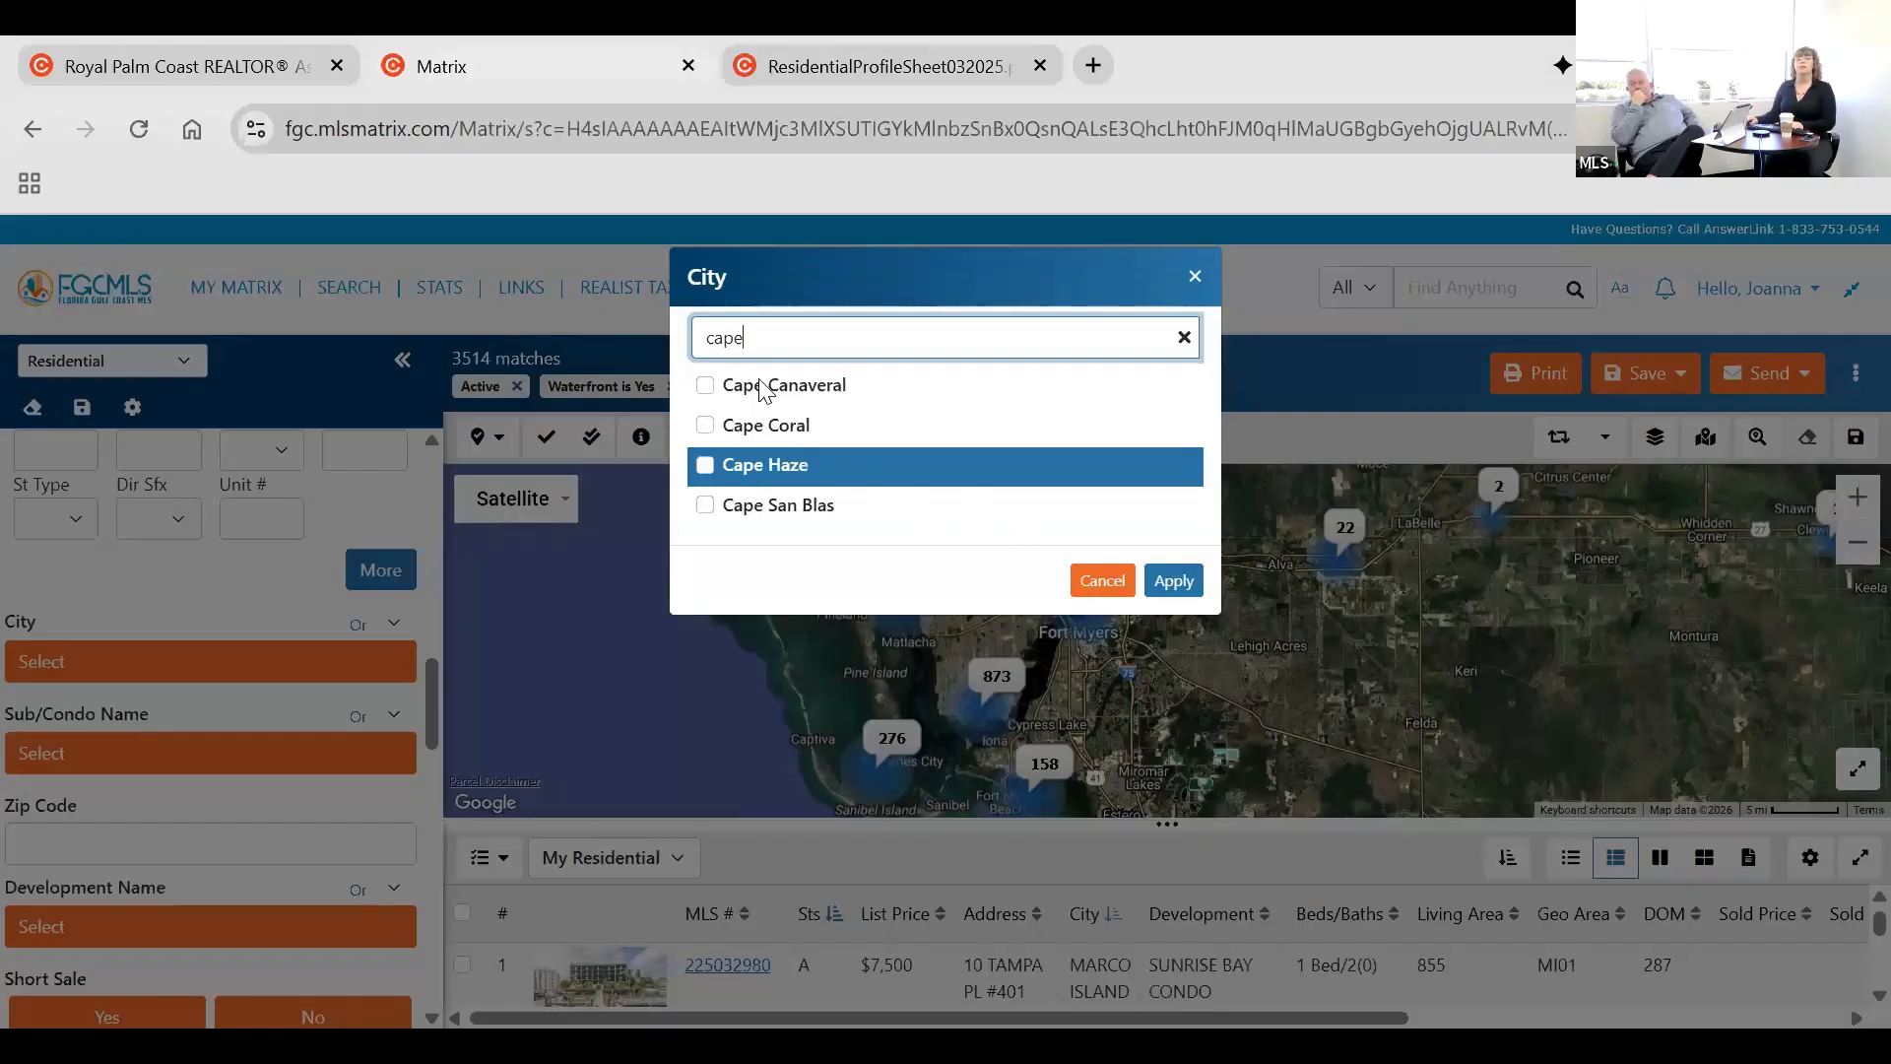
pyautogui.click(1173, 580)
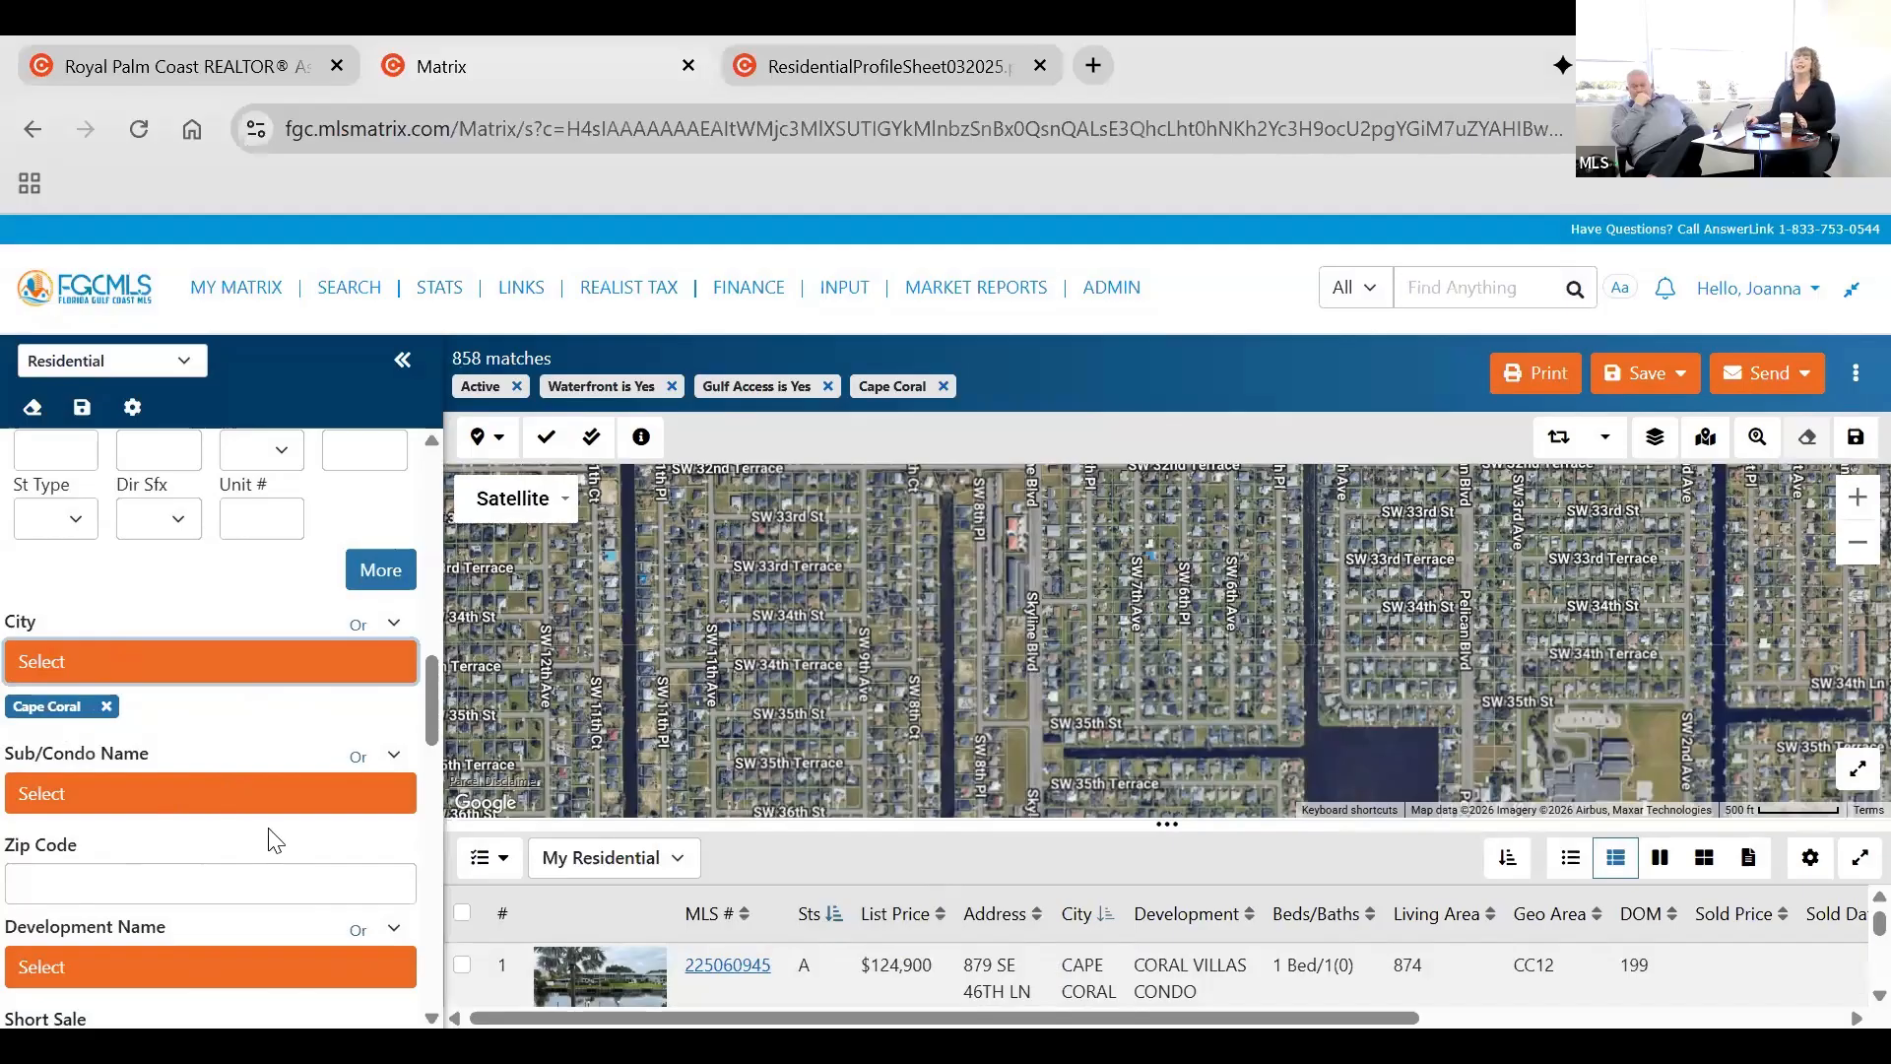
# Review the remaining Residential search criteria, from the location fields through the exterior features and the unlisted property option.
pyautogui.scroll(-2, 267, 844)
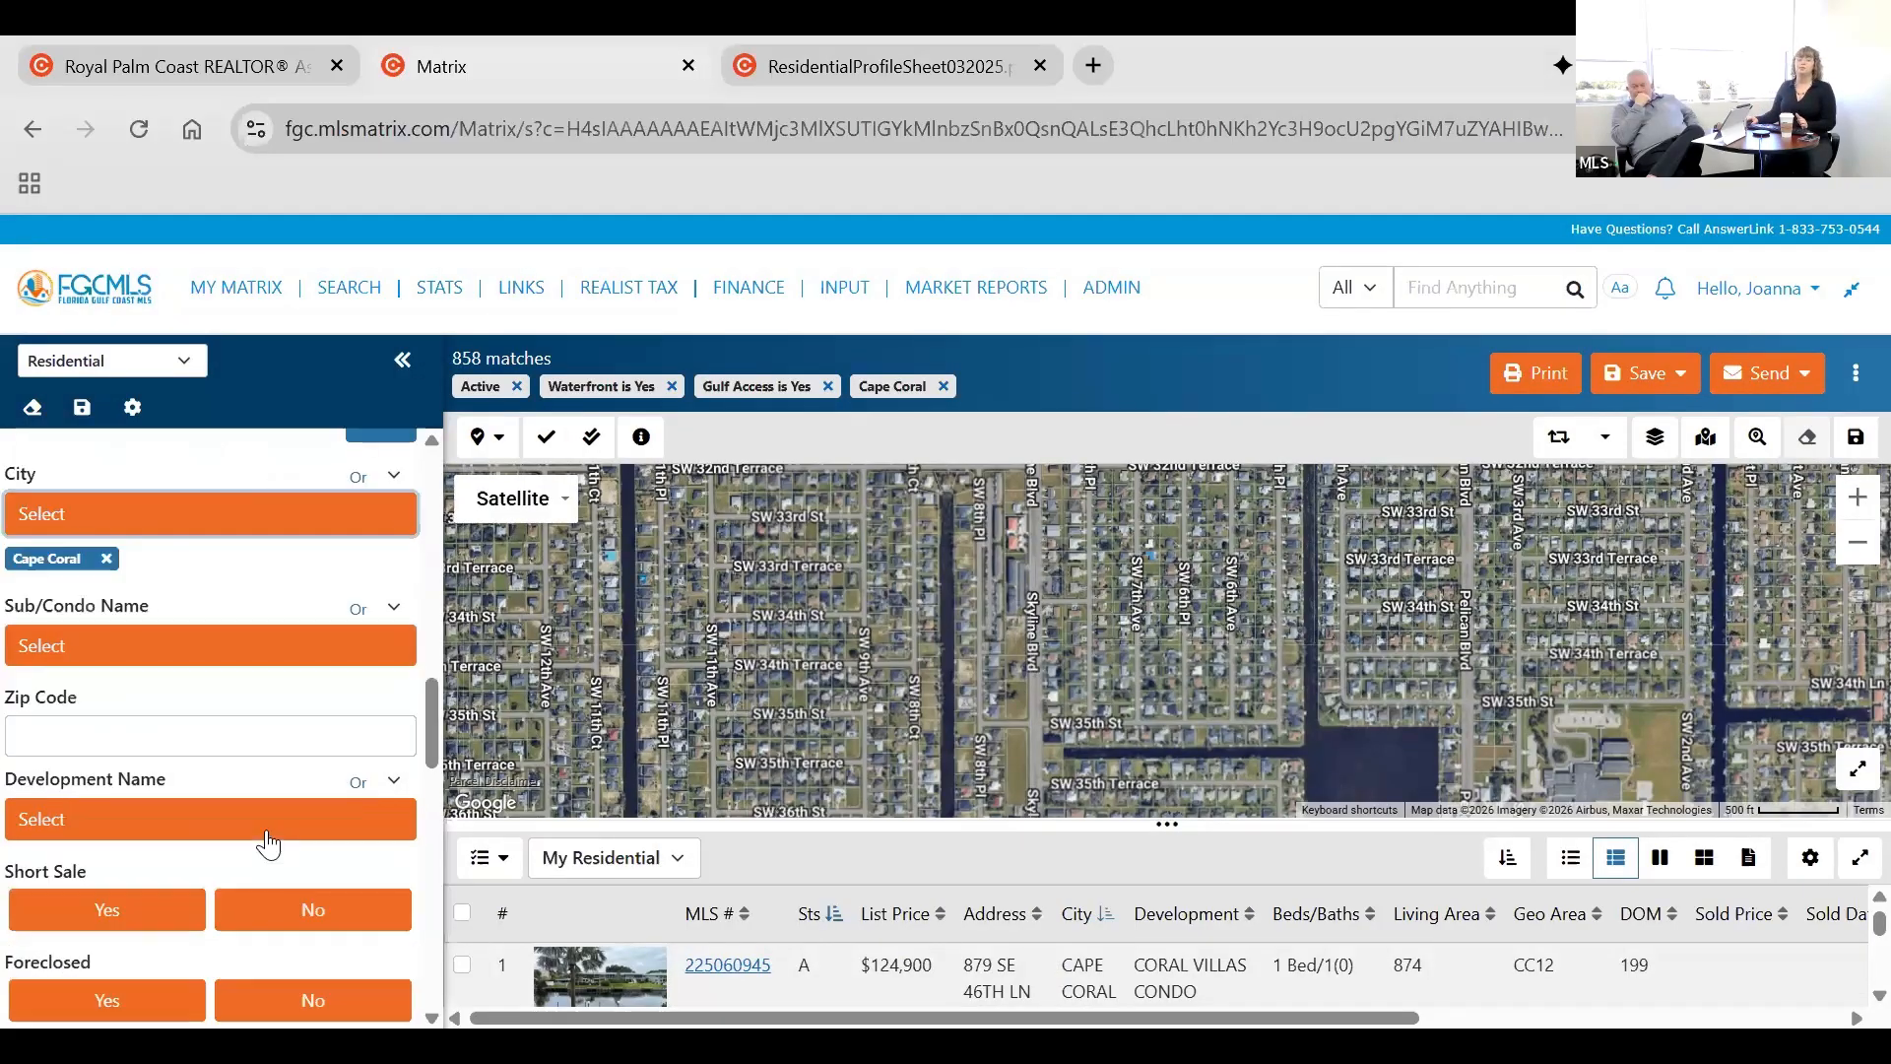
pyautogui.scroll(-5, 264, 832)
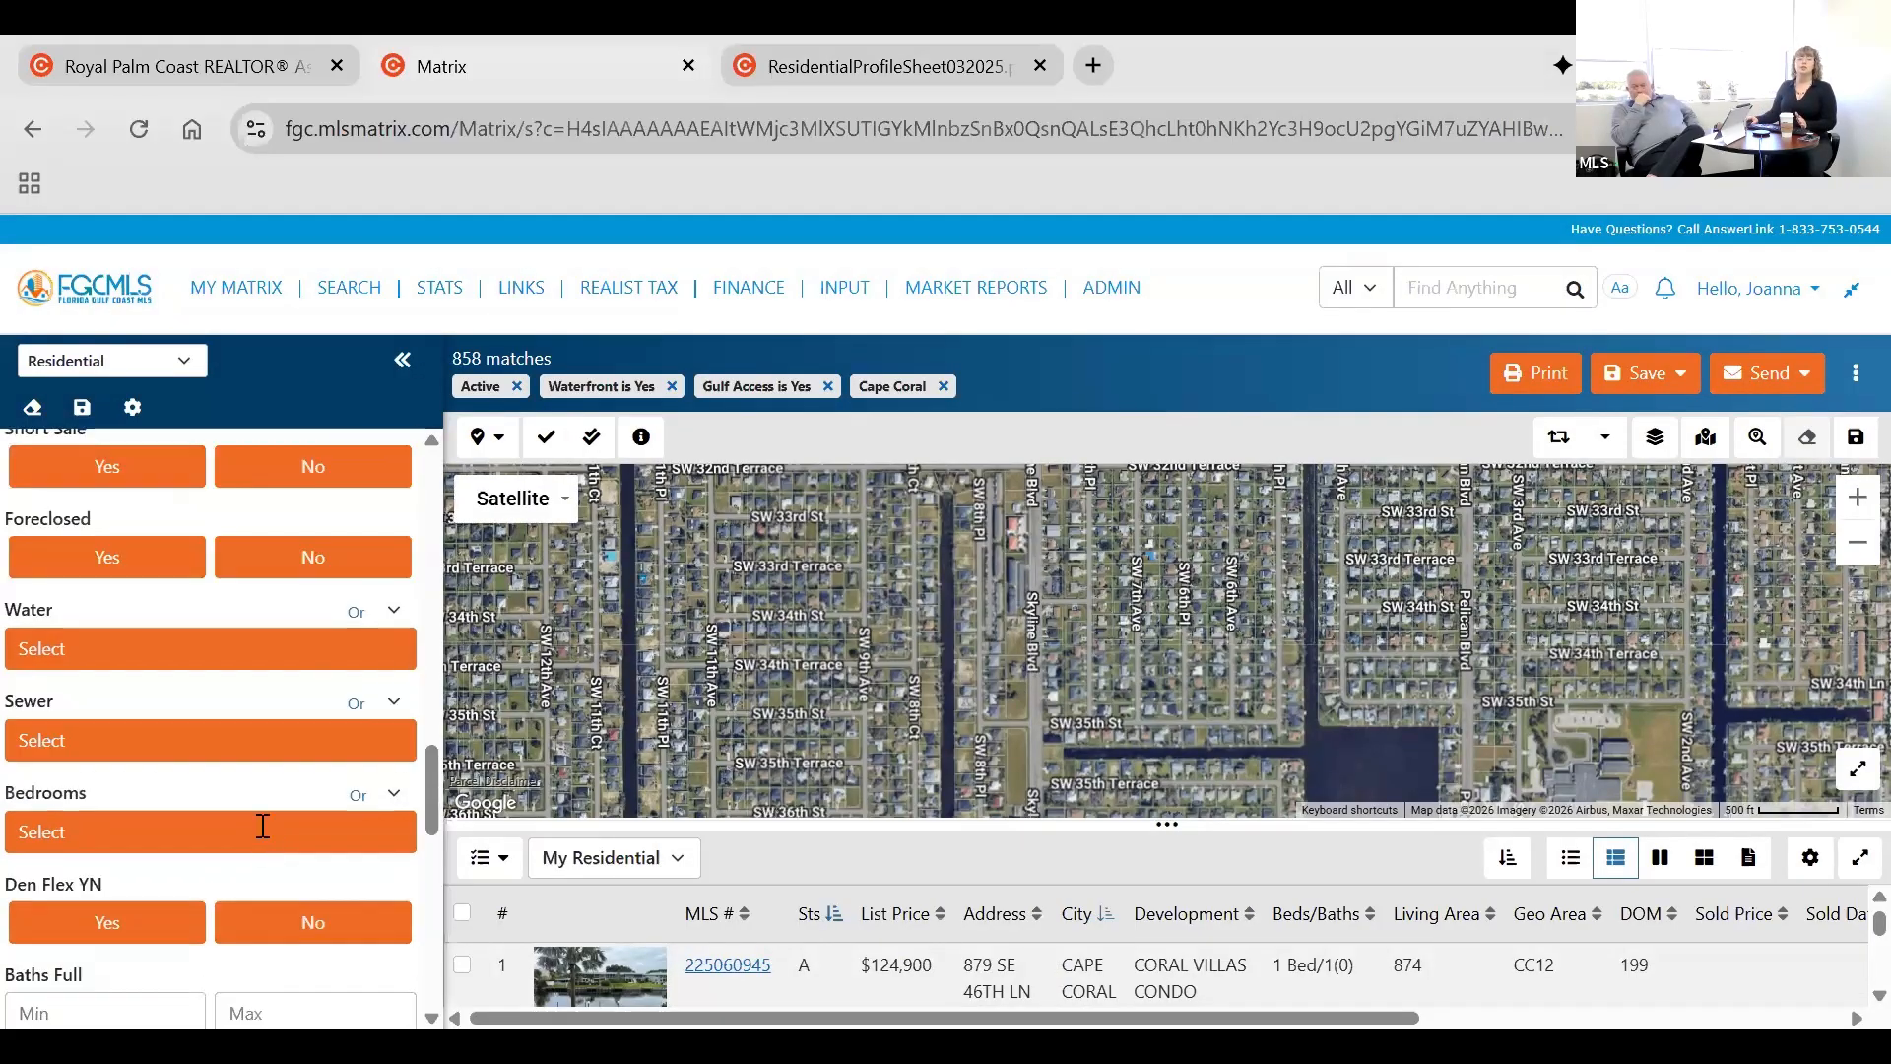
pyautogui.scroll(-3, 263, 825)
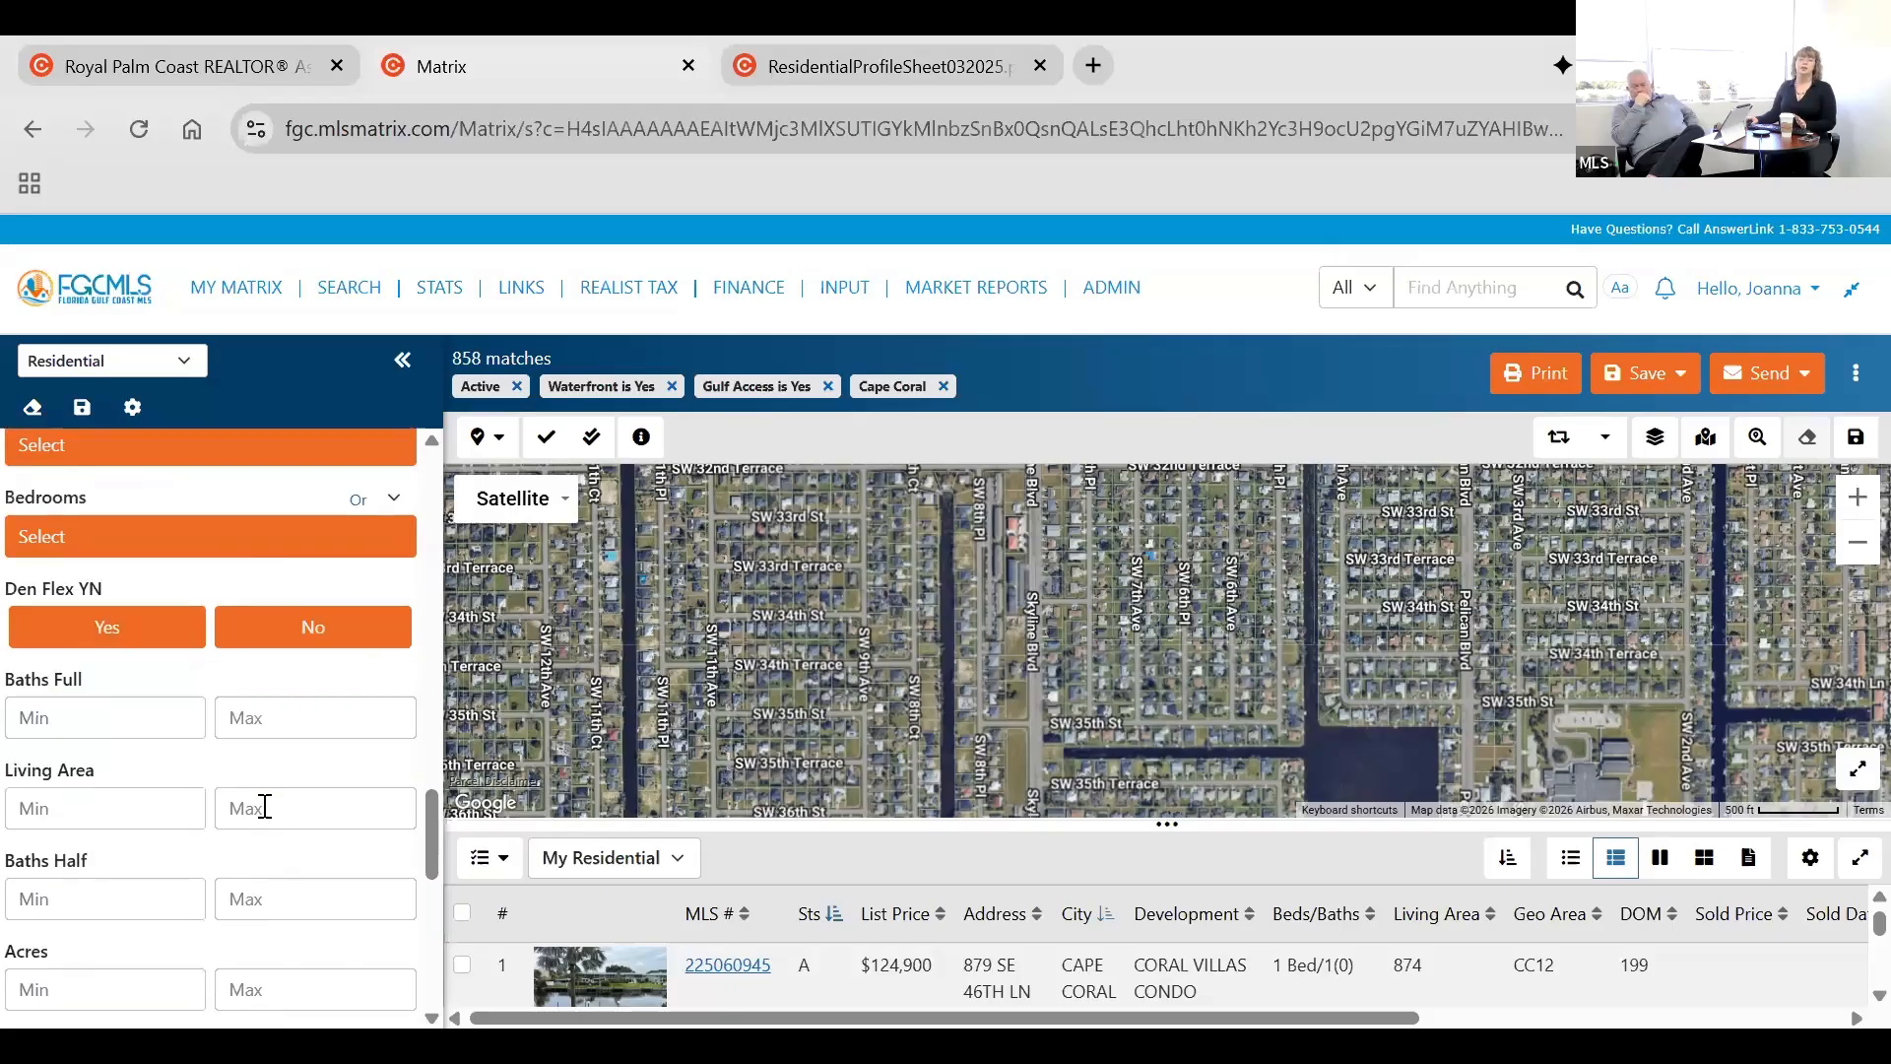
pyautogui.scroll(-3, 266, 817)
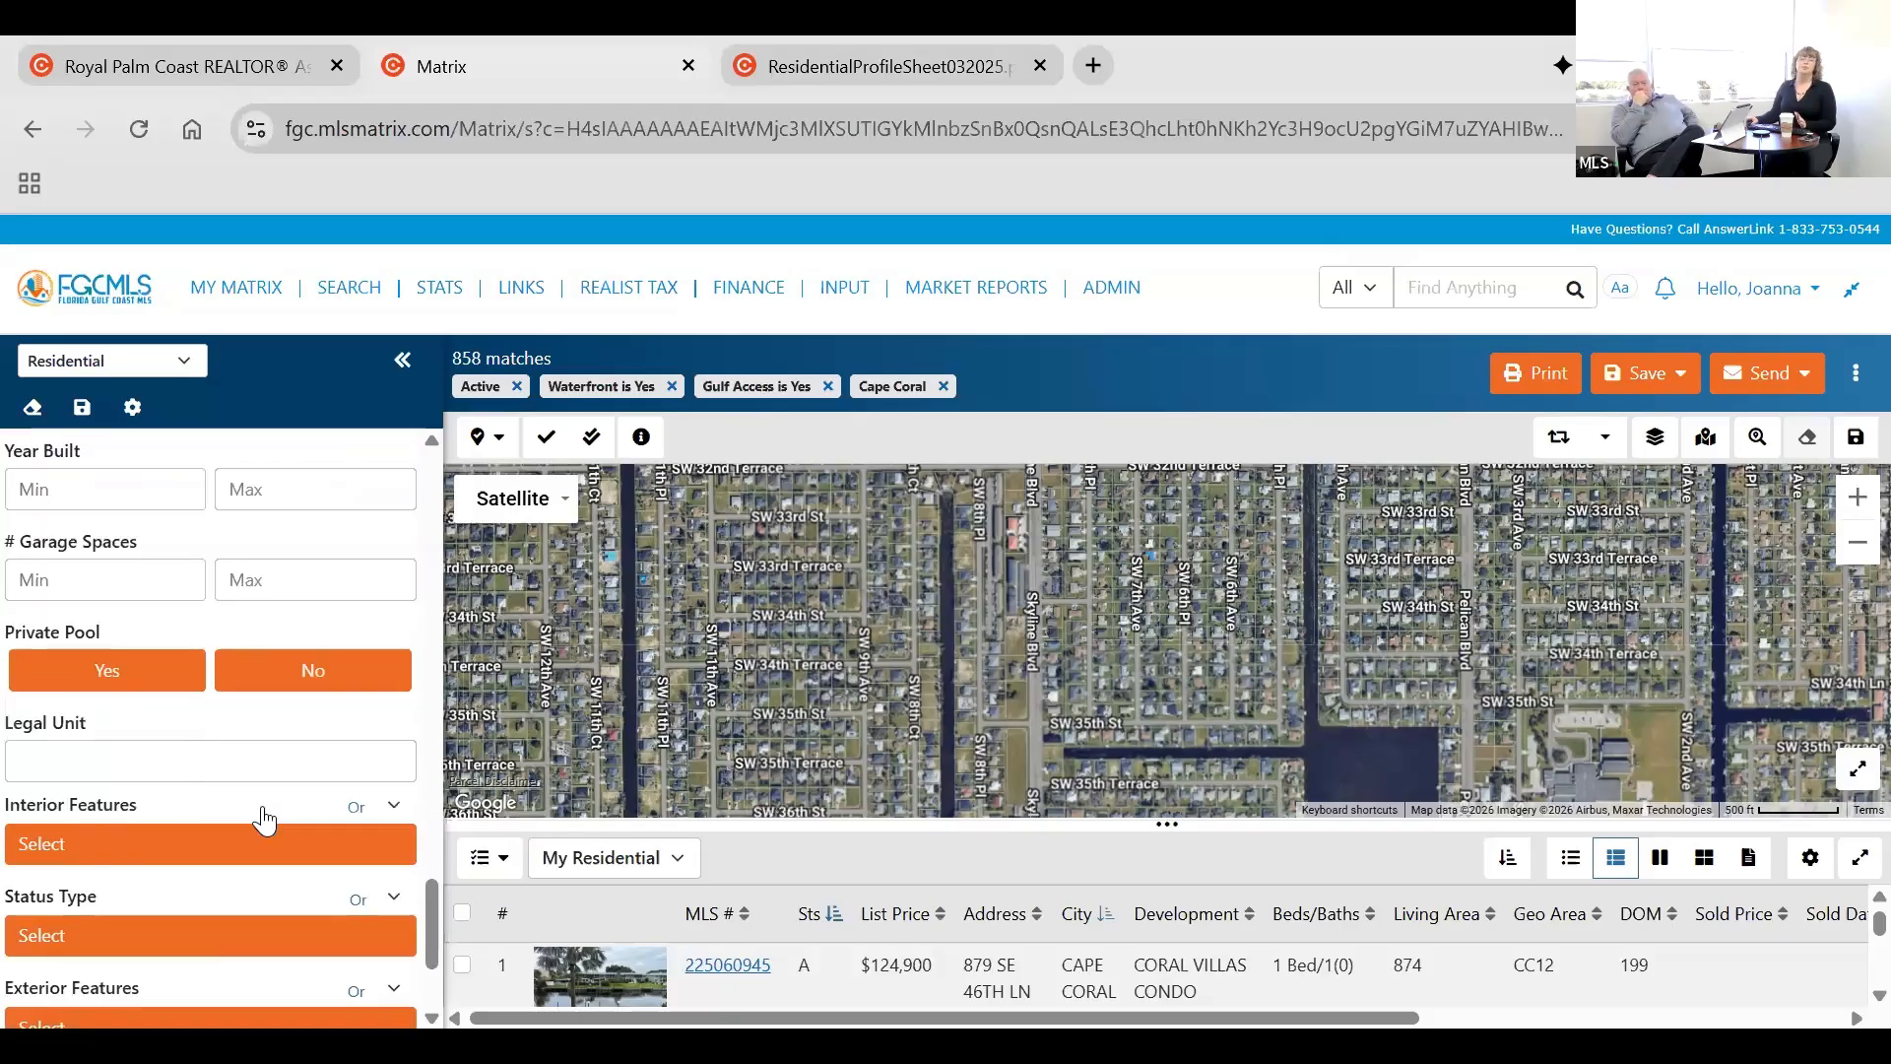
pyautogui.scroll(-2, 264, 821)
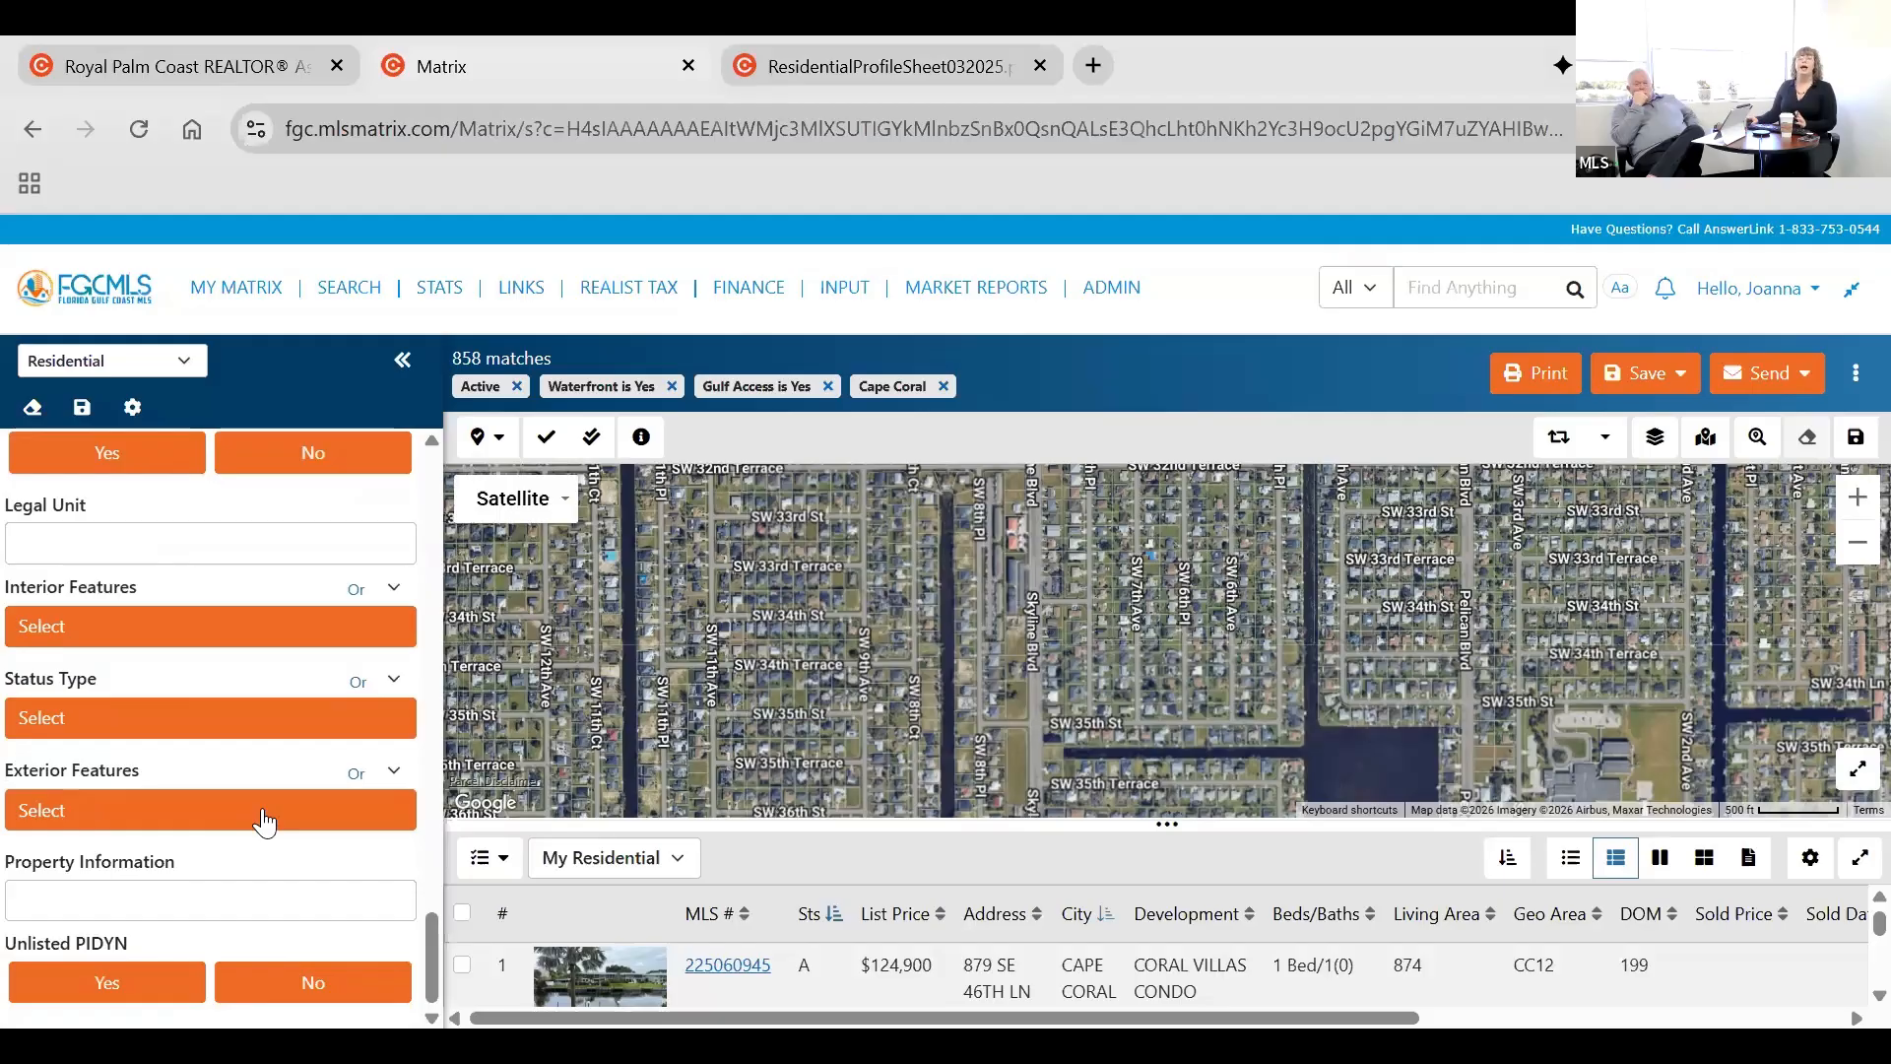
pyautogui.scroll(10, 264, 812)
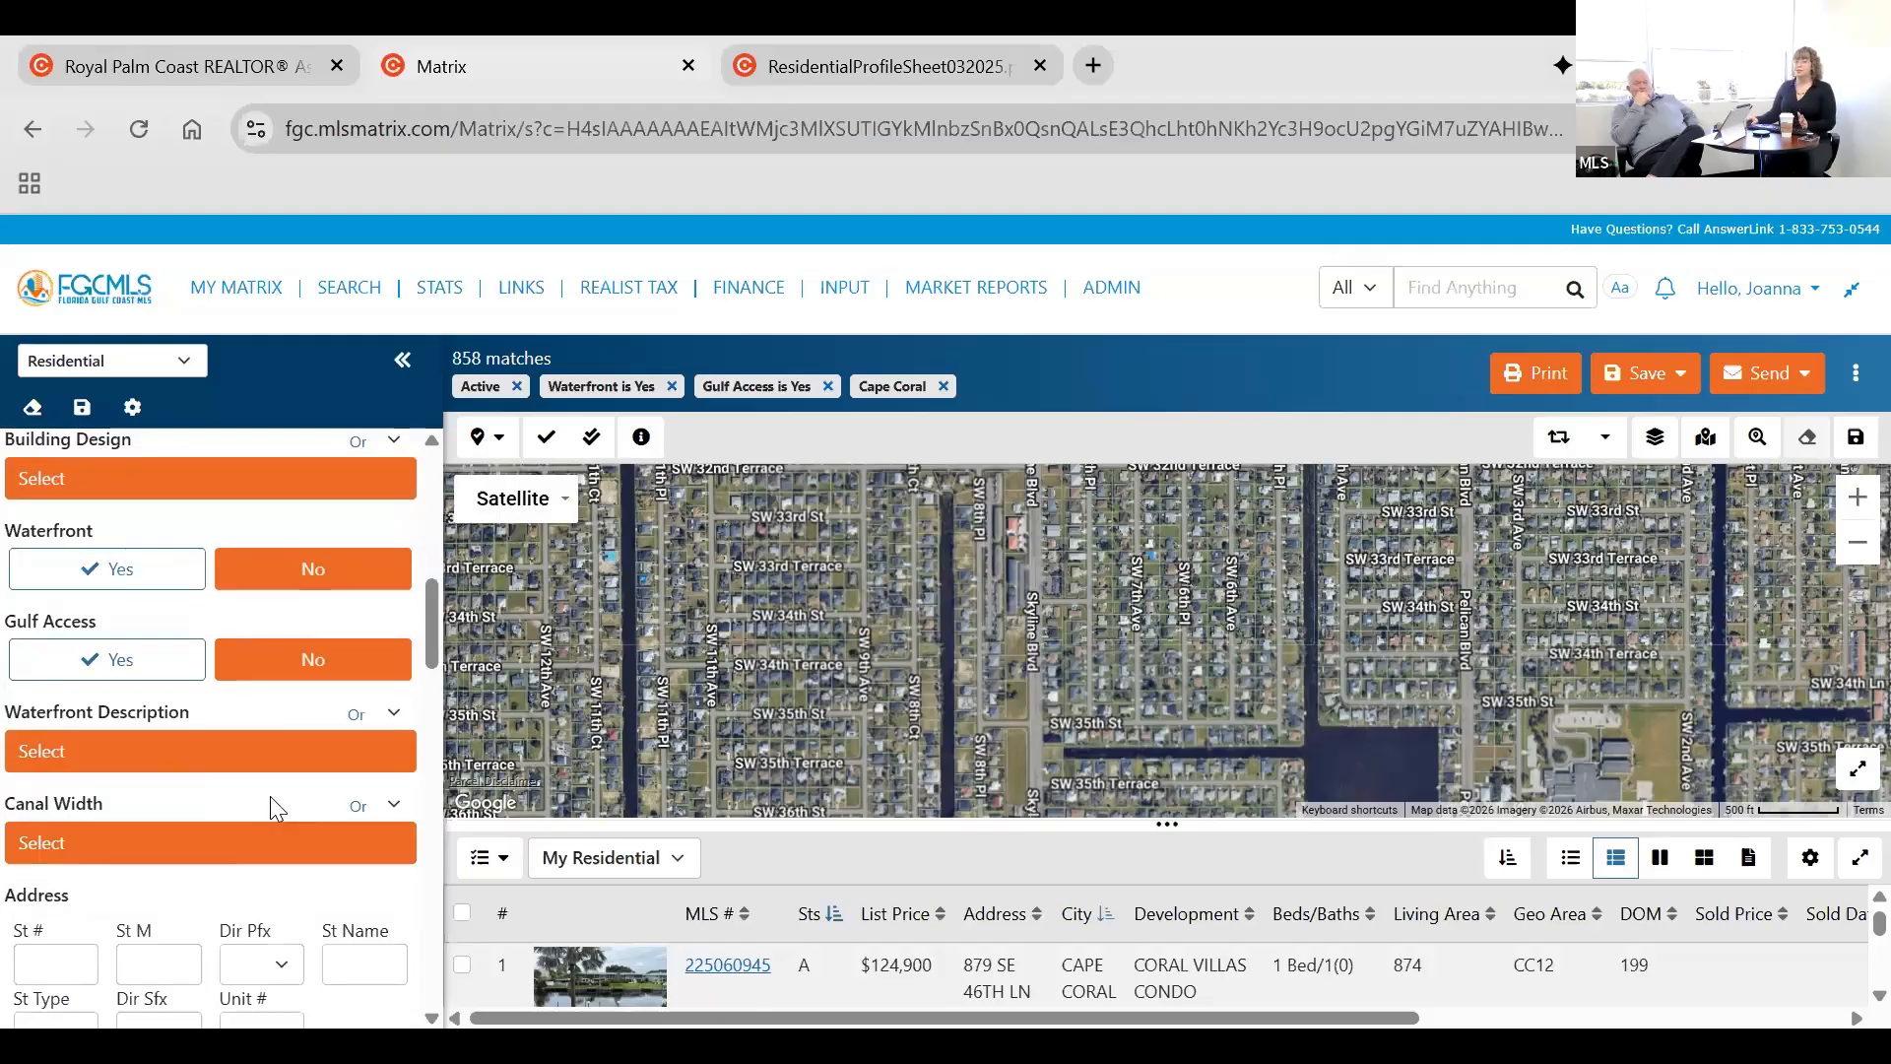
pyautogui.scroll(5, 118, 523)
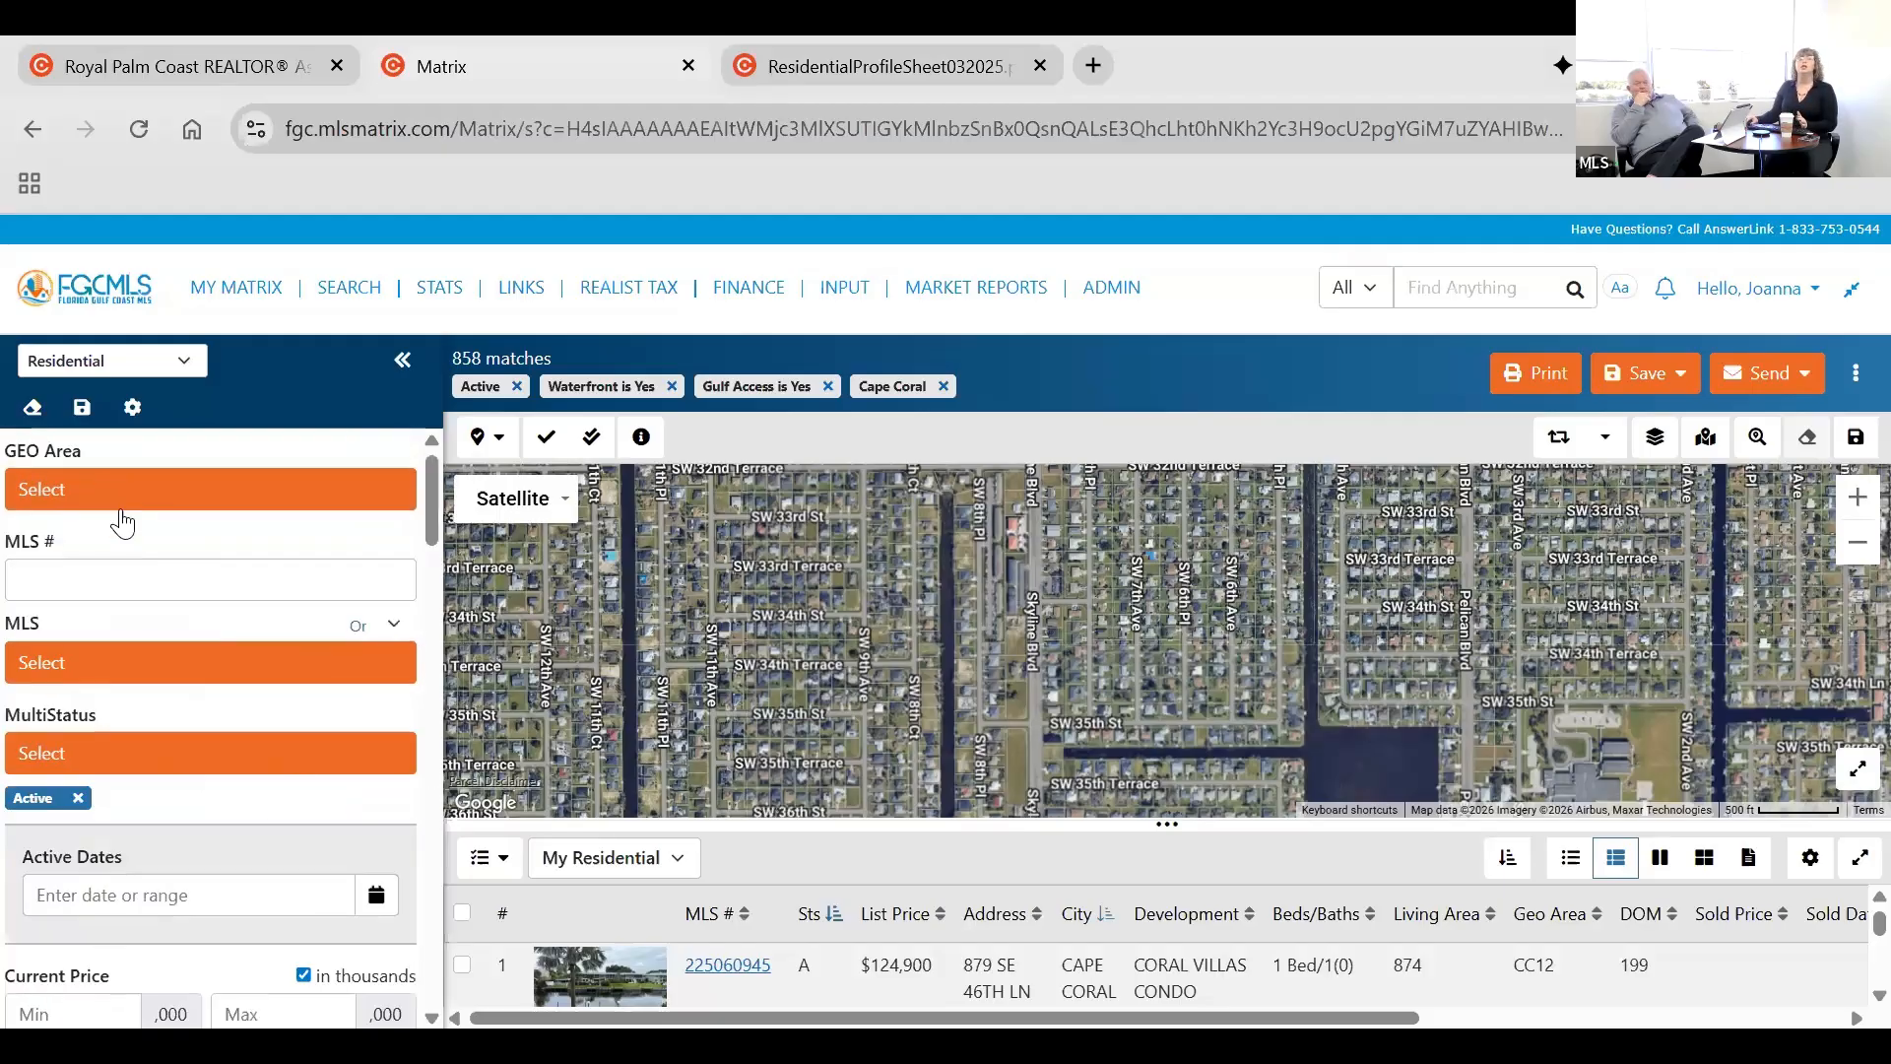
# Open the Residential search field customization, filter the available fields by "exter", and remove then re-add Exterior Features.
pyautogui.click(132, 426)
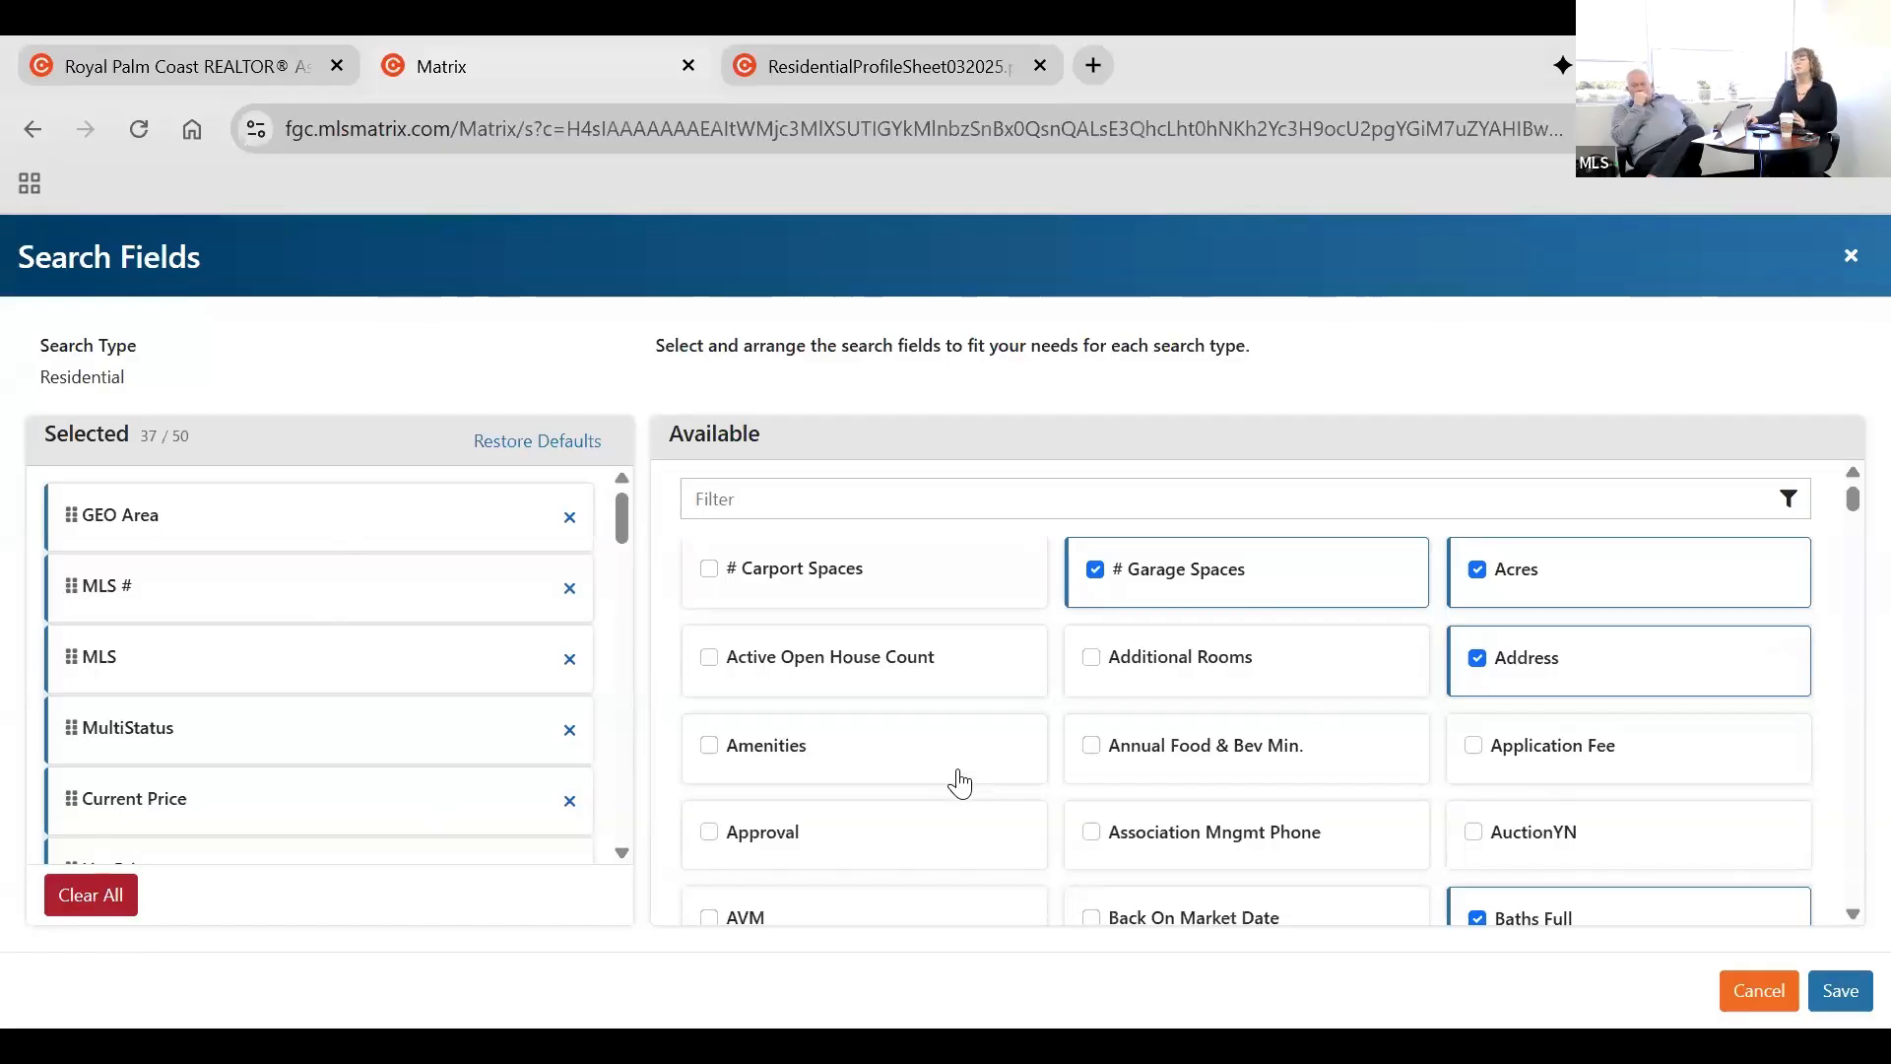
pyautogui.click(965, 510)
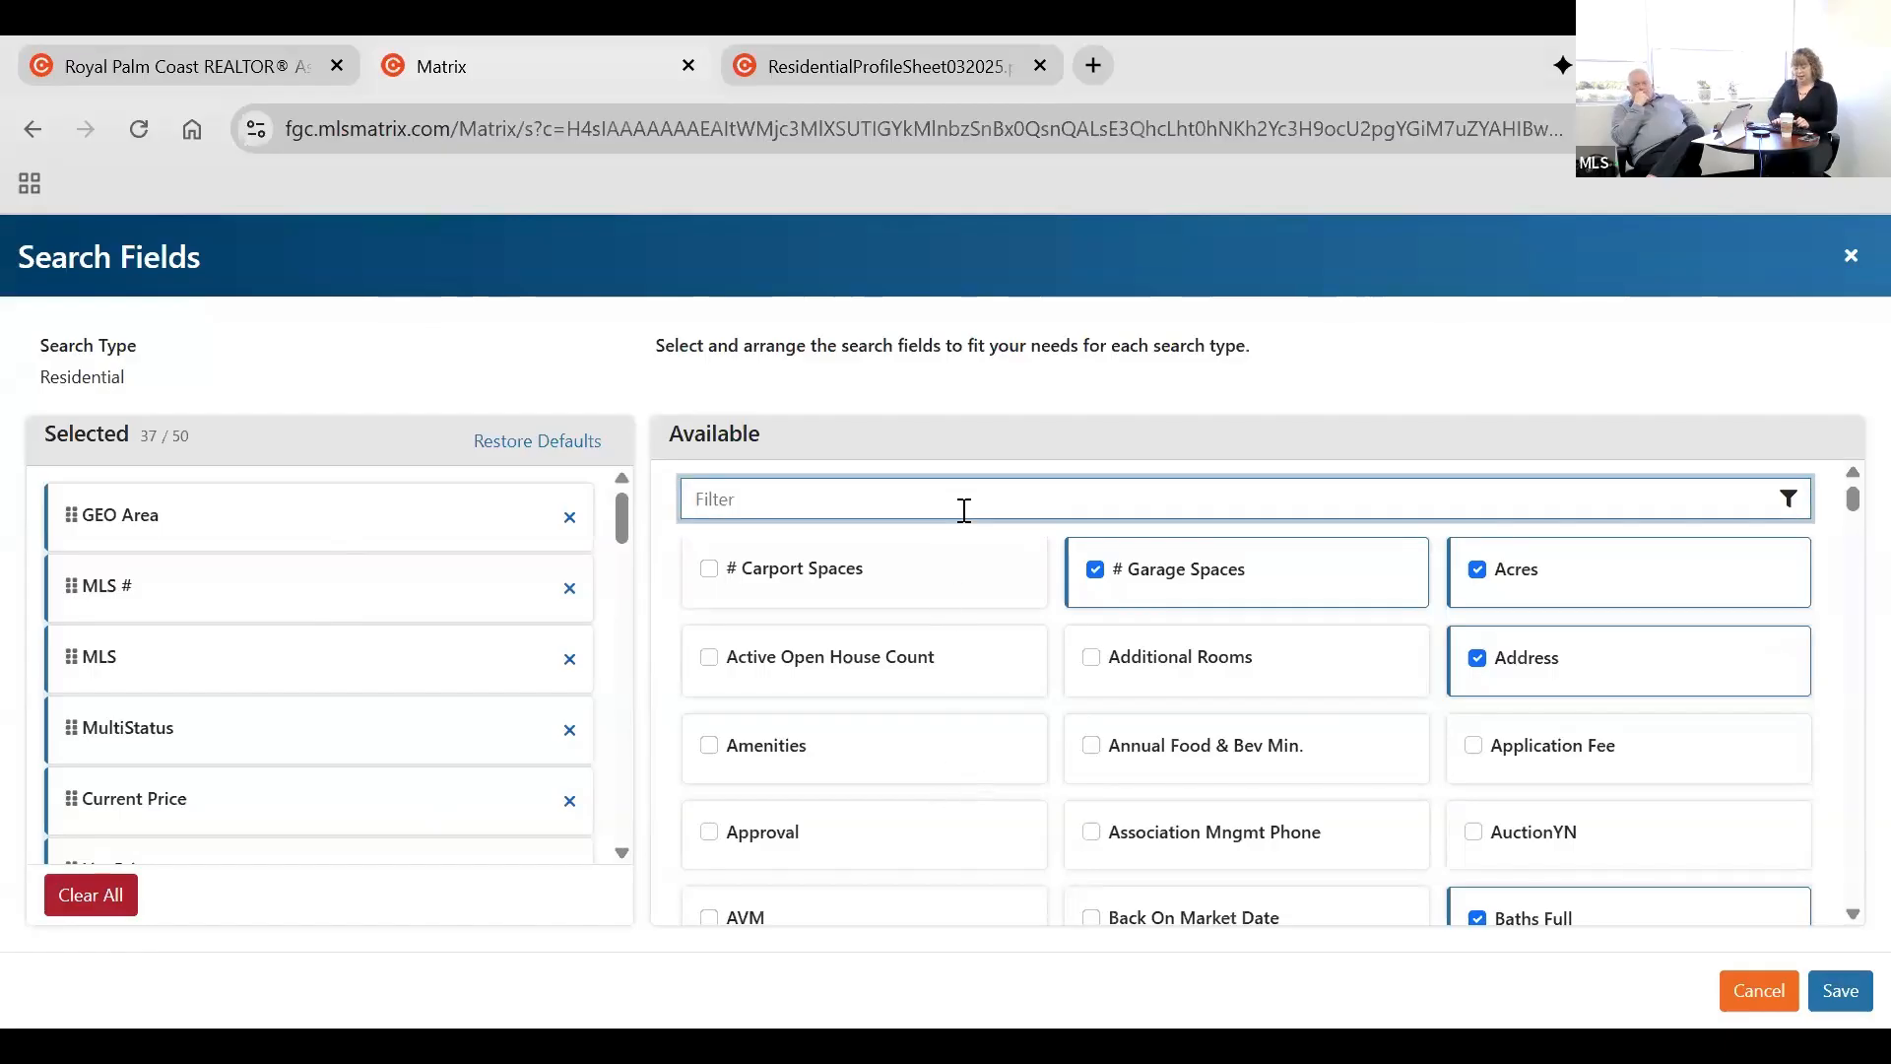
pyautogui.write('exter')
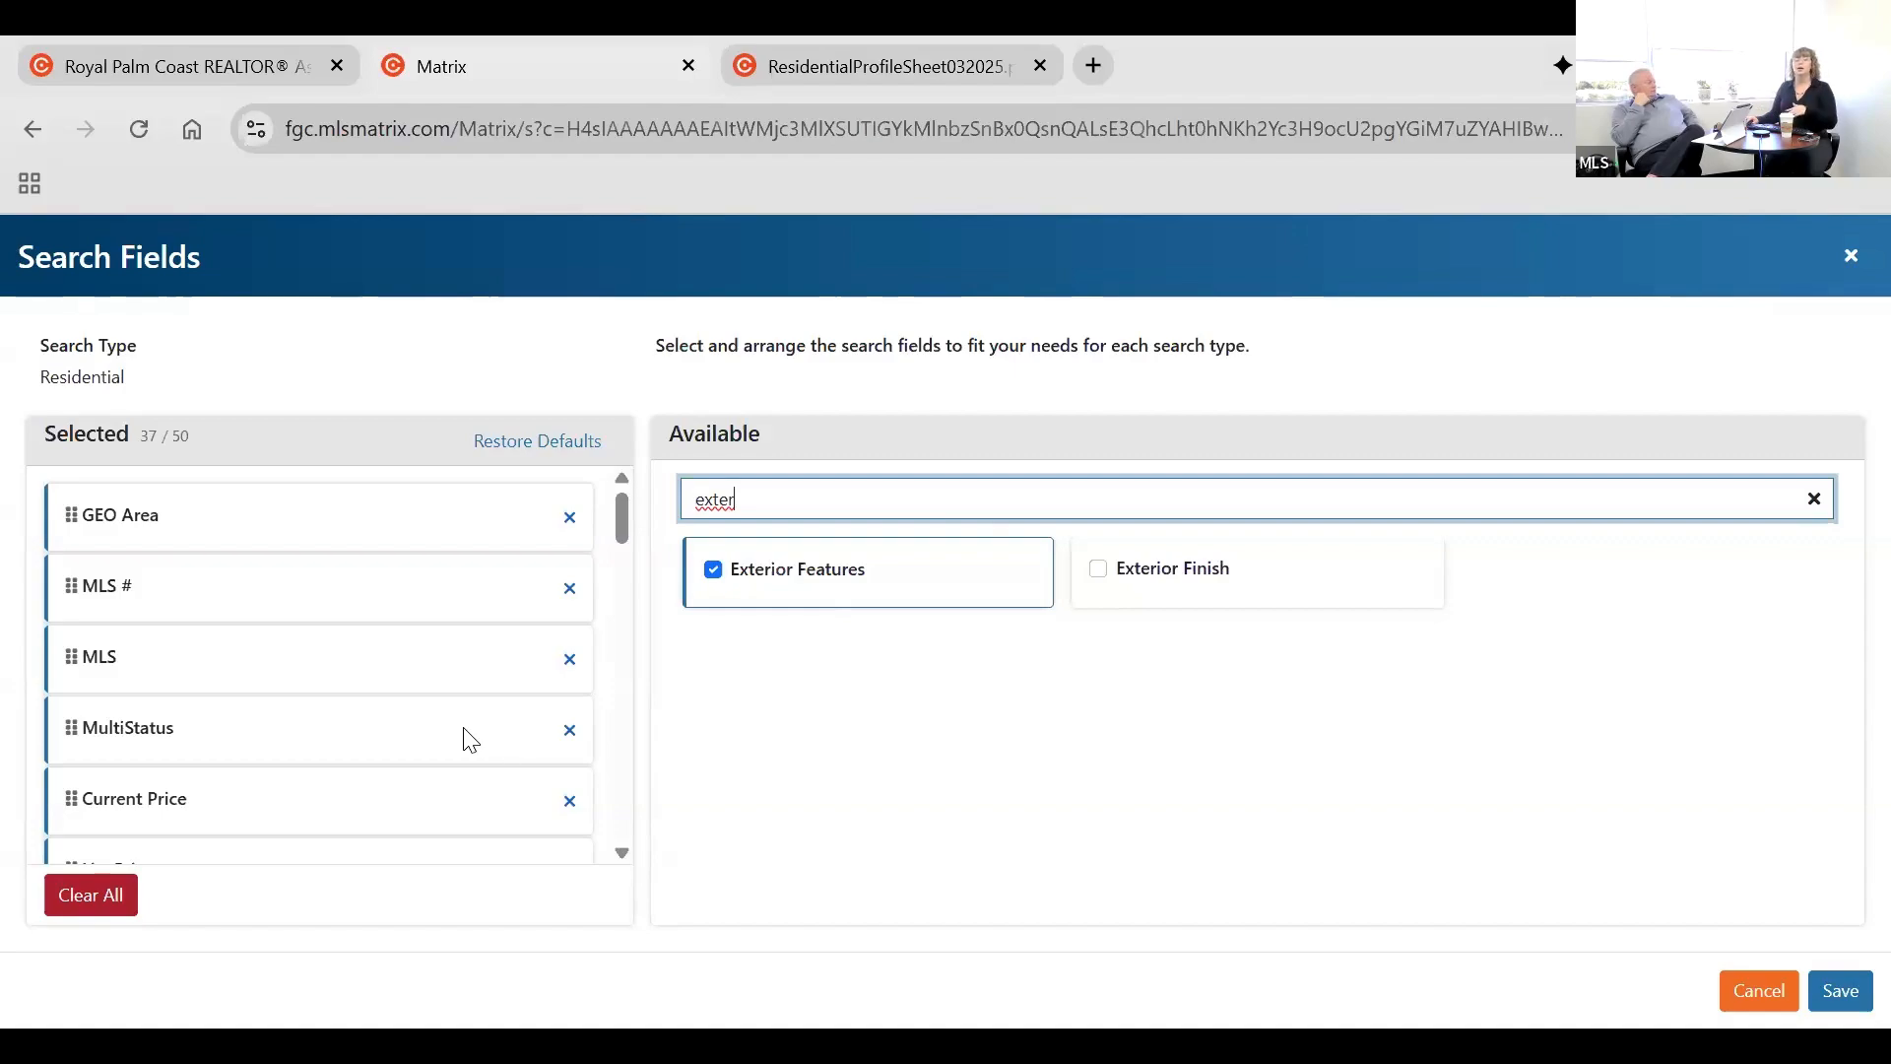
pyautogui.click(713, 570)
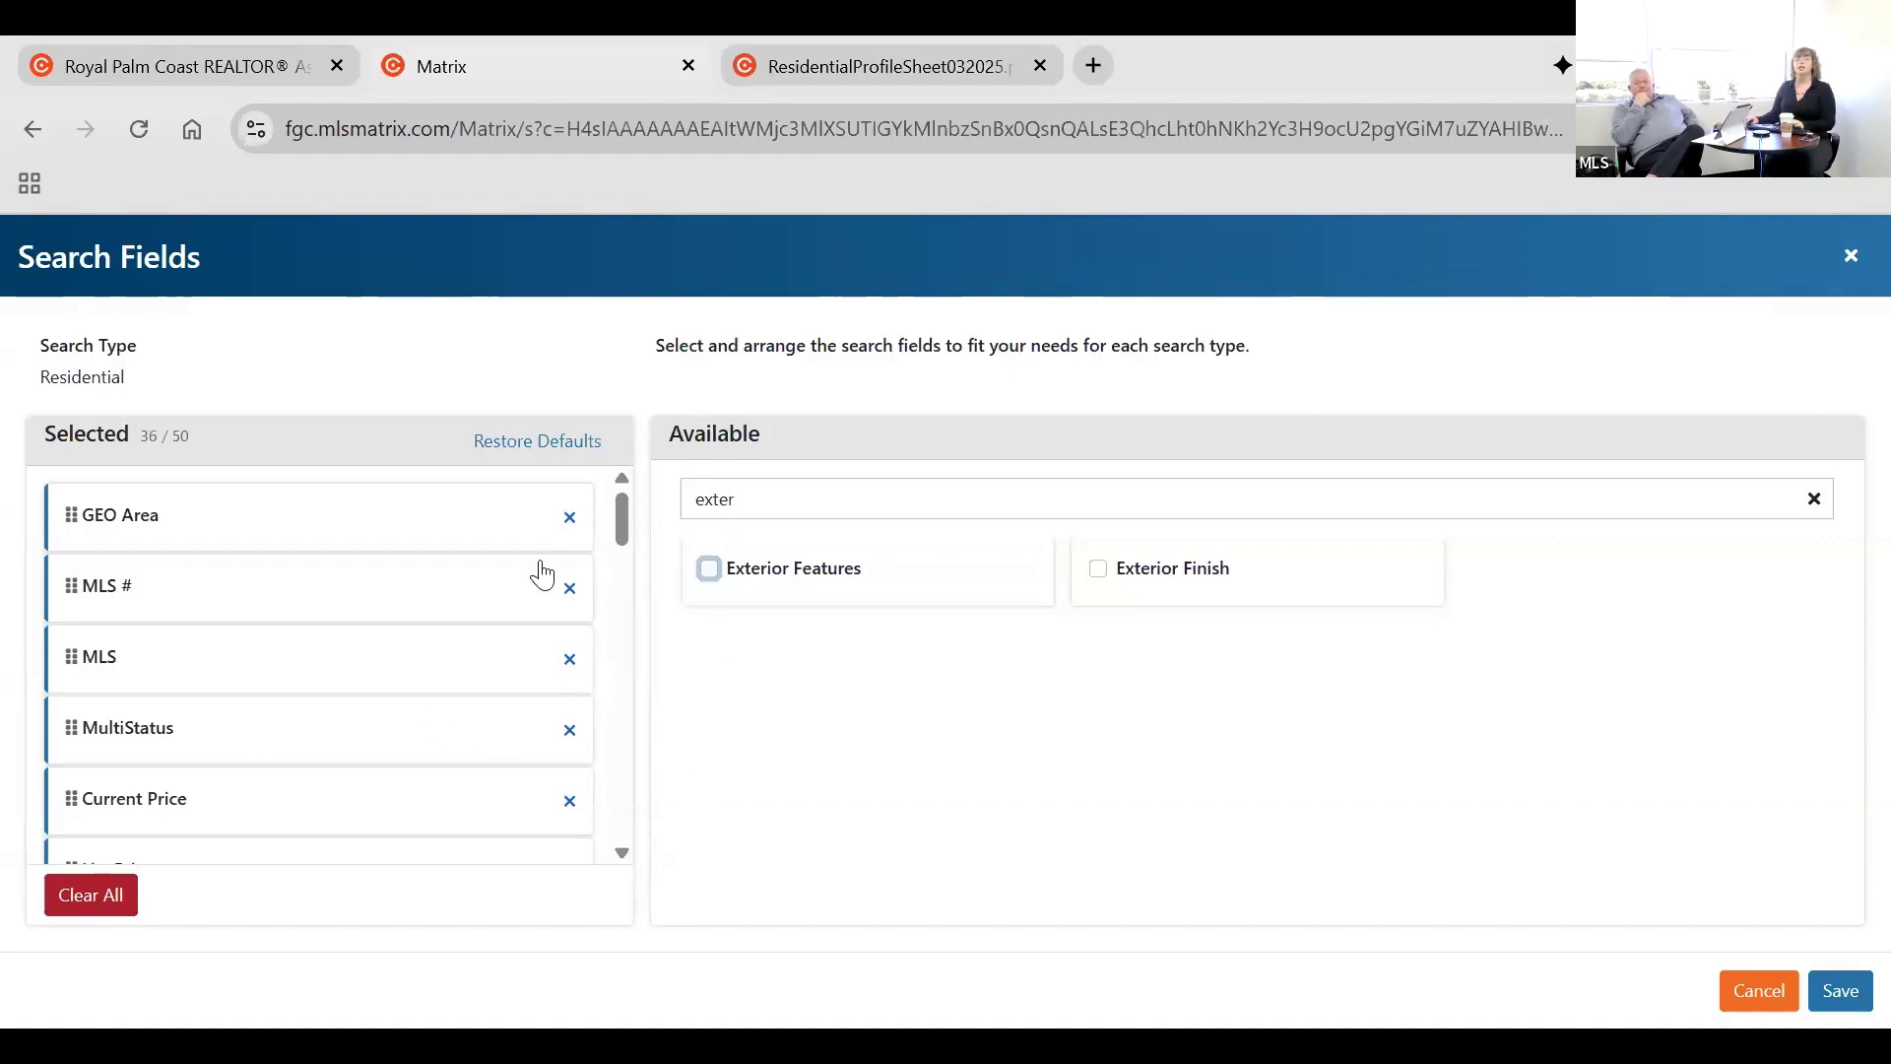
pyautogui.click(710, 570)
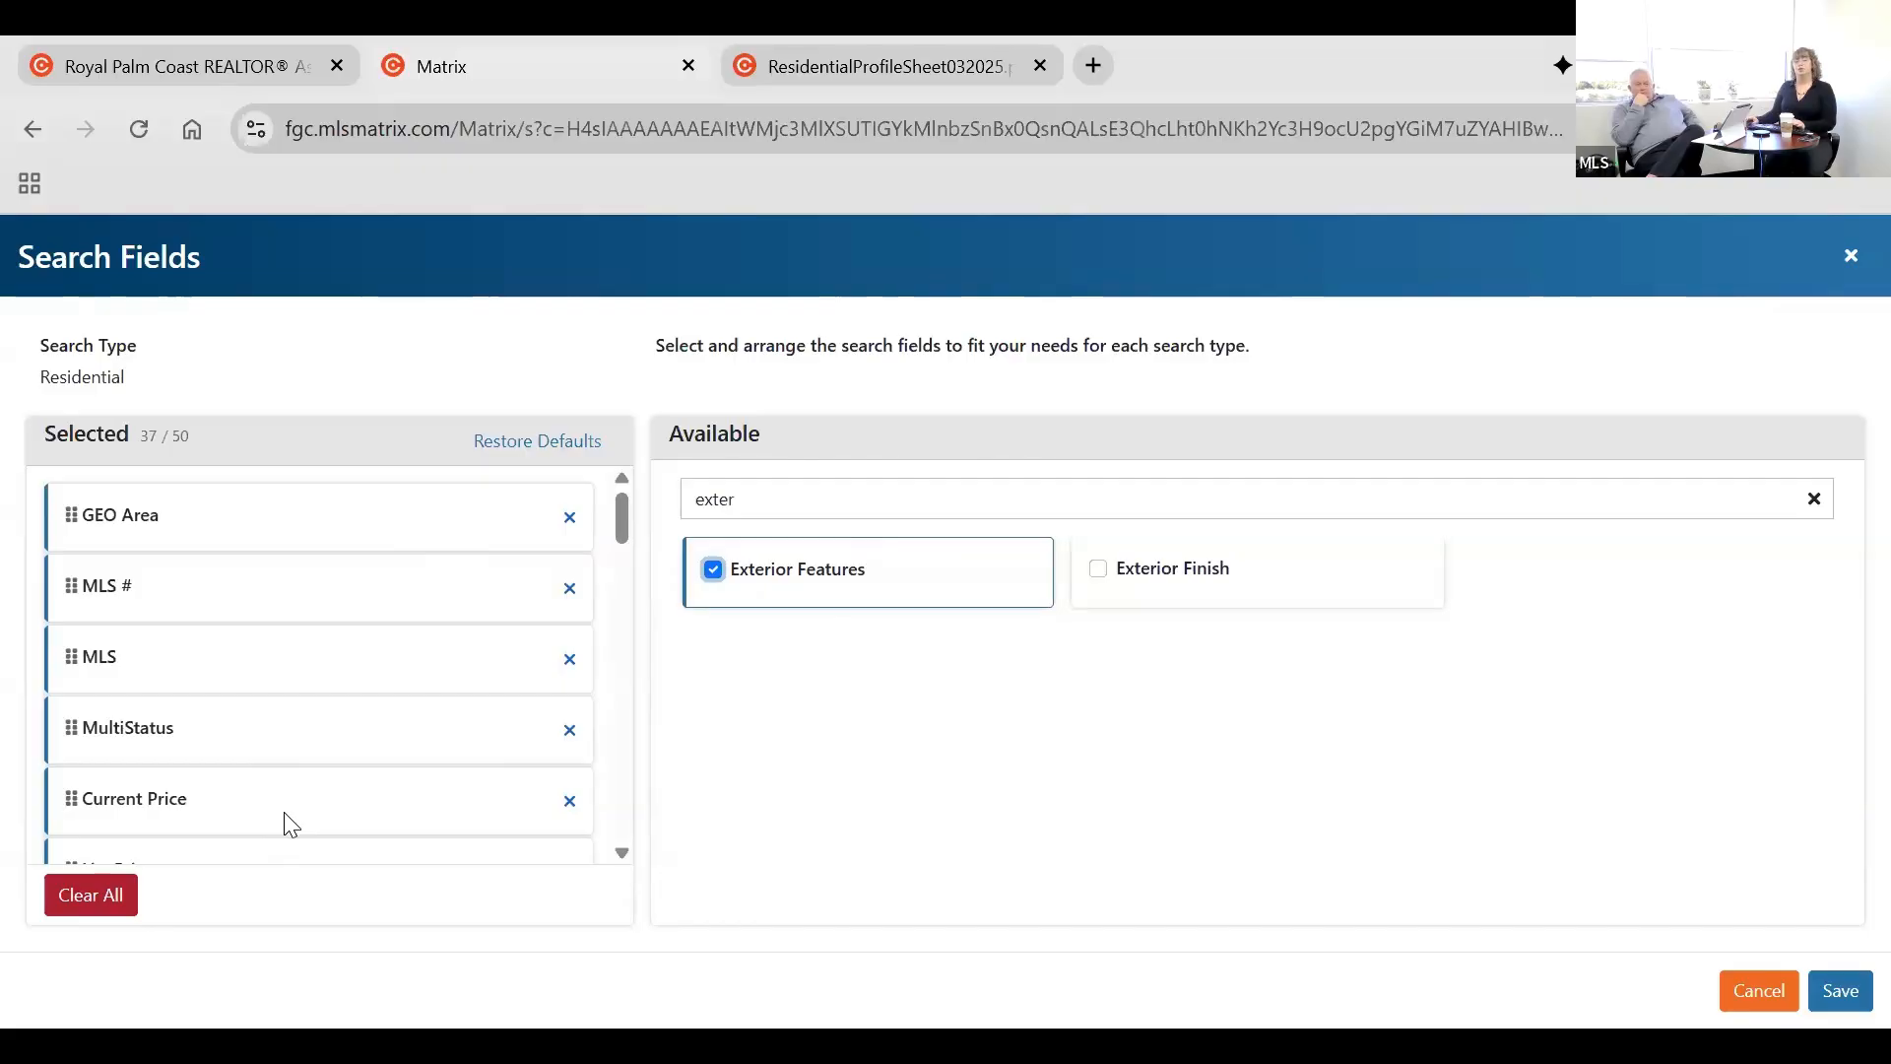
# Move the City field to the top of the selected search fields, above GEO Area, and save the arrangement.
pyautogui.scroll(-3, 290, 823)
pyautogui.scroll(3, 288, 815)
pyautogui.scroll(-3, 325, 692)
pyautogui.scroll(-5, 77, 636)
pyautogui.moveTo(75, 621); pyautogui.dragTo(95, 522)
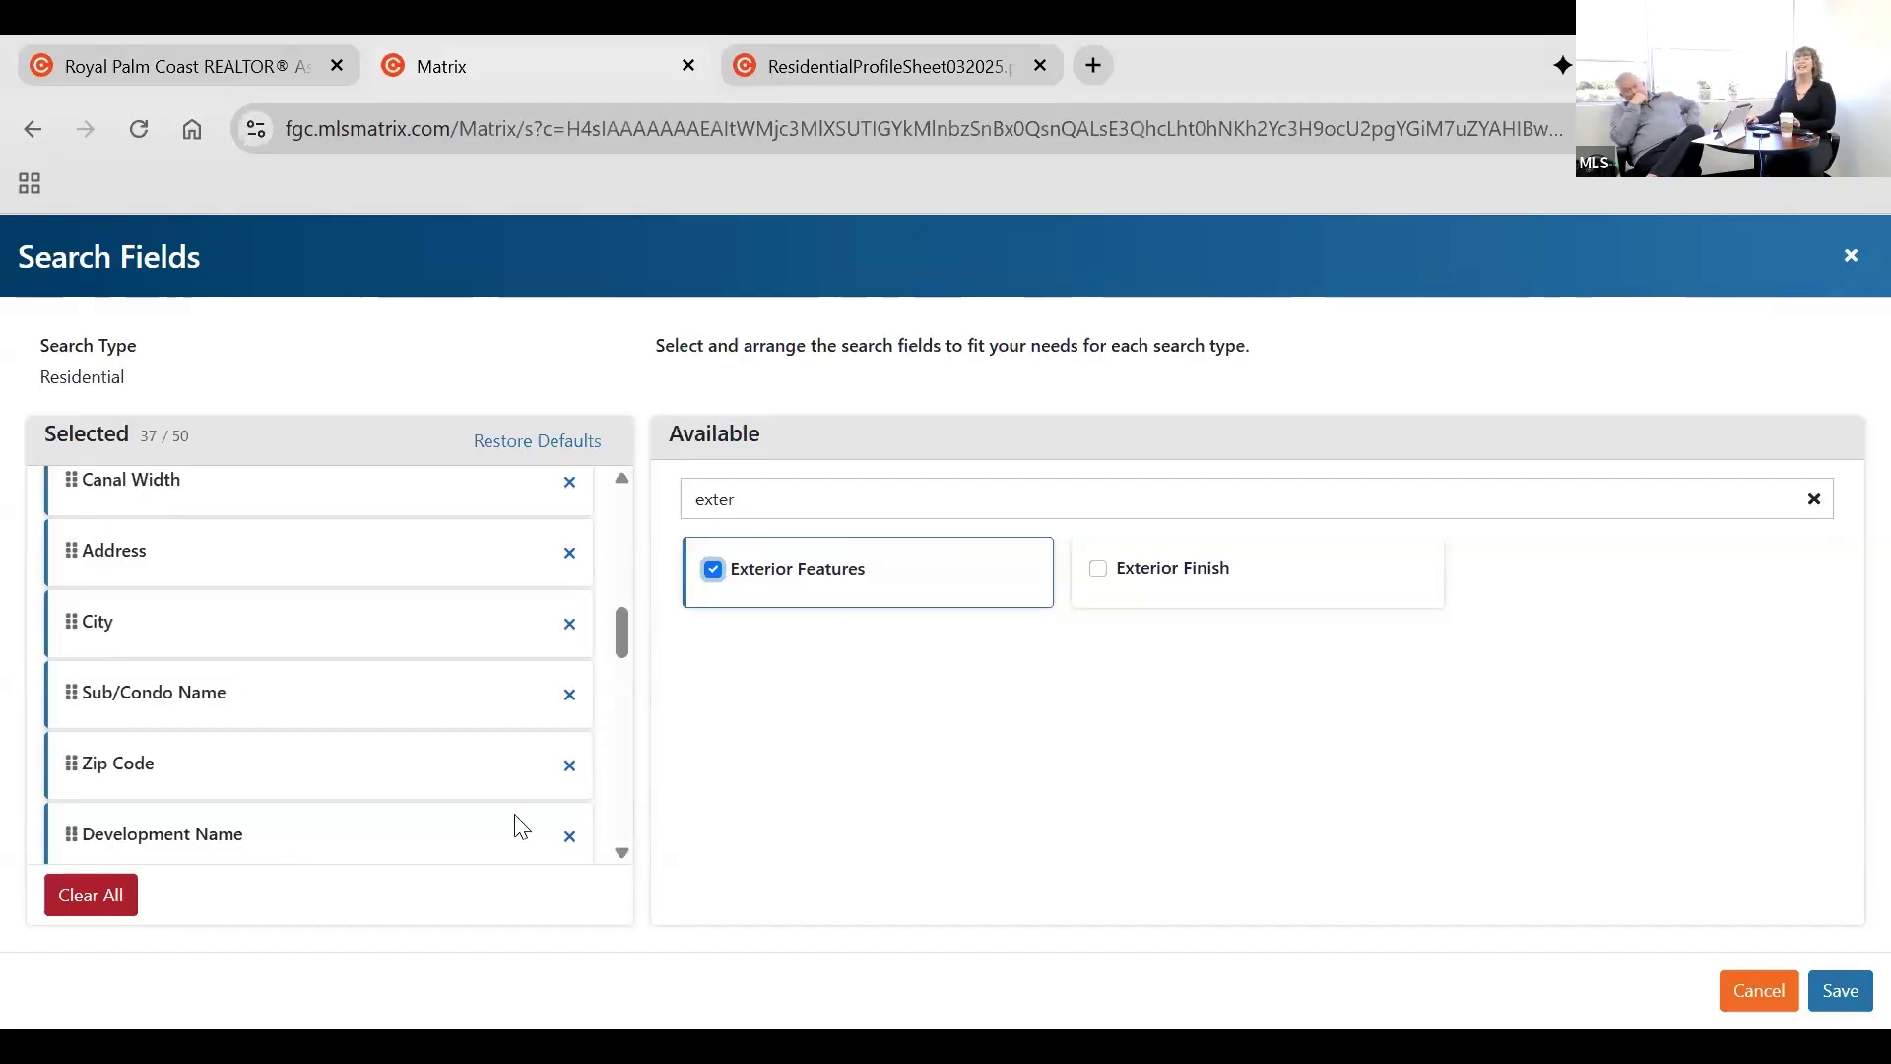
pyautogui.scroll(5, 131, 788)
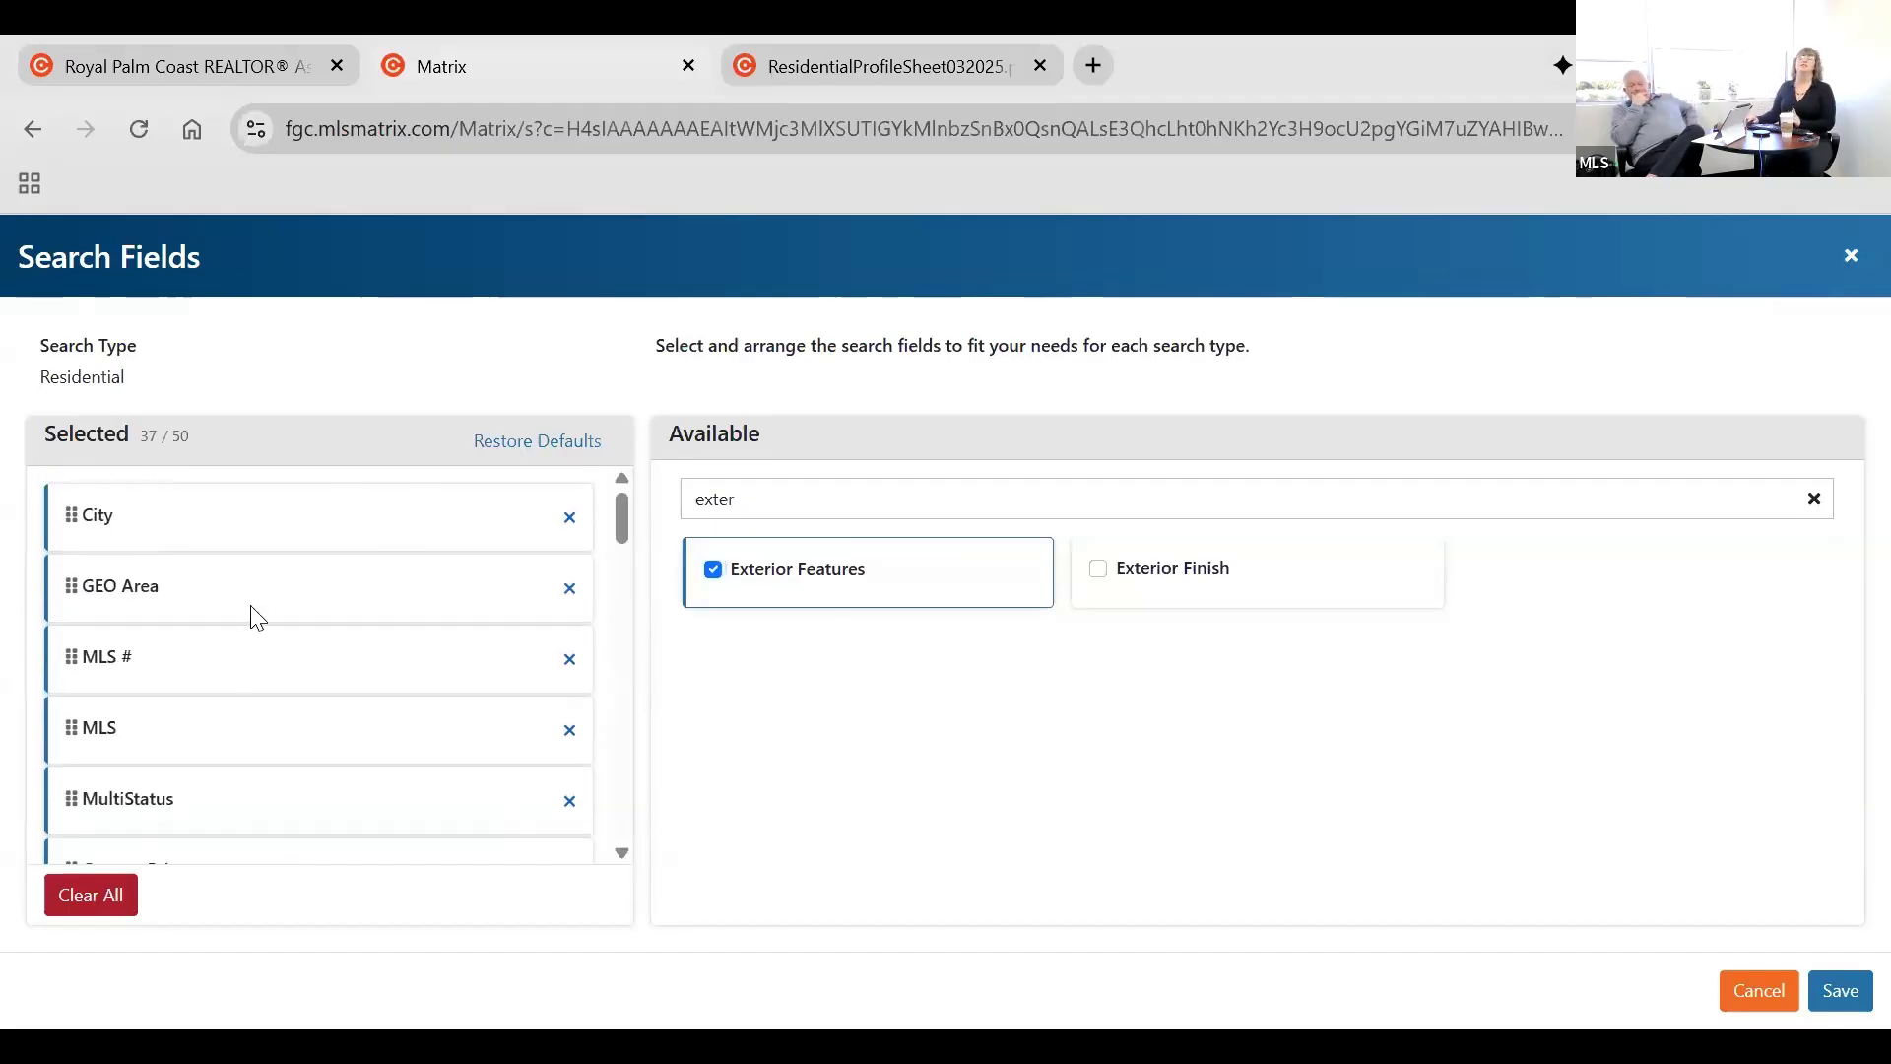
pyautogui.click(1842, 992)
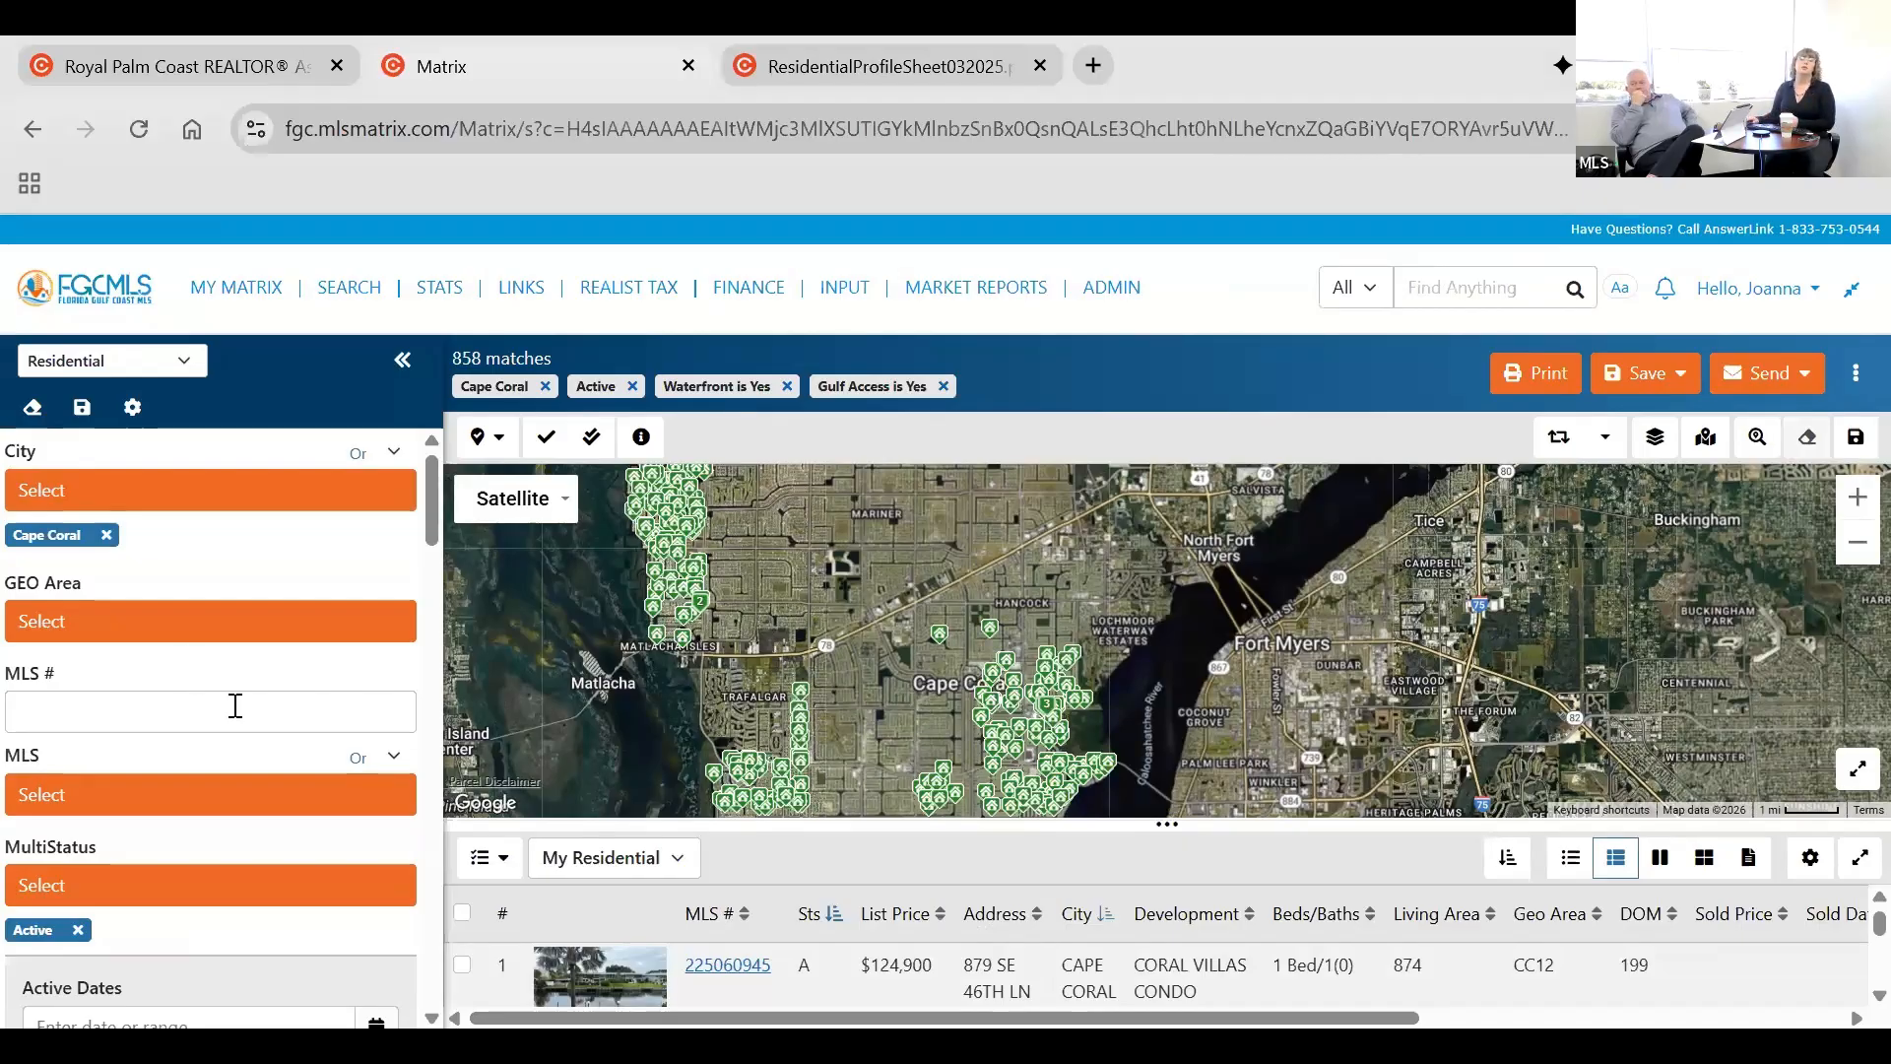
pyautogui.scroll(-1, 292, 541)
pyautogui.scroll(1, 186, 824)
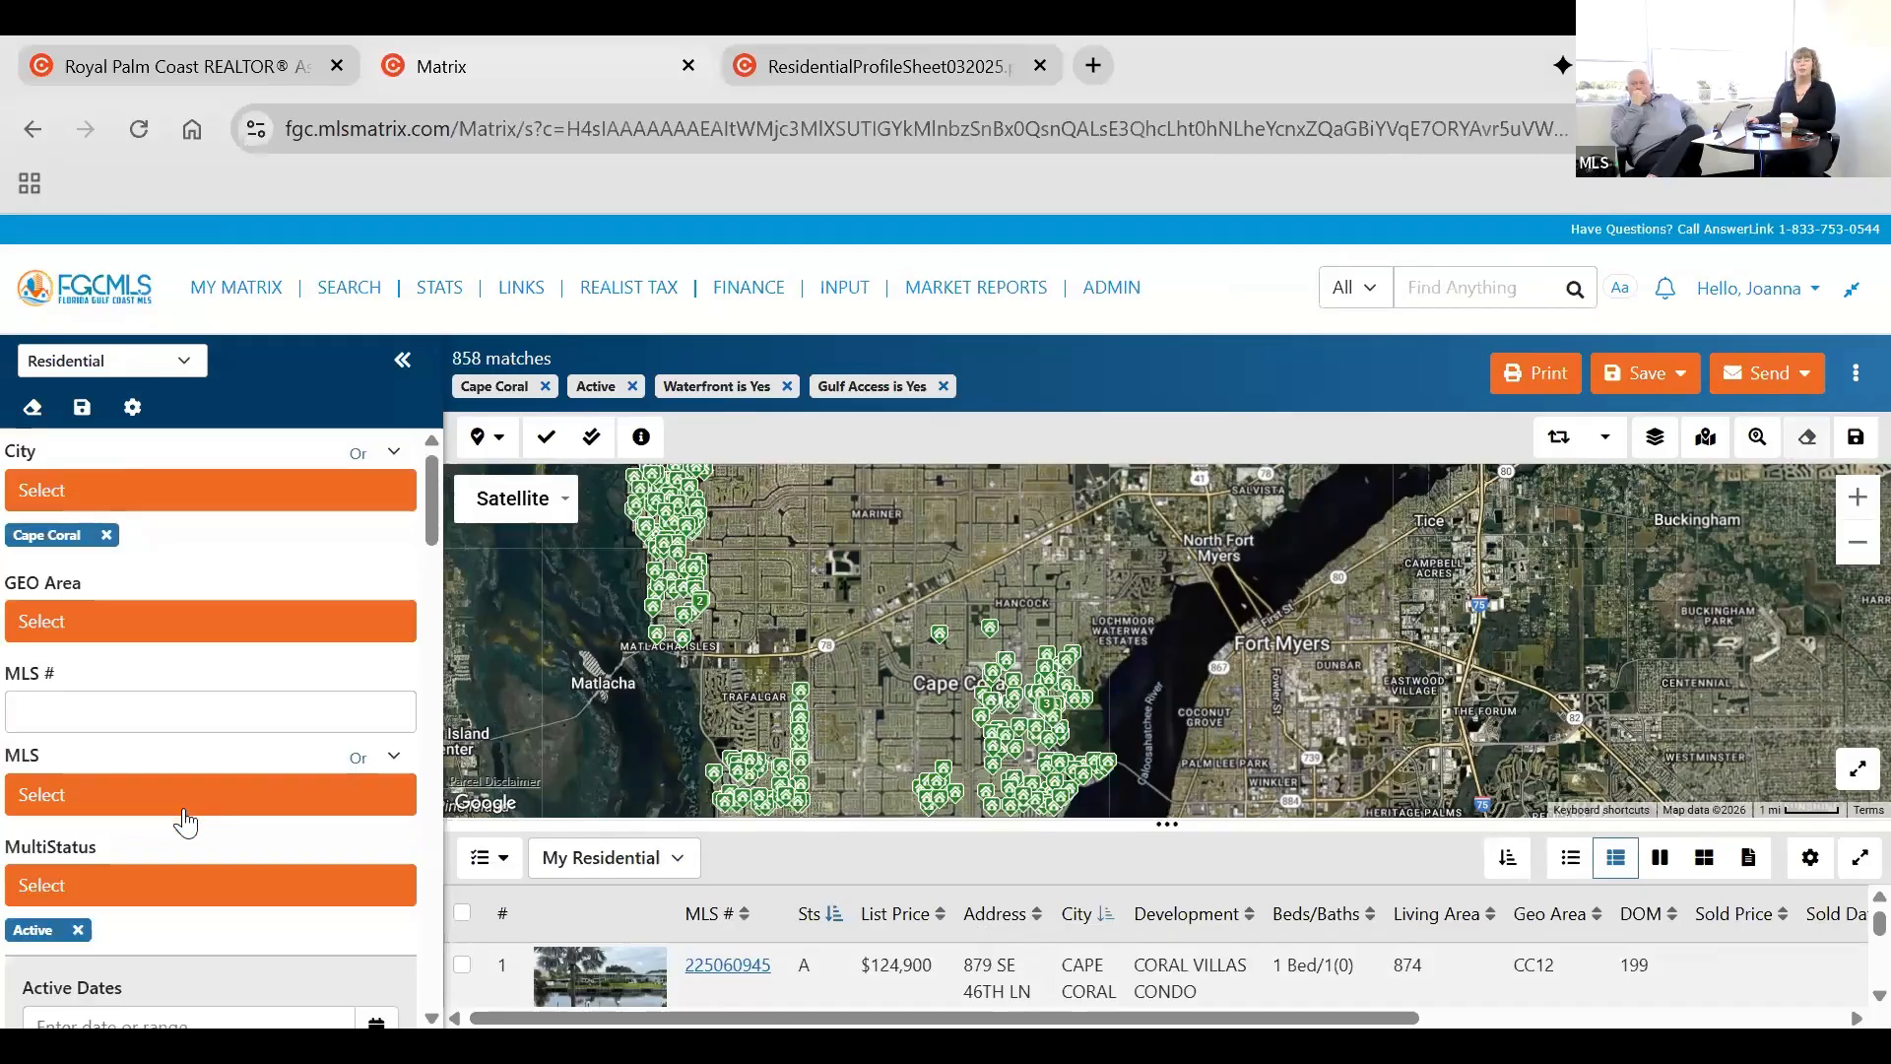
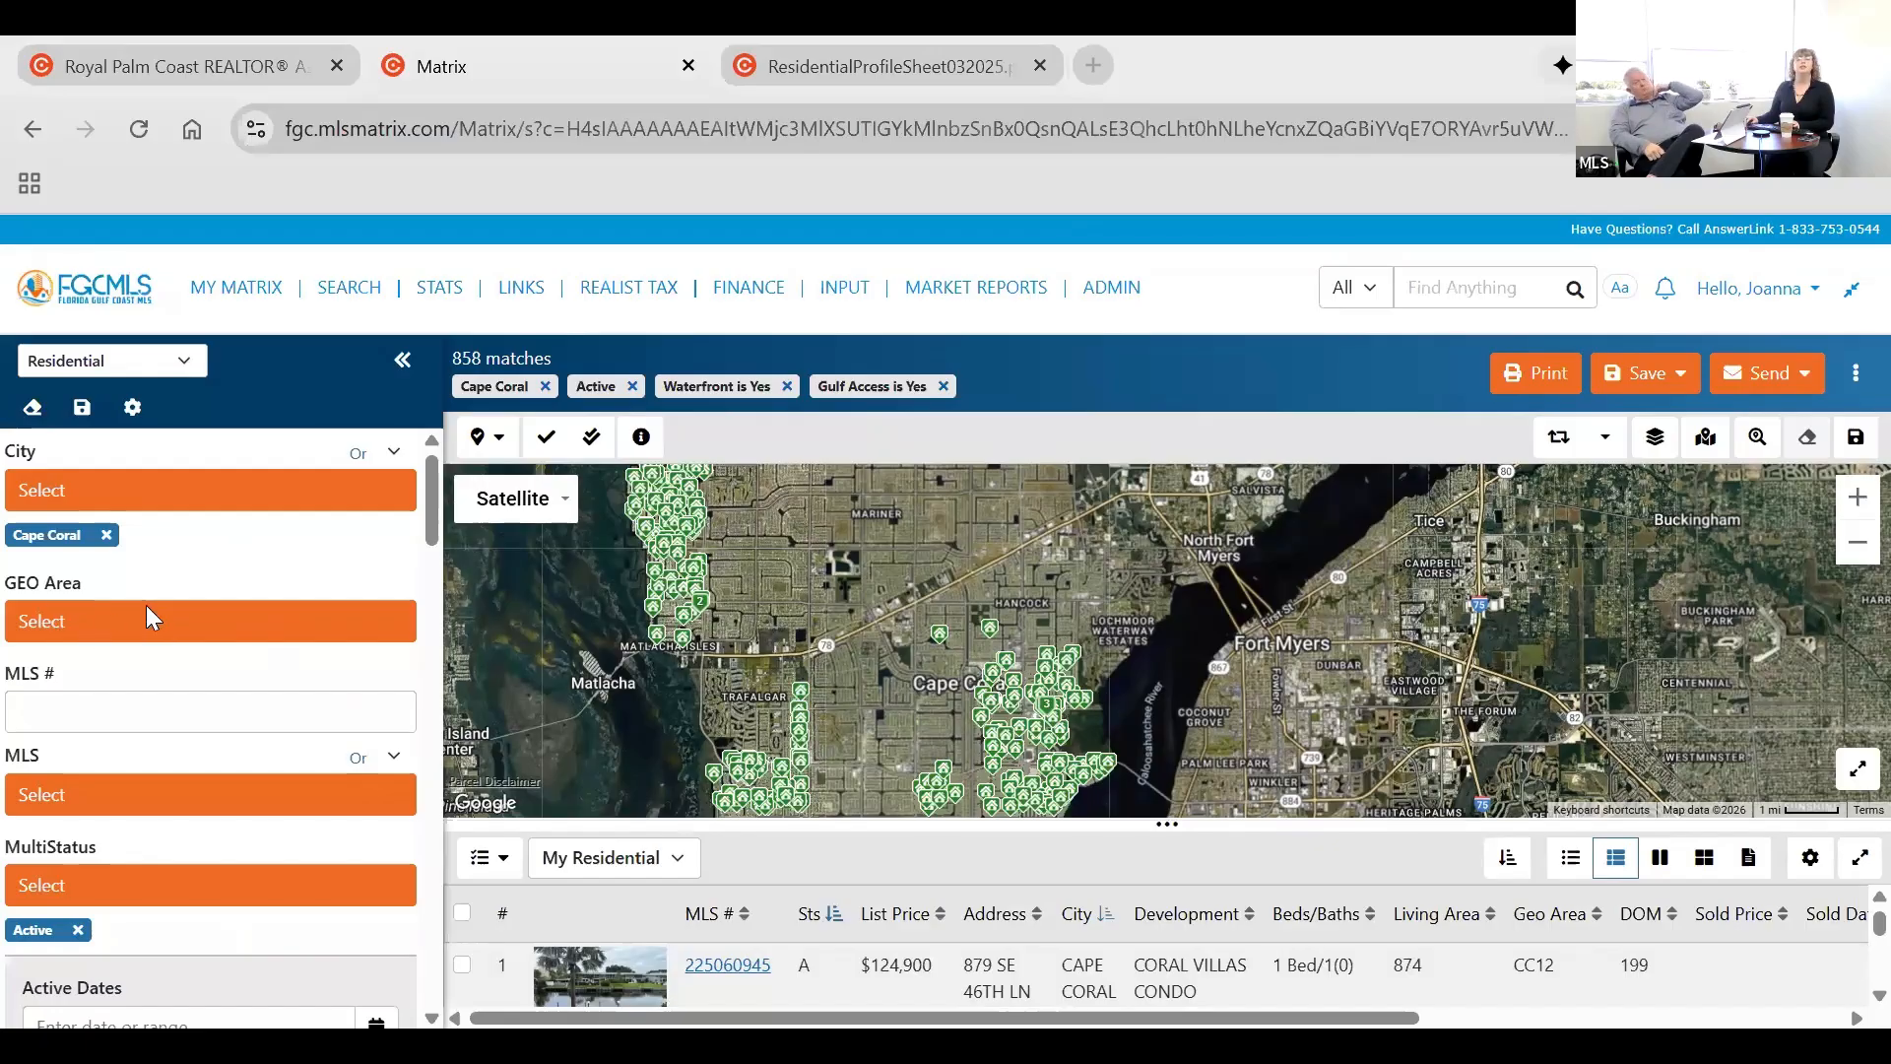
# Check the available search types, keep Residential, and enlarge the results list by shrinking the map.
pyautogui.click(113, 361)
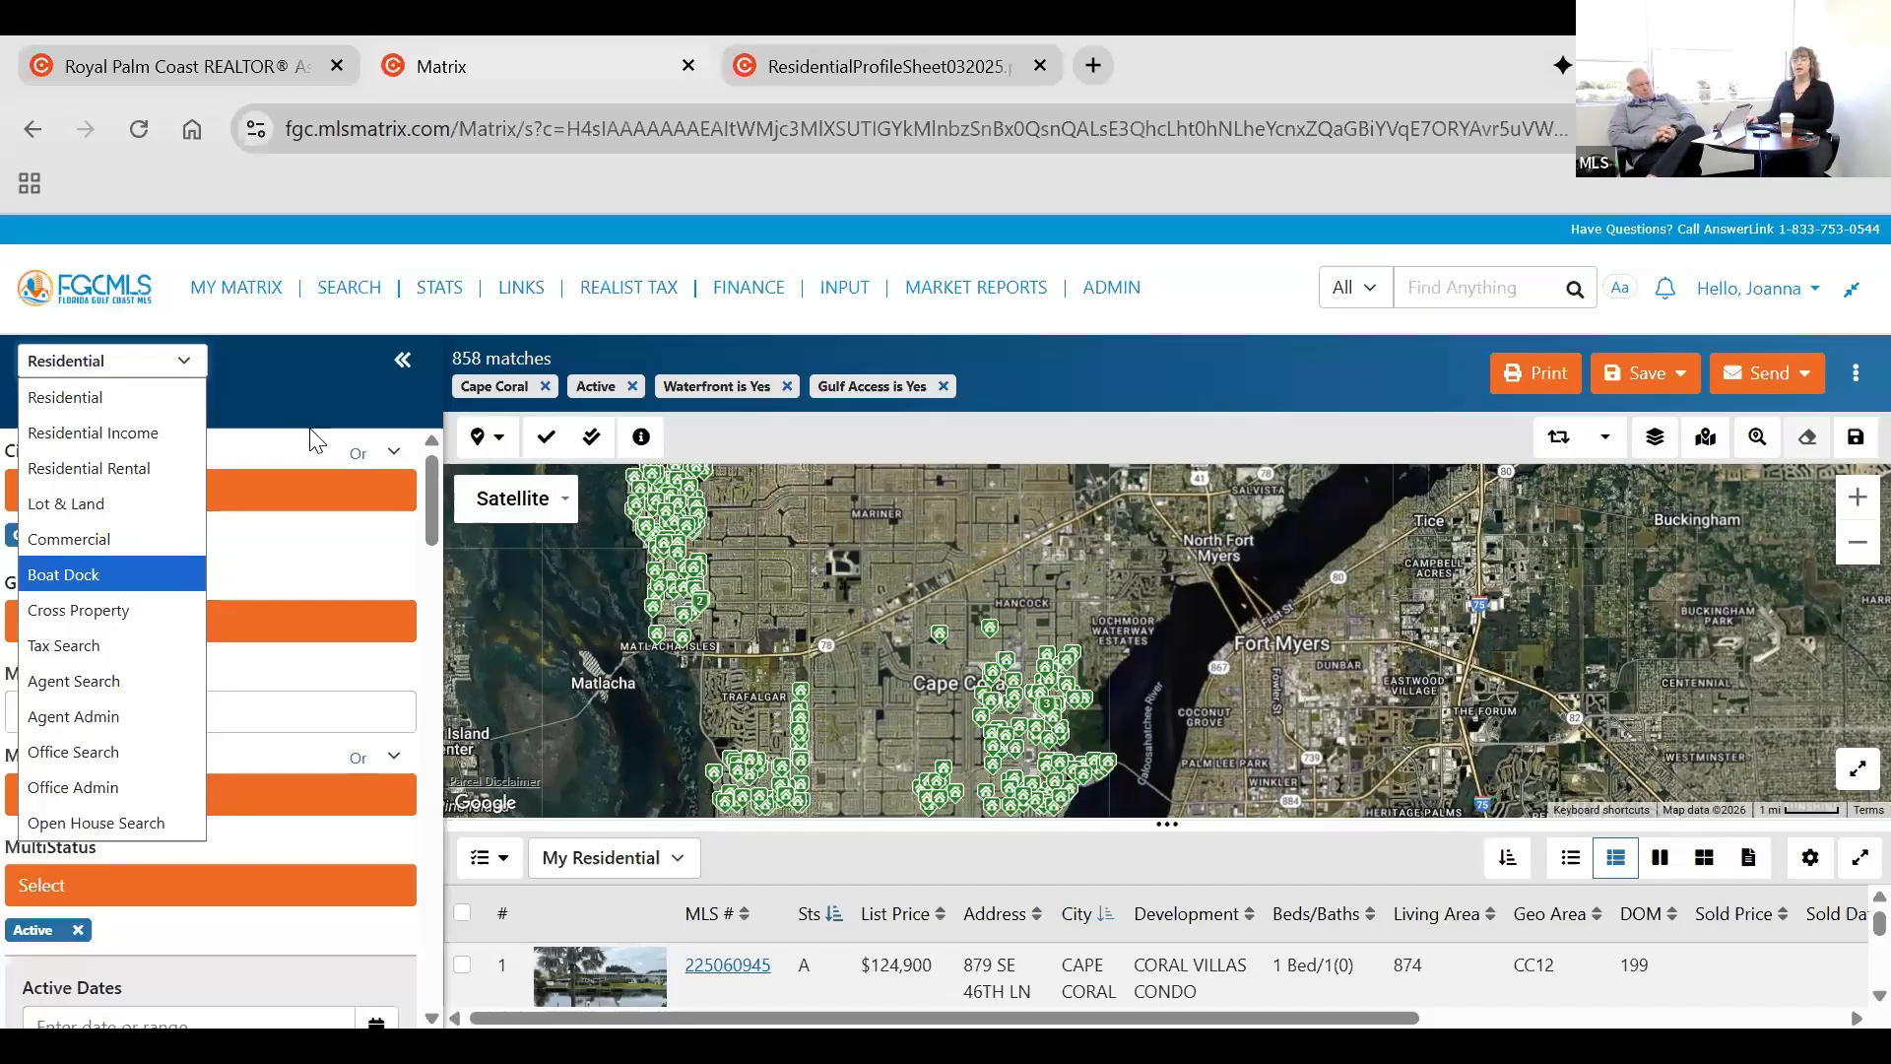
pyautogui.click(990, 650)
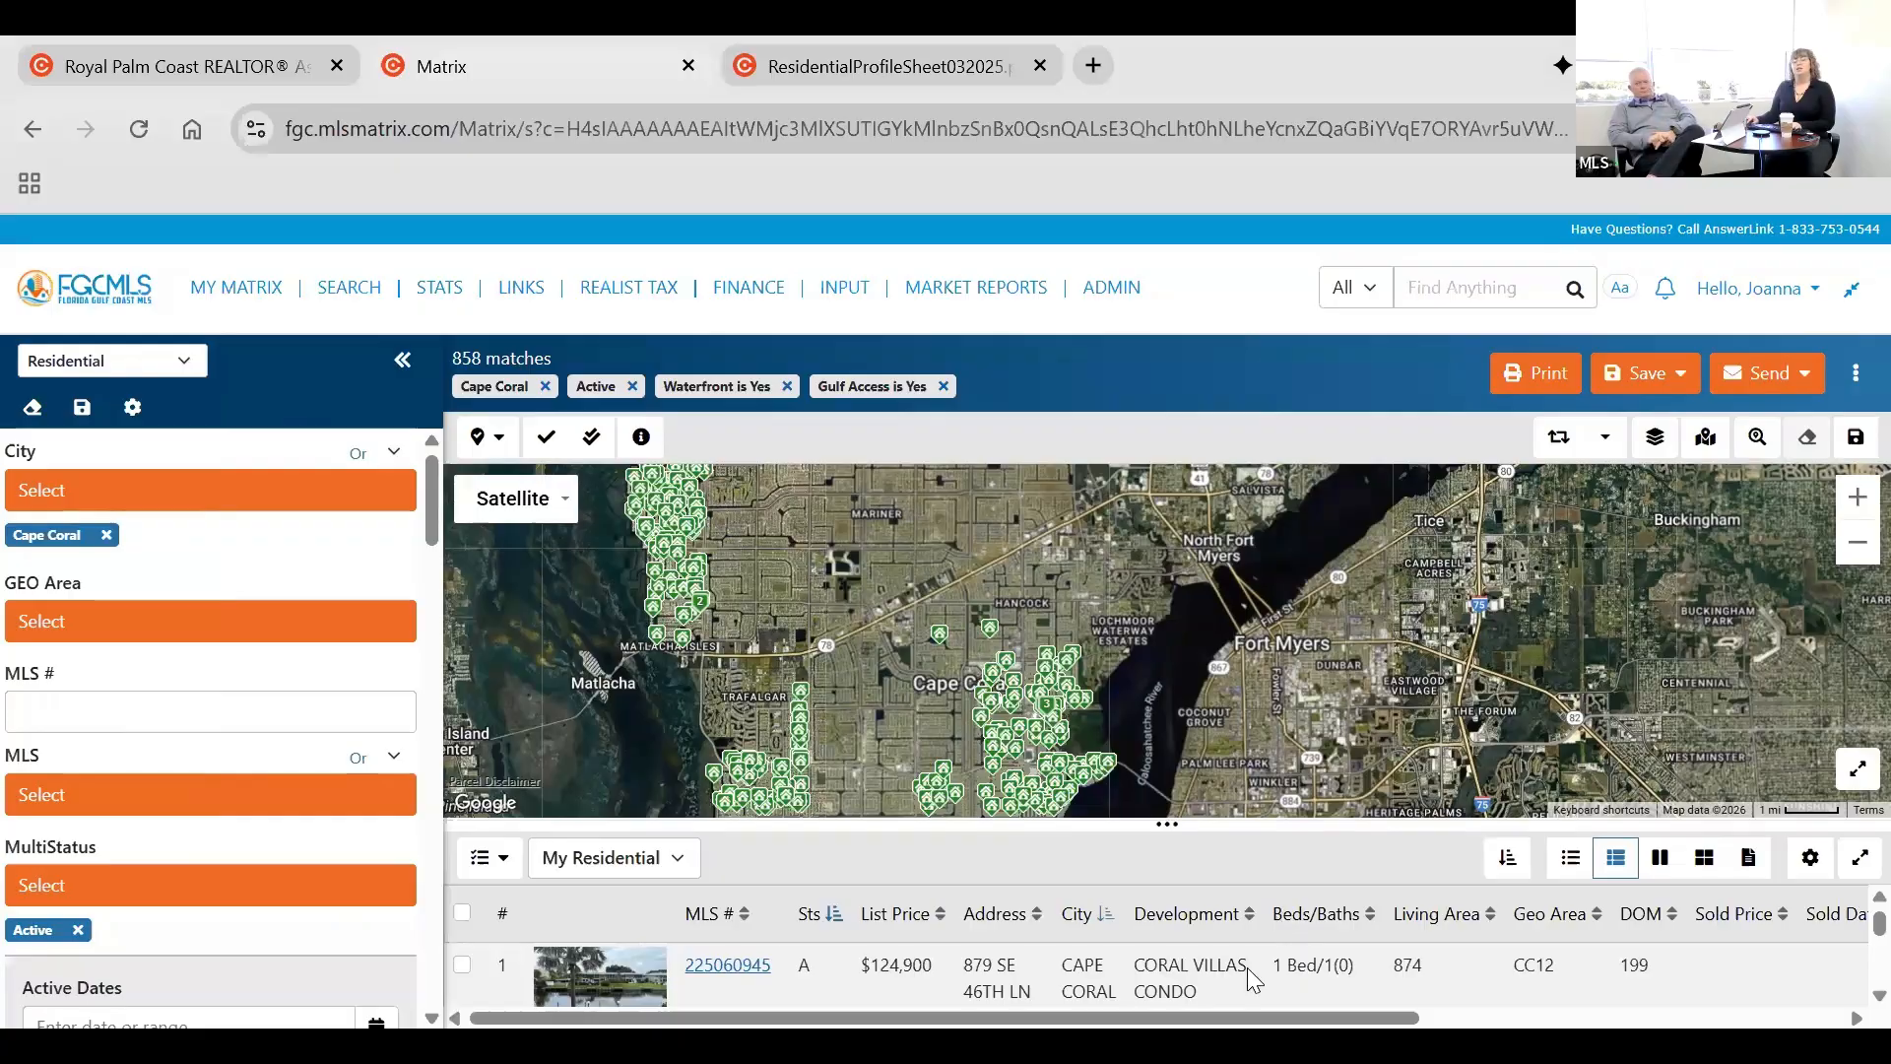
pyautogui.moveTo(1167, 828); pyautogui.dragTo(1188, 764)
pyautogui.moveTo(1189, 674); pyautogui.dragTo(1201, 490)
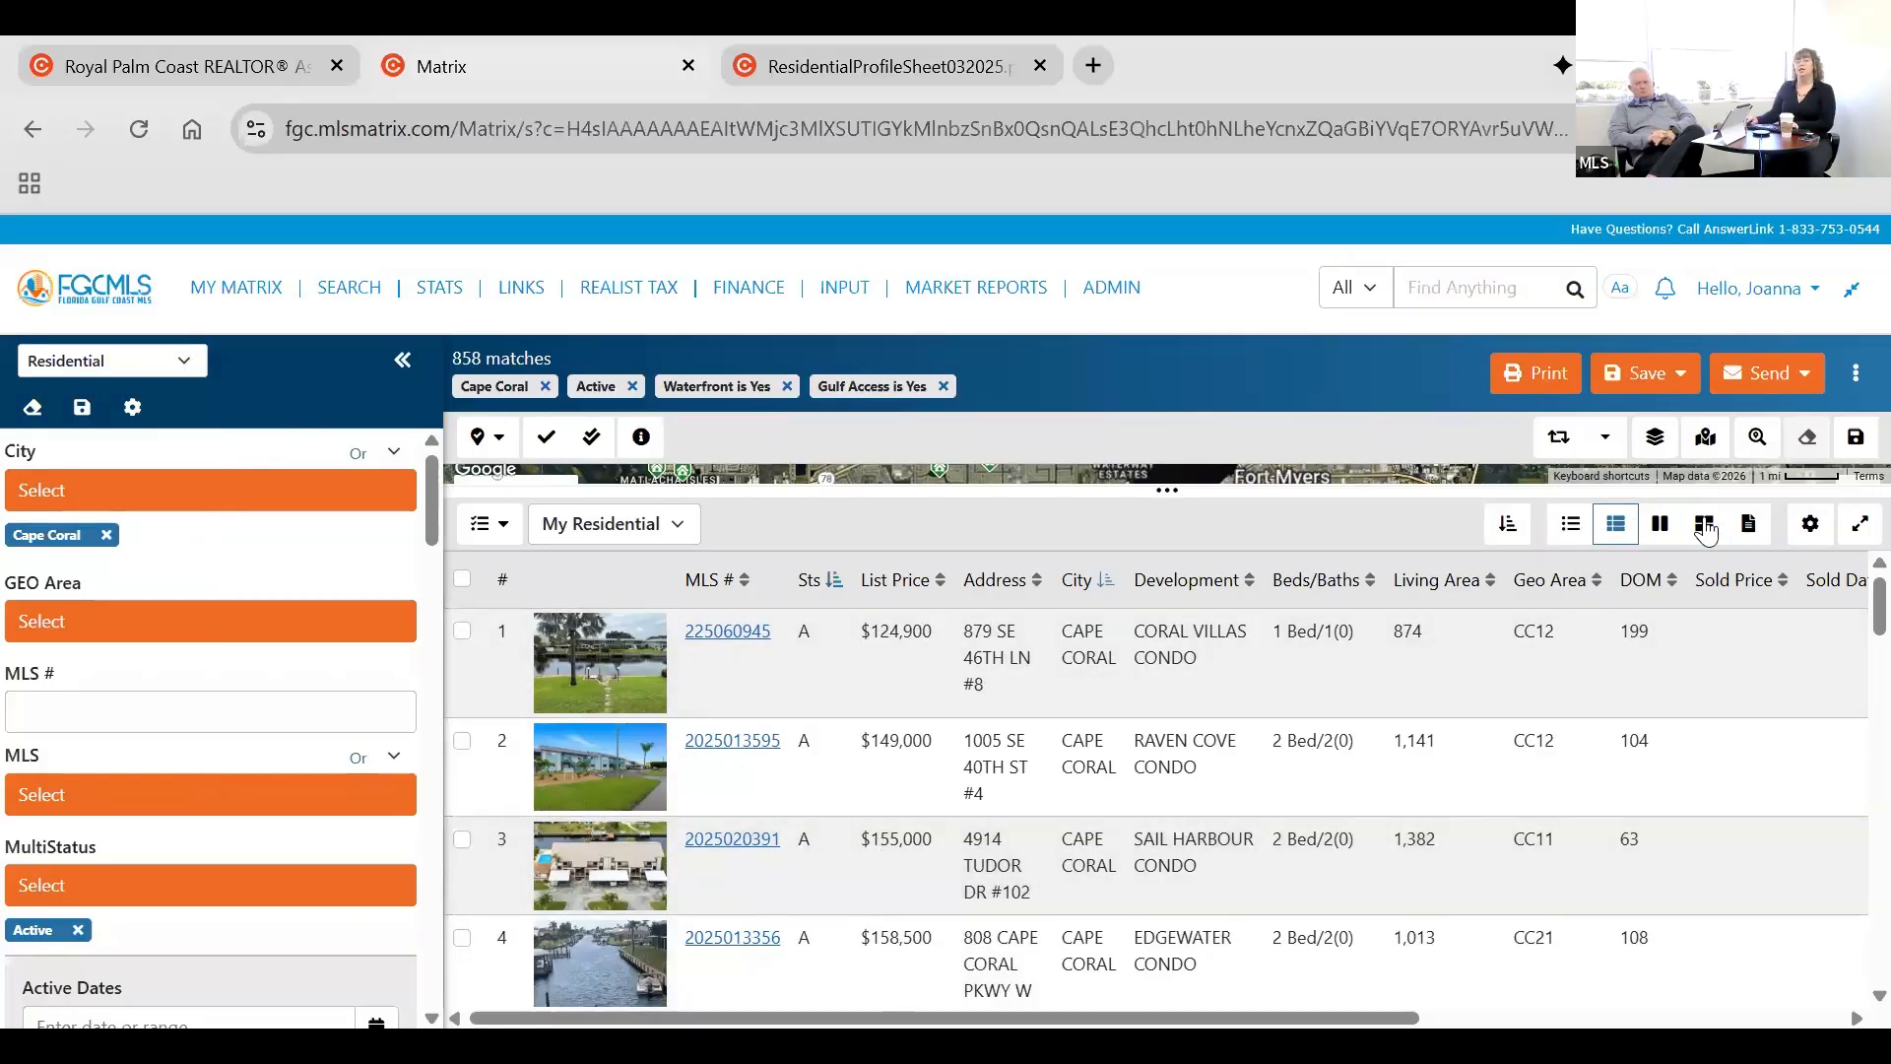
# Compare the search results in the single-line list, the list with thumbnails, and the side-by-side column layout.
pyautogui.click(1566, 532)
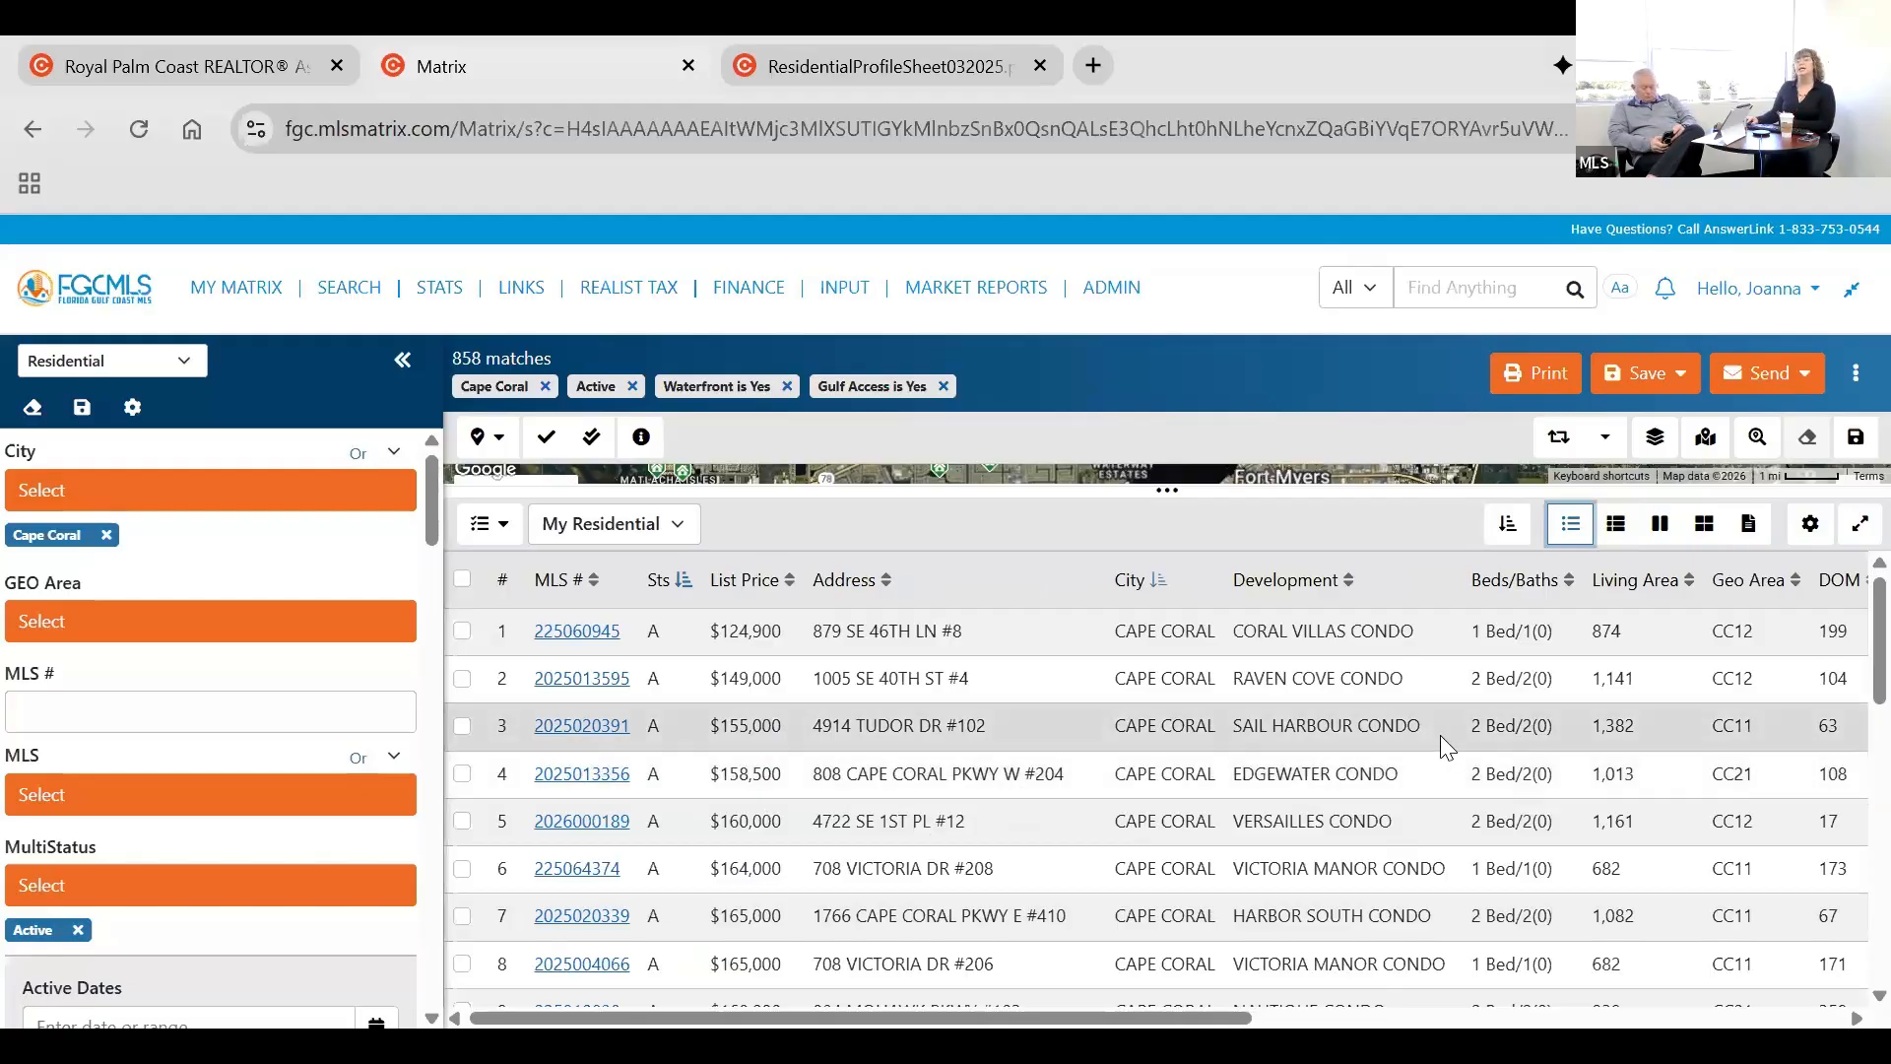
pyautogui.click(1616, 523)
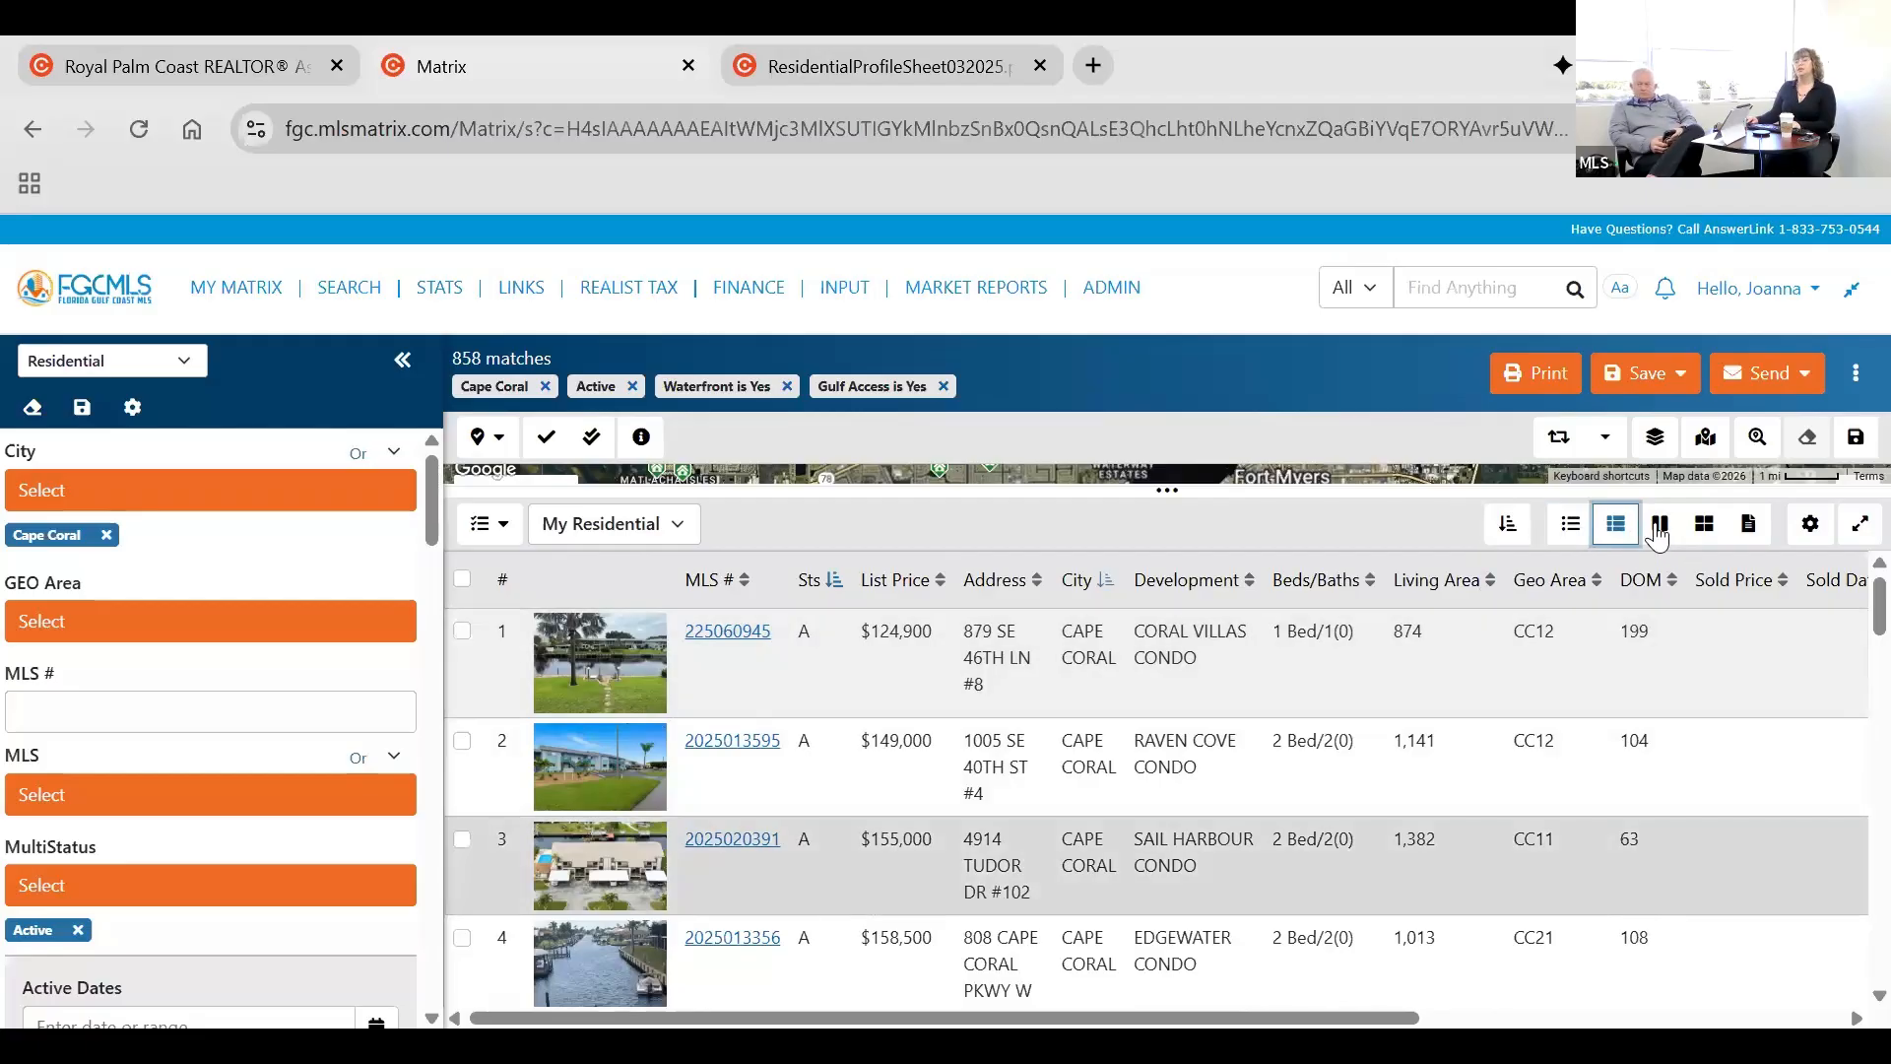
pyautogui.click(1659, 527)
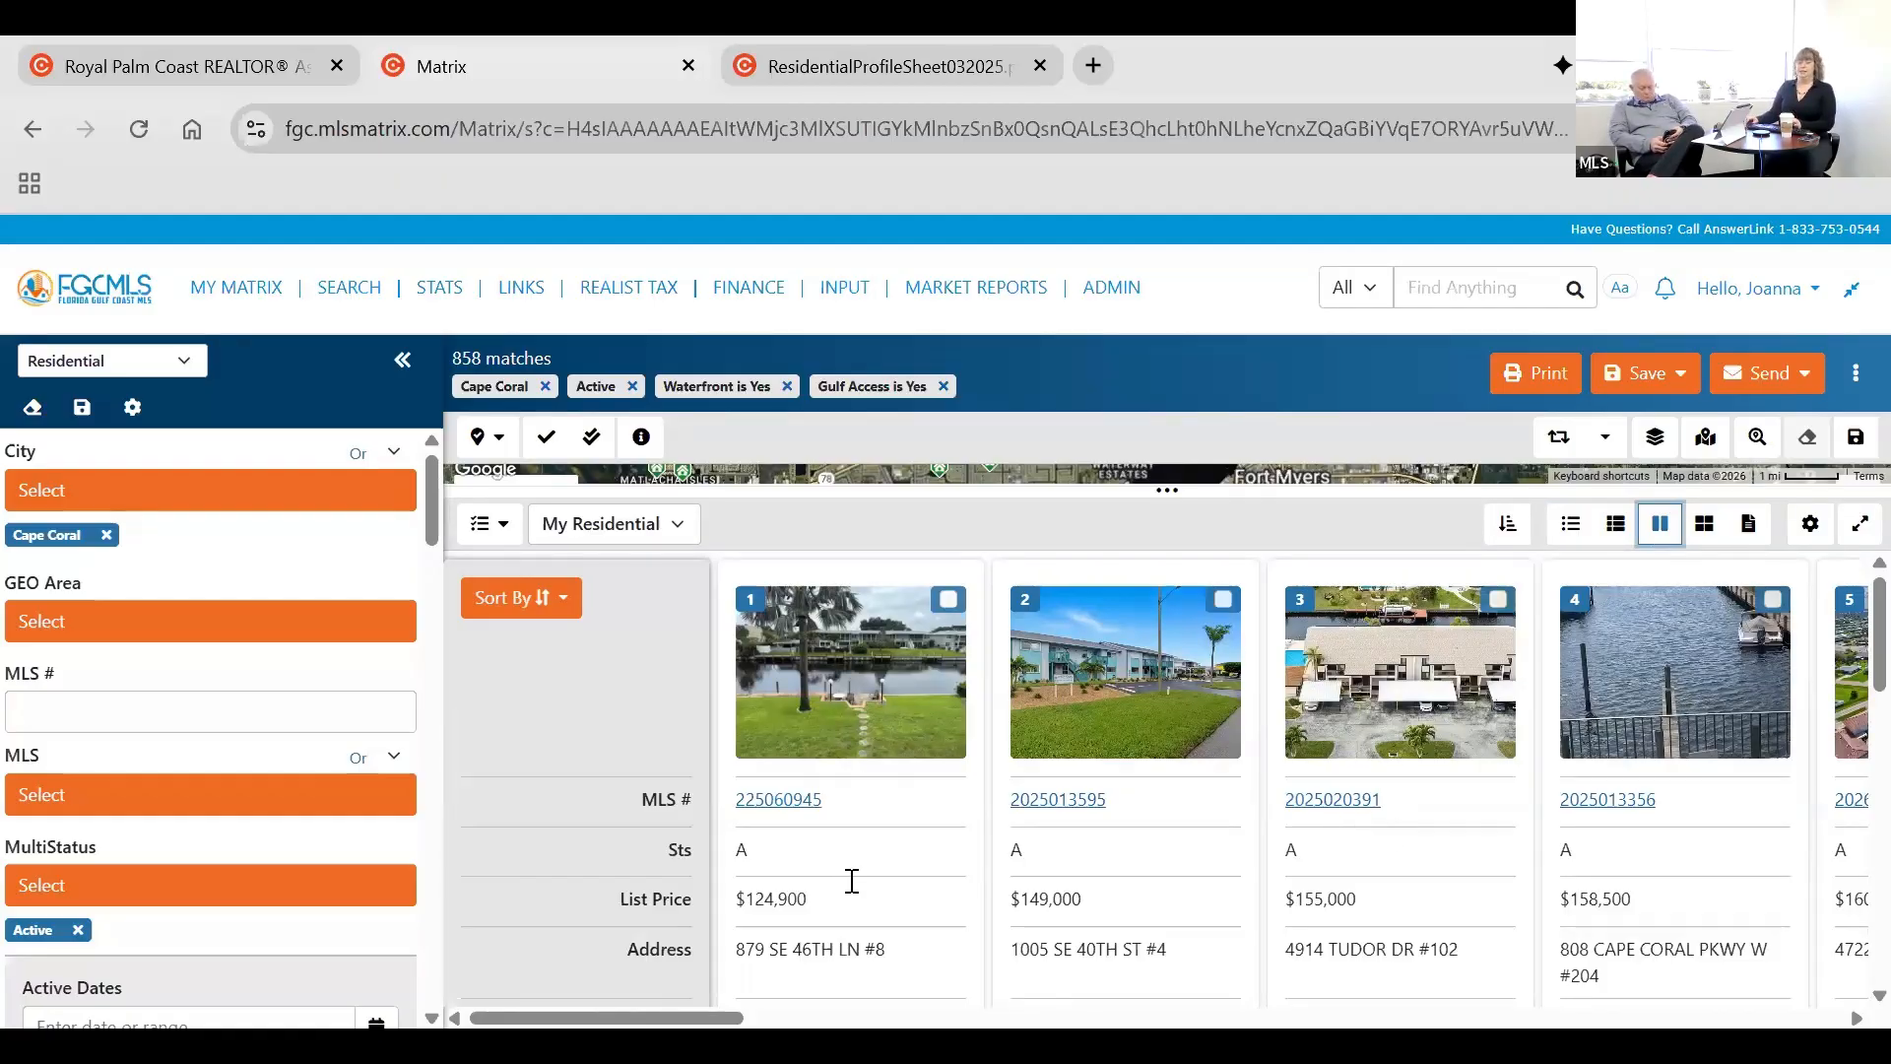
pyautogui.scroll(-10, 885, 883)
pyautogui.scroll(6, 885, 883)
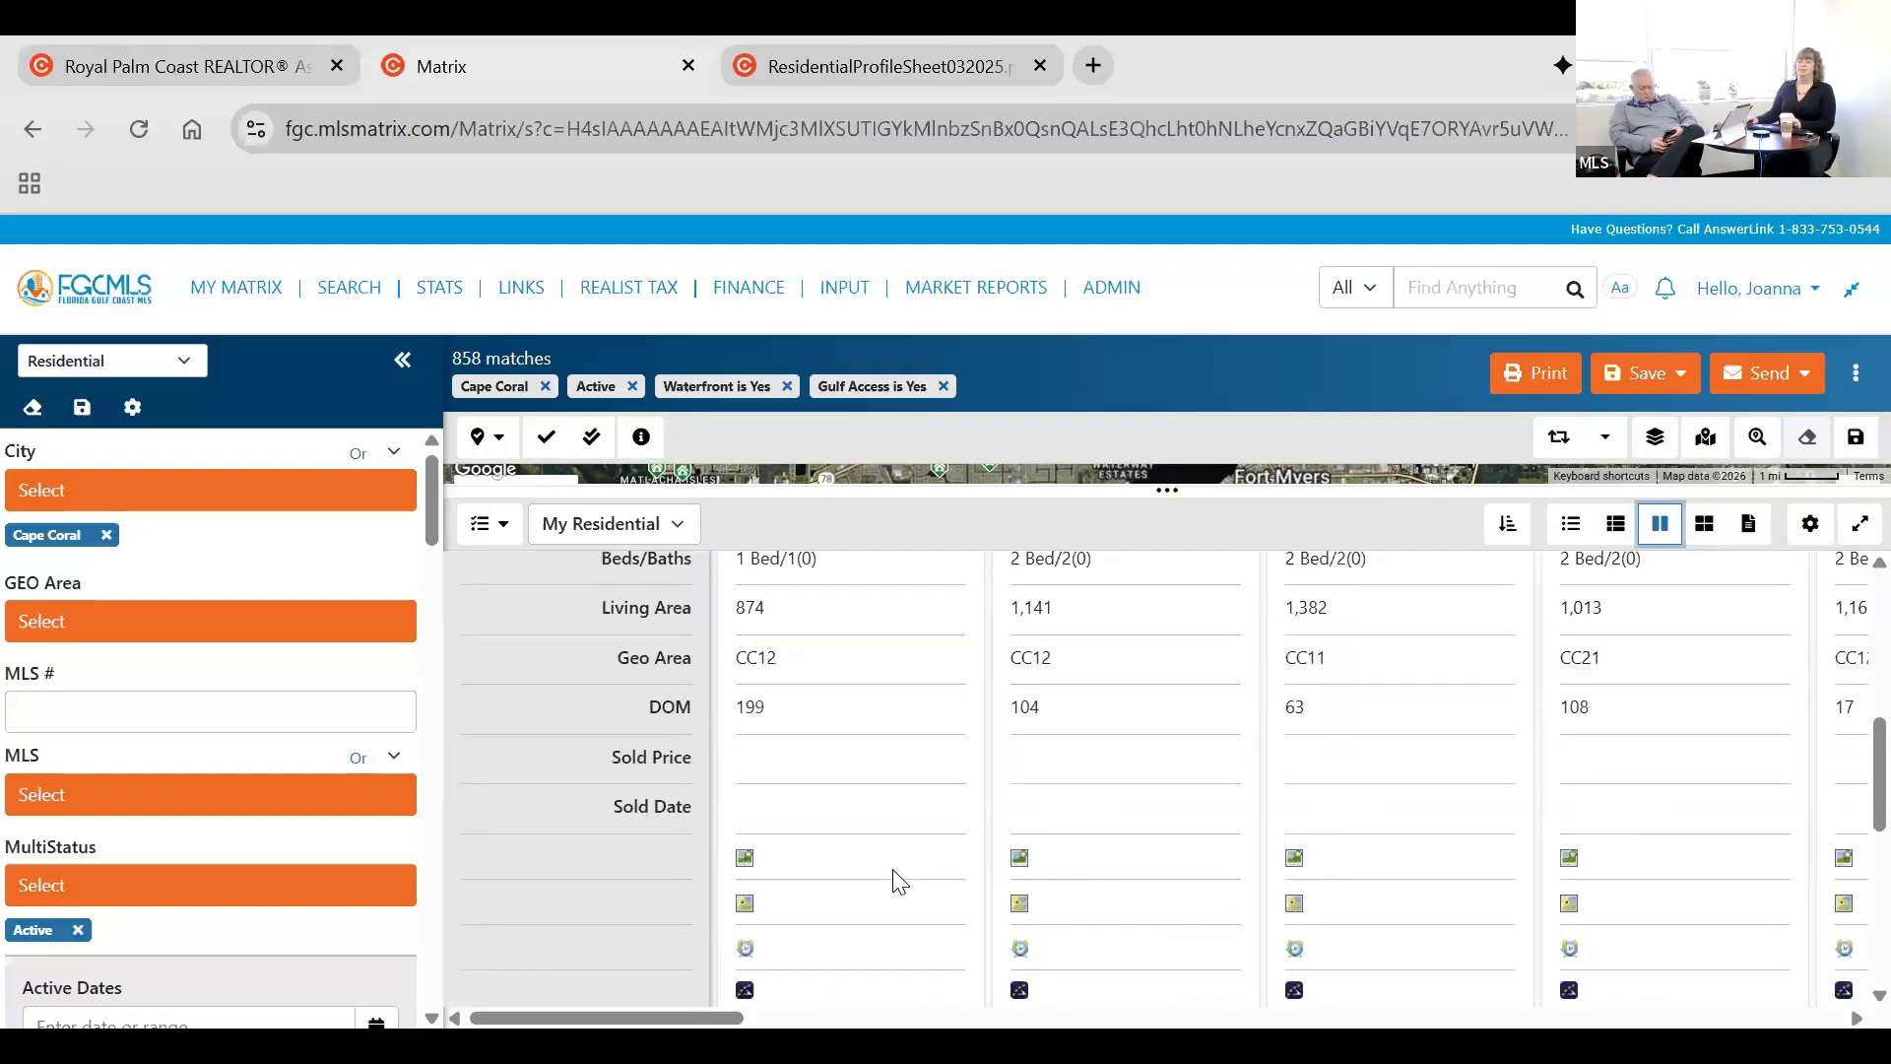
pyautogui.scroll(4, 1828, 772)
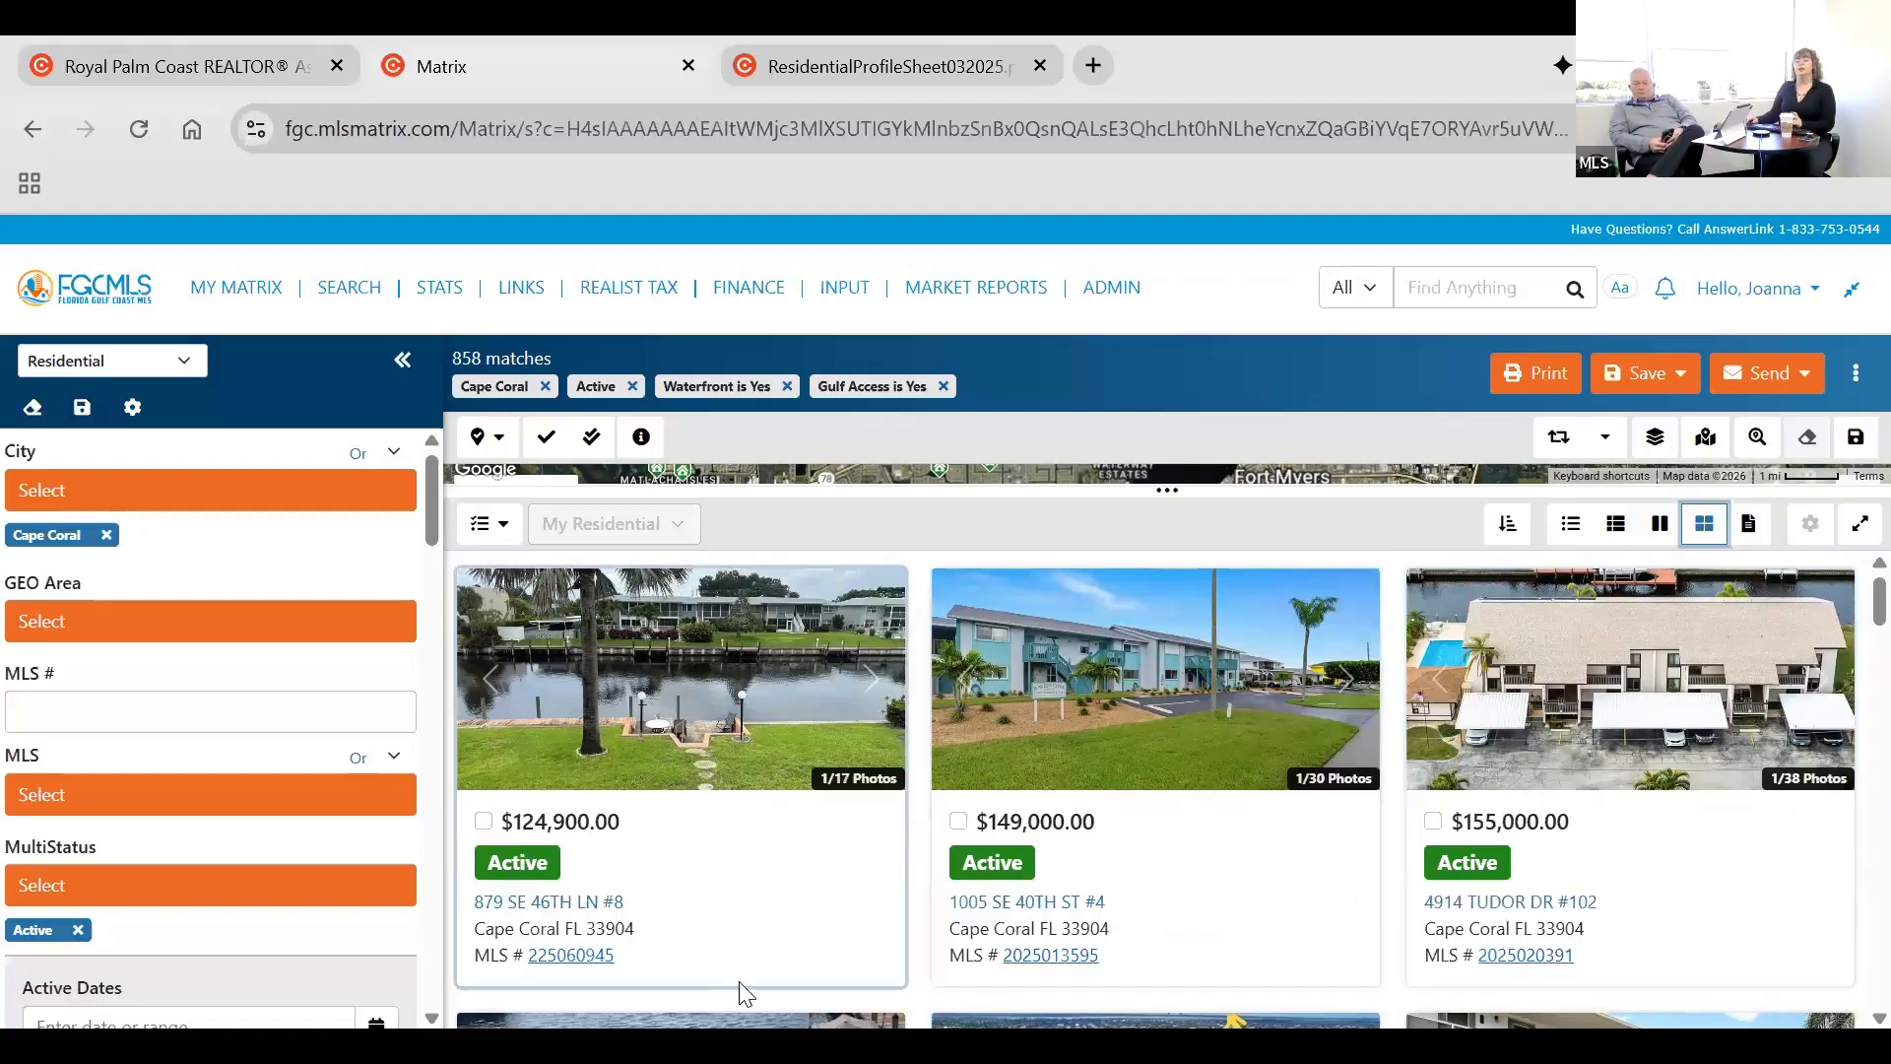
# Browse the results in the photo gallery layout and return to the list with thumbnails.
pyautogui.scroll(-3, 748, 985)
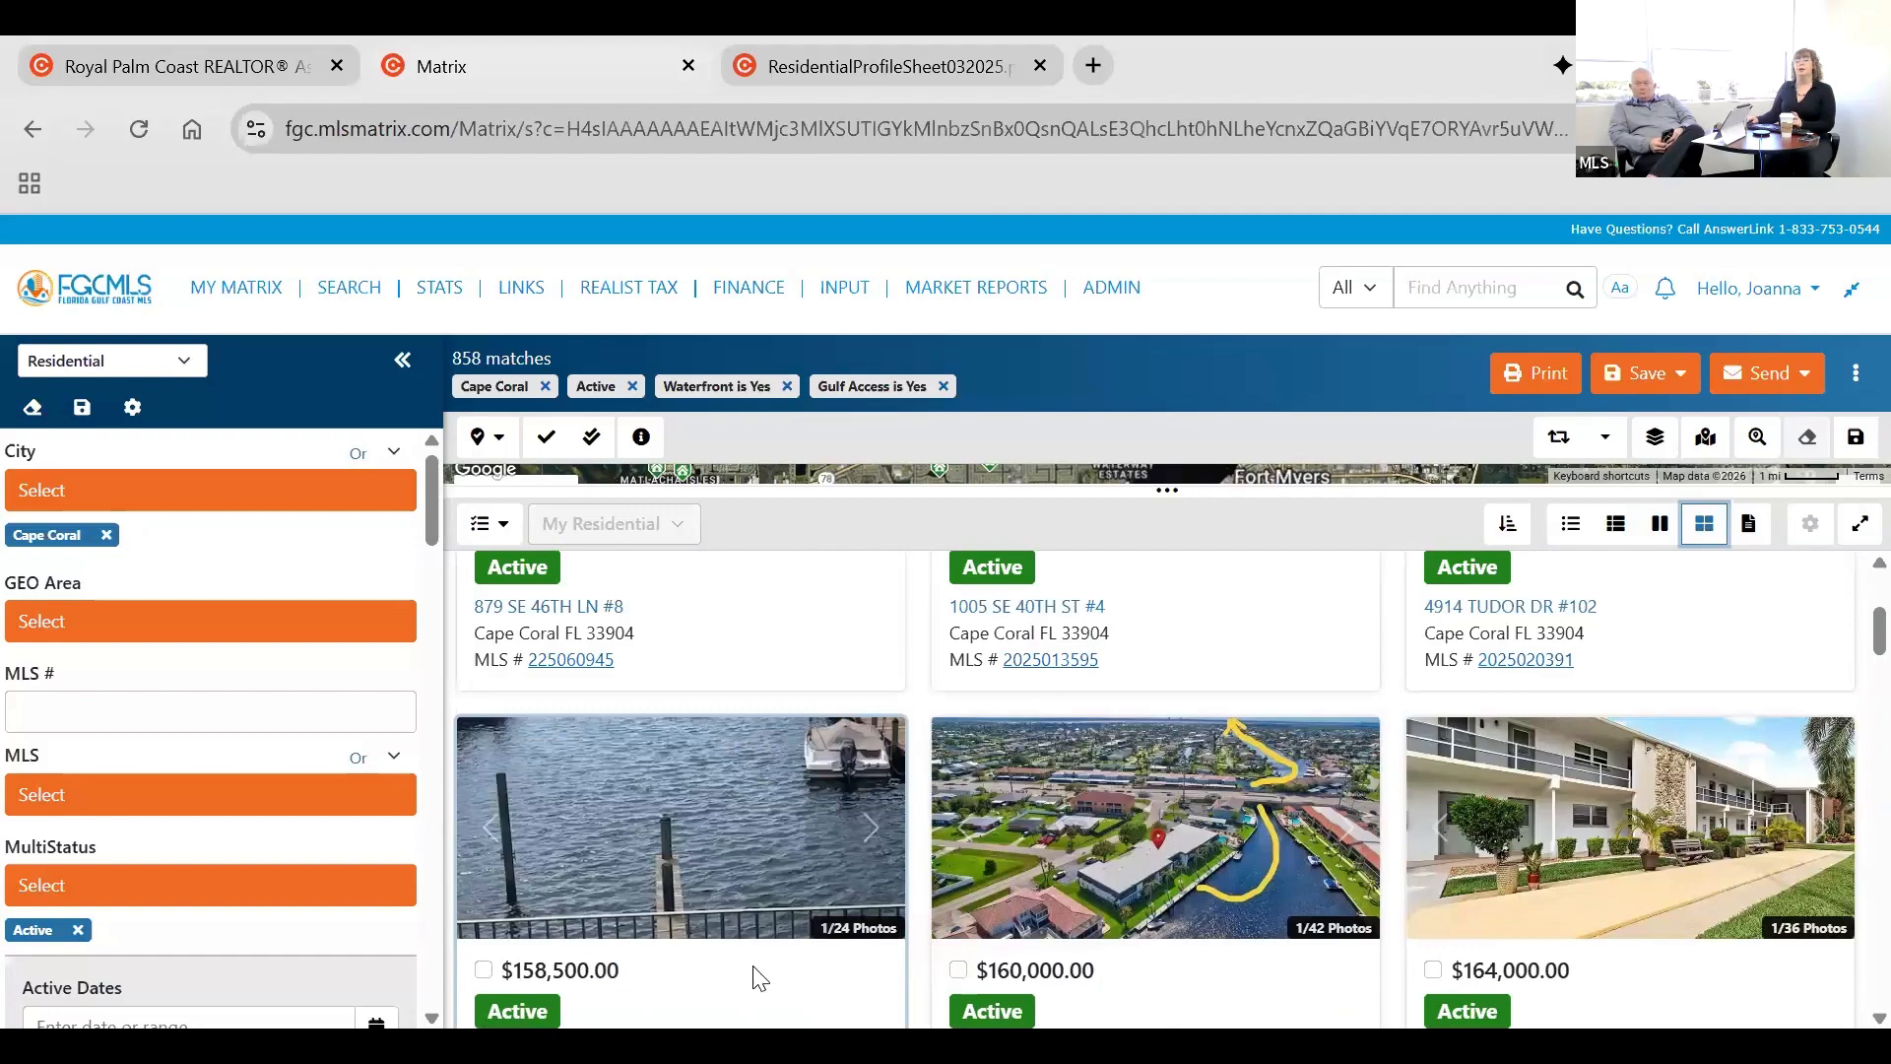
pyautogui.scroll(-3, 936, 906)
pyautogui.scroll(6, 748, 906)
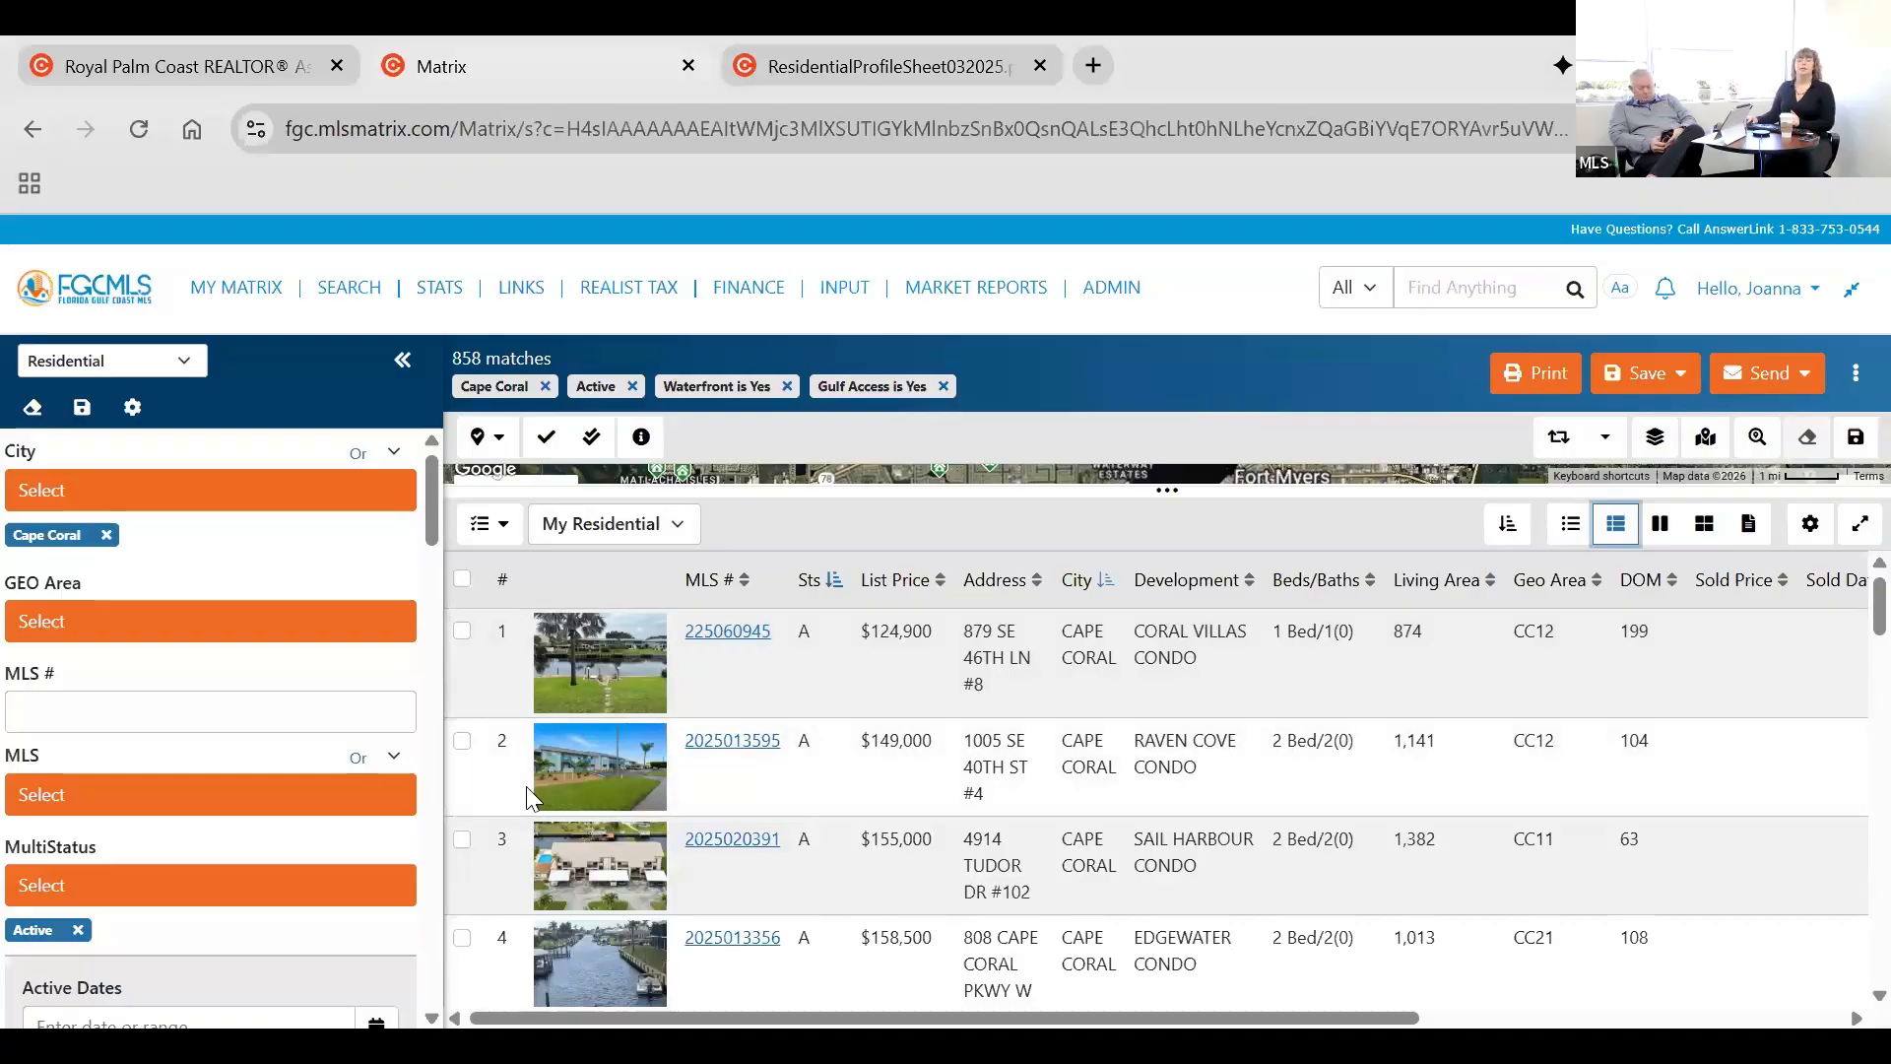
# Select and deselect the whole page of listings, and select the first four listings individually.
pyautogui.click(463, 579)
pyautogui.click(463, 578)
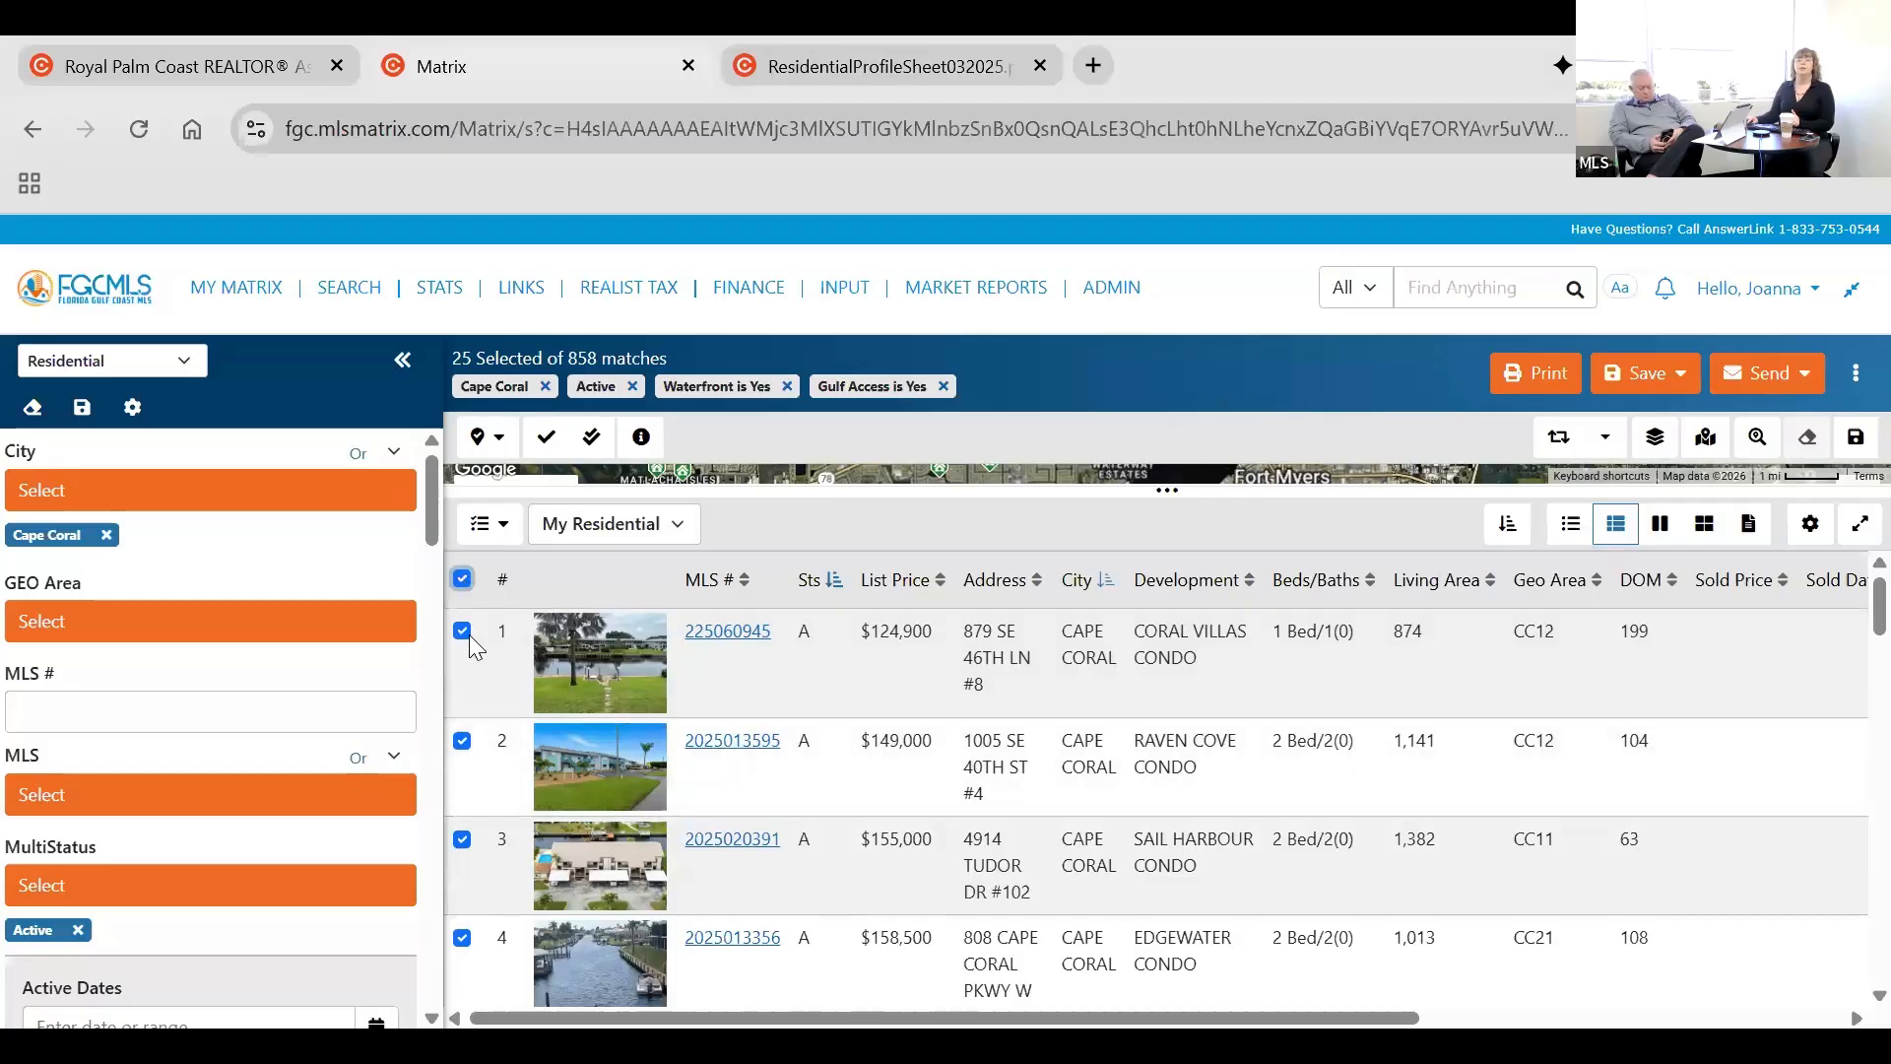
pyautogui.click(464, 632)
pyautogui.keyDown('shift'); pyautogui.click(462, 839); pyautogui.keyUp('shift')
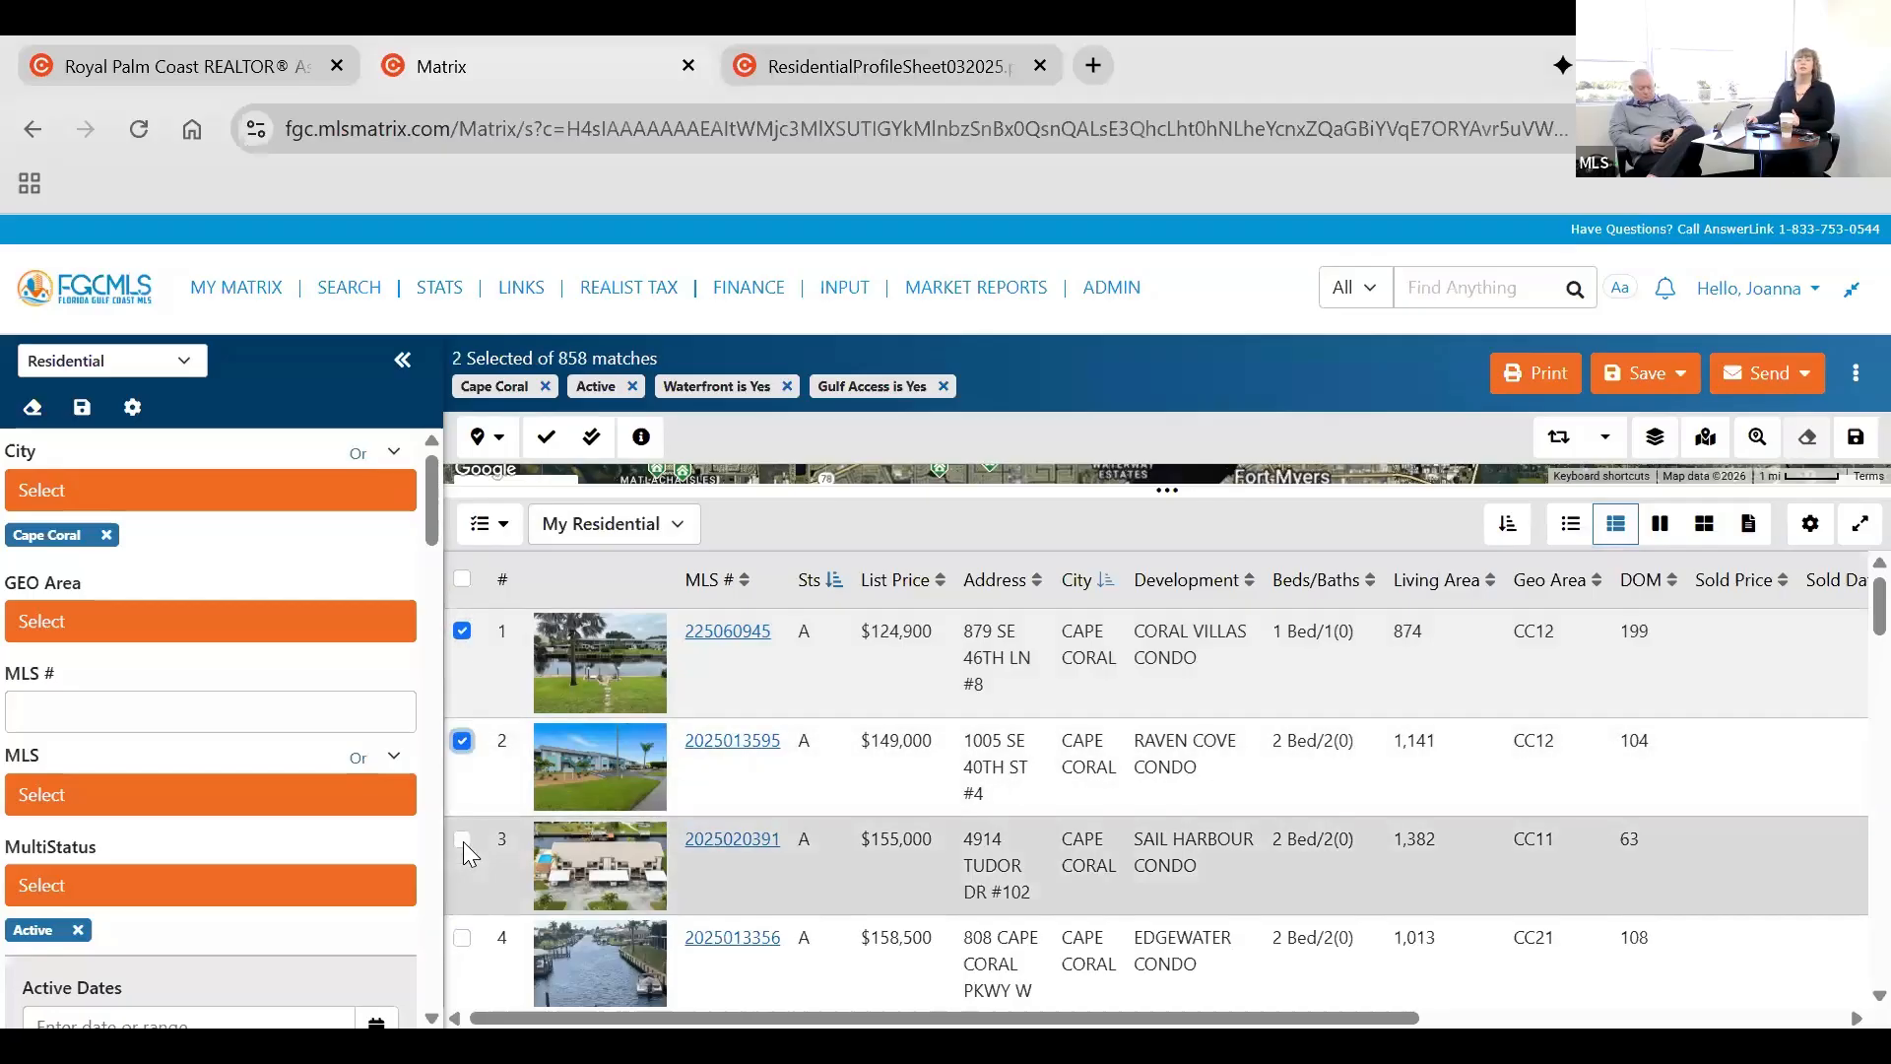
pyautogui.click(462, 936)
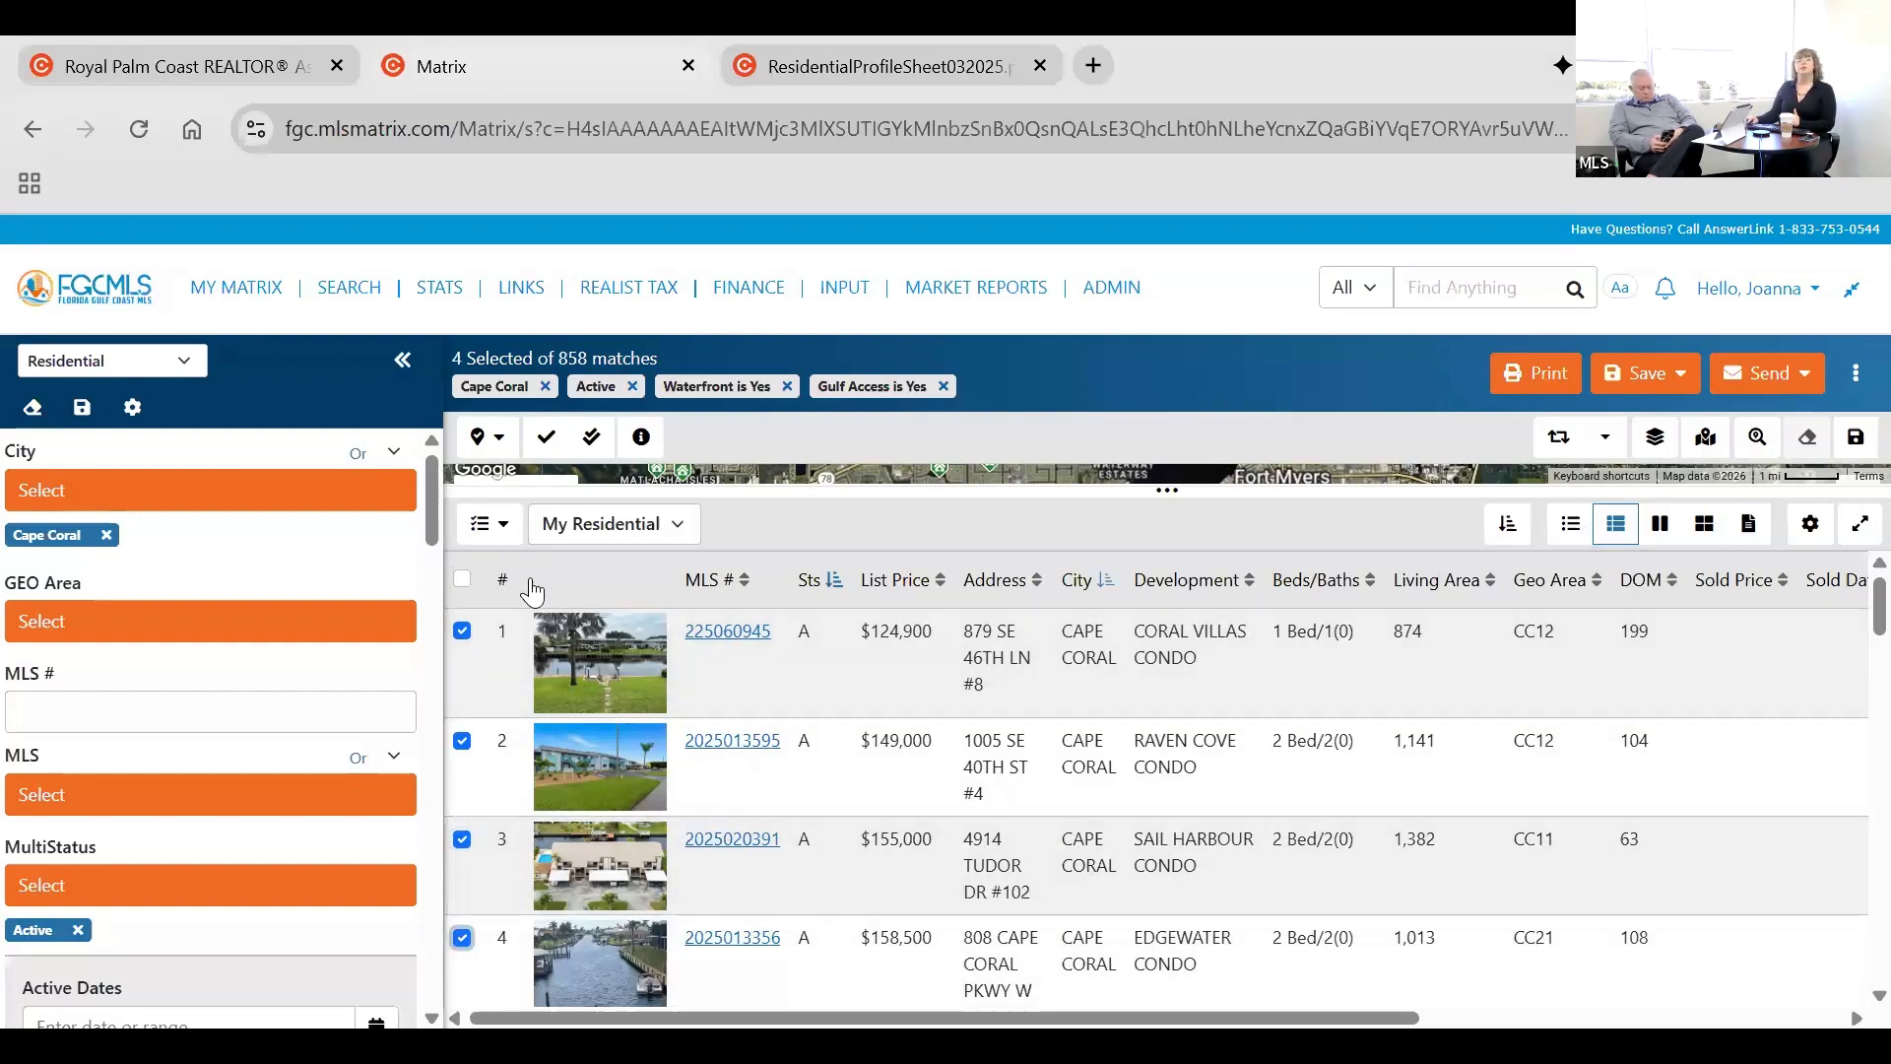
# Review the actions for selected listings, select every listing on the page, and clear the selection.
pyautogui.click(498, 540)
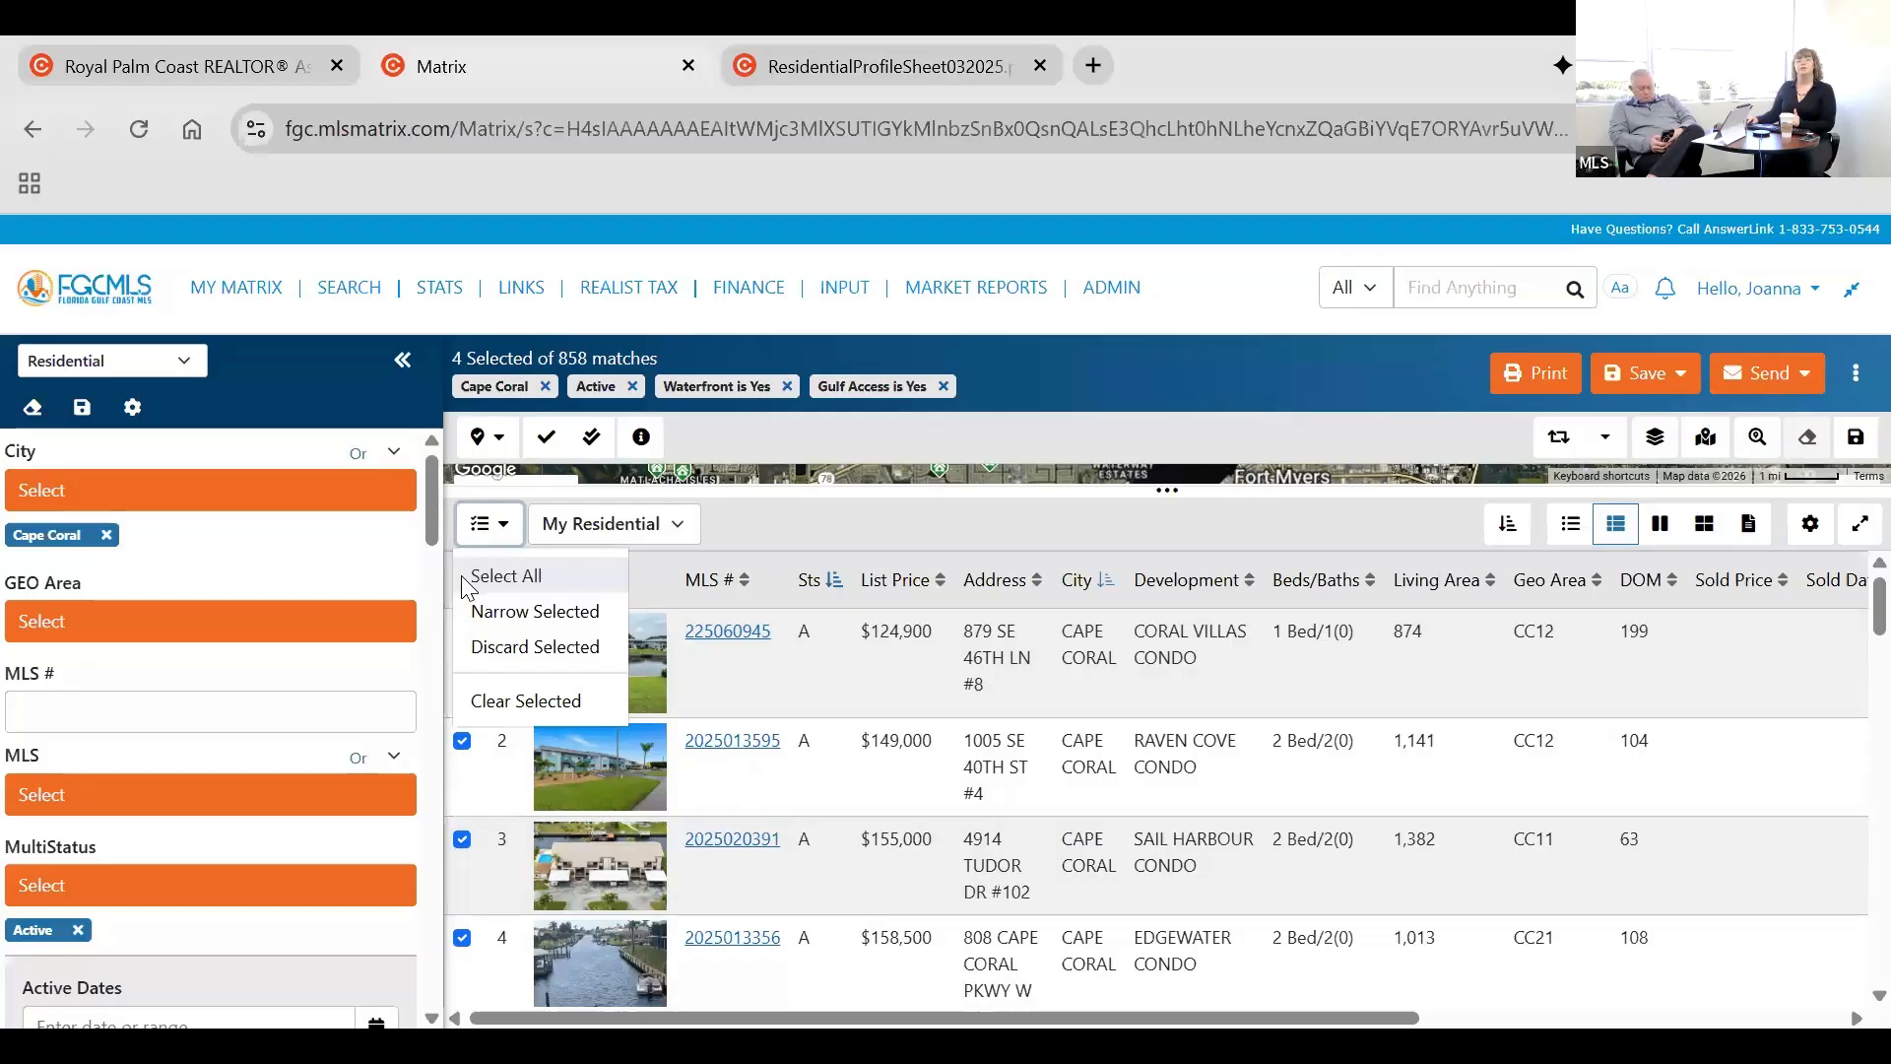
pyautogui.click(471, 579)
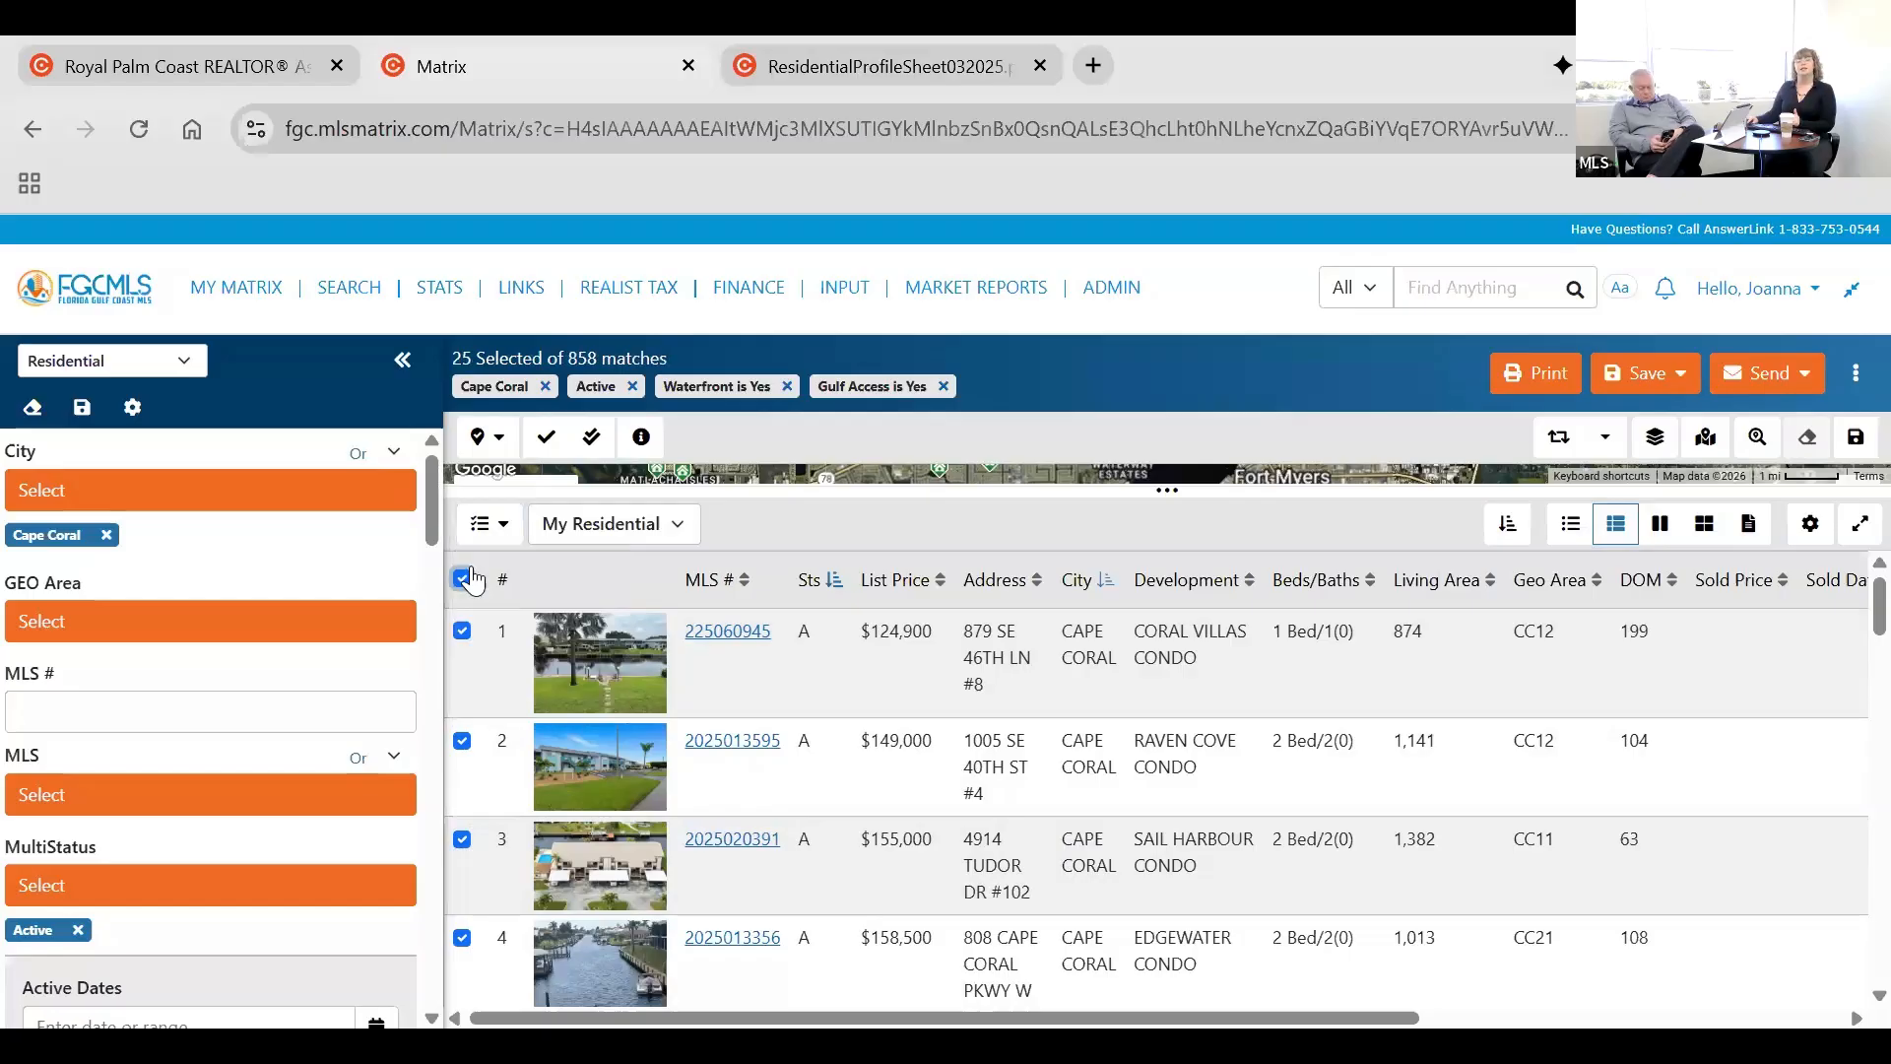
pyautogui.click(502, 523)
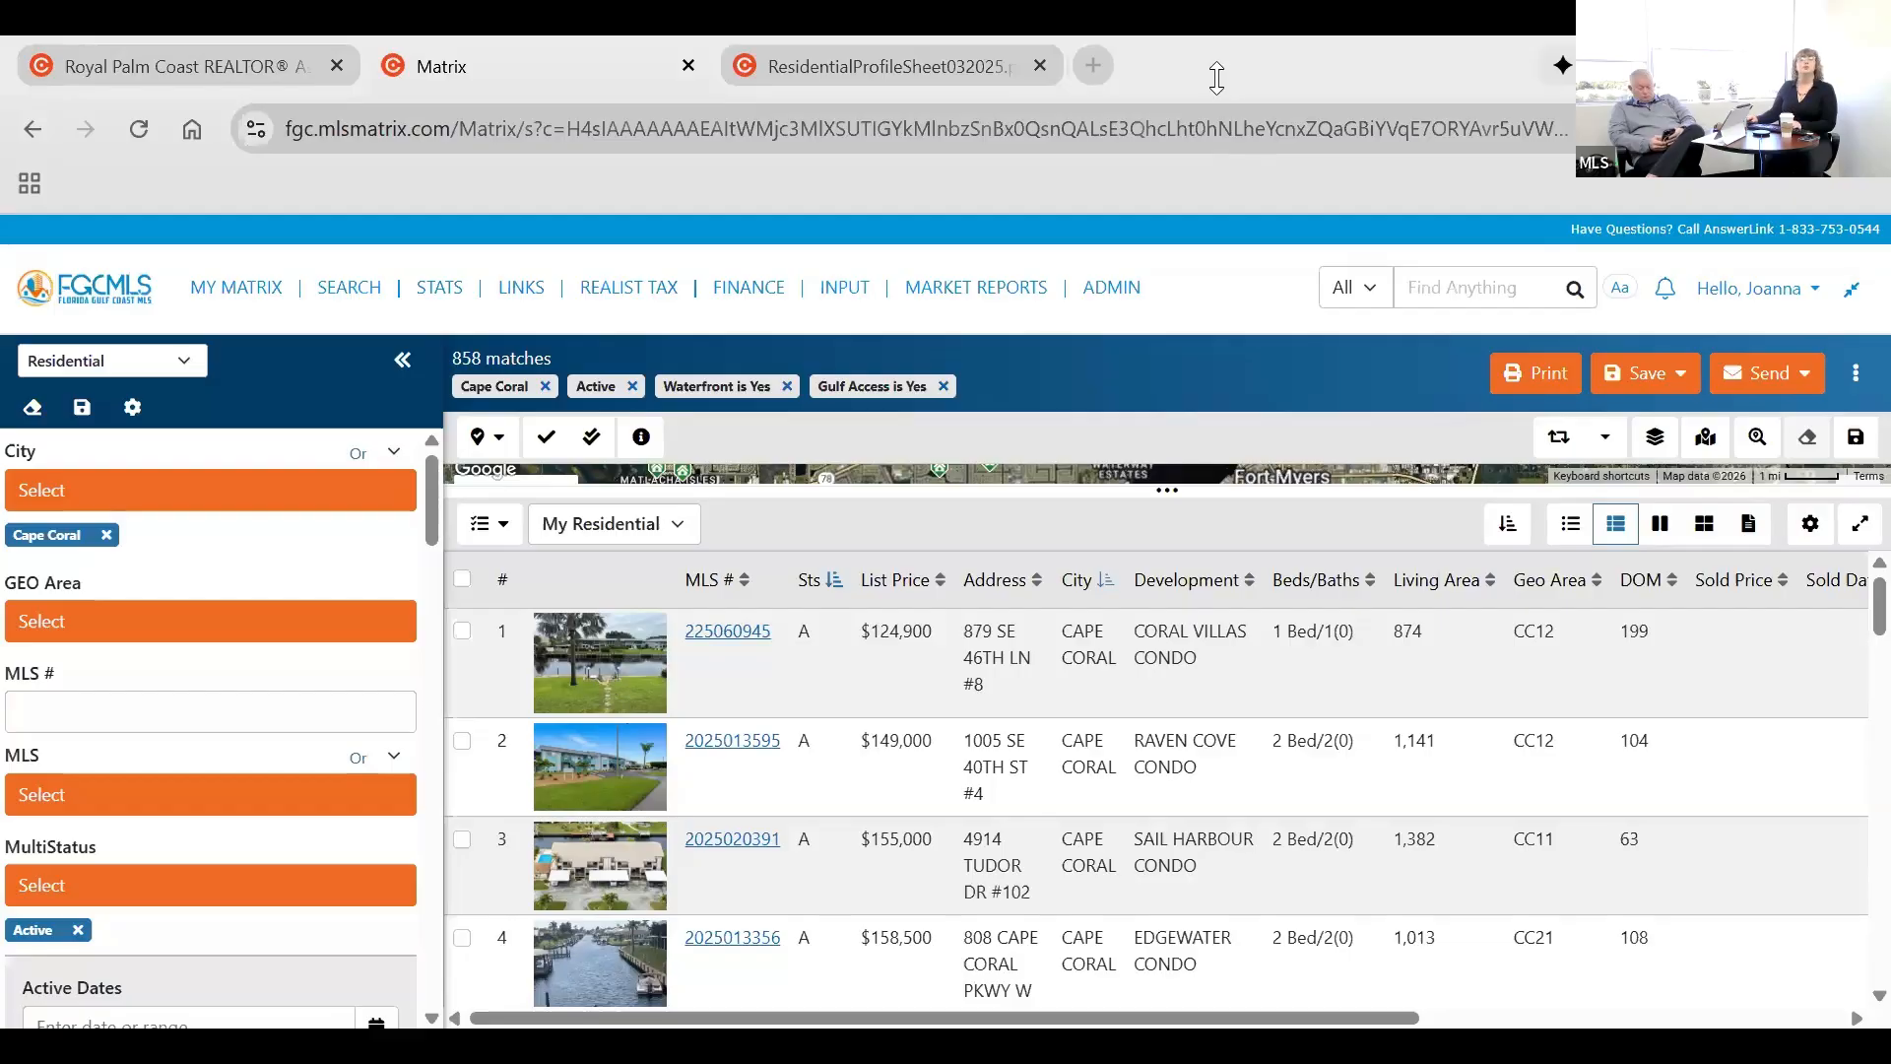
# Restrict the search to the Single Family building design.
pyautogui.scroll(-5, 211, 630)
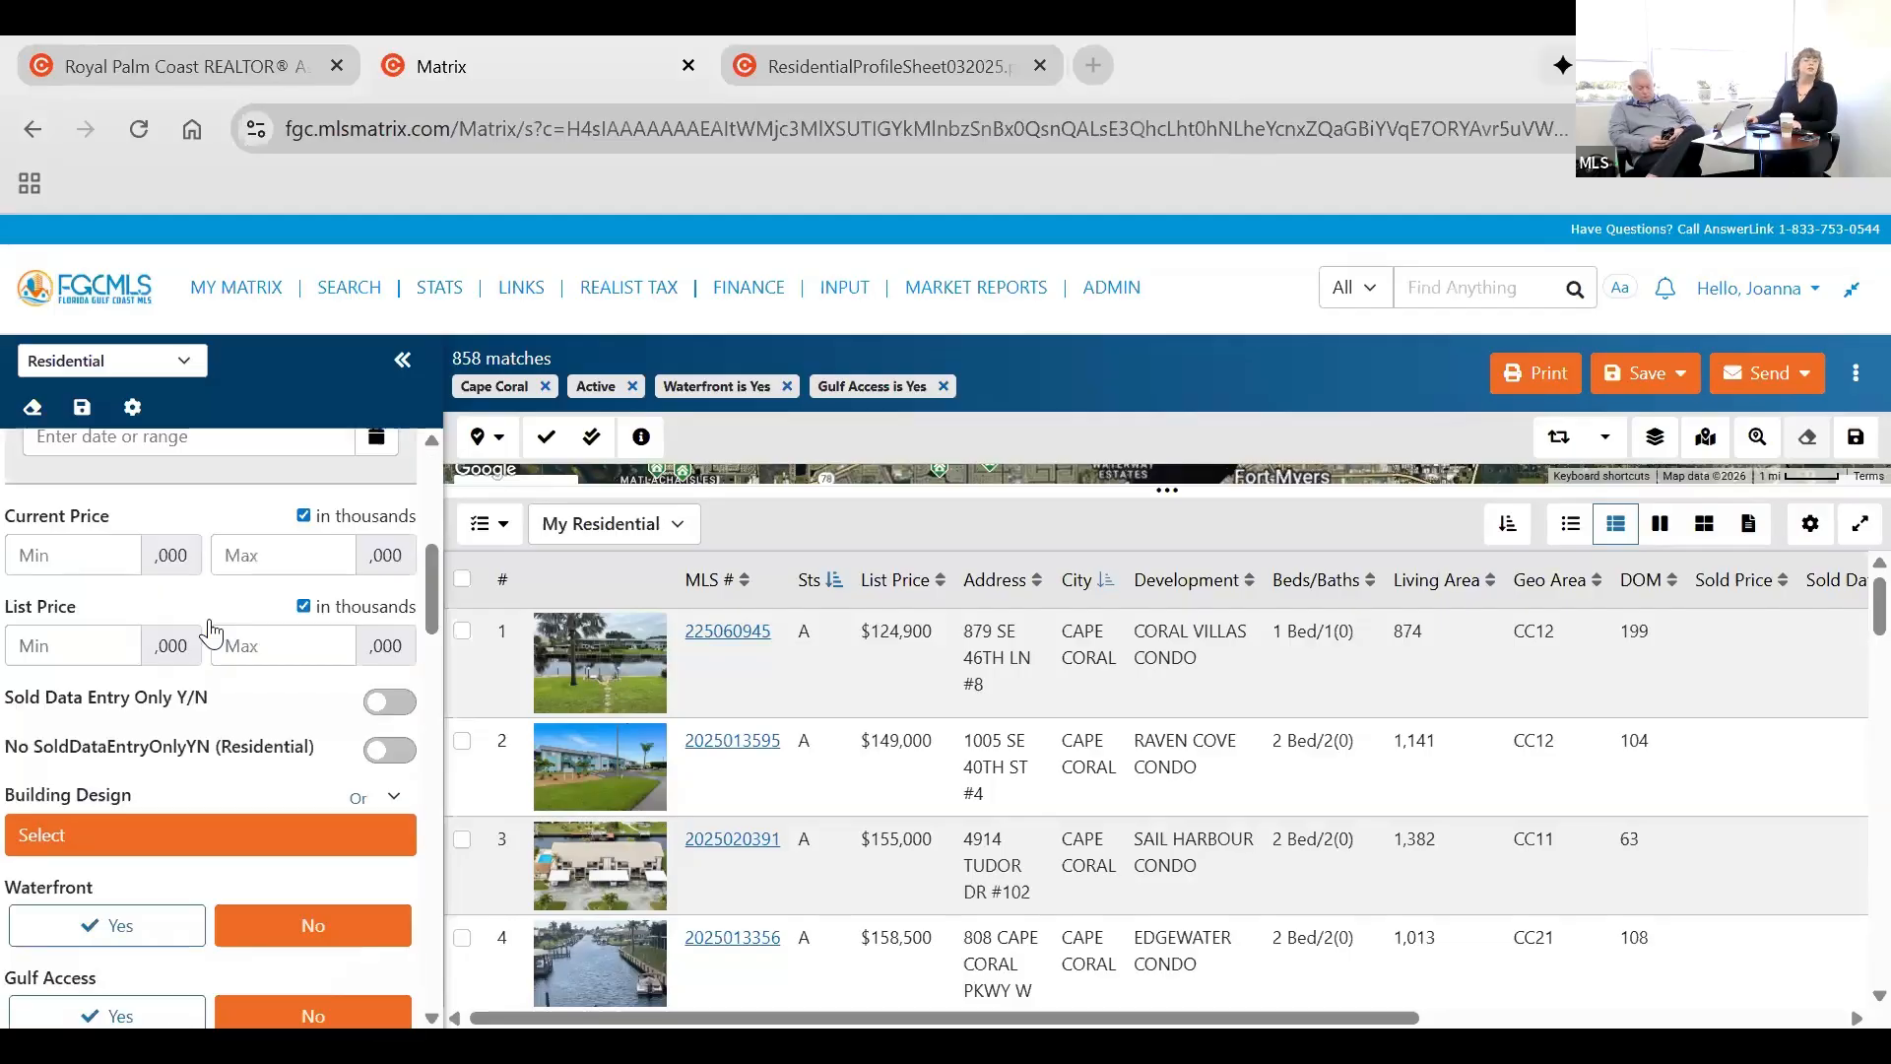
pyautogui.scroll(-2, 139, 695)
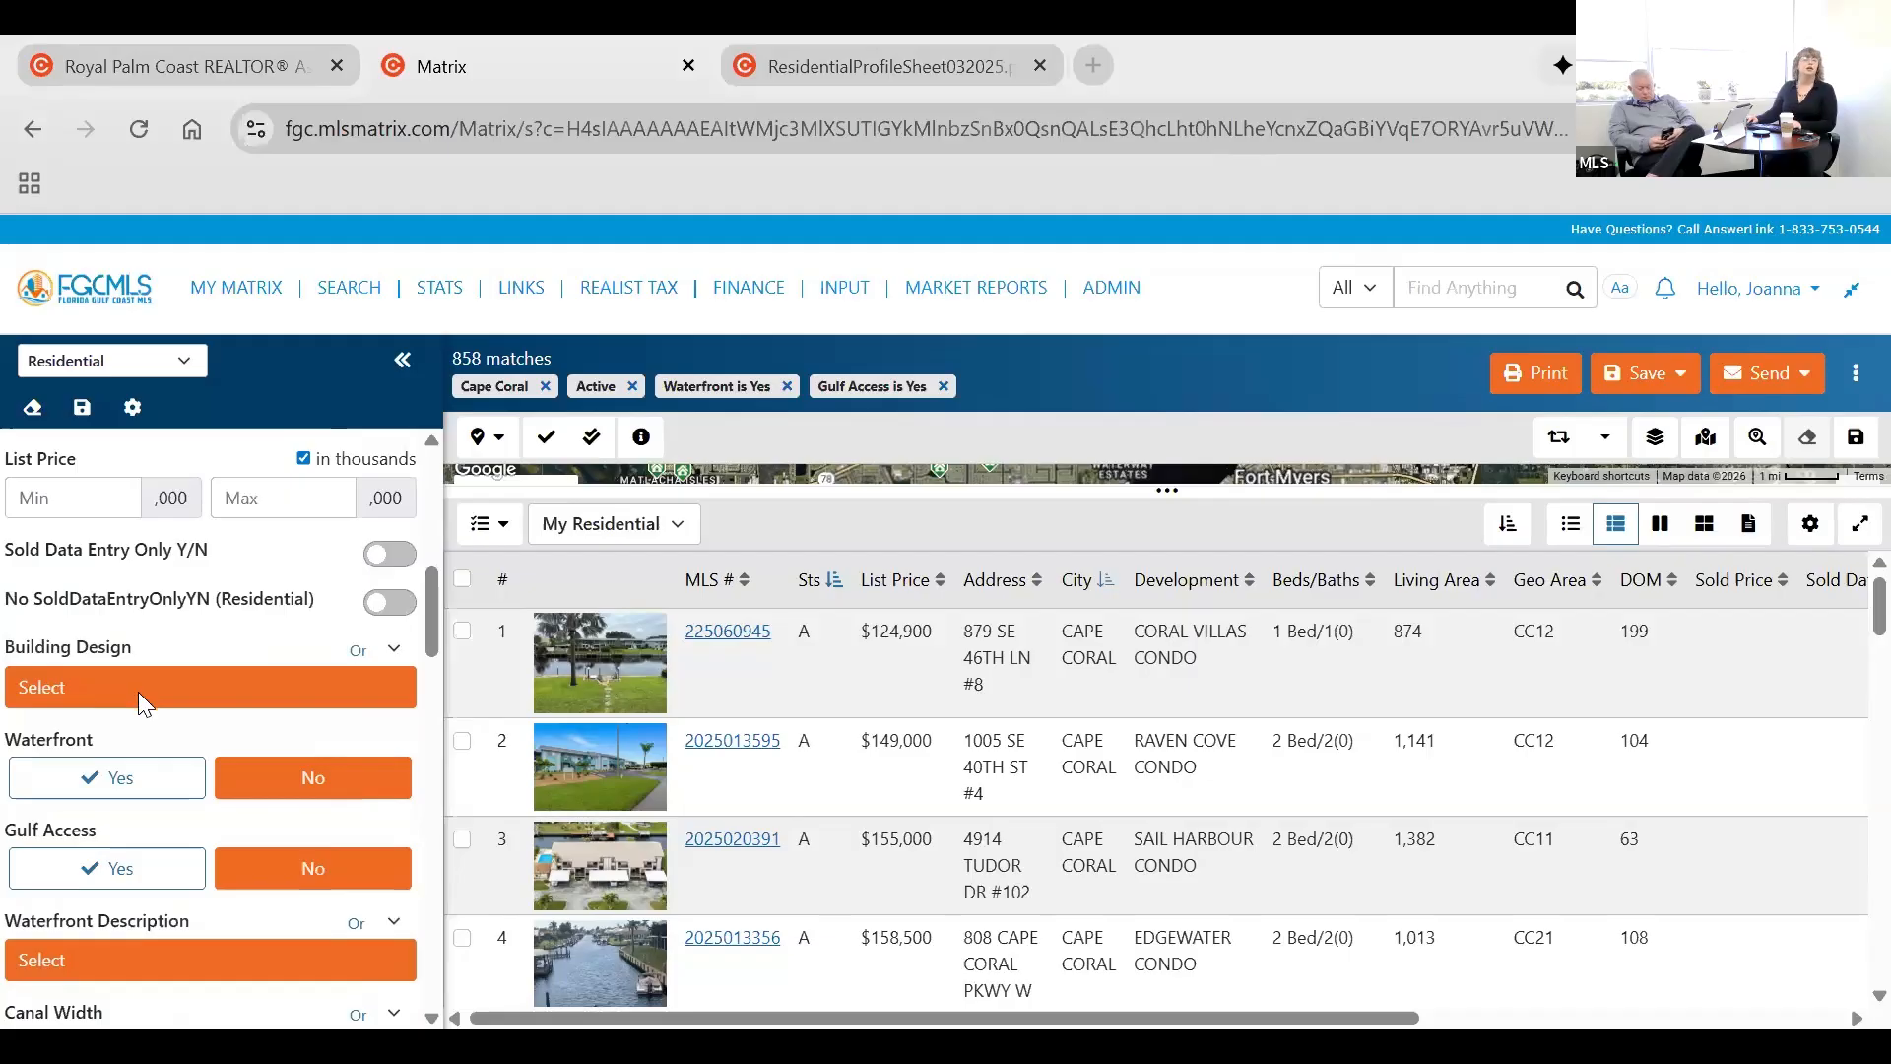
pyautogui.click(226, 686)
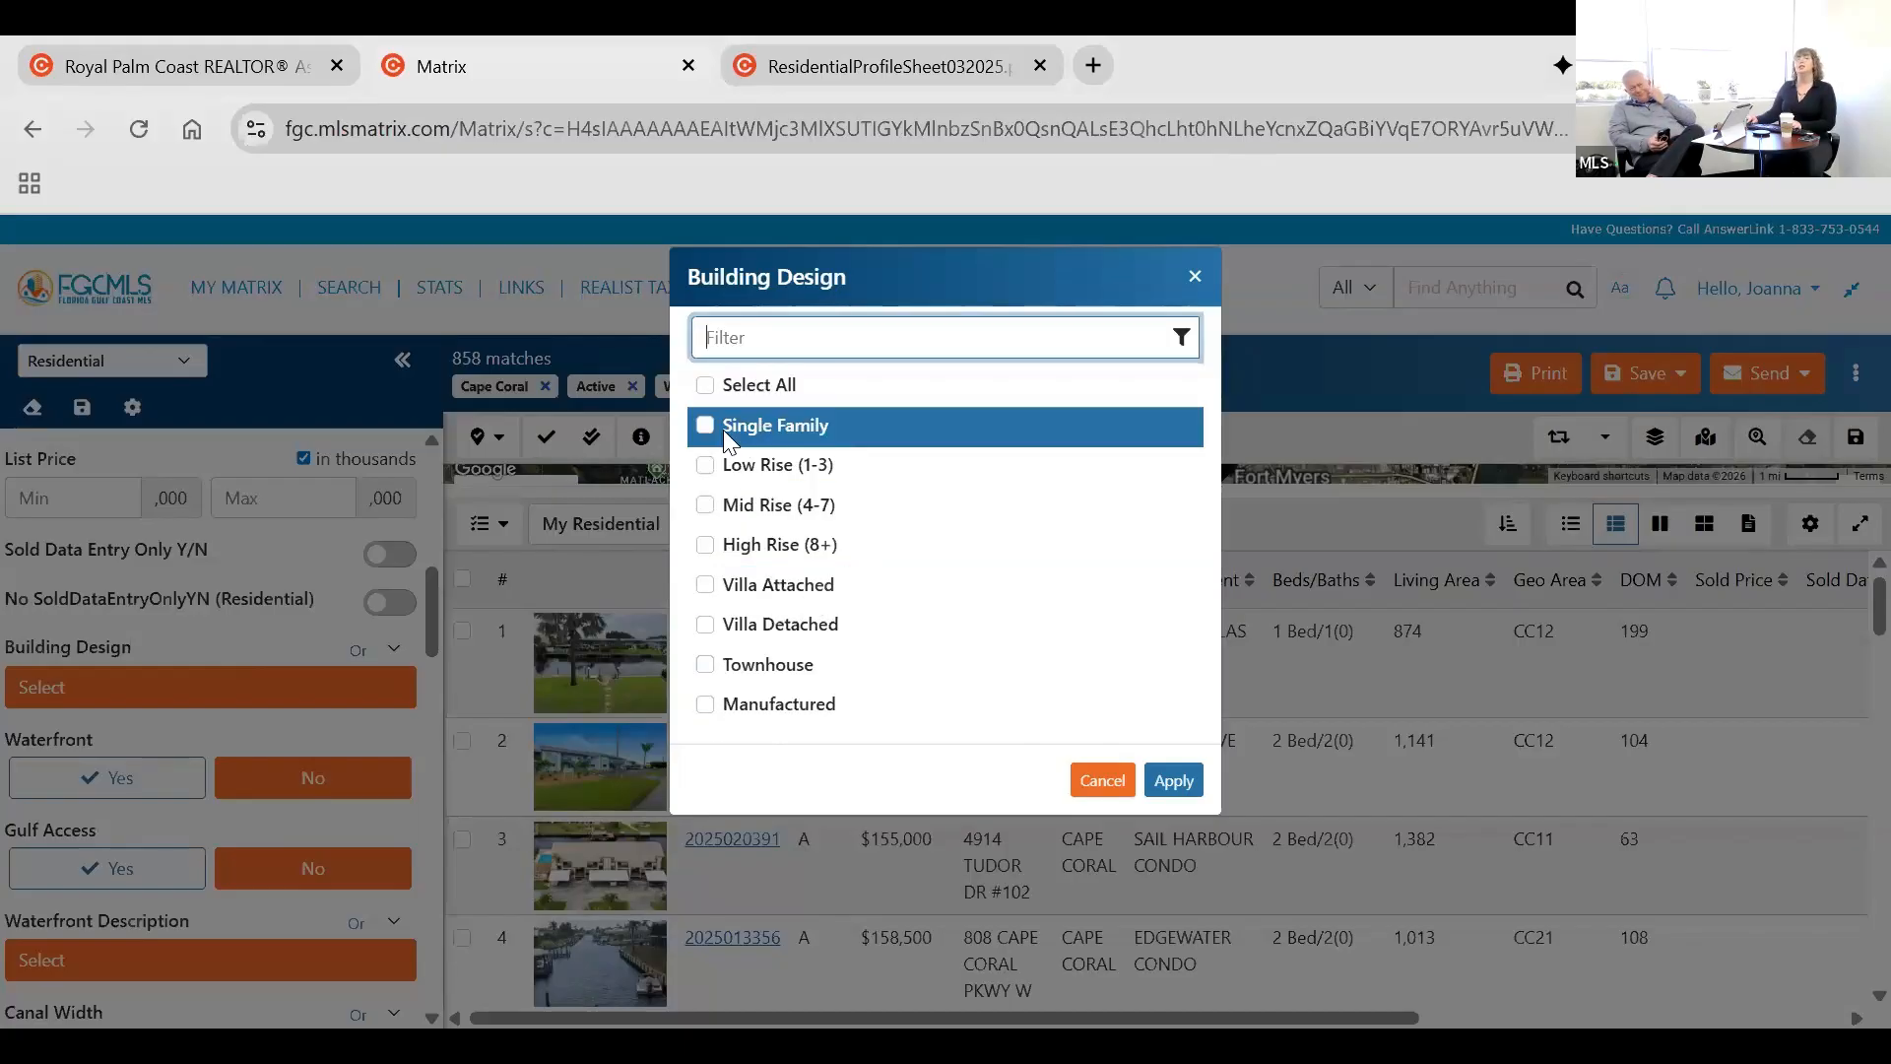
pyautogui.moveTo(759, 424); pyautogui.dragTo(763, 427)
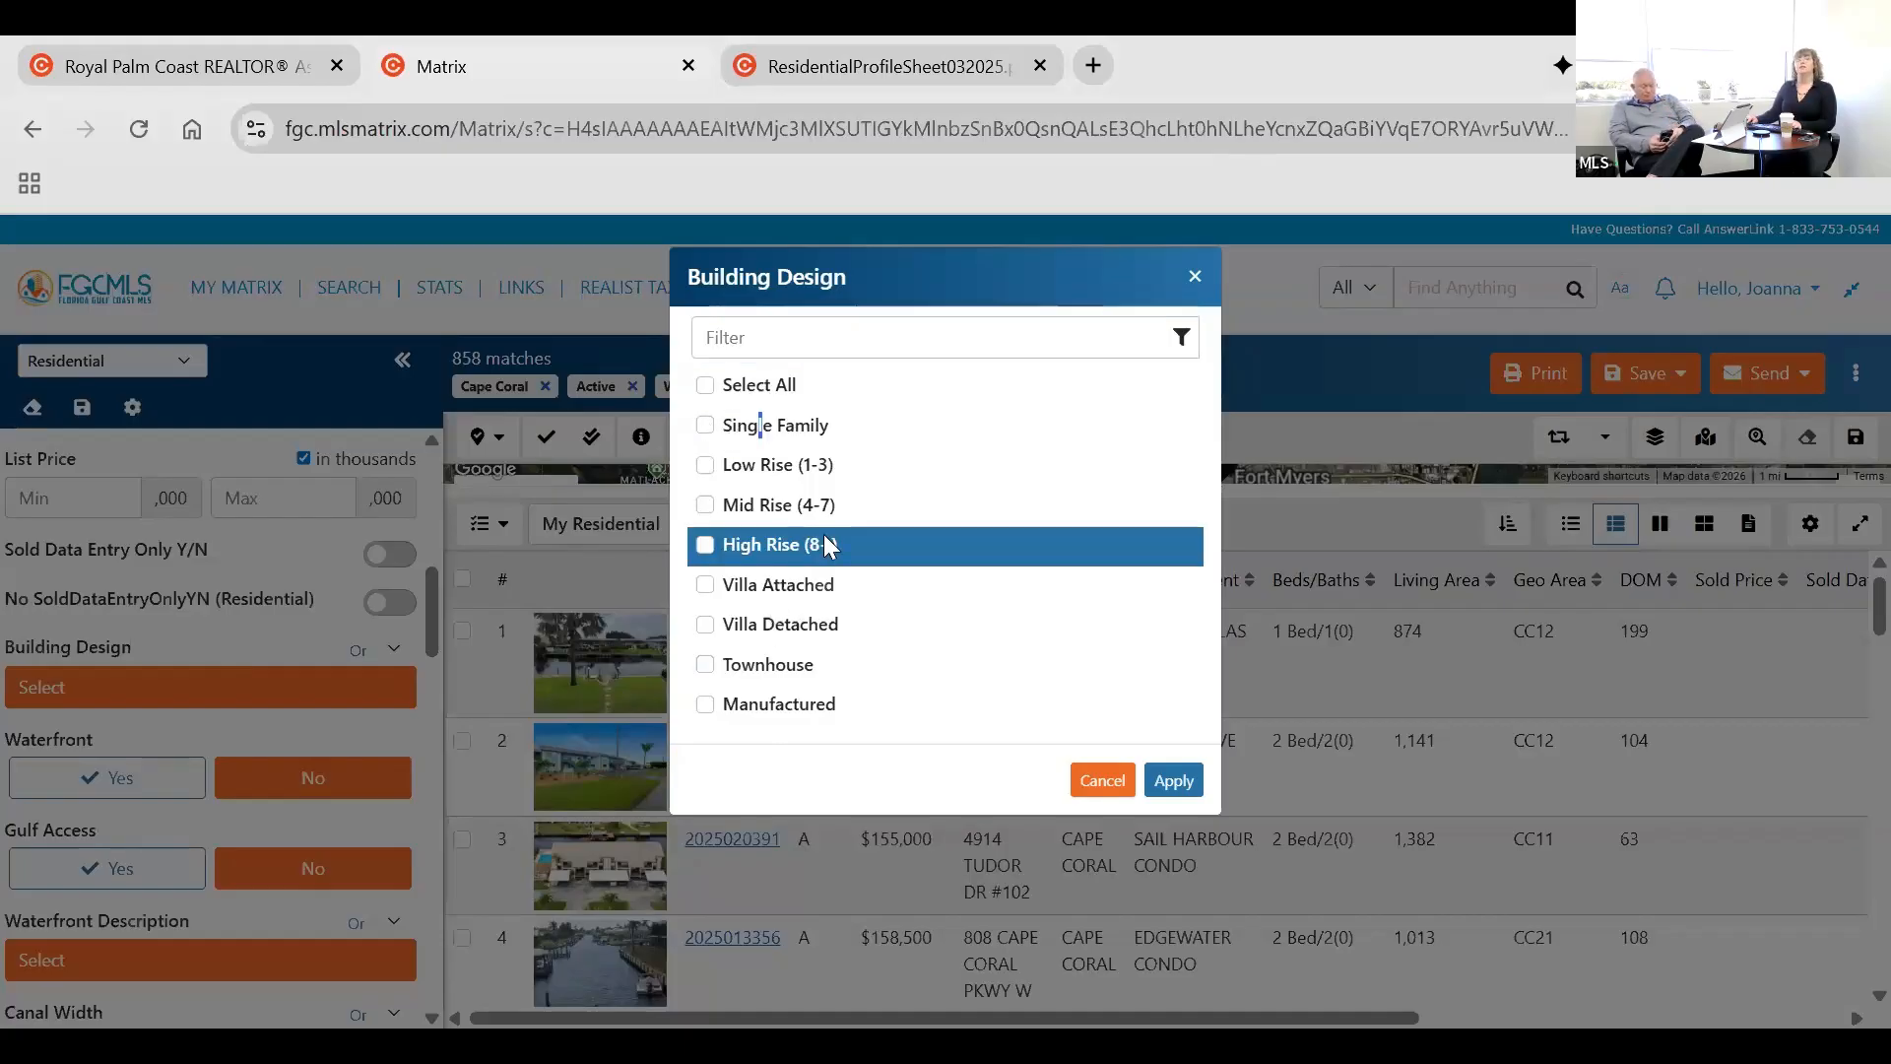
pyautogui.click(705, 424)
pyautogui.click(1178, 778)
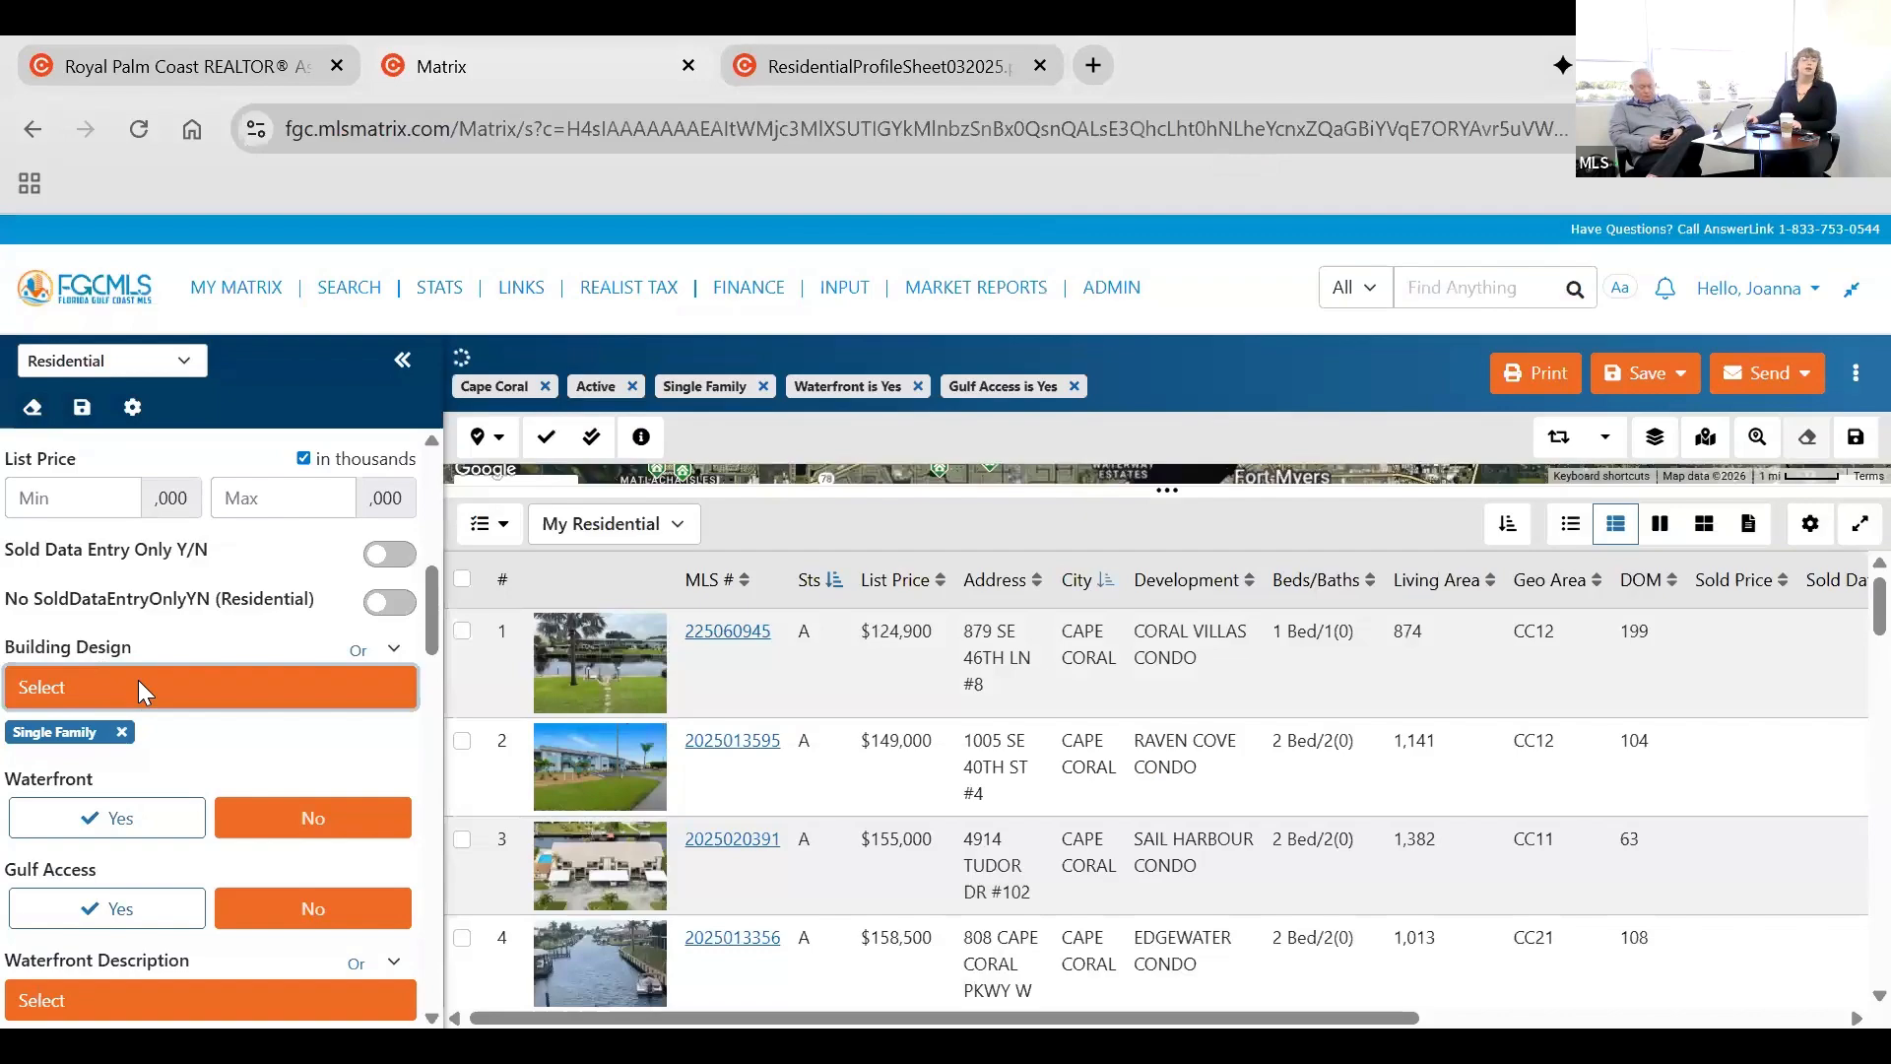
# Review the remaining search criteria, filter the available Residential search fields by "ac", and save the field arrangement.
pyautogui.scroll(-5, 138, 679)
pyautogui.scroll(-3, 138, 679)
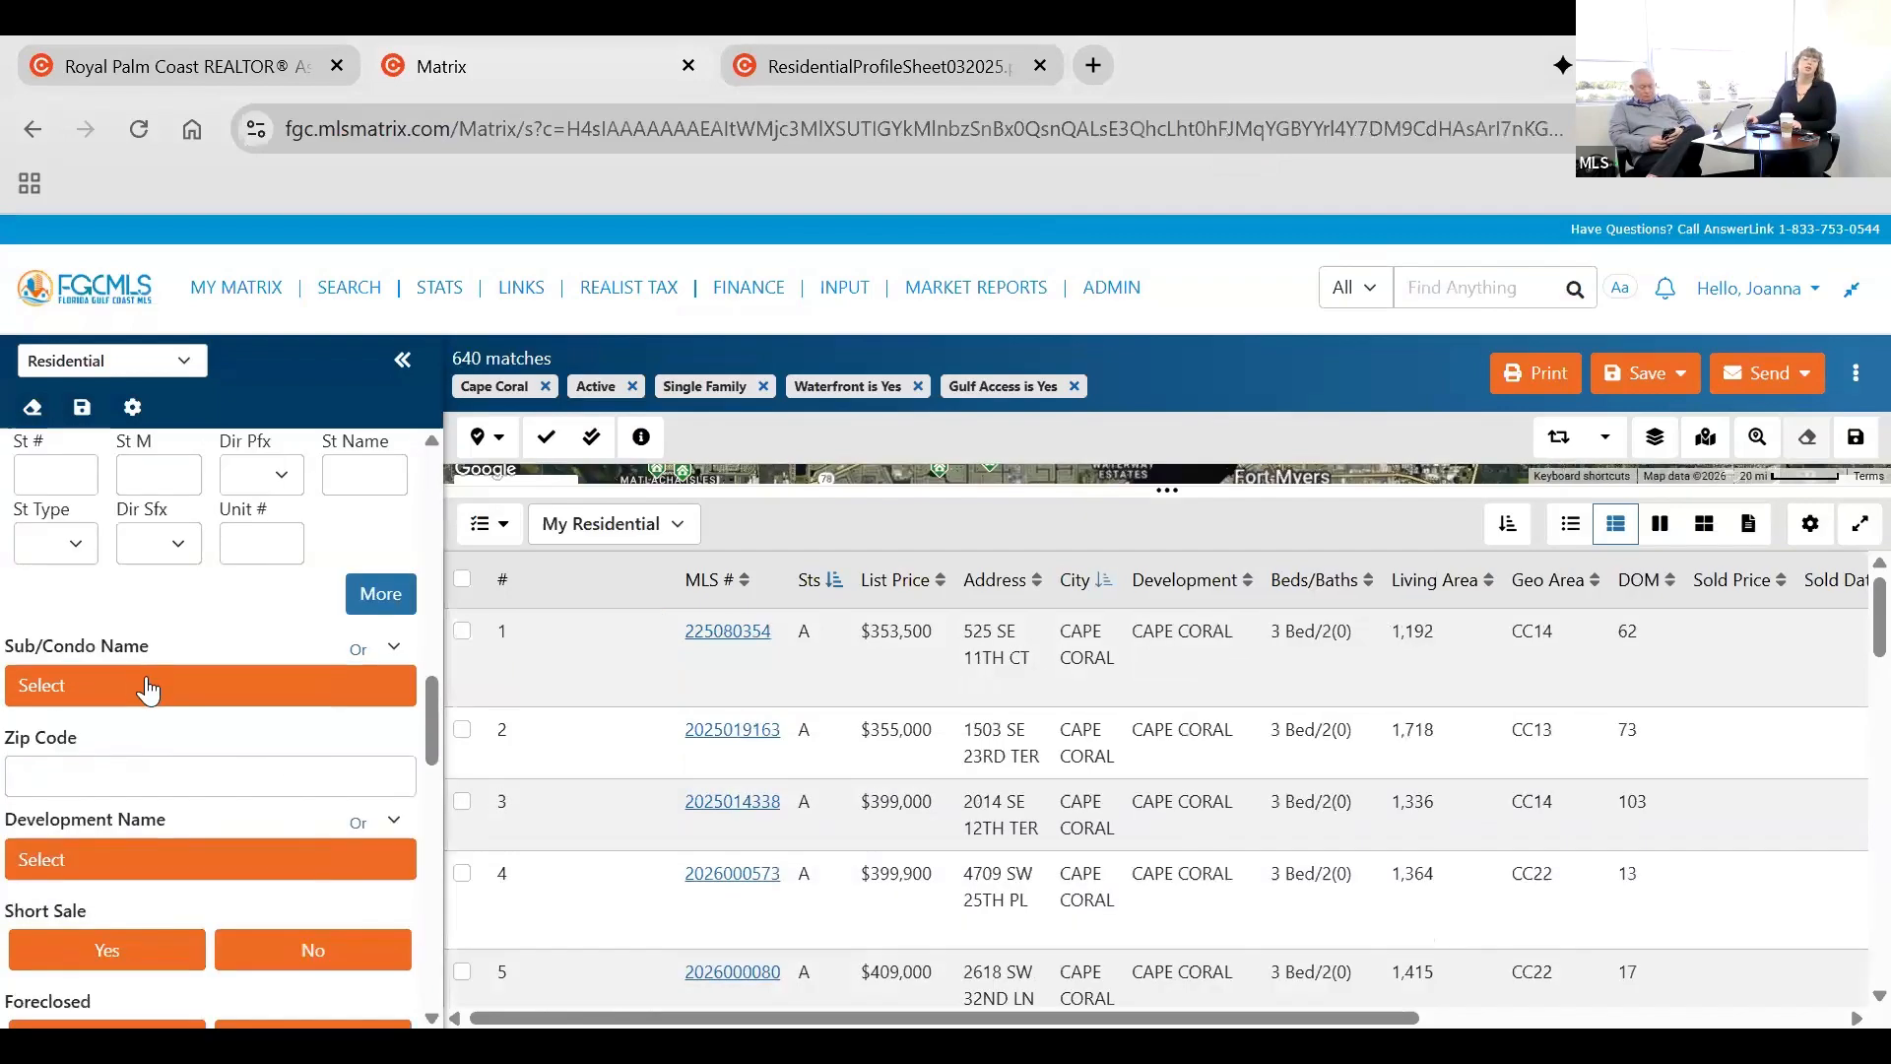
pyautogui.scroll(-5, 140, 680)
pyautogui.scroll(-3, 150, 680)
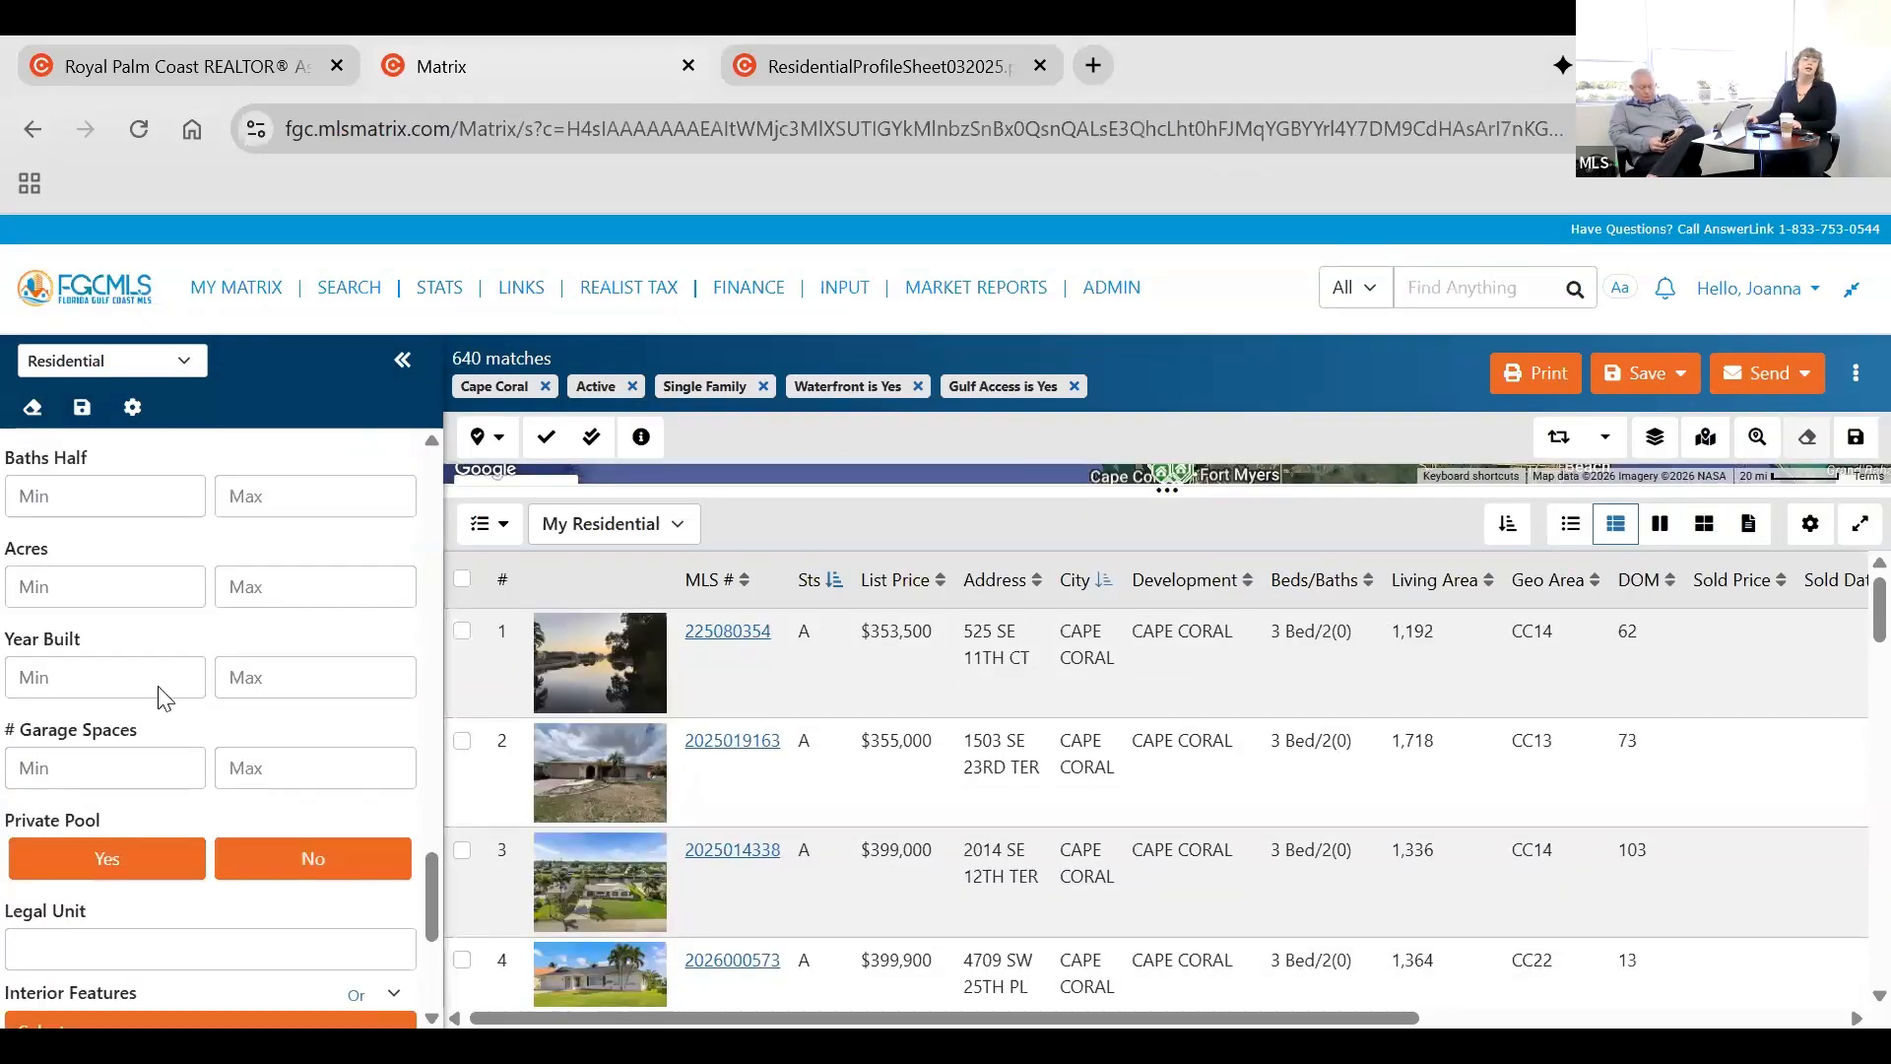
pyautogui.scroll(-4, 157, 679)
pyautogui.scroll(-5, 151, 423)
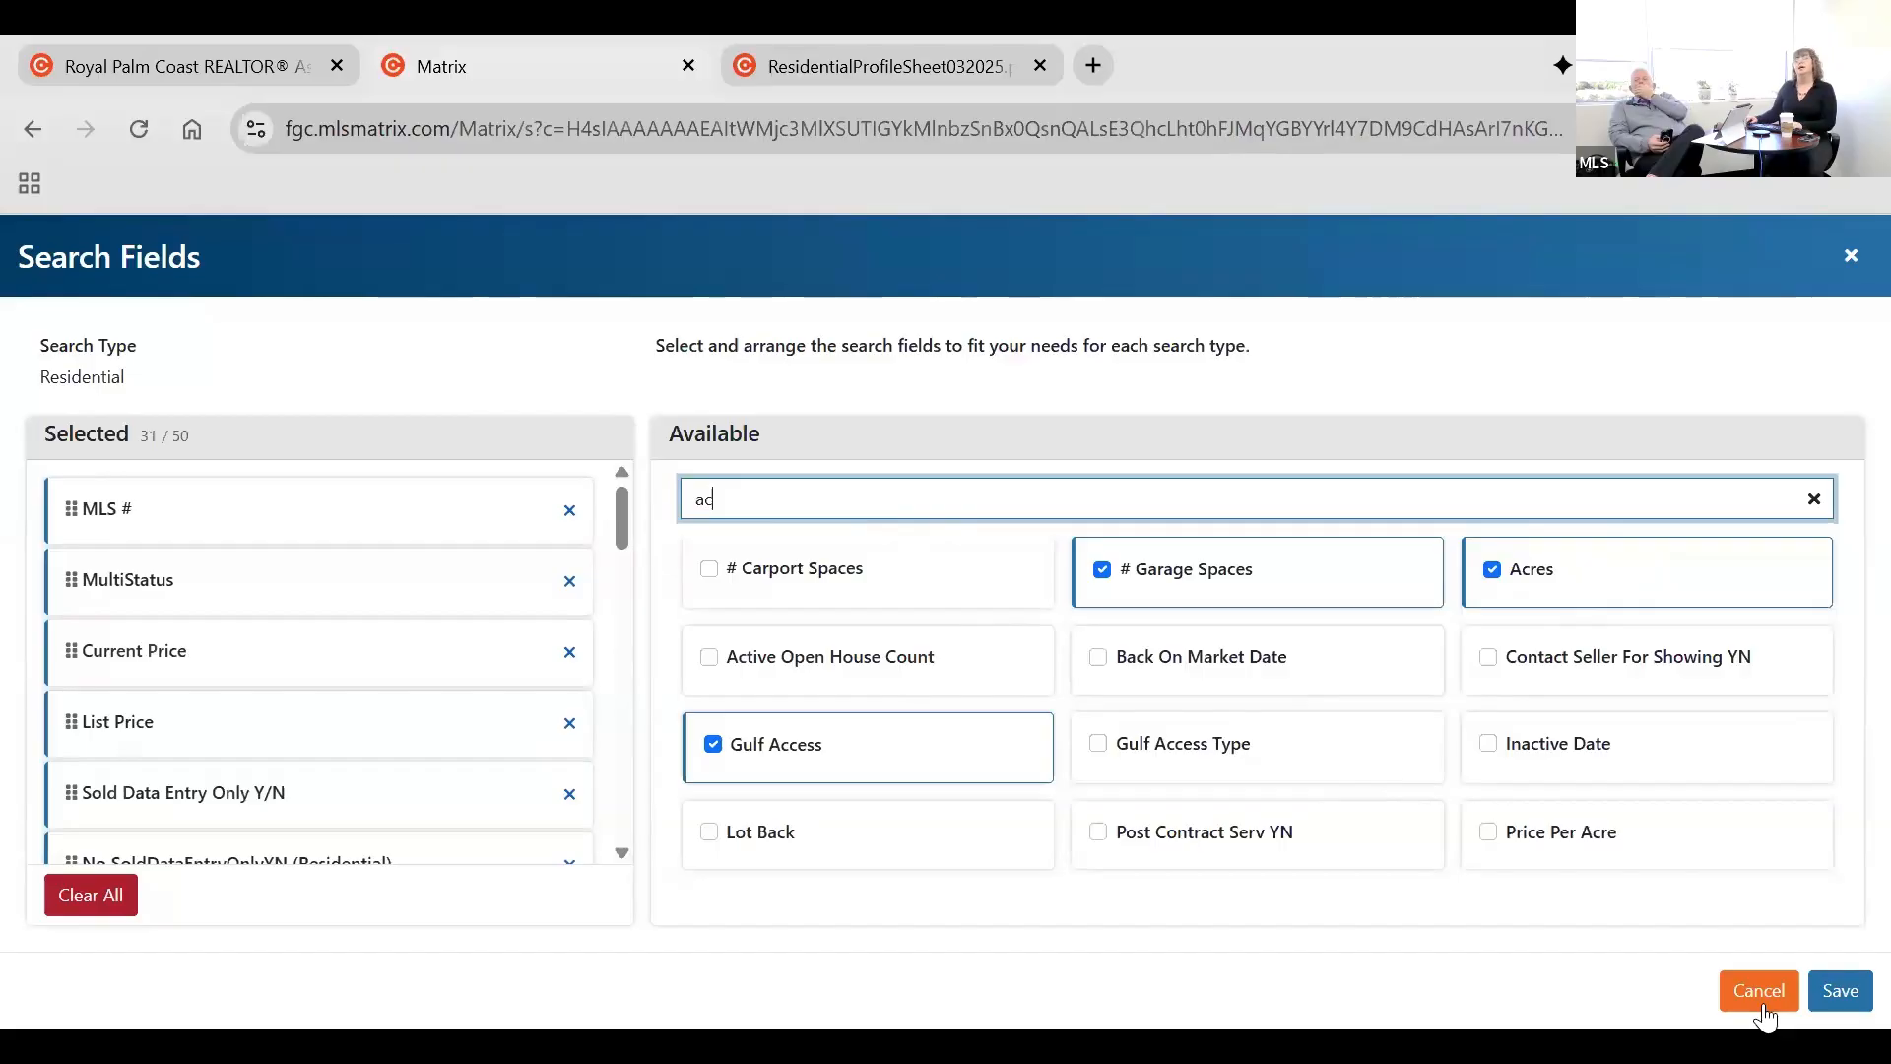
pyautogui.click(1840, 991)
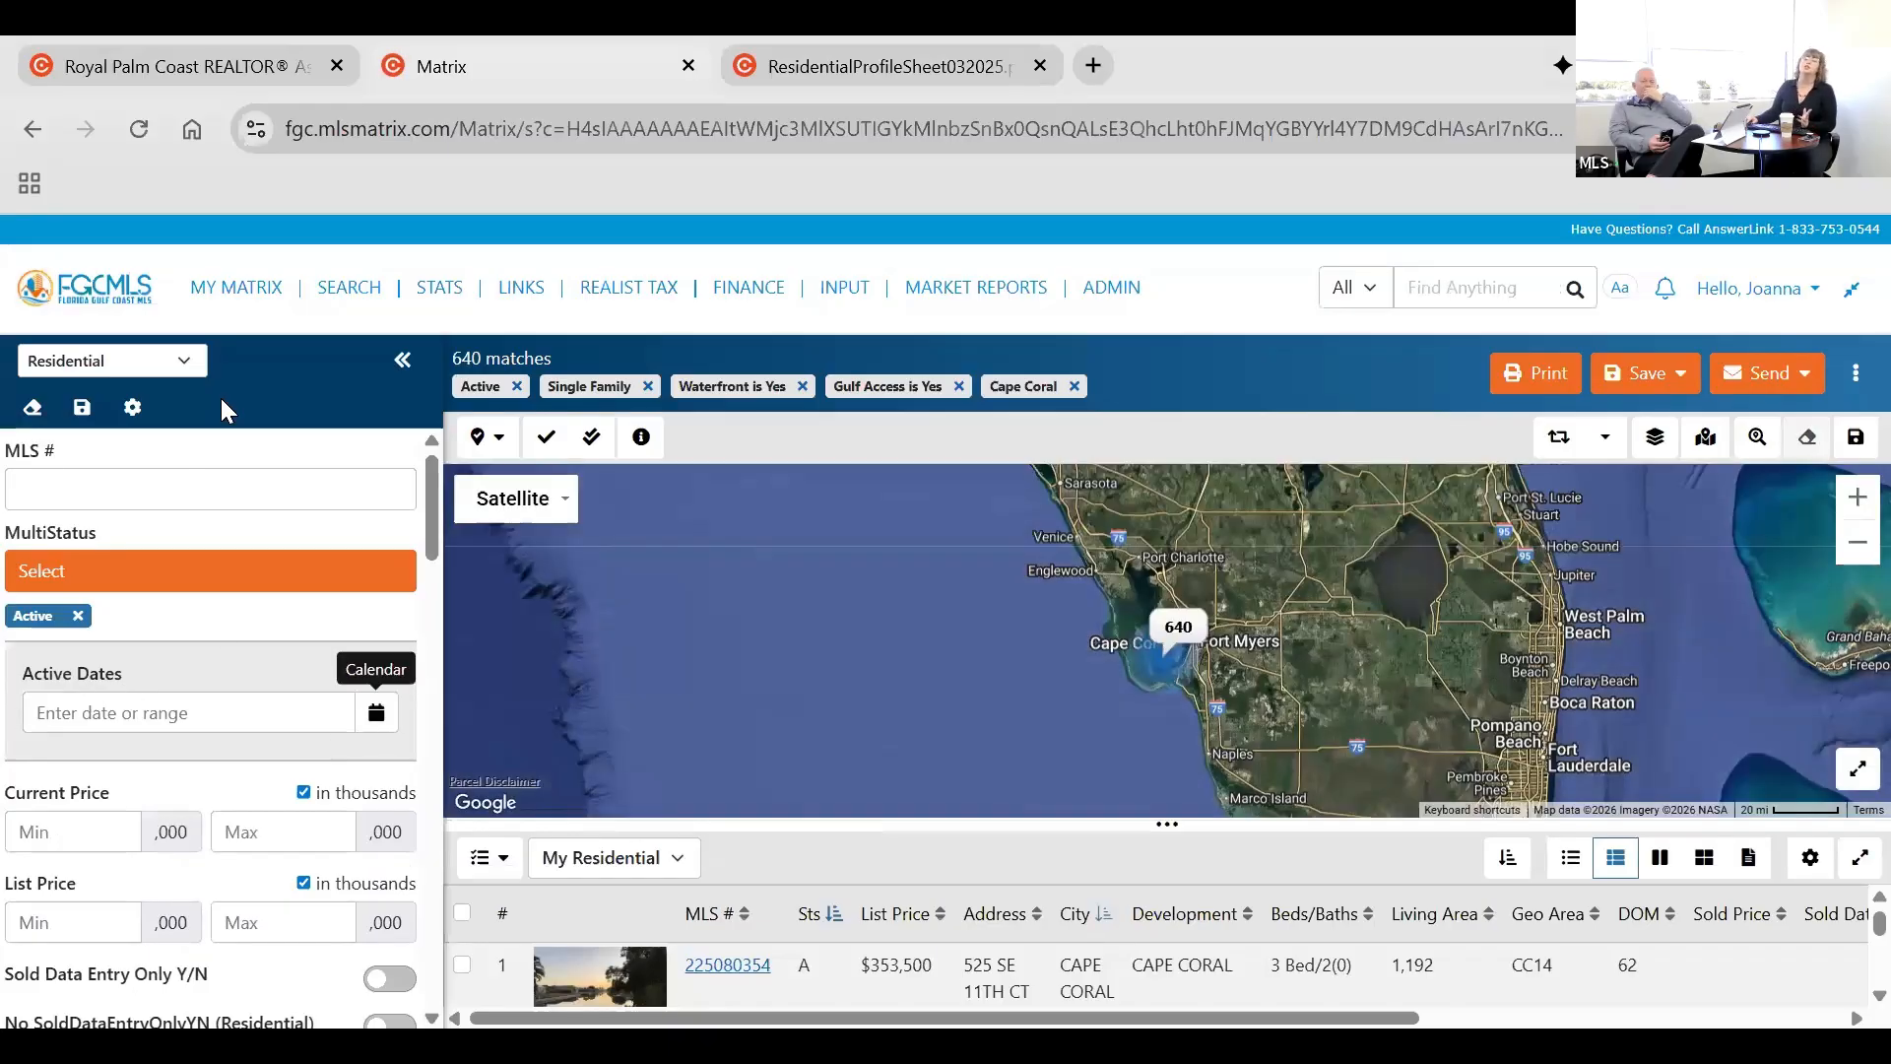
# Zoom the map in on the Cape Coral listing cluster and enlarge the results list over the map.
pyautogui.click(1170, 652)
pyautogui.scroll(2, 1211, 774)
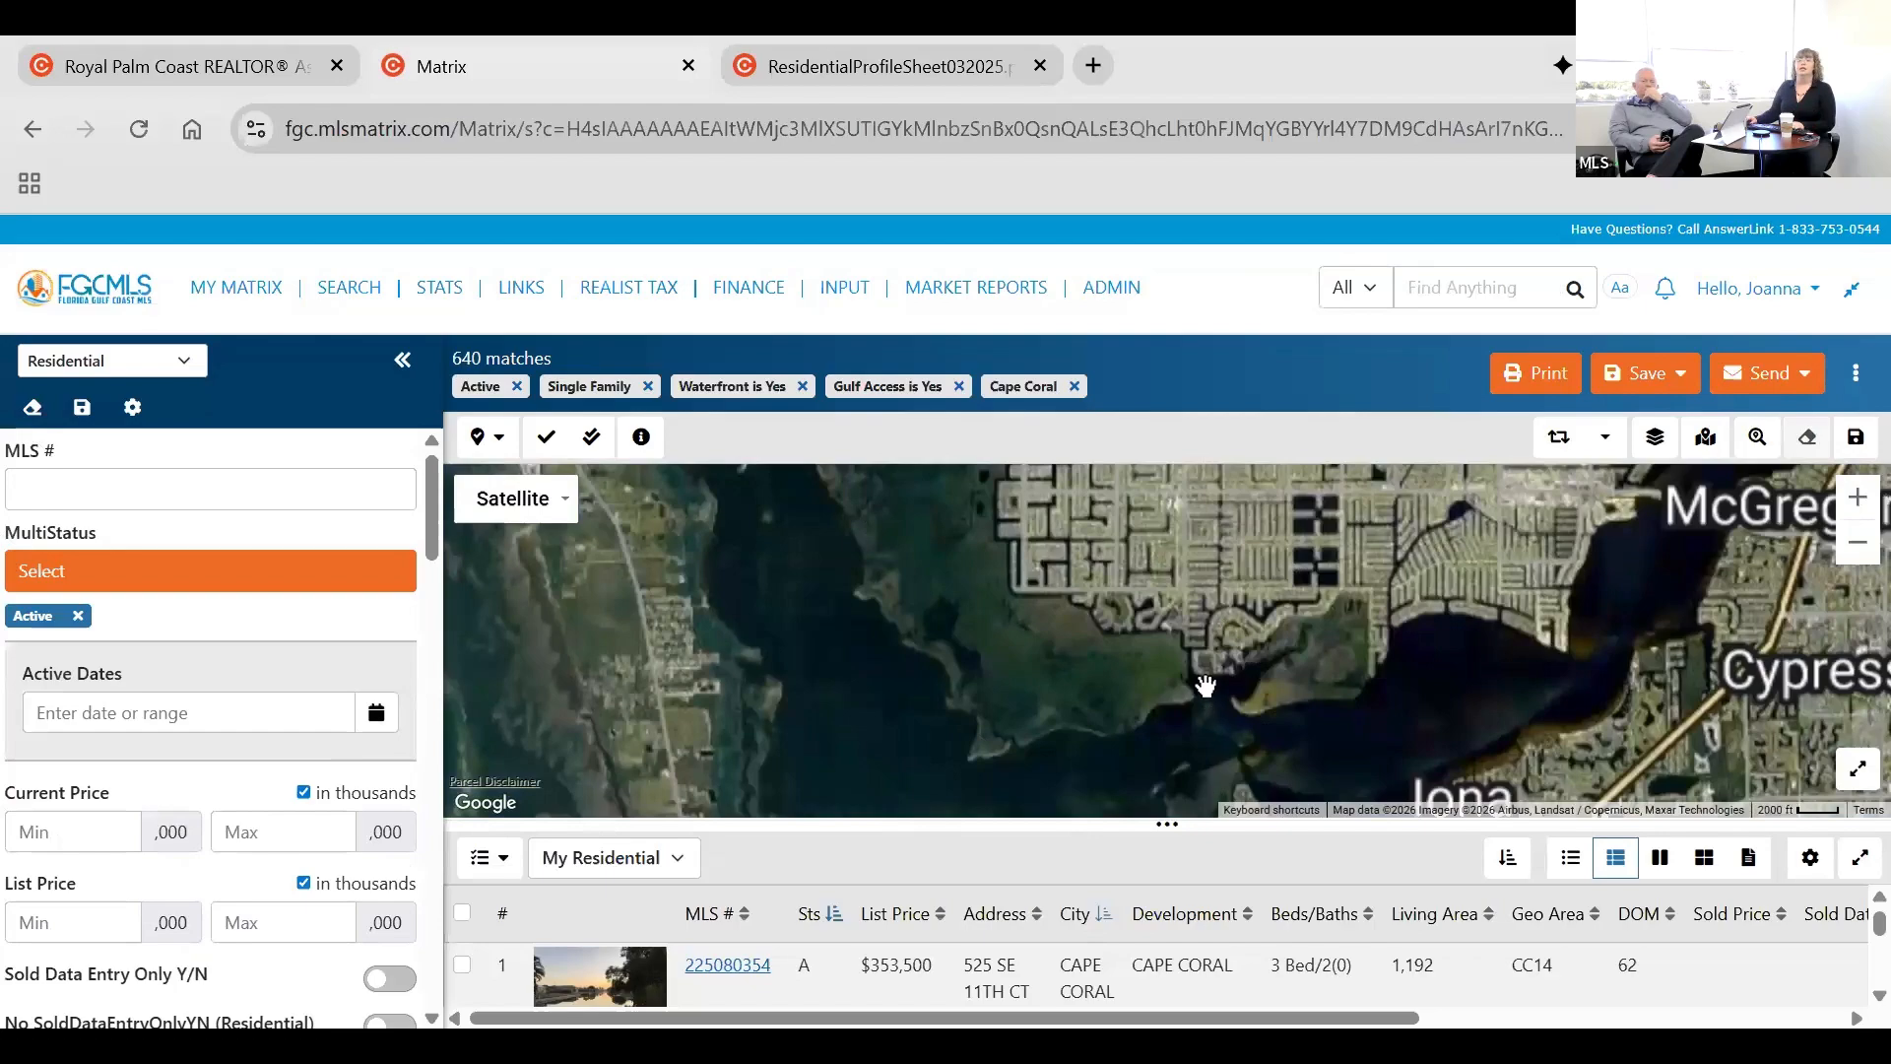
pyautogui.moveTo(1200, 685)
pyautogui.mouseDown()
pyautogui.moveTo(1195, 742)
pyautogui.moveTo(1111, 802)
pyautogui.moveTo(1164, 792)
pyautogui.moveTo(1136, 483)
pyautogui.mouseUp()
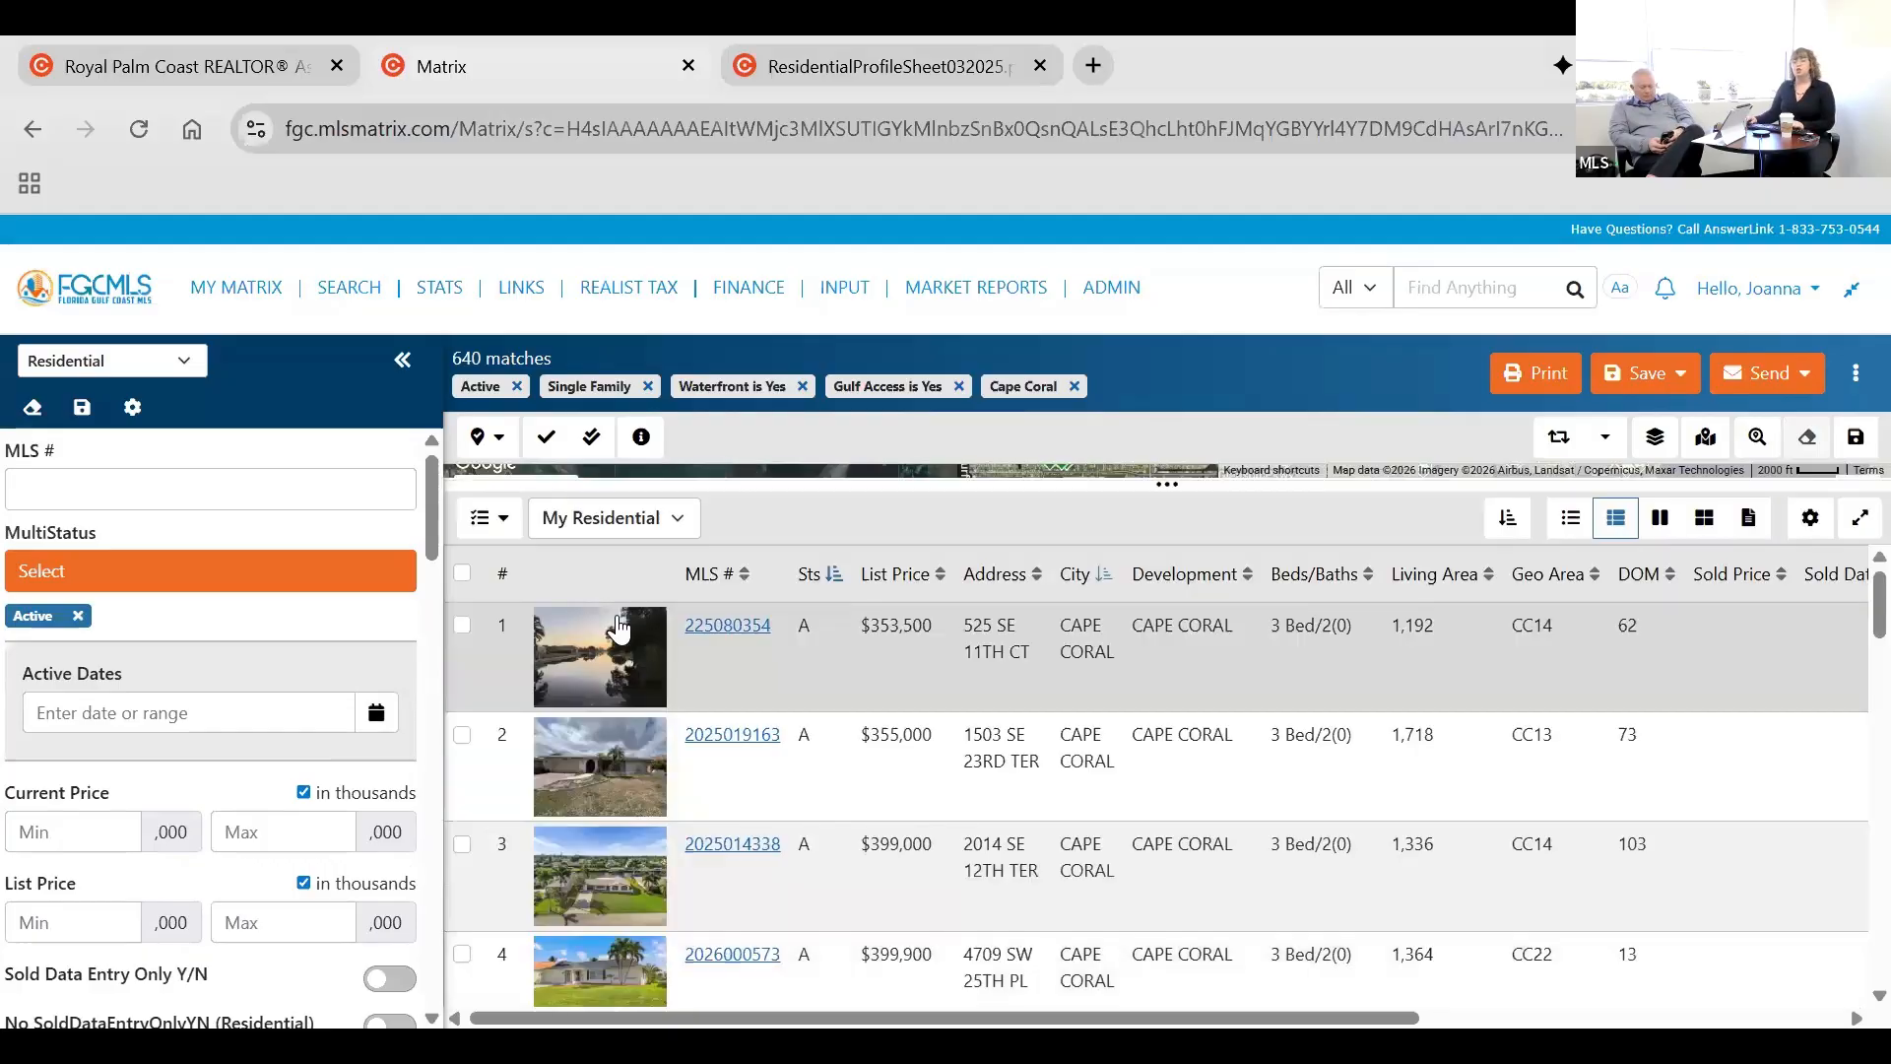
# Select the first four listings, review the print formats offered for them, and leave without printing.
pyautogui.click(457, 847)
pyautogui.click(463, 953)
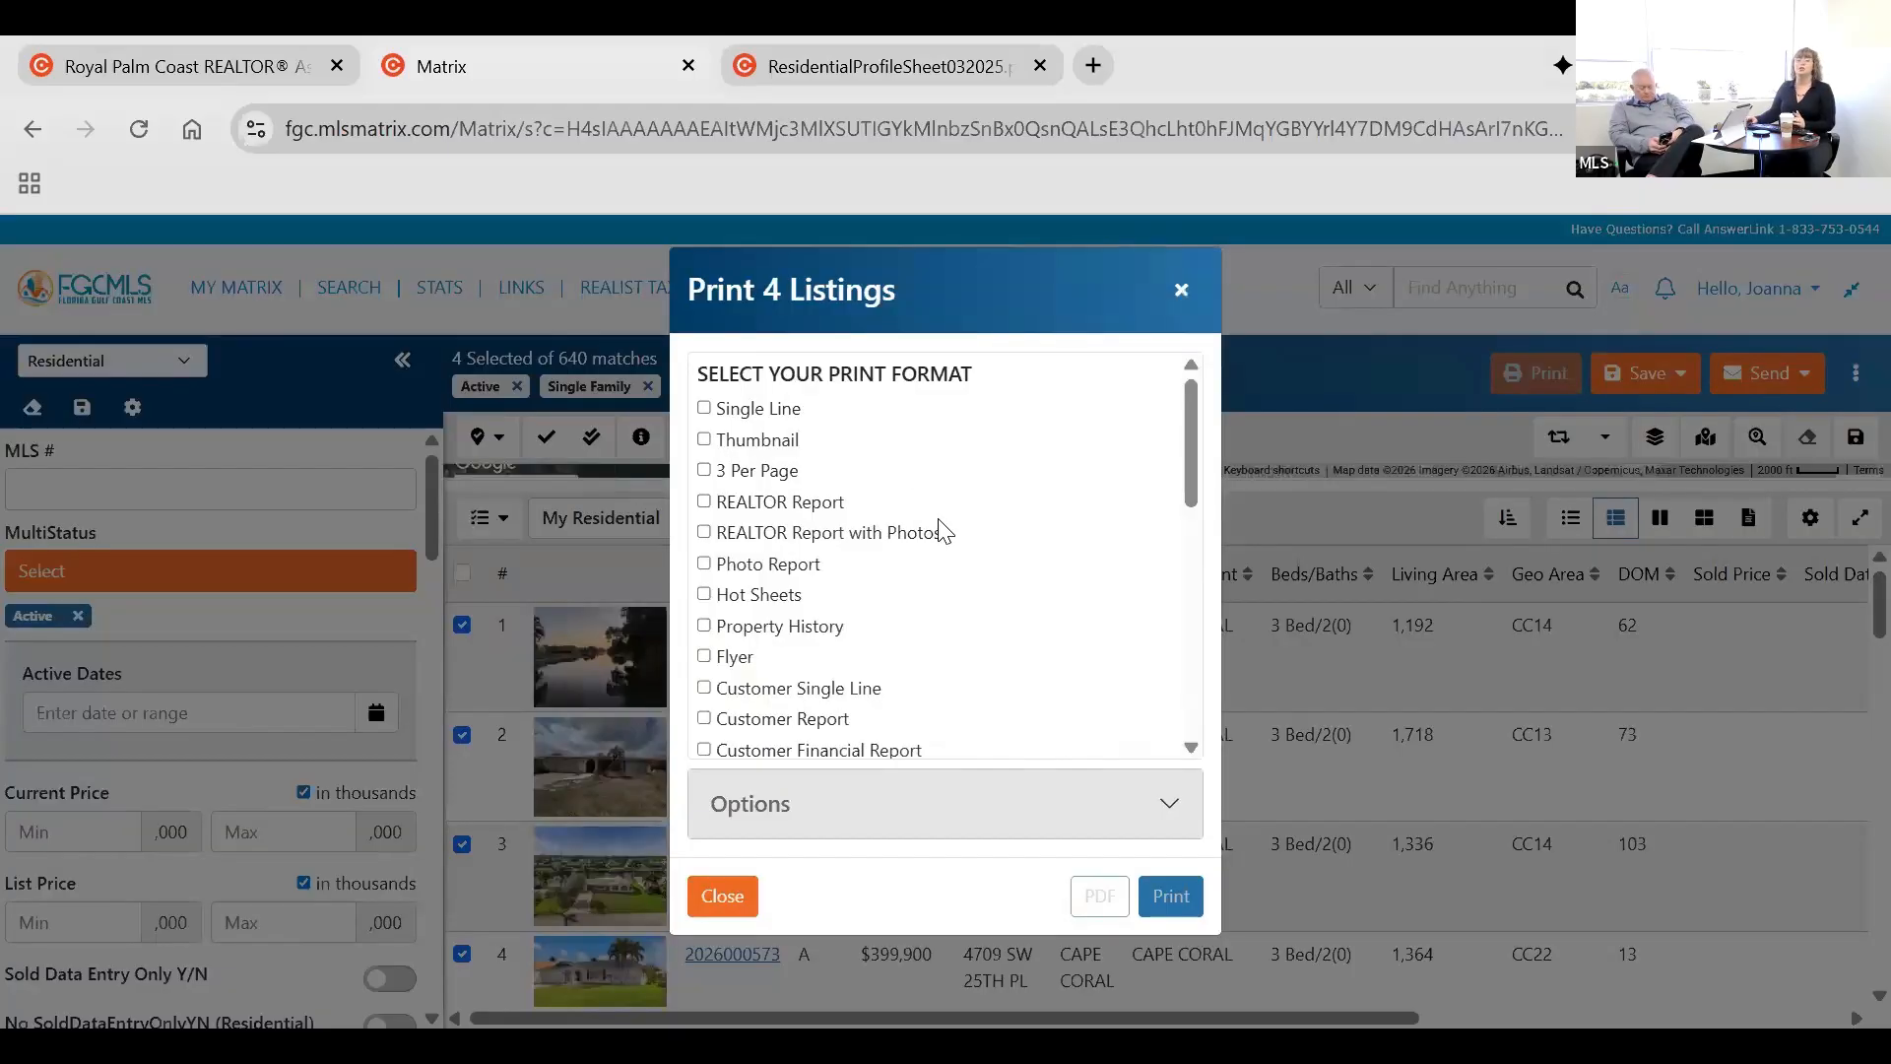
pyautogui.scroll(-6, 941, 530)
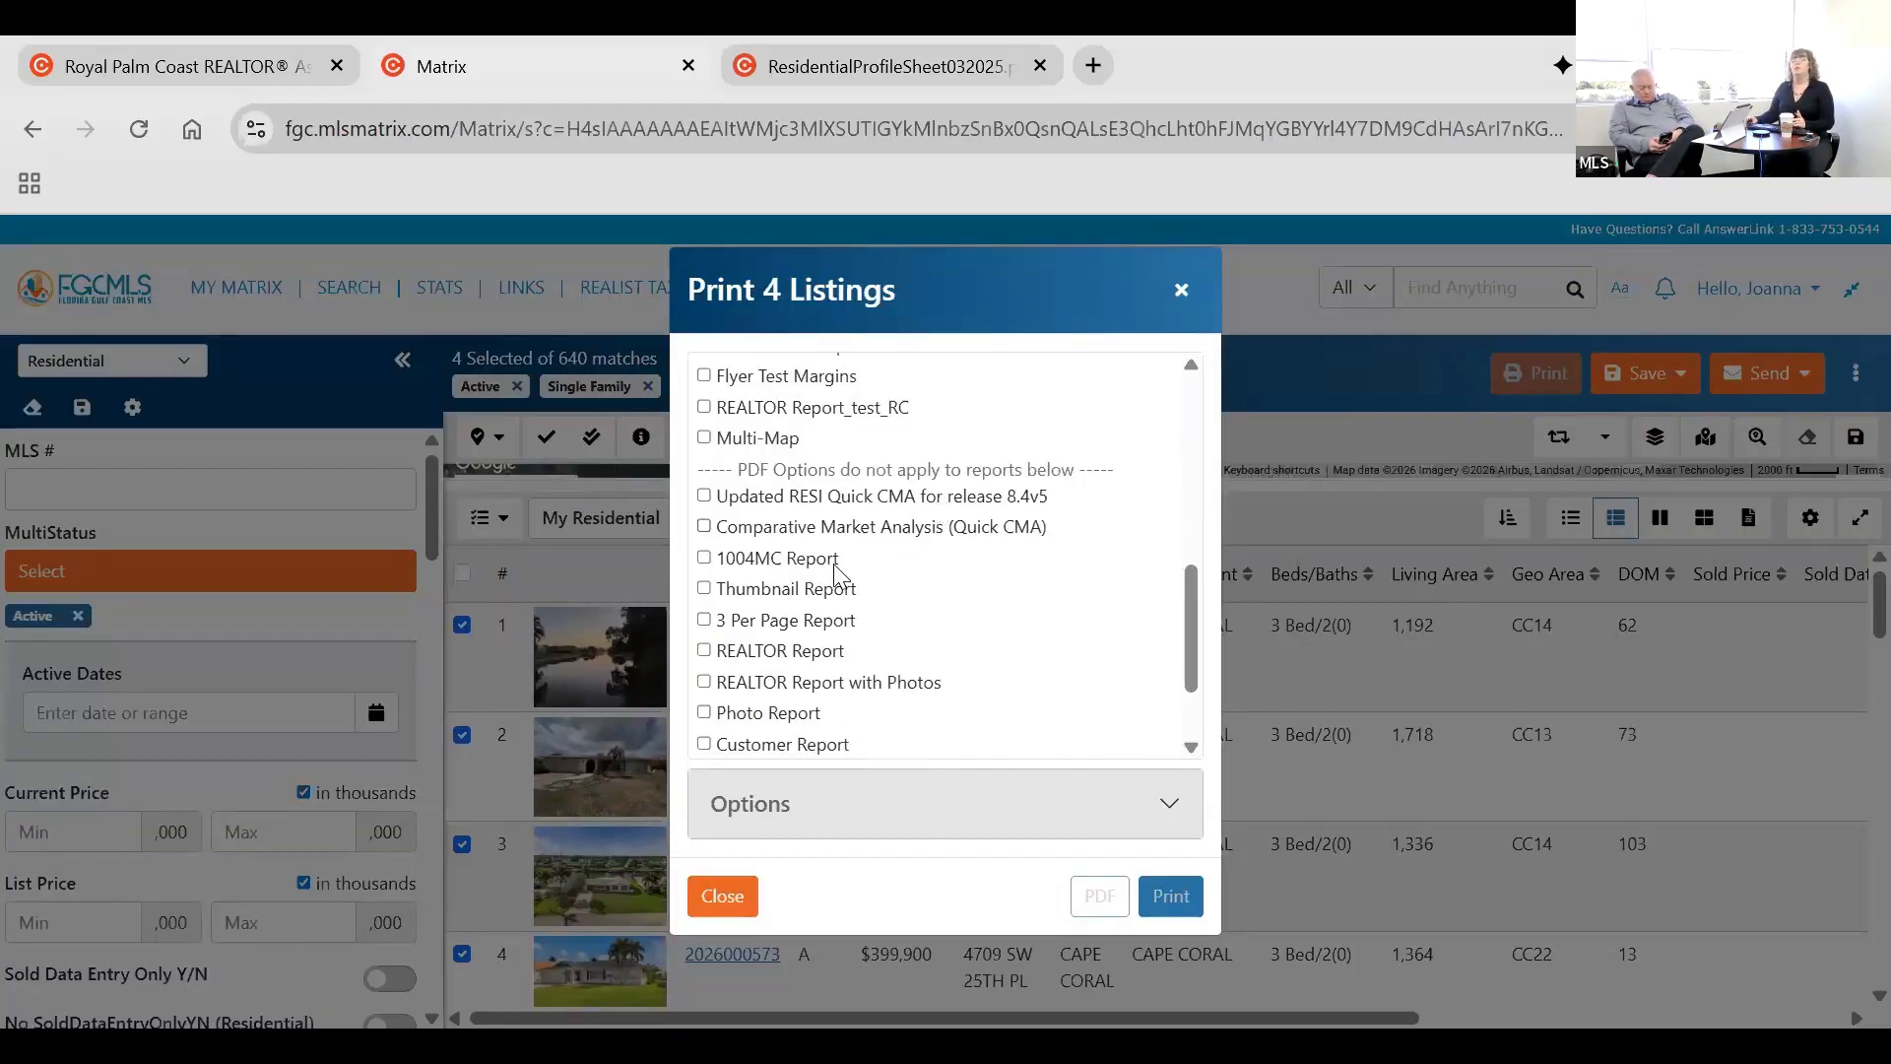
pyautogui.scroll(8, 831, 560)
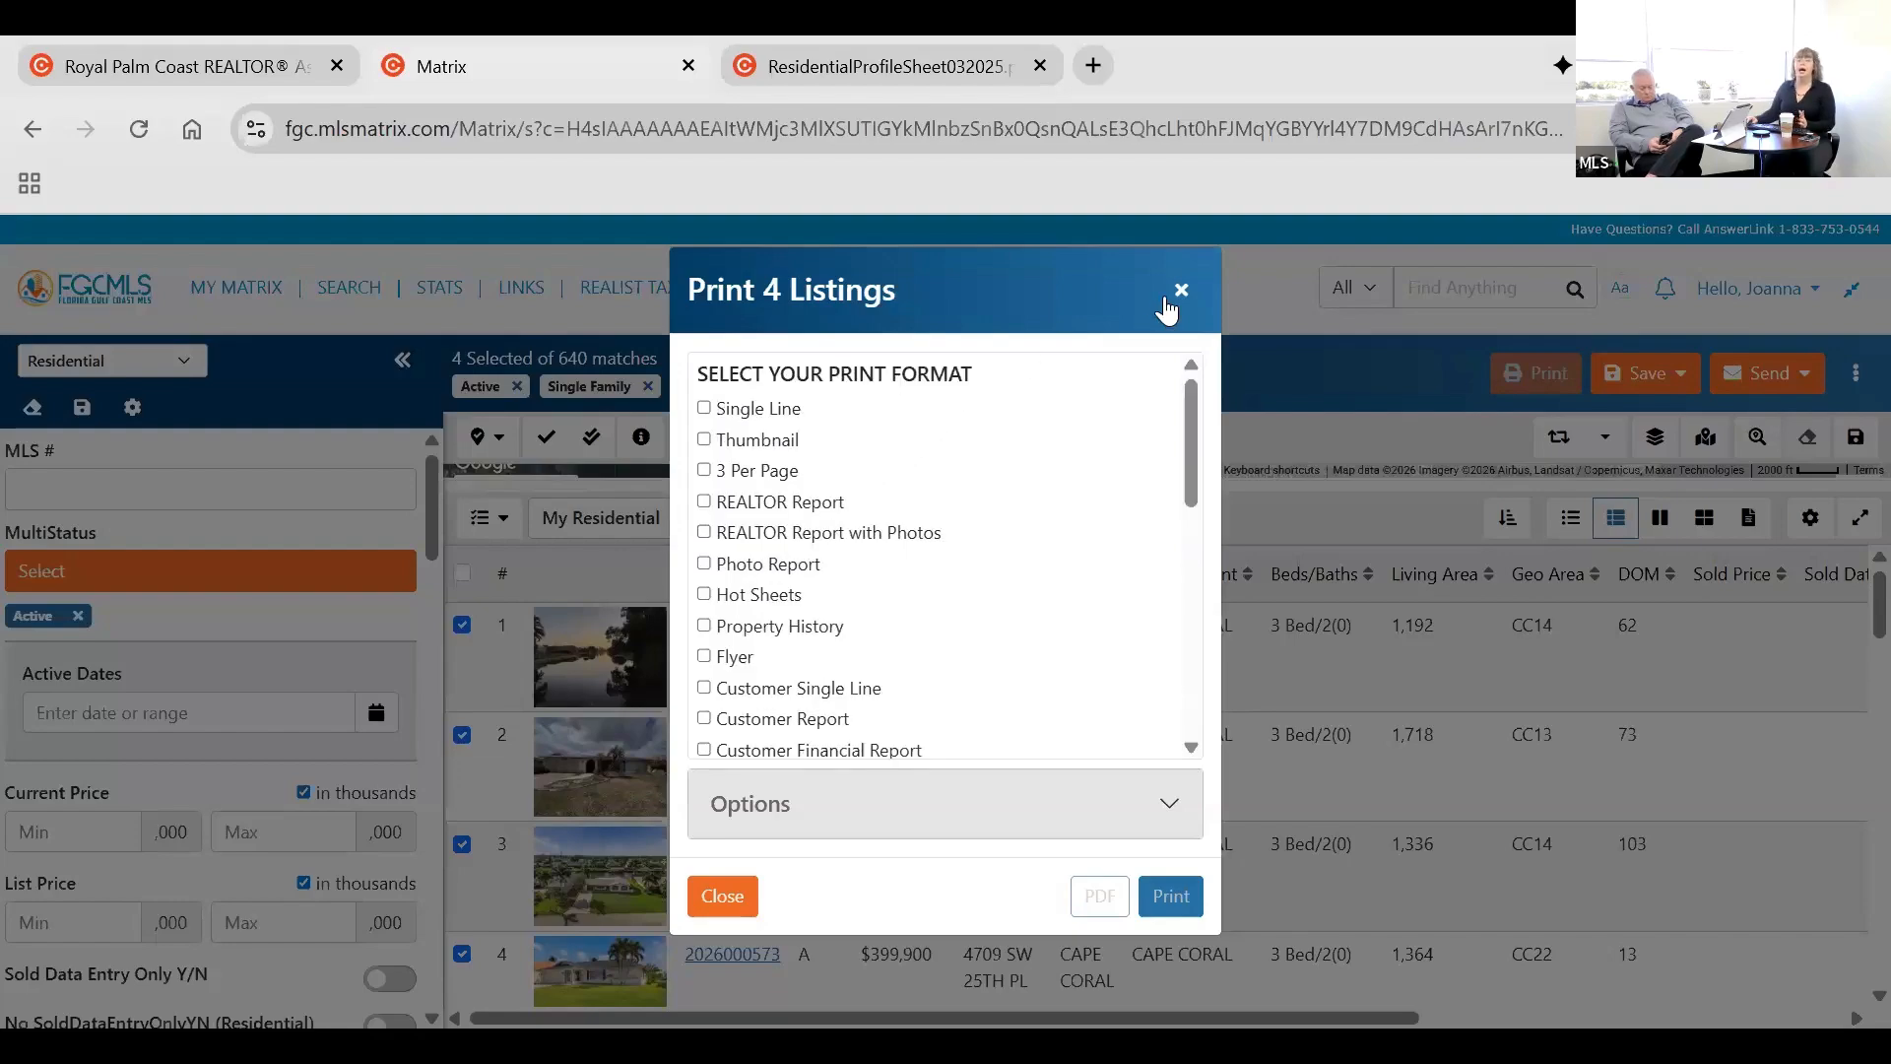
pyautogui.scroll(-4, 979, 505)
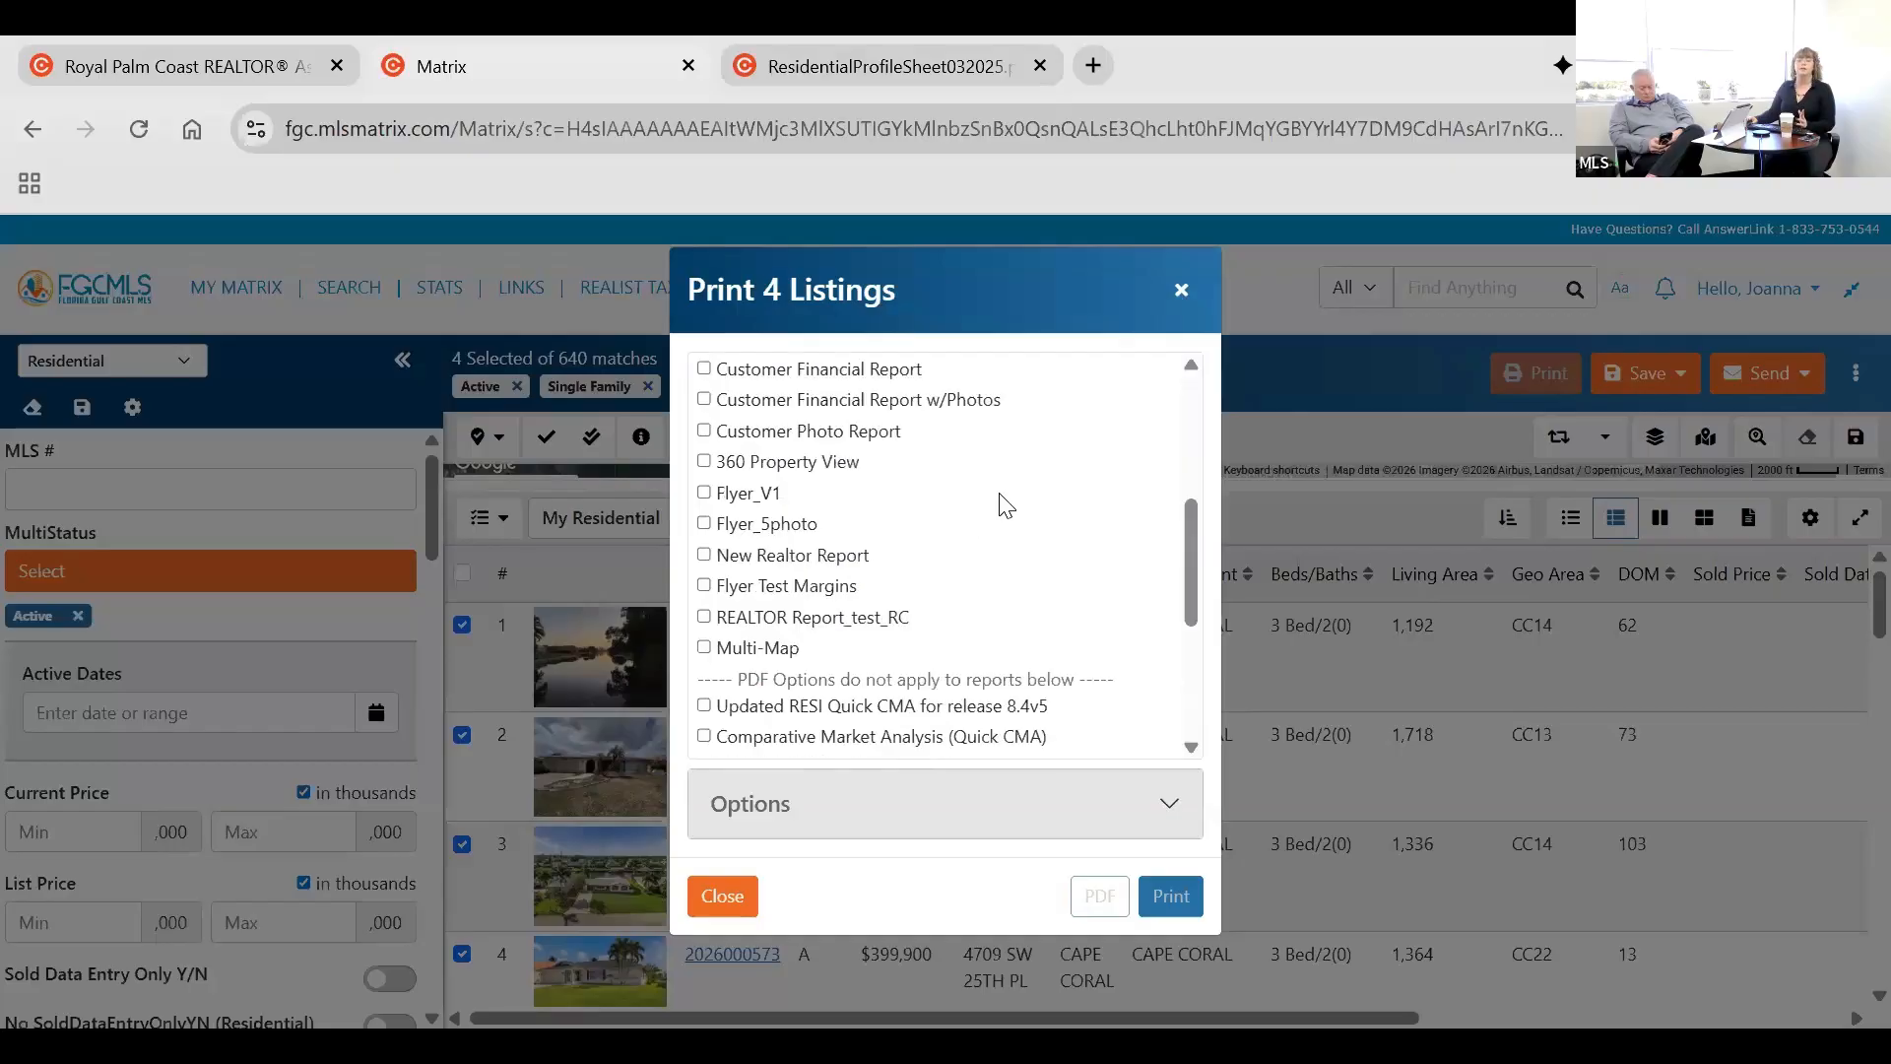
pyautogui.scroll(-3, 1171, 394)
pyautogui.click(1188, 295)
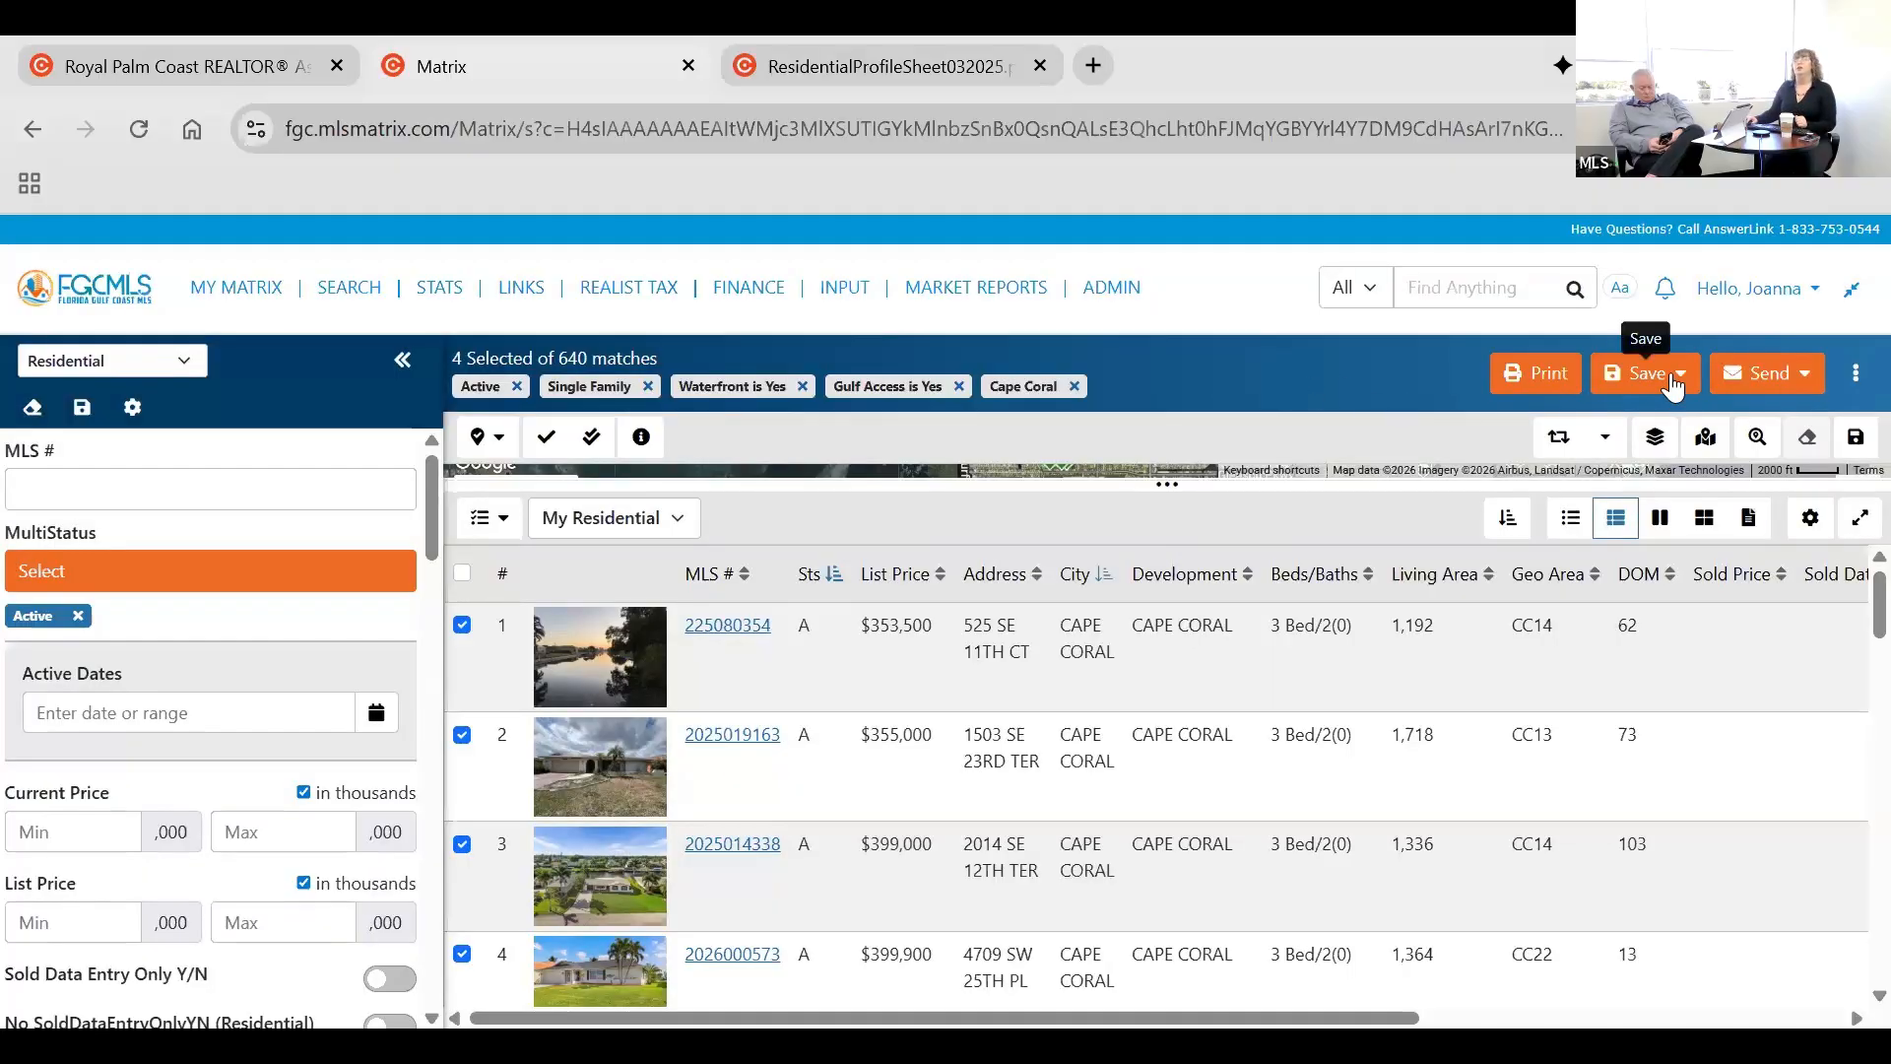
# Examine the save options and the New Saved Search form, and leave it without saving.
pyautogui.click(1664, 384)
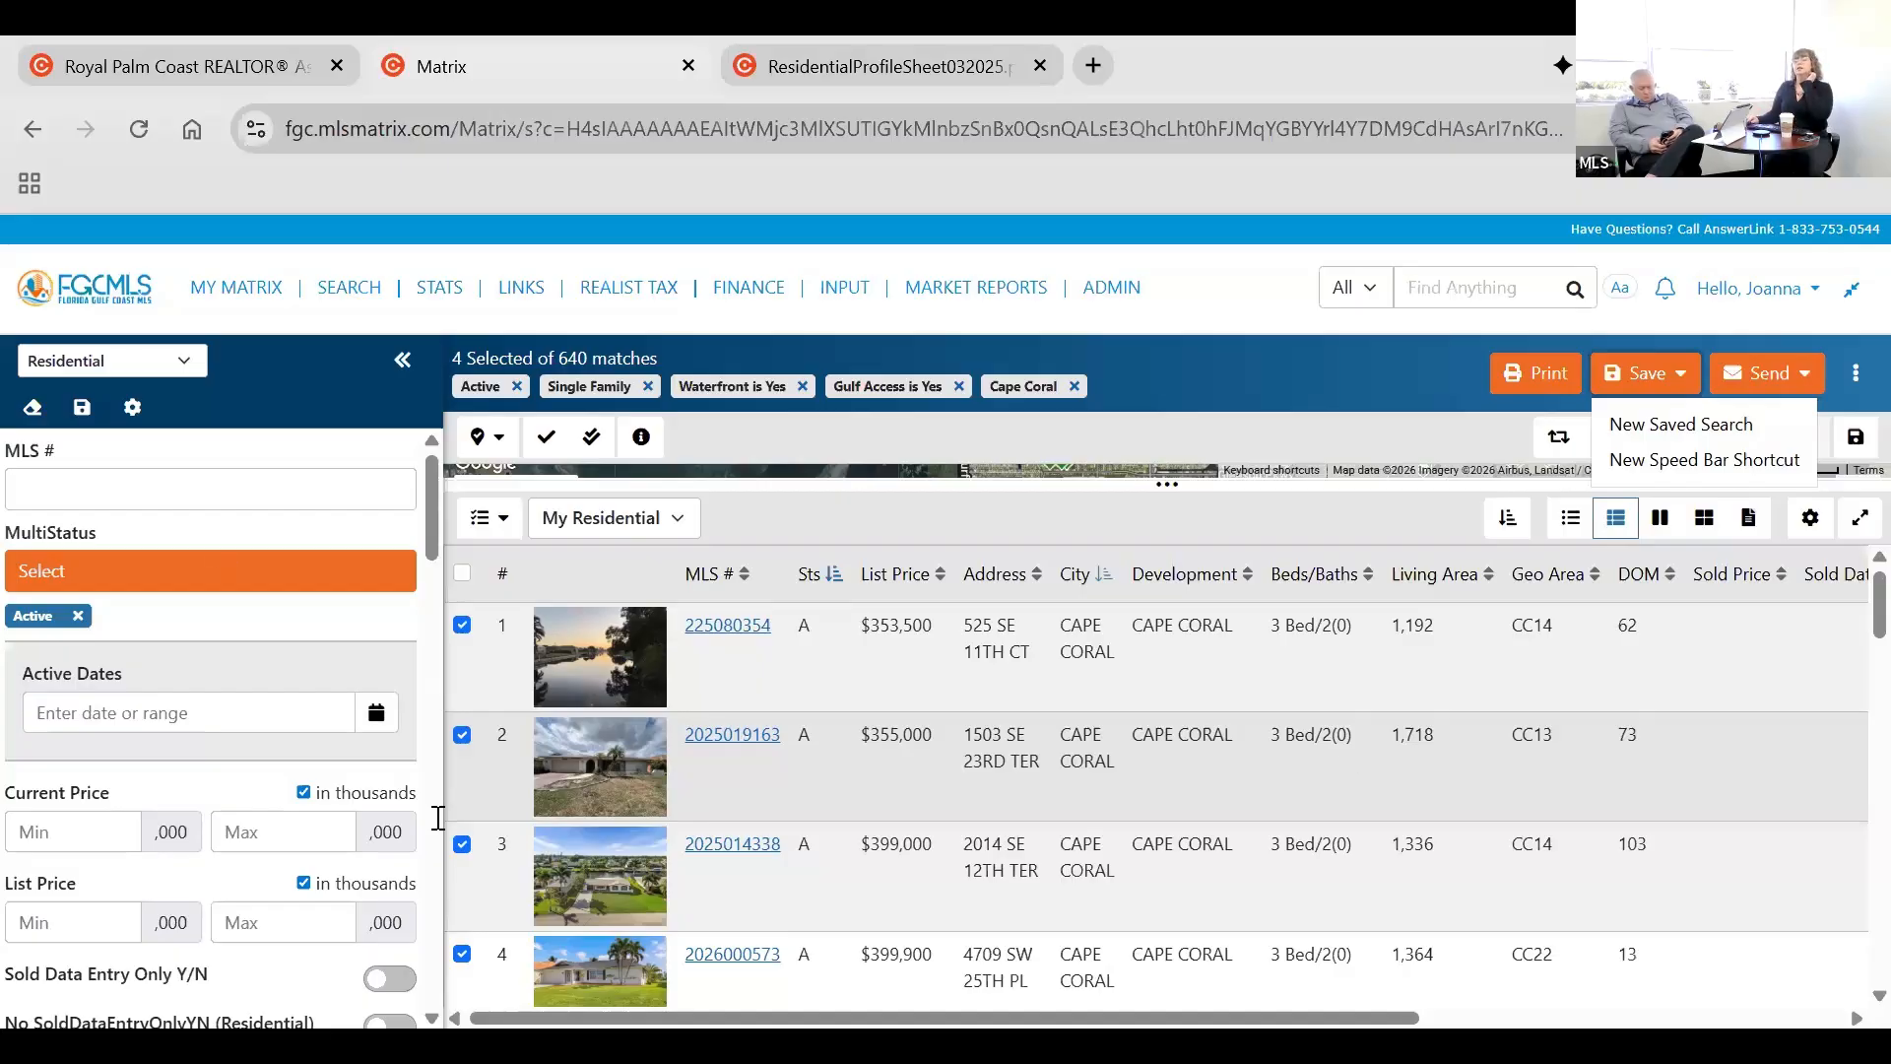
pyautogui.click(1755, 426)
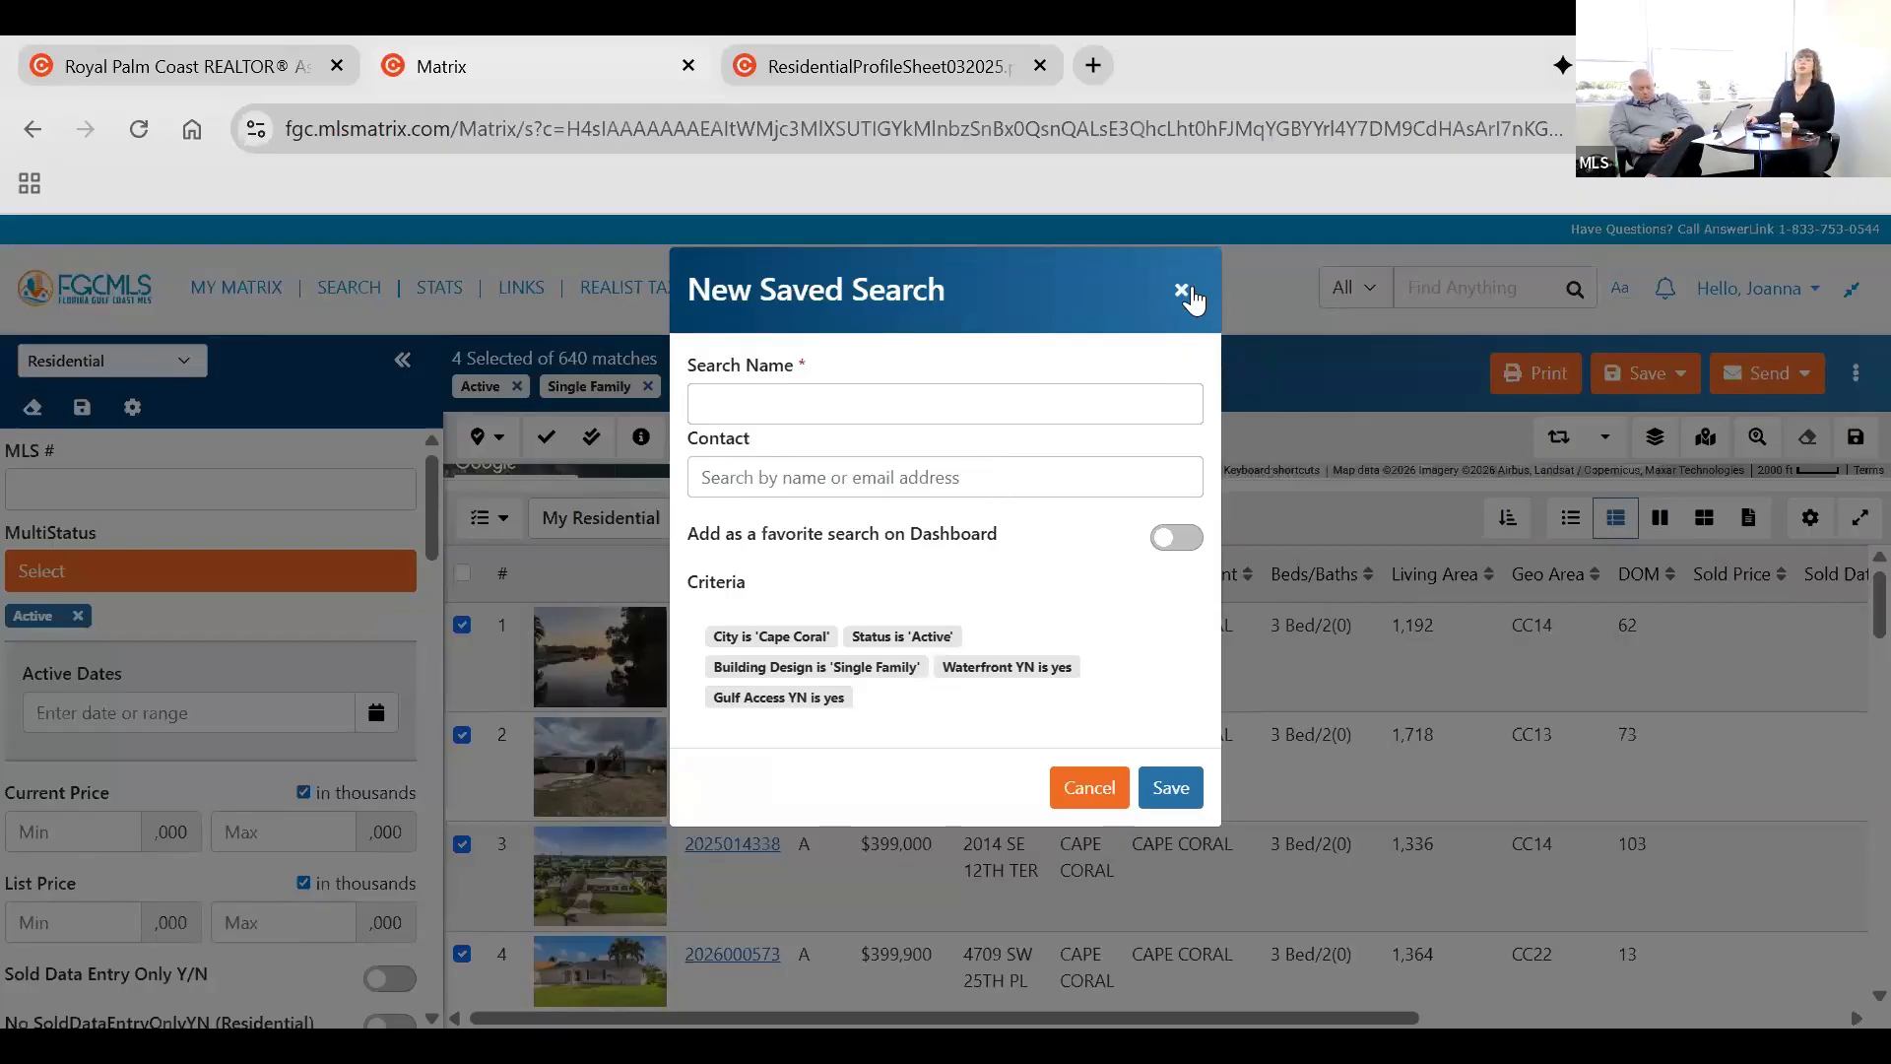
pyautogui.click(1290, 384)
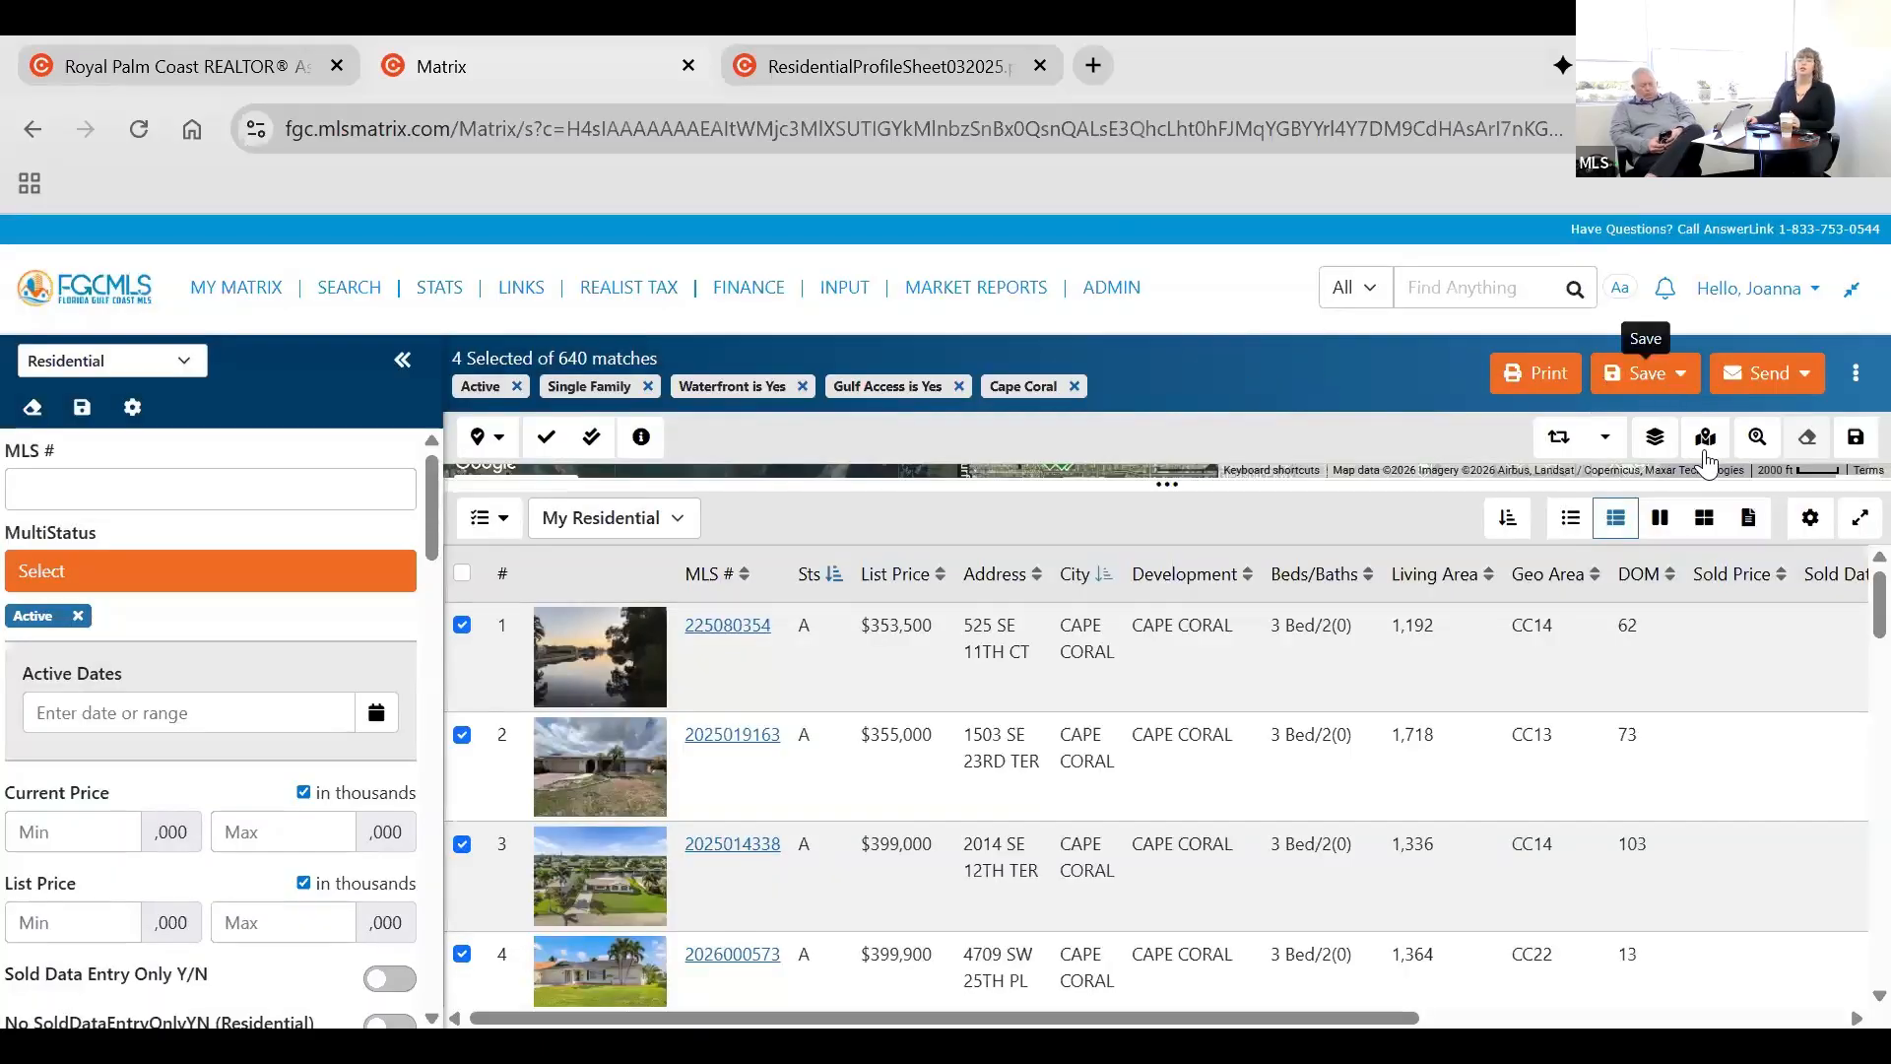
# Review the save, send and further action options for the four selected listings, and open the carts list.
pyautogui.click(1663, 374)
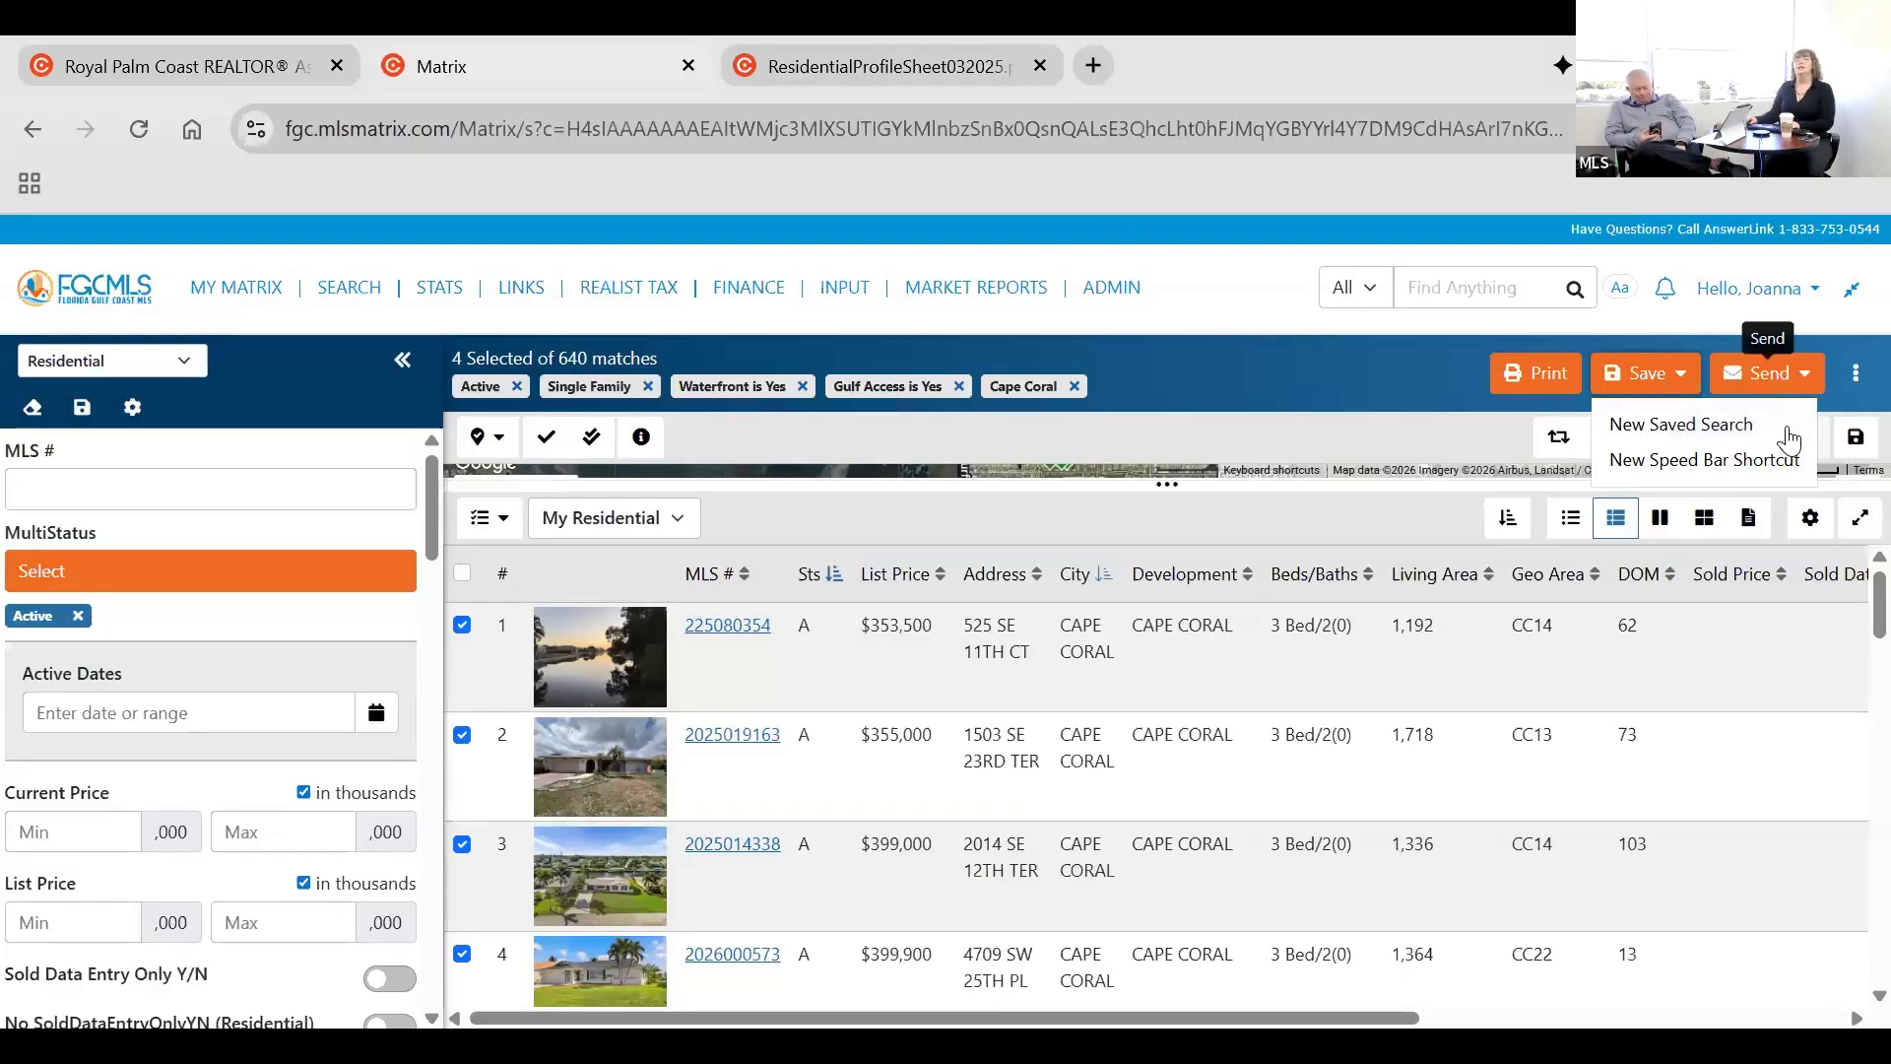
pyautogui.click(1770, 372)
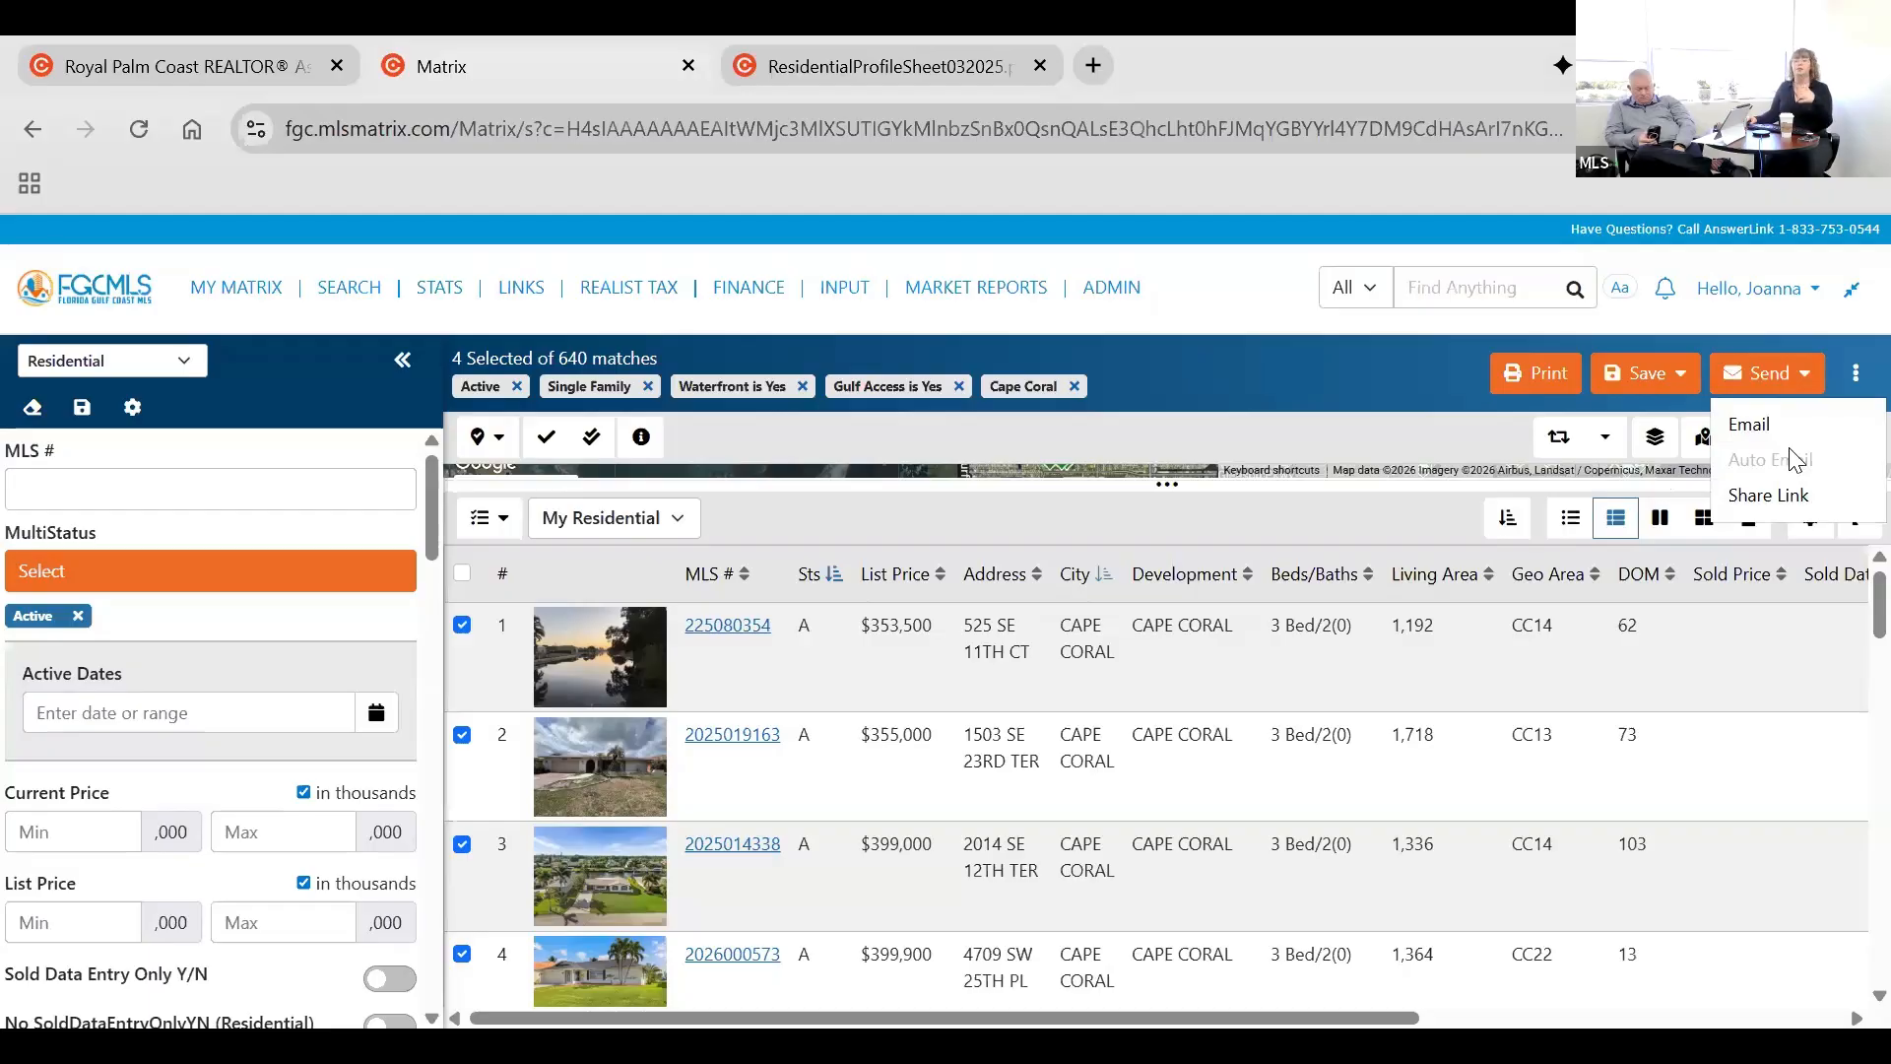
pyautogui.click(1095, 544)
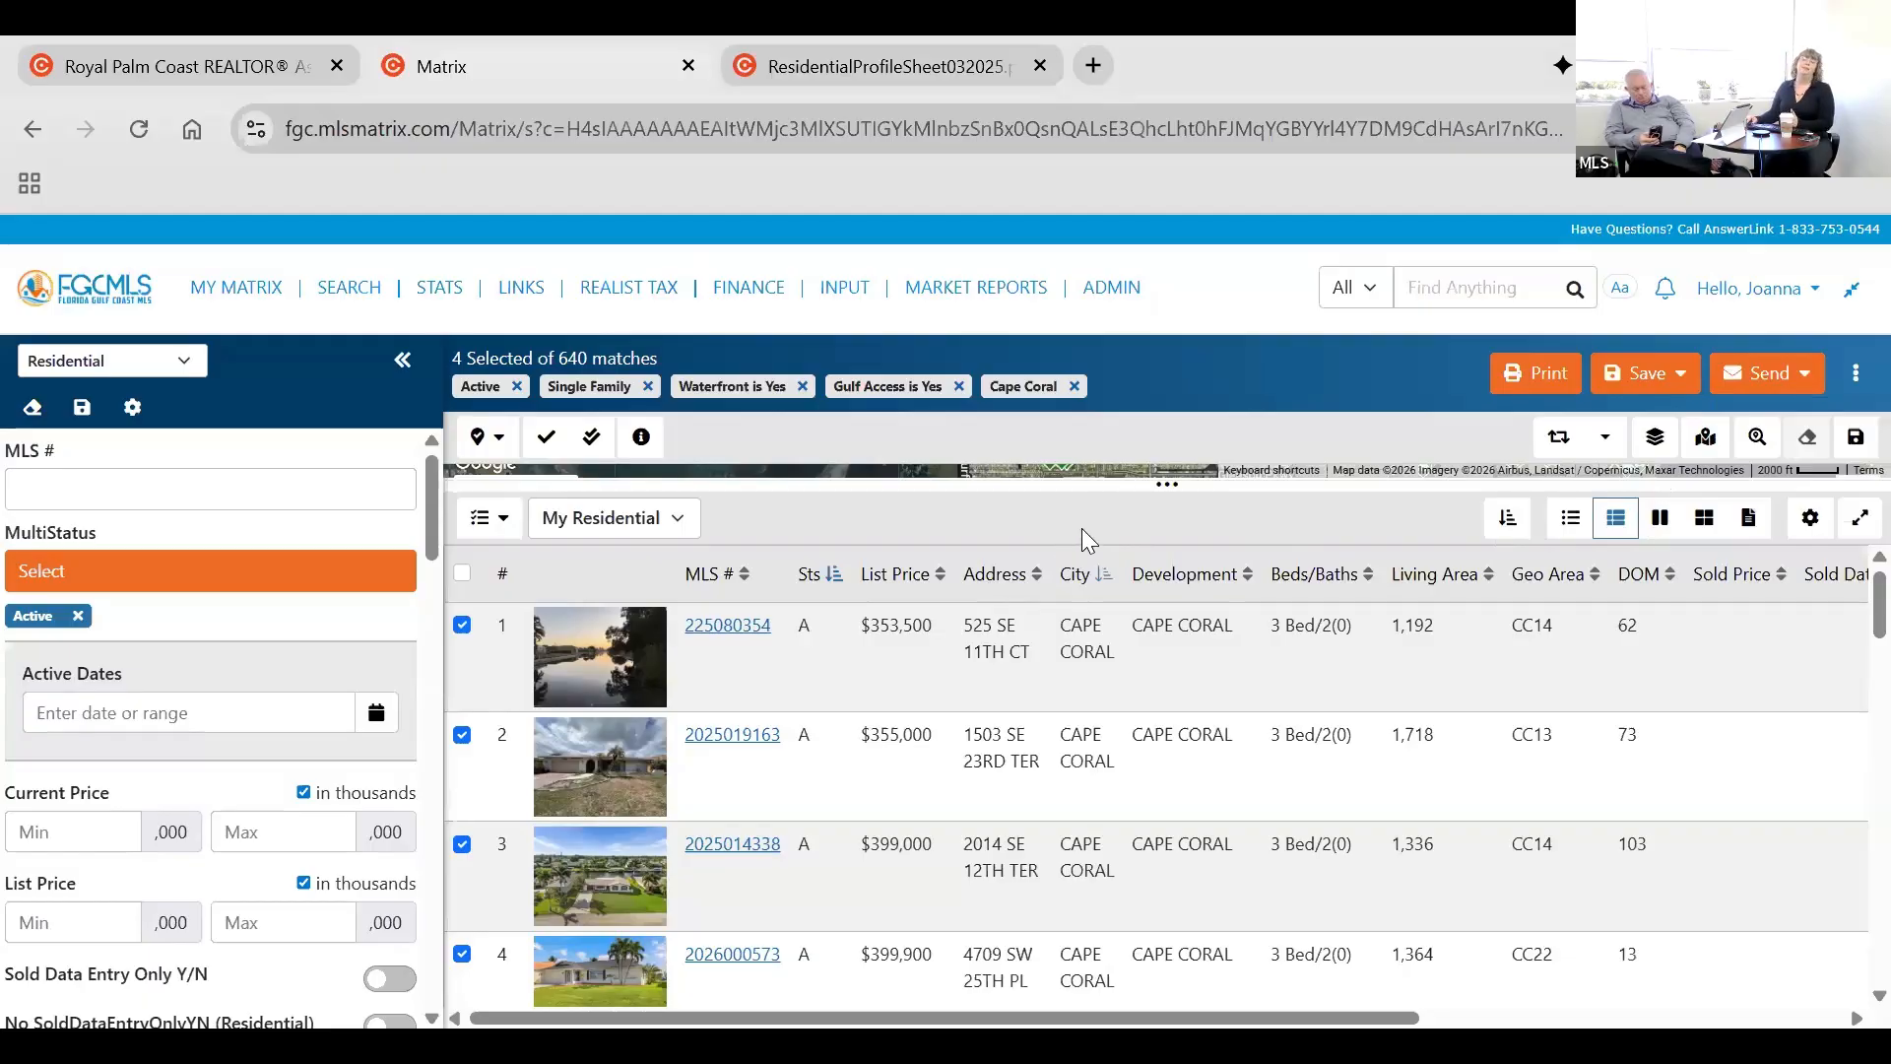
pyautogui.click(1849, 376)
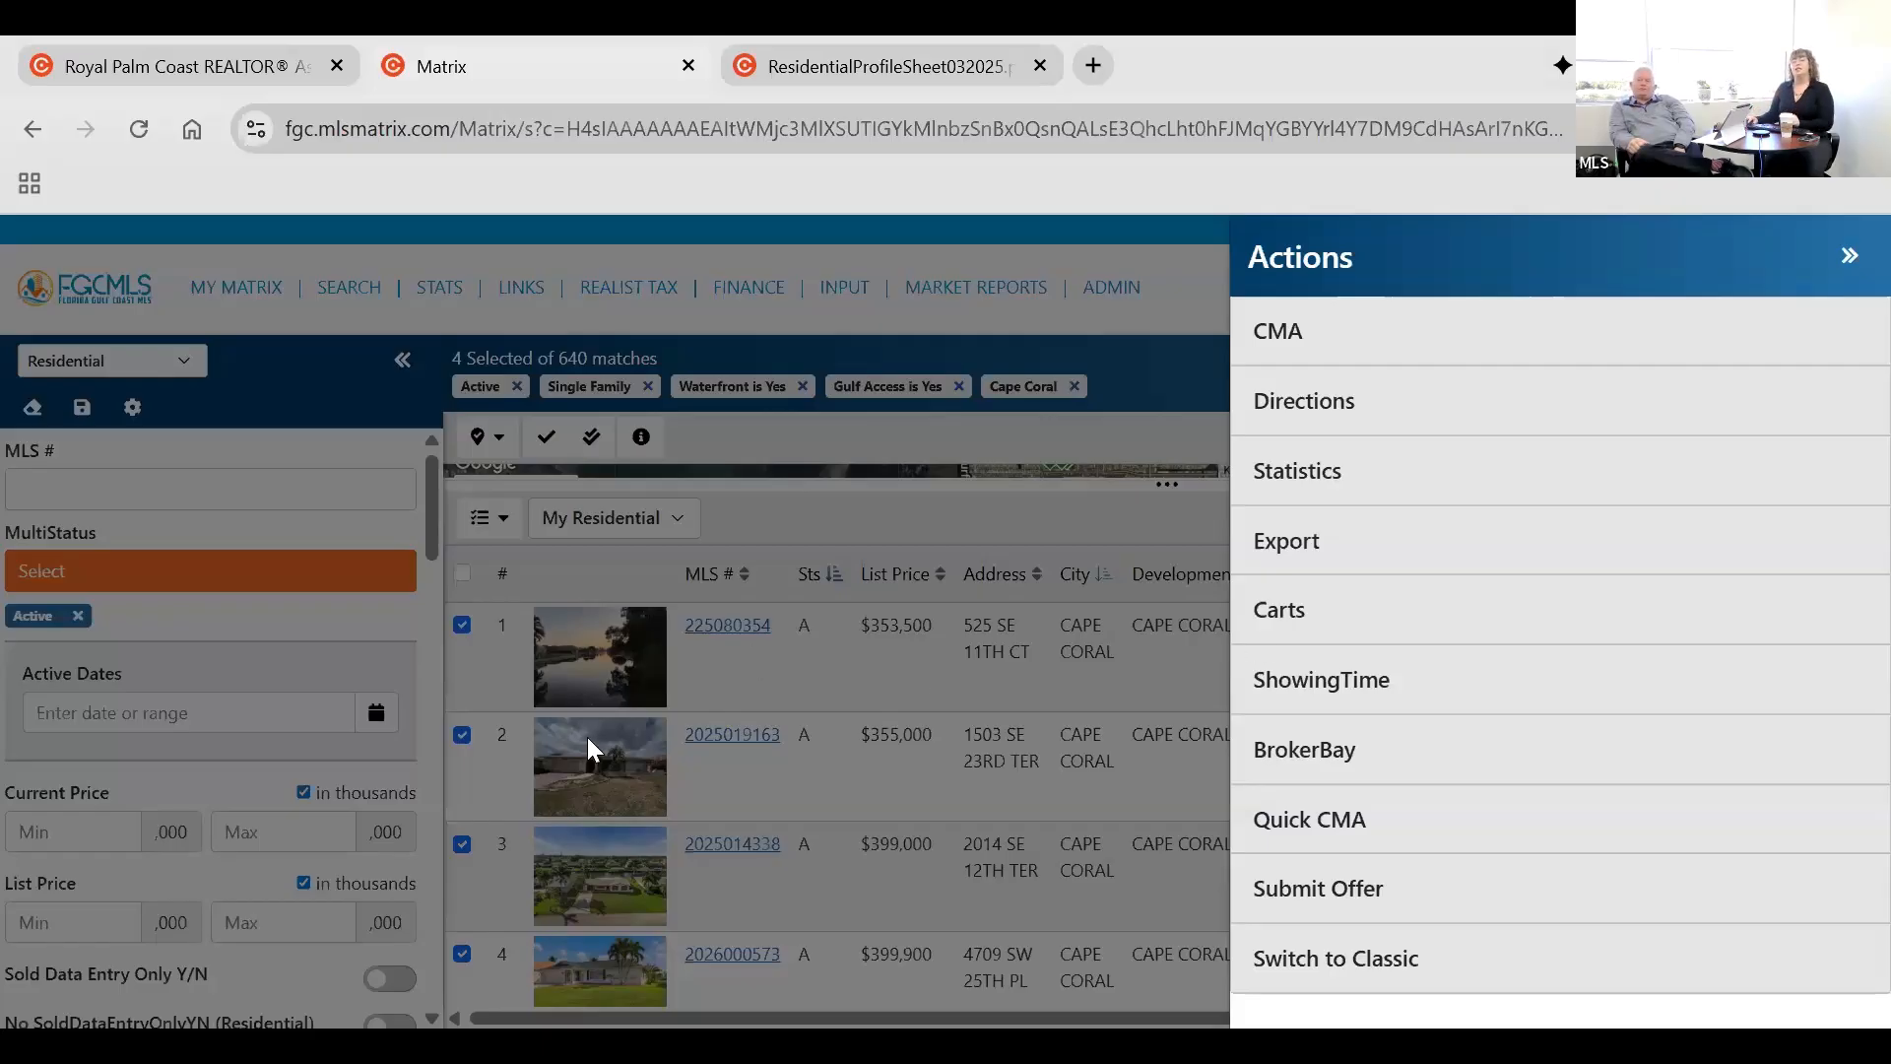
pyautogui.click(1410, 621)
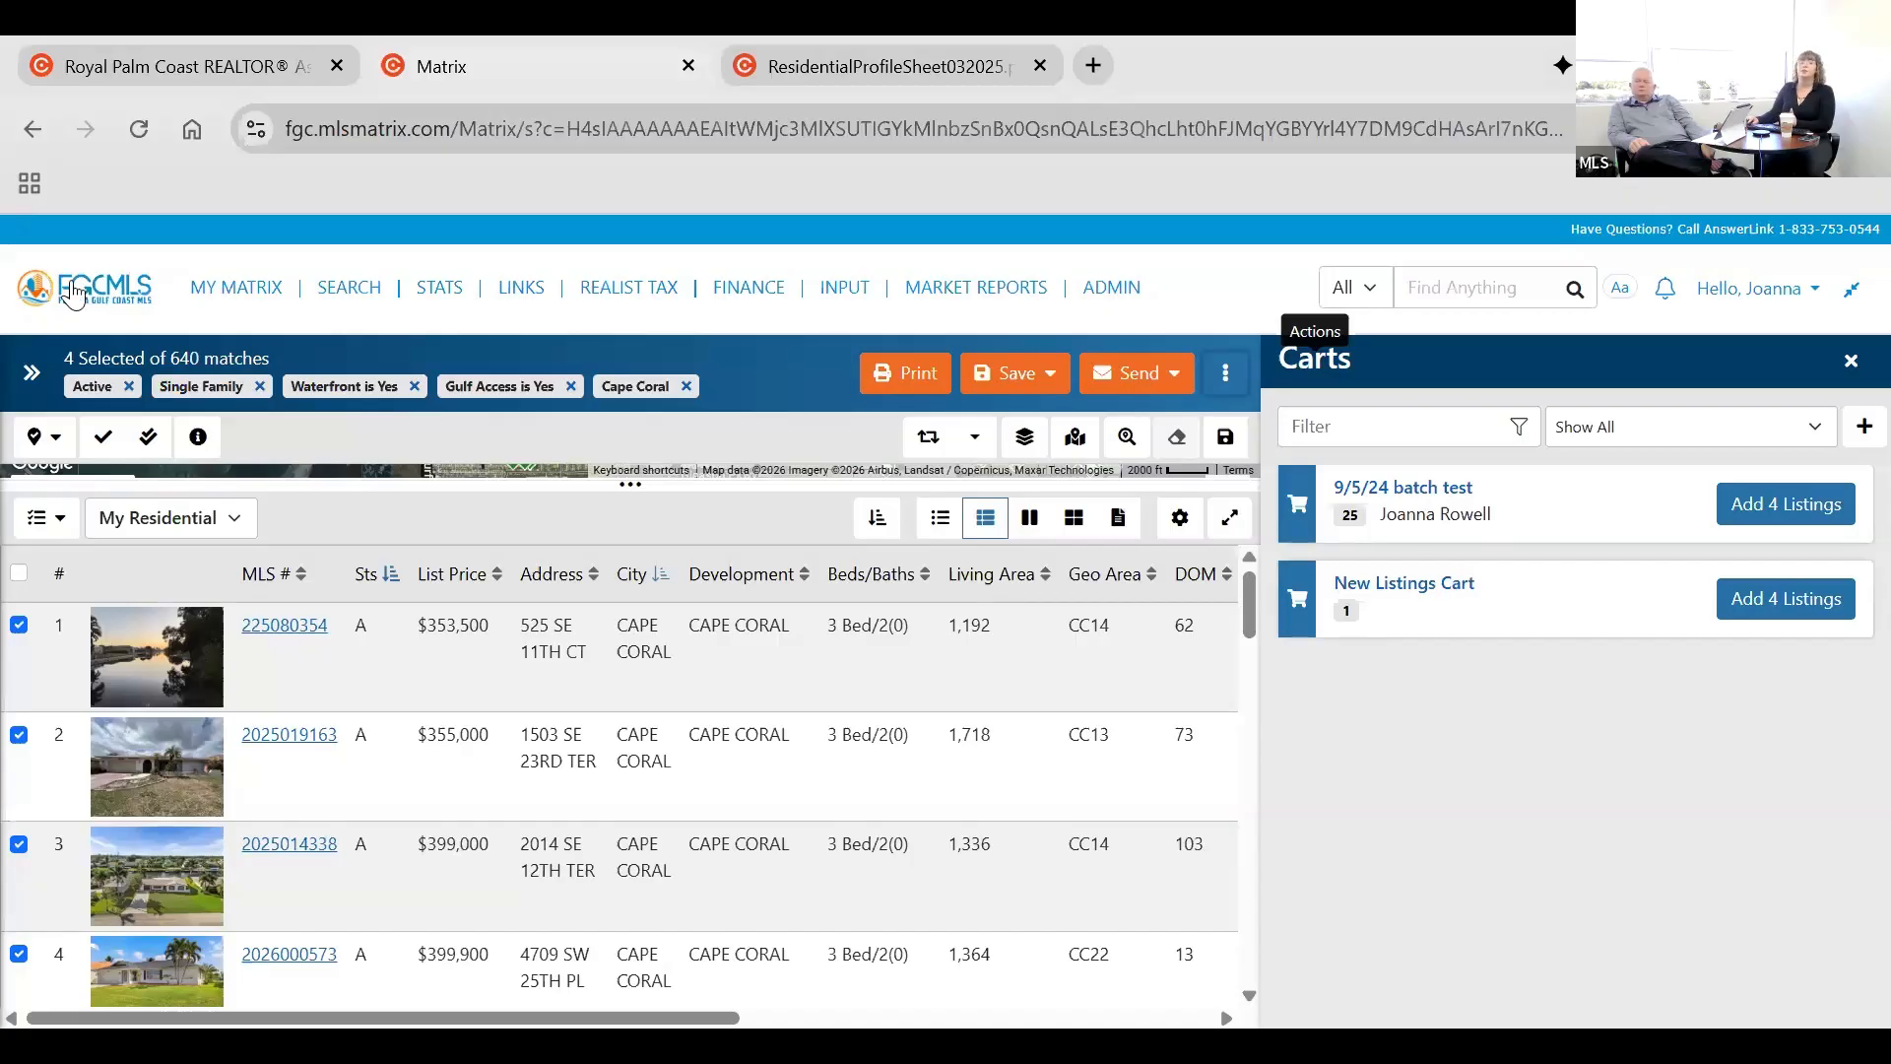
# Return to the dashboard and open the cart of saved listings from there.
pyautogui.click(98, 297)
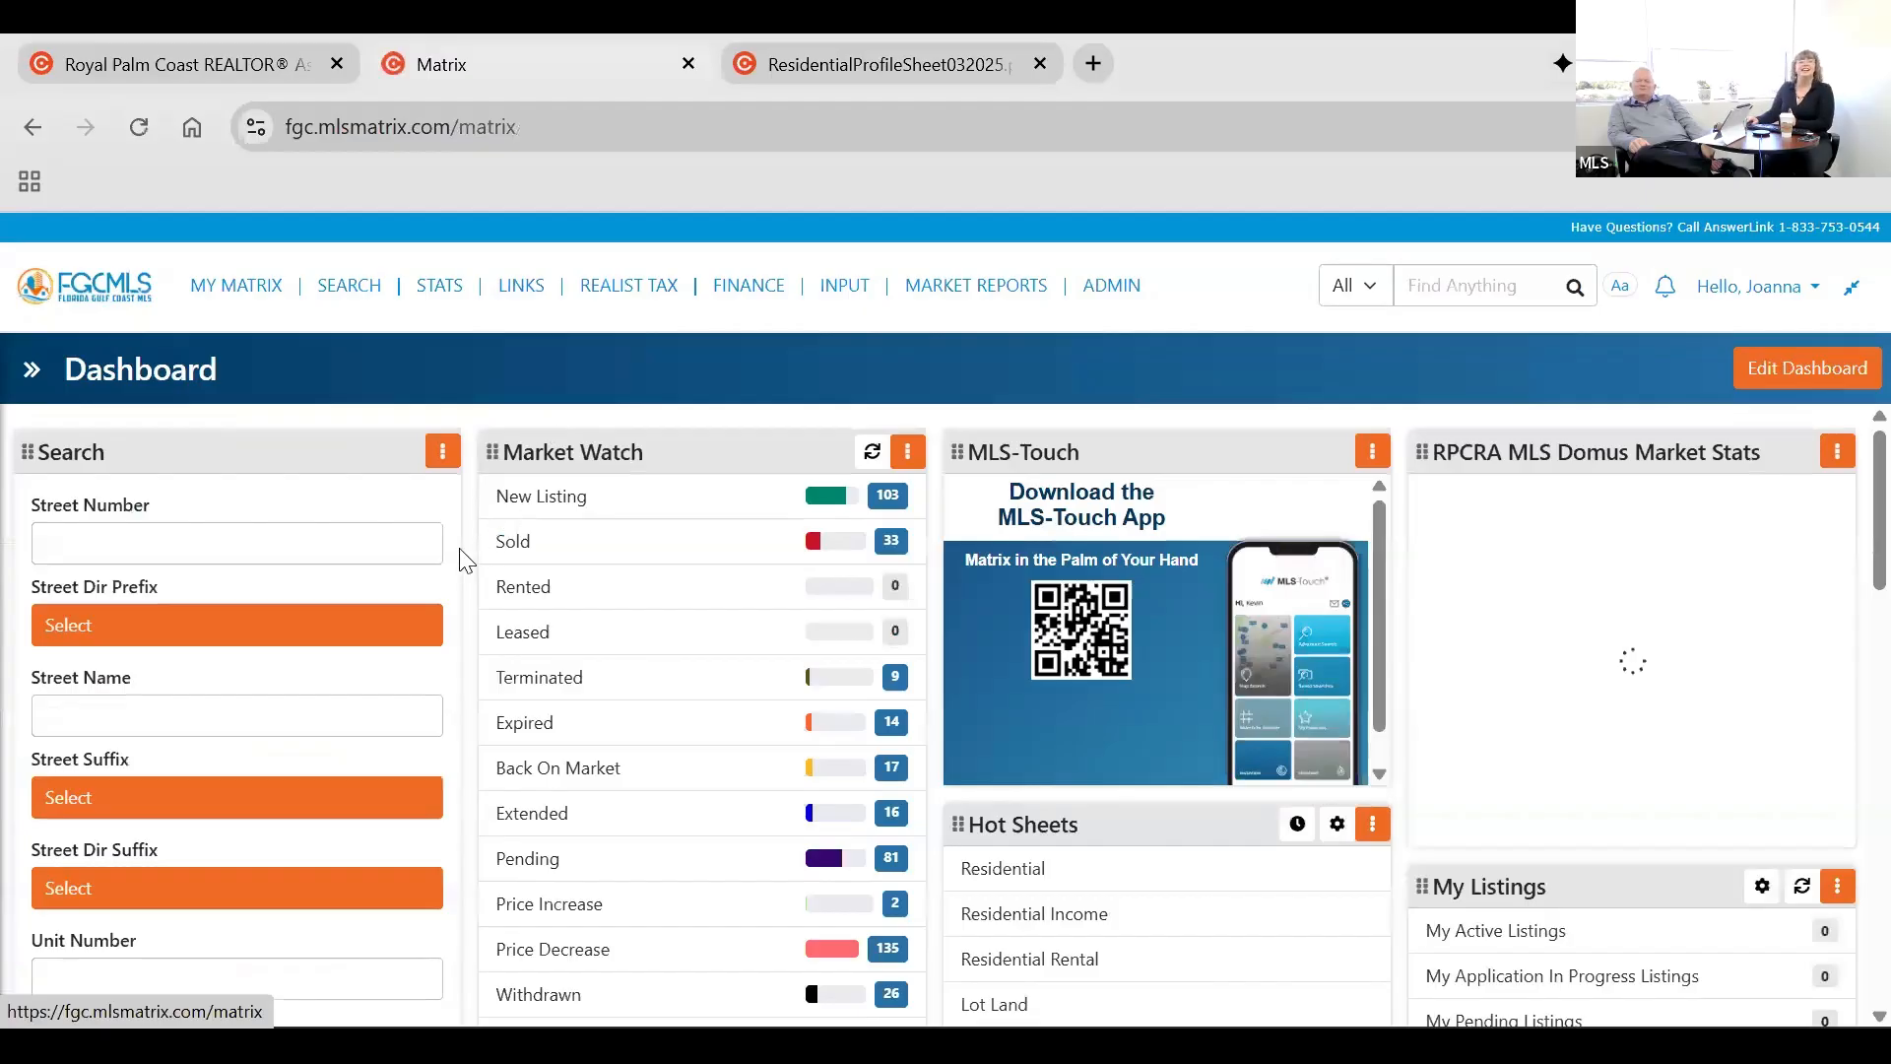
pyautogui.scroll(-8, 325, 640)
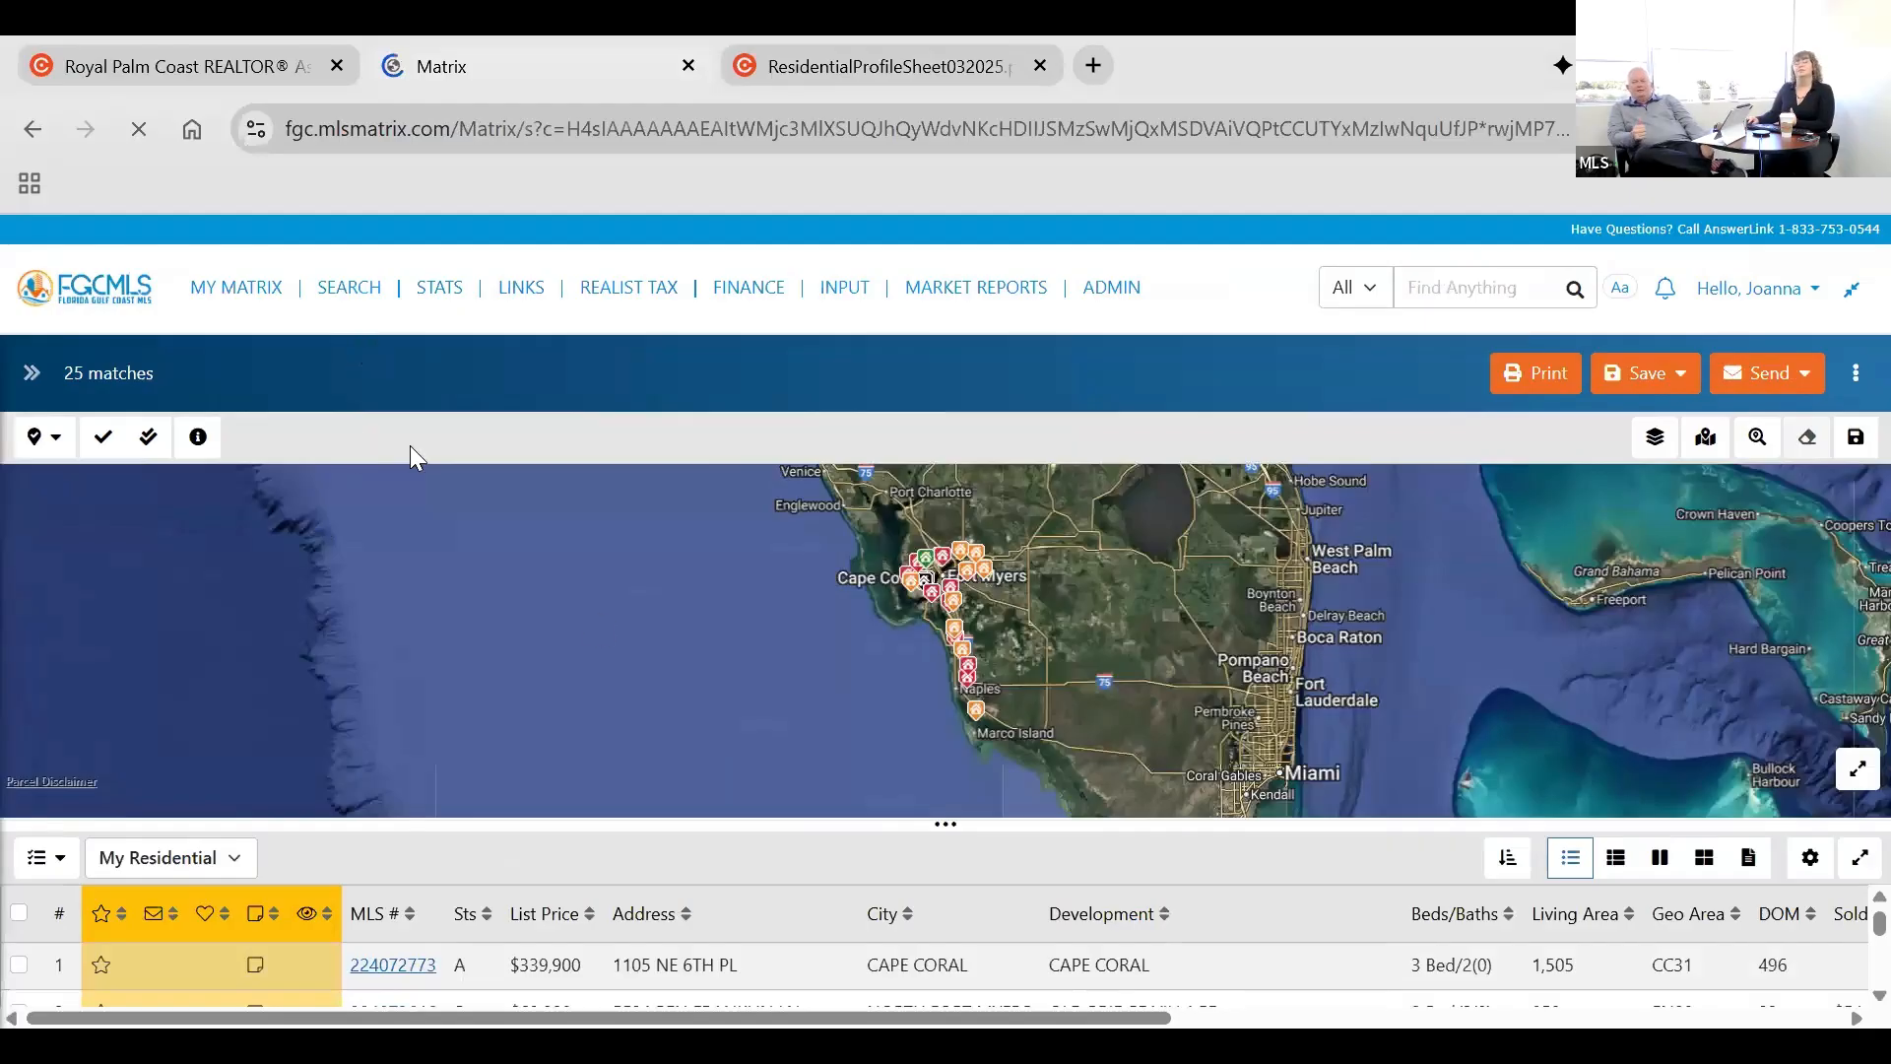
# Switch to the Open House Search and set the open house date range to 01/23/2026-01/25/2026.
pyautogui.moveTo(354, 290)
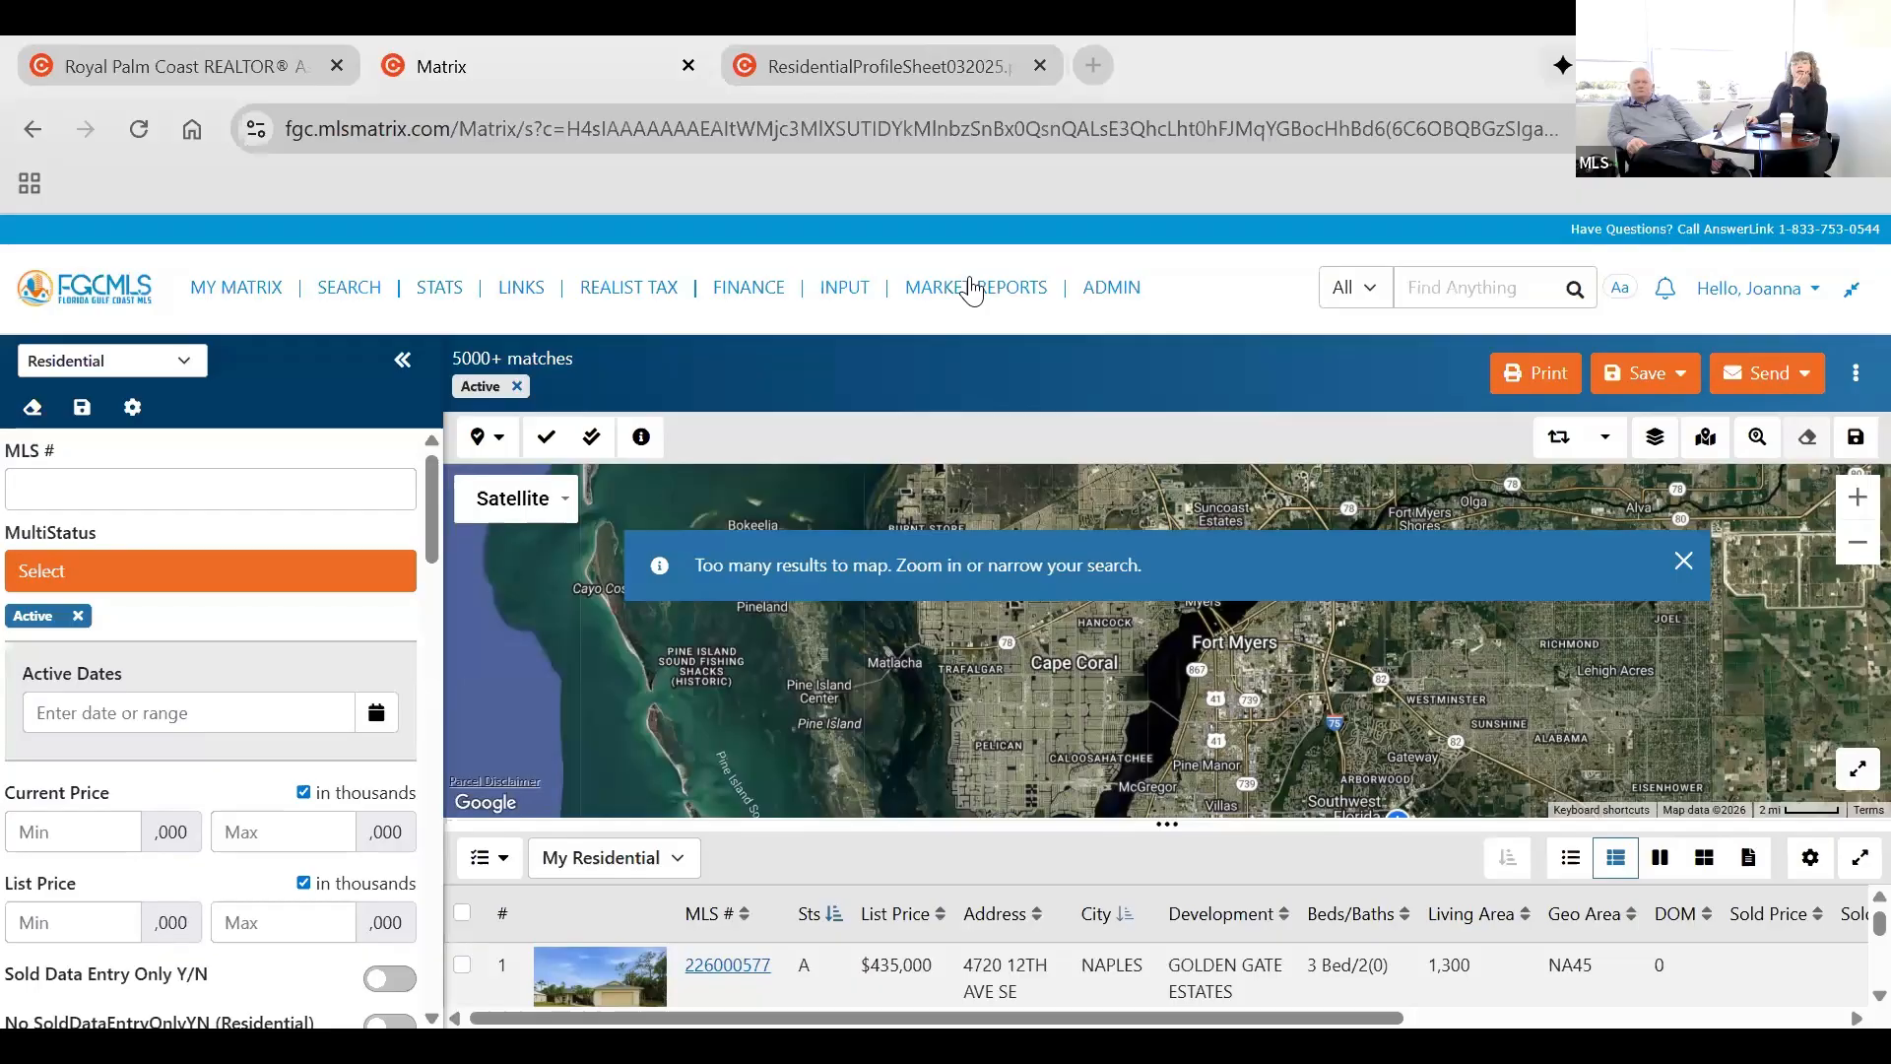
pyautogui.click(118, 362)
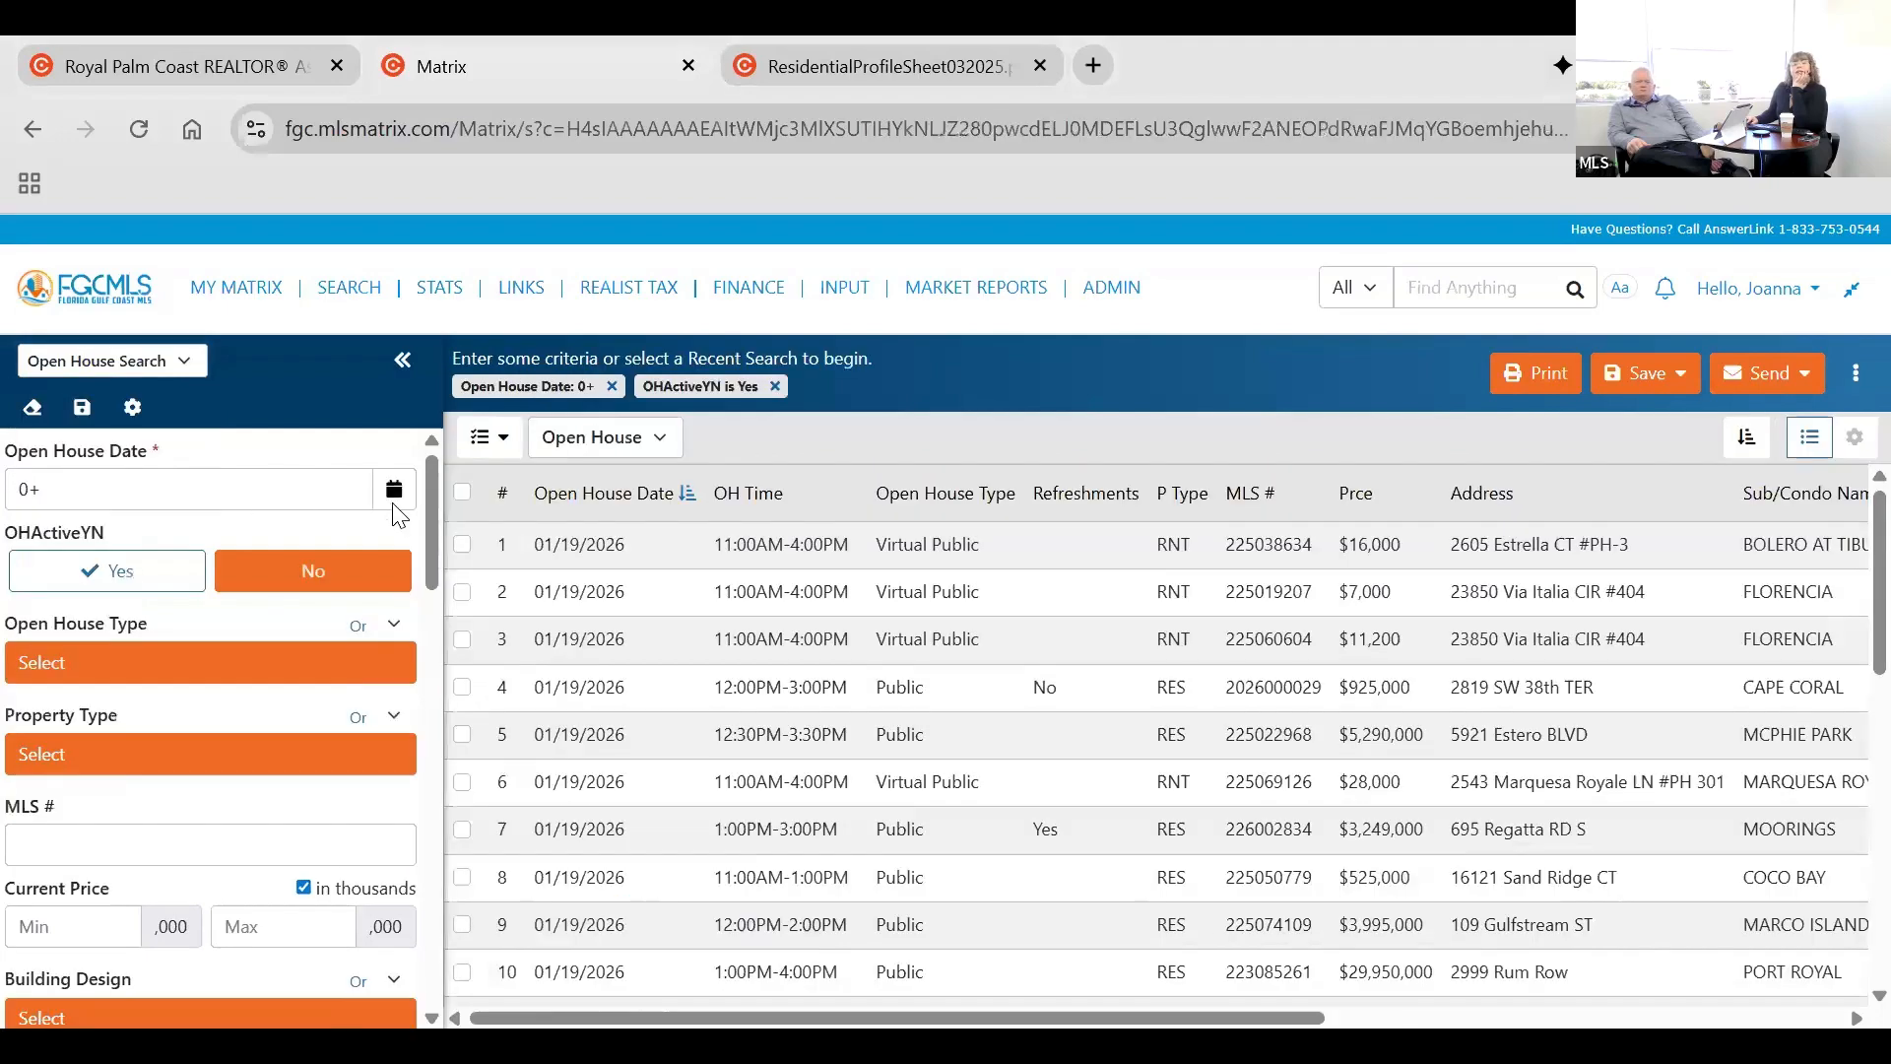
pyautogui.click(393, 503)
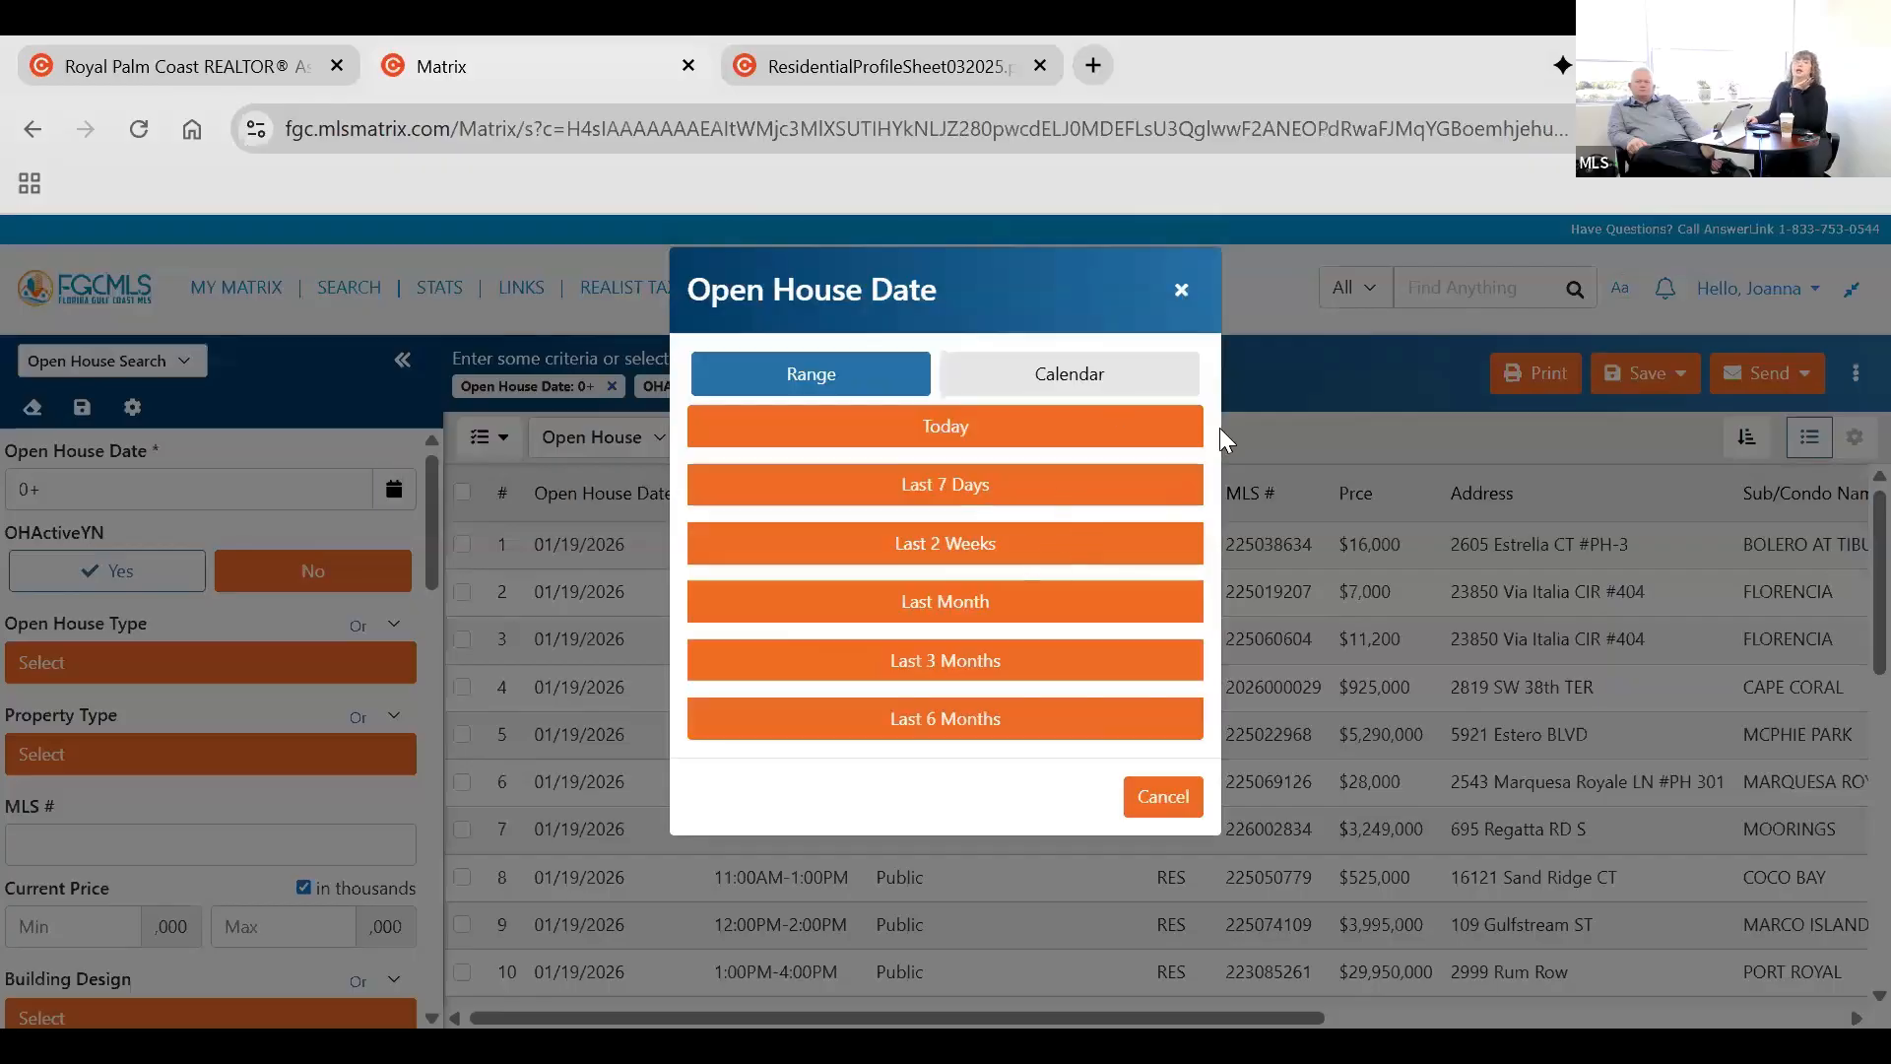
pyautogui.click(1103, 375)
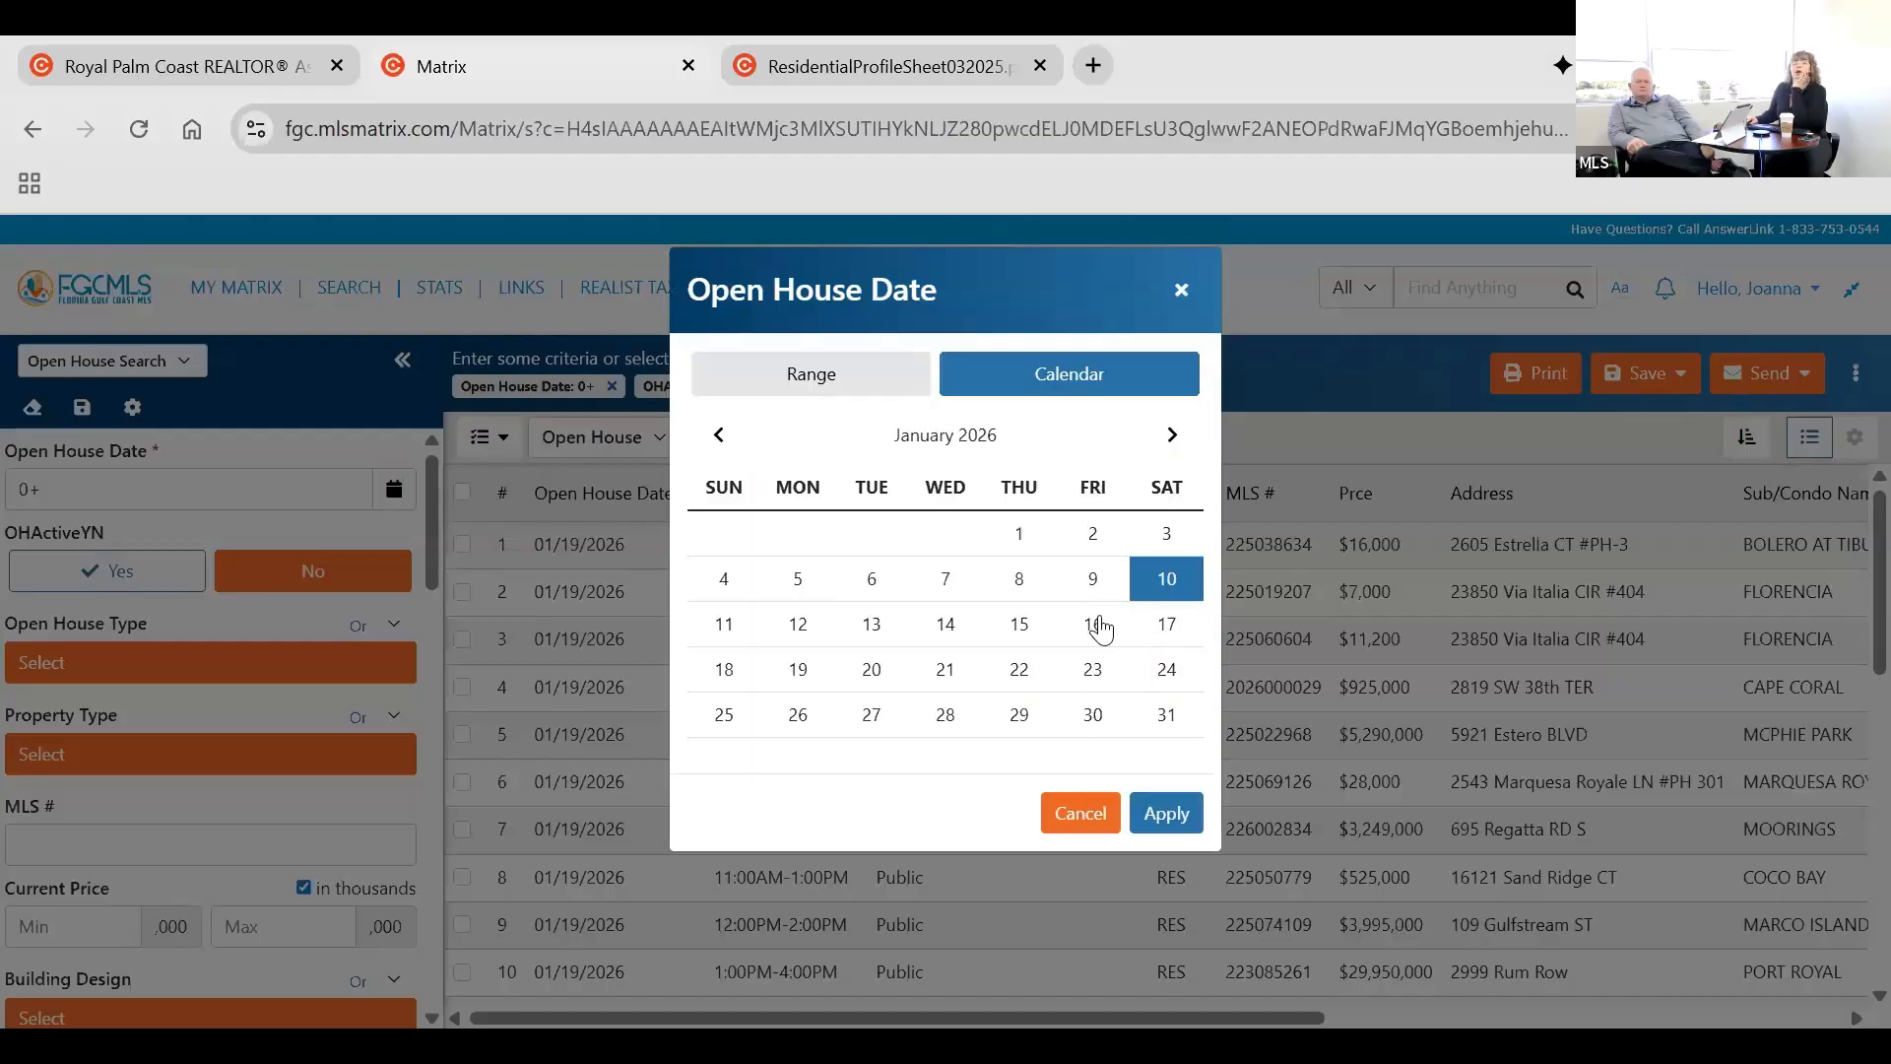
pyautogui.click(1092, 714)
pyautogui.click(724, 714)
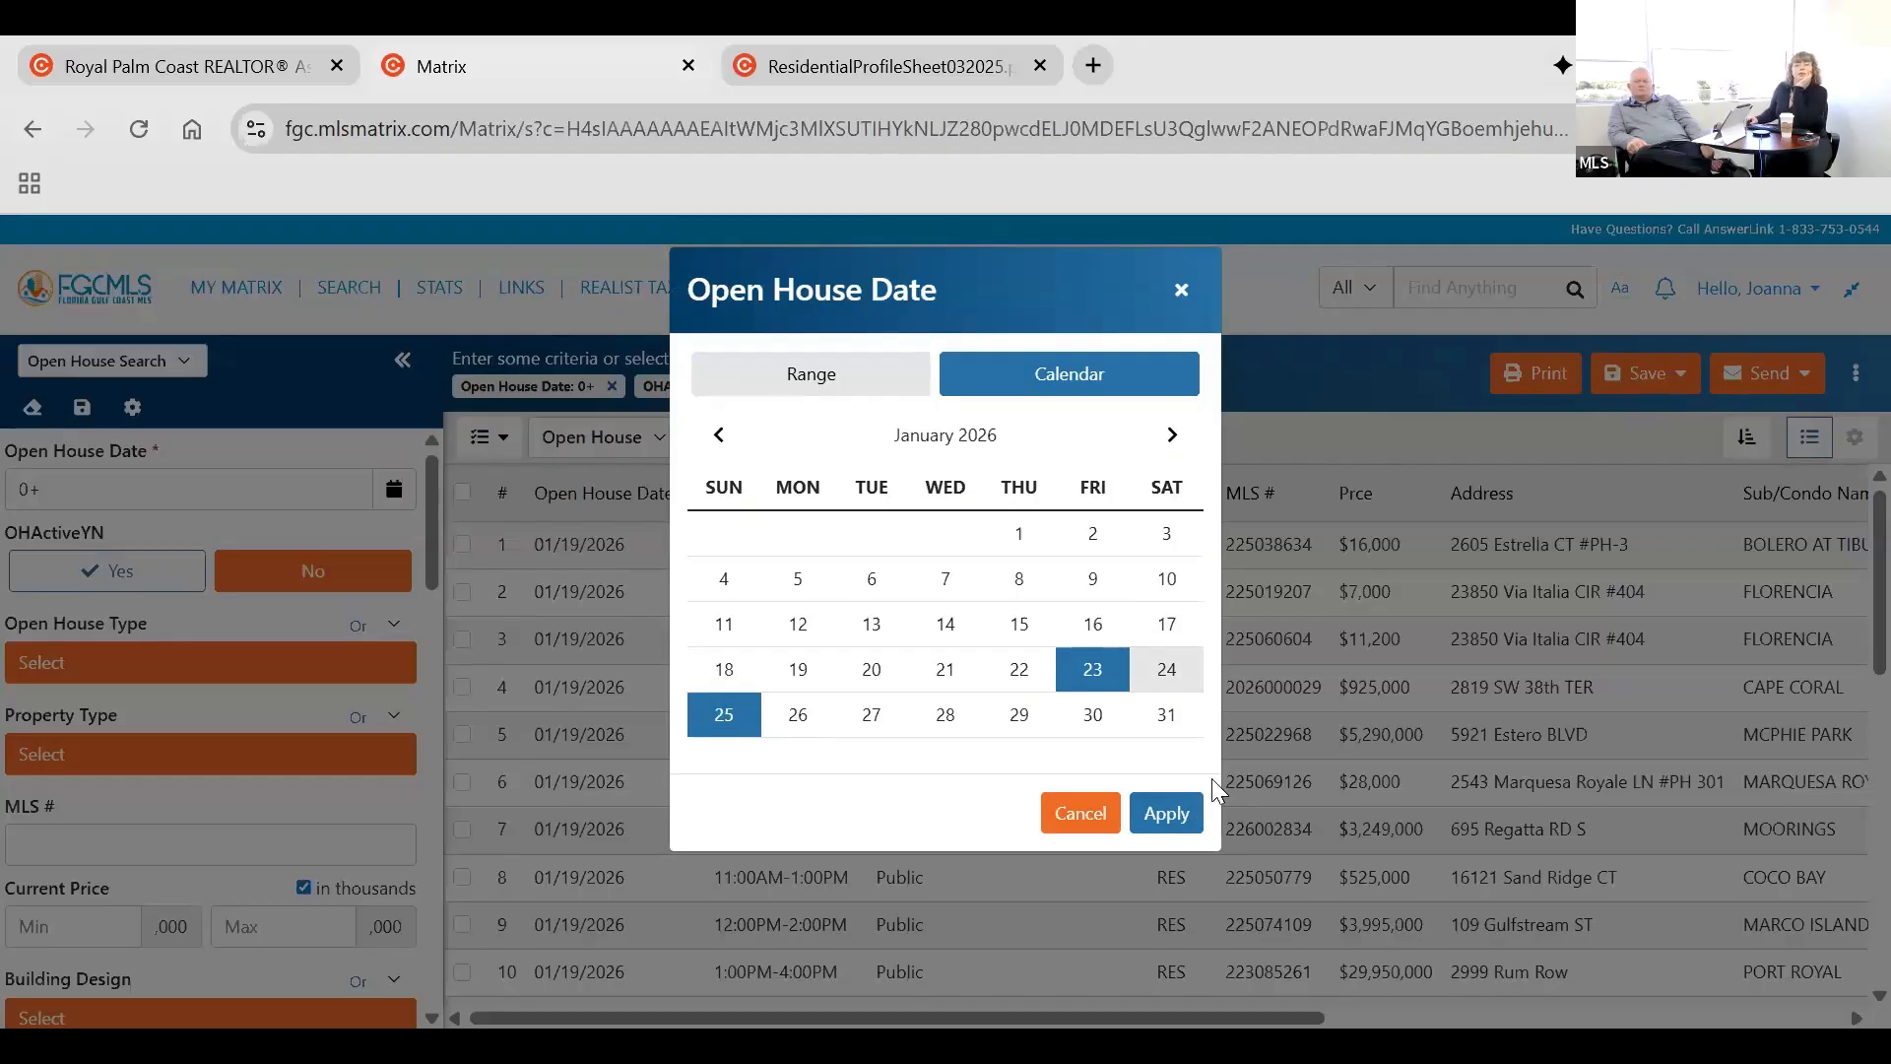
pyautogui.click(1166, 813)
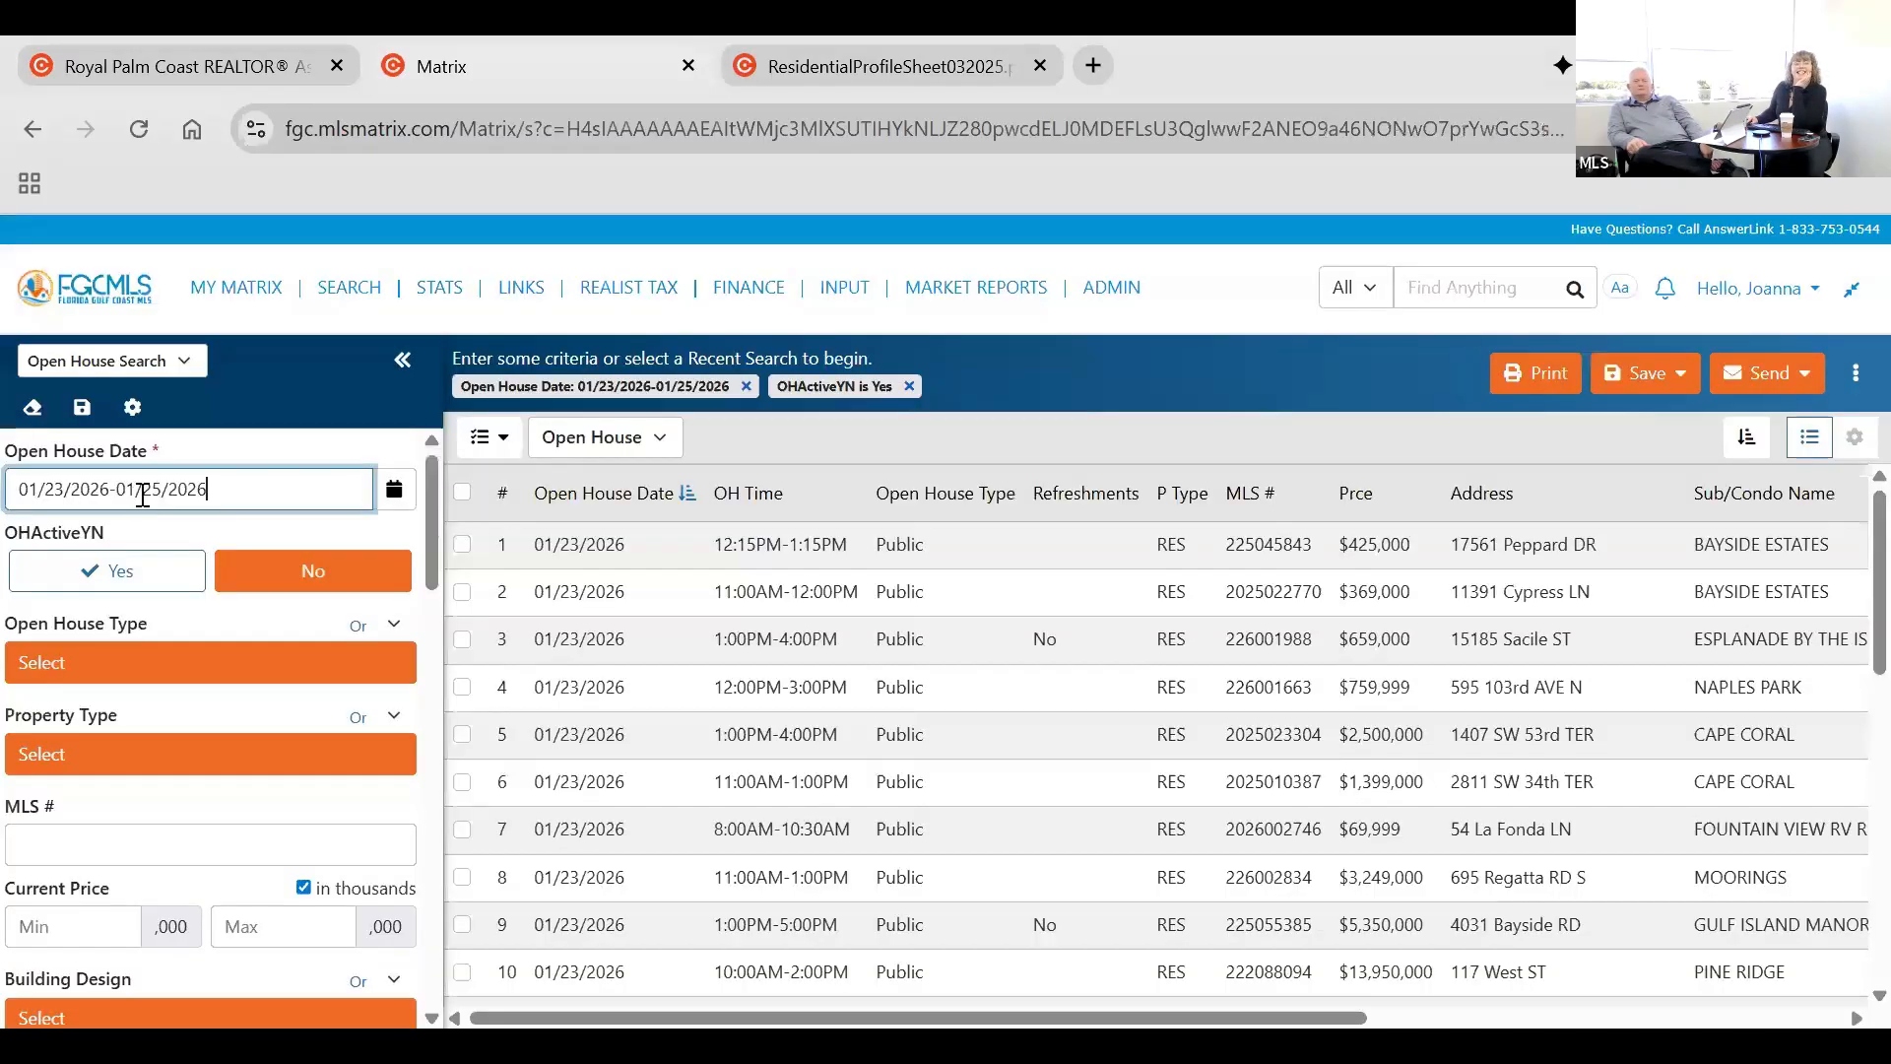
# Examine the Open House Type and Property Type options and the remaining open house criteria without choosing any.
pyautogui.click(97, 662)
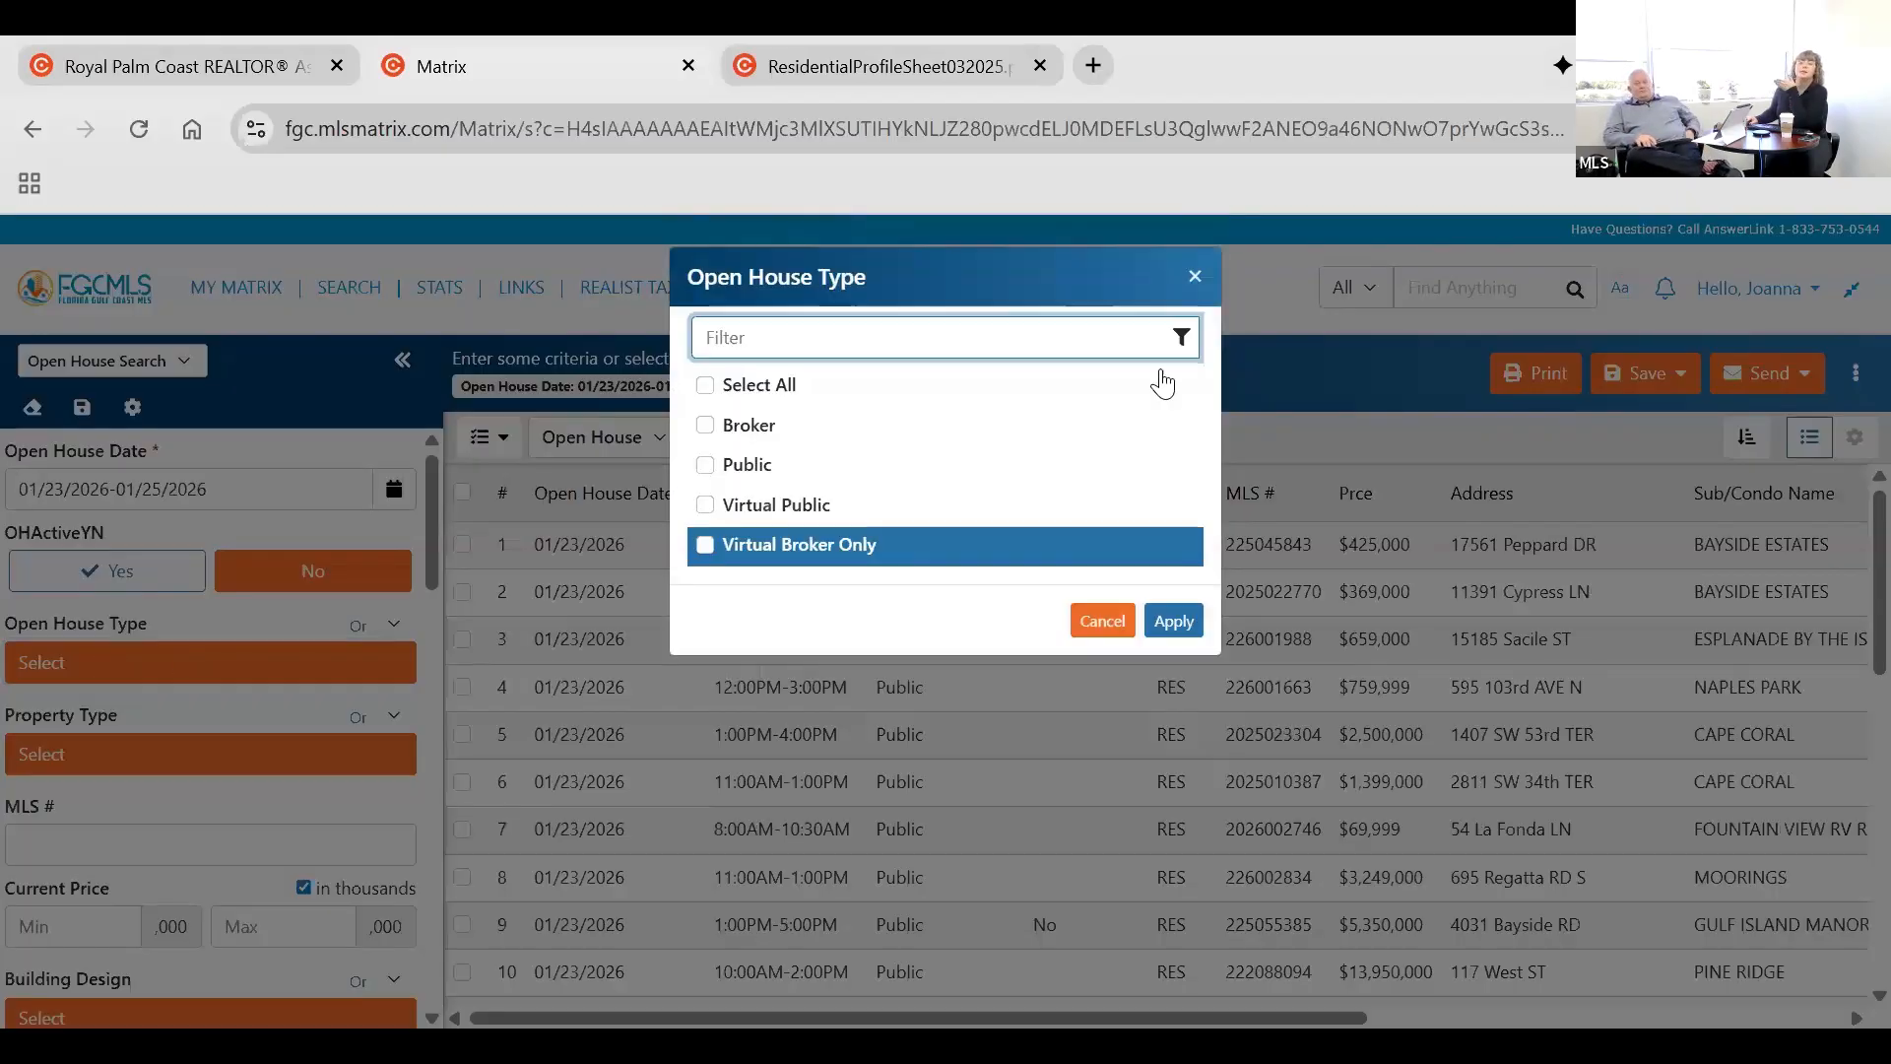
pyautogui.click(1191, 279)
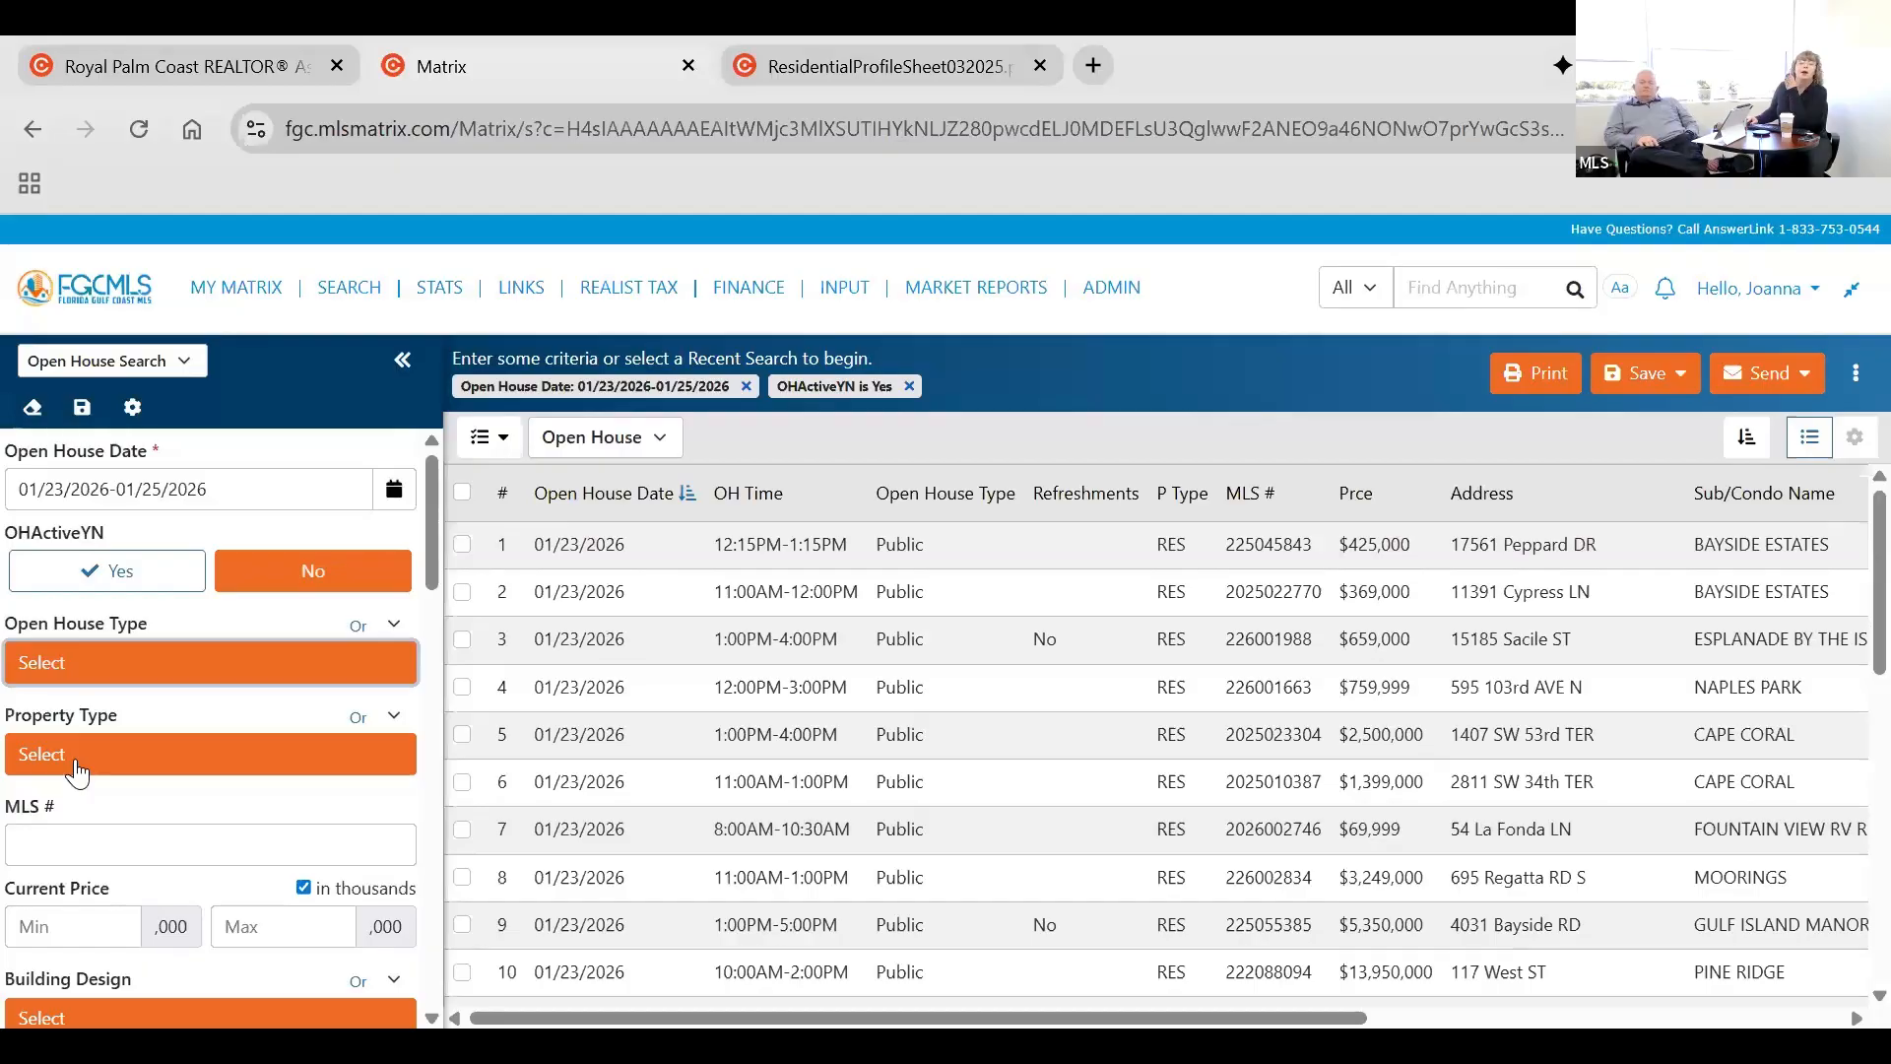
pyautogui.click(75, 760)
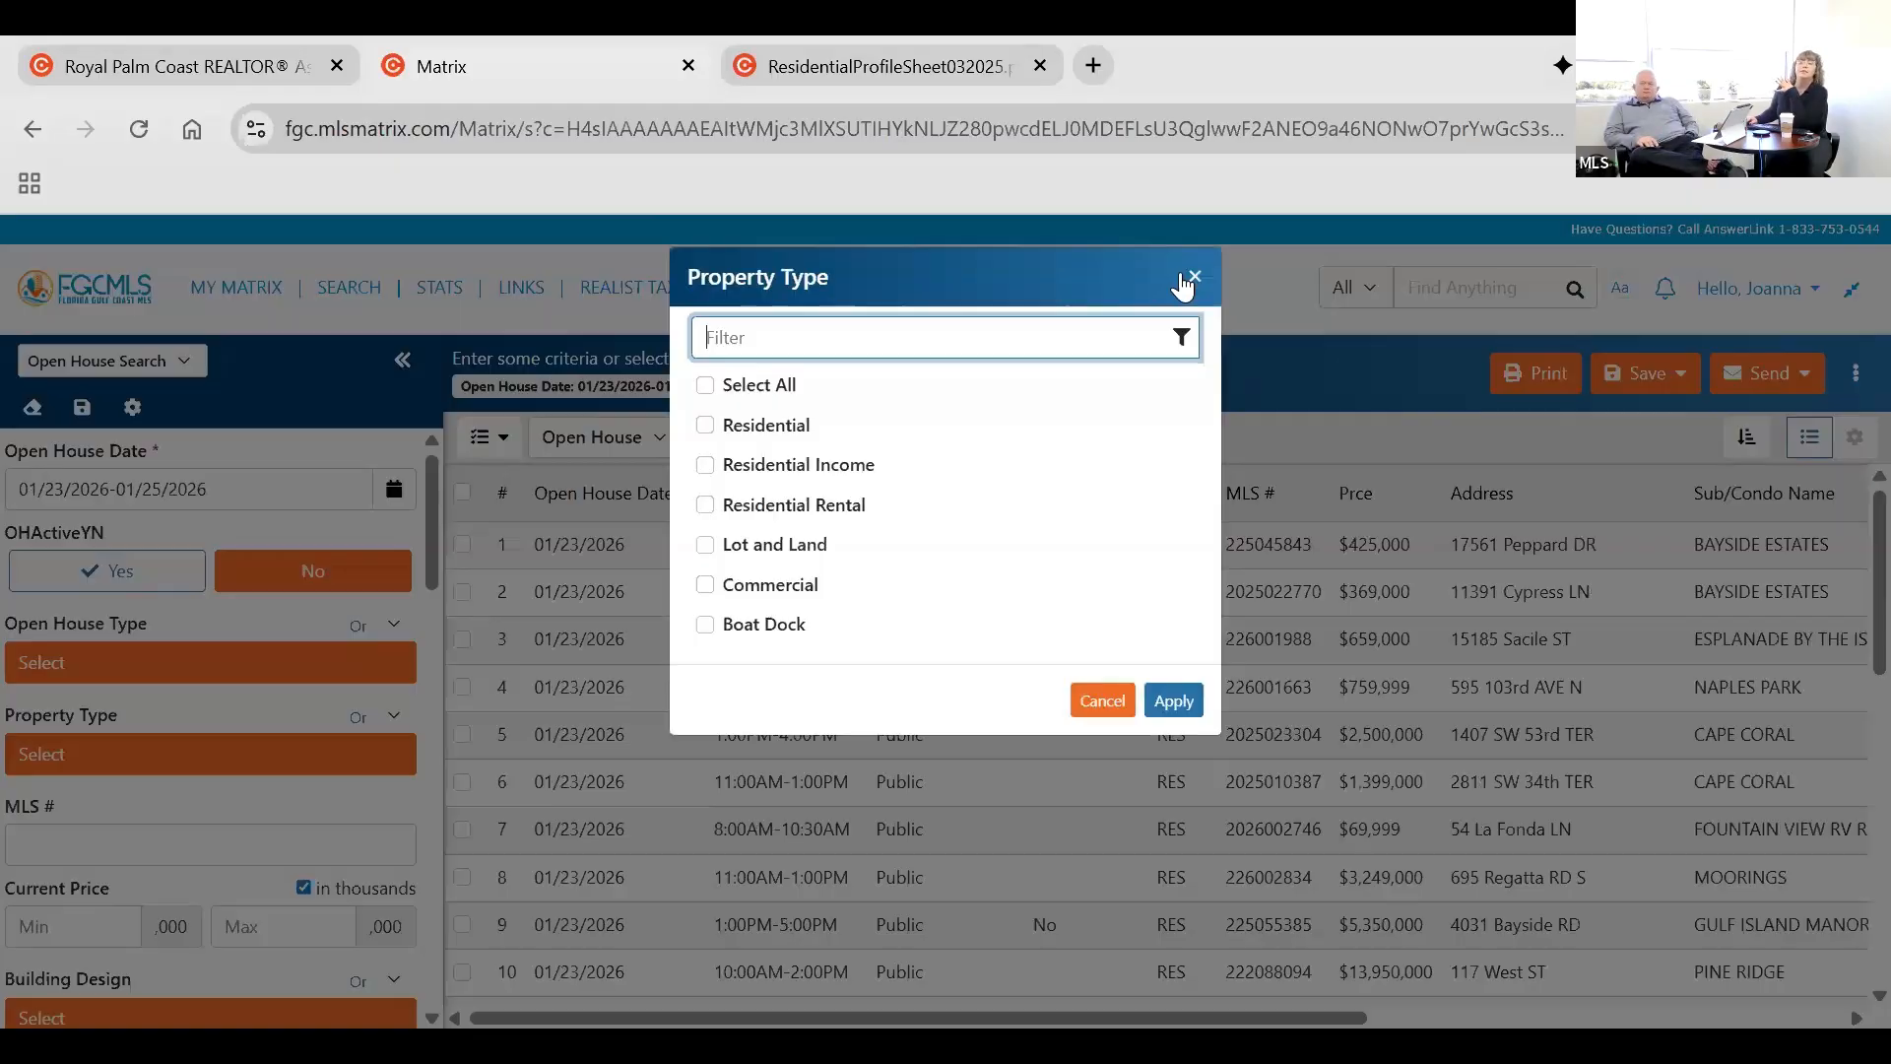
pyautogui.press('Escape')
pyautogui.scroll(-4, 215, 684)
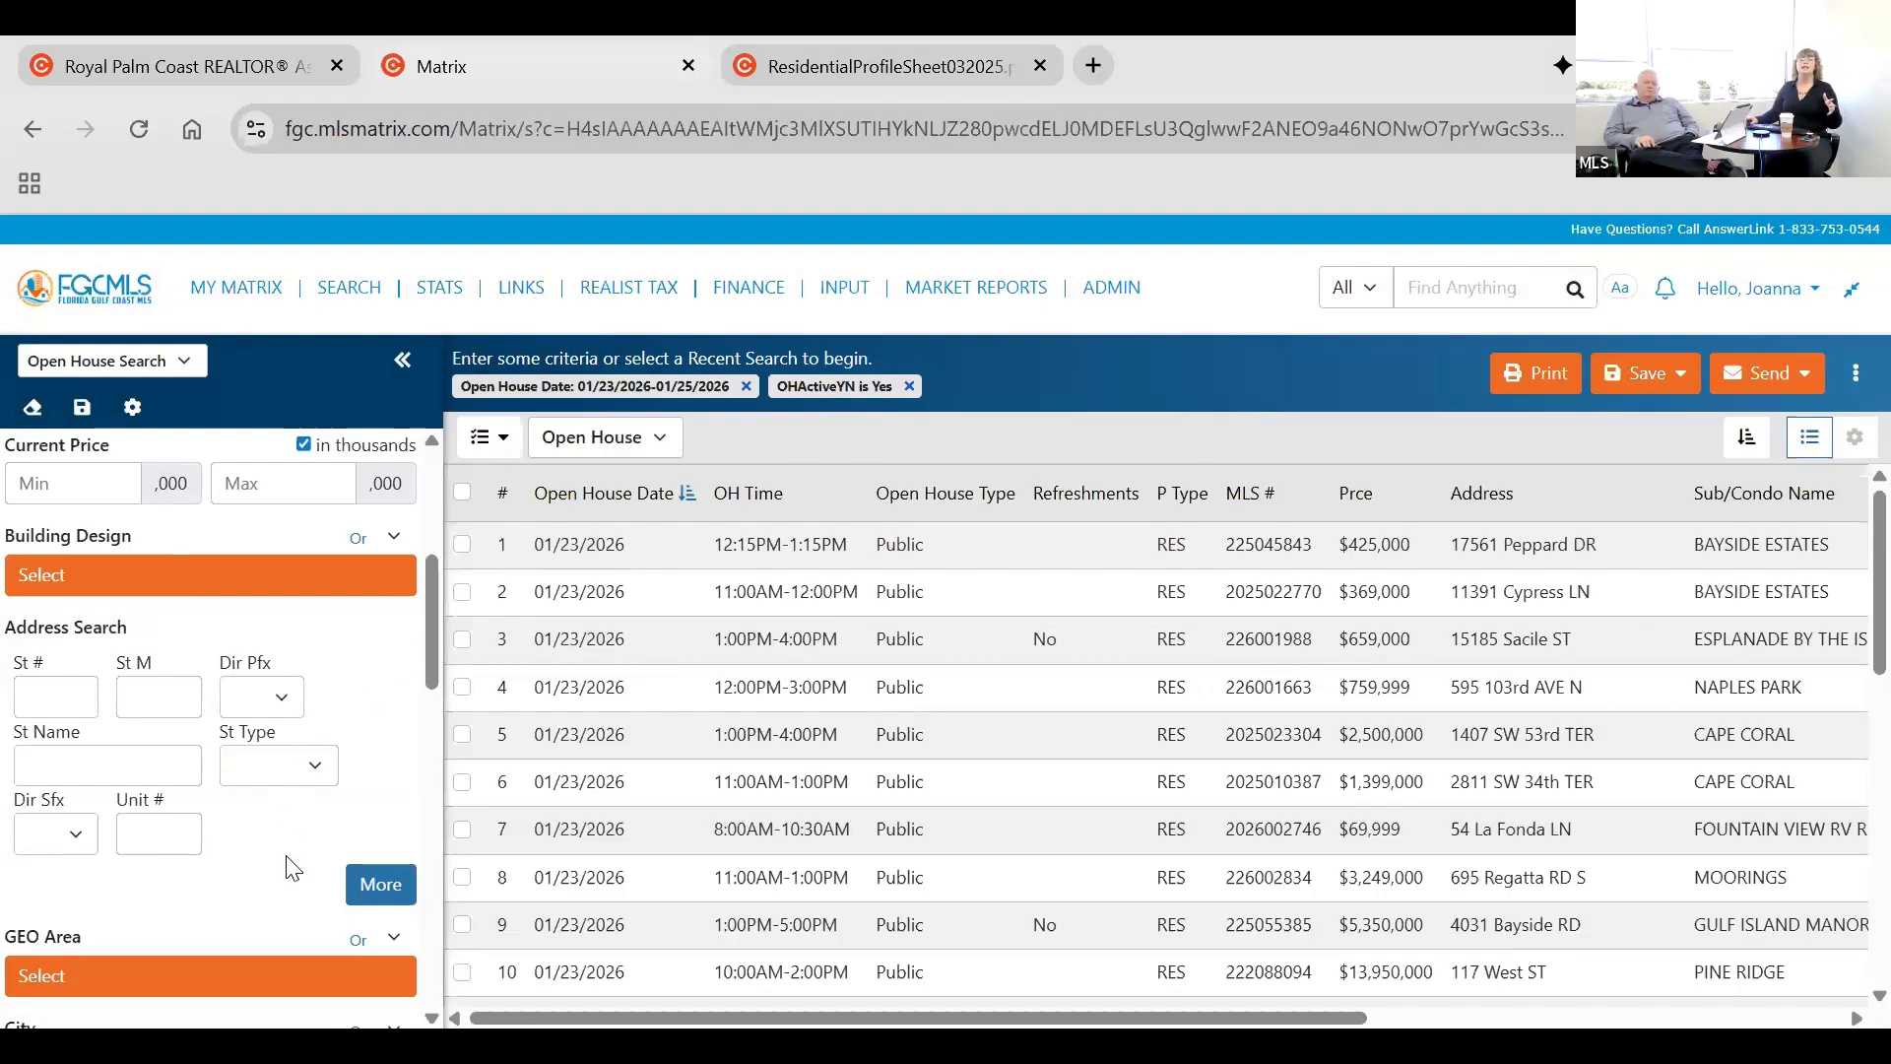
pyautogui.scroll(-3, 286, 853)
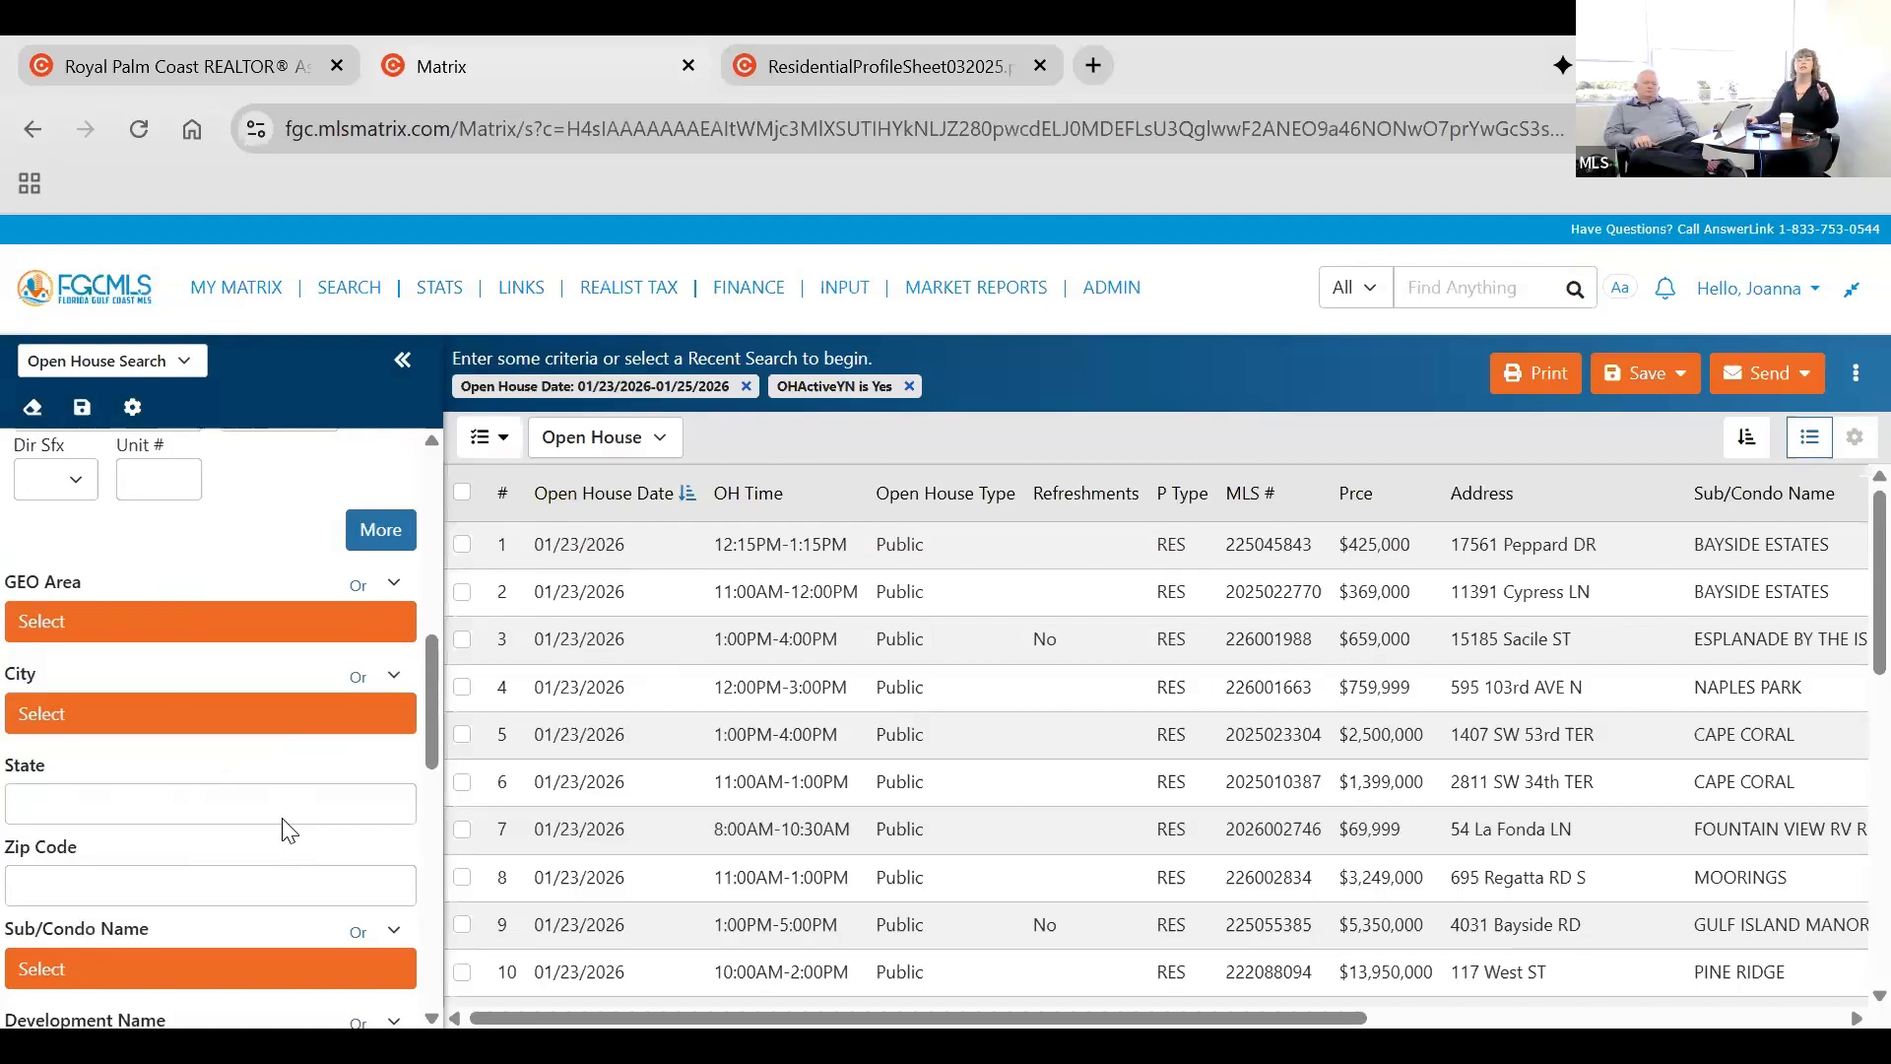
pyautogui.scroll(-1, 262, 751)
pyautogui.scroll(10, 262, 752)
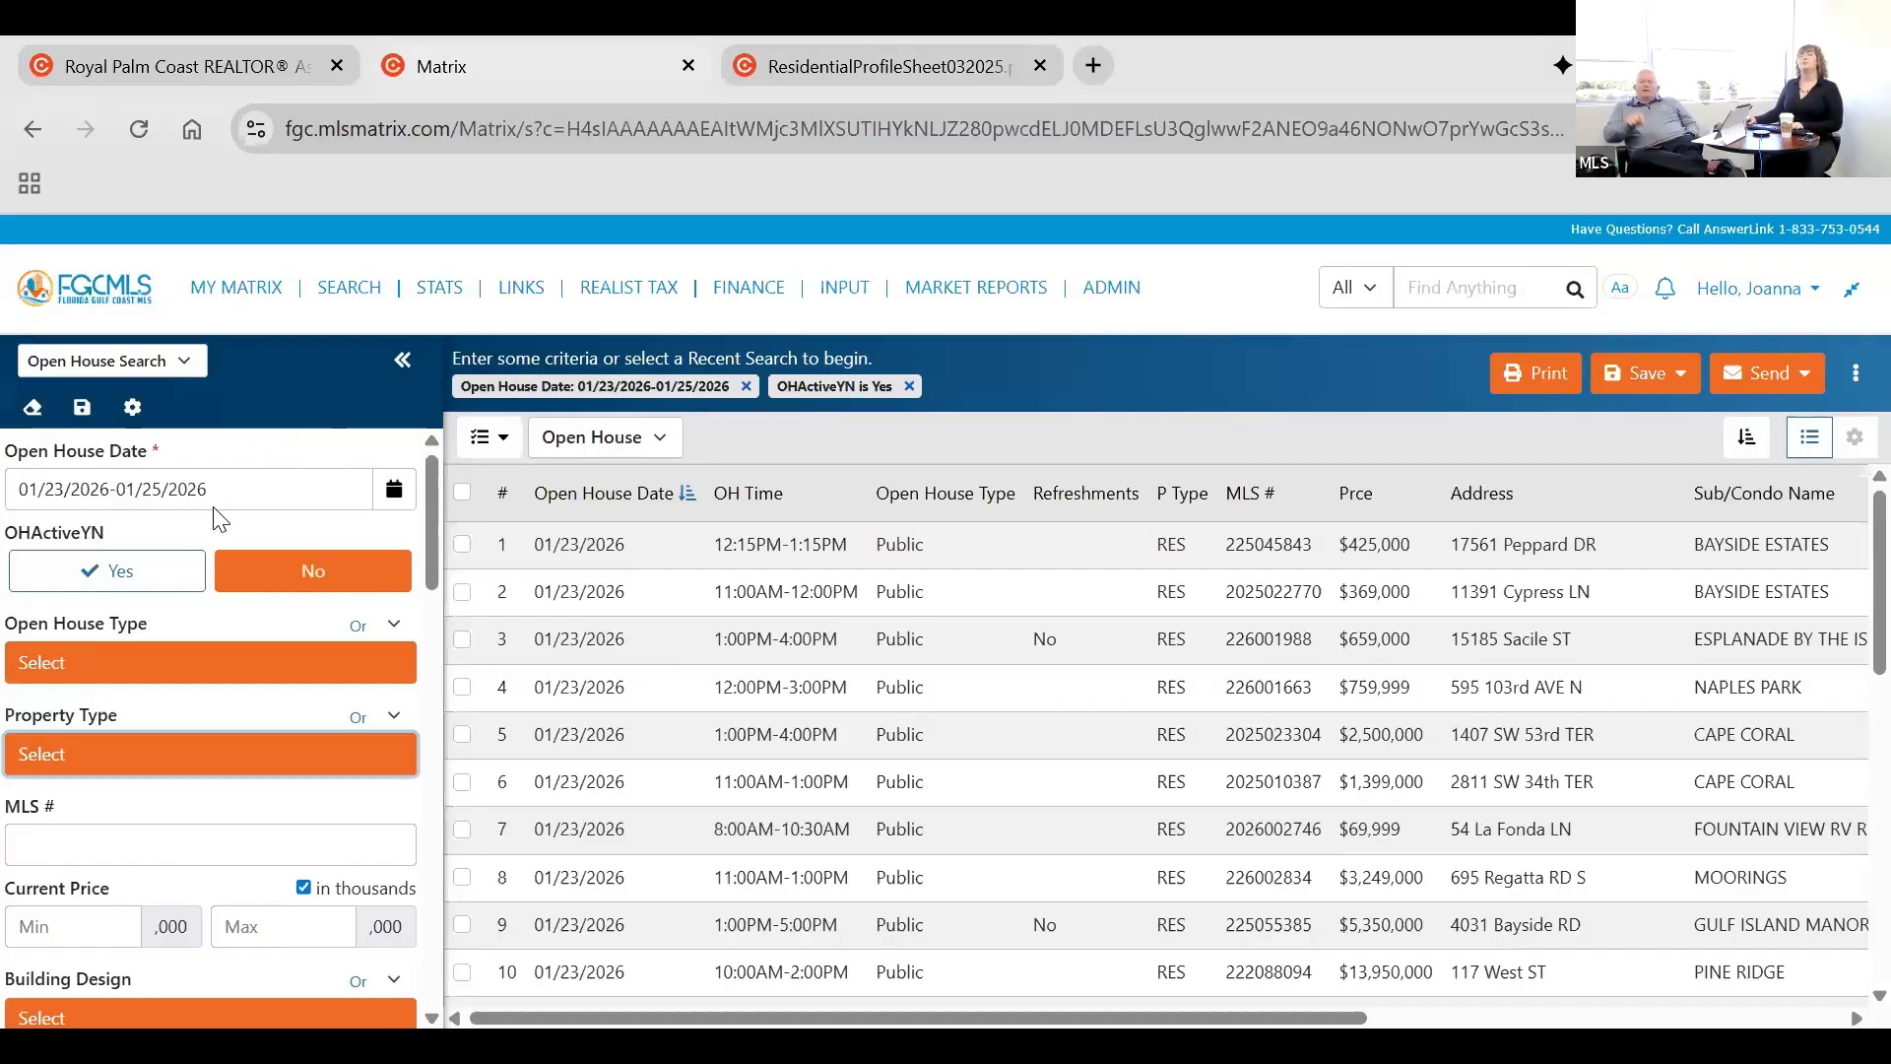
pyautogui.click(1065, 377)
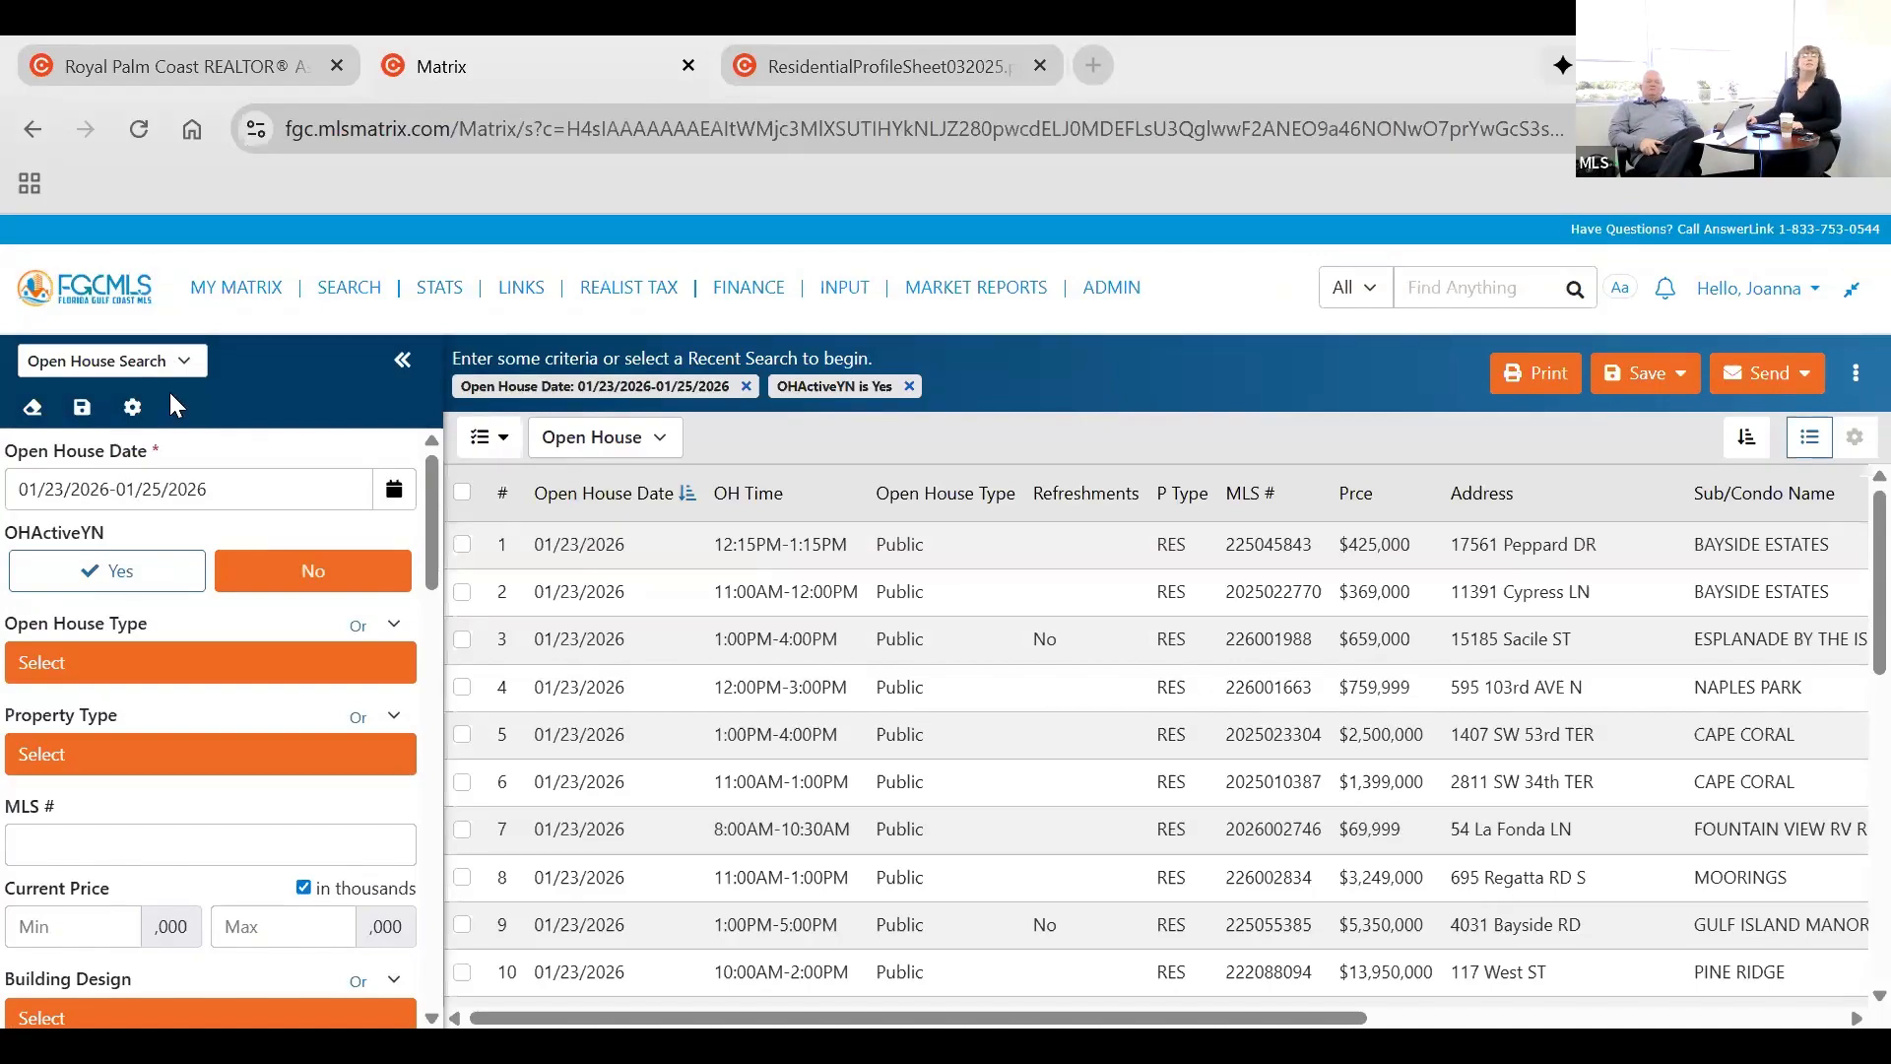
# Switch back to the Residential search and go to its Development Name criterion.
pyautogui.click(223, 768)
pyautogui.scroll(-4, 222, 769)
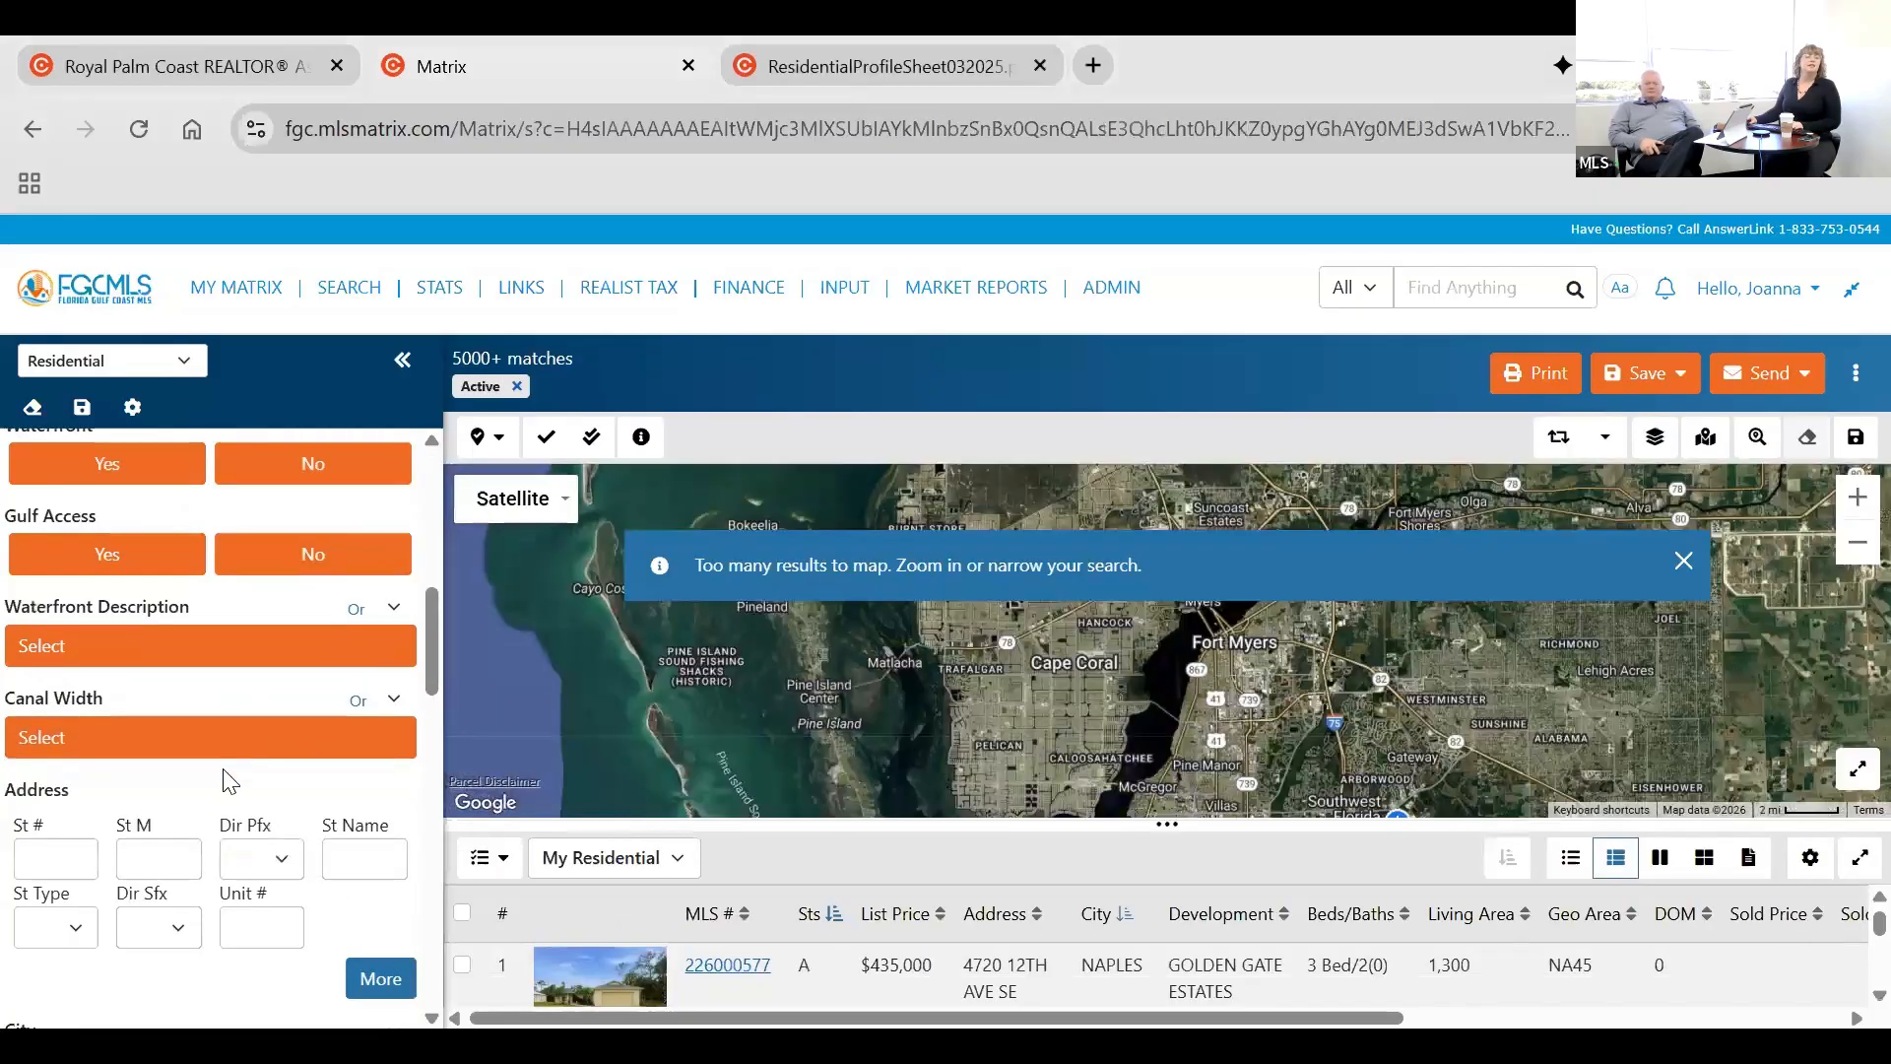
pyautogui.scroll(-4, 225, 777)
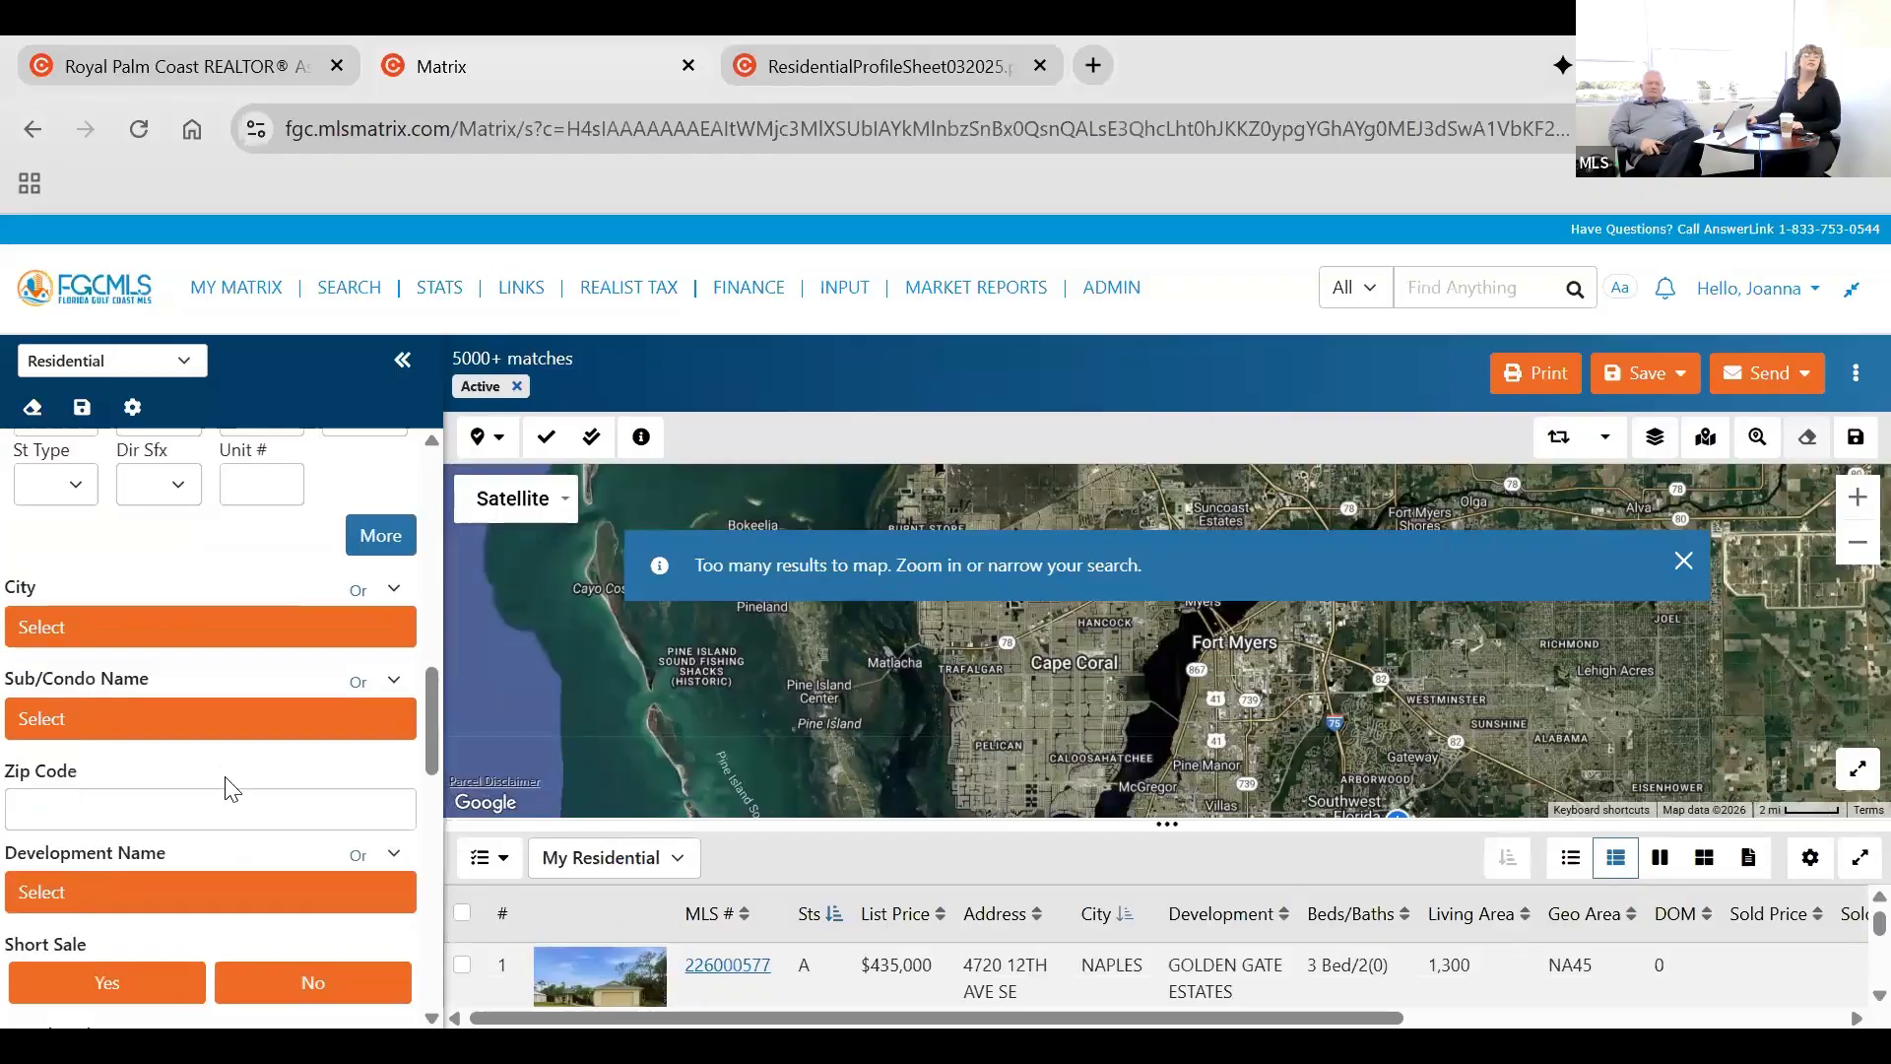
pyautogui.scroll(-2, 227, 788)
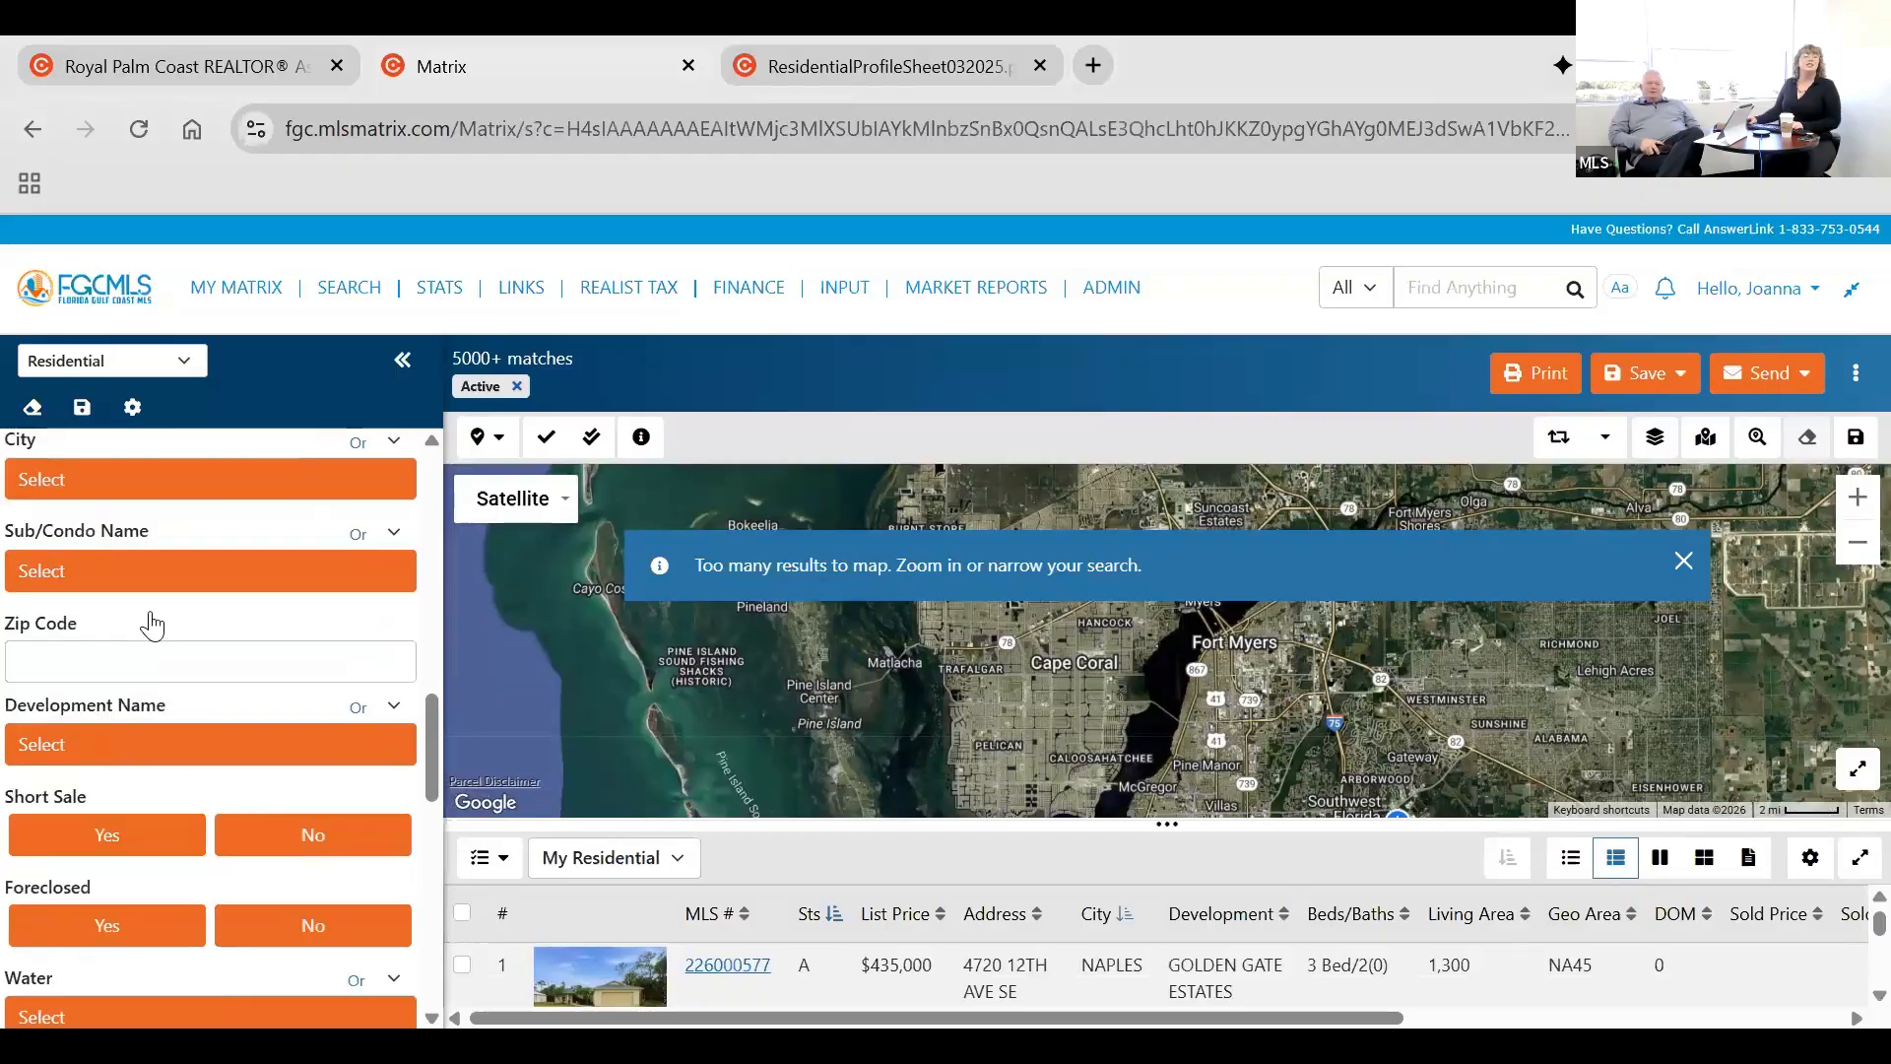
pyautogui.click(260, 744)
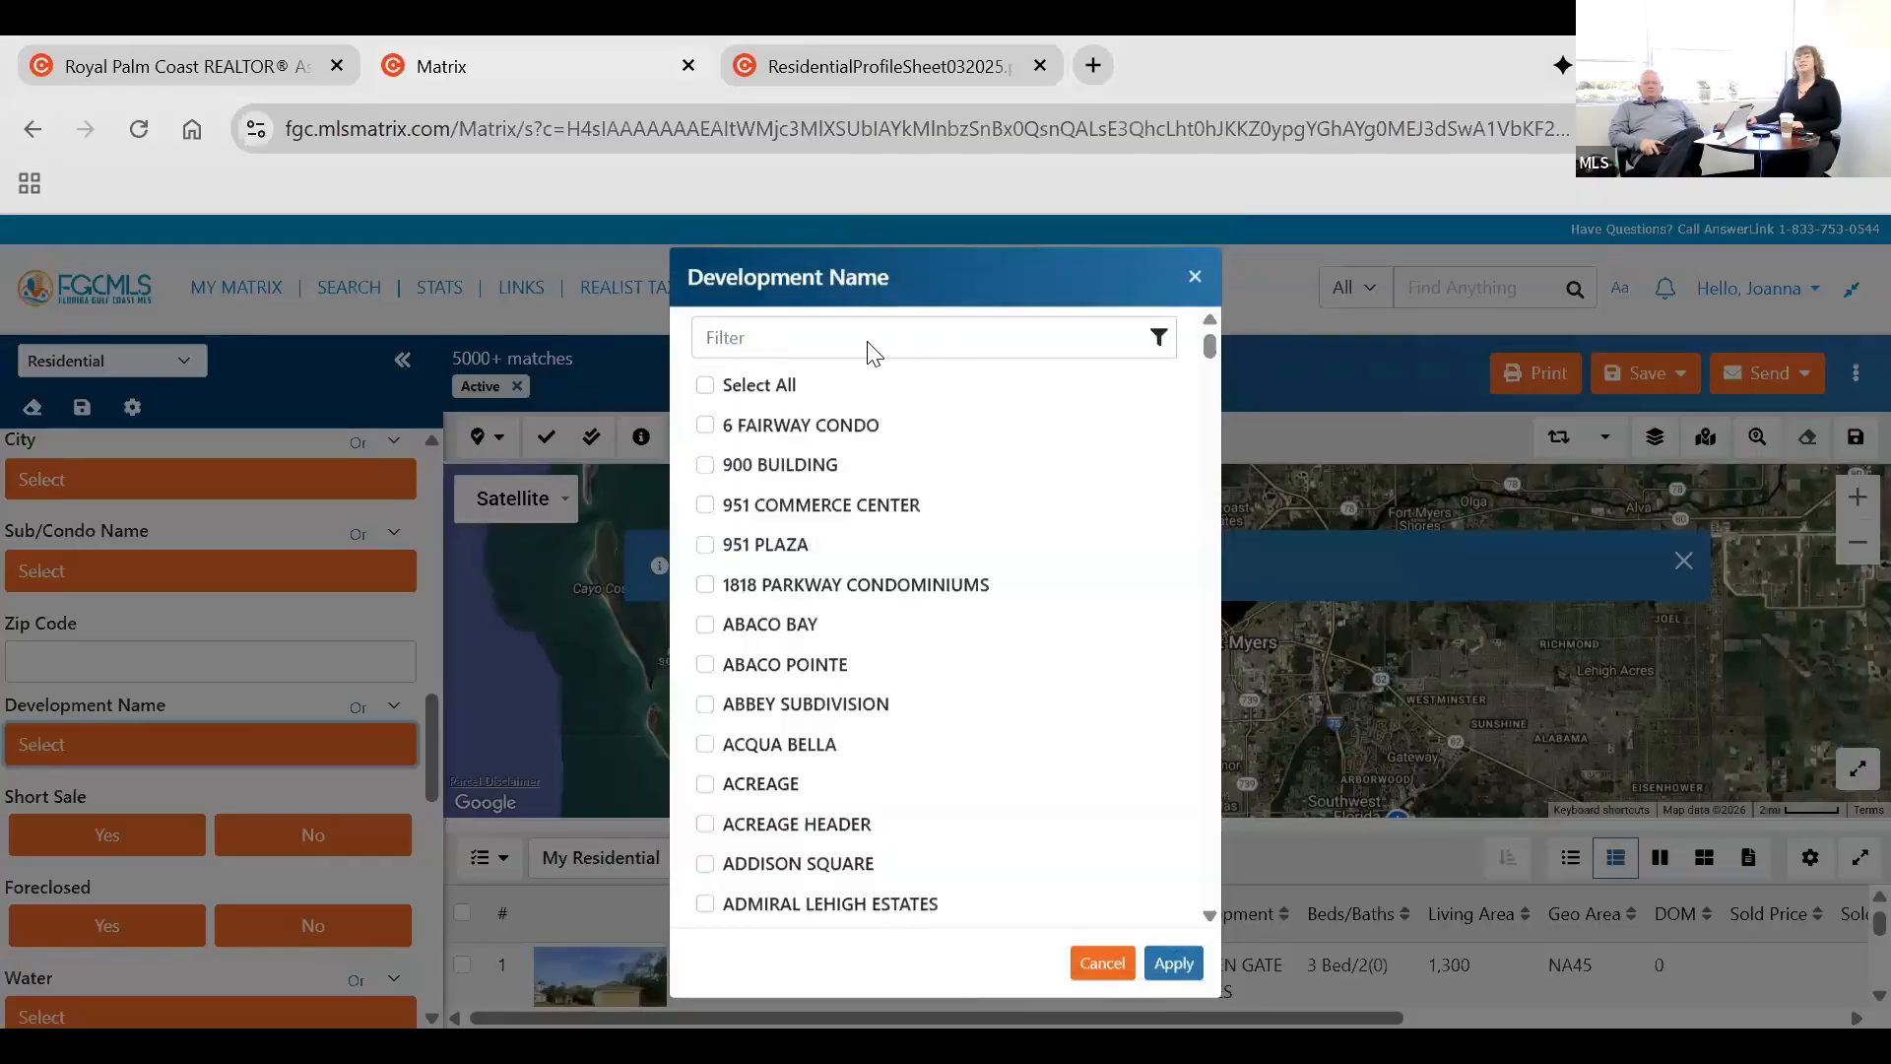
pyautogui.click(776, 345)
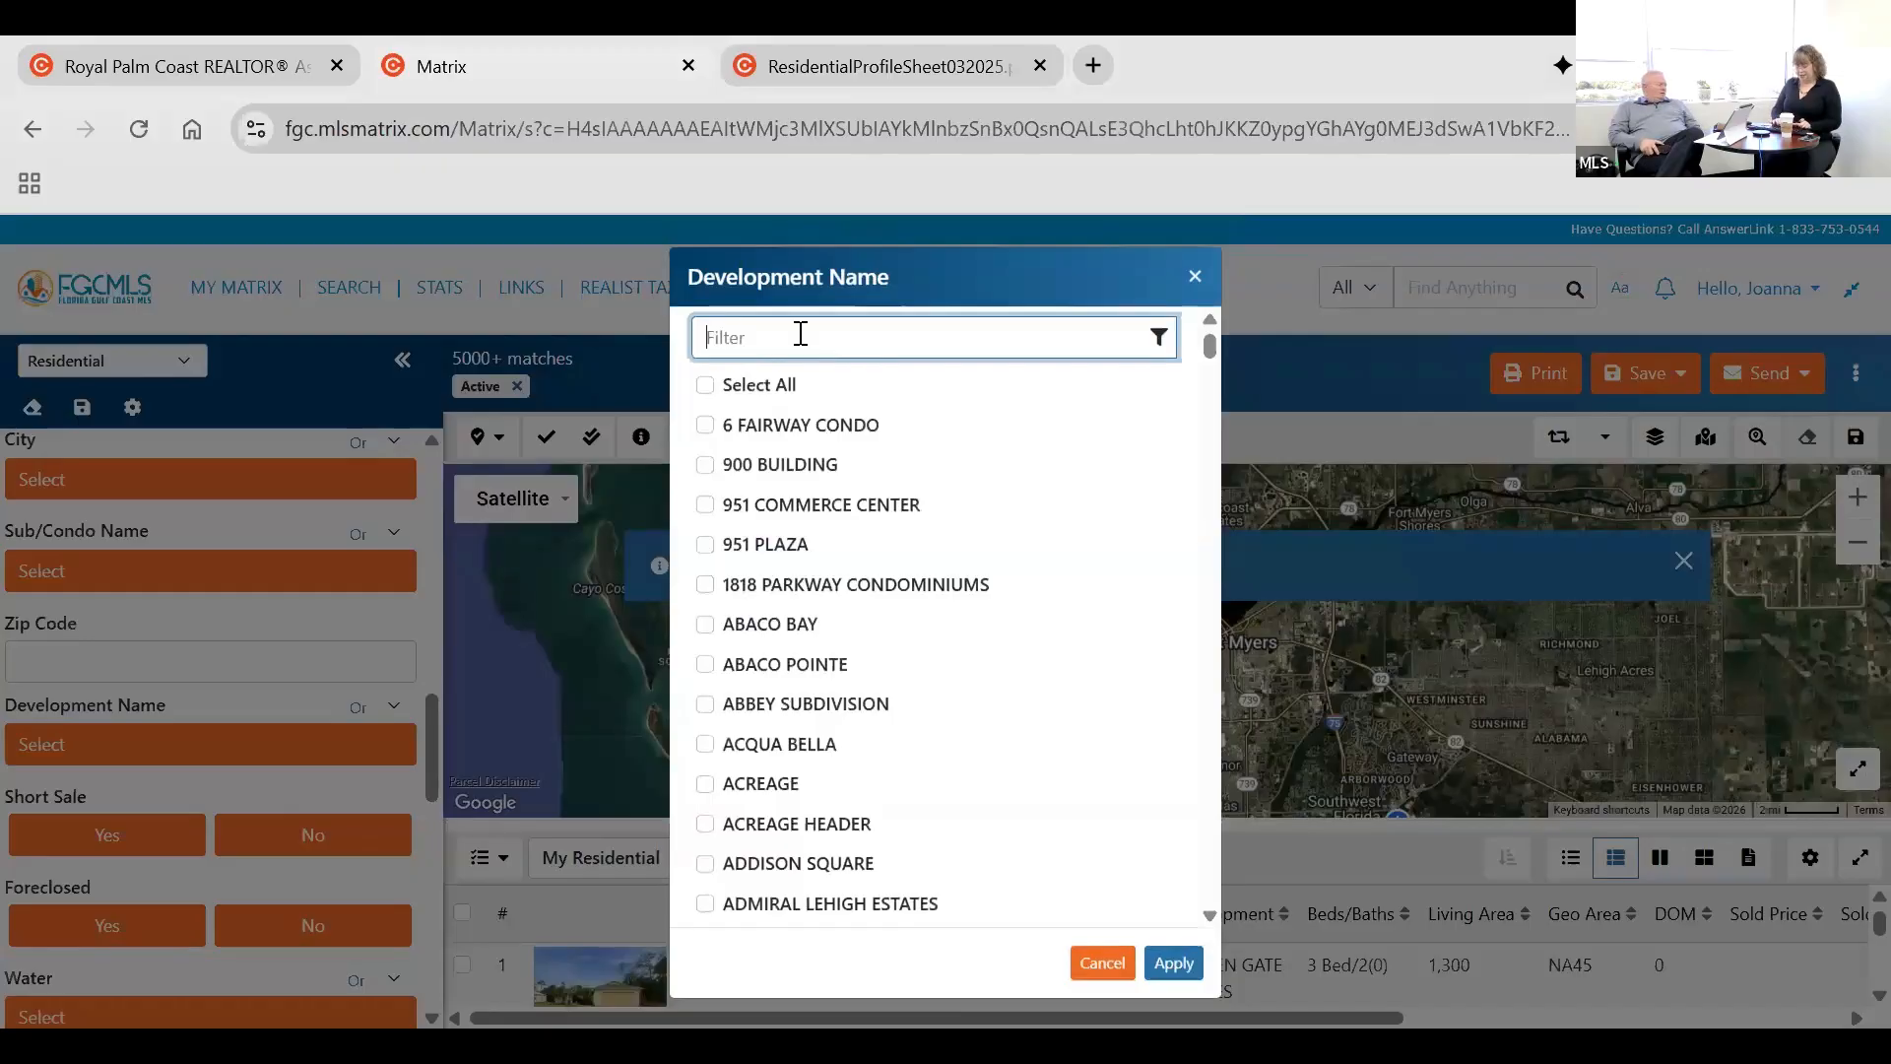
pyautogui.write('pel')
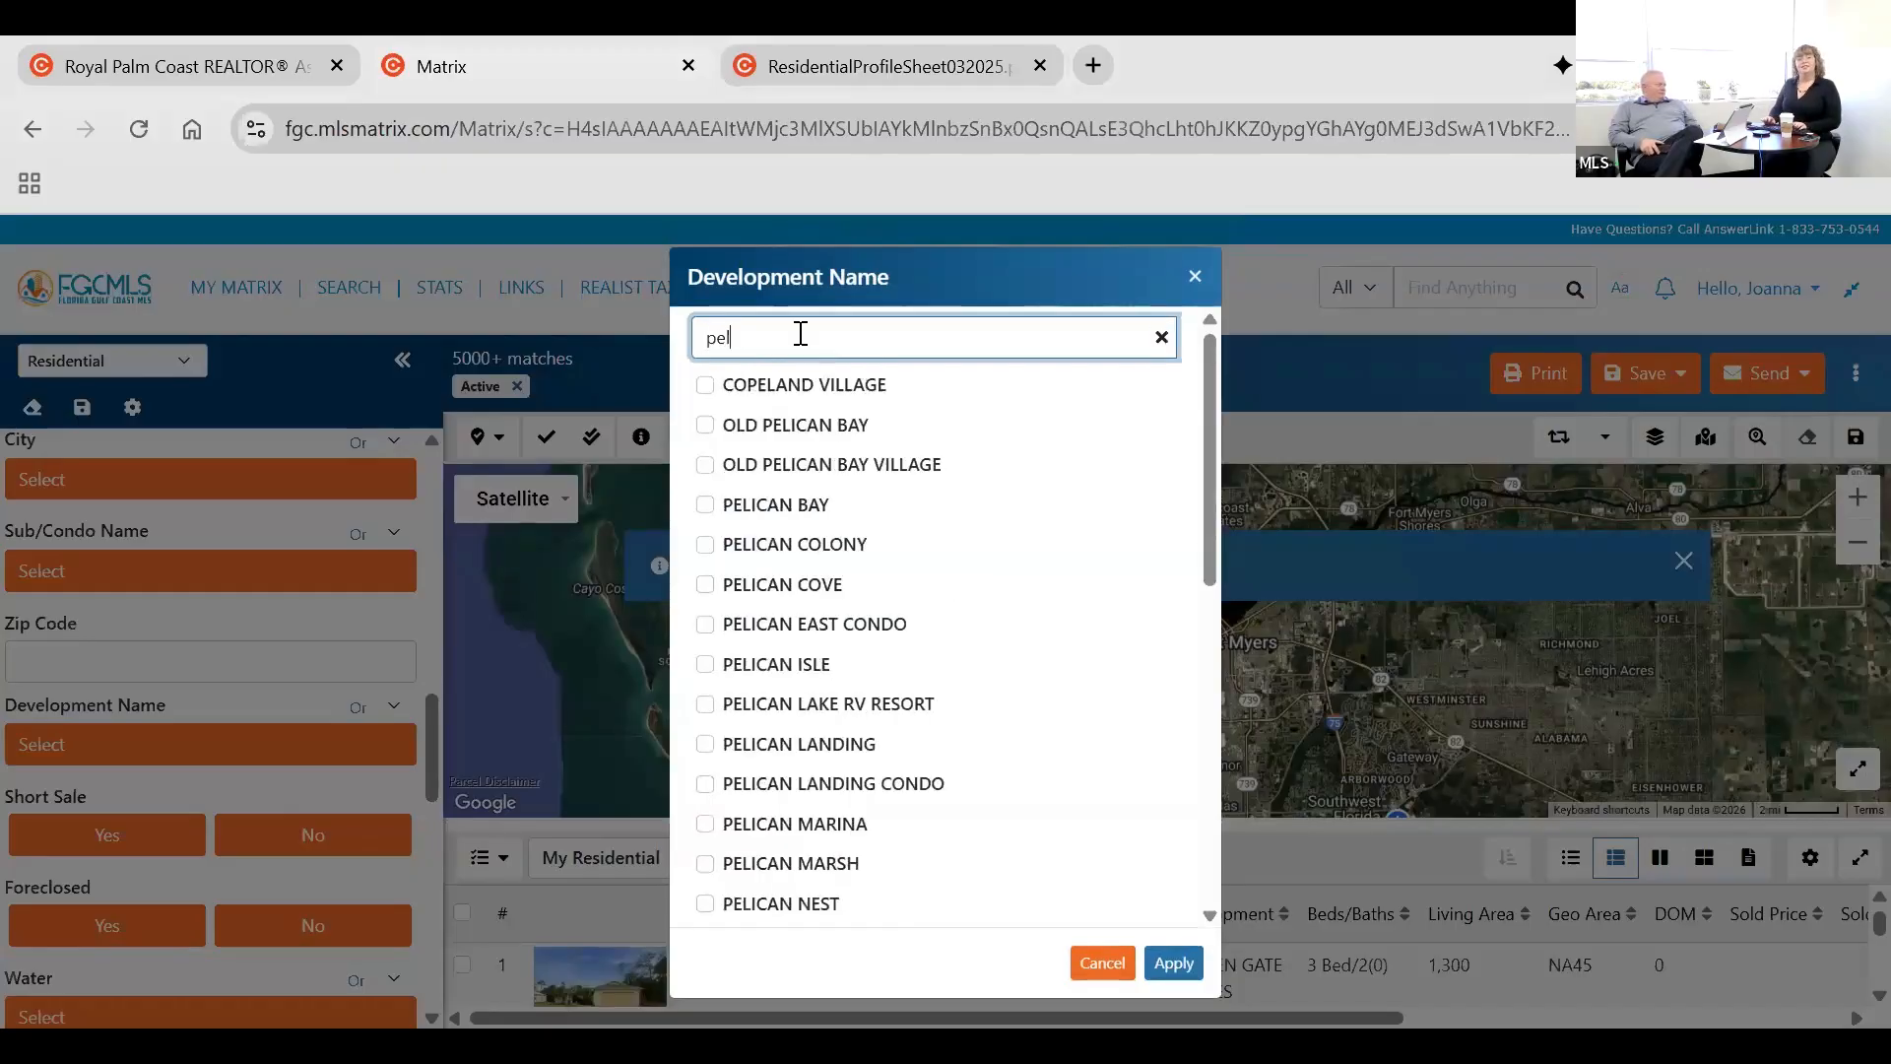
pyautogui.write('ic')
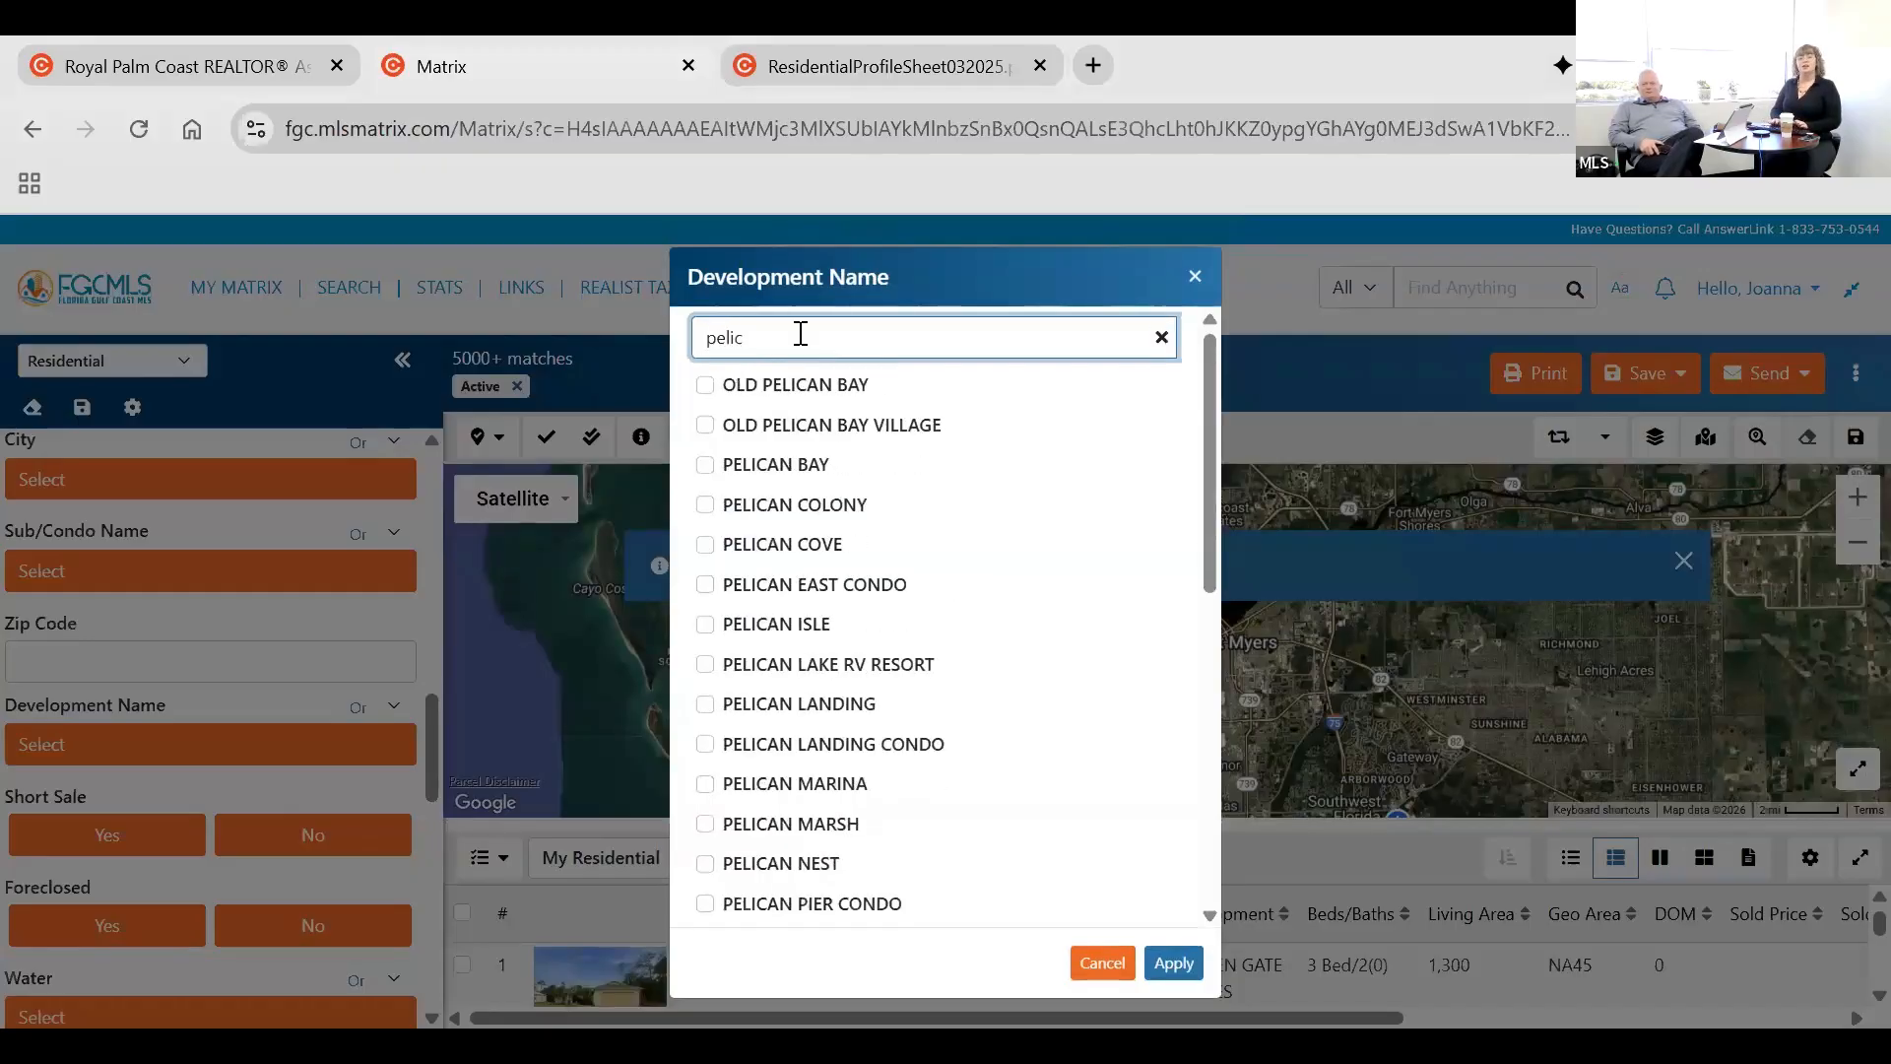
pyautogui.write('an')
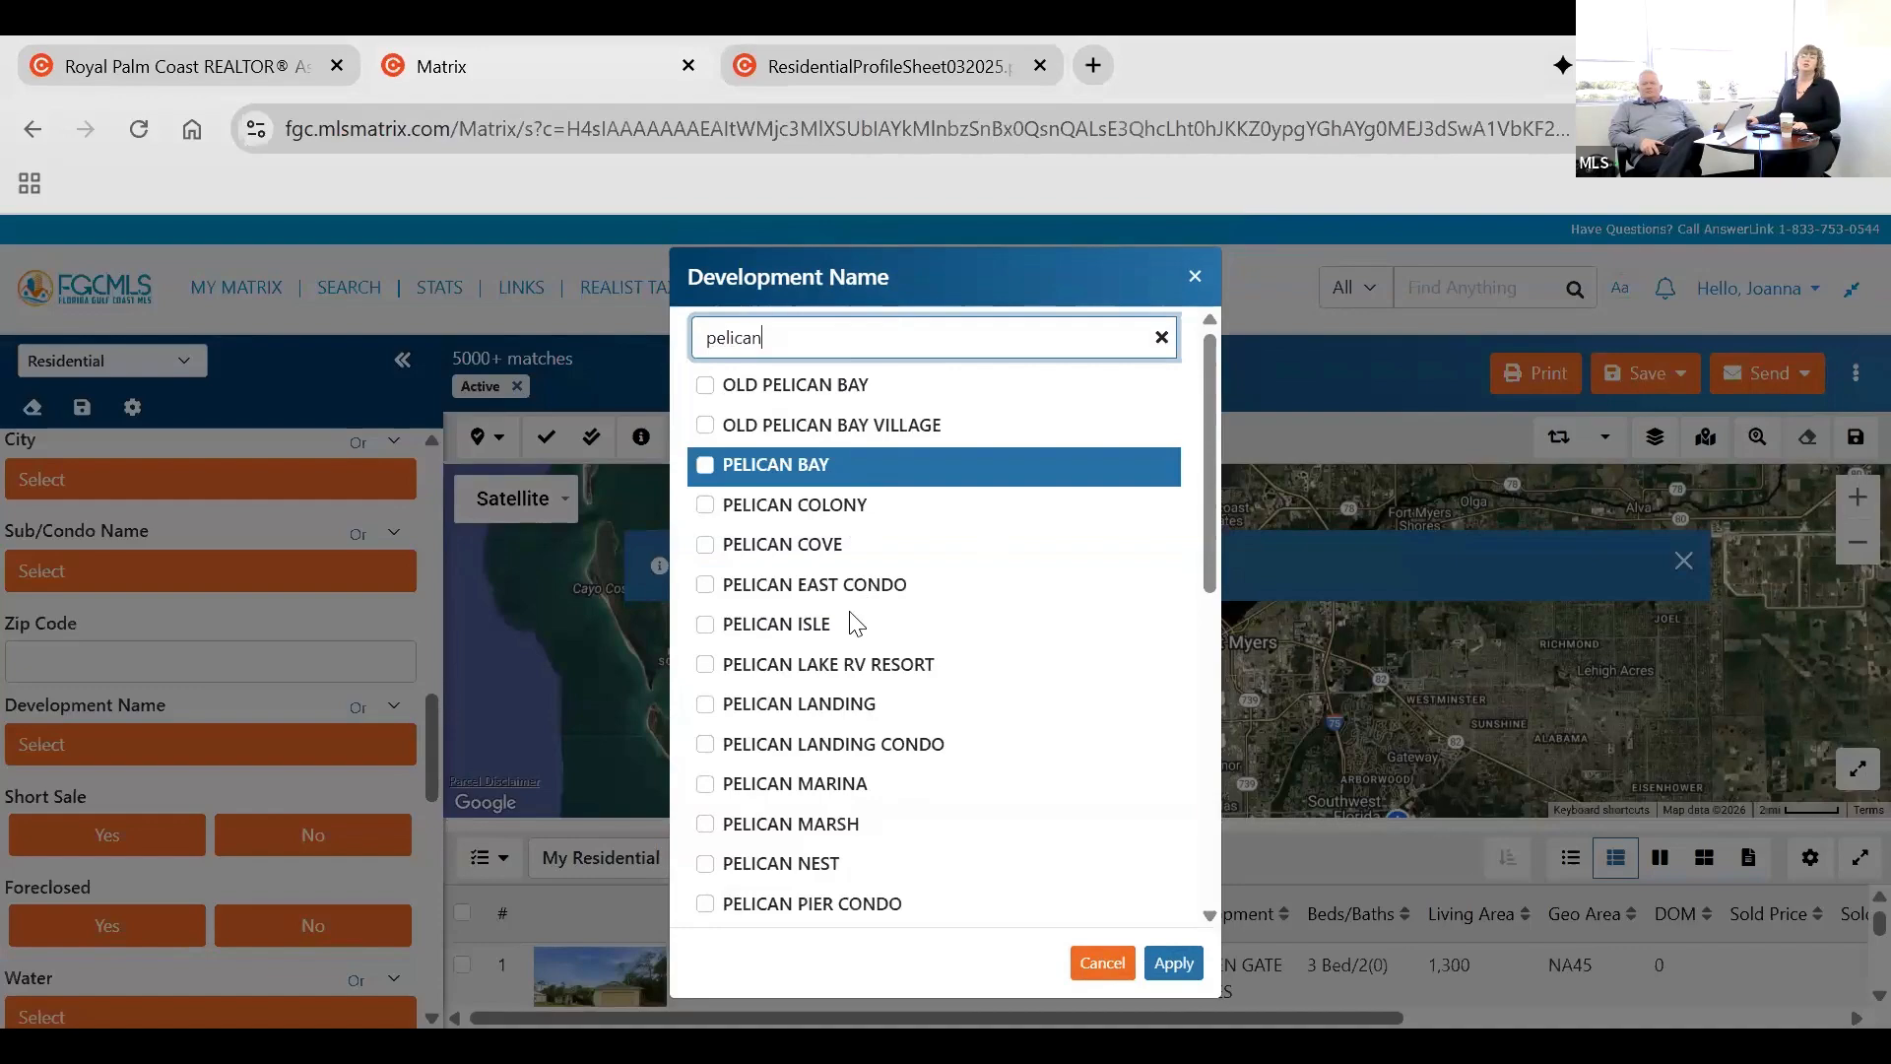
pyautogui.scroll(-5, 853, 624)
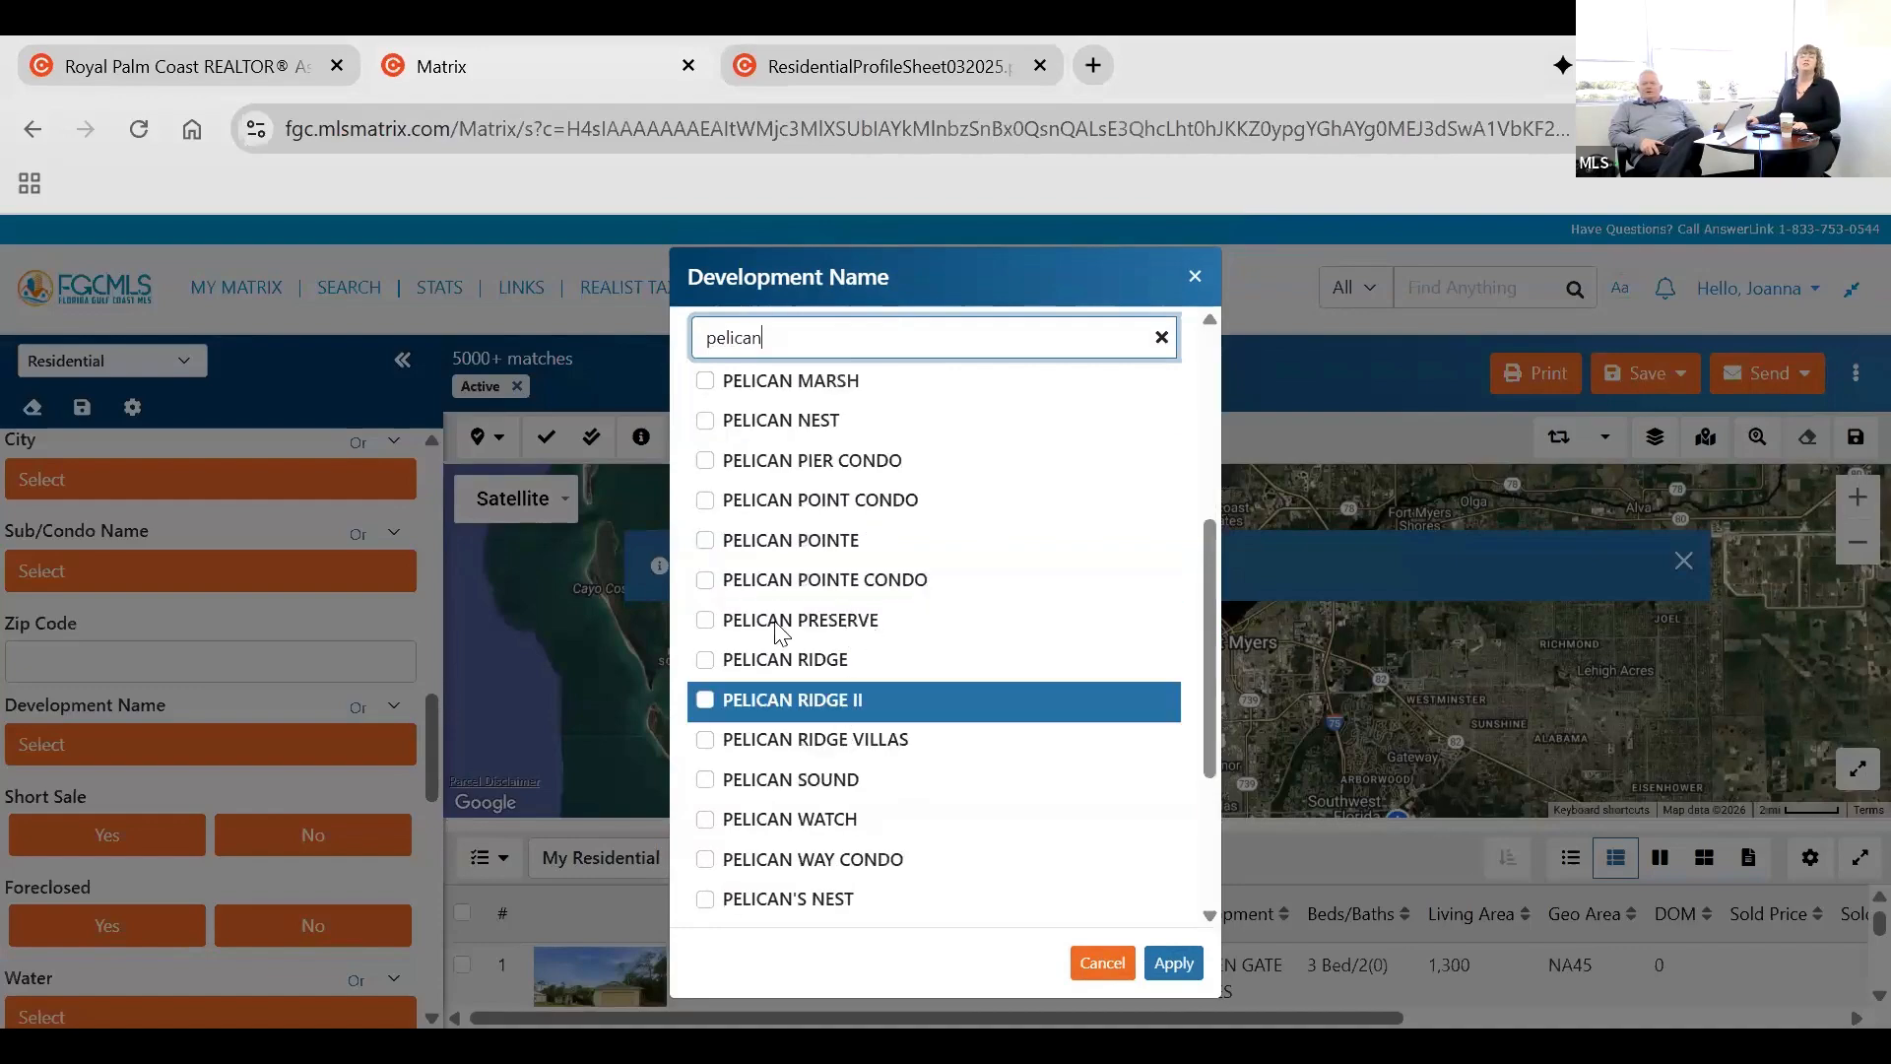
pyautogui.click(711, 622)
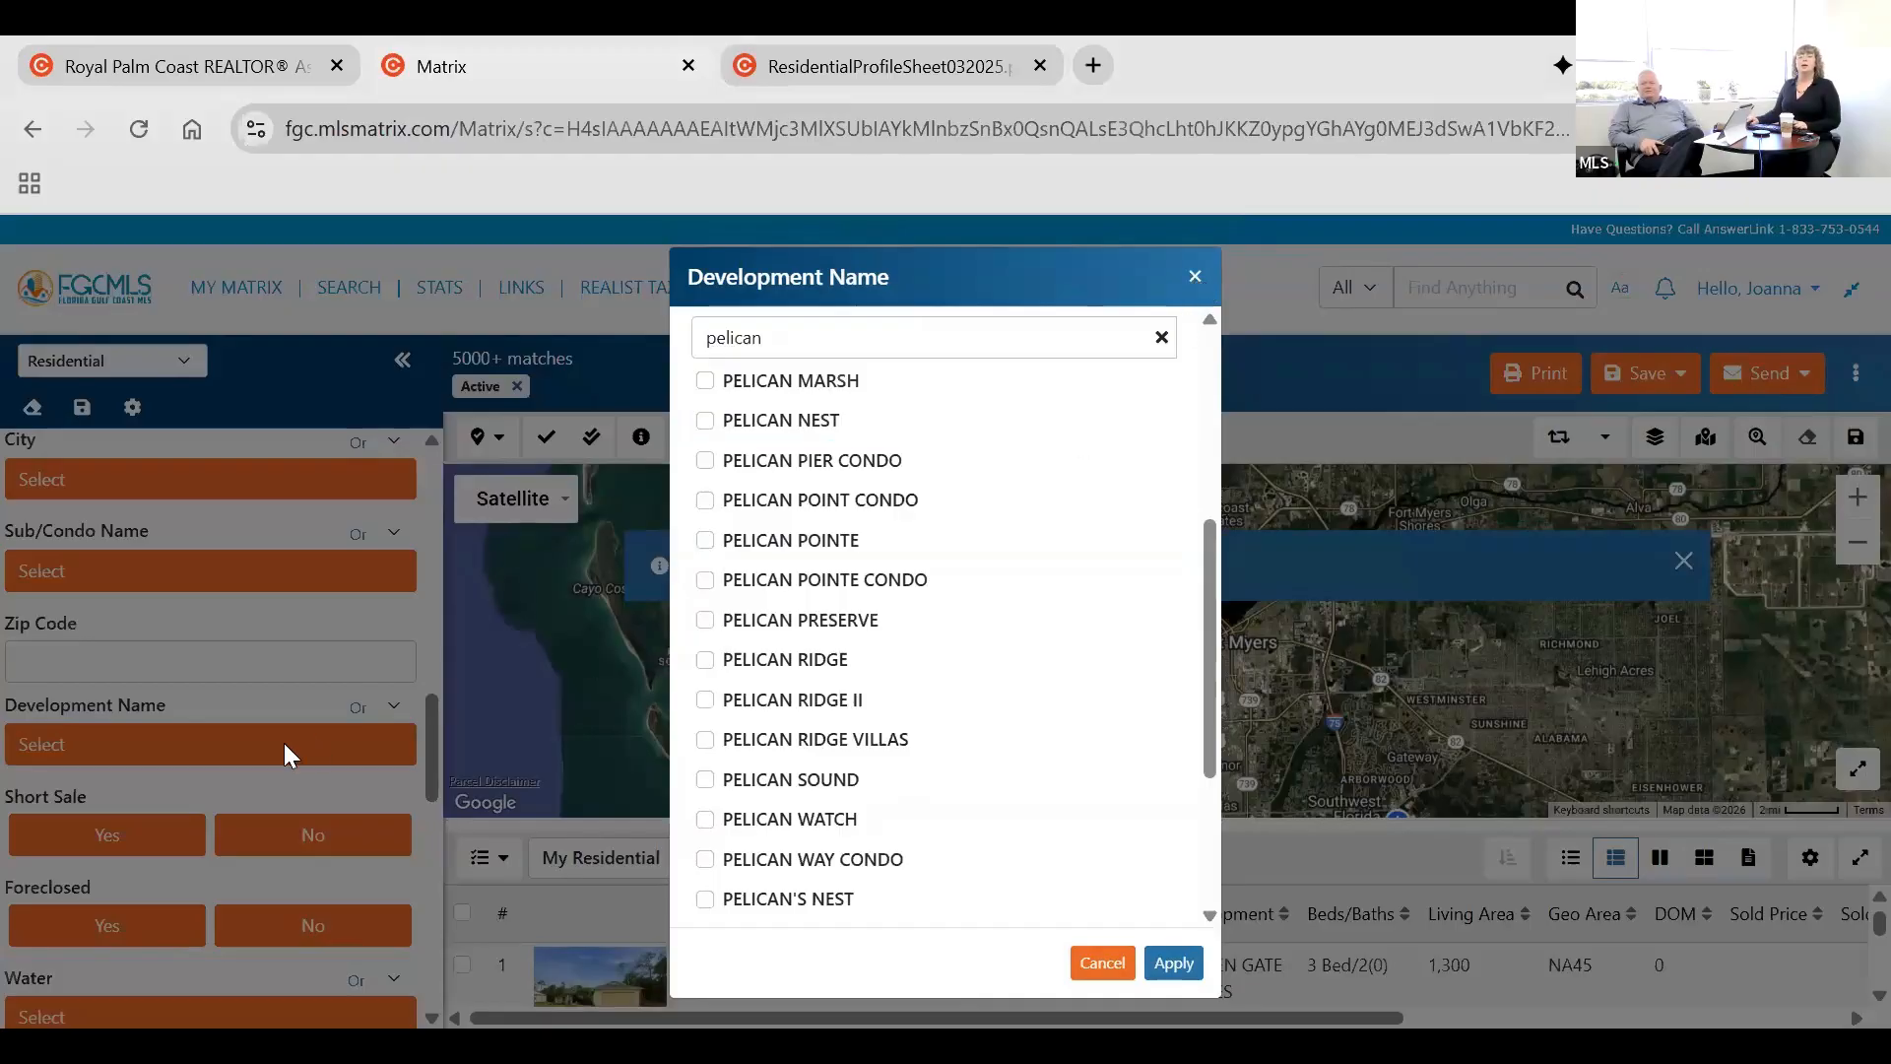
# Filter the development names by "pelican" and apply PELICAN PRESERVE as the Development Name criterion.
pyautogui.click(234, 760)
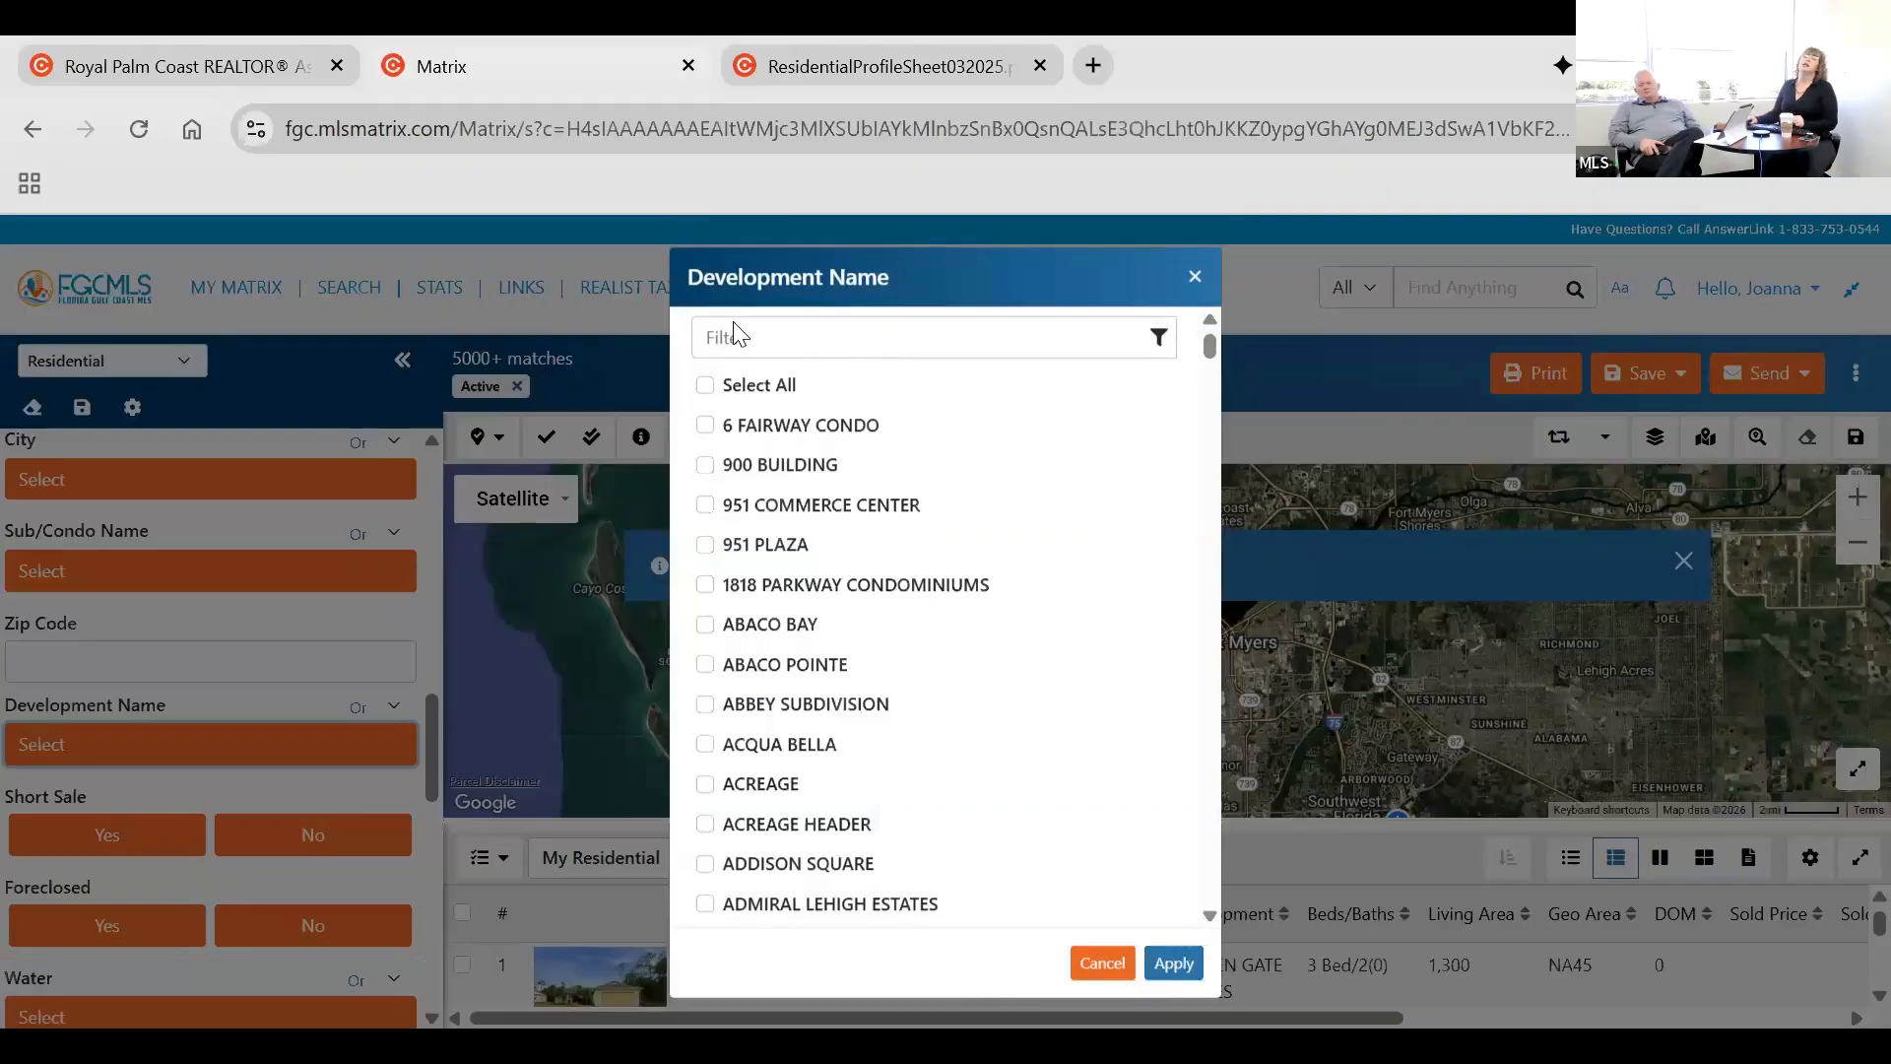
pyautogui.click(873, 347)
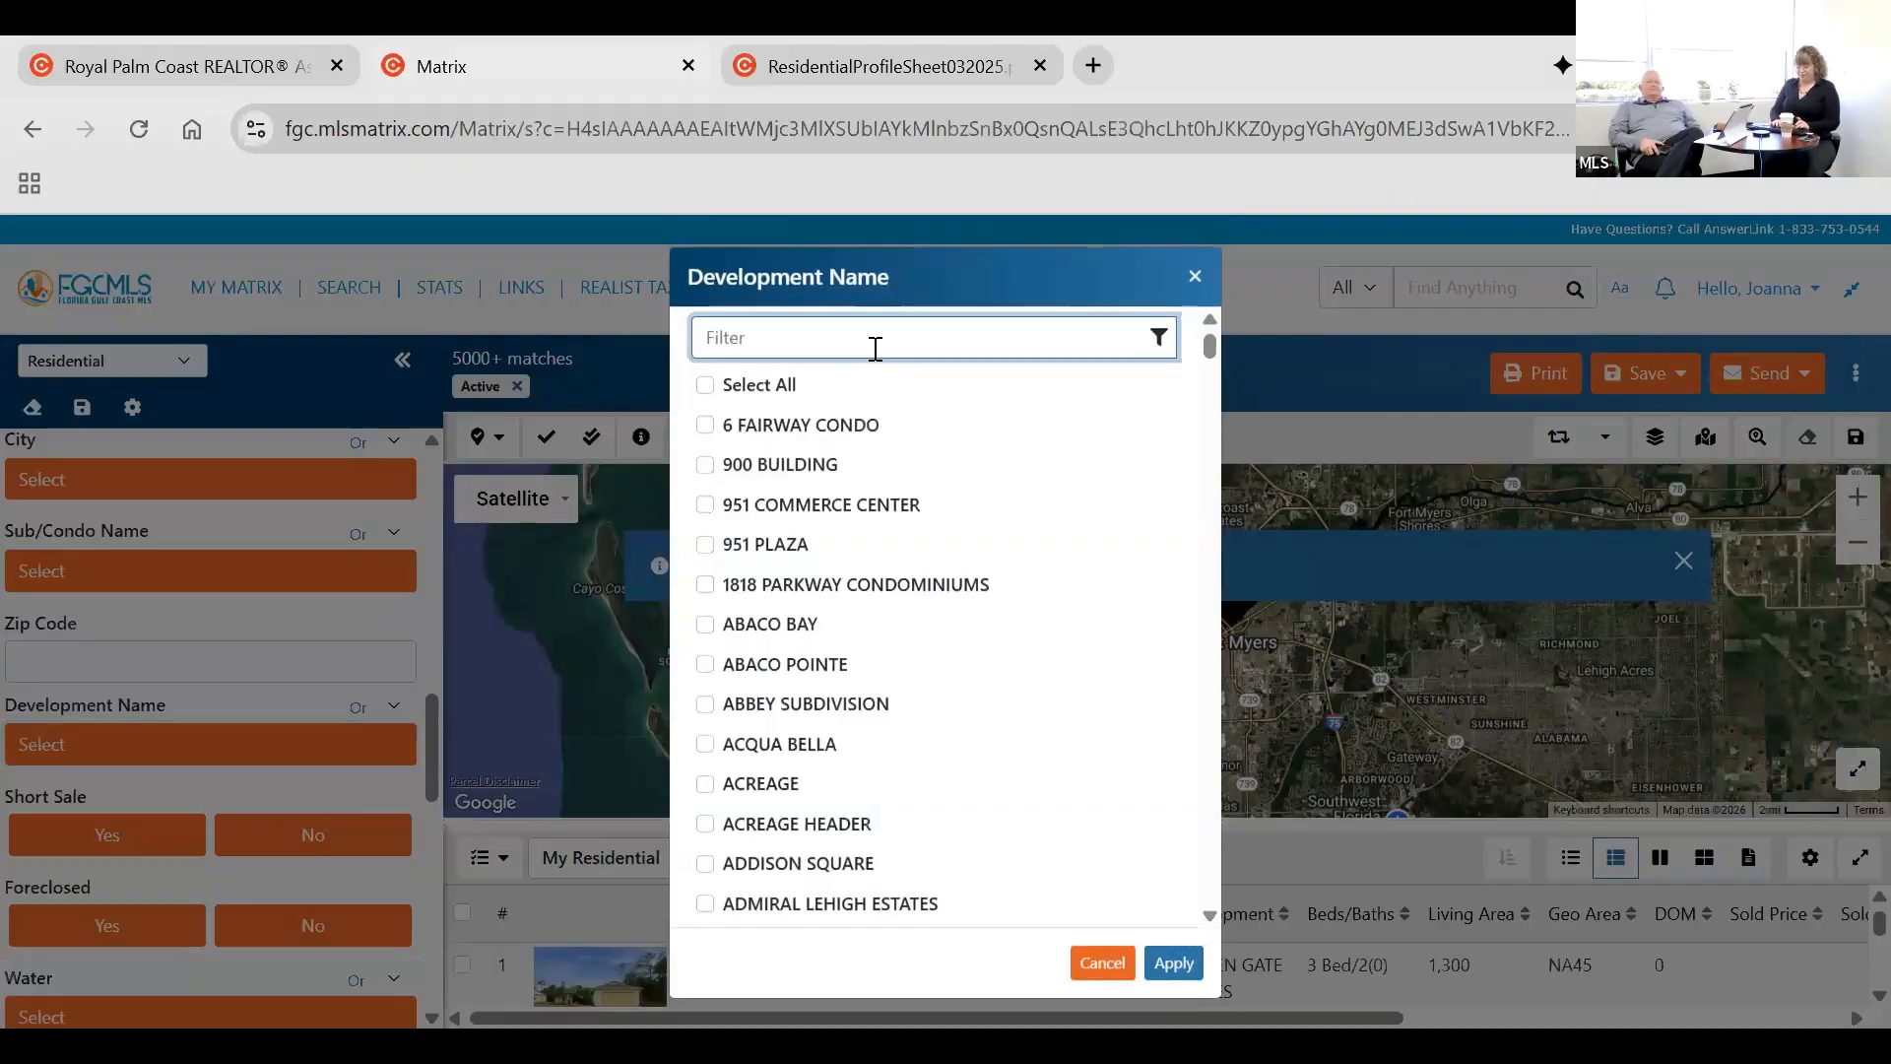
pyautogui.write('pelican')
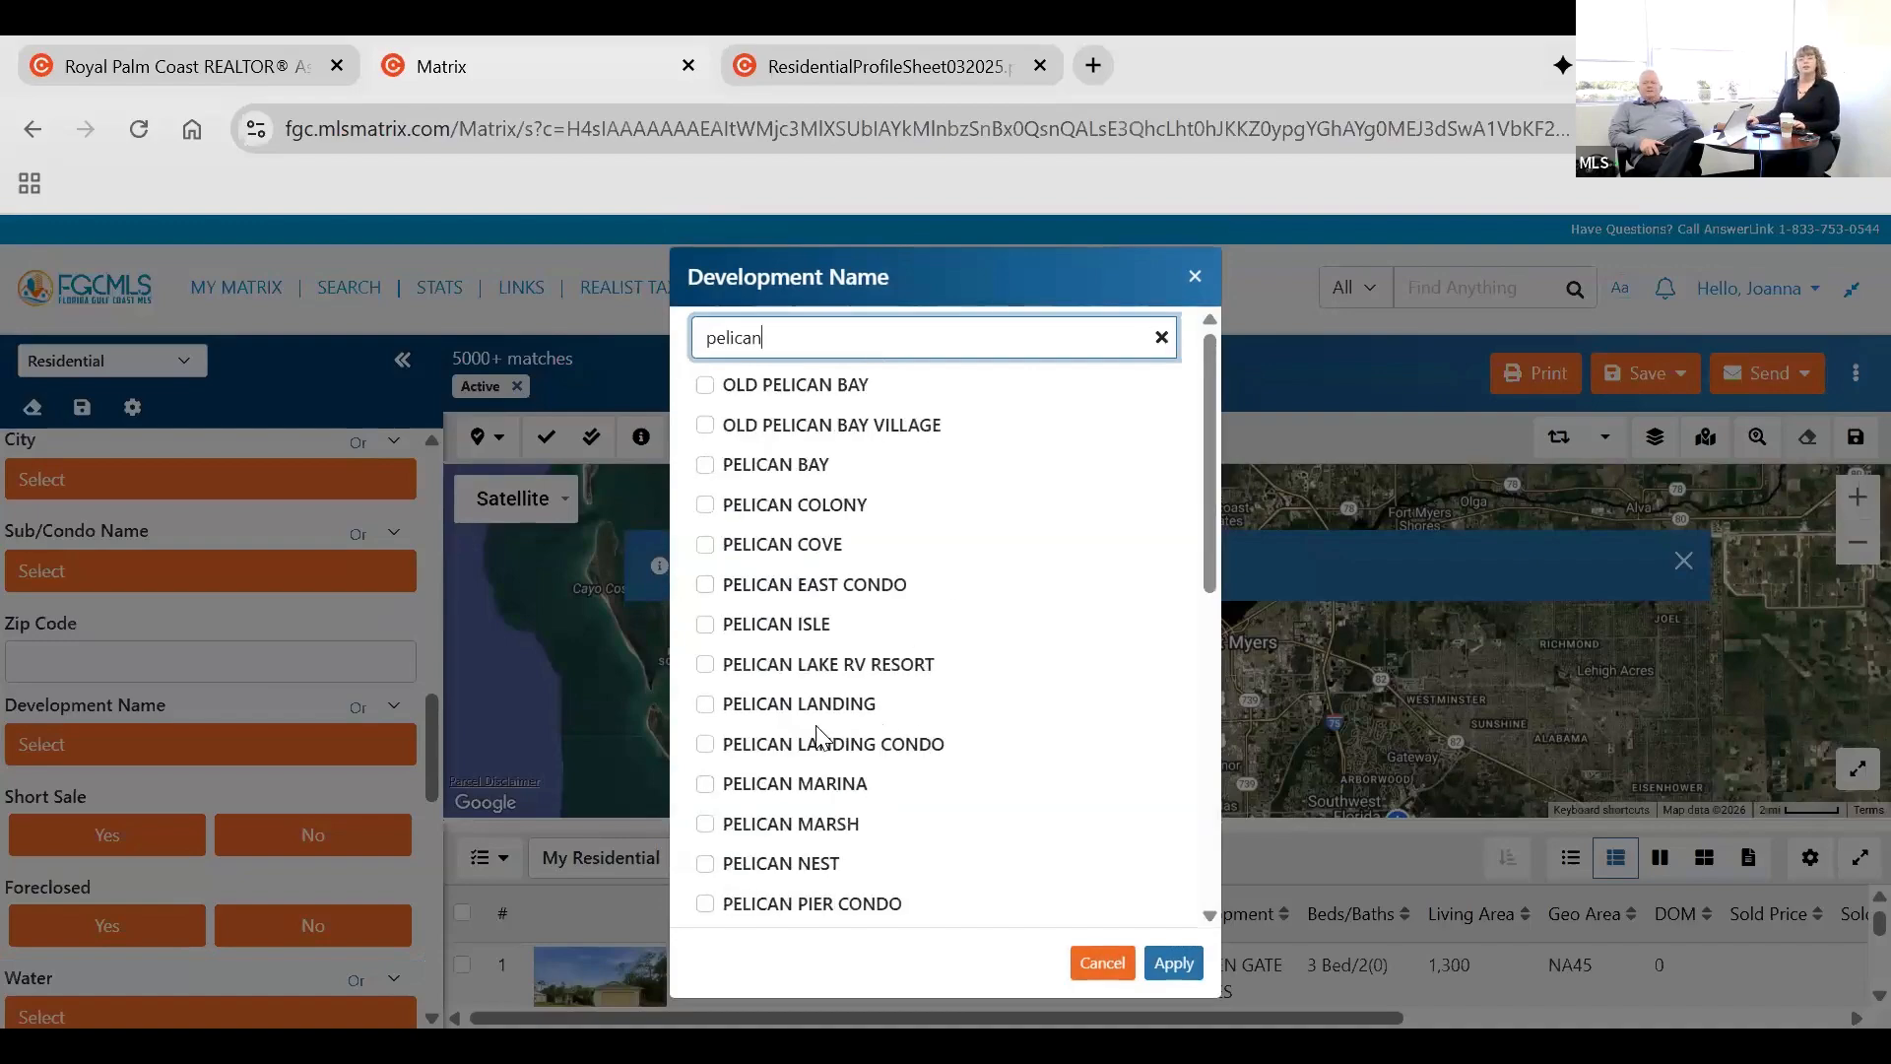
pyautogui.scroll(-4, 730, 719)
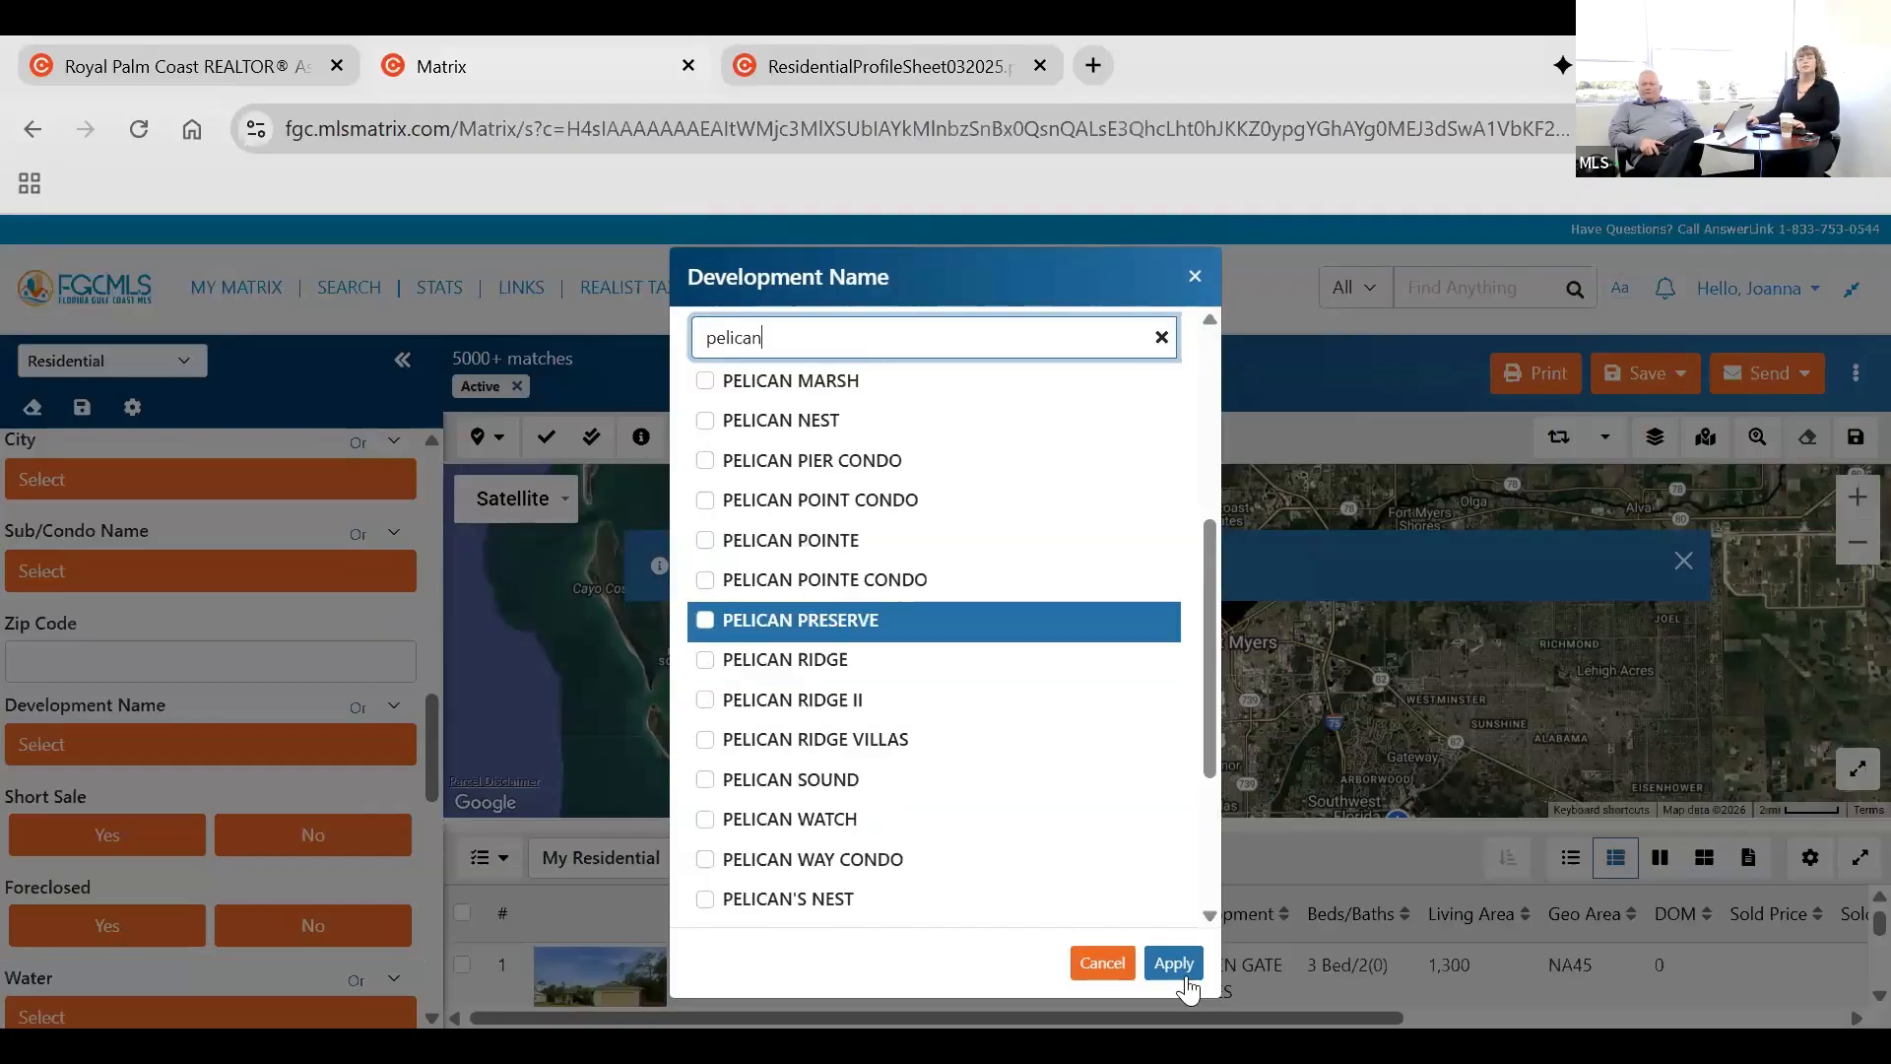
pyautogui.press('Return')
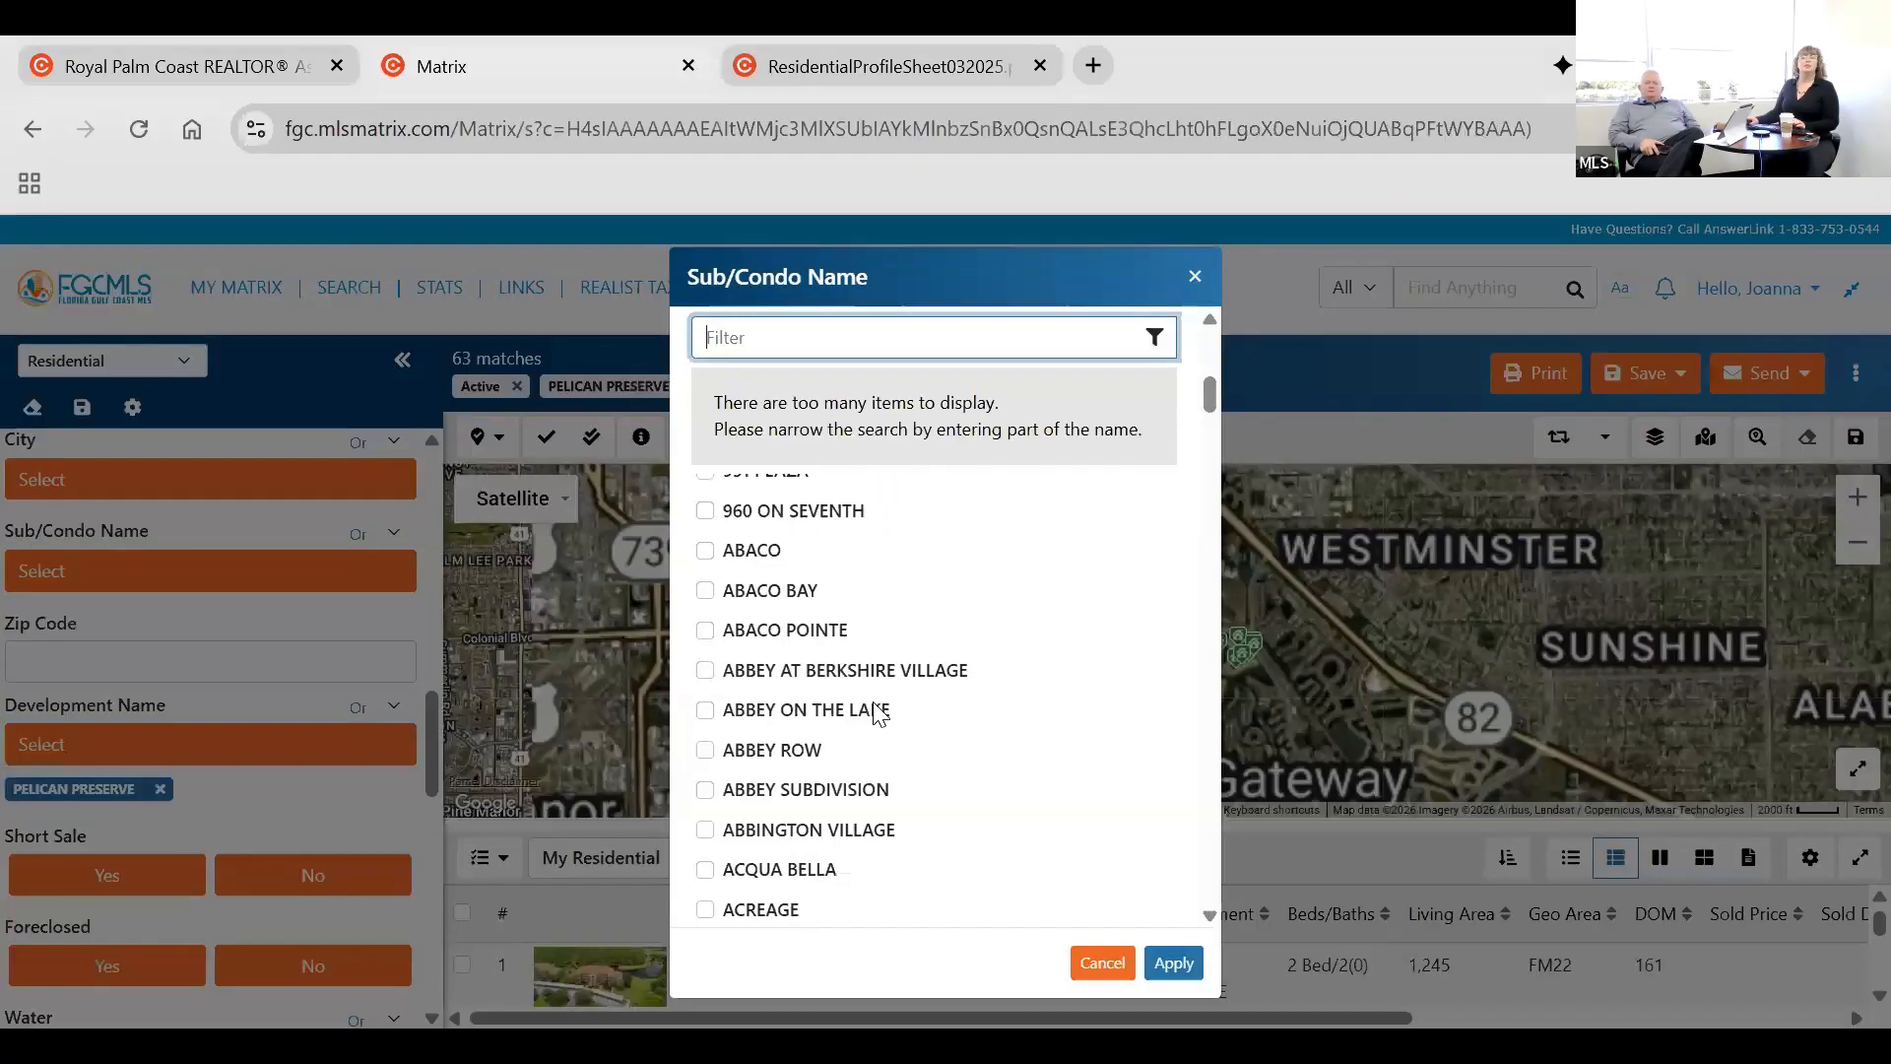
# Browse the Sub/Condo Name list without choosing a name.
pyautogui.scroll(2, 886, 473)
pyautogui.scroll(2, 817, 754)
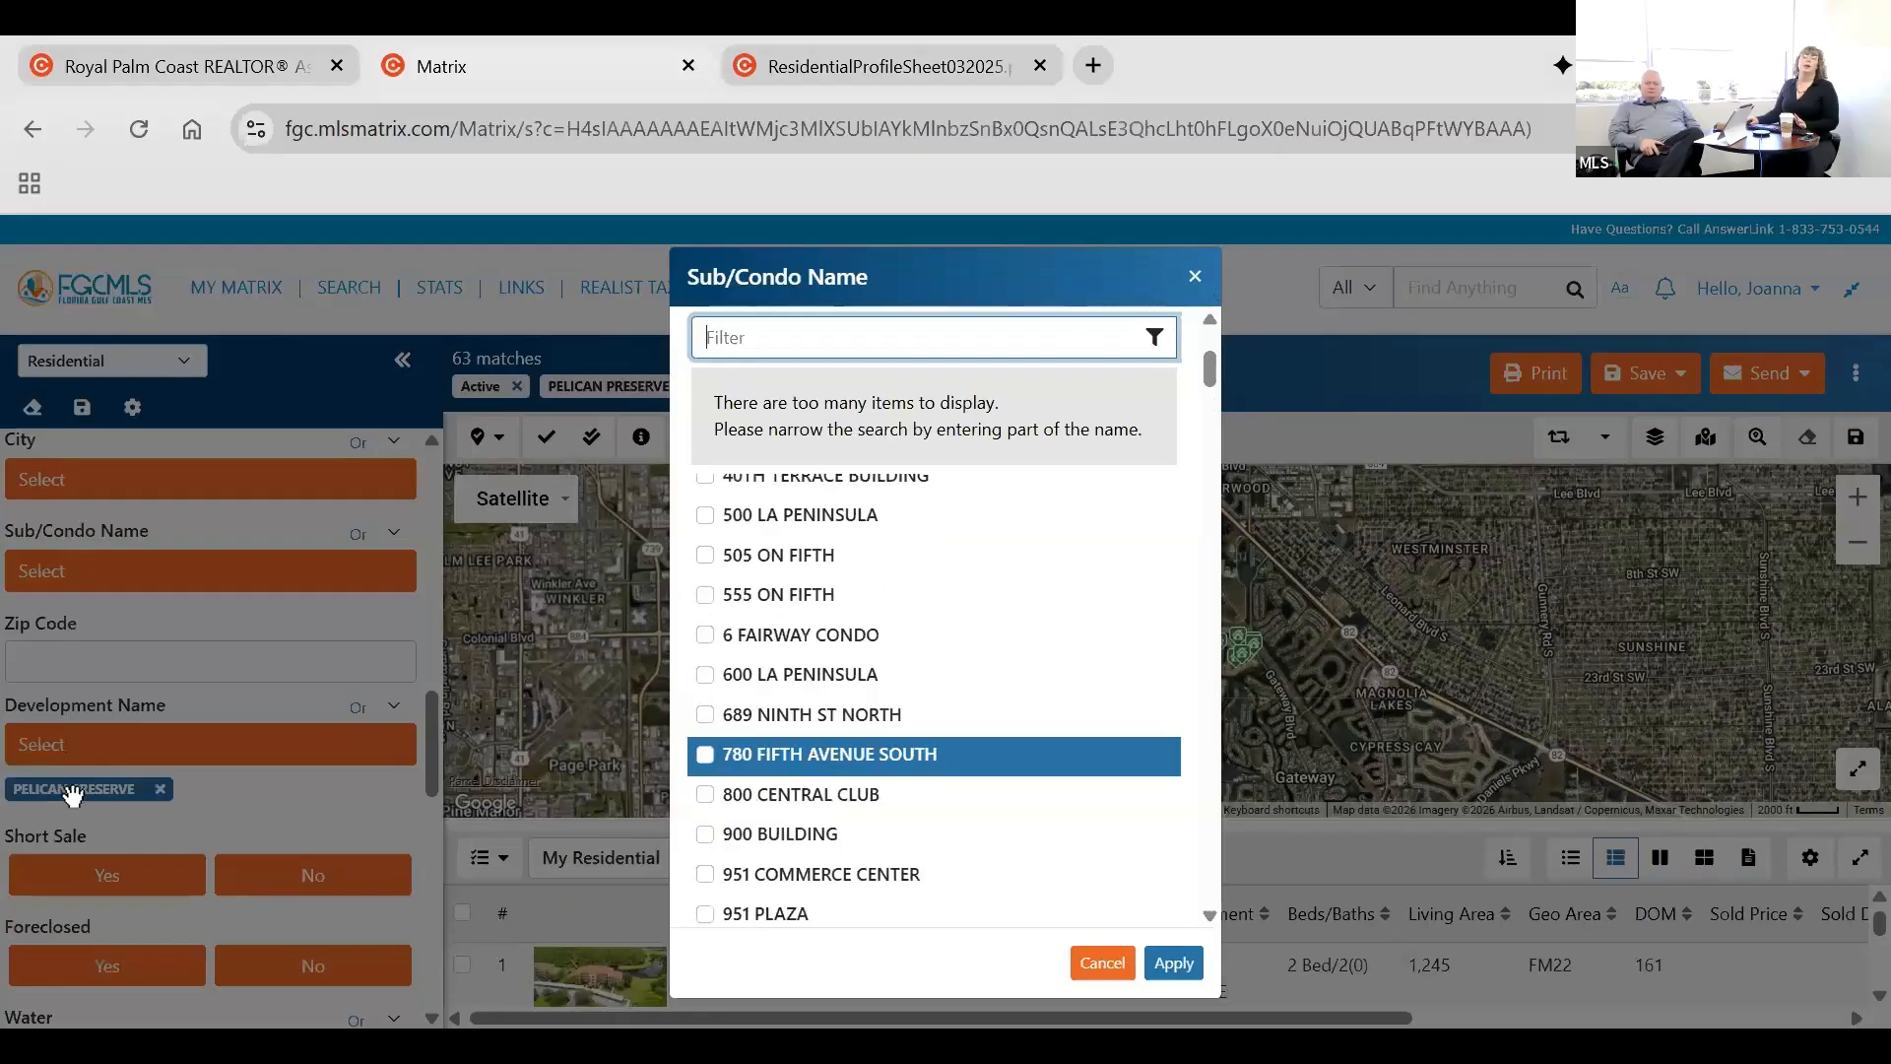
pyautogui.click(178, 585)
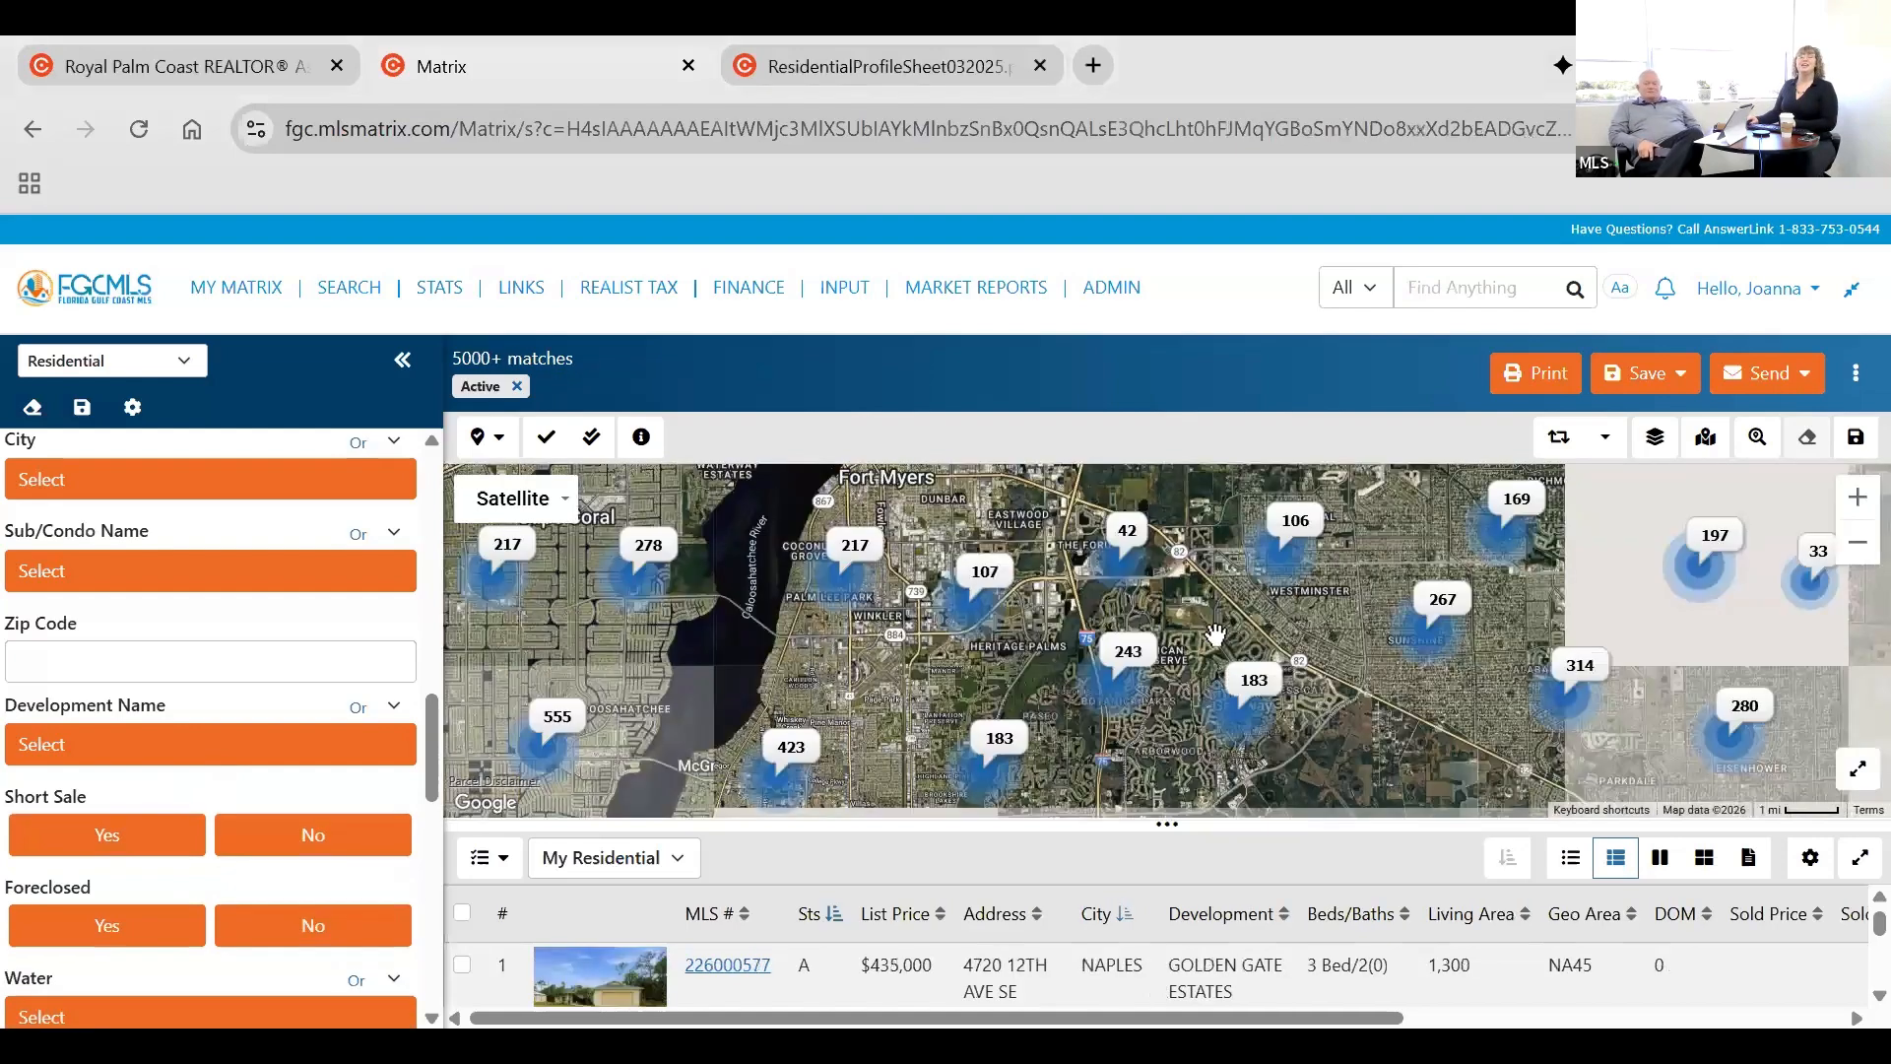
# Clear all residential search criteria and enlarge the map area, hiding the criteria form.
pyautogui.moveTo(1378, 737); pyautogui.dragTo(1403, 790)
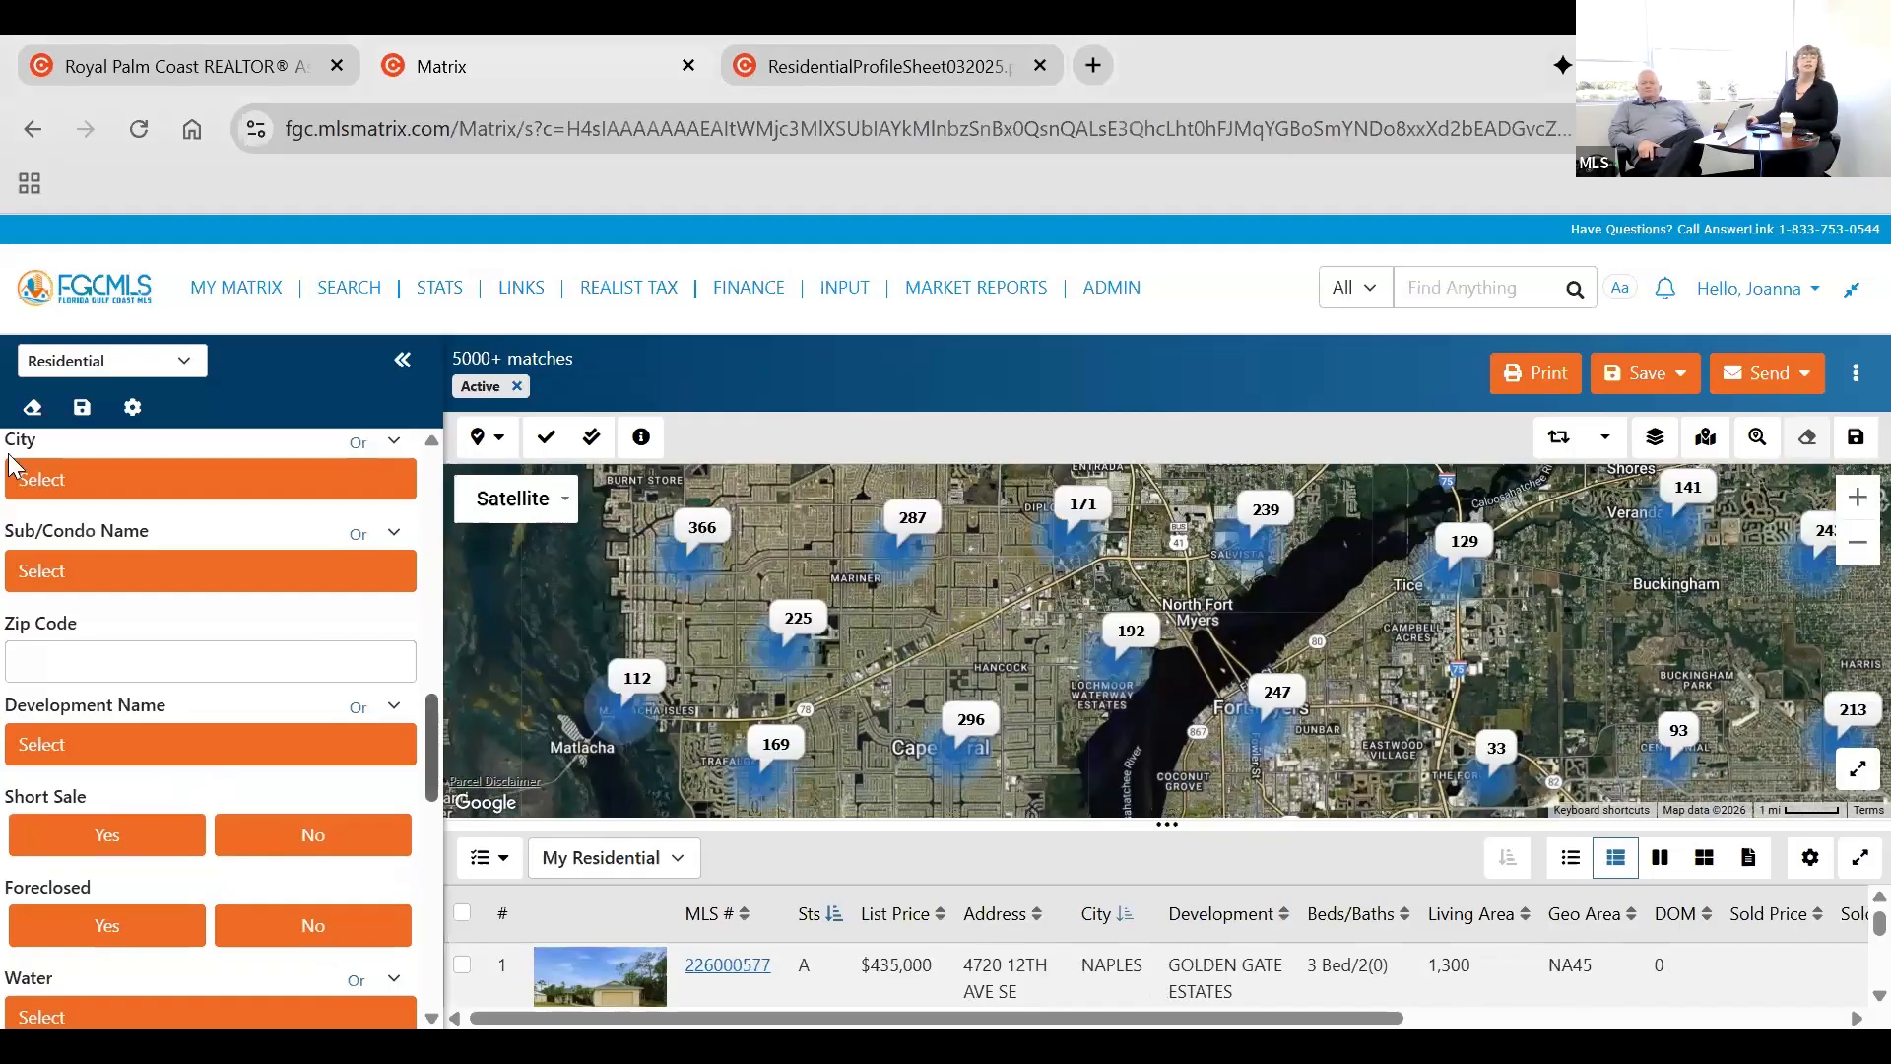
pyautogui.click(32, 408)
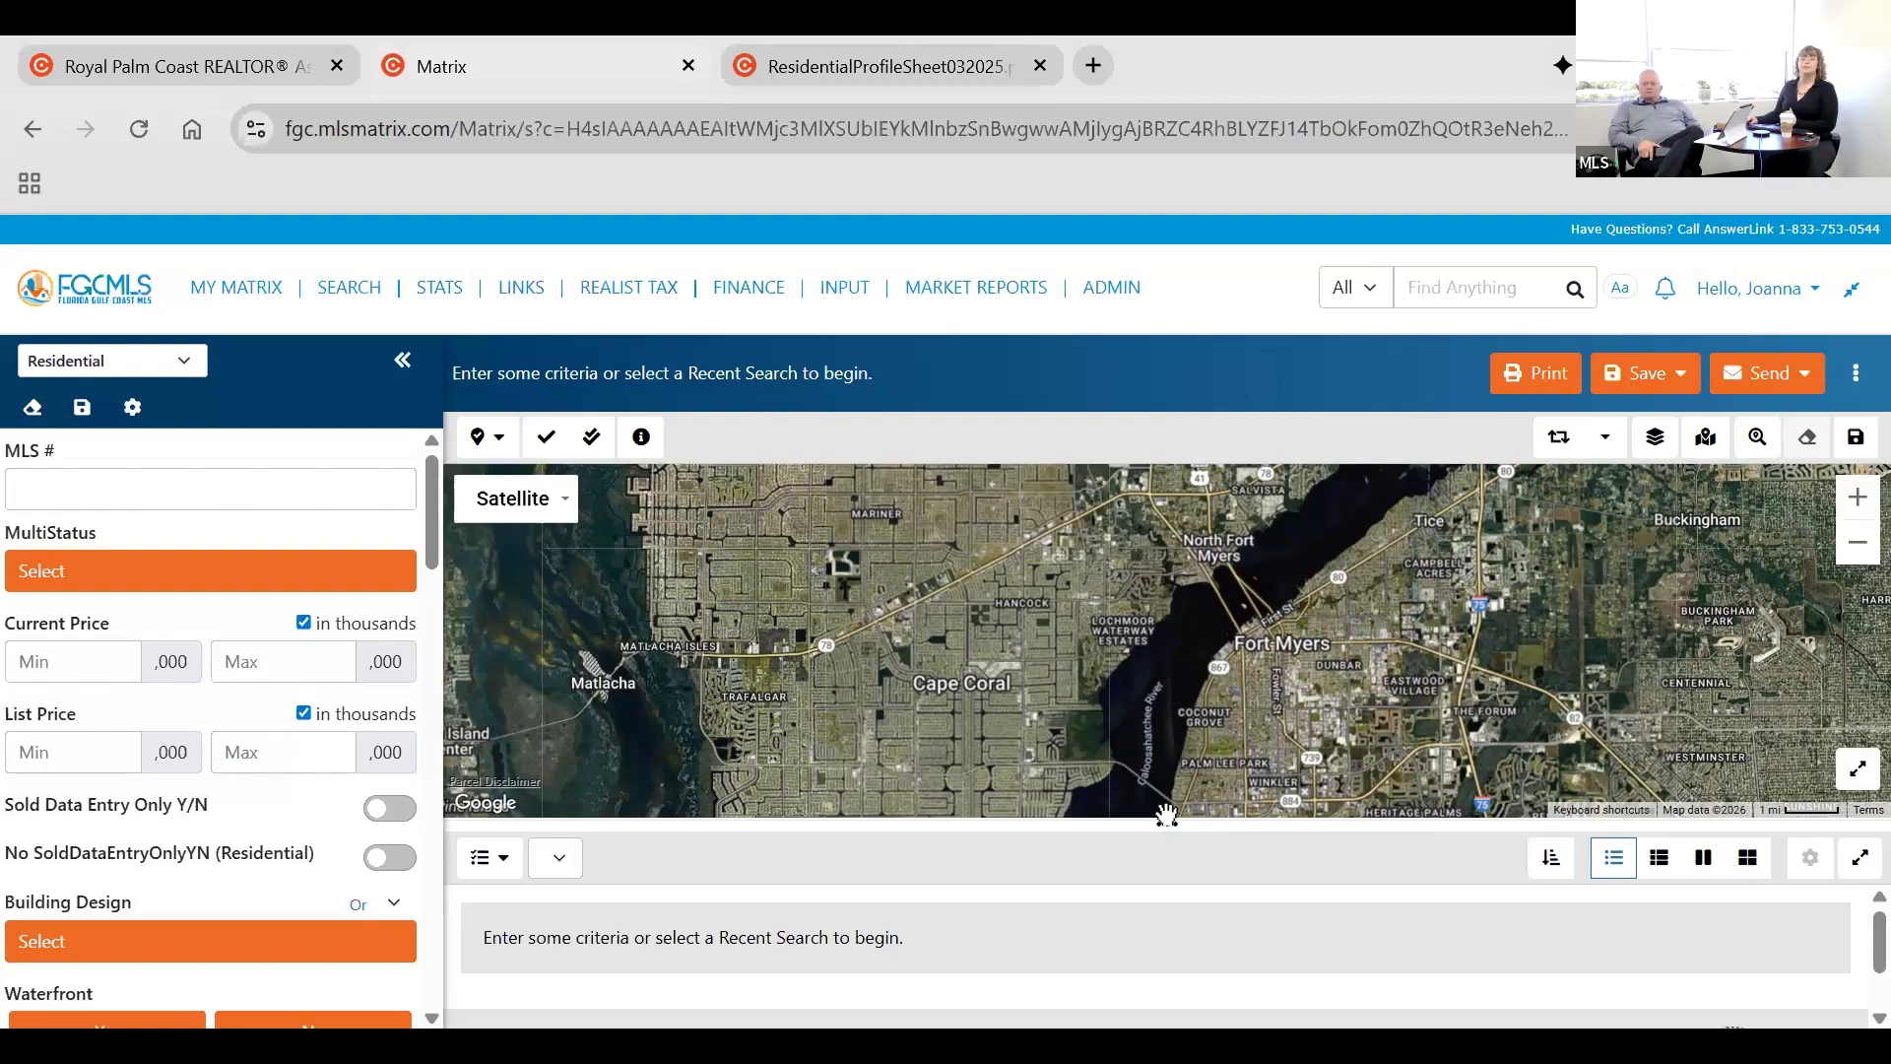
pyautogui.moveTo(1166, 814); pyautogui.dragTo(1172, 937)
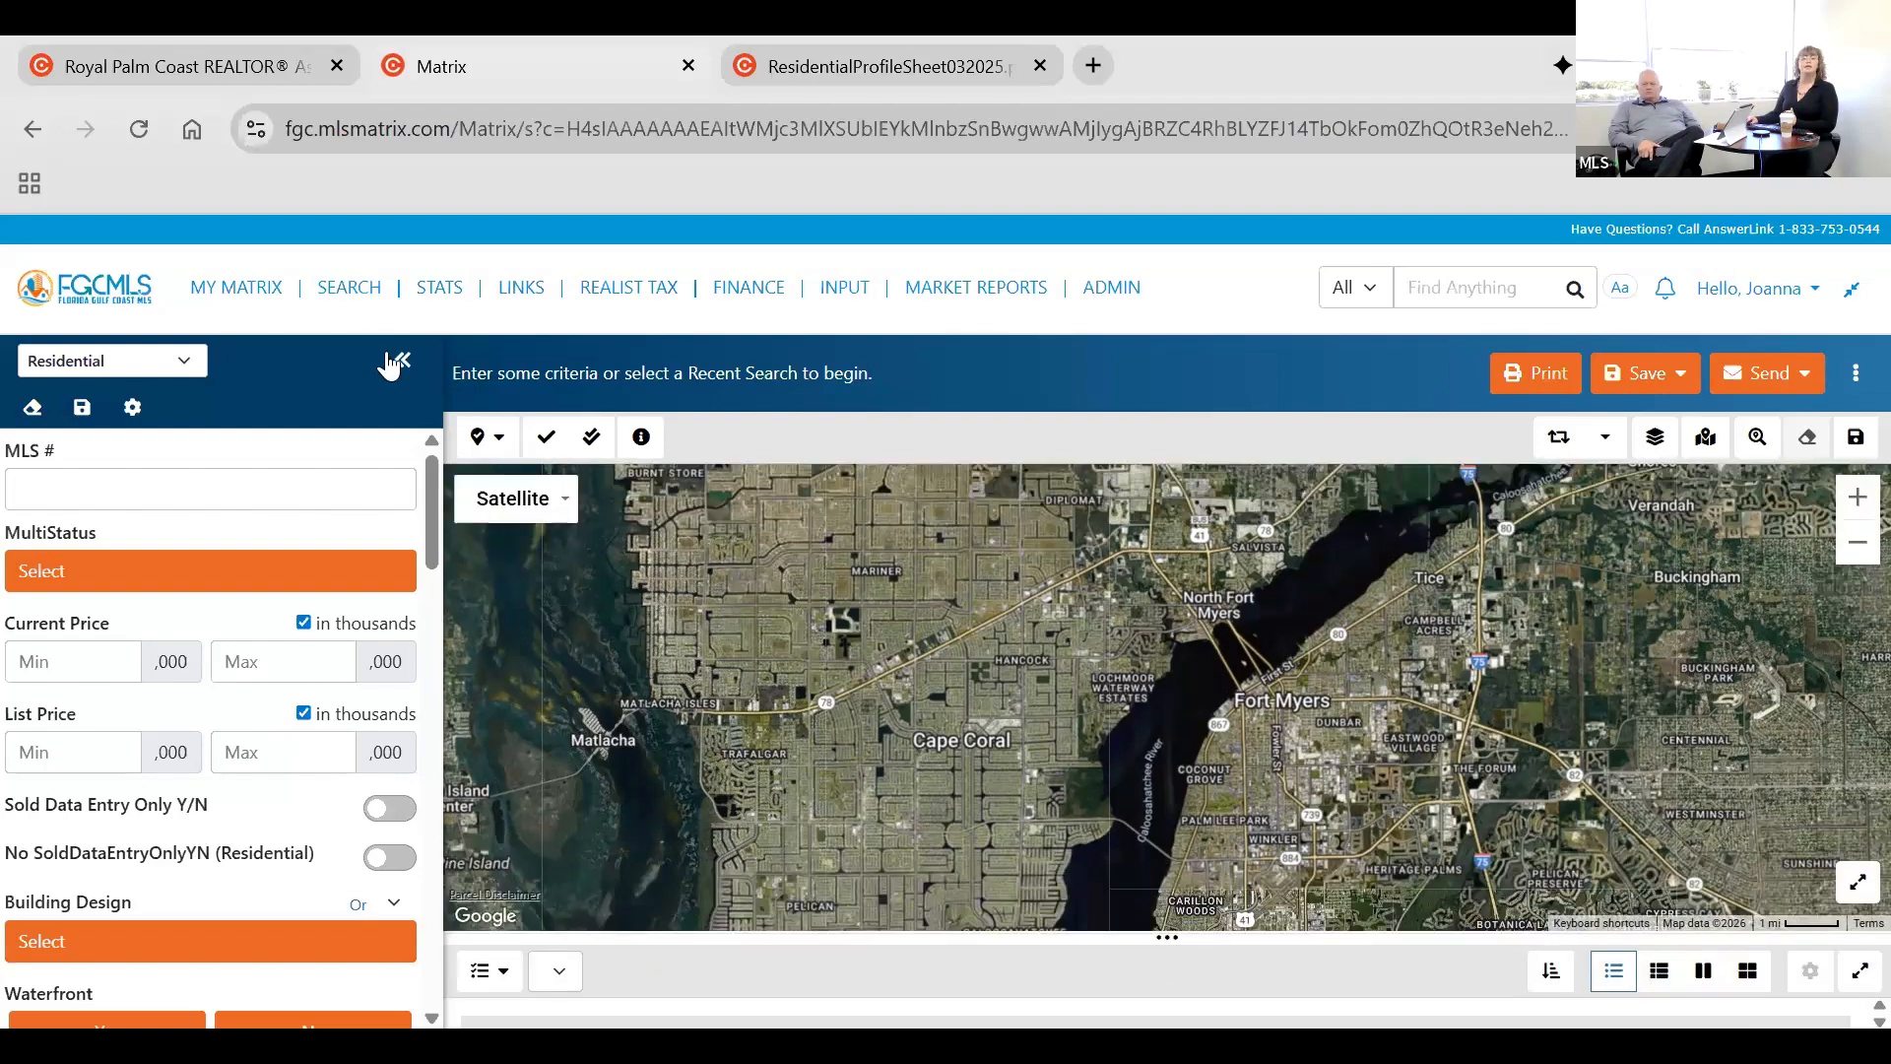
pyautogui.click(391, 362)
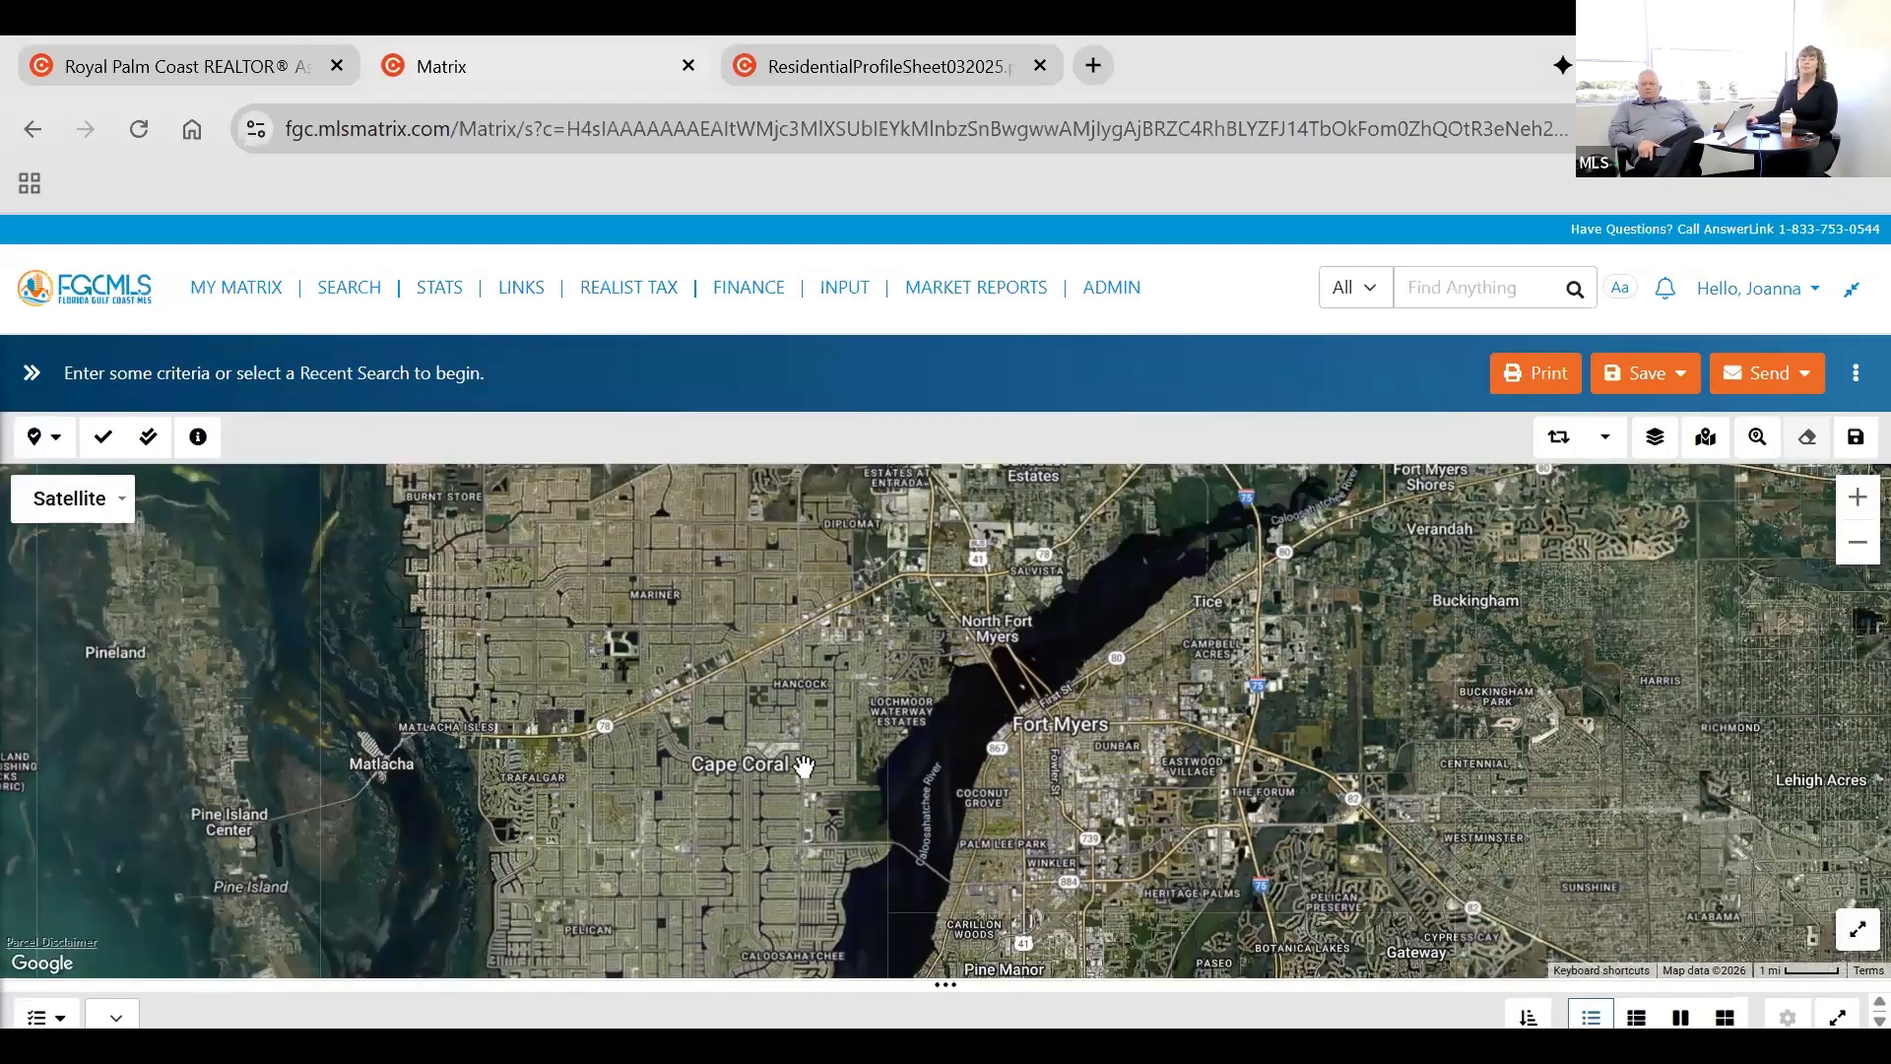
# Bring the map to the canal neighborhood around El Dorado Pkwy E in southern Cape Coral.
pyautogui.scroll(2, 857, 826)
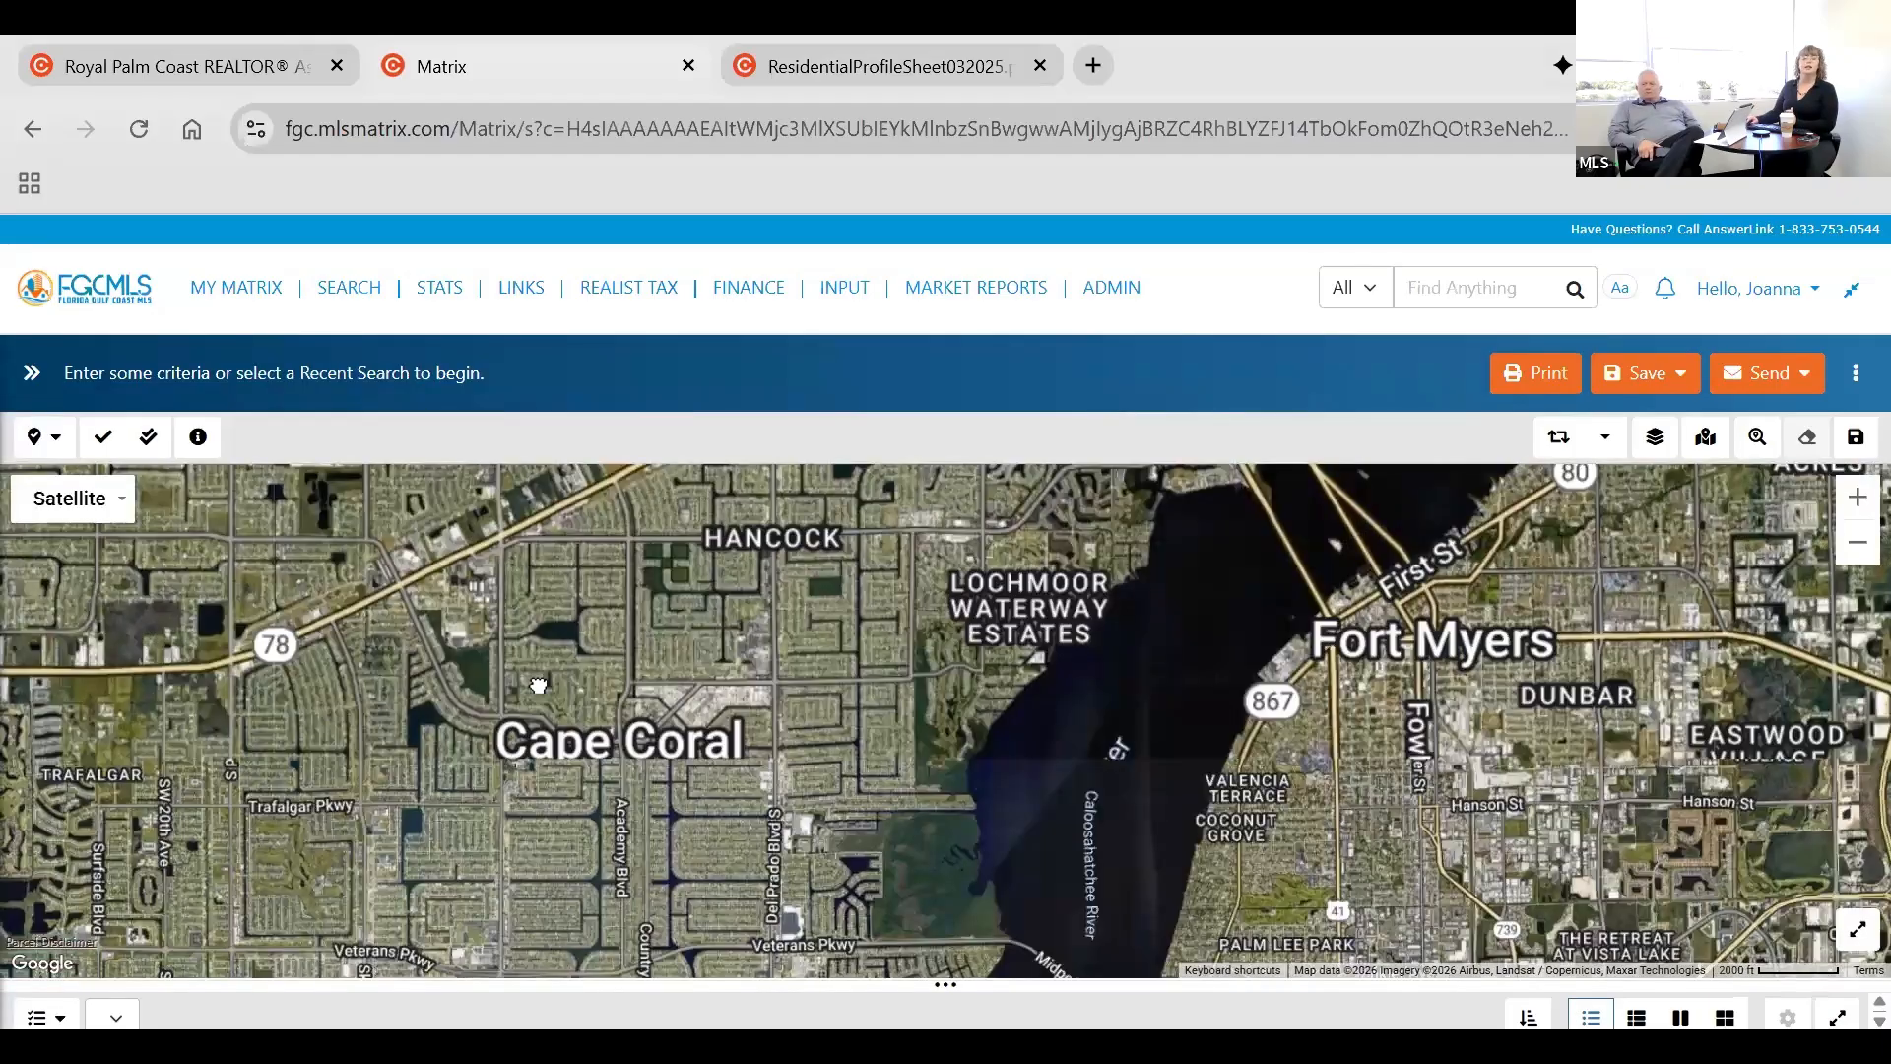
pyautogui.scroll(1, 845, 780)
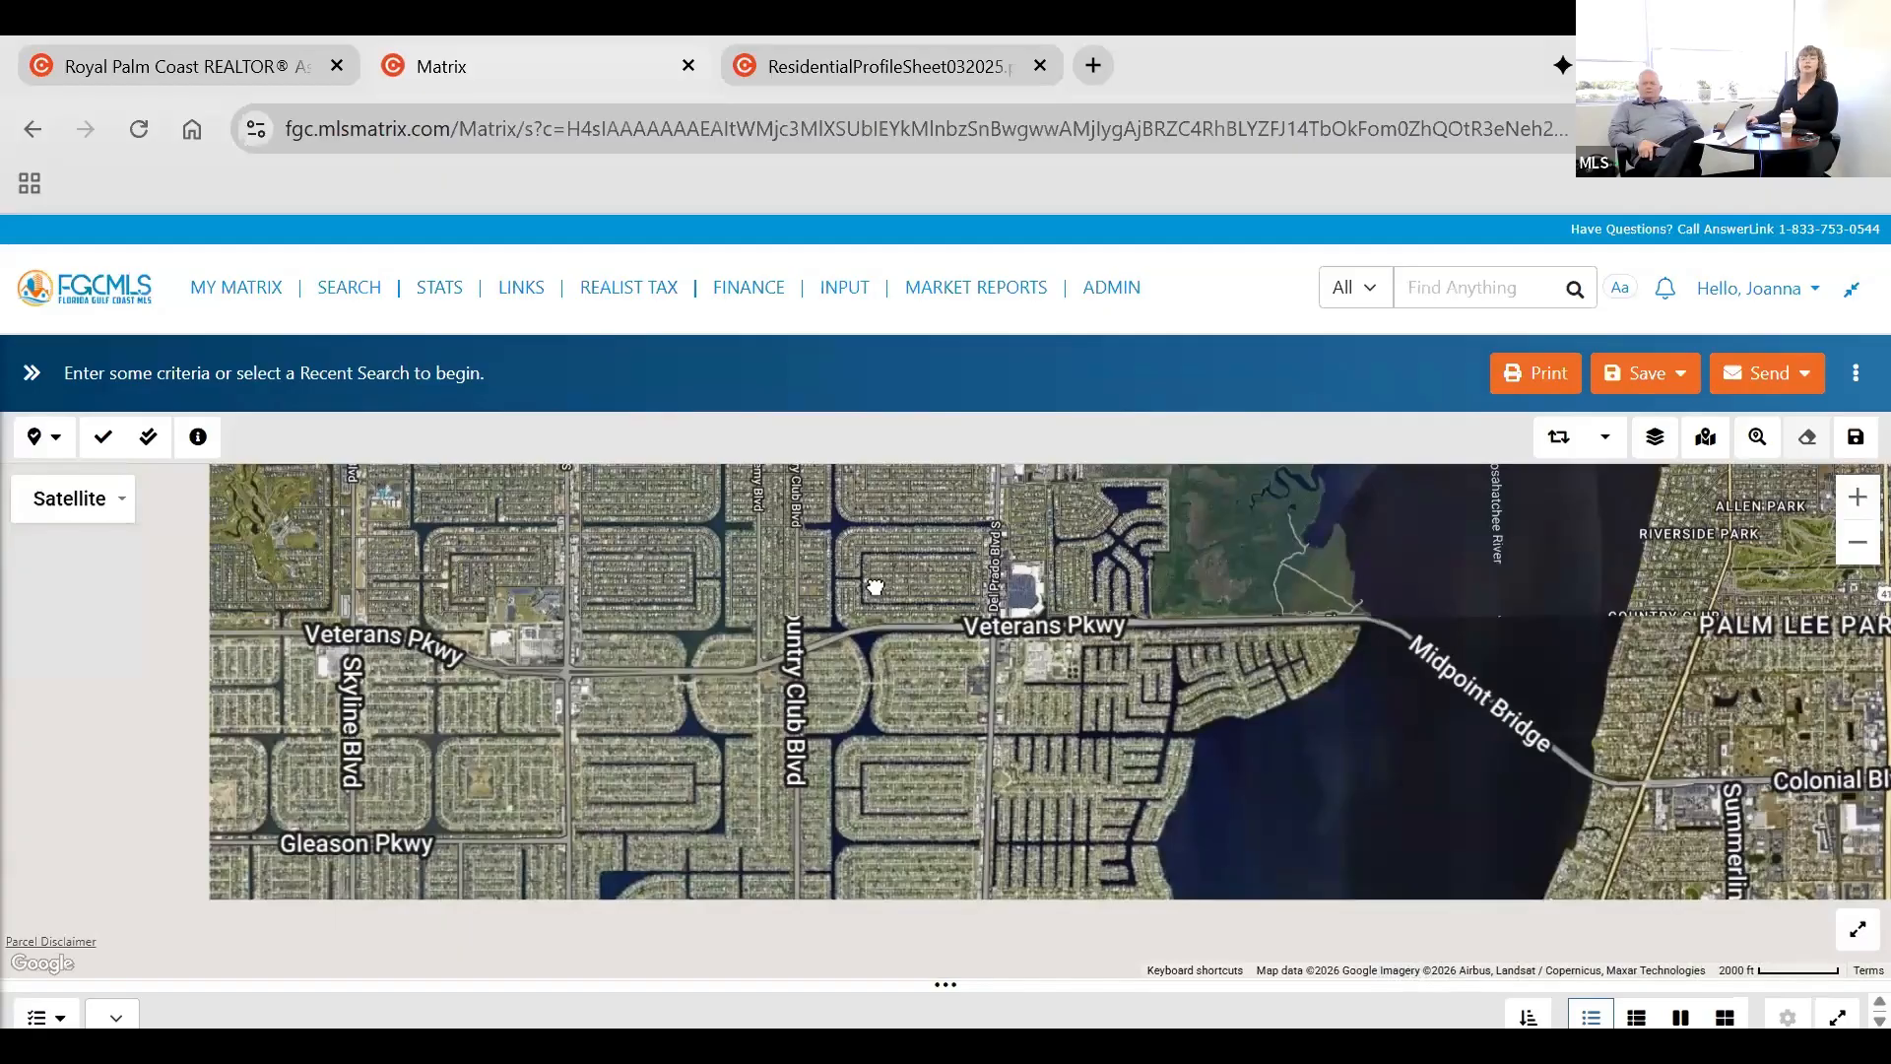
pyautogui.scroll(-1, 861, 764)
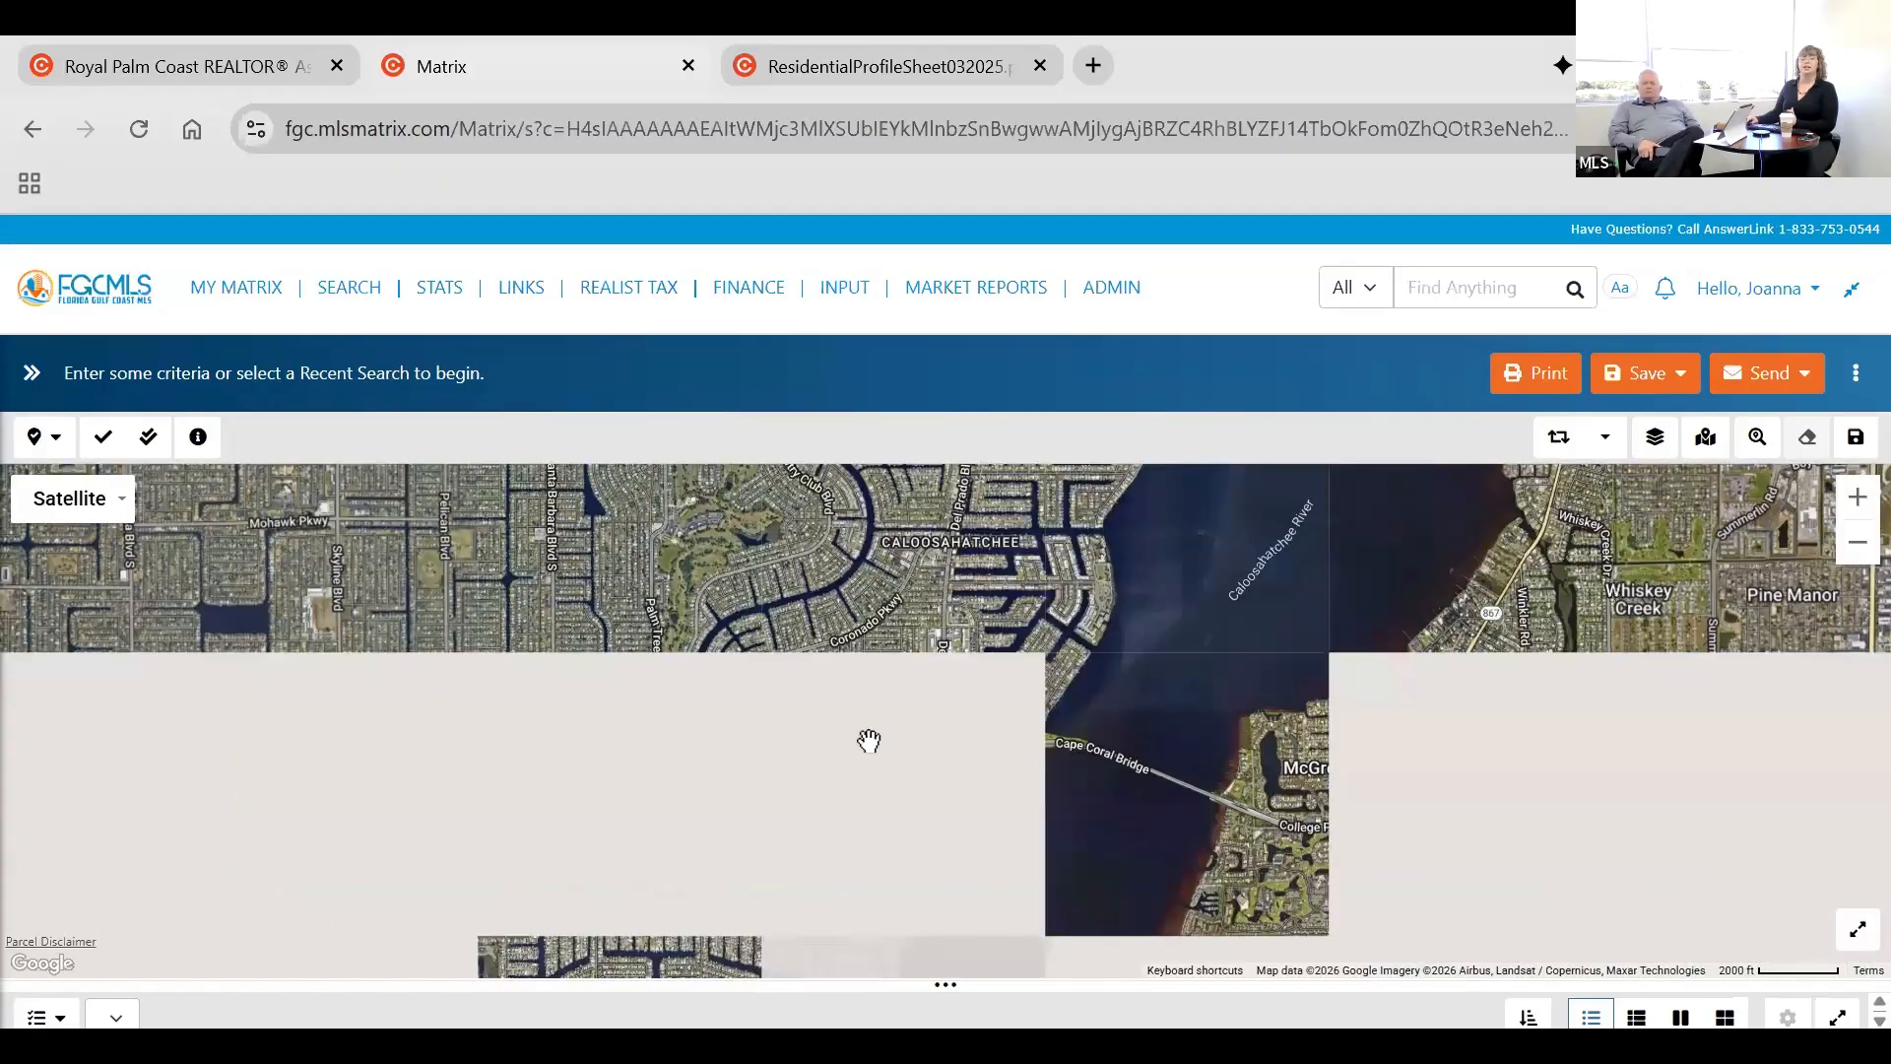
pyautogui.moveTo(855, 774); pyautogui.dragTo(849, 651)
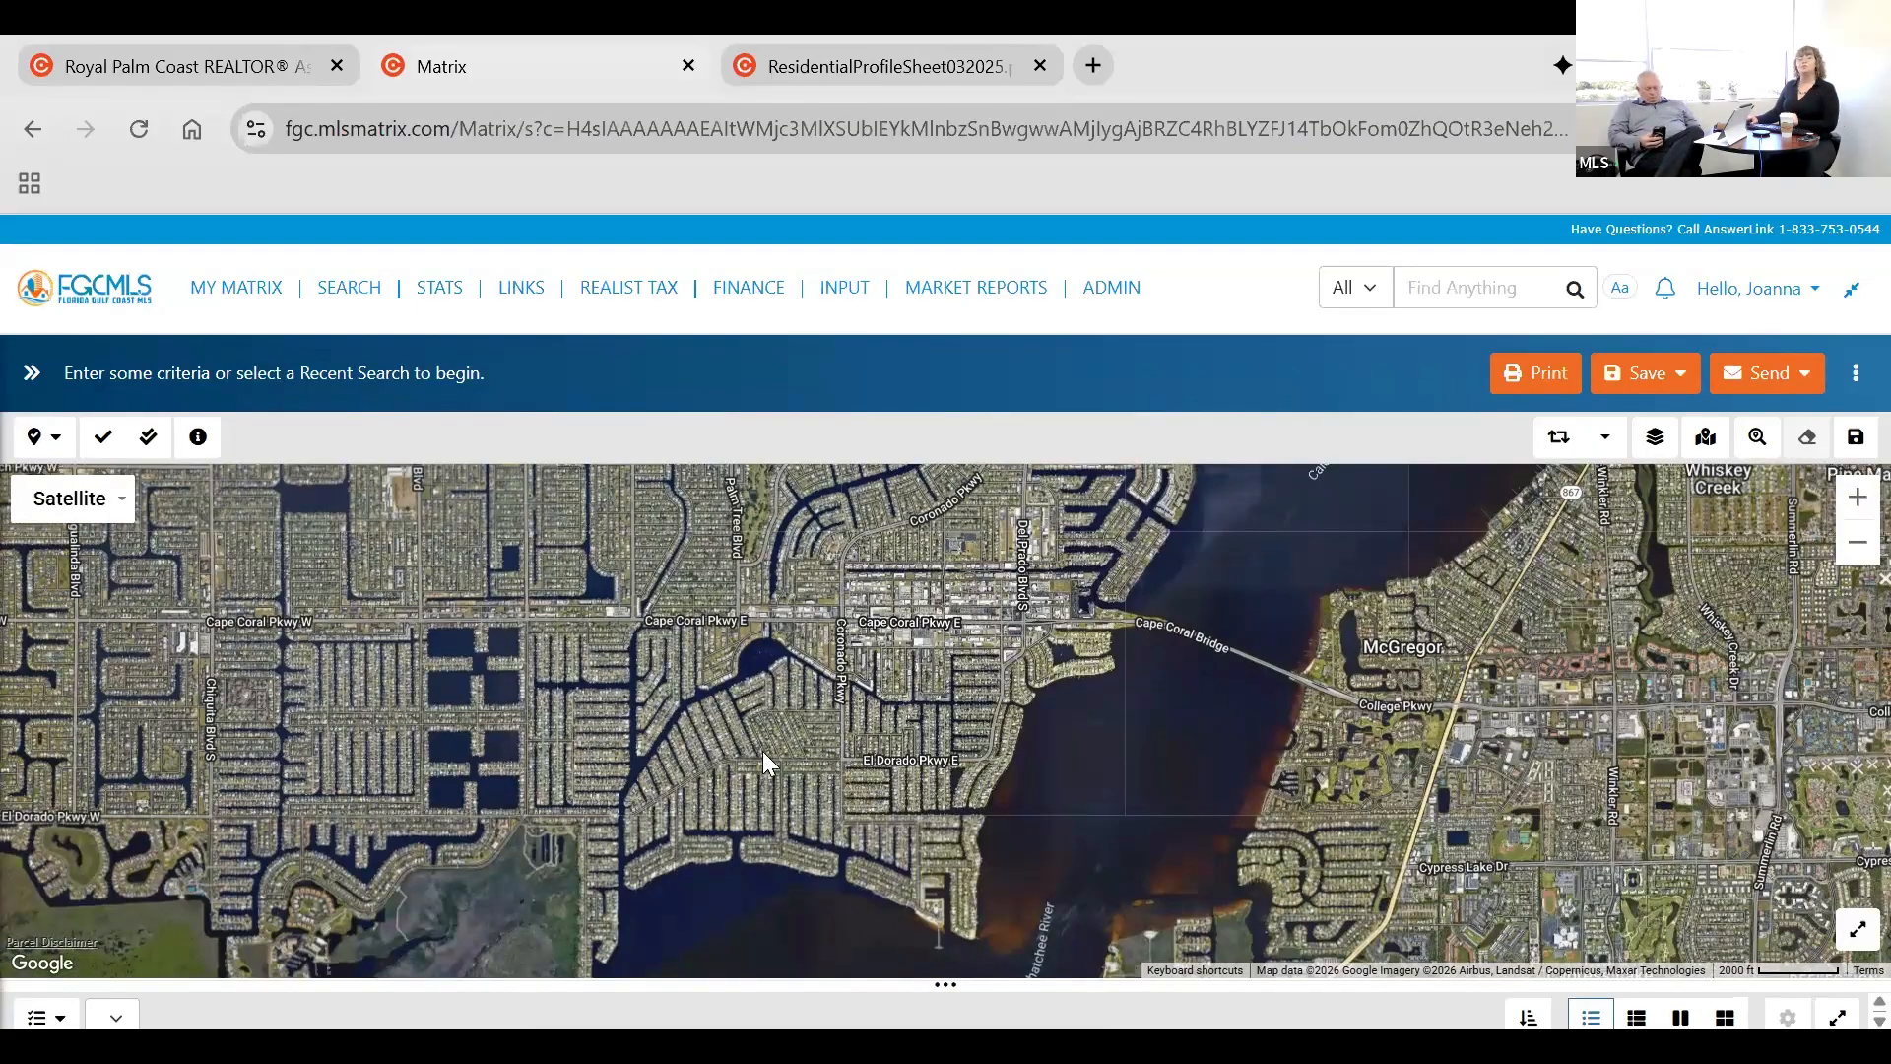
pyautogui.scroll(2, 790, 761)
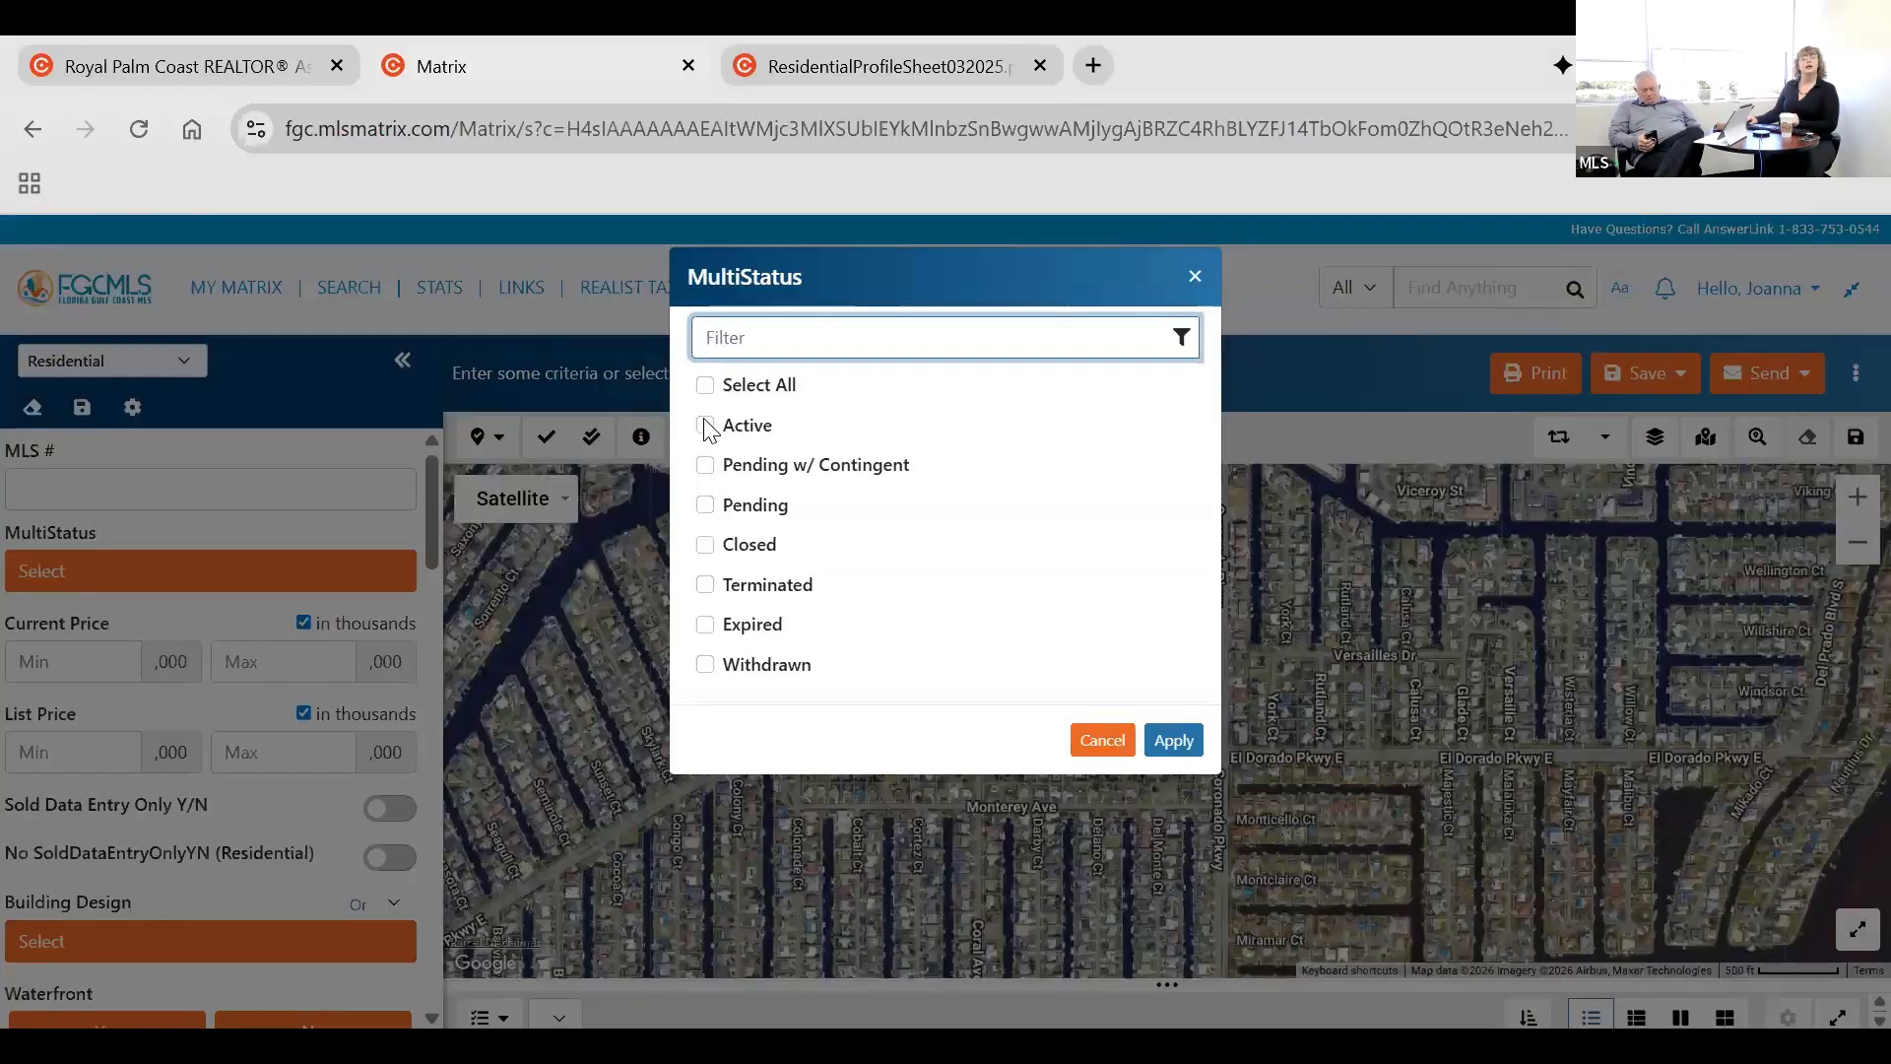
# Set MultiStatus to Active and frame the whole canal neighborhood down to Redfish Cove on the map.
pyautogui.click(704, 425)
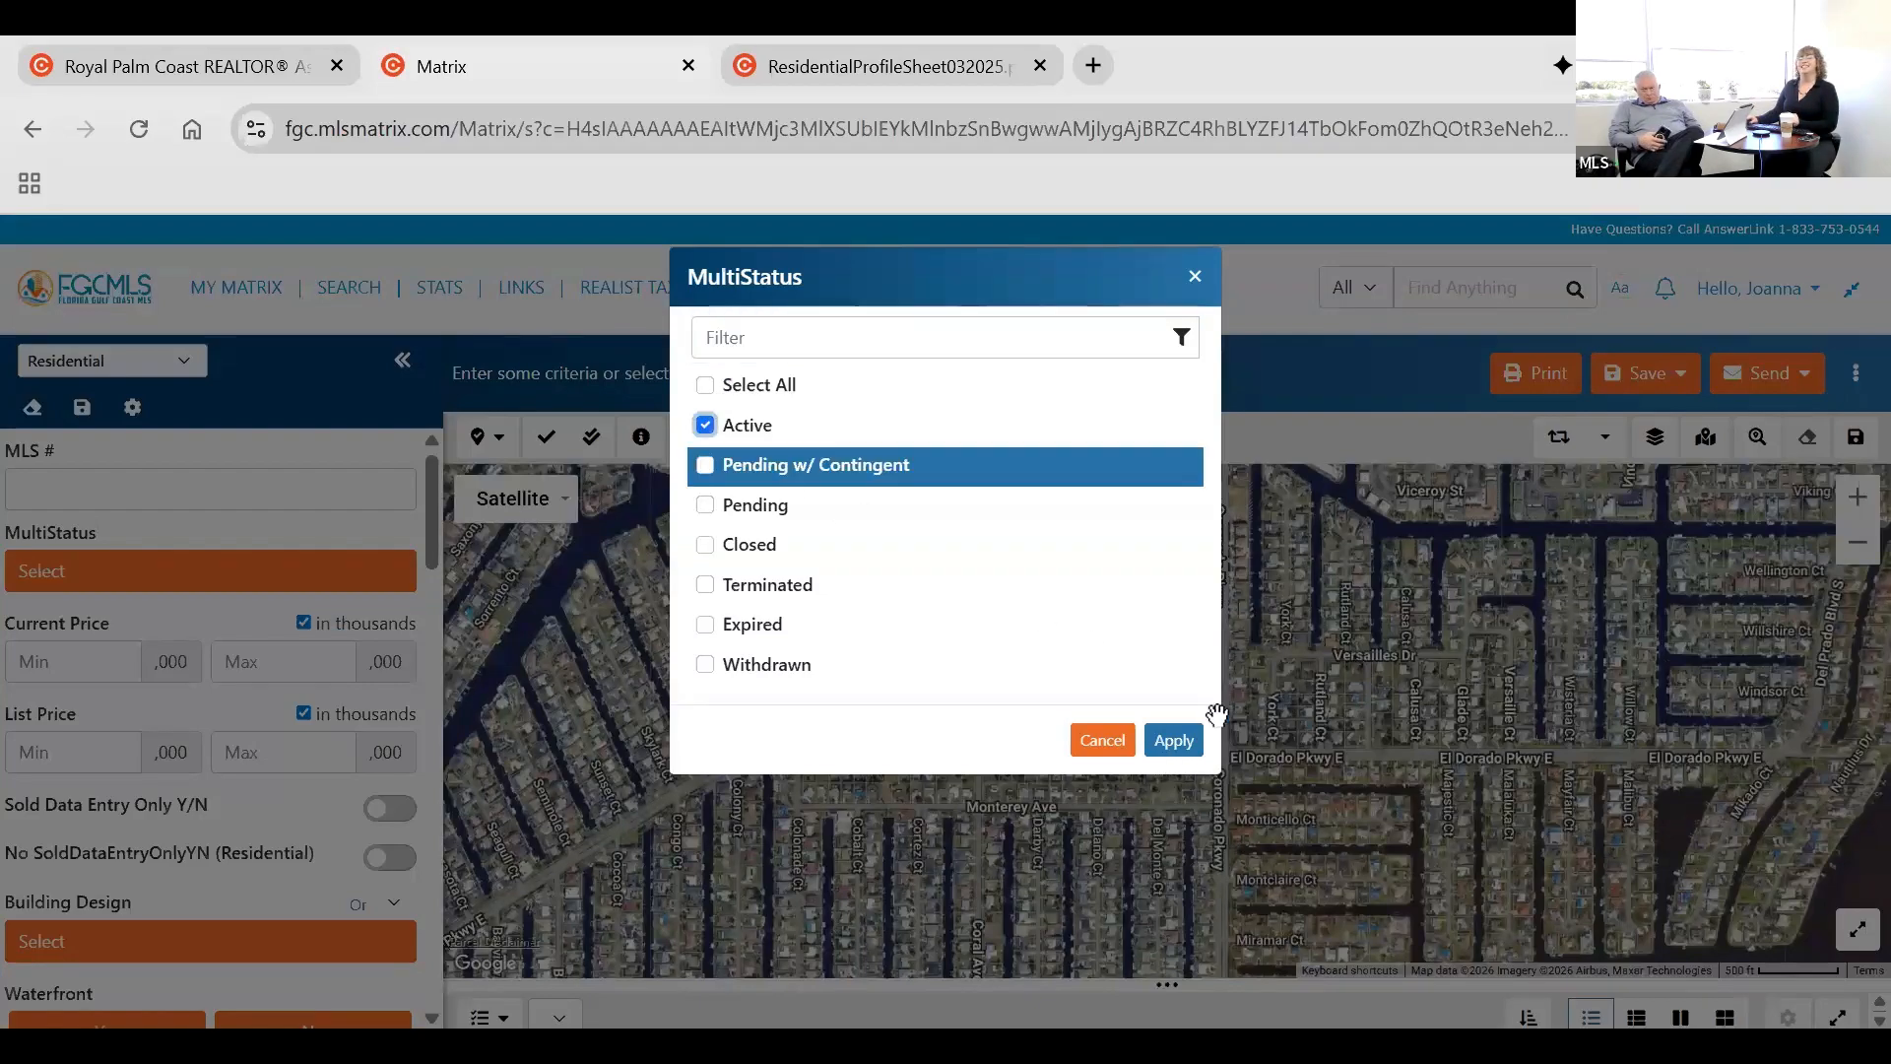
pyautogui.click(1173, 739)
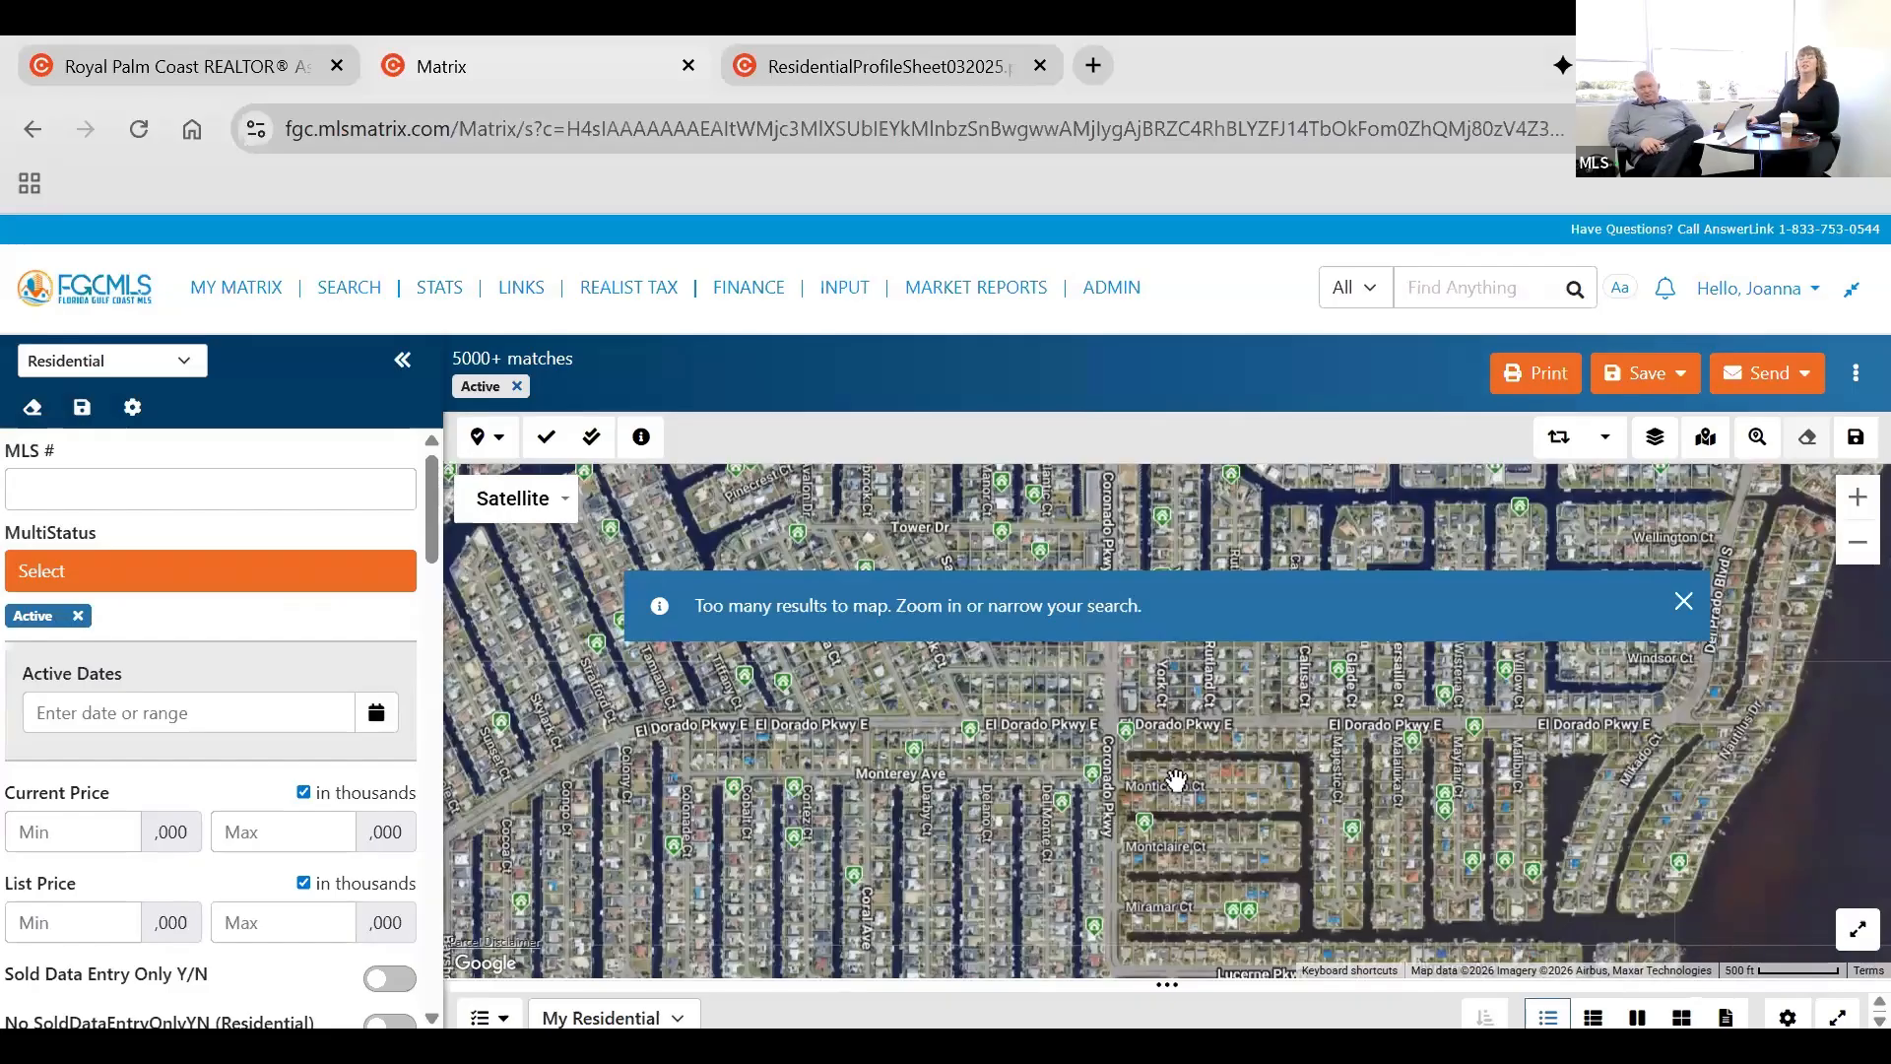
pyautogui.moveTo(1231, 682); pyautogui.dragTo(1093, 606)
pyautogui.scroll(-1, 1204, 853)
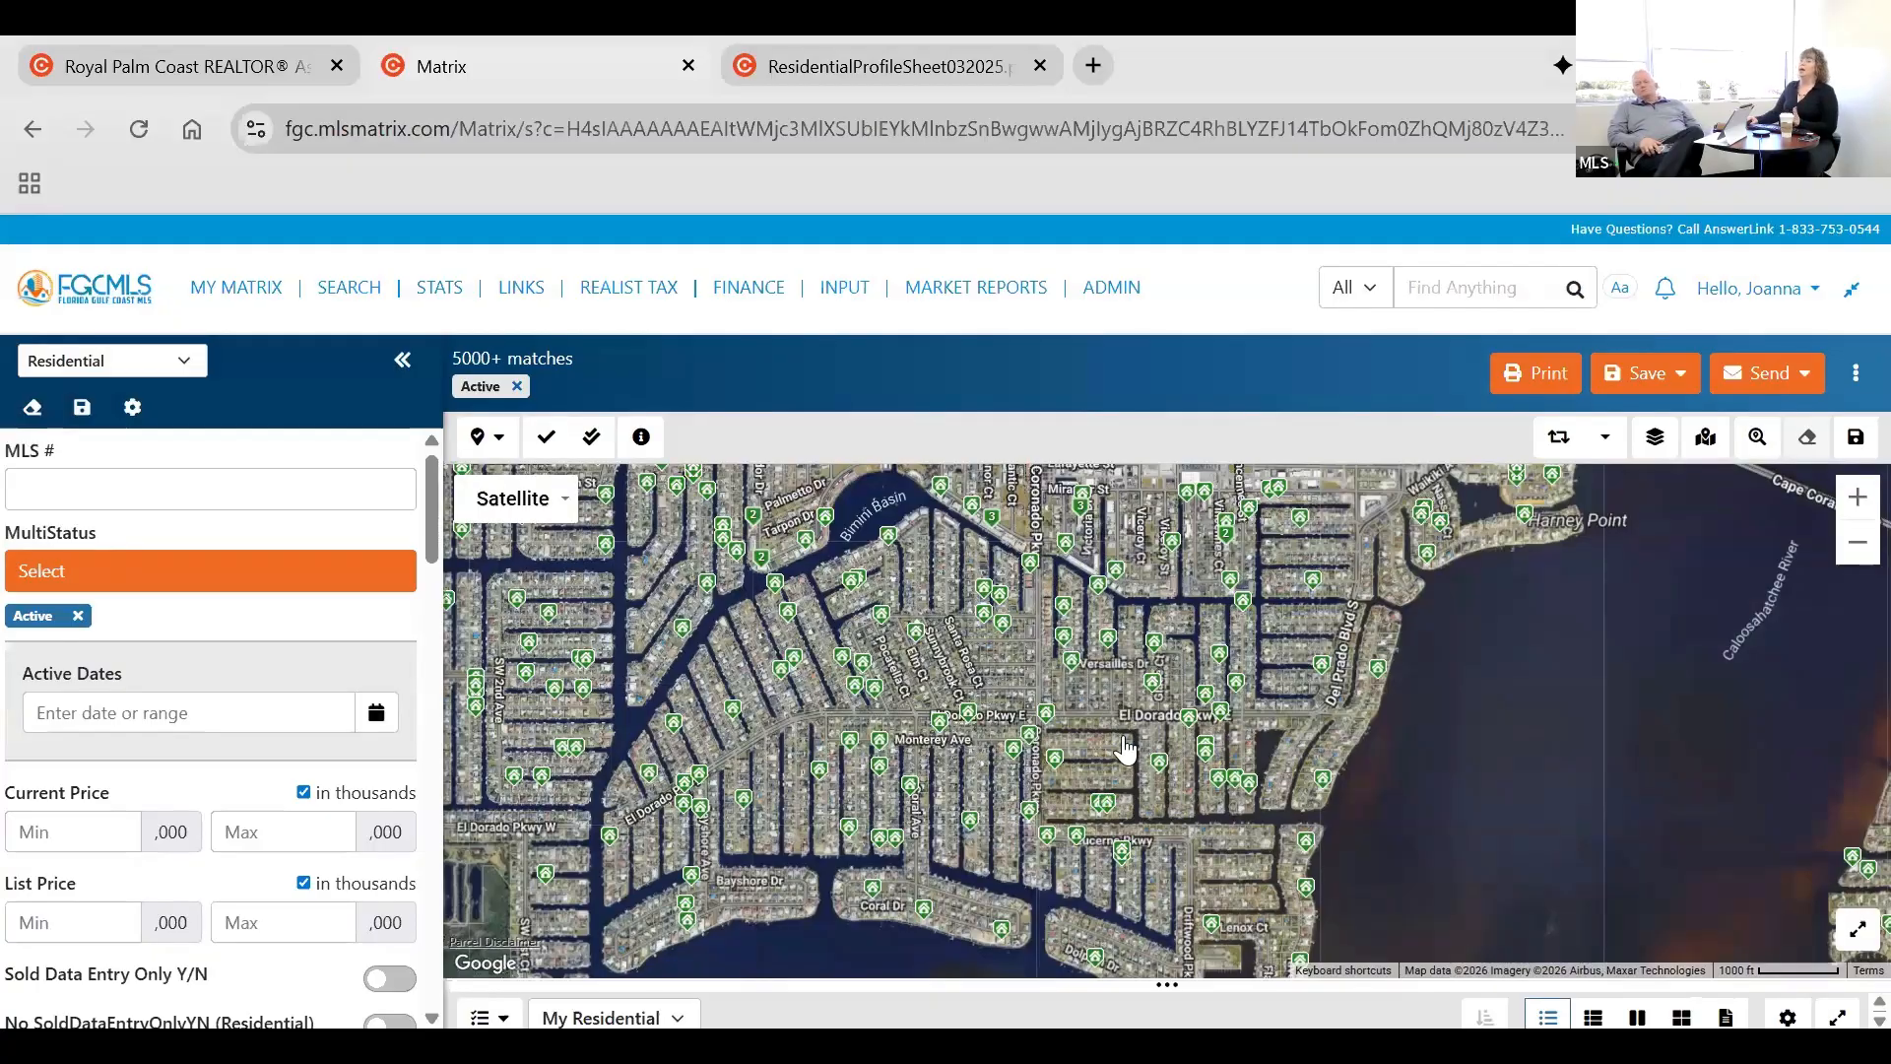
pyautogui.moveTo(1204, 837); pyautogui.dragTo(1286, 760)
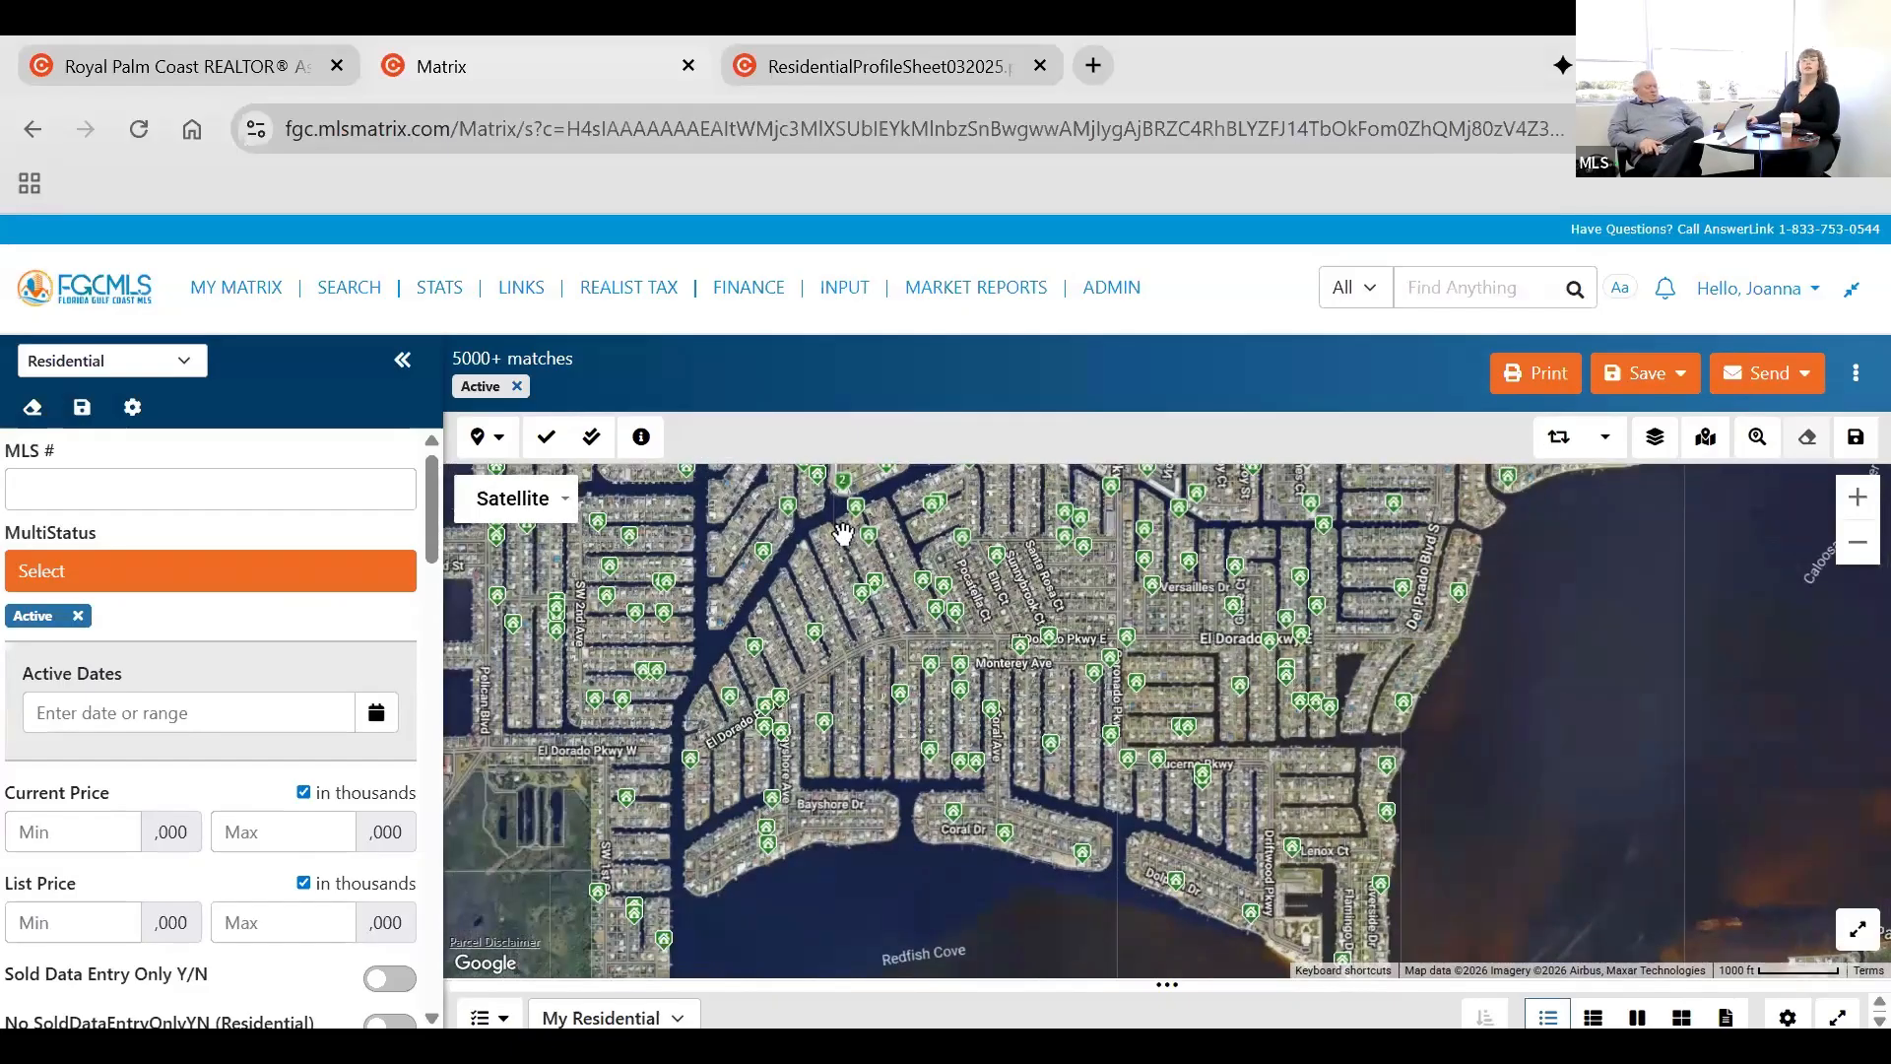
# Look over the map's additional drawing options and turn on Sync Results.
pyautogui.click(1607, 440)
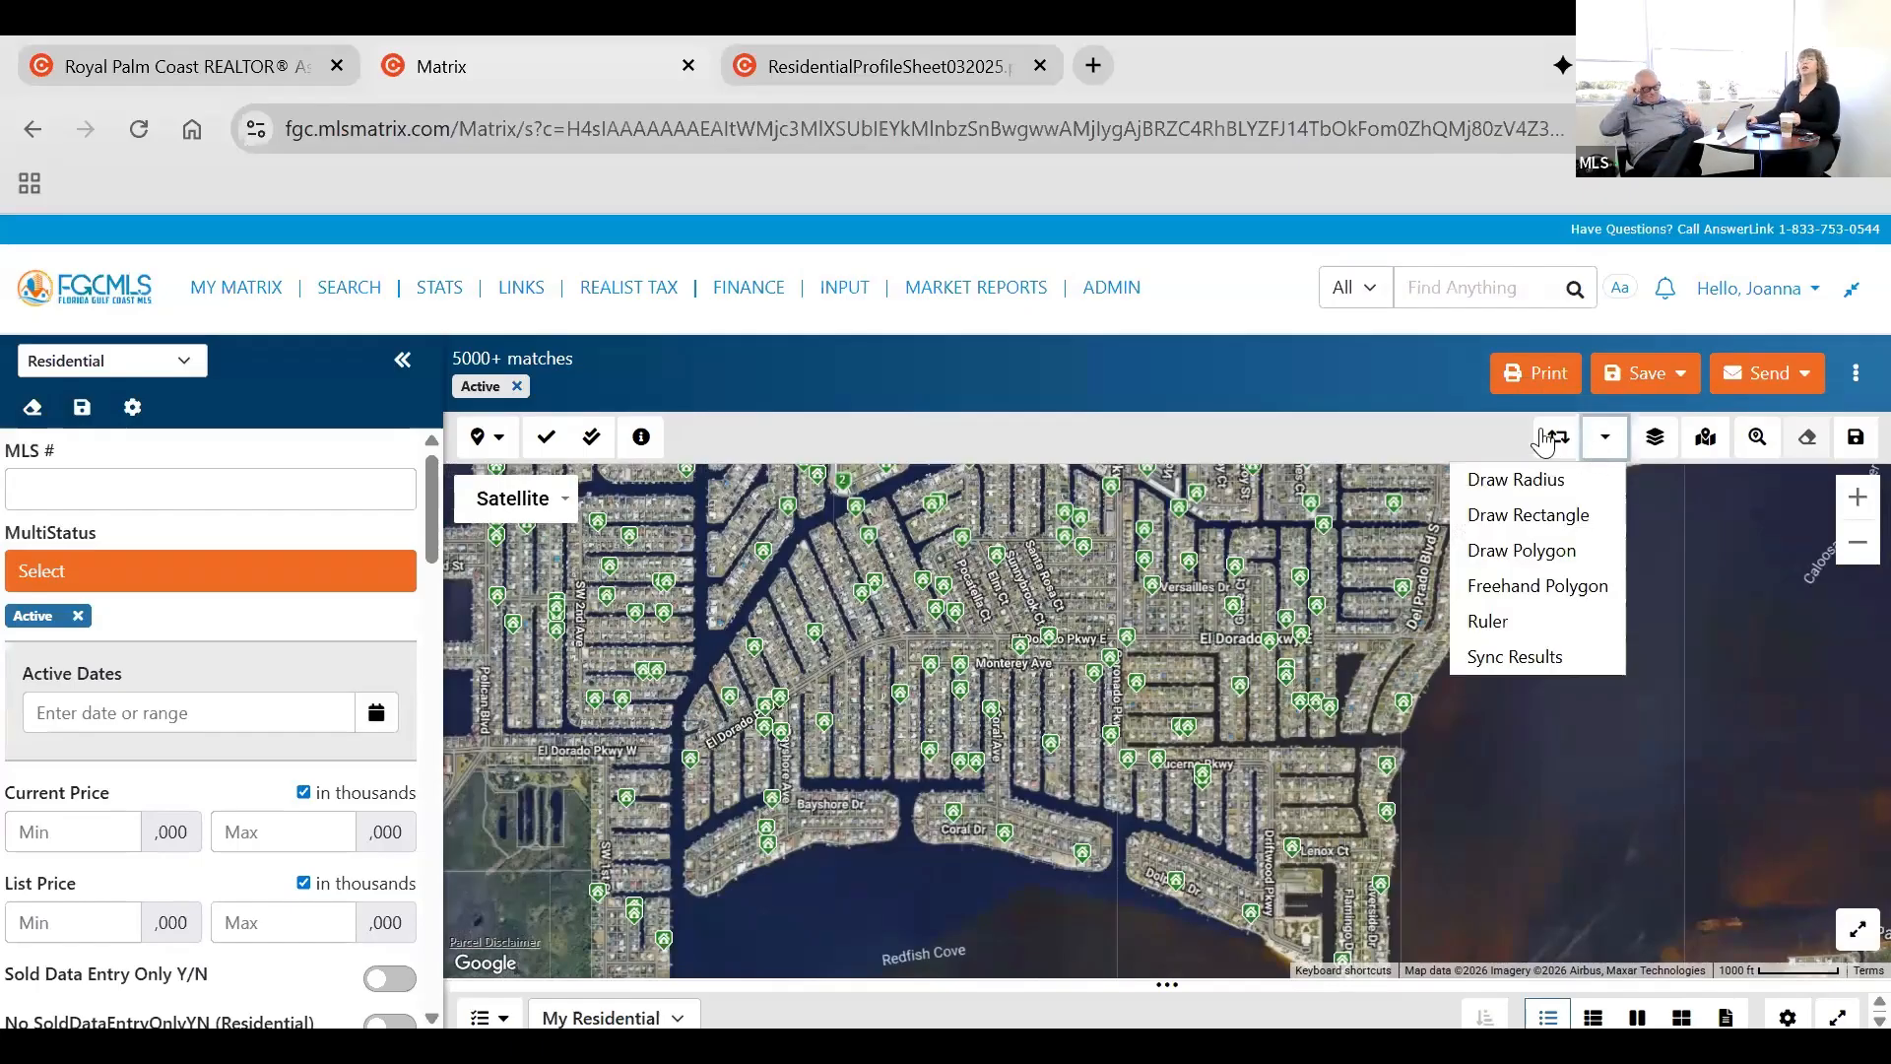
pyautogui.click(1608, 440)
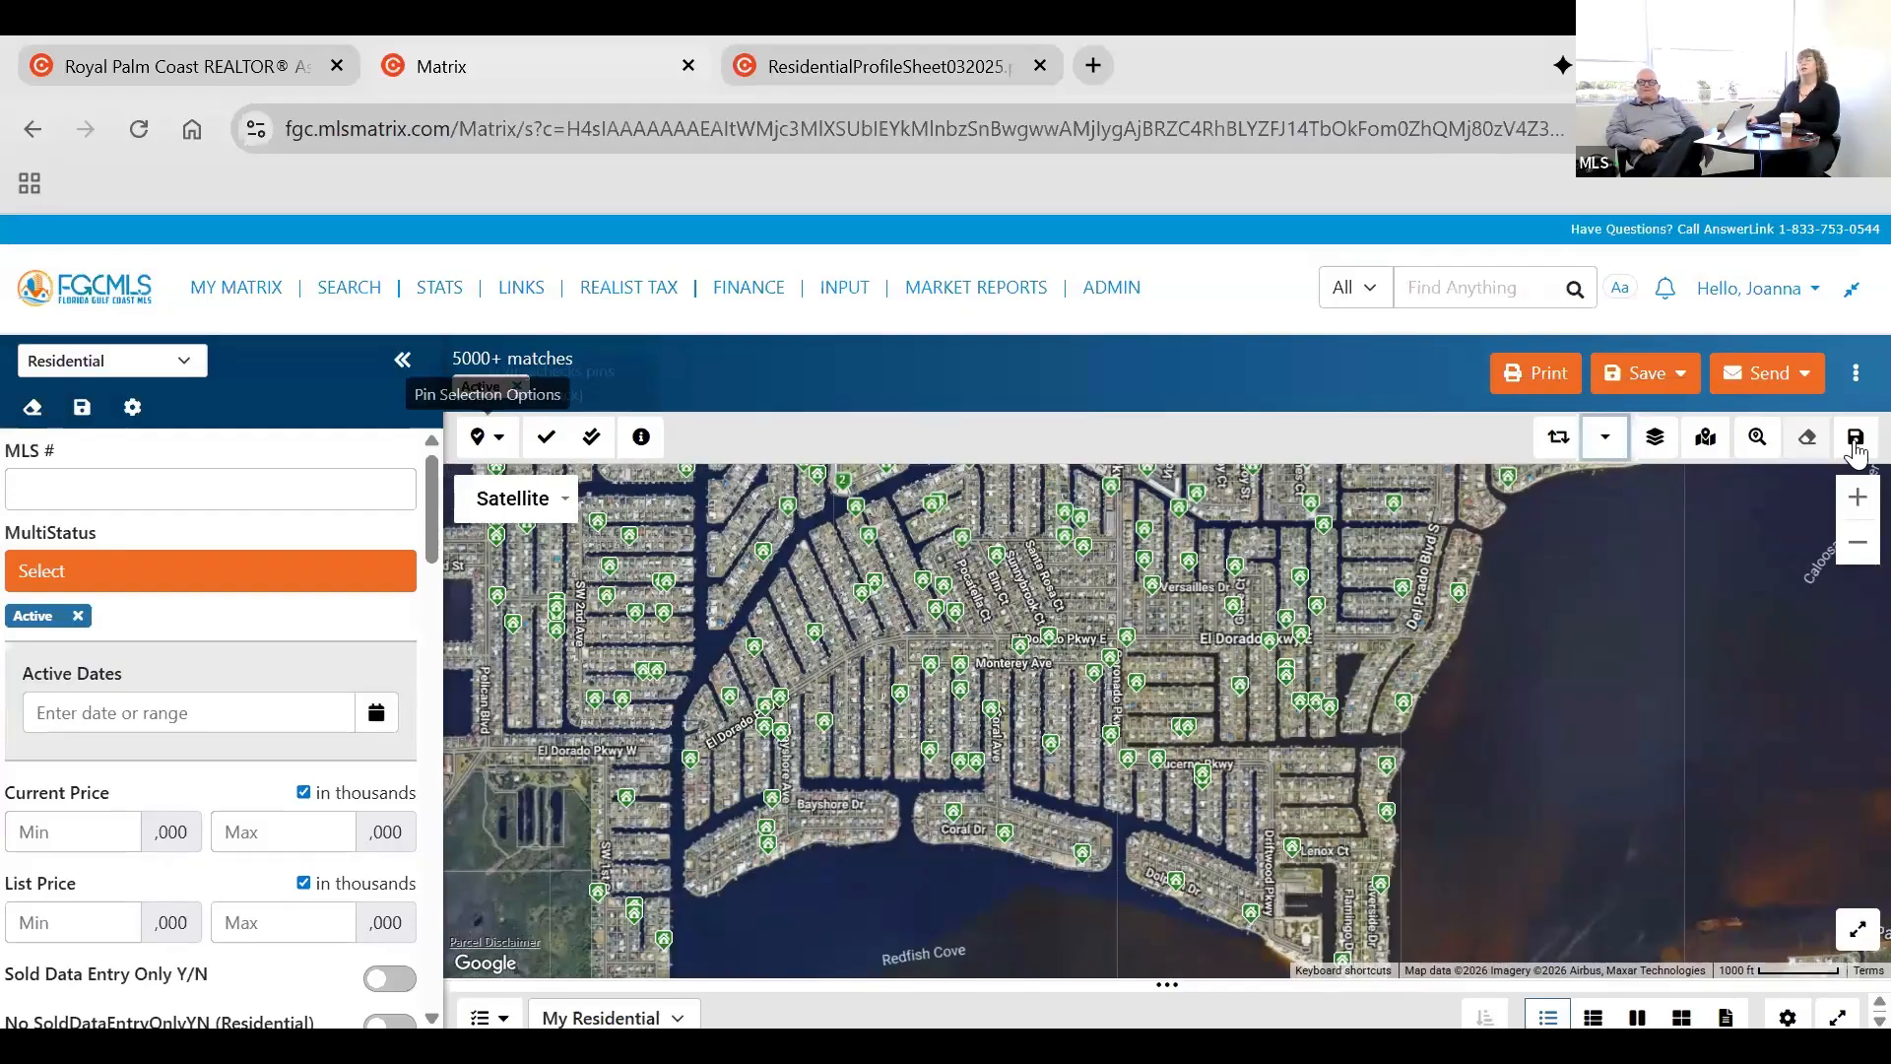
pyautogui.click(1605, 443)
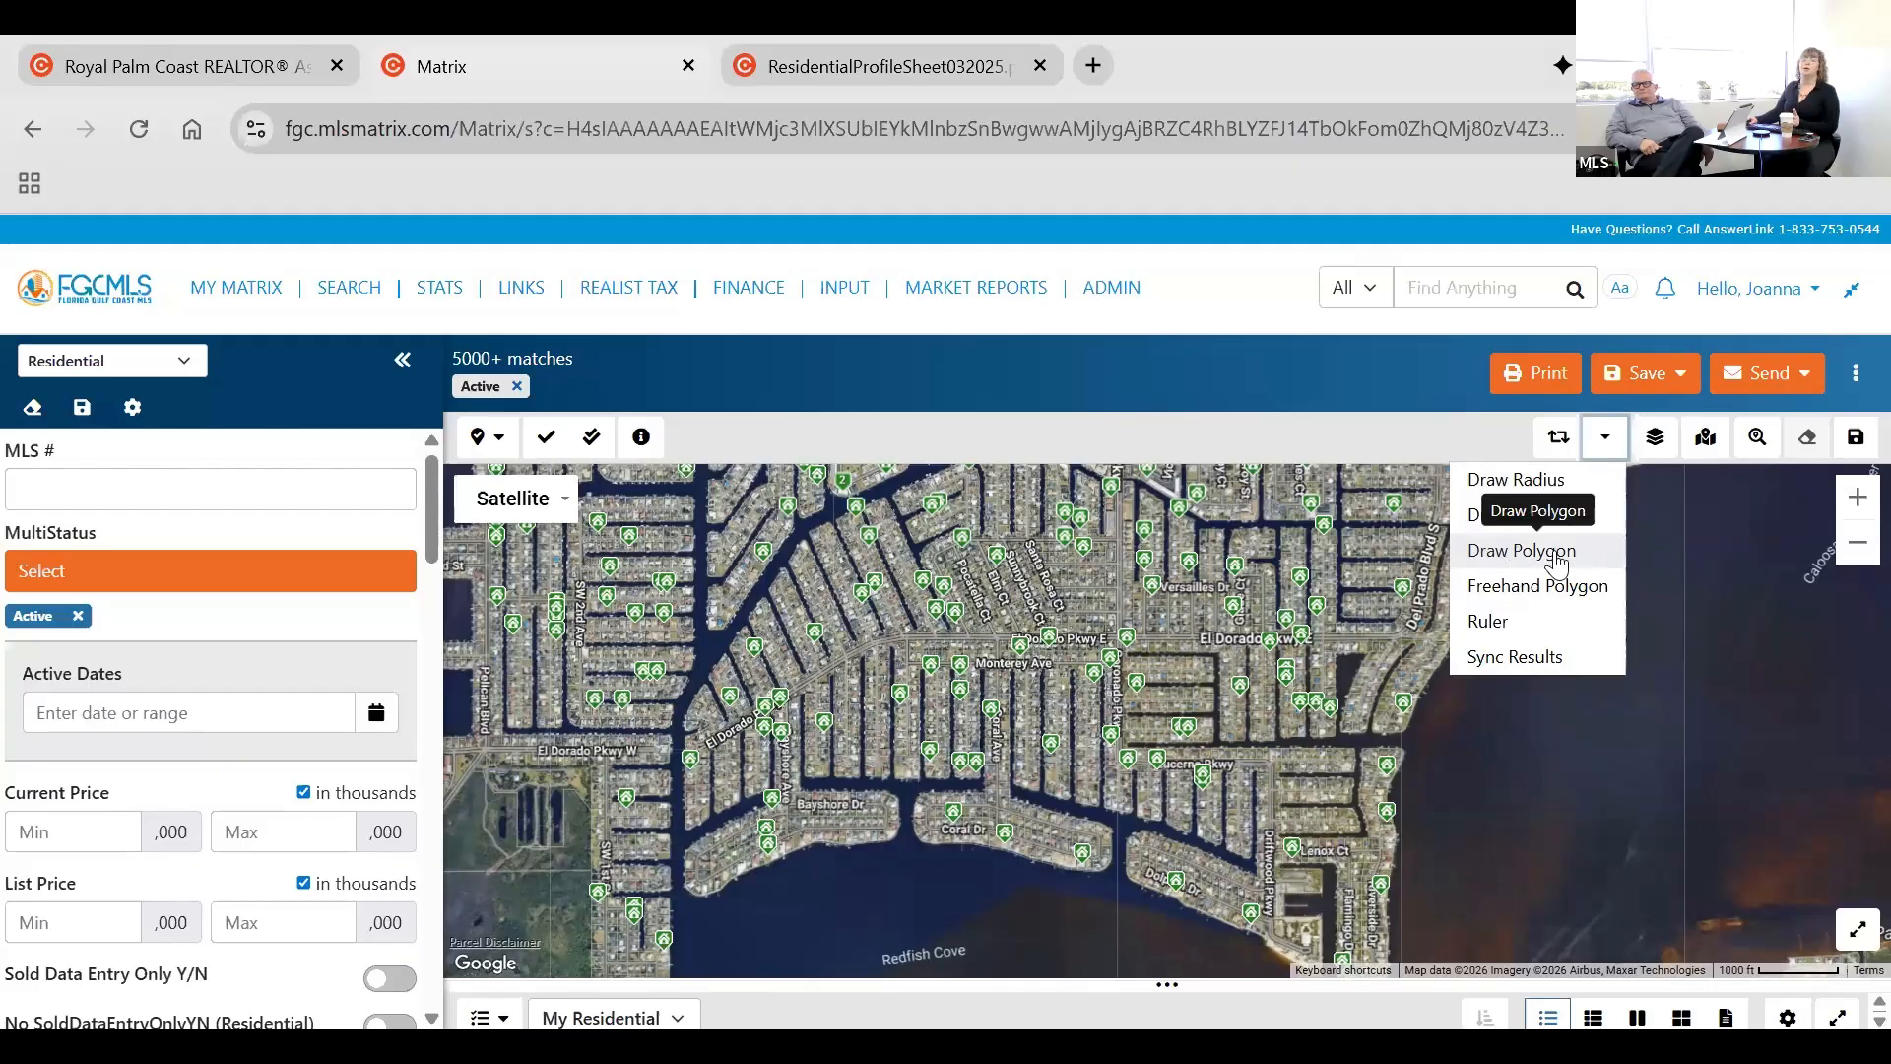
pyautogui.click(1543, 656)
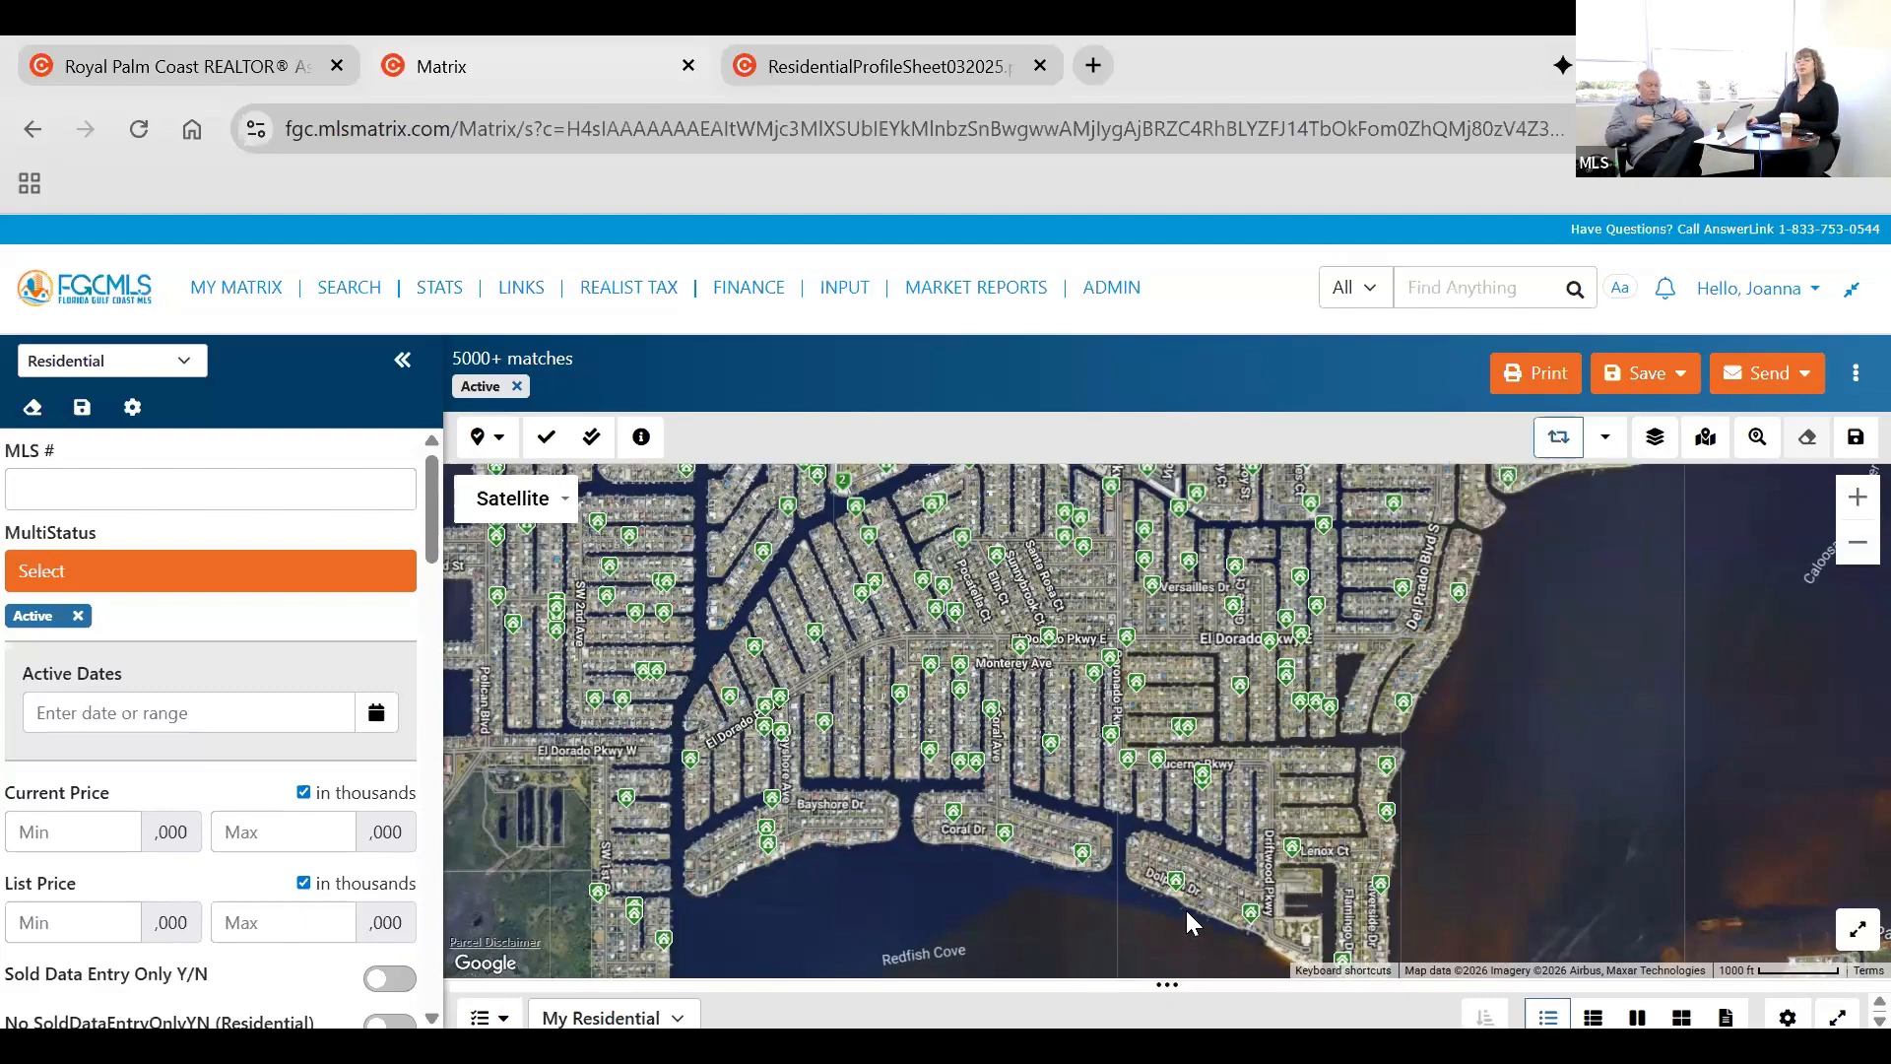
# Resize the split between the map and the result list to compare the mapped listings with the synced results.
pyautogui.moveTo(1174, 737); pyautogui.dragTo(1174, 736)
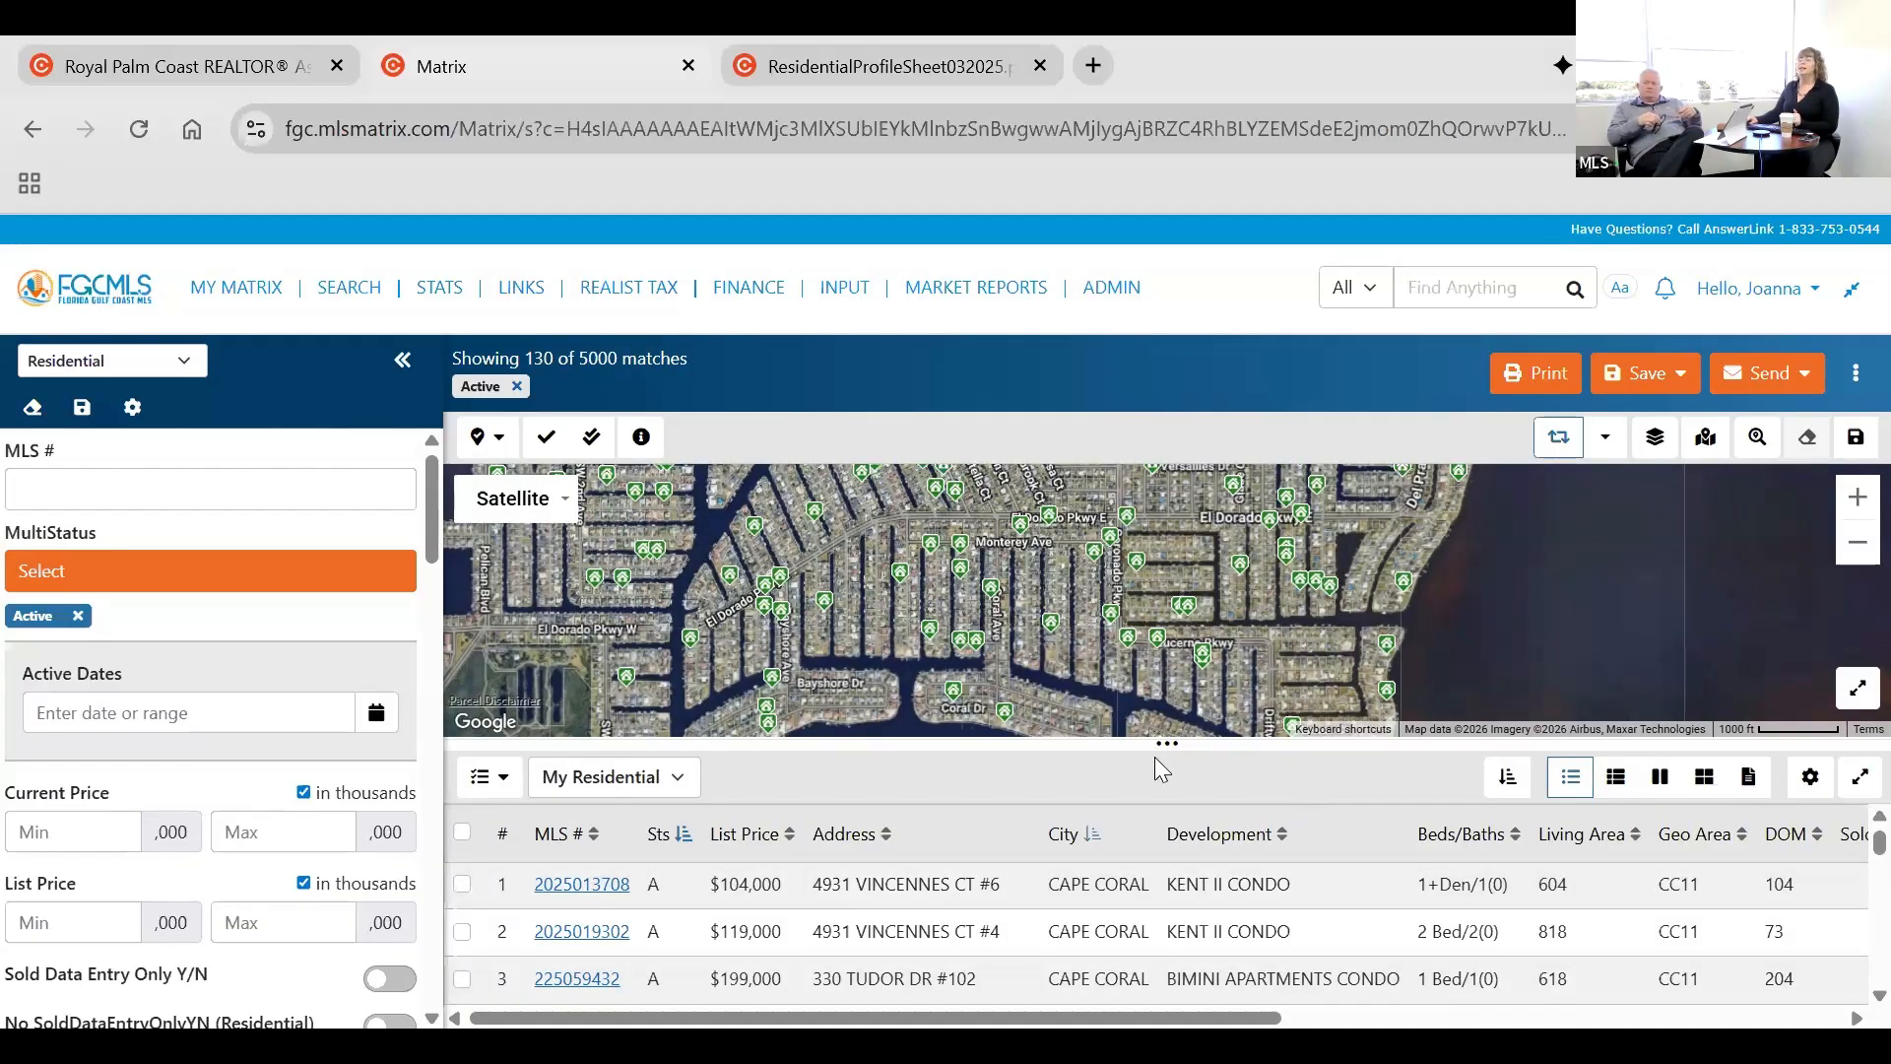
pyautogui.moveTo(1168, 740); pyautogui.dragTo(1169, 894)
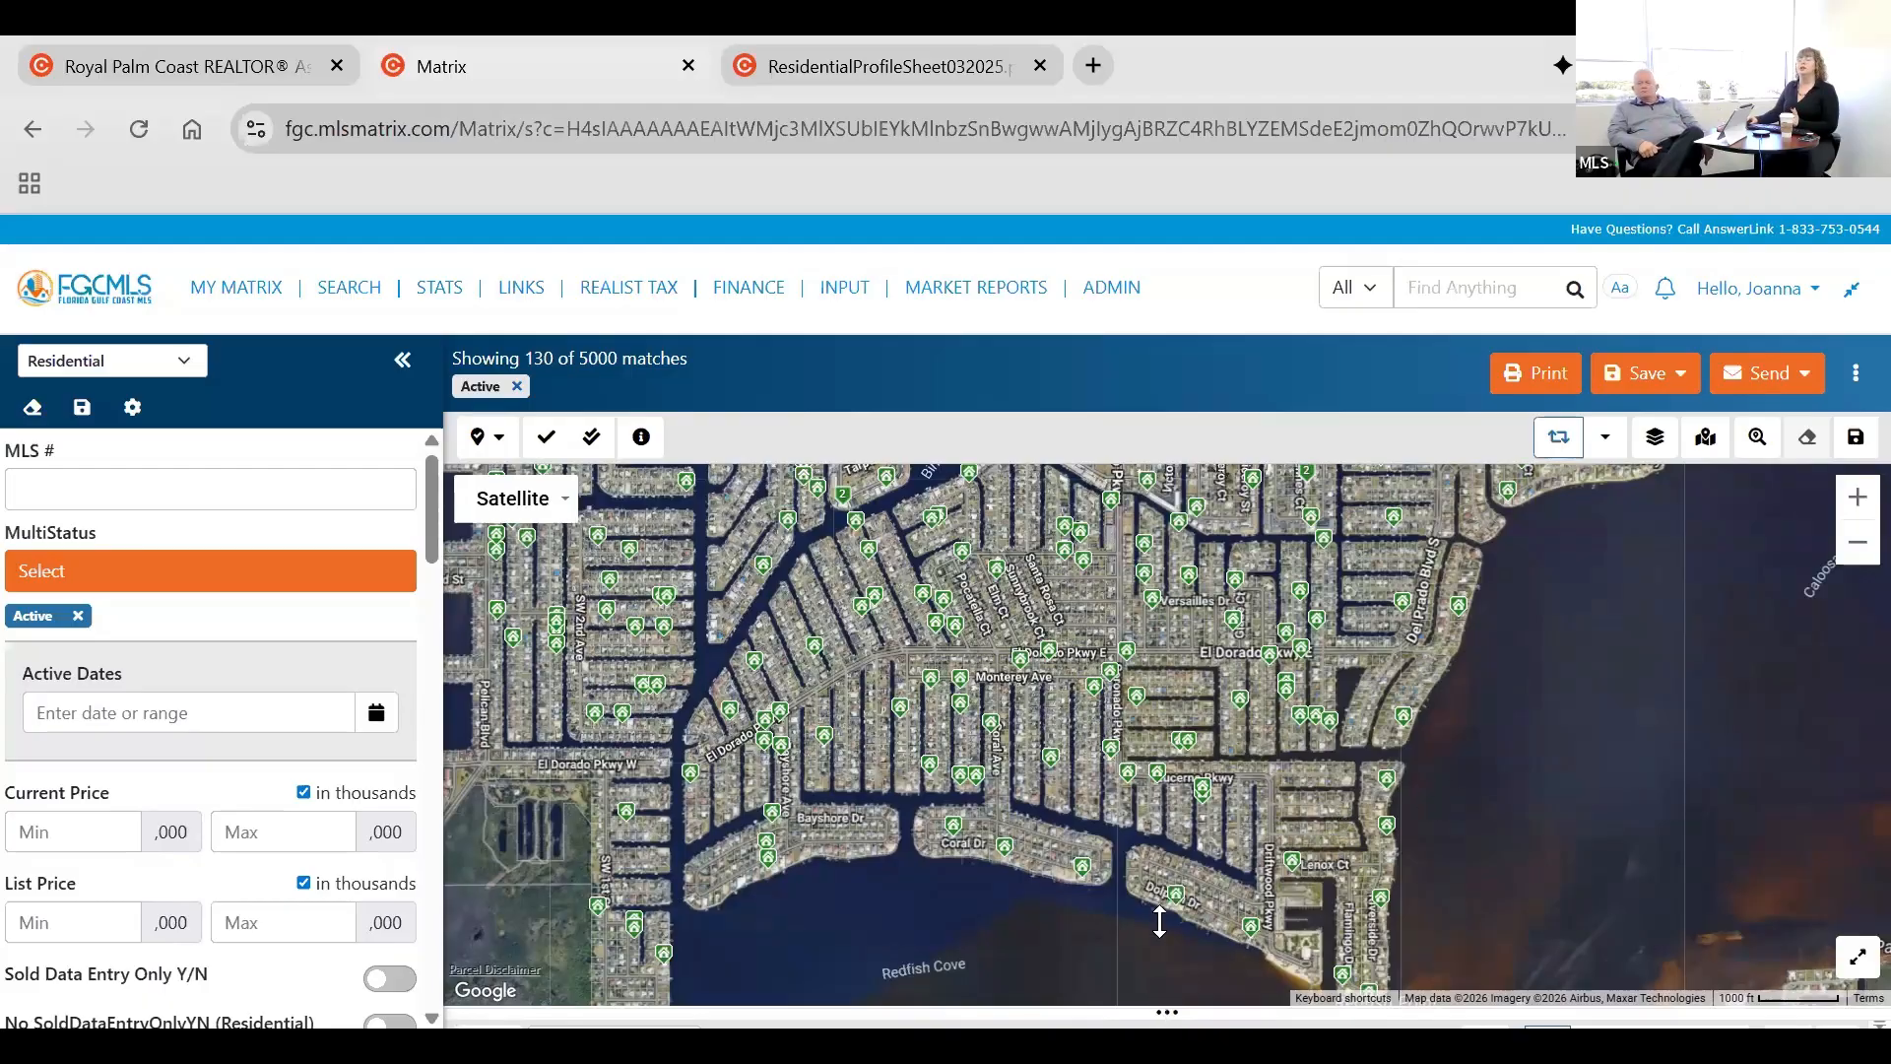
pyautogui.moveTo(1181, 759); pyautogui.dragTo(1180, 764)
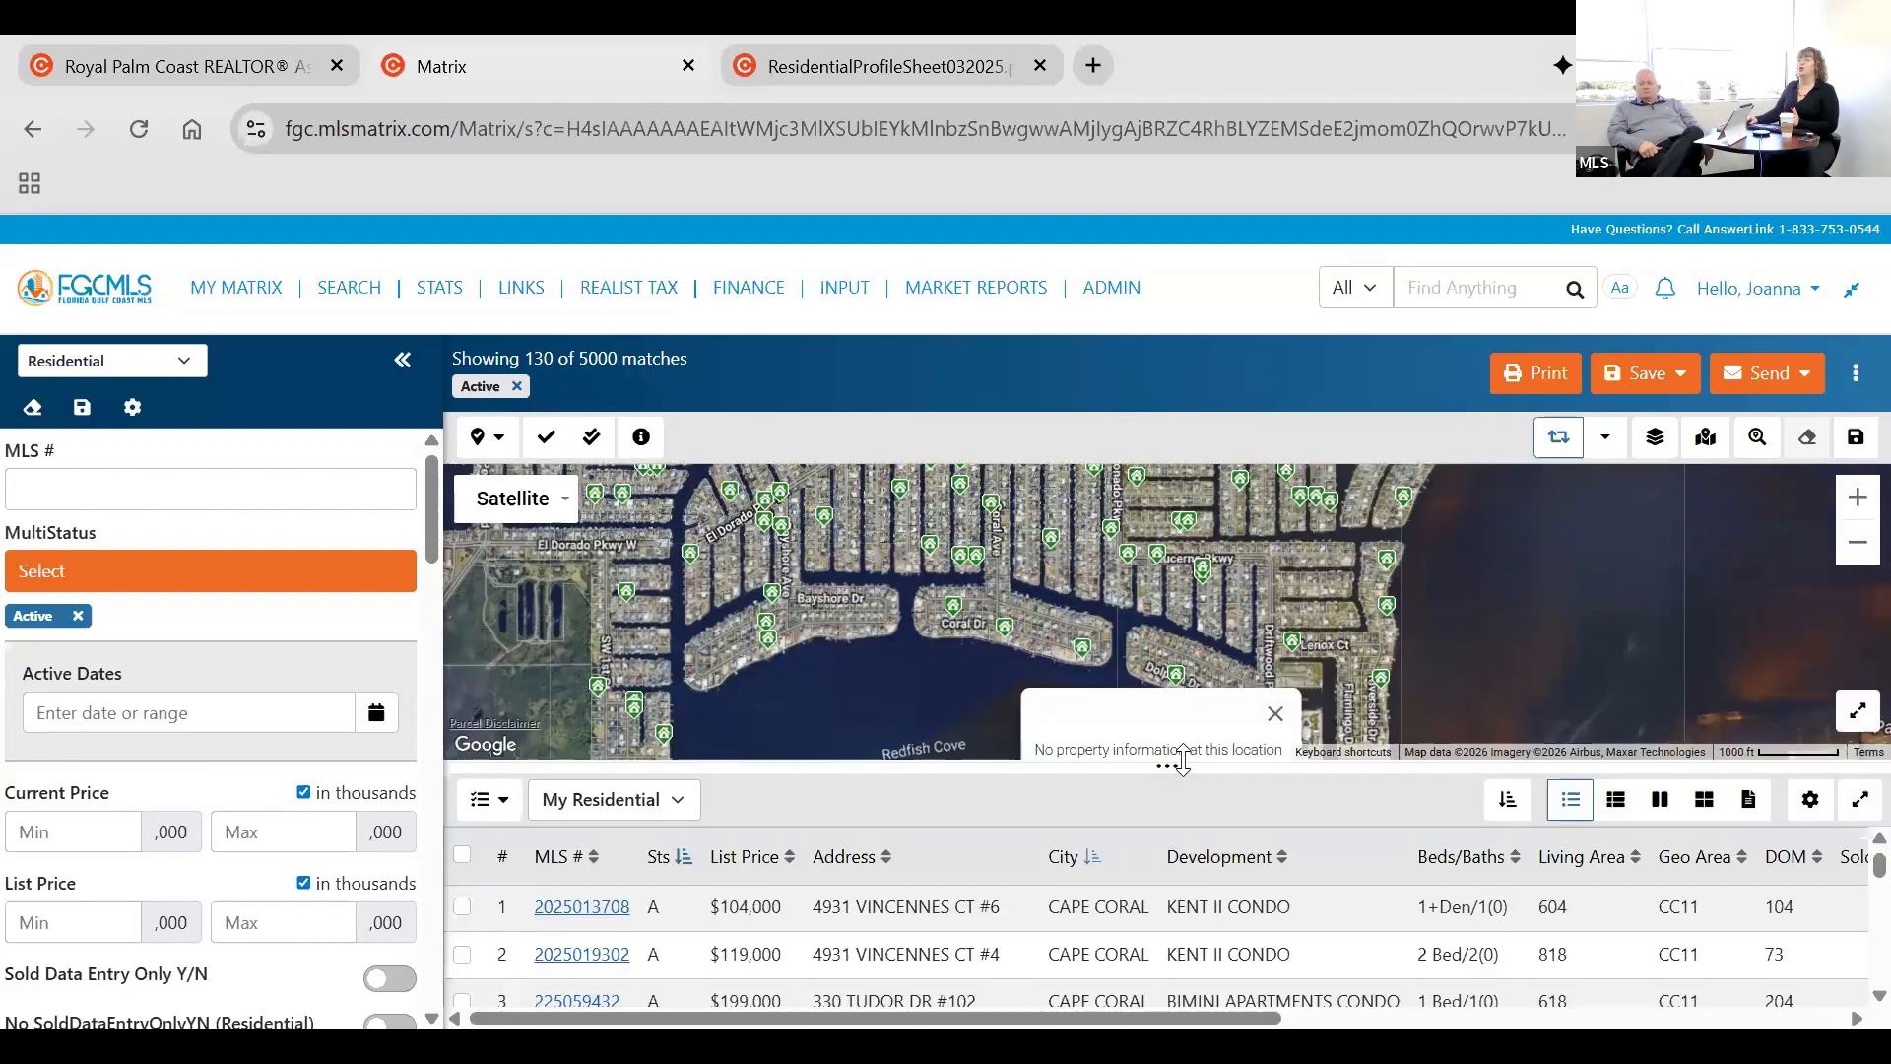
pyautogui.moveTo(1189, 873); pyautogui.dragTo(1175, 1009)
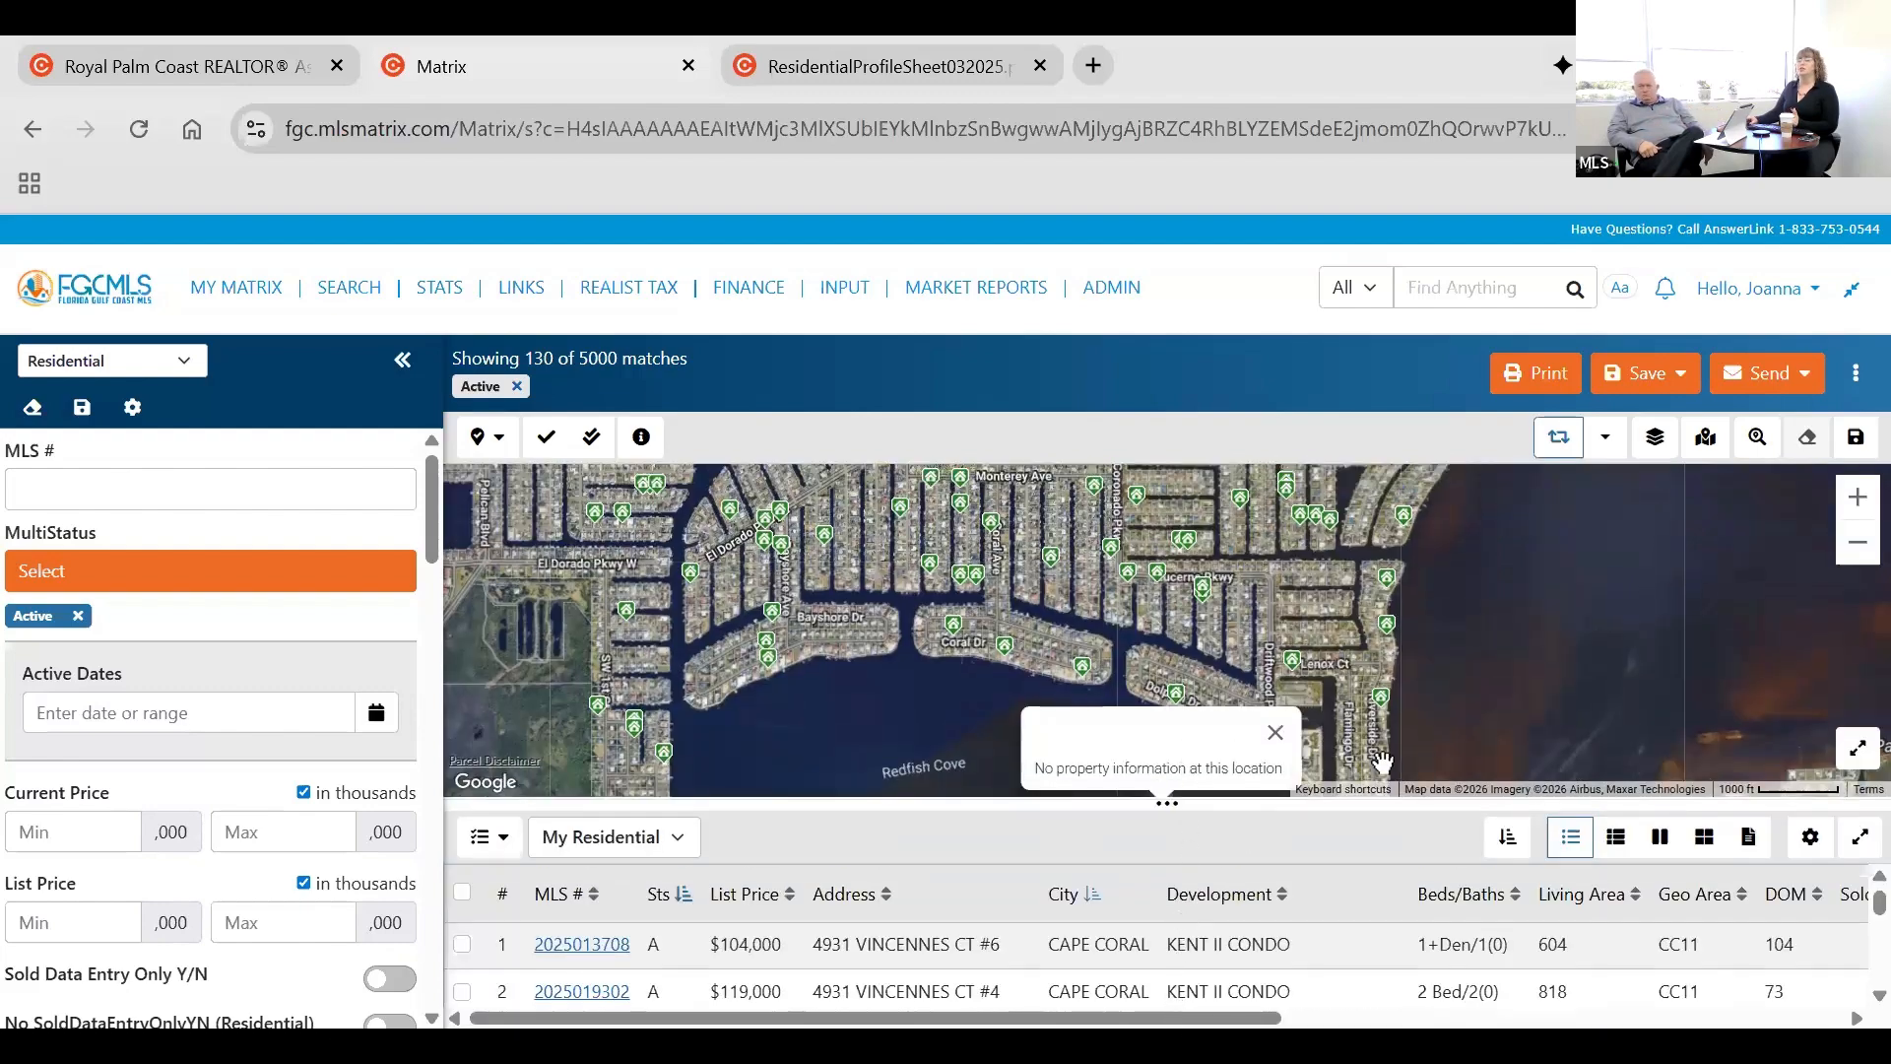
# Examine how the synced results follow the map around Dolphin Dr, Redfish Point and the wider El Dorado Pkwy neighborhood.
pyautogui.scroll(1, 1324, 783)
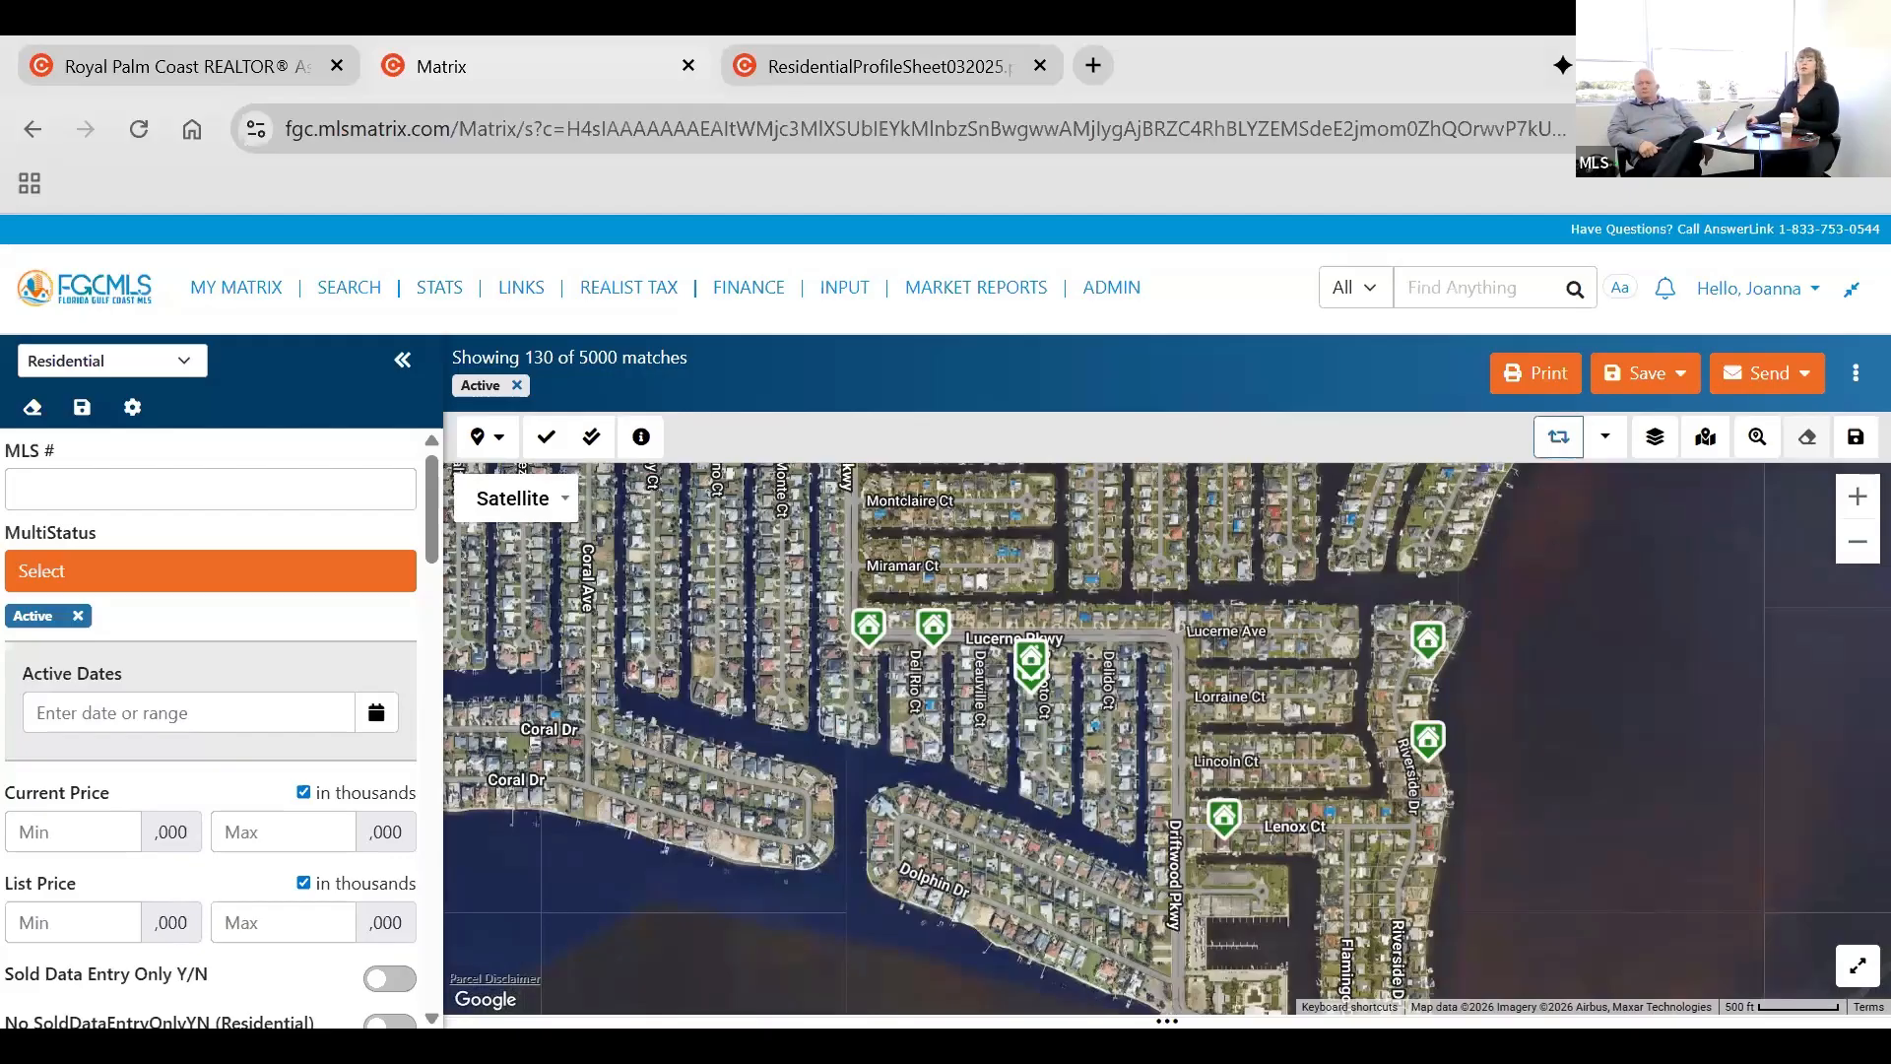
pyautogui.moveTo(1190, 1021); pyautogui.dragTo(1187, 896)
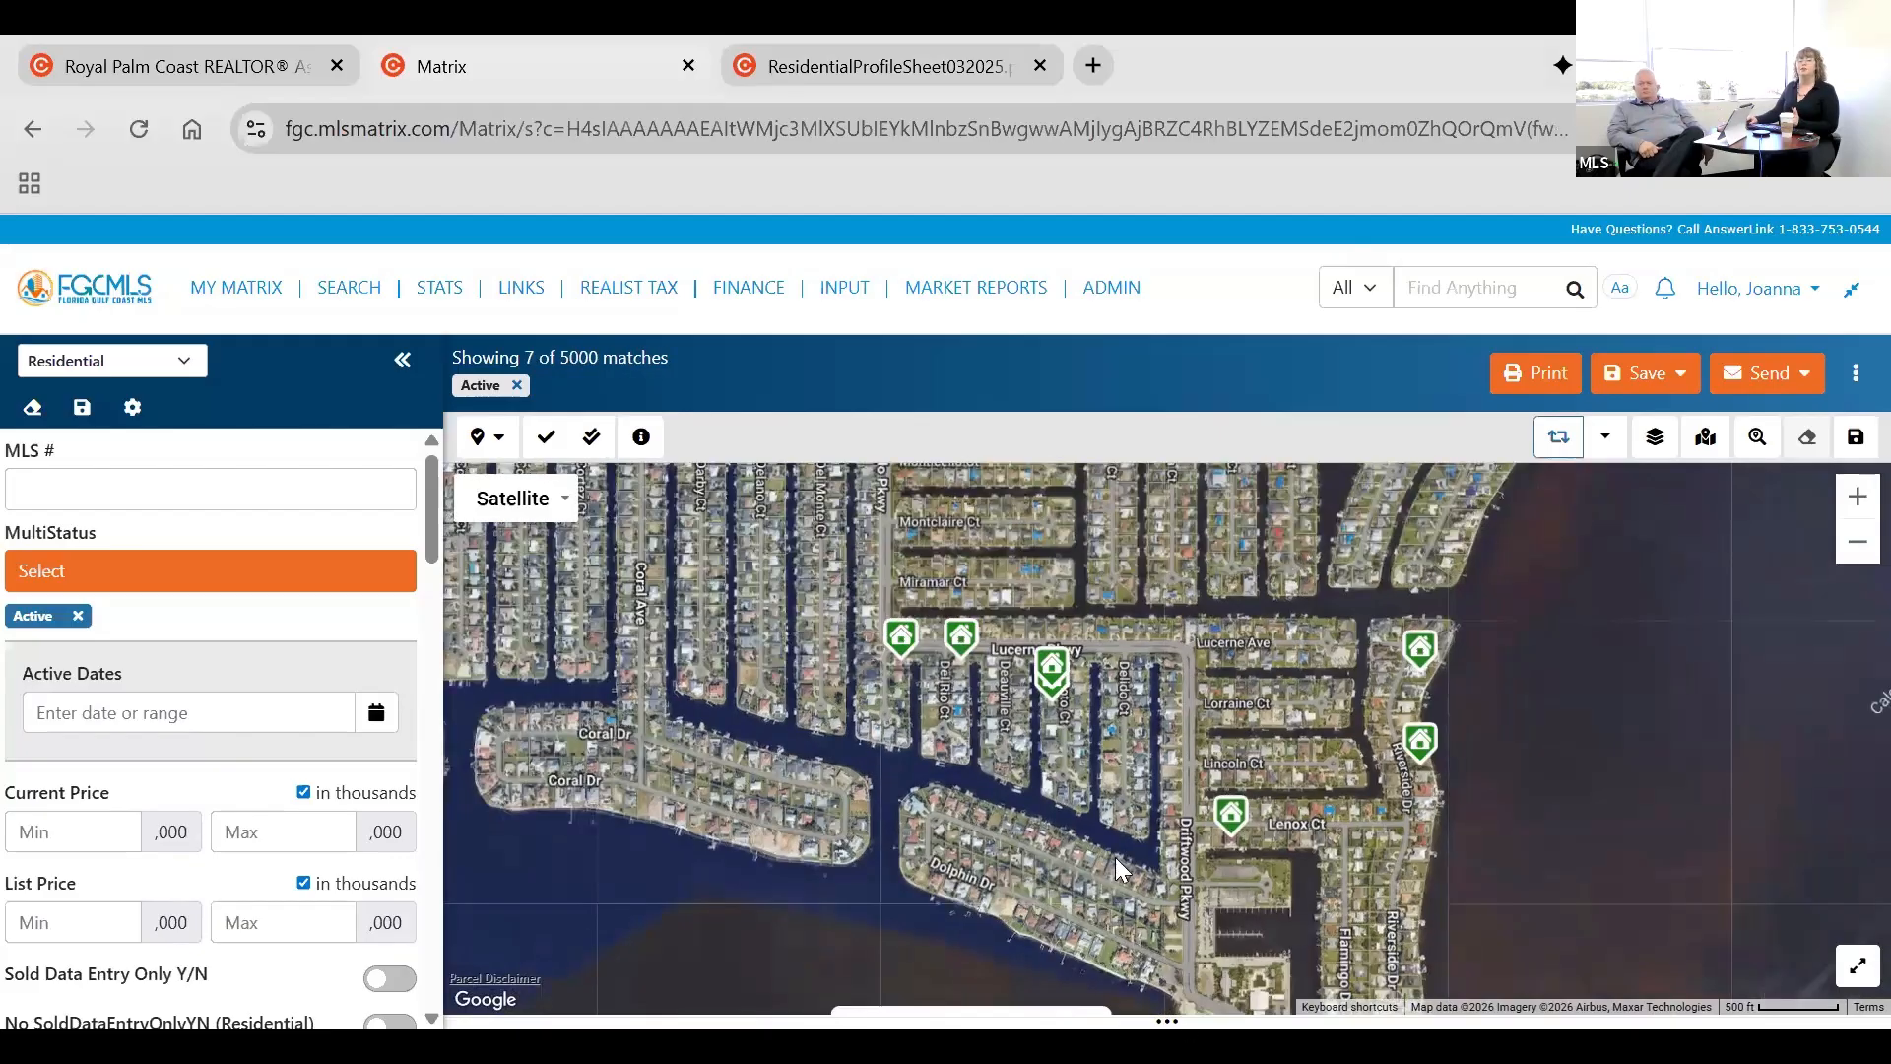
pyautogui.moveTo(1167, 1022); pyautogui.dragTo(1205, 945)
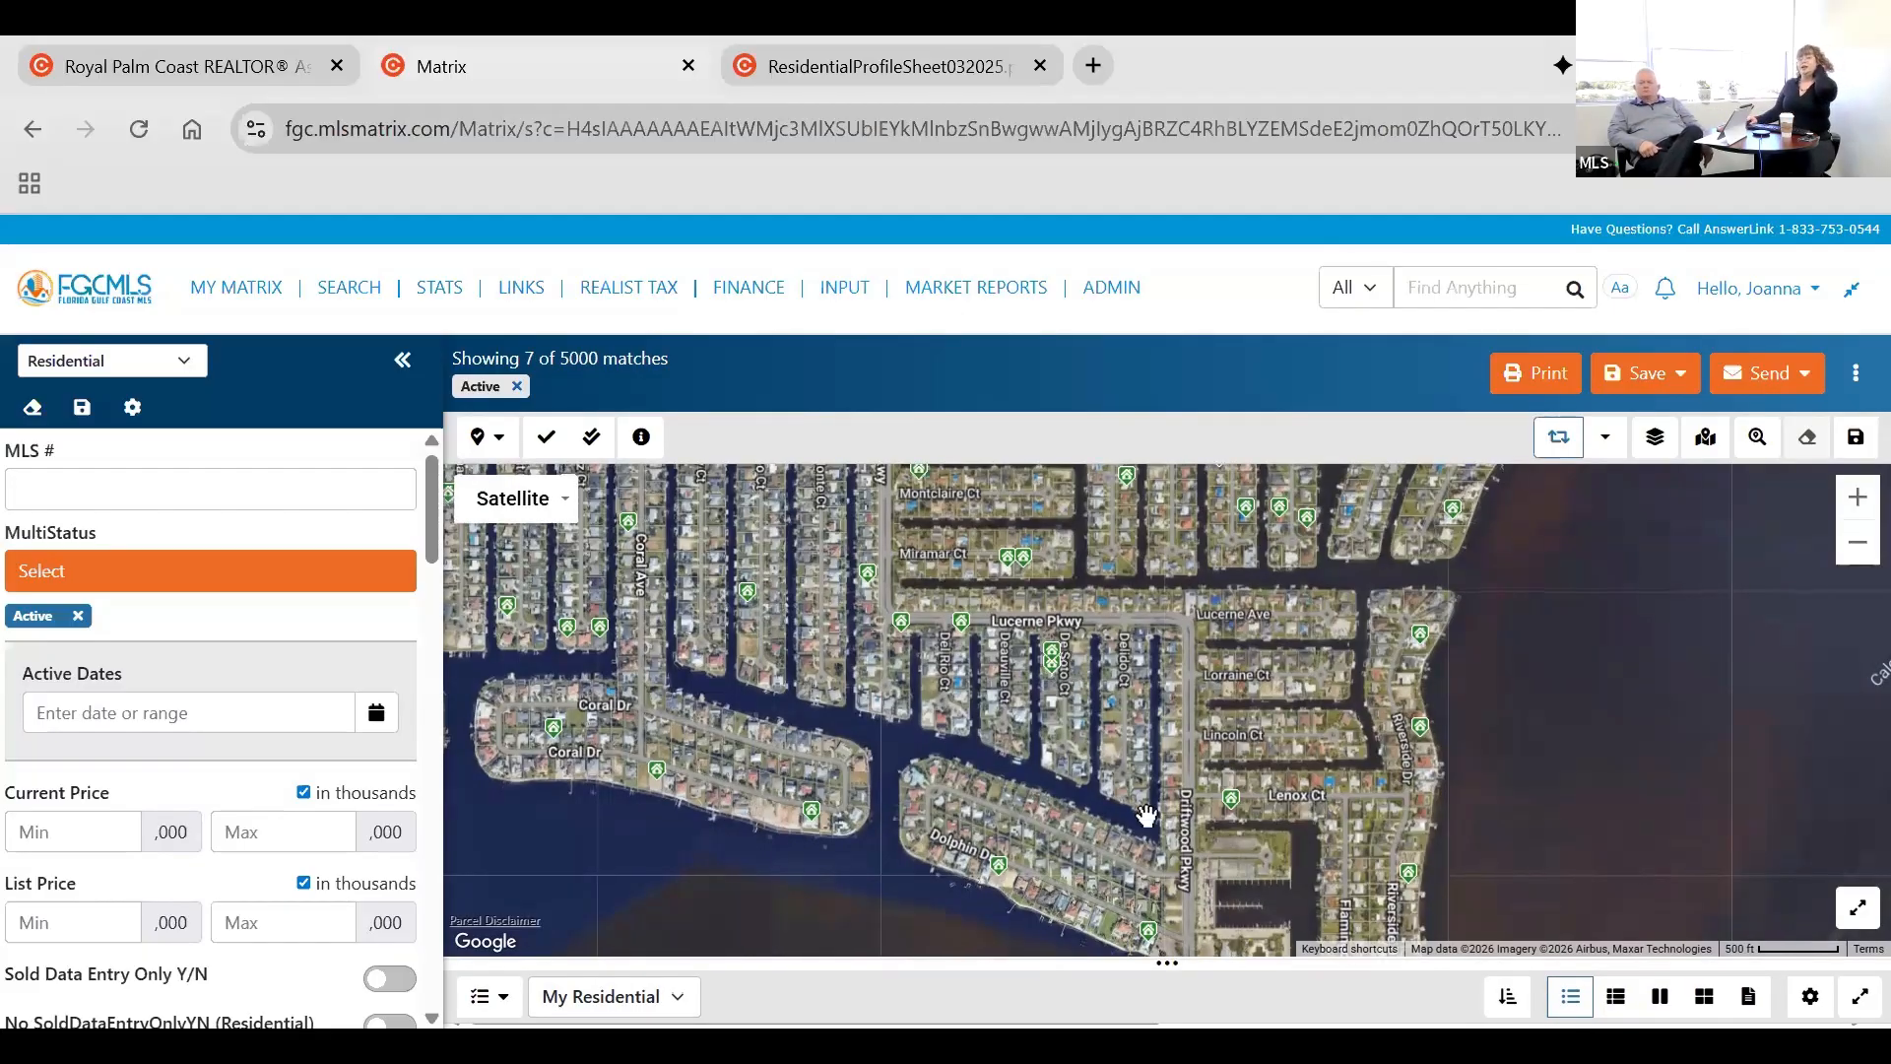
pyautogui.moveTo(1129, 799); pyautogui.dragTo(1152, 688)
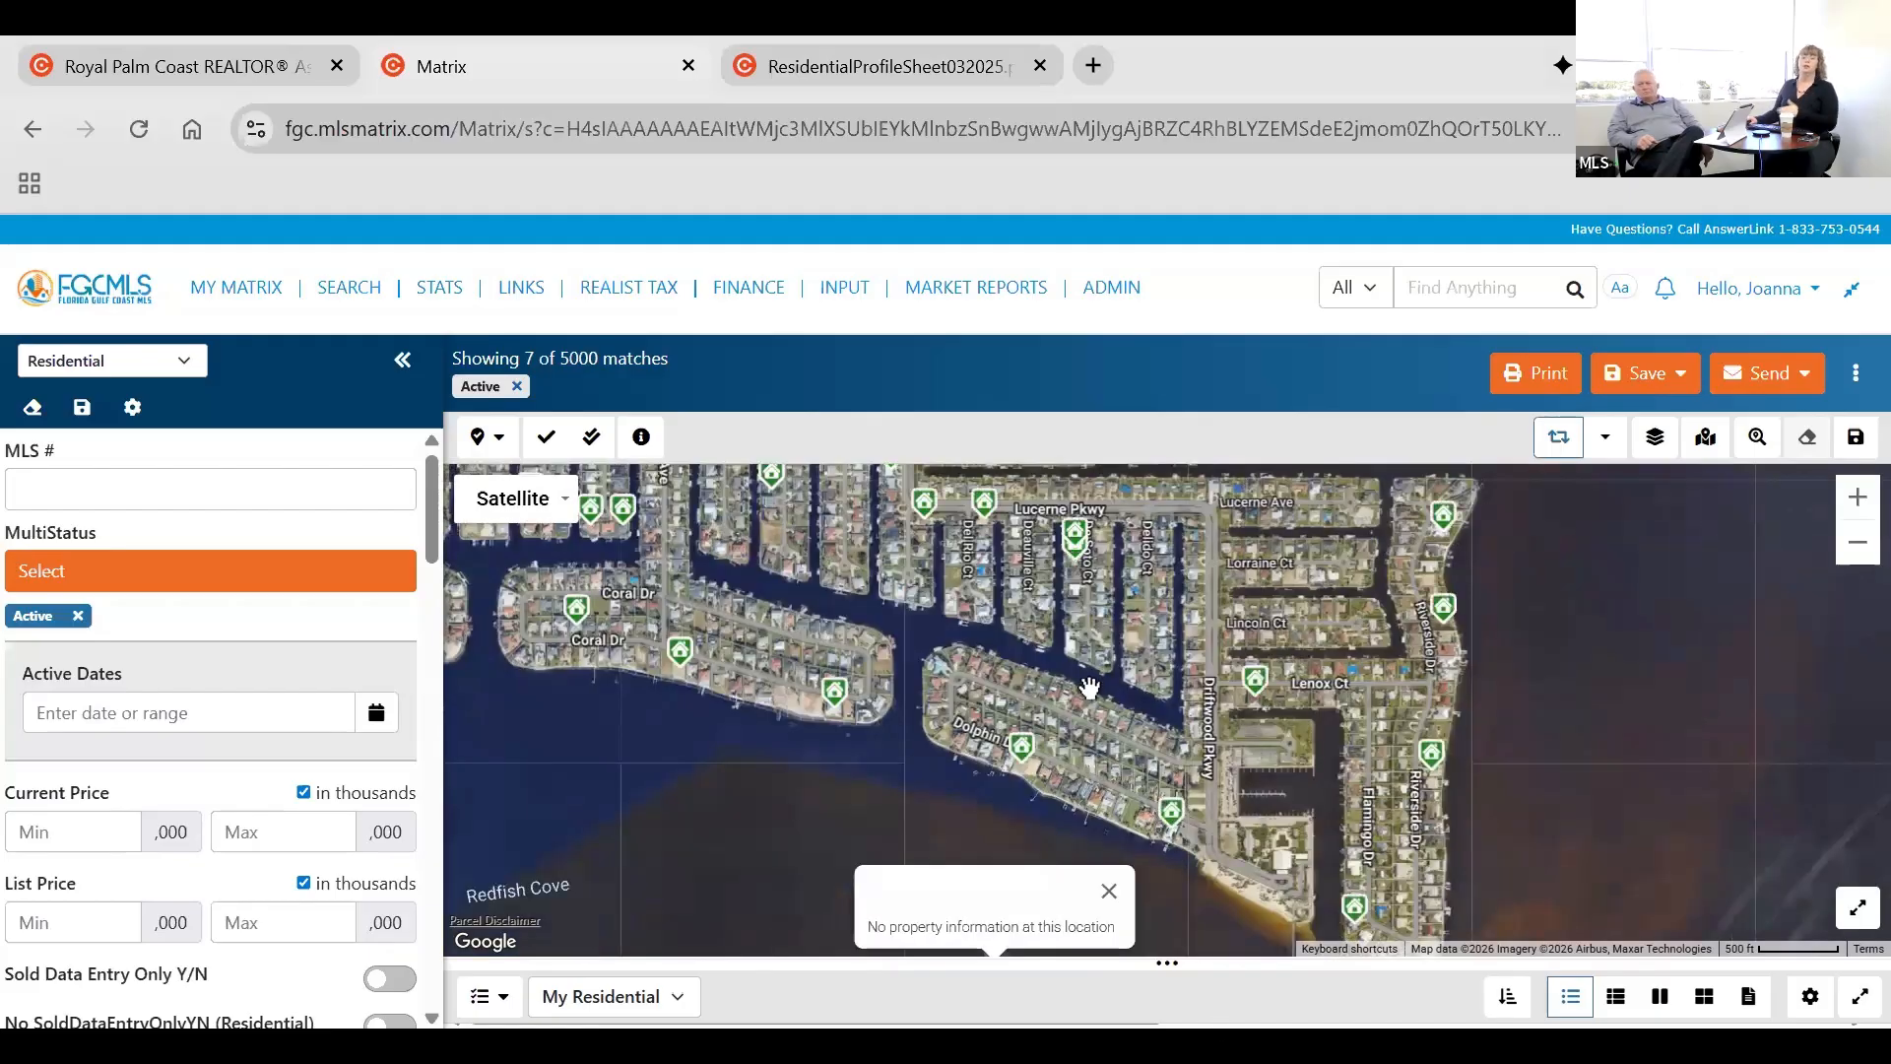
pyautogui.scroll(-1, 1058, 717)
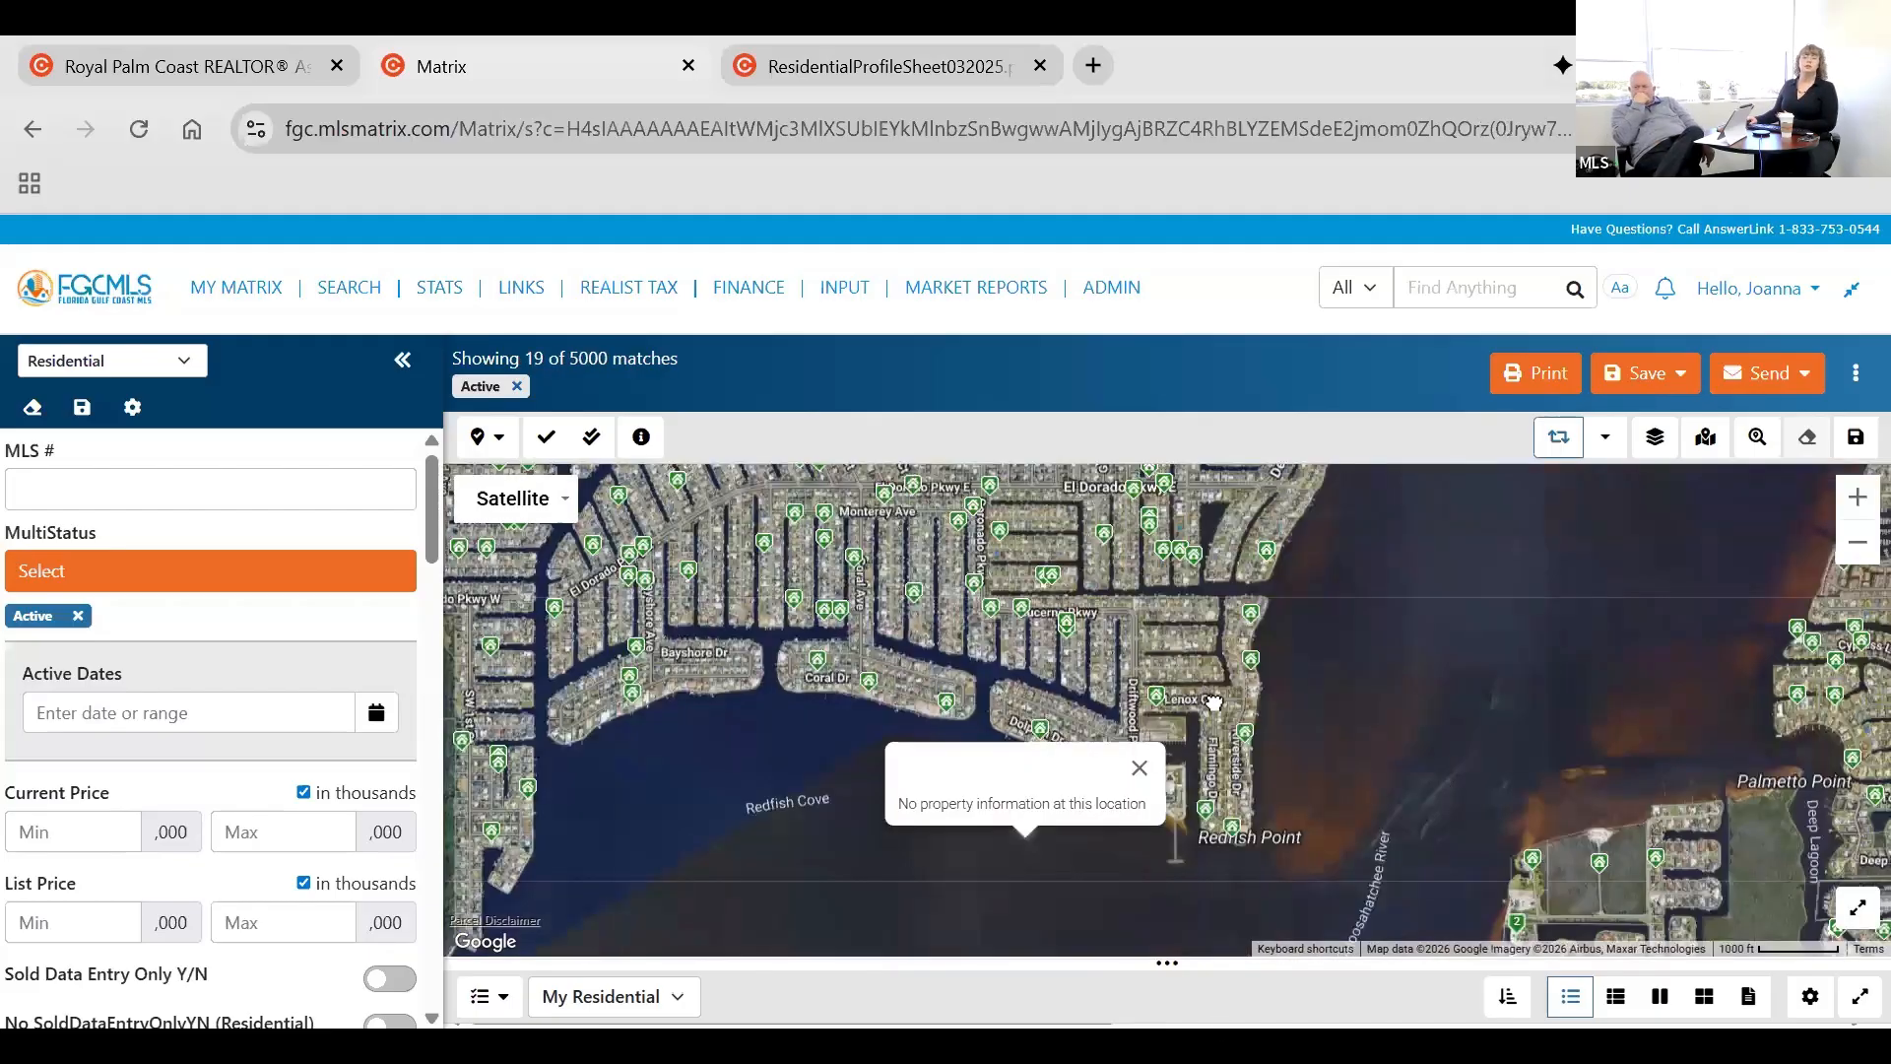
pyautogui.moveTo(1119, 524); pyautogui.dragTo(1233, 655)
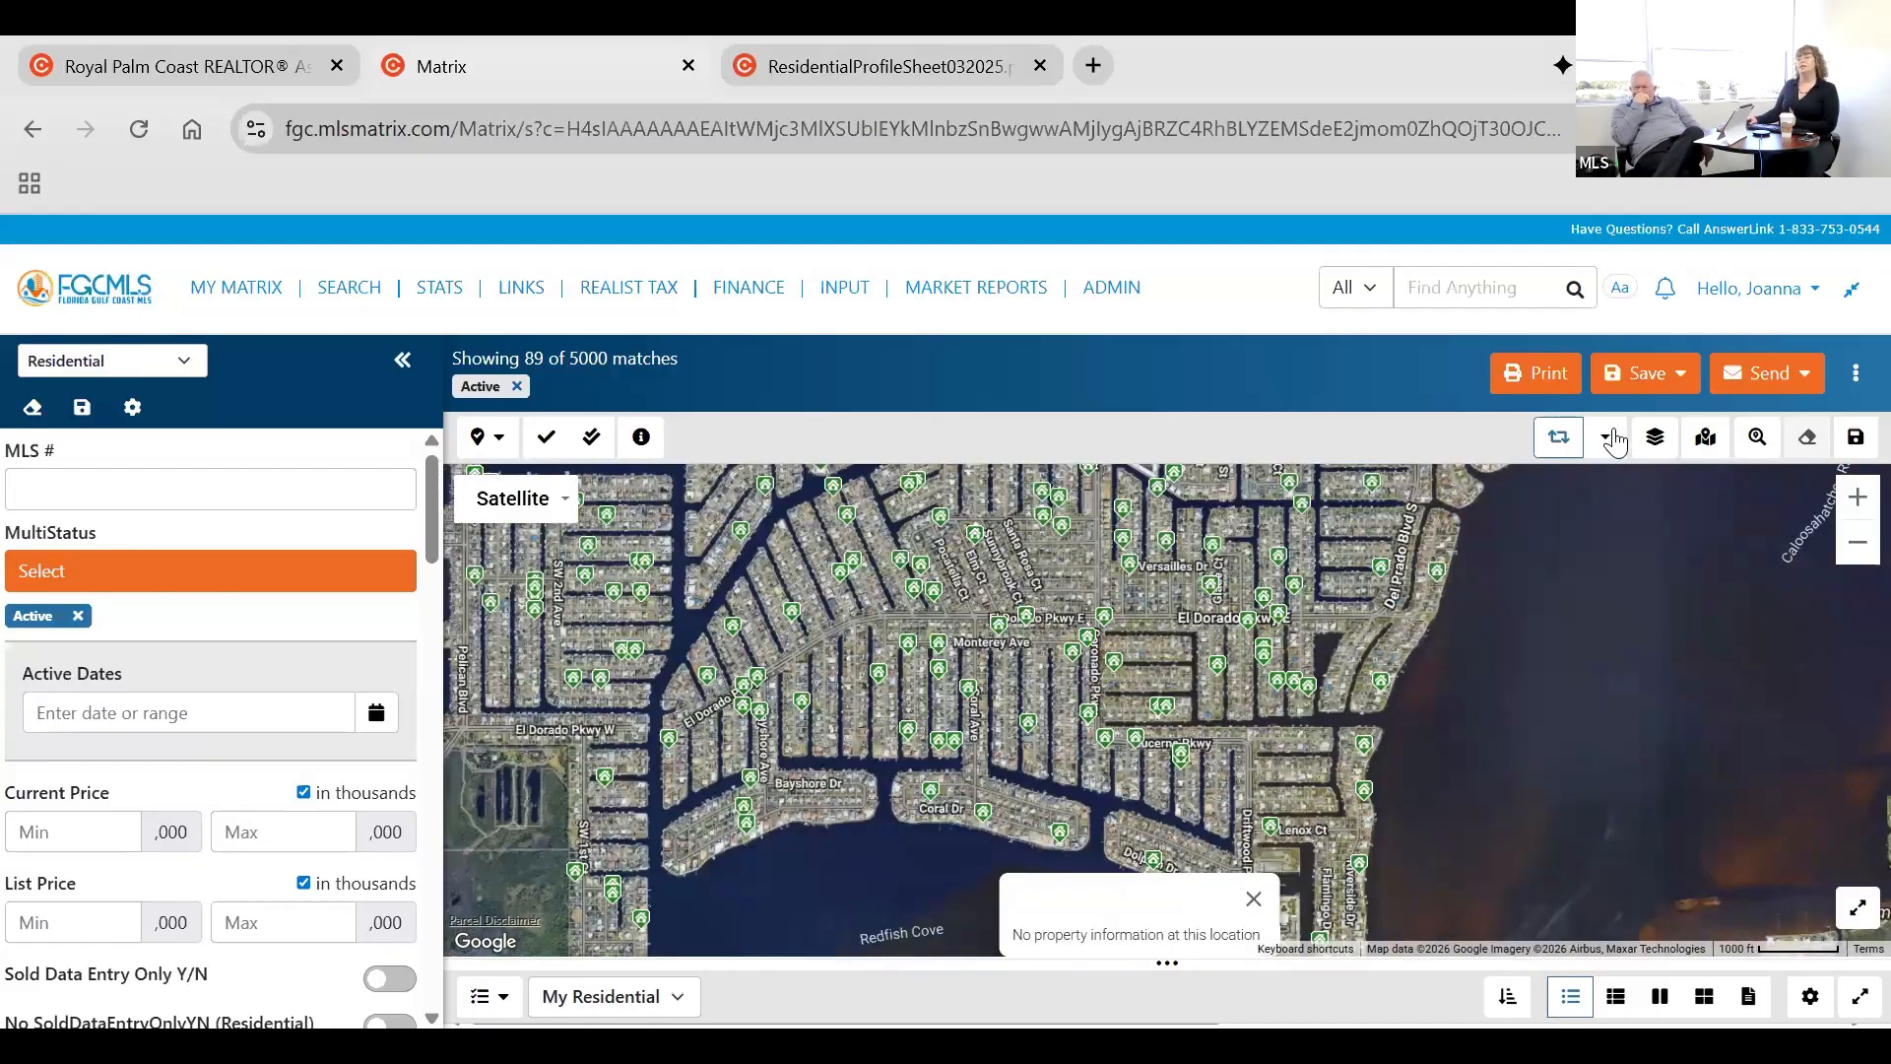
# Draw a search polygon around the El Dorado Pkwy canal neighborhood, and view its shape options without choosing one.
pyautogui.click(1569, 539)
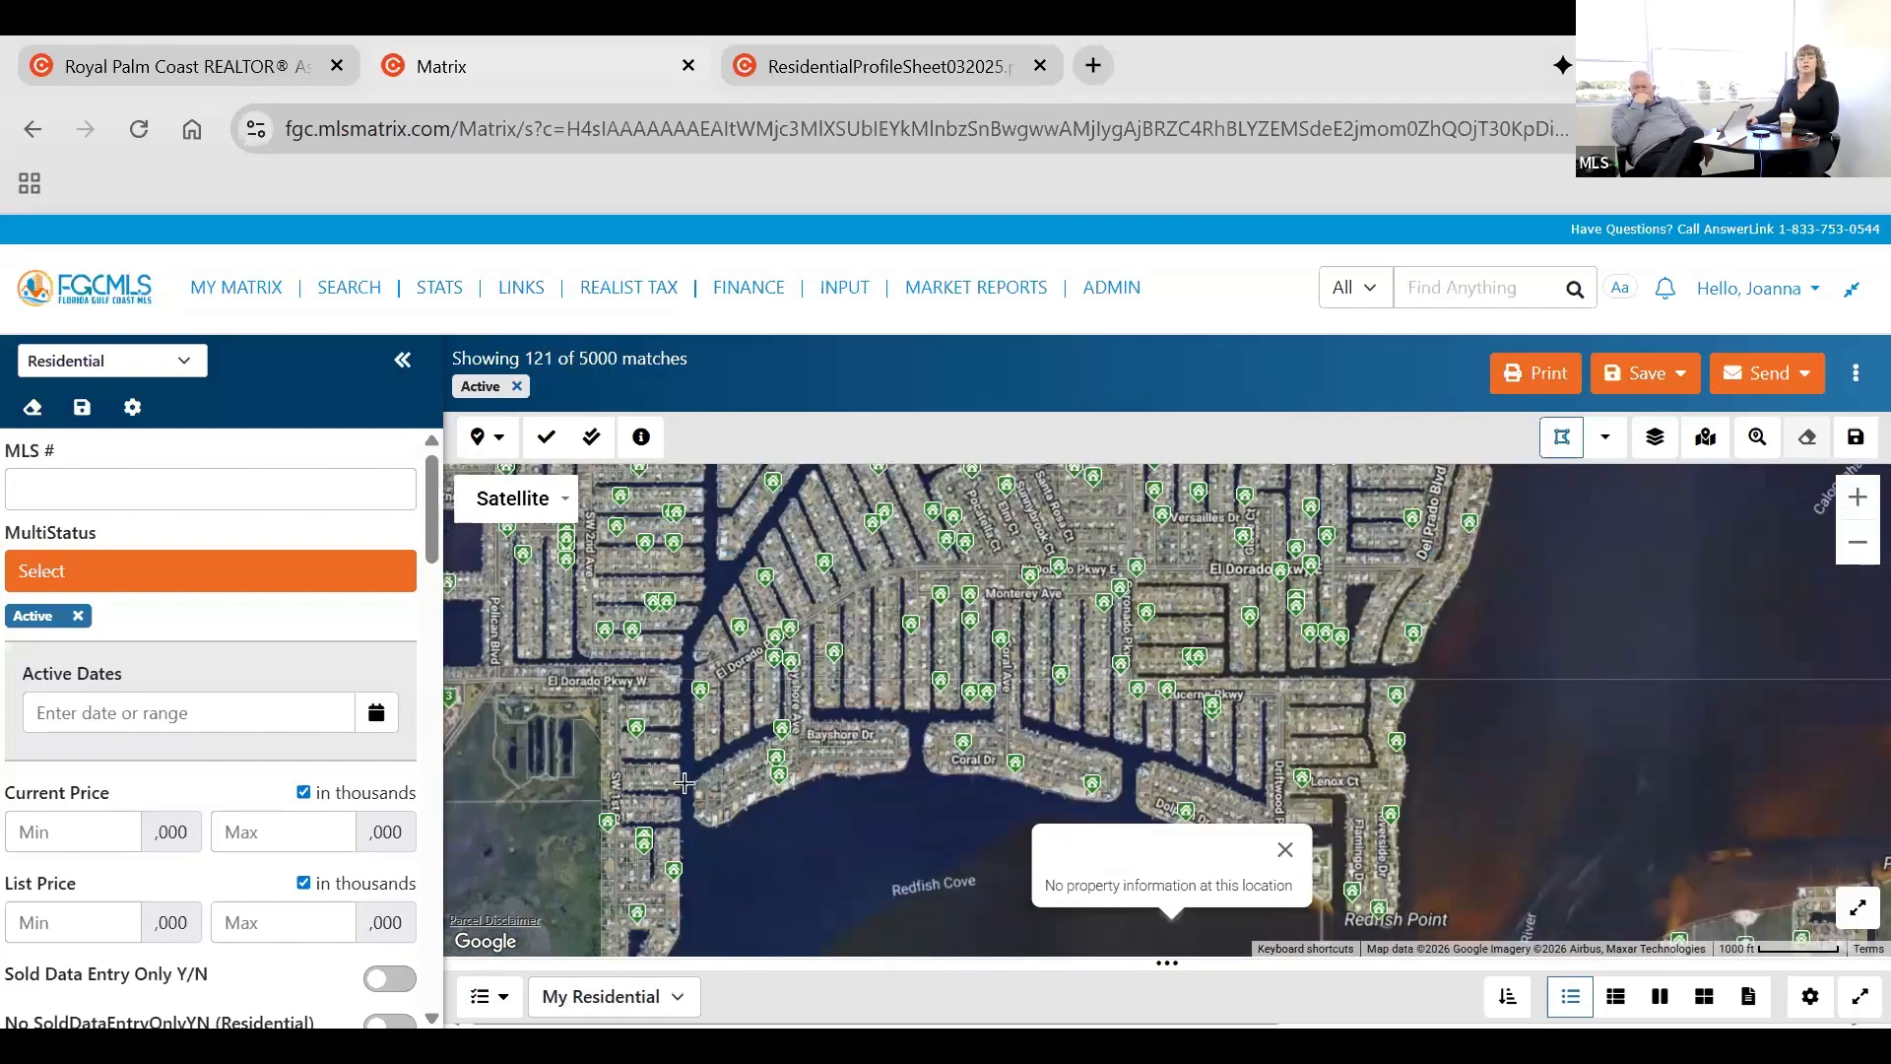
pyautogui.click(701, 590)
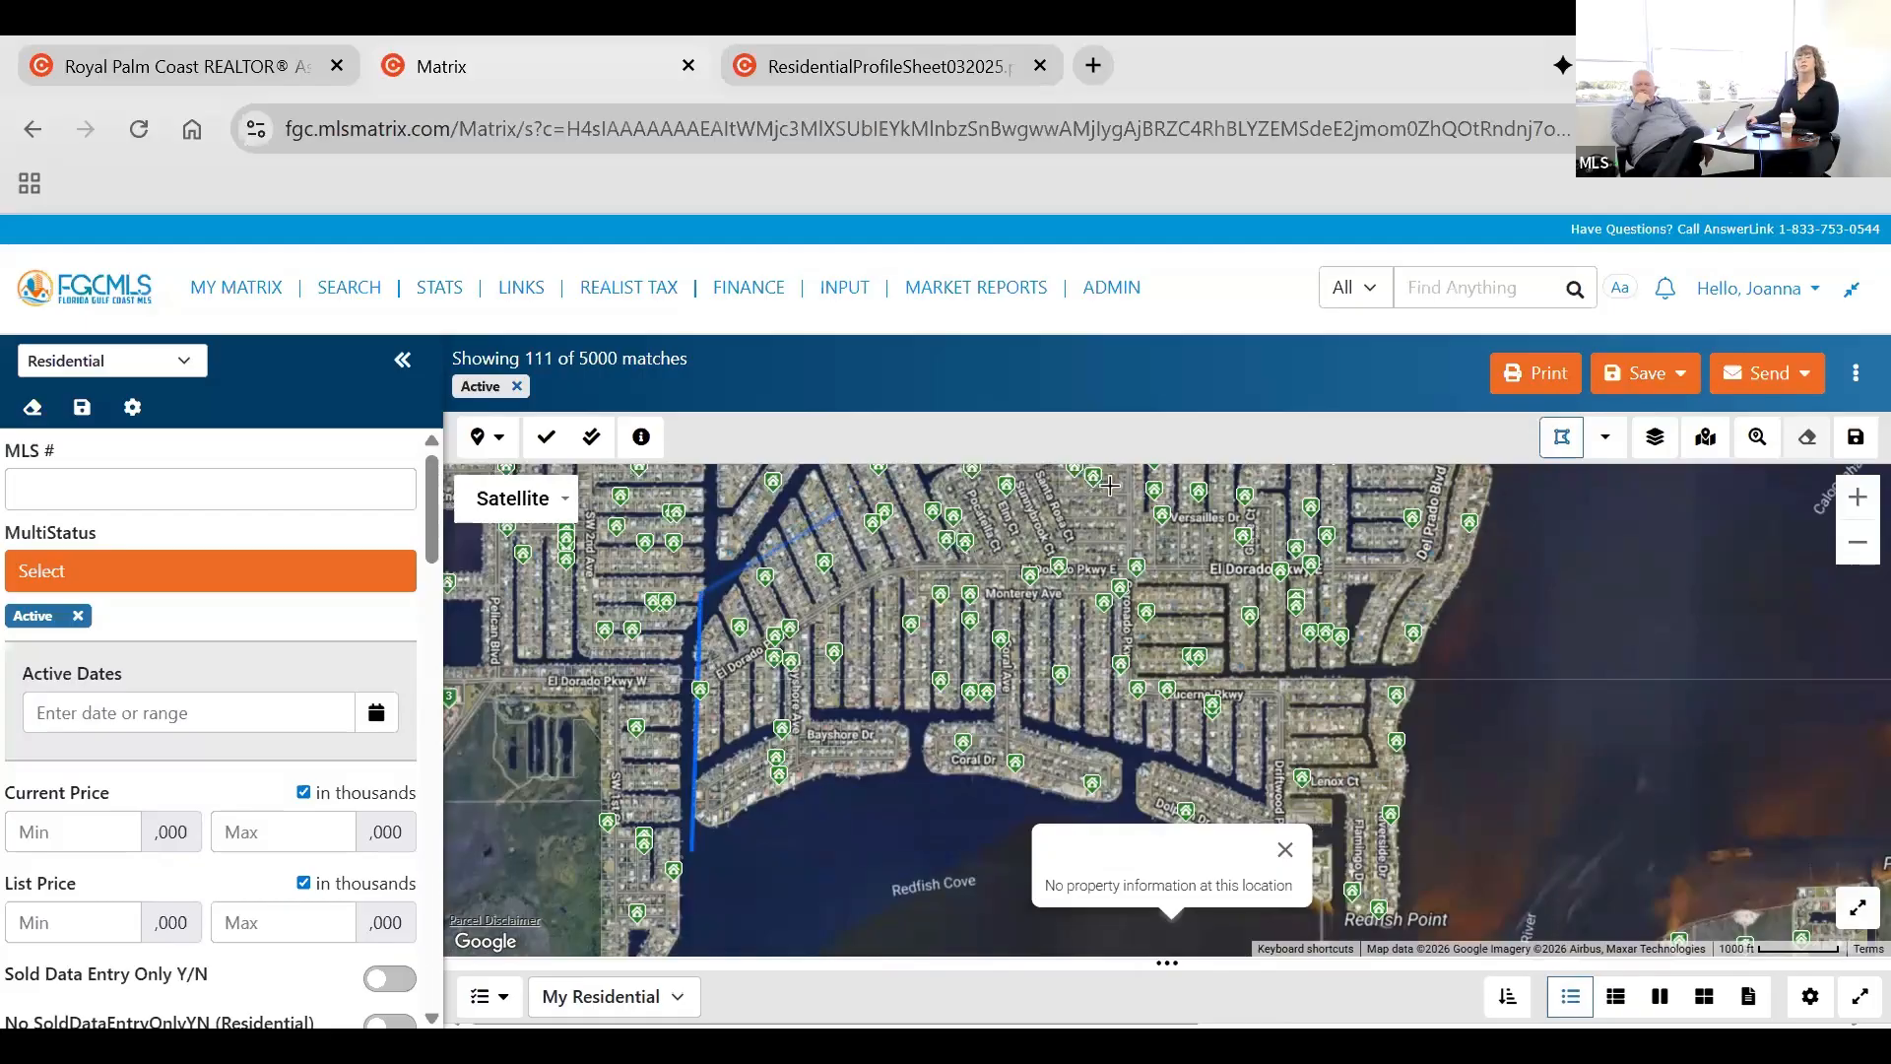
pyautogui.click(1362, 464)
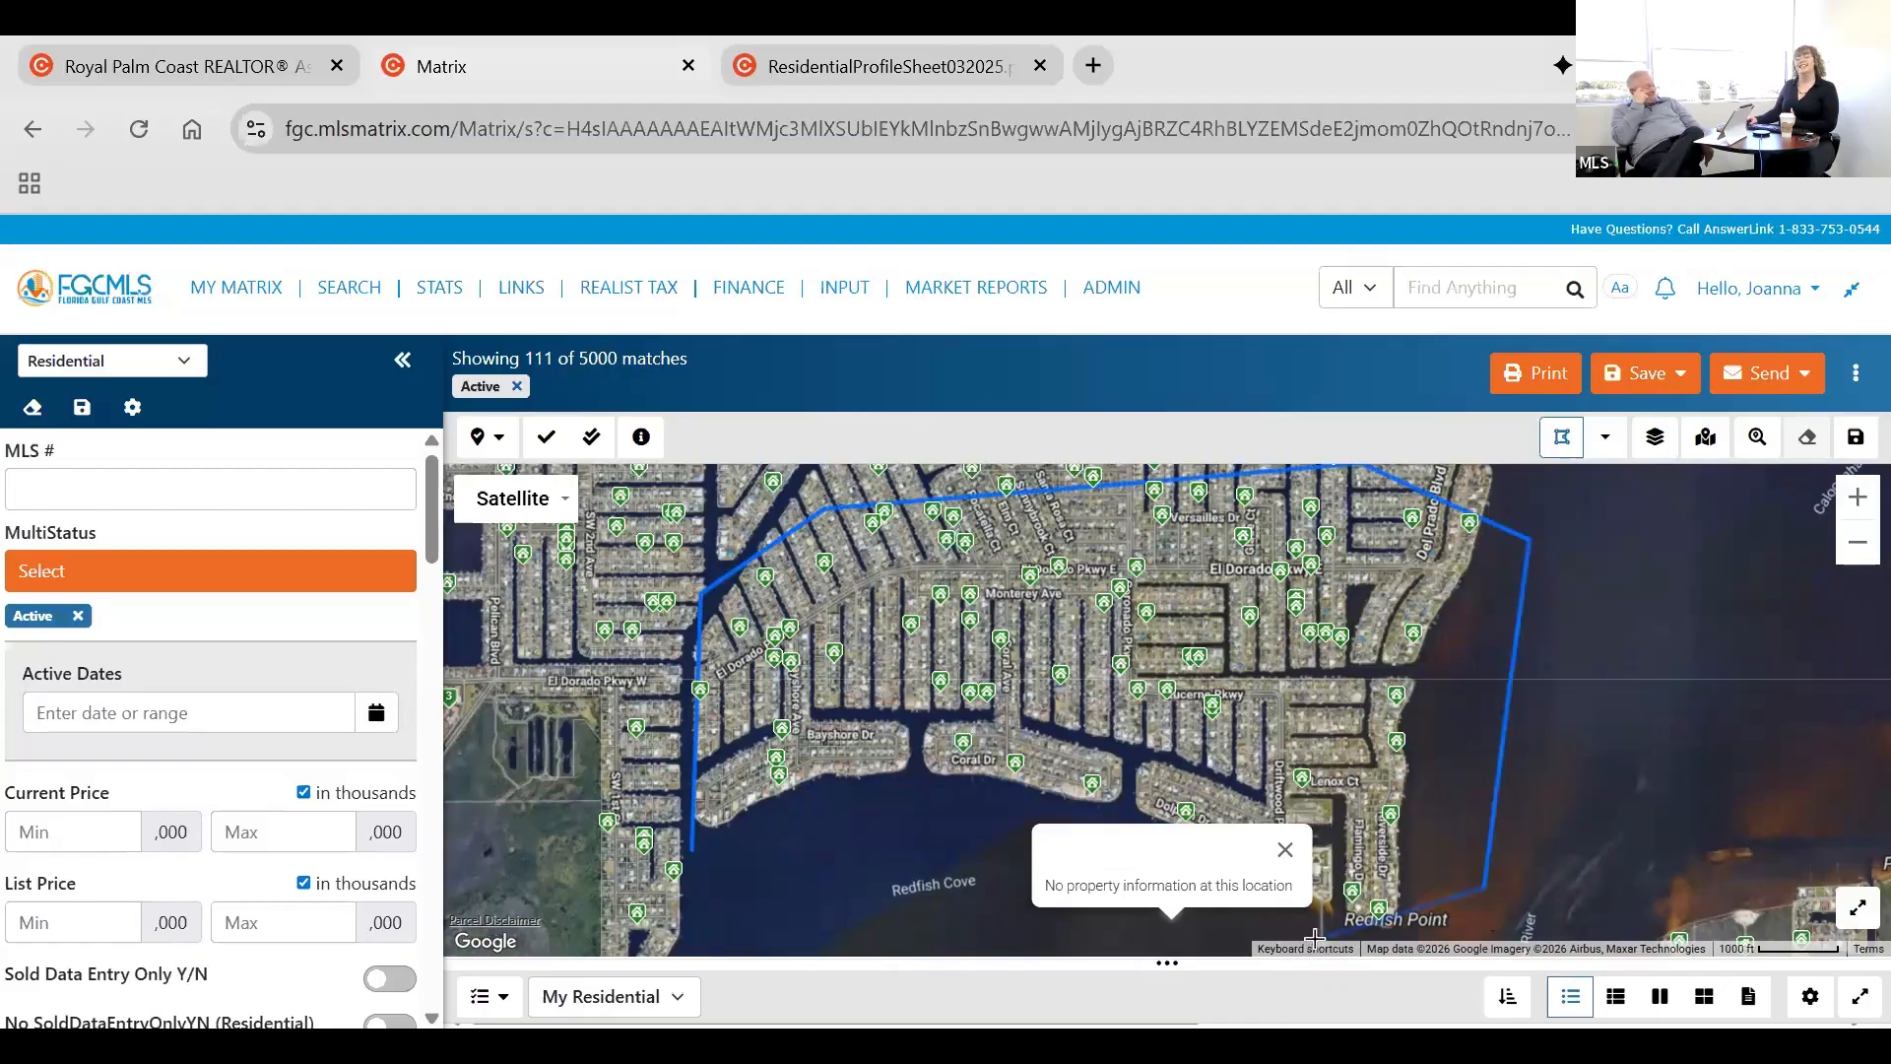
pyautogui.click(693, 851)
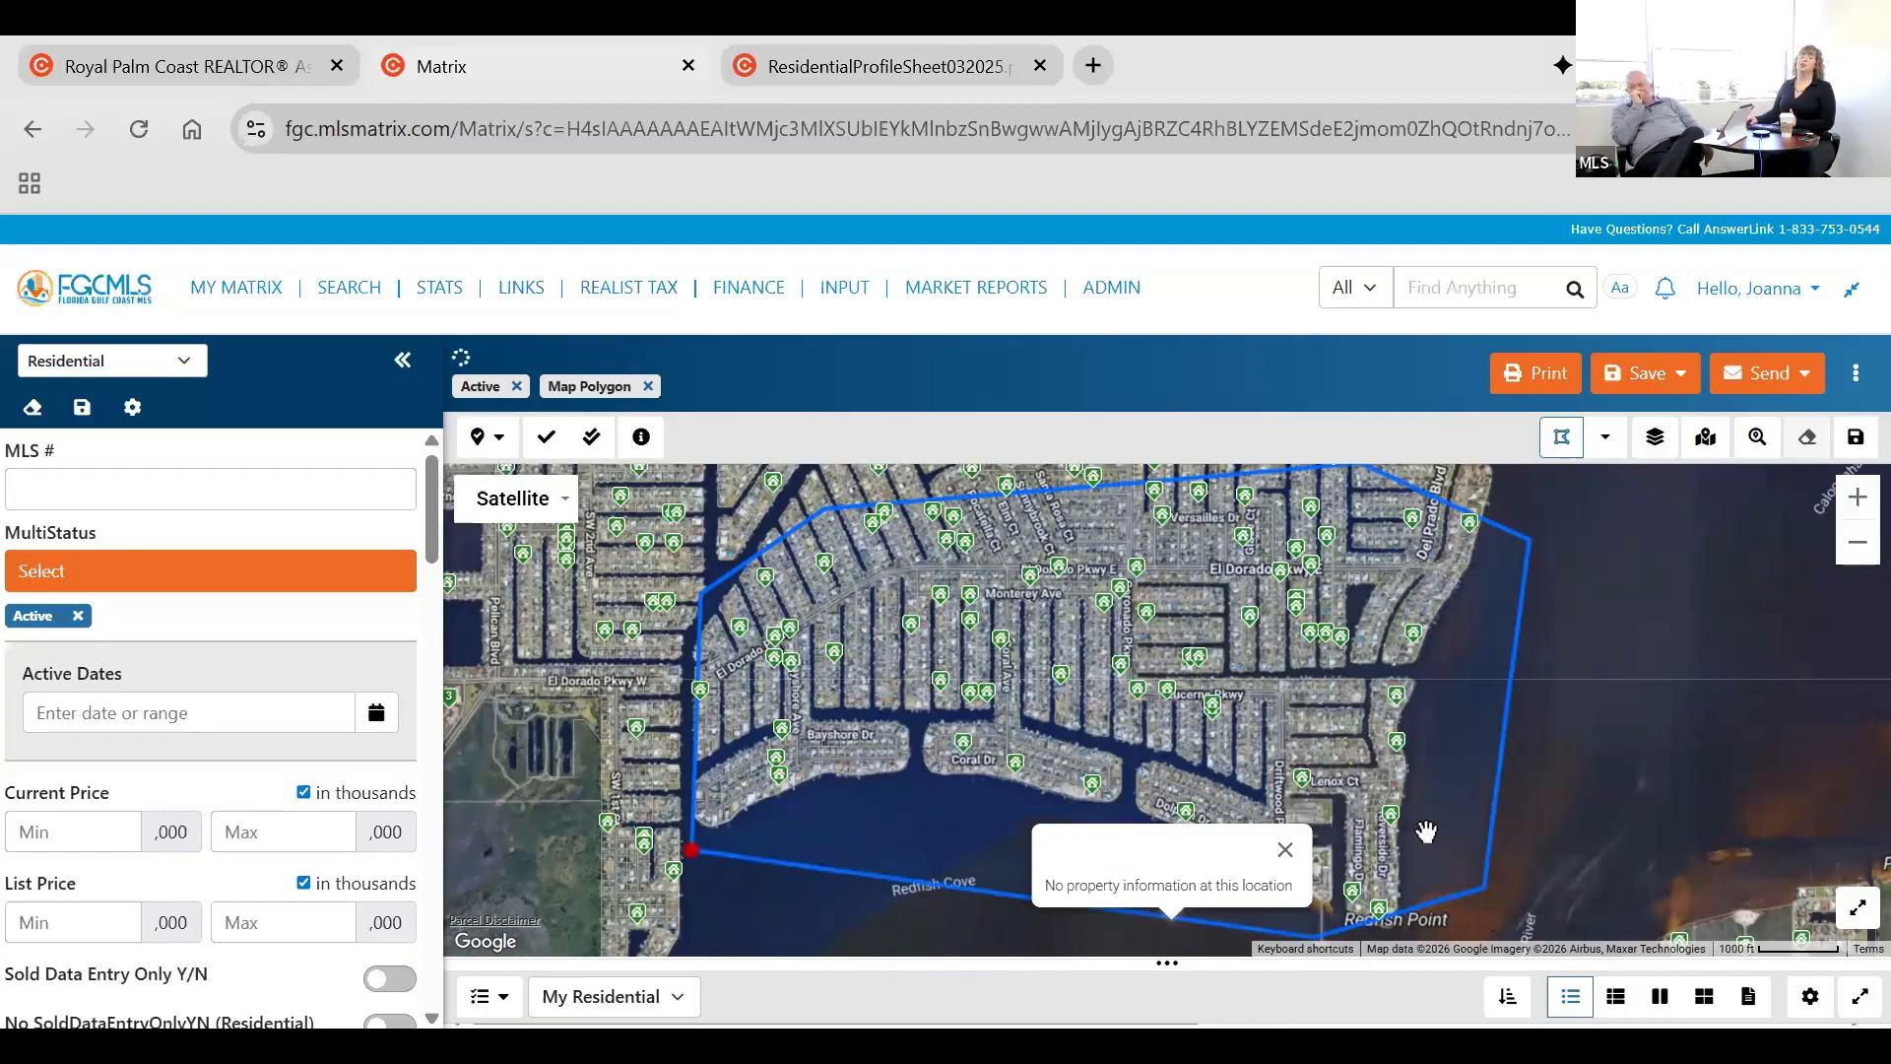
pyautogui.click(696, 861)
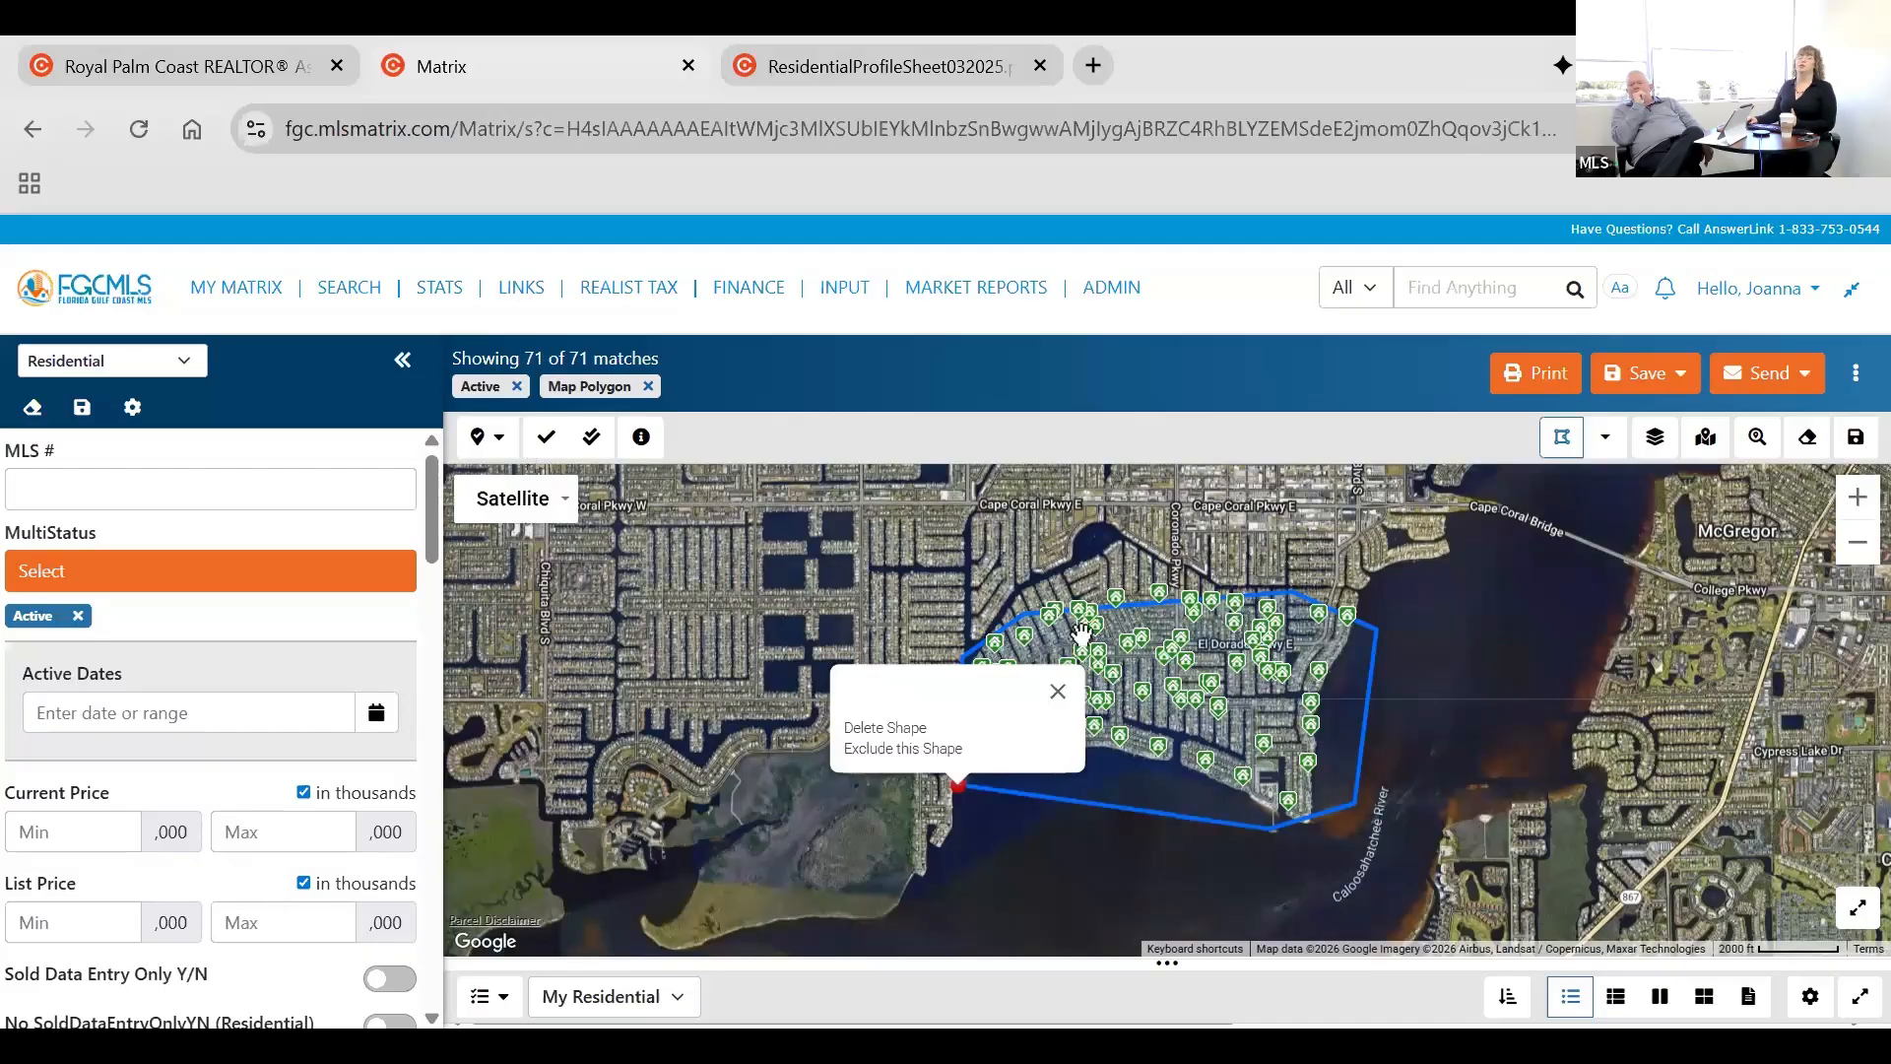
pyautogui.click(1058, 691)
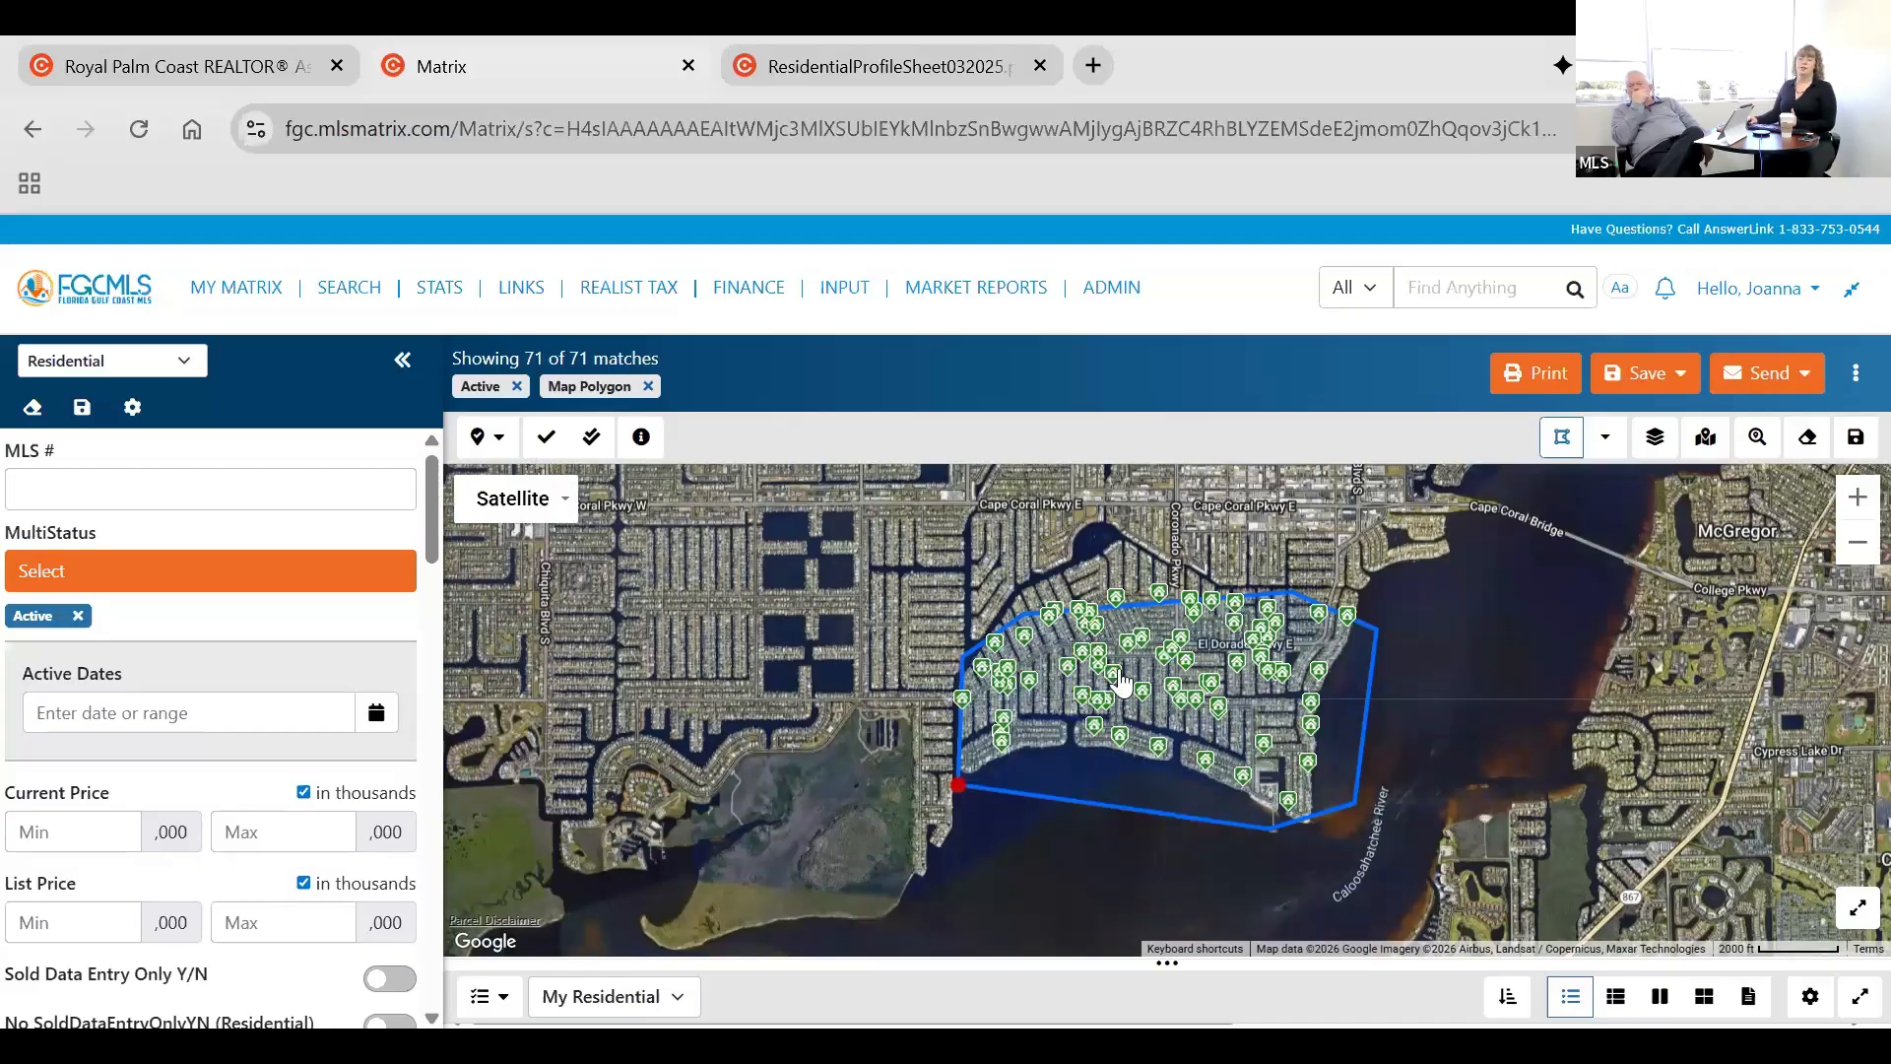
# Turn on pin checking and check five listing pins around Coral Ave, Montclaire Ct and Miramar Ct inside the polygon.
pyautogui.click(1606, 439)
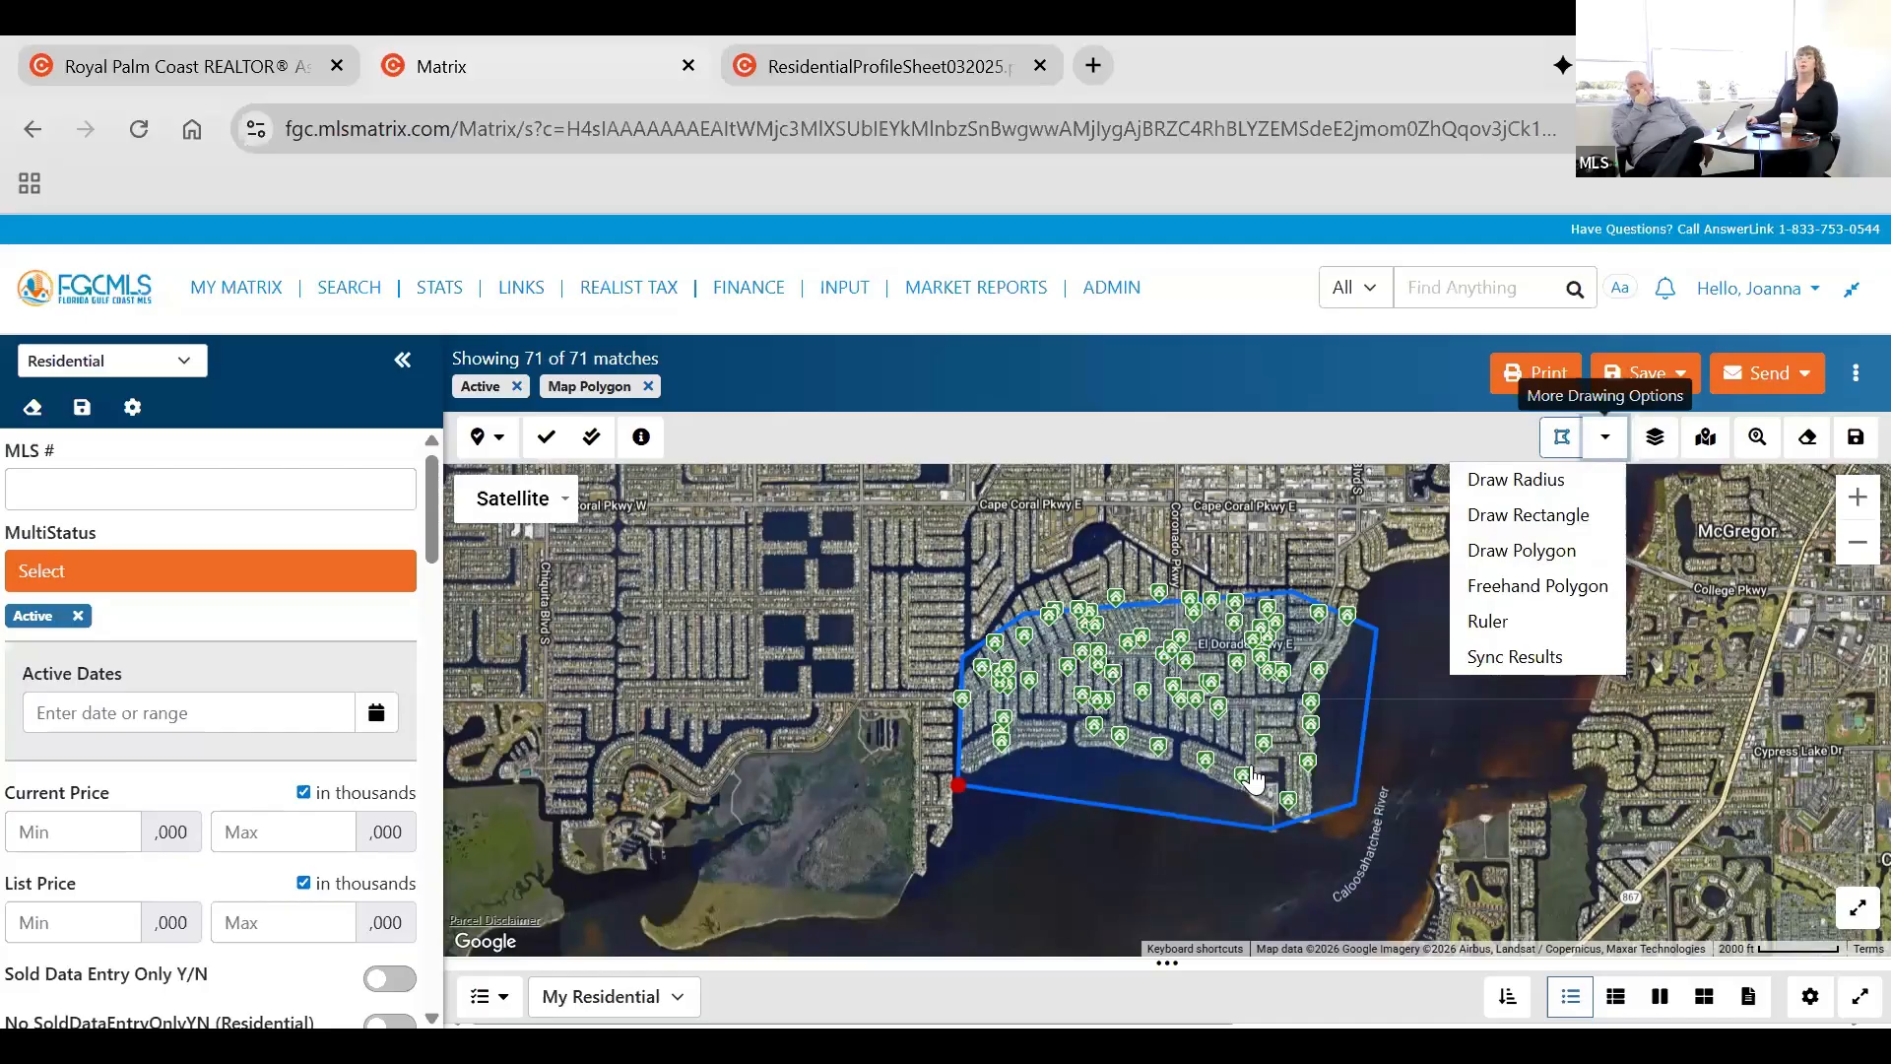
pyautogui.click(1204, 726)
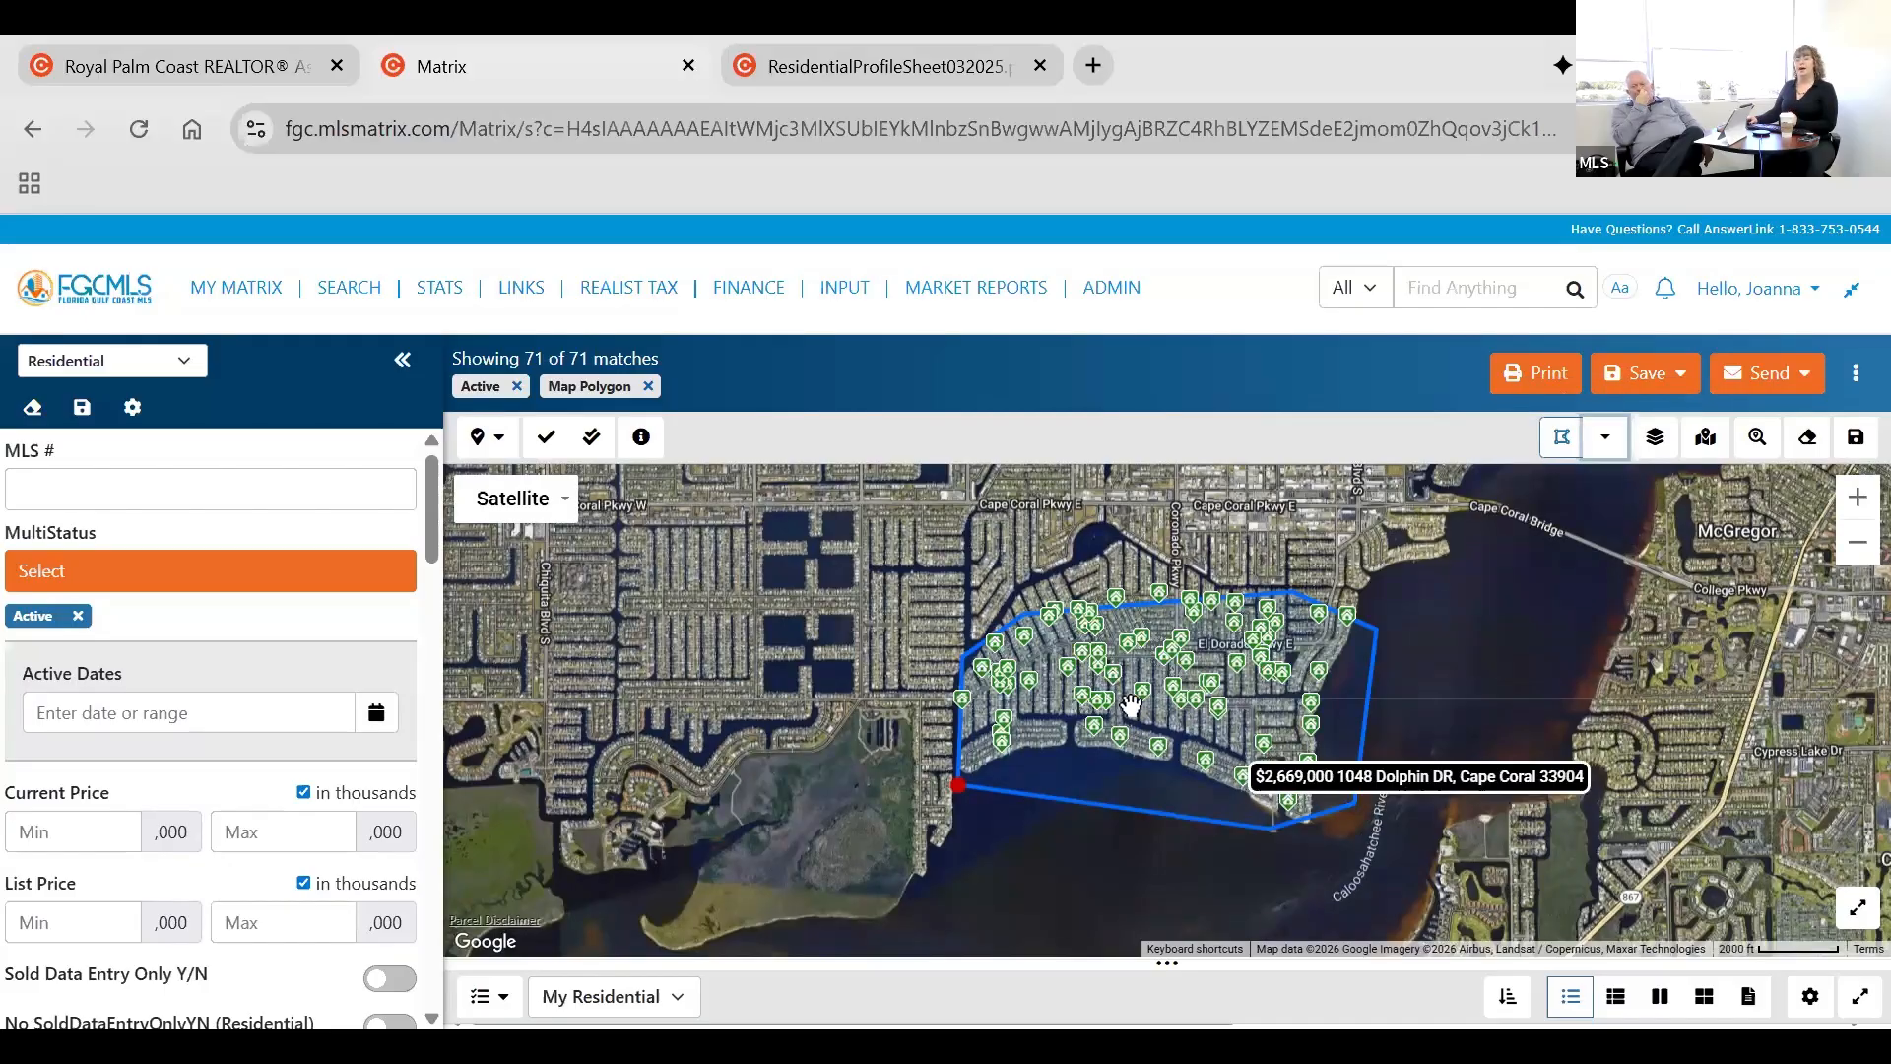
pyautogui.scroll(3, 1115, 705)
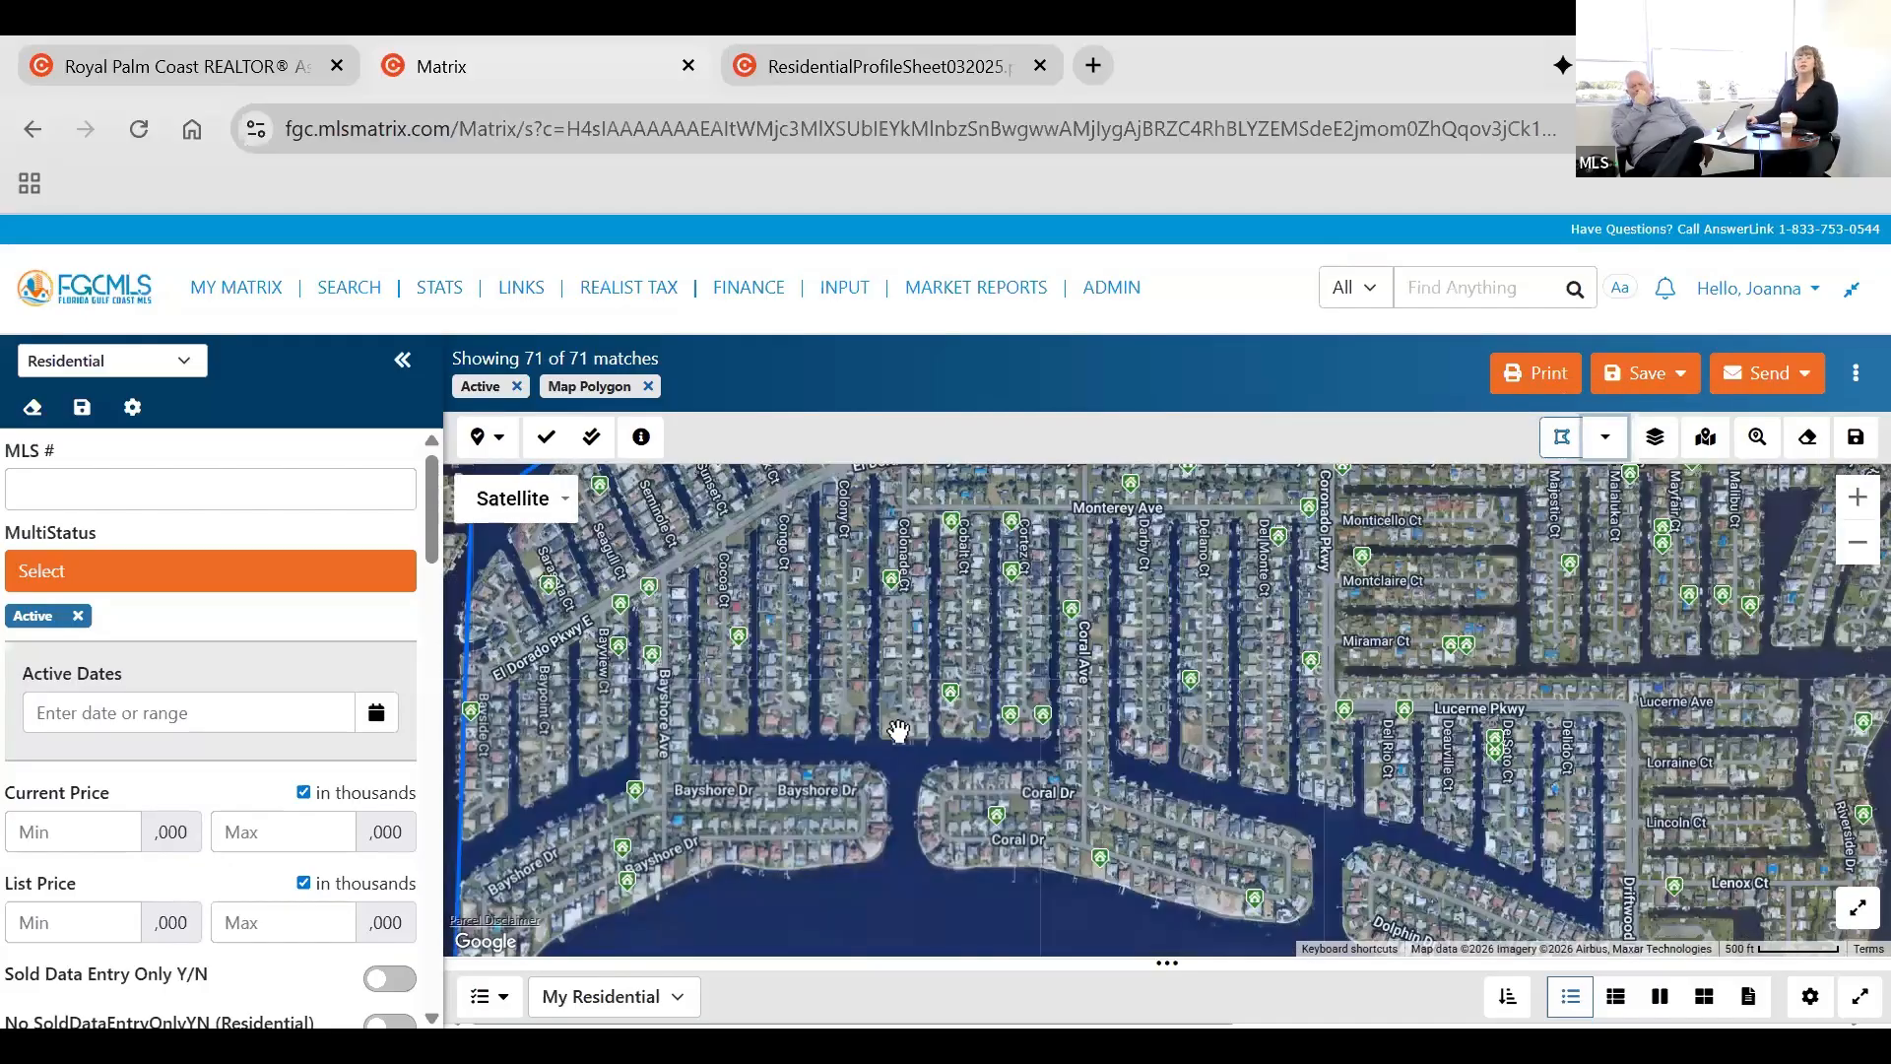
pyautogui.scroll(1, 906, 729)
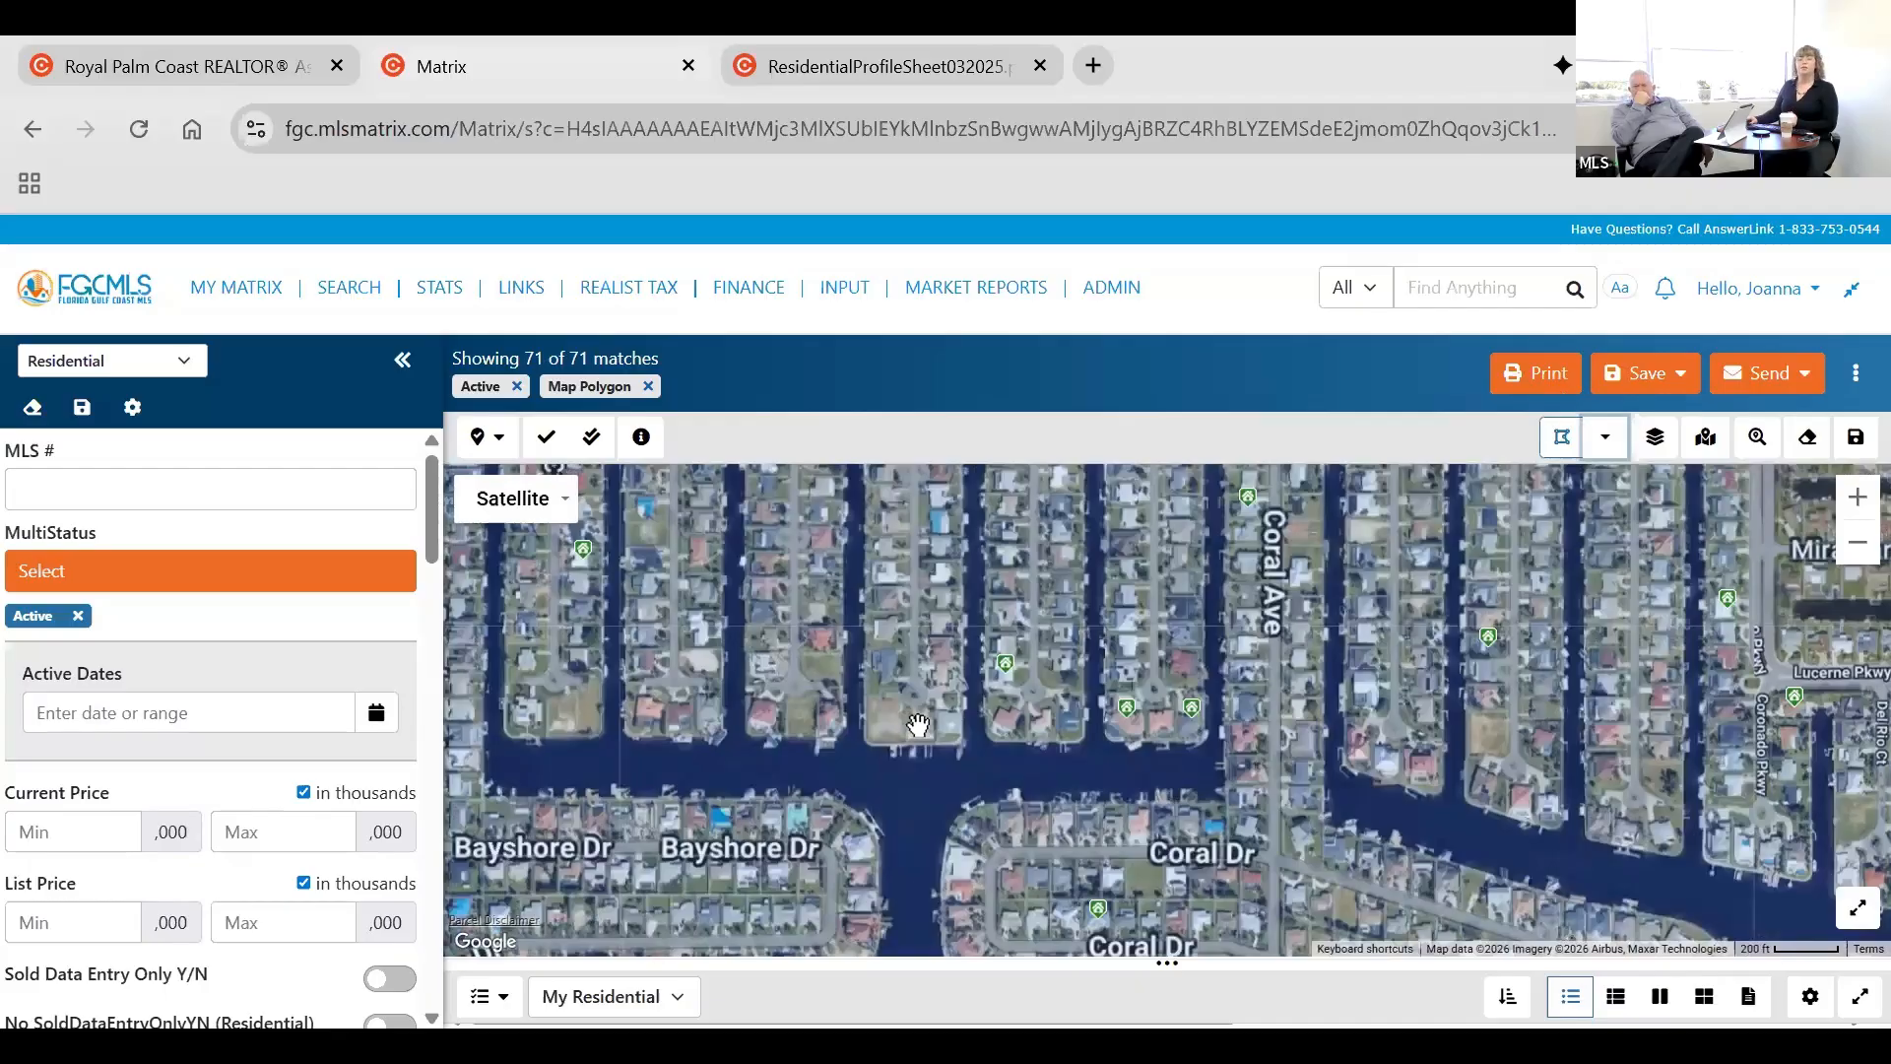
pyautogui.scroll(-3, 918, 724)
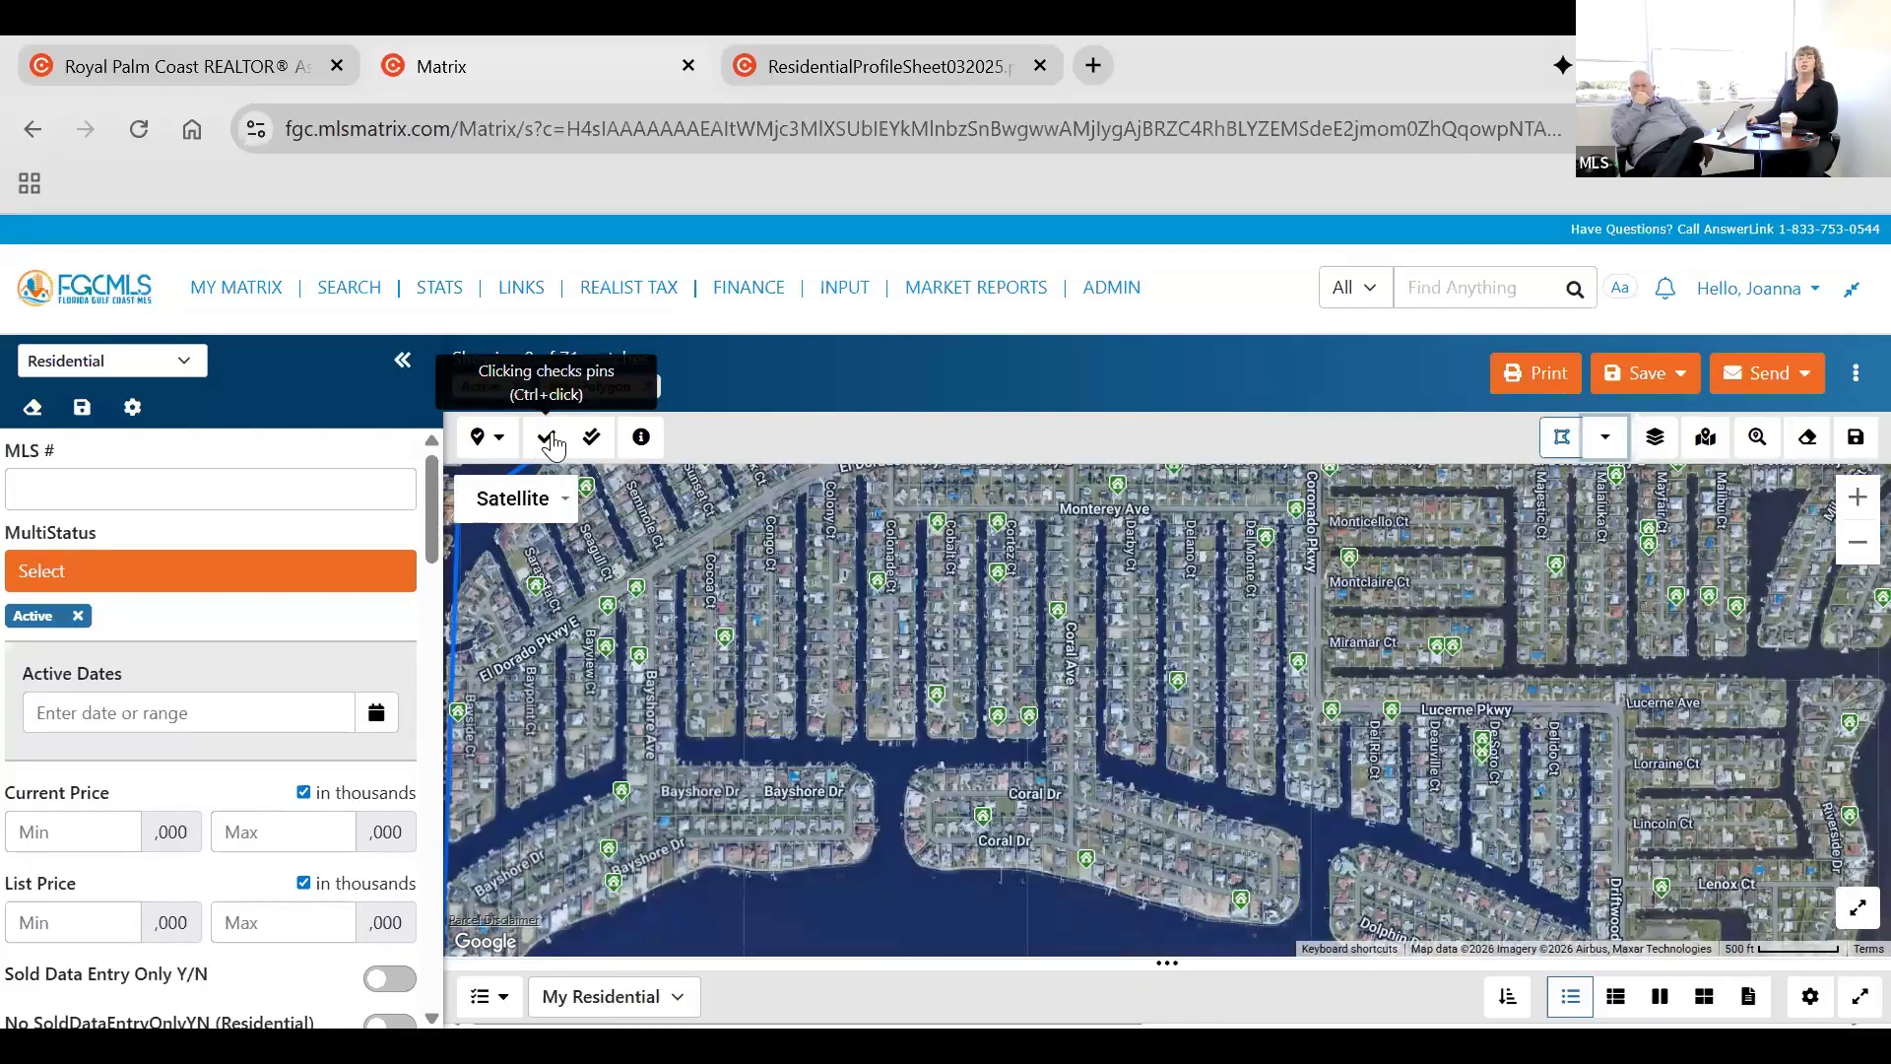
pyautogui.click(556, 449)
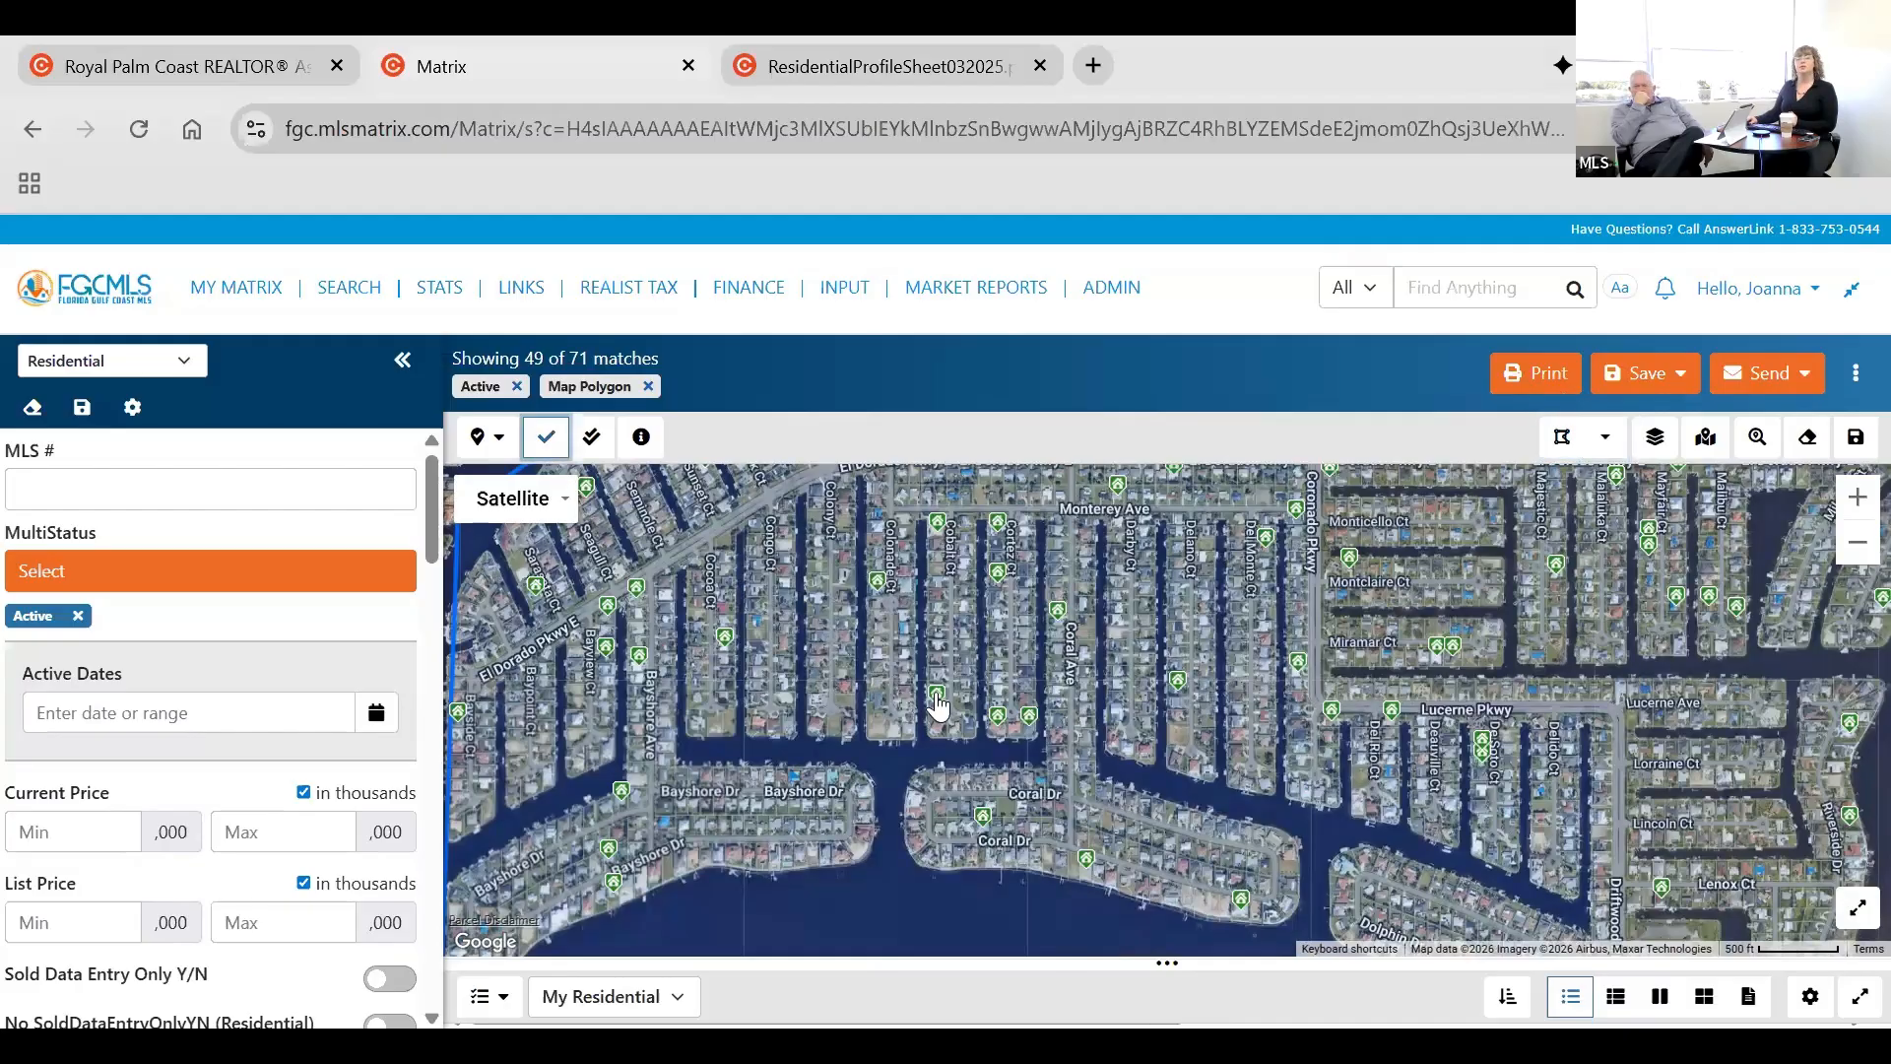
pyautogui.click(998, 726)
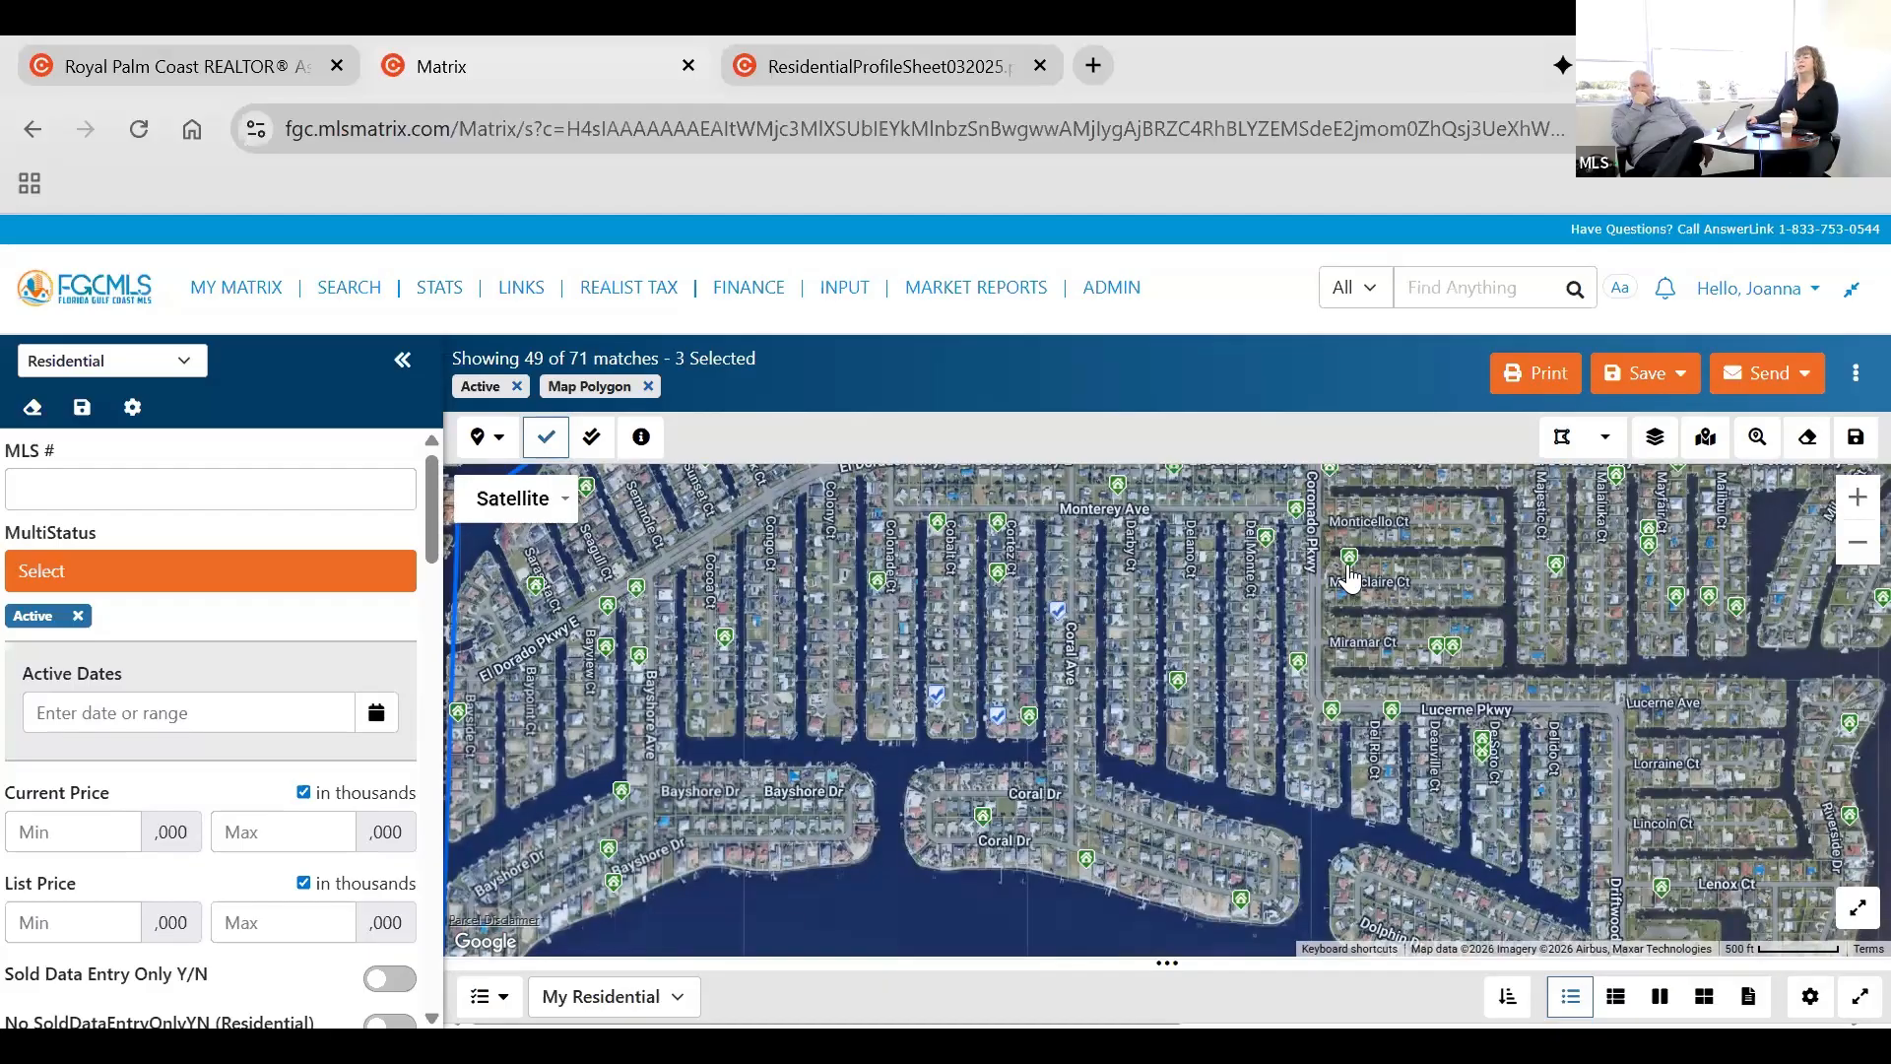
pyautogui.click(1351, 562)
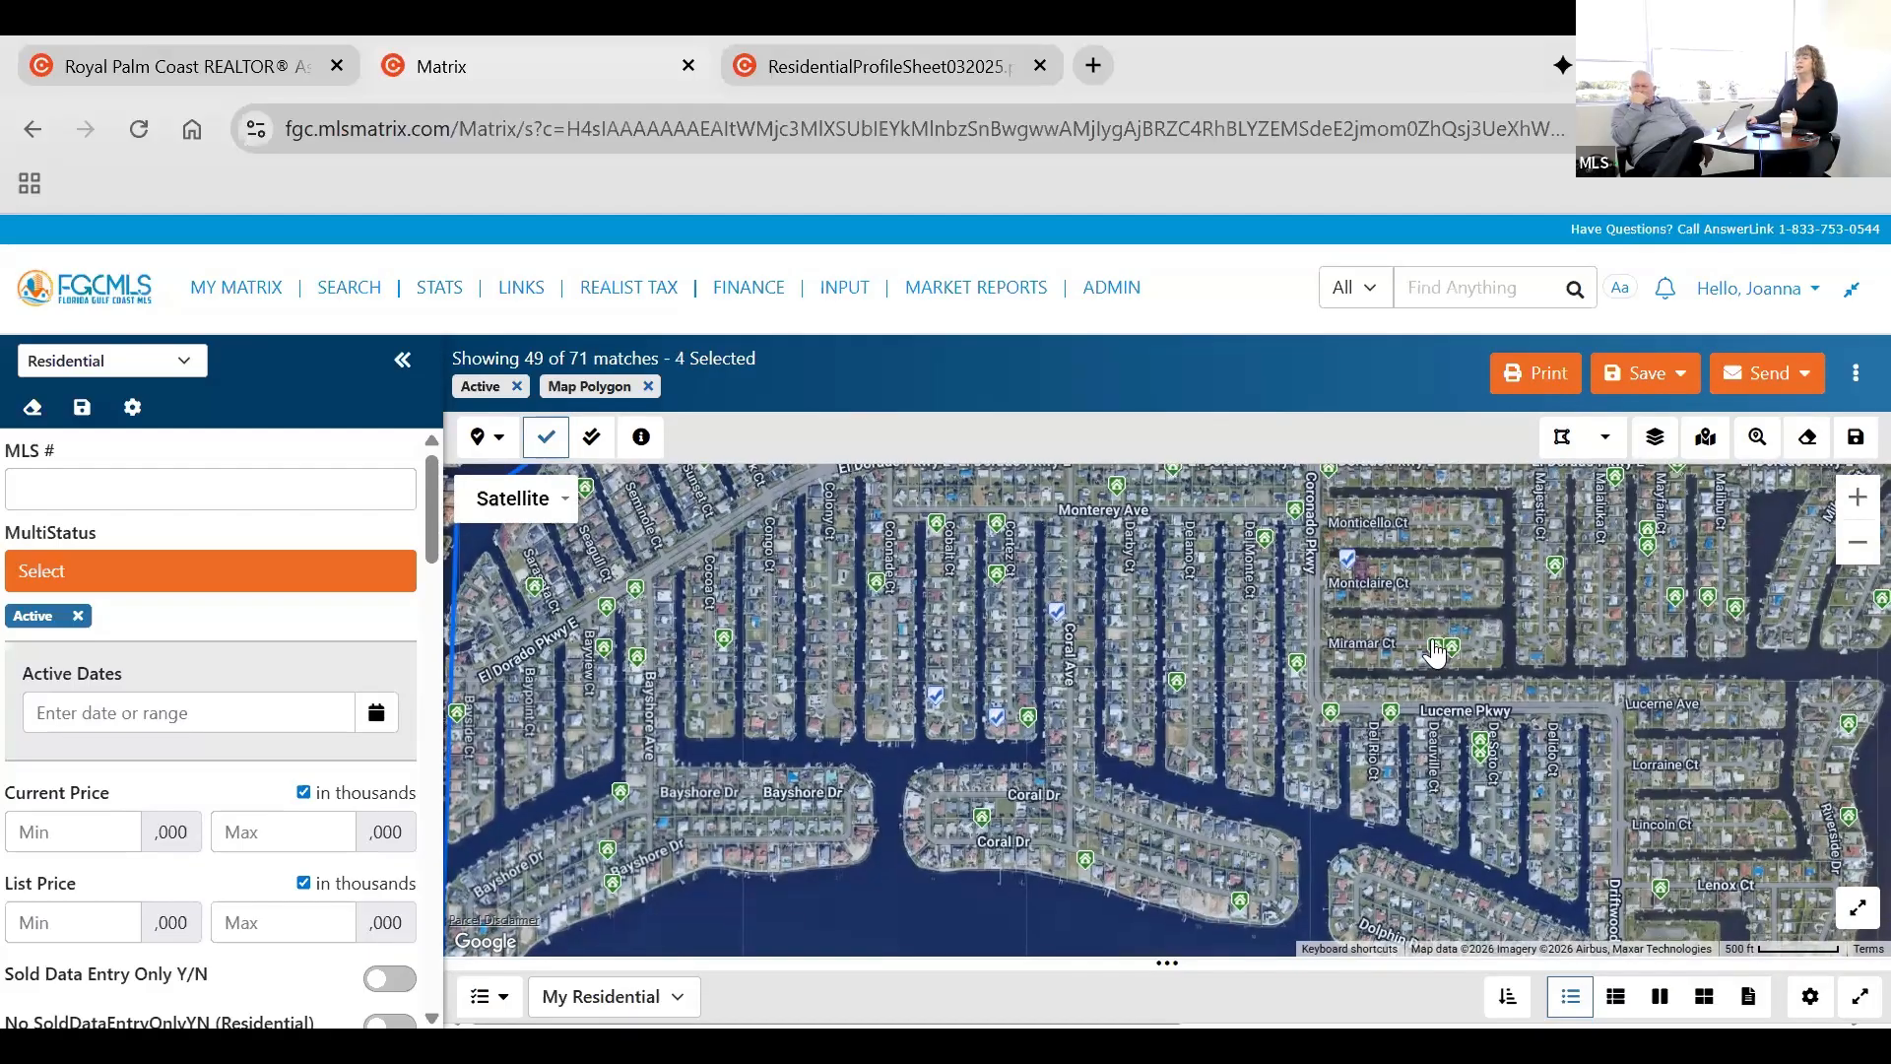
pyautogui.click(1436, 647)
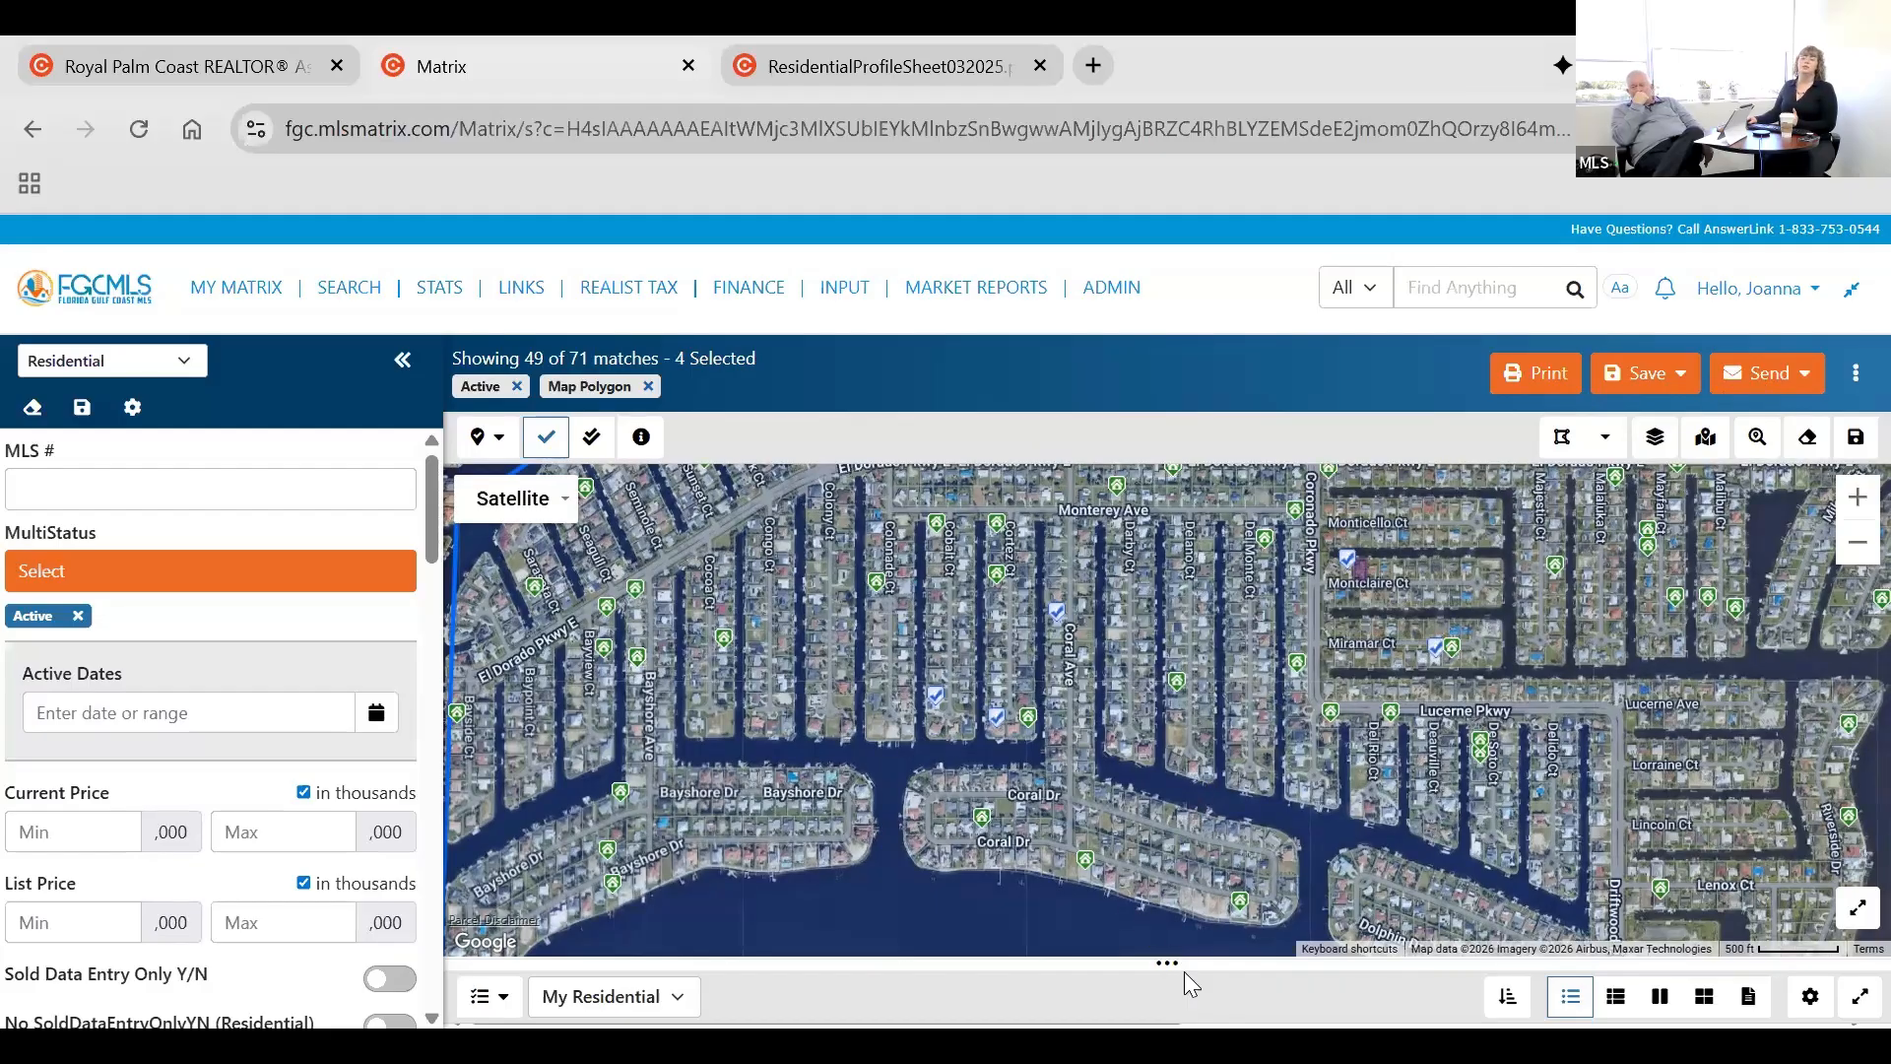
# Enlarge the map by shrinking the result list to its minimum height.
pyautogui.moveTo(1183, 971); pyautogui.dragTo(1179, 969)
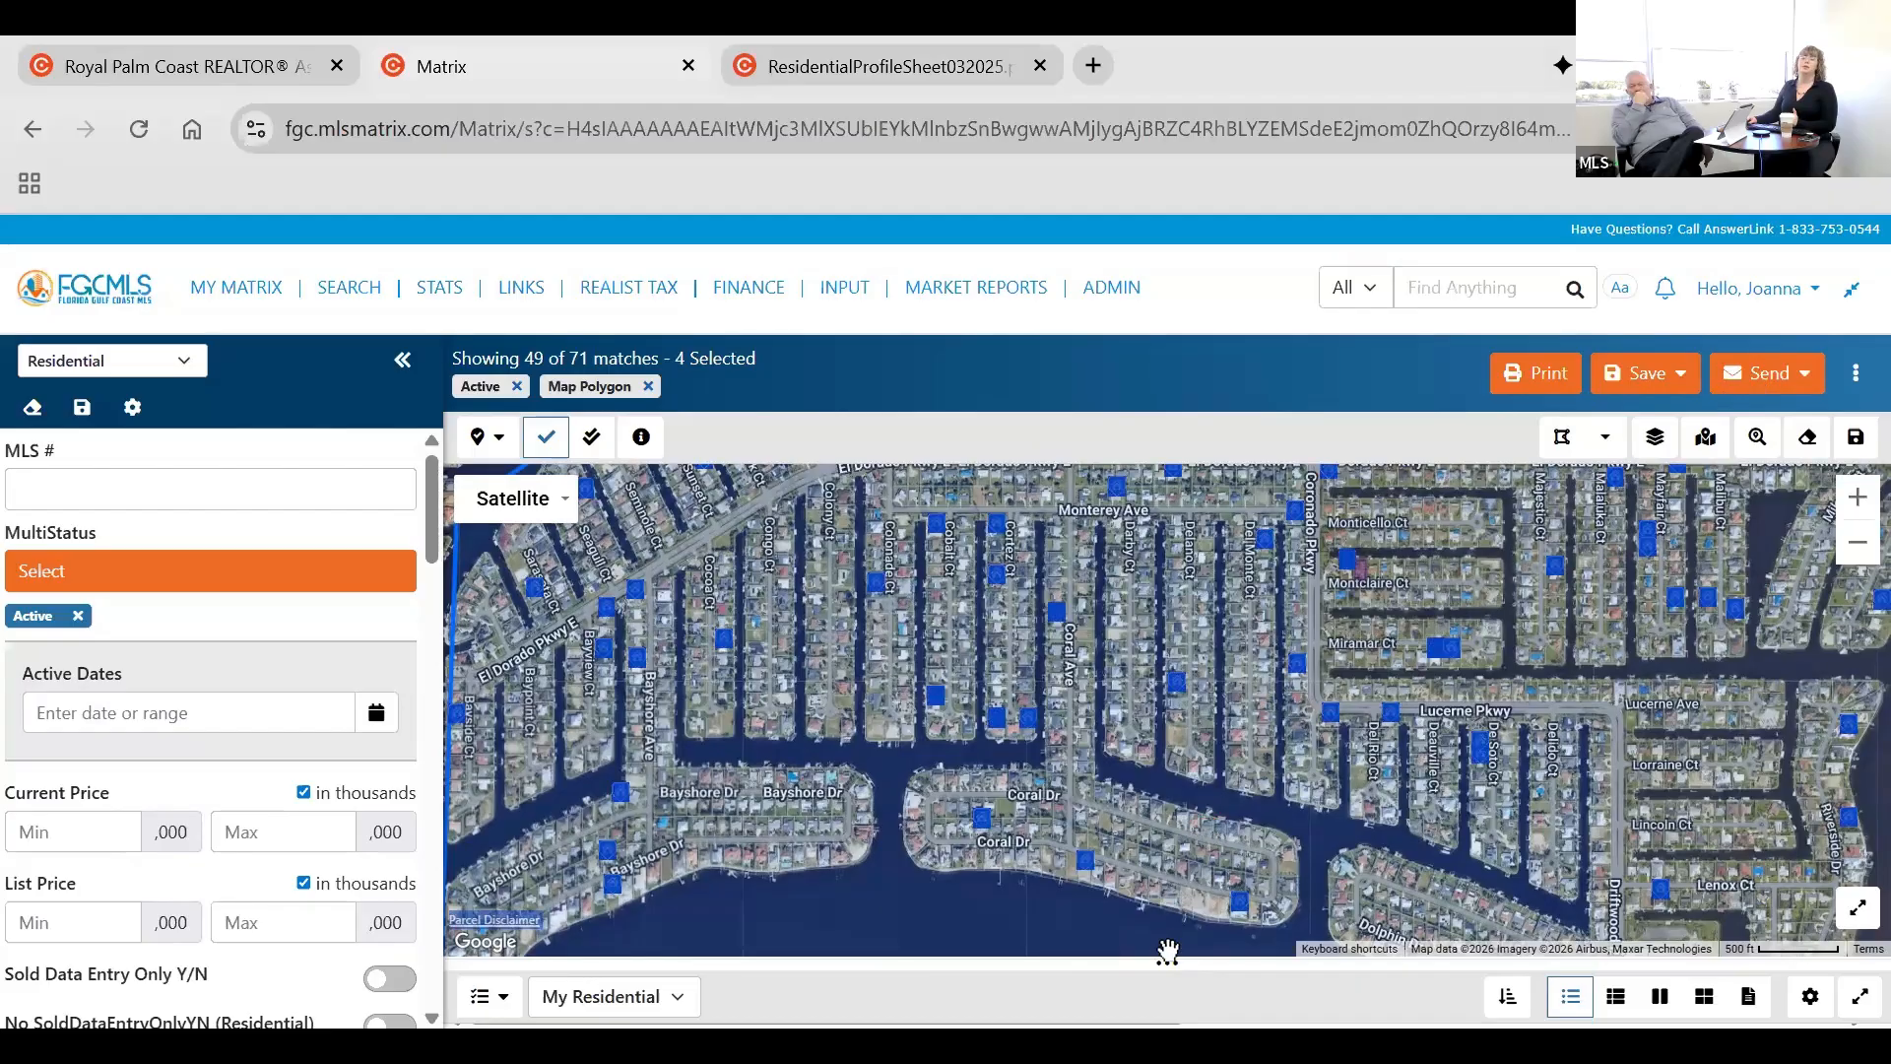
pyautogui.moveTo(1167, 962); pyautogui.dragTo(1172, 1004)
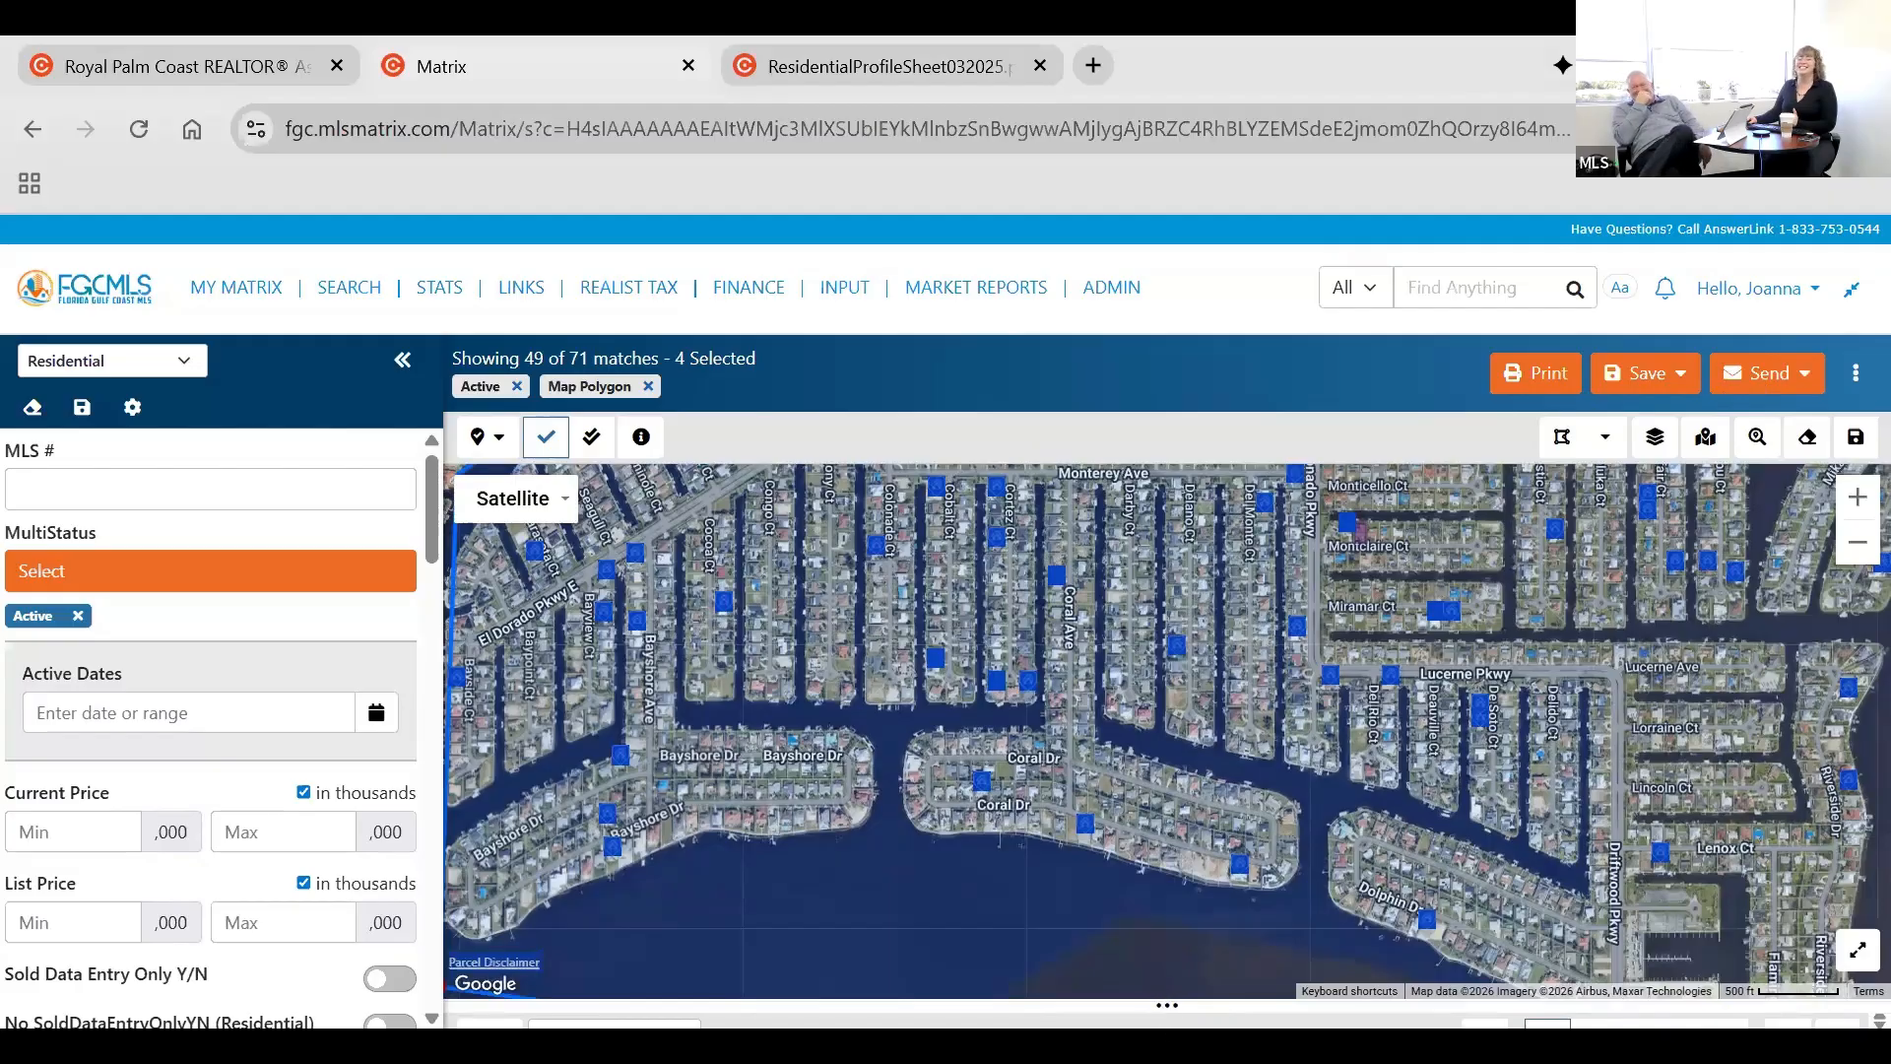
pyautogui.moveTo(1164, 1006); pyautogui.dragTo(1165, 1021)
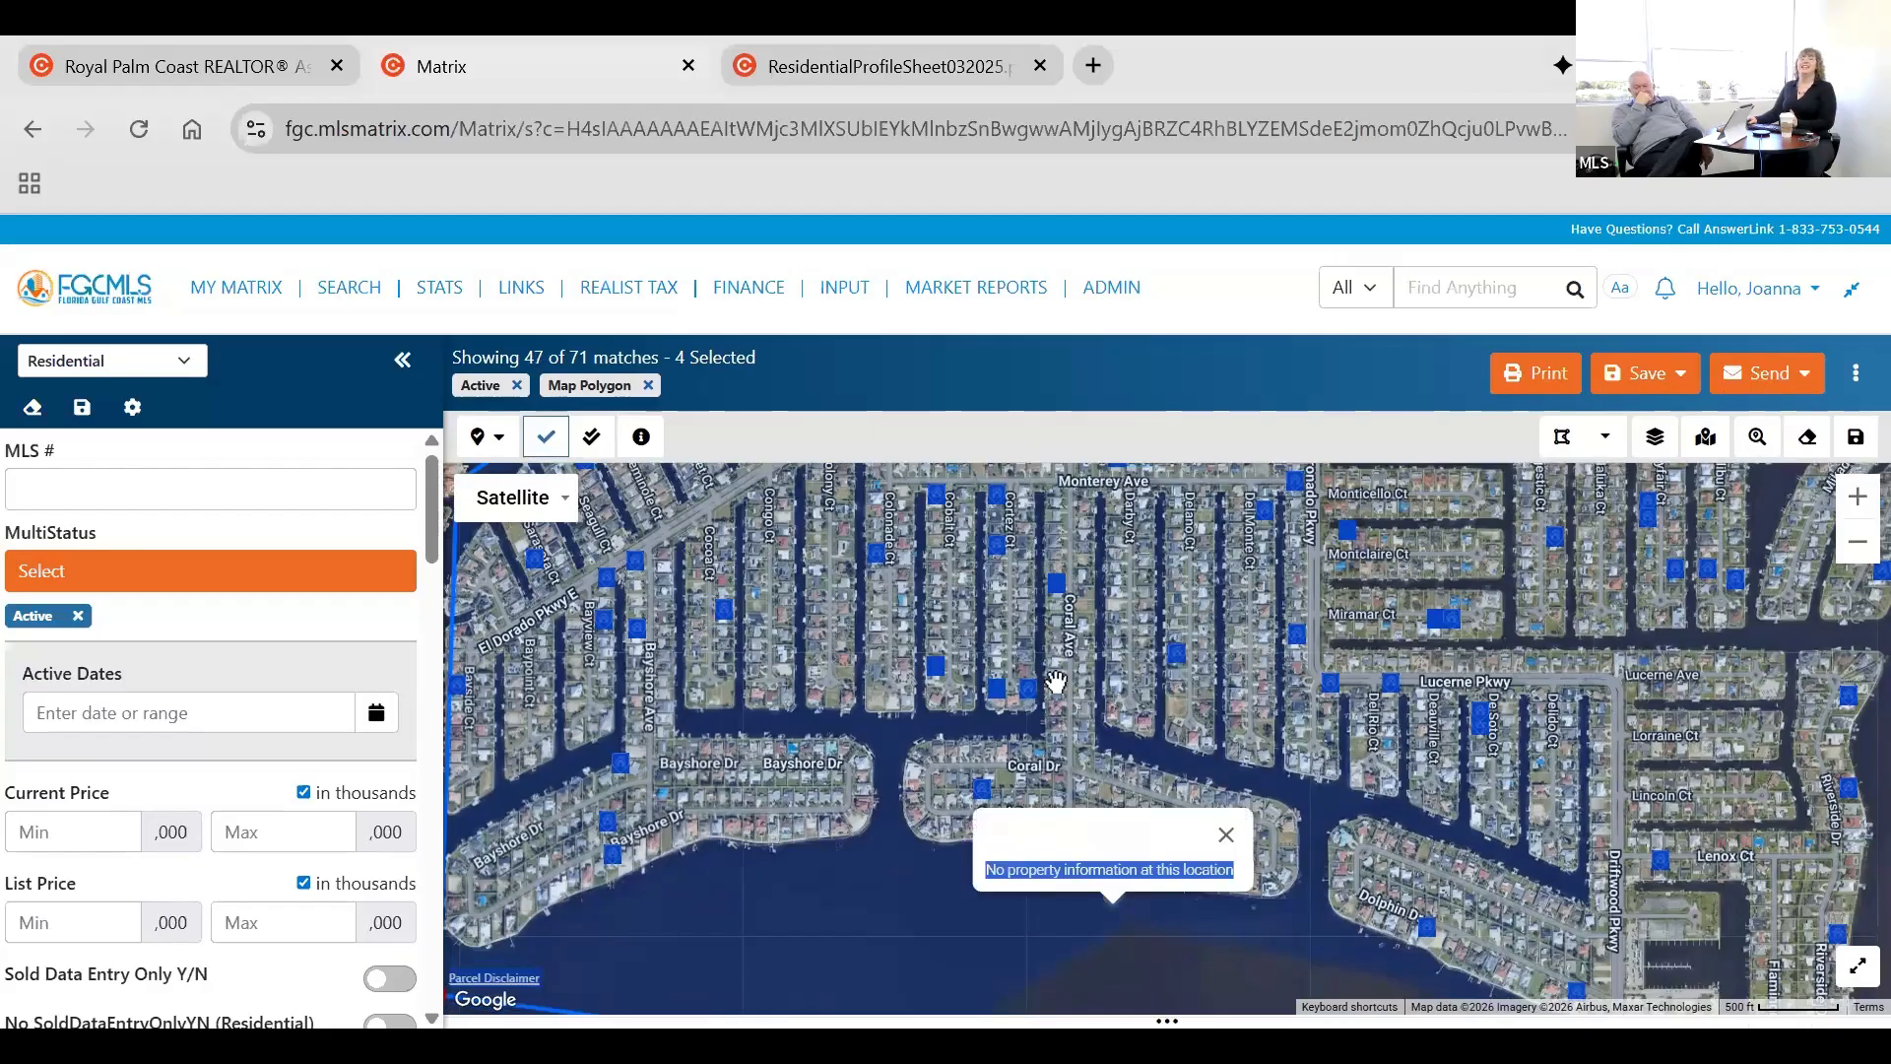
# Check the pin of the listing on Cocoa CT in the western part of the polygon.
pyautogui.scroll(-1, 571, 683)
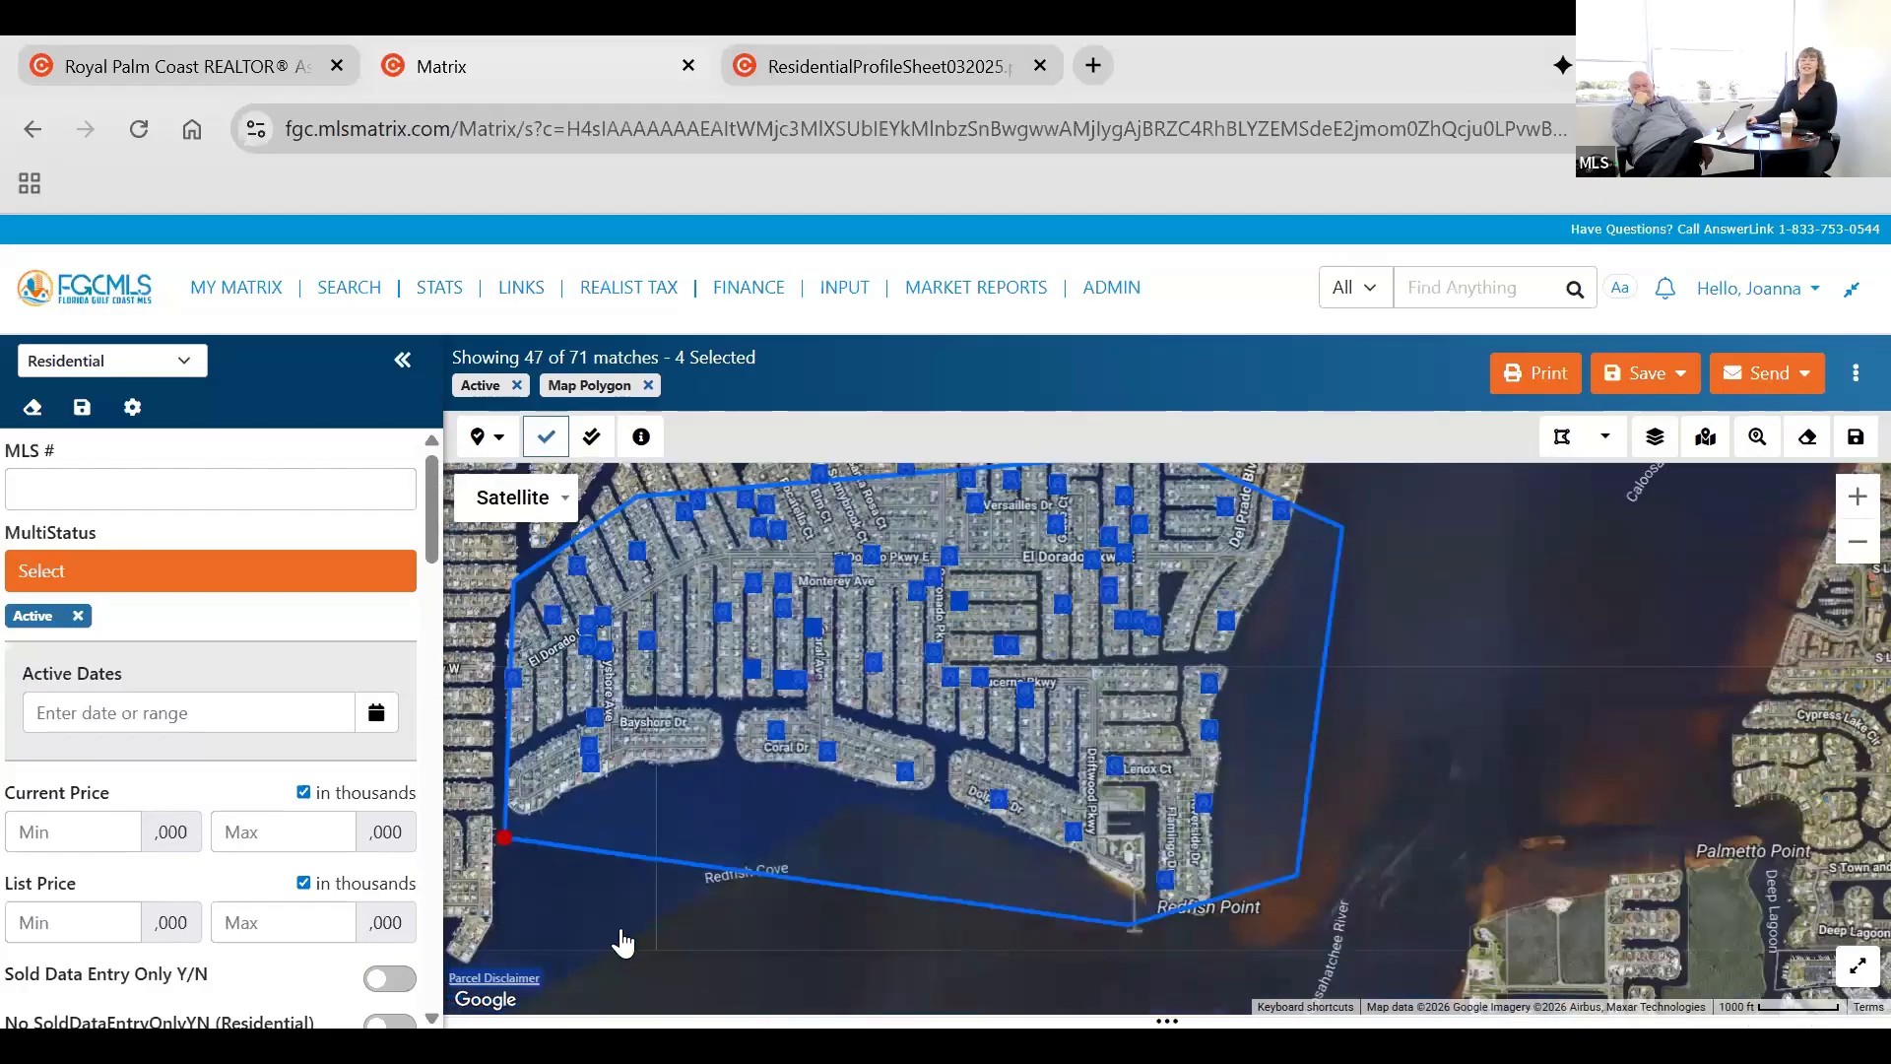
pyautogui.click(617, 926)
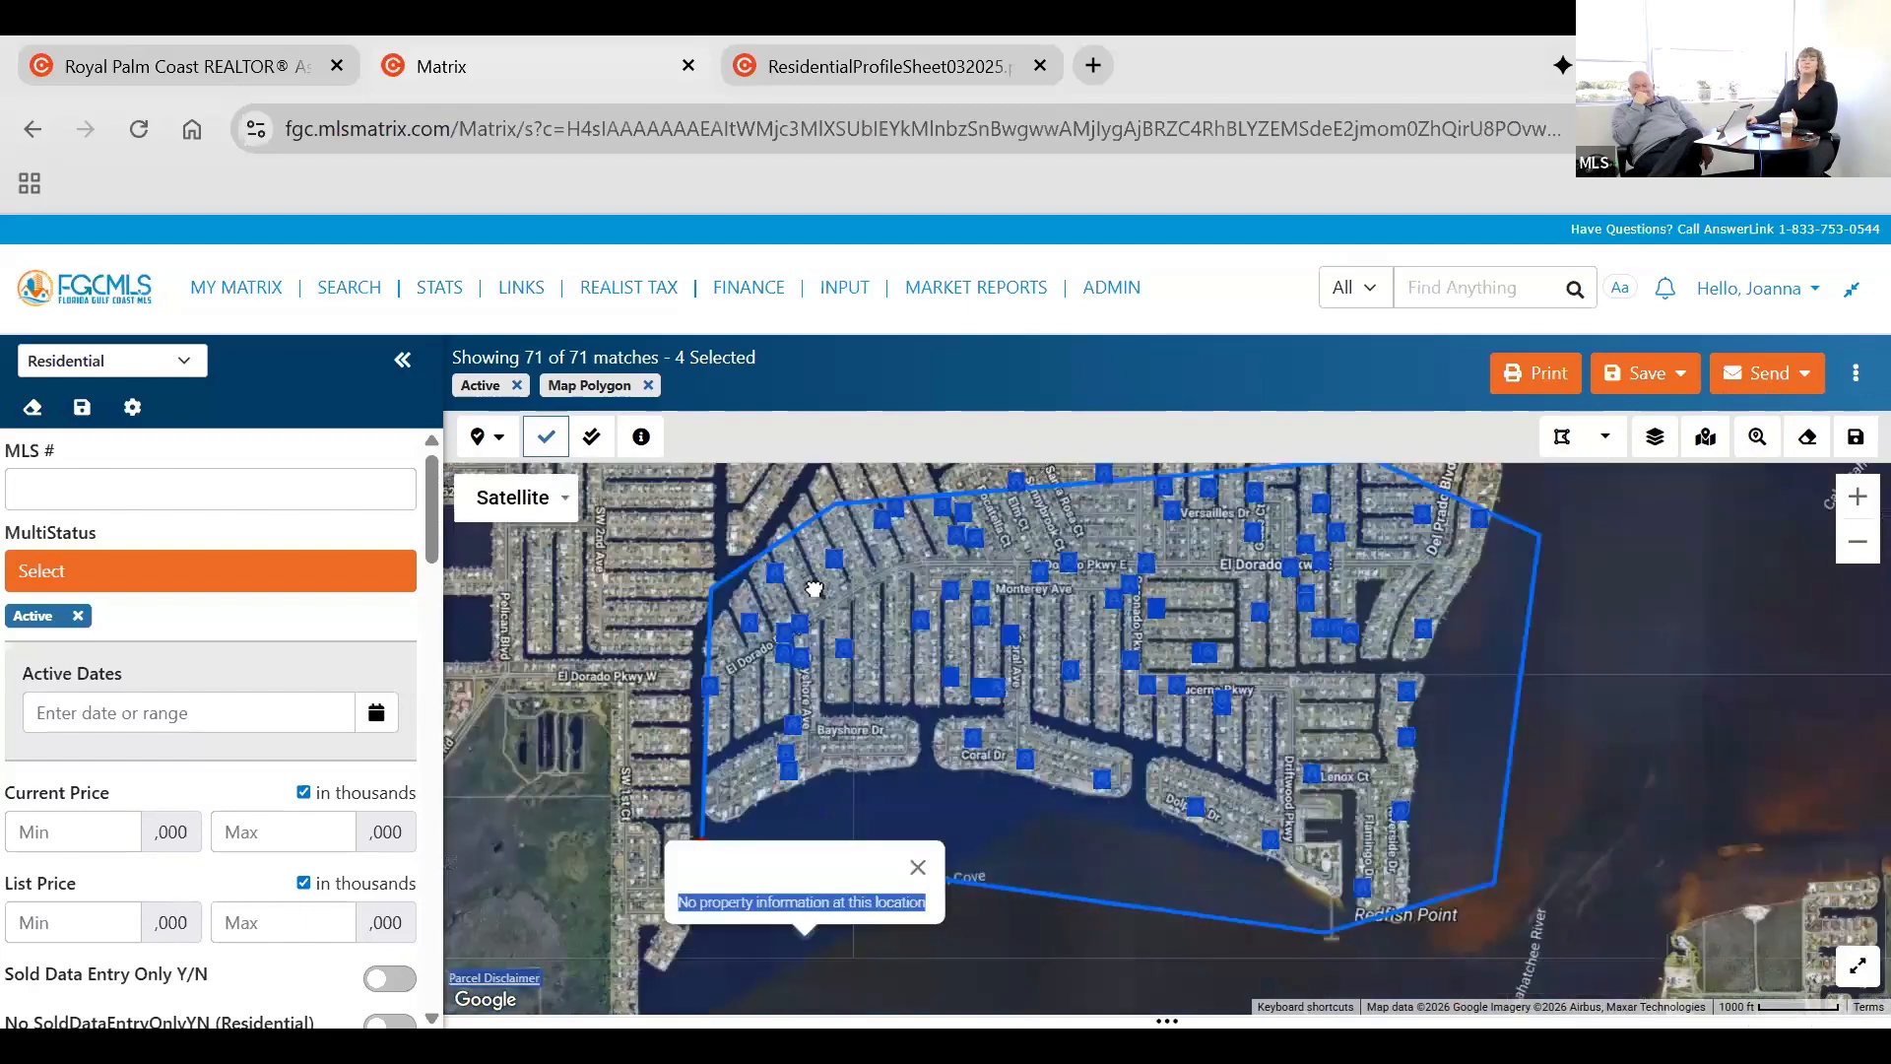
pyautogui.click(841, 650)
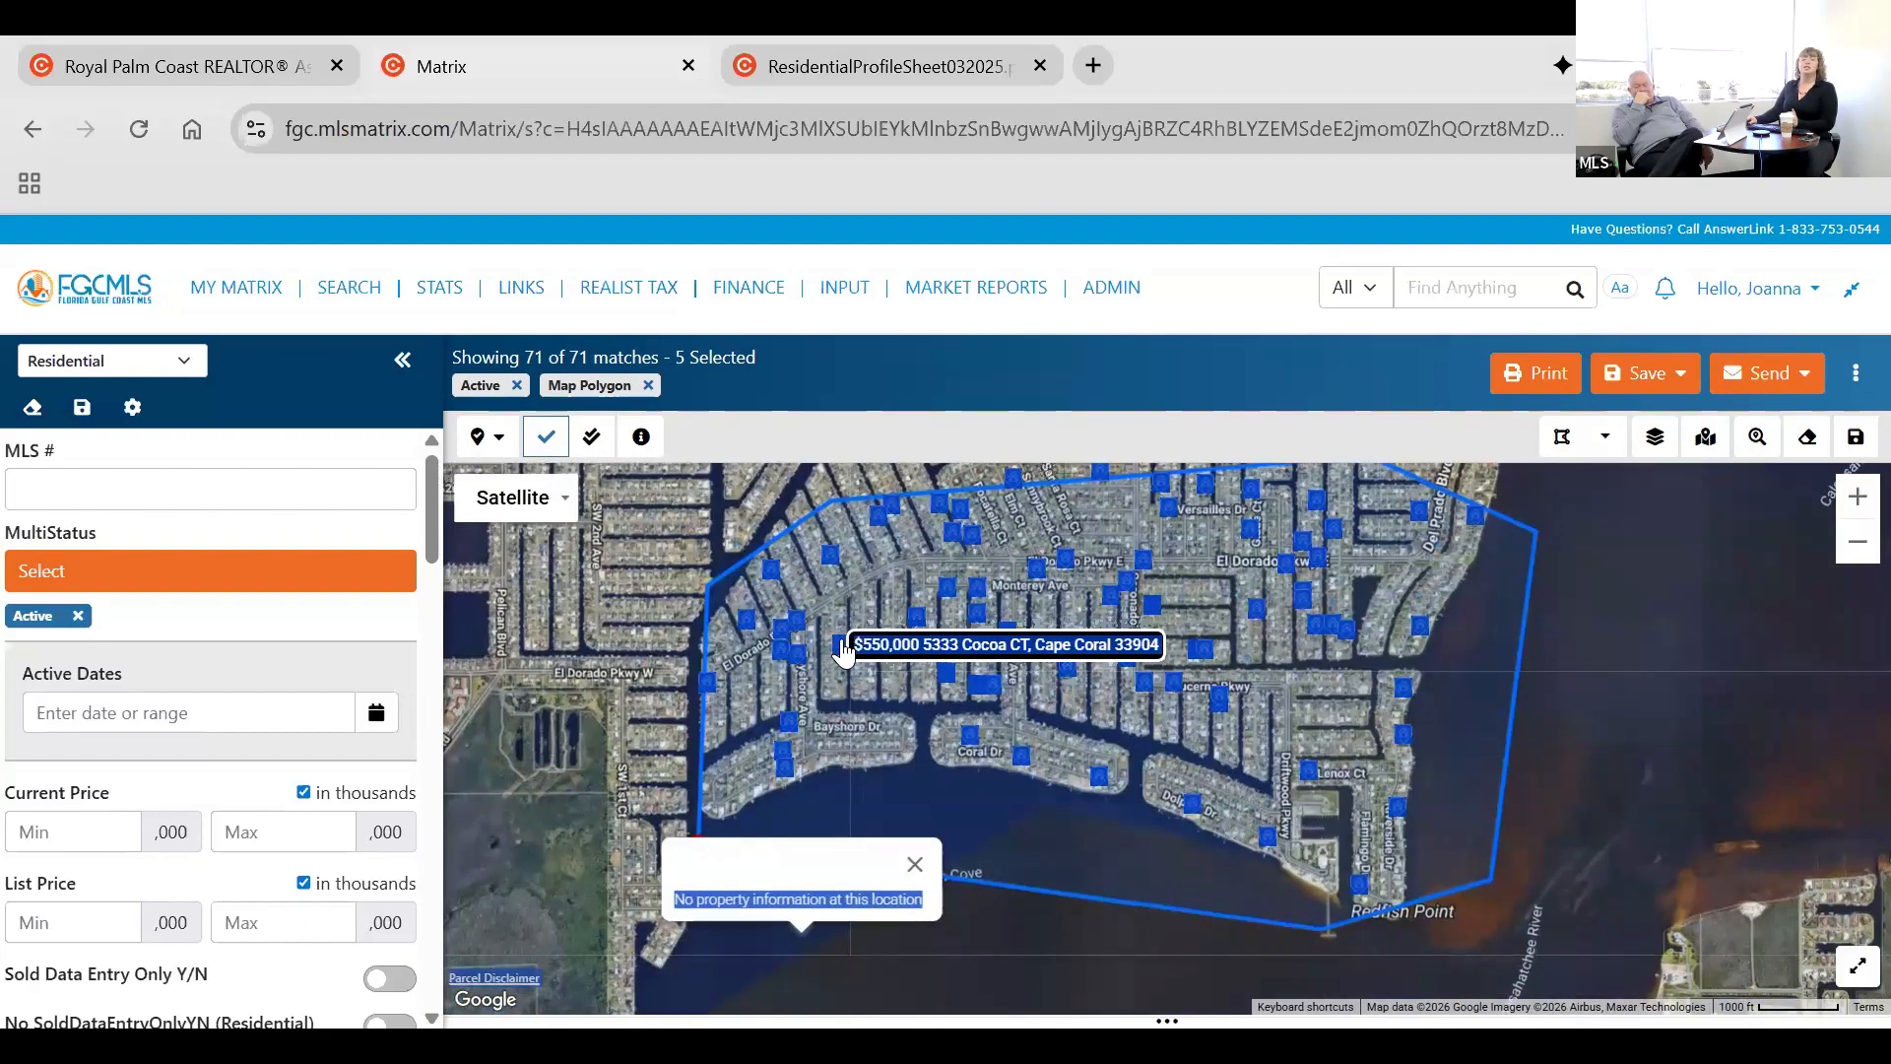
pyautogui.click(841, 650)
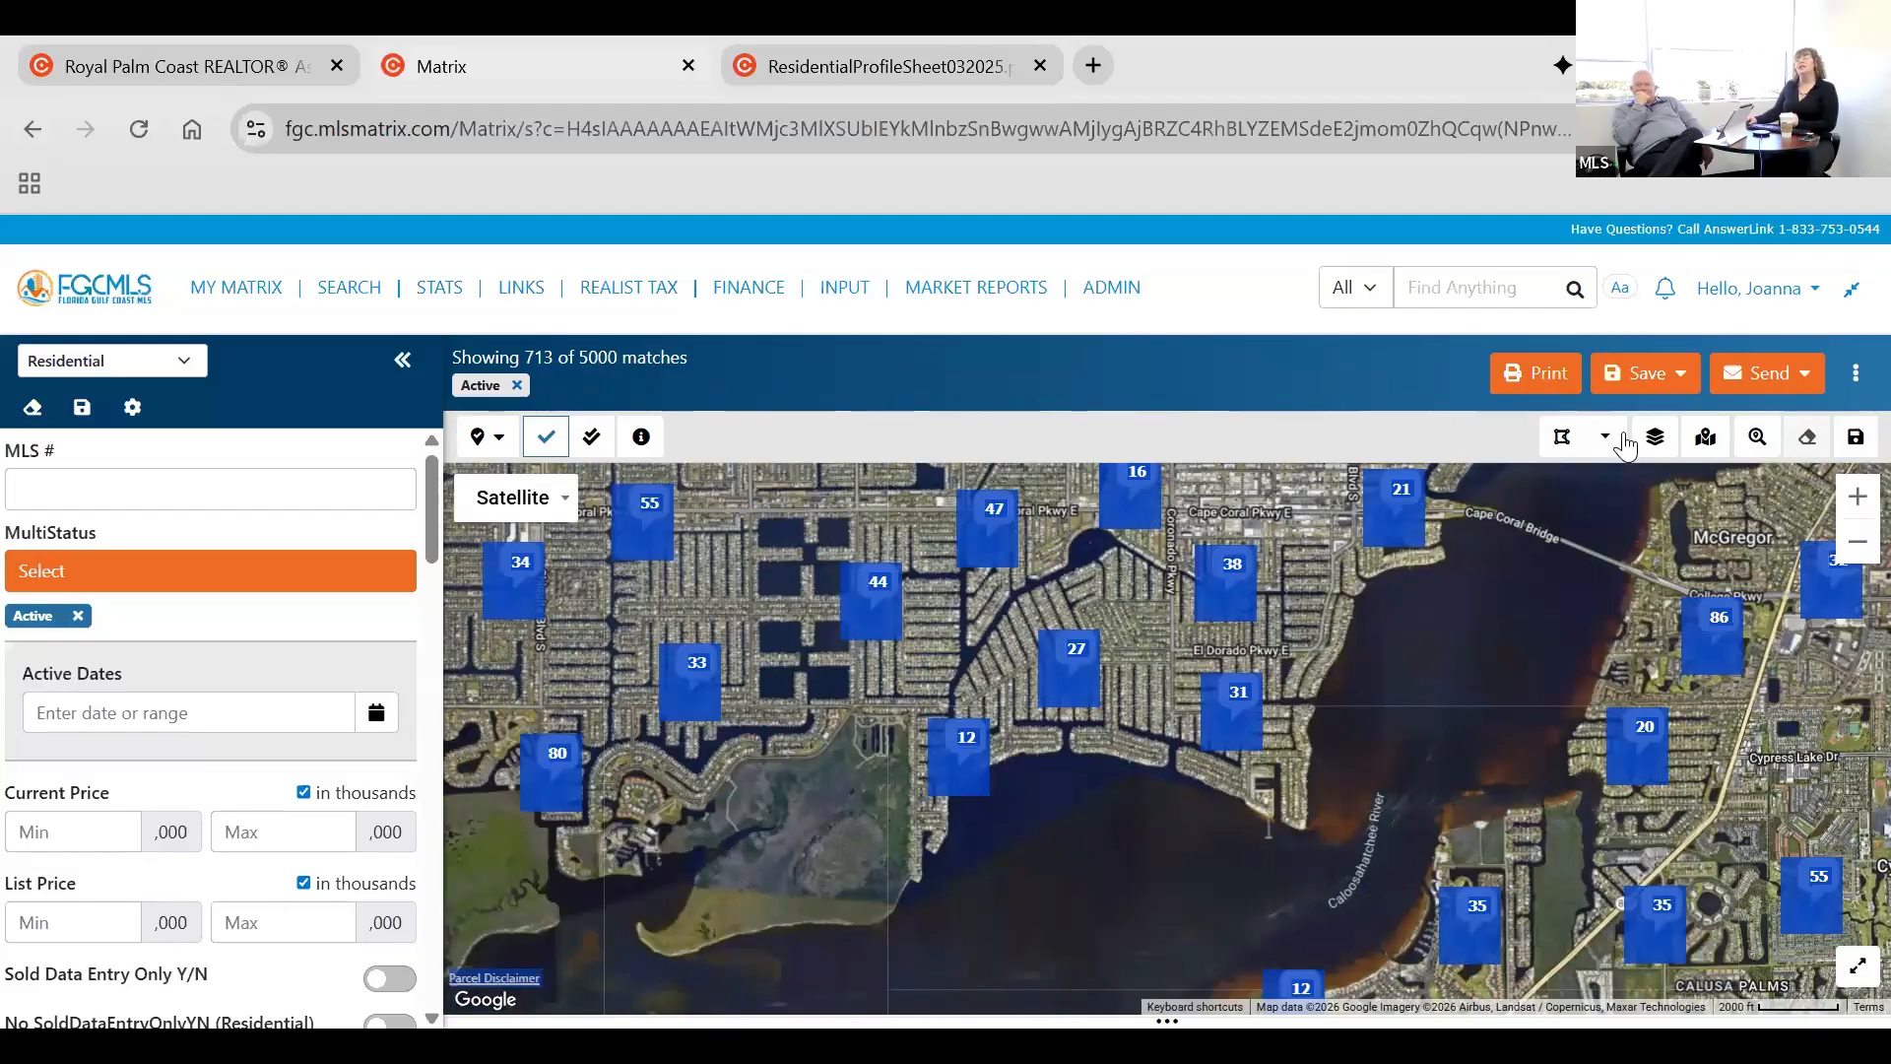
# Draw a new four-sided search polygon around the El Dorado Pkwy canal neighborhood, extending over the water to the south and east.
pyautogui.click(1529, 540)
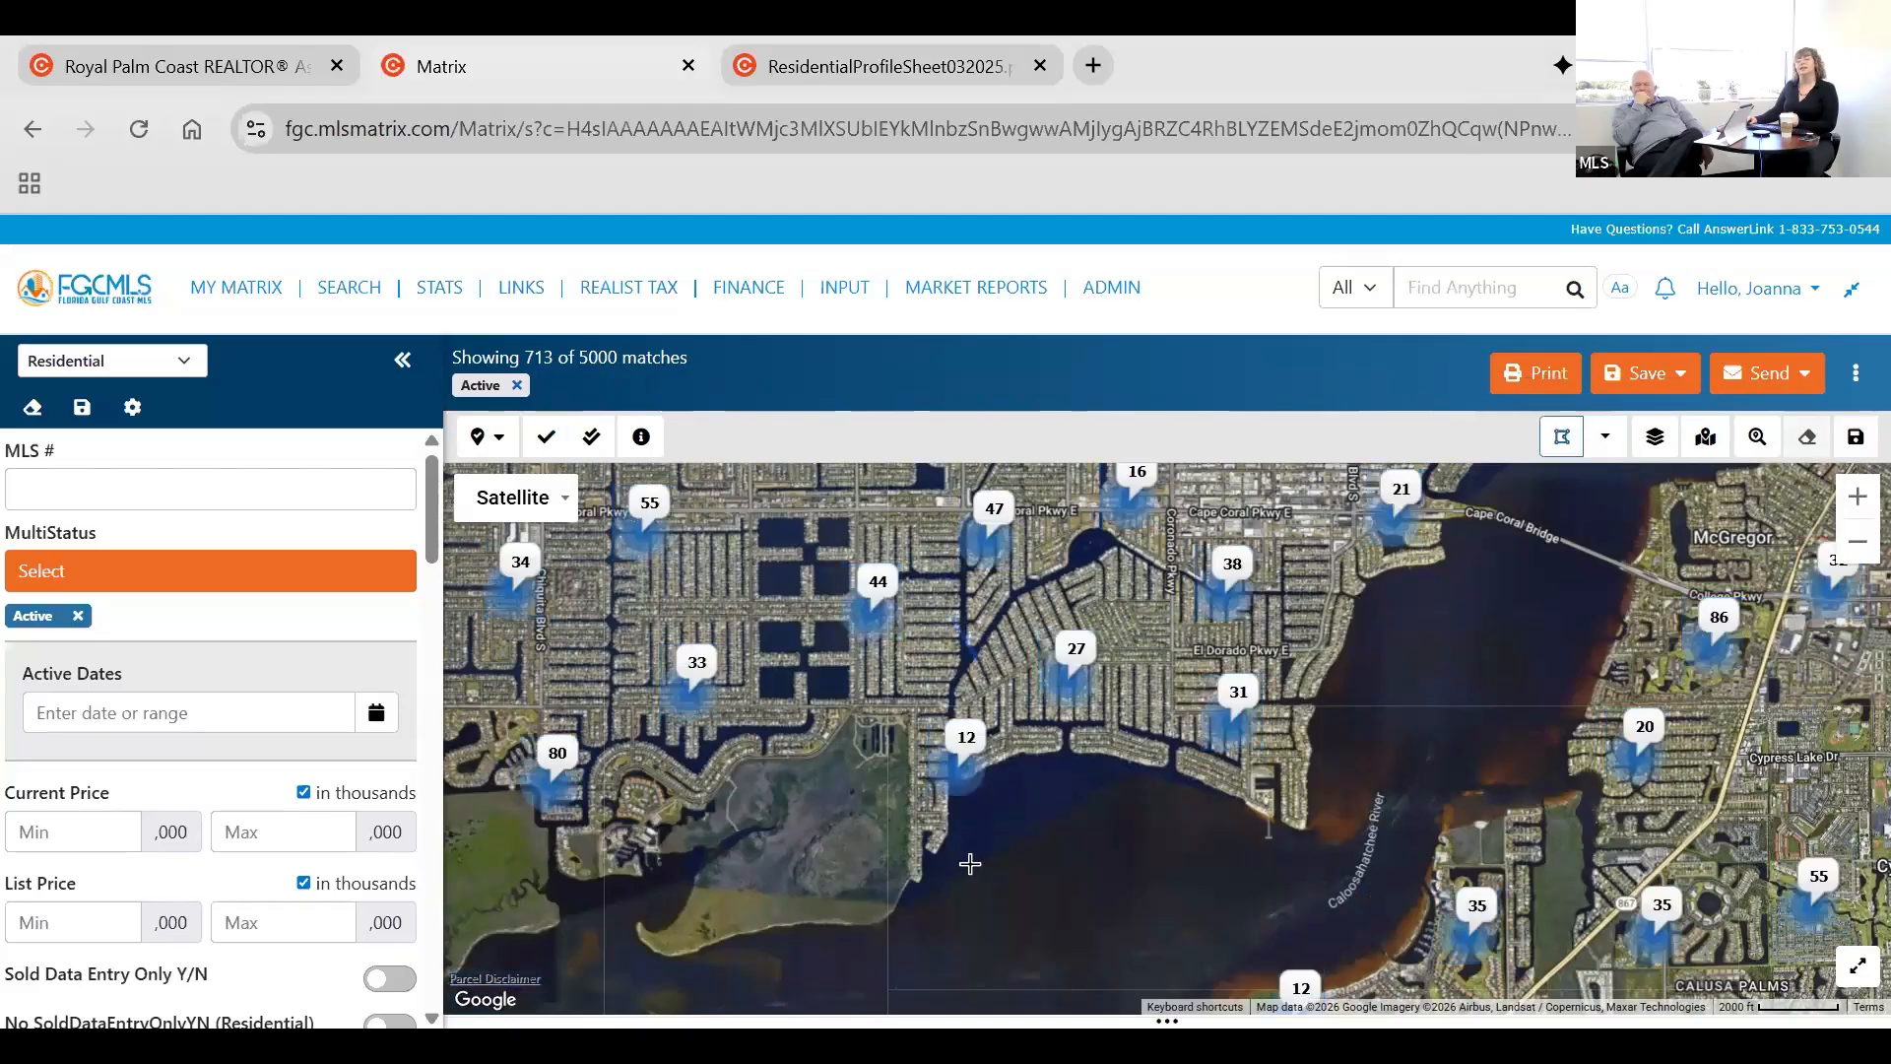
pyautogui.moveTo(1410, 825); pyautogui.dragTo(1447, 832)
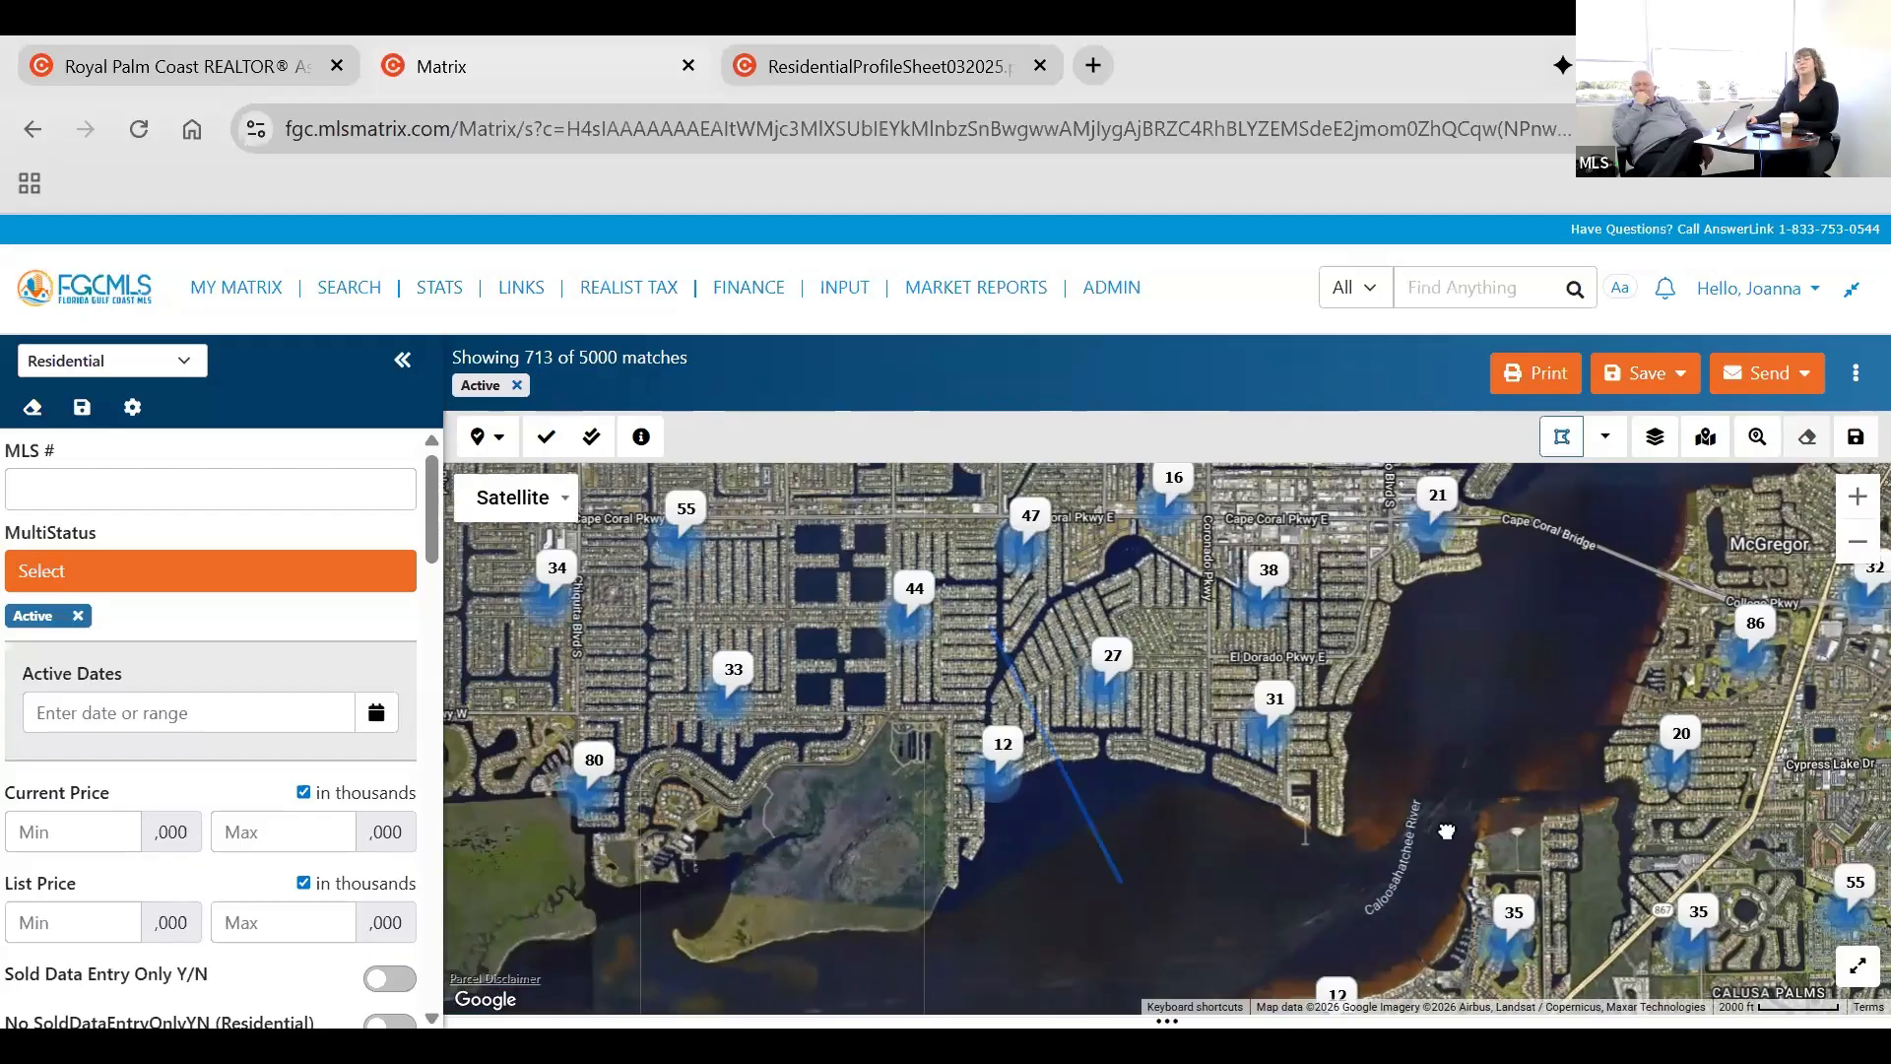
pyautogui.click(1052, 872)
pyautogui.moveTo(1364, 886); pyautogui.dragTo(1354, 899)
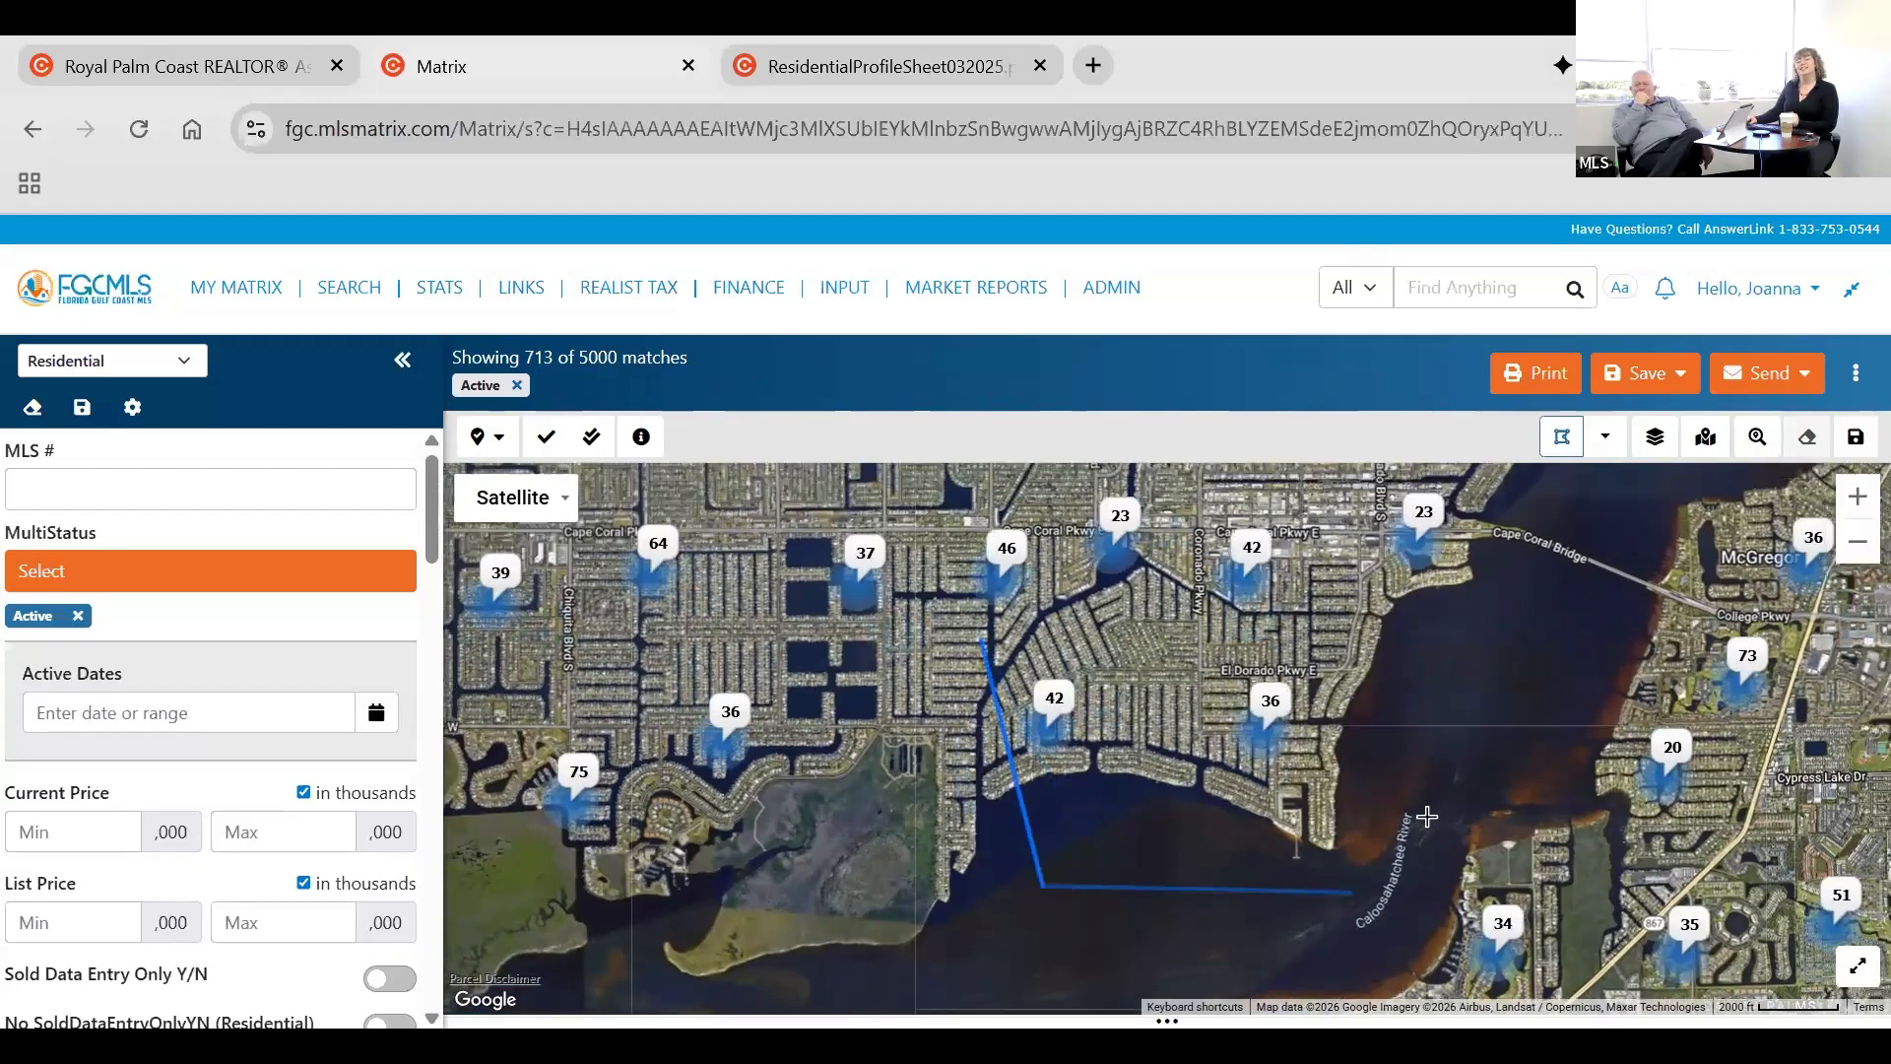
pyautogui.click(1341, 915)
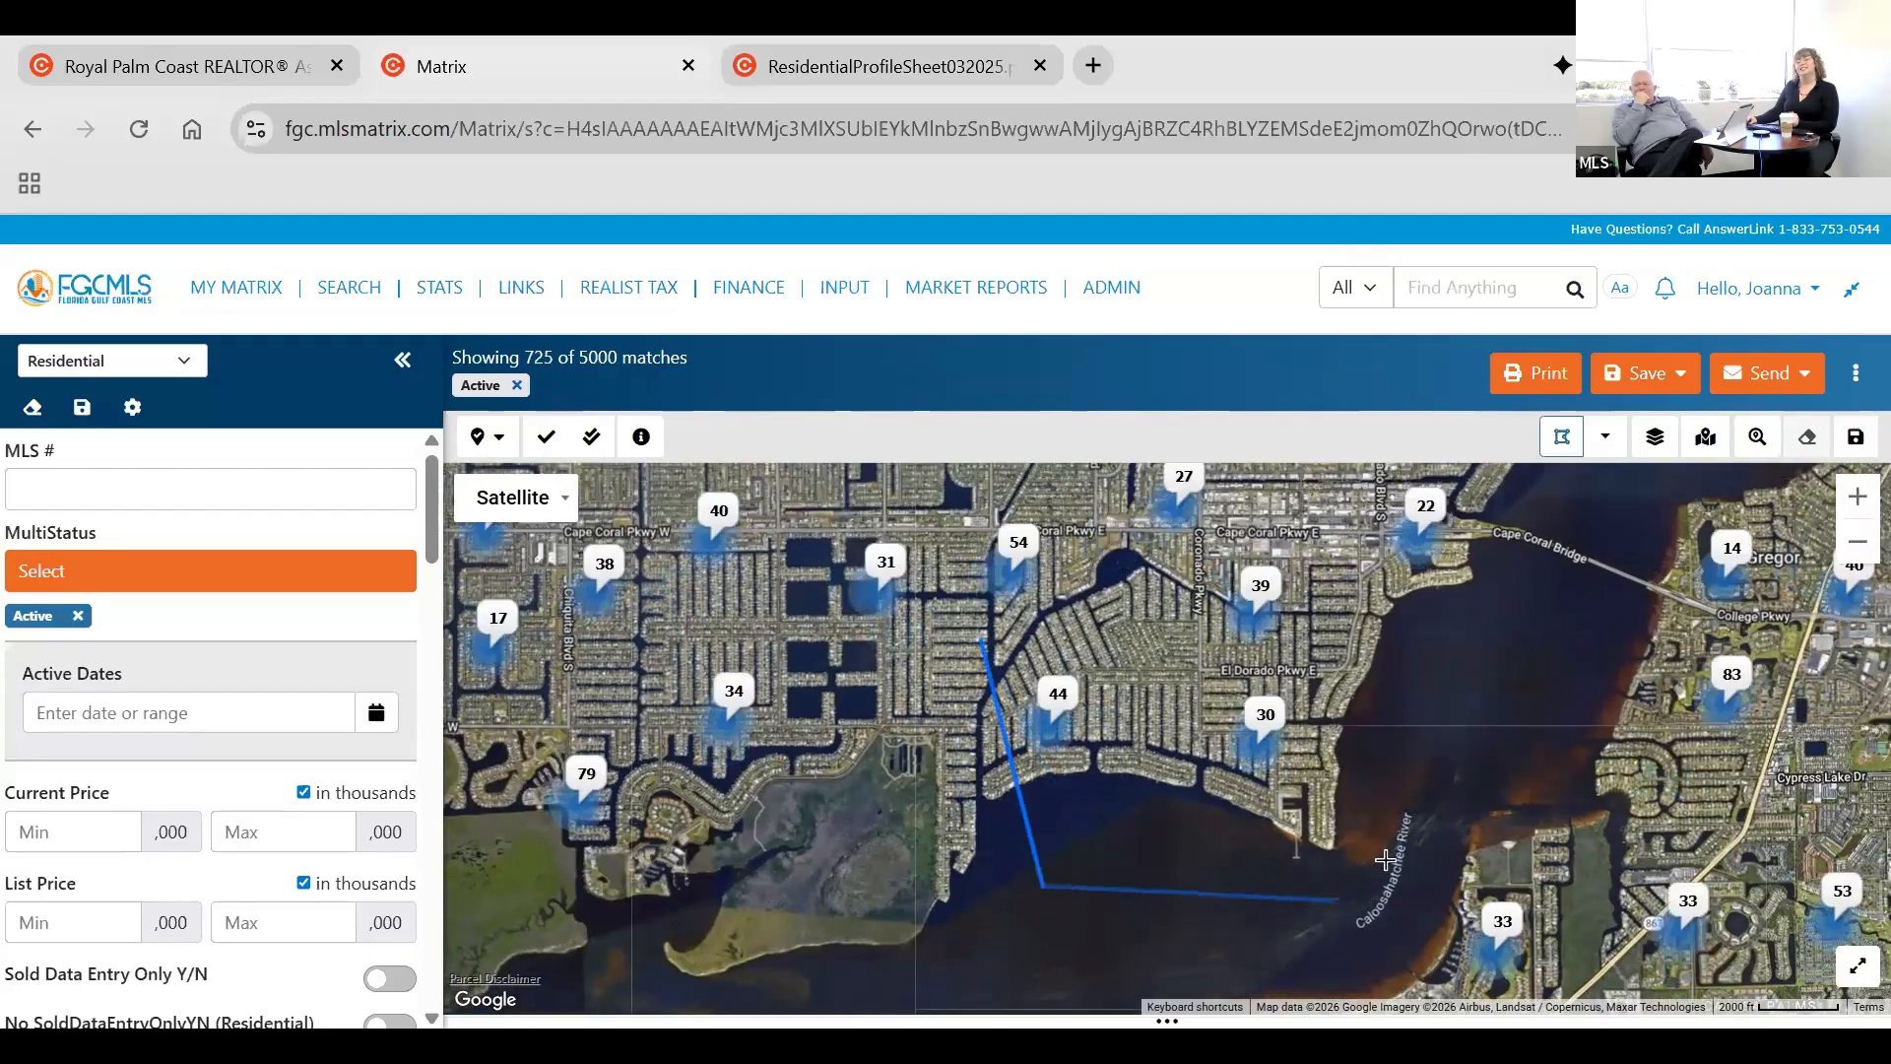
pyautogui.click(983, 641)
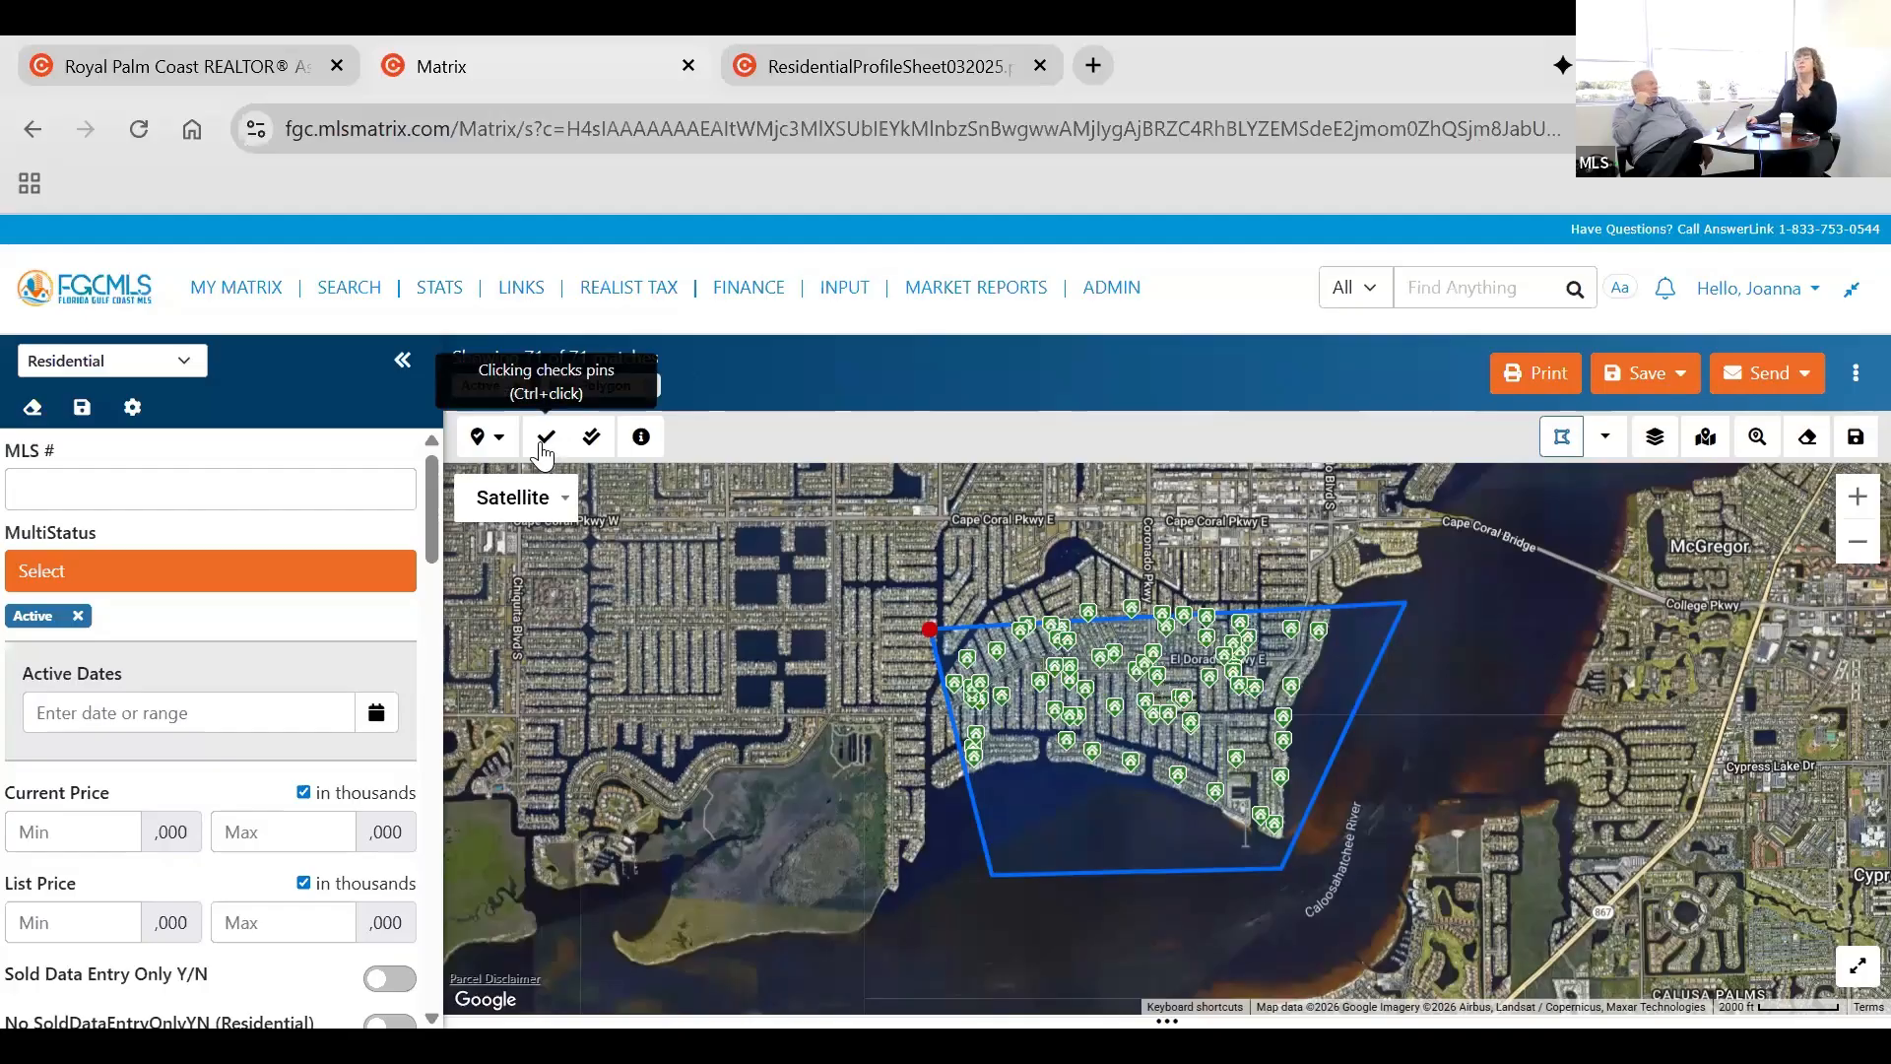
# Try the multiple-pin check mode and look over the pin selection options without choosing one.
pyautogui.click(594, 437)
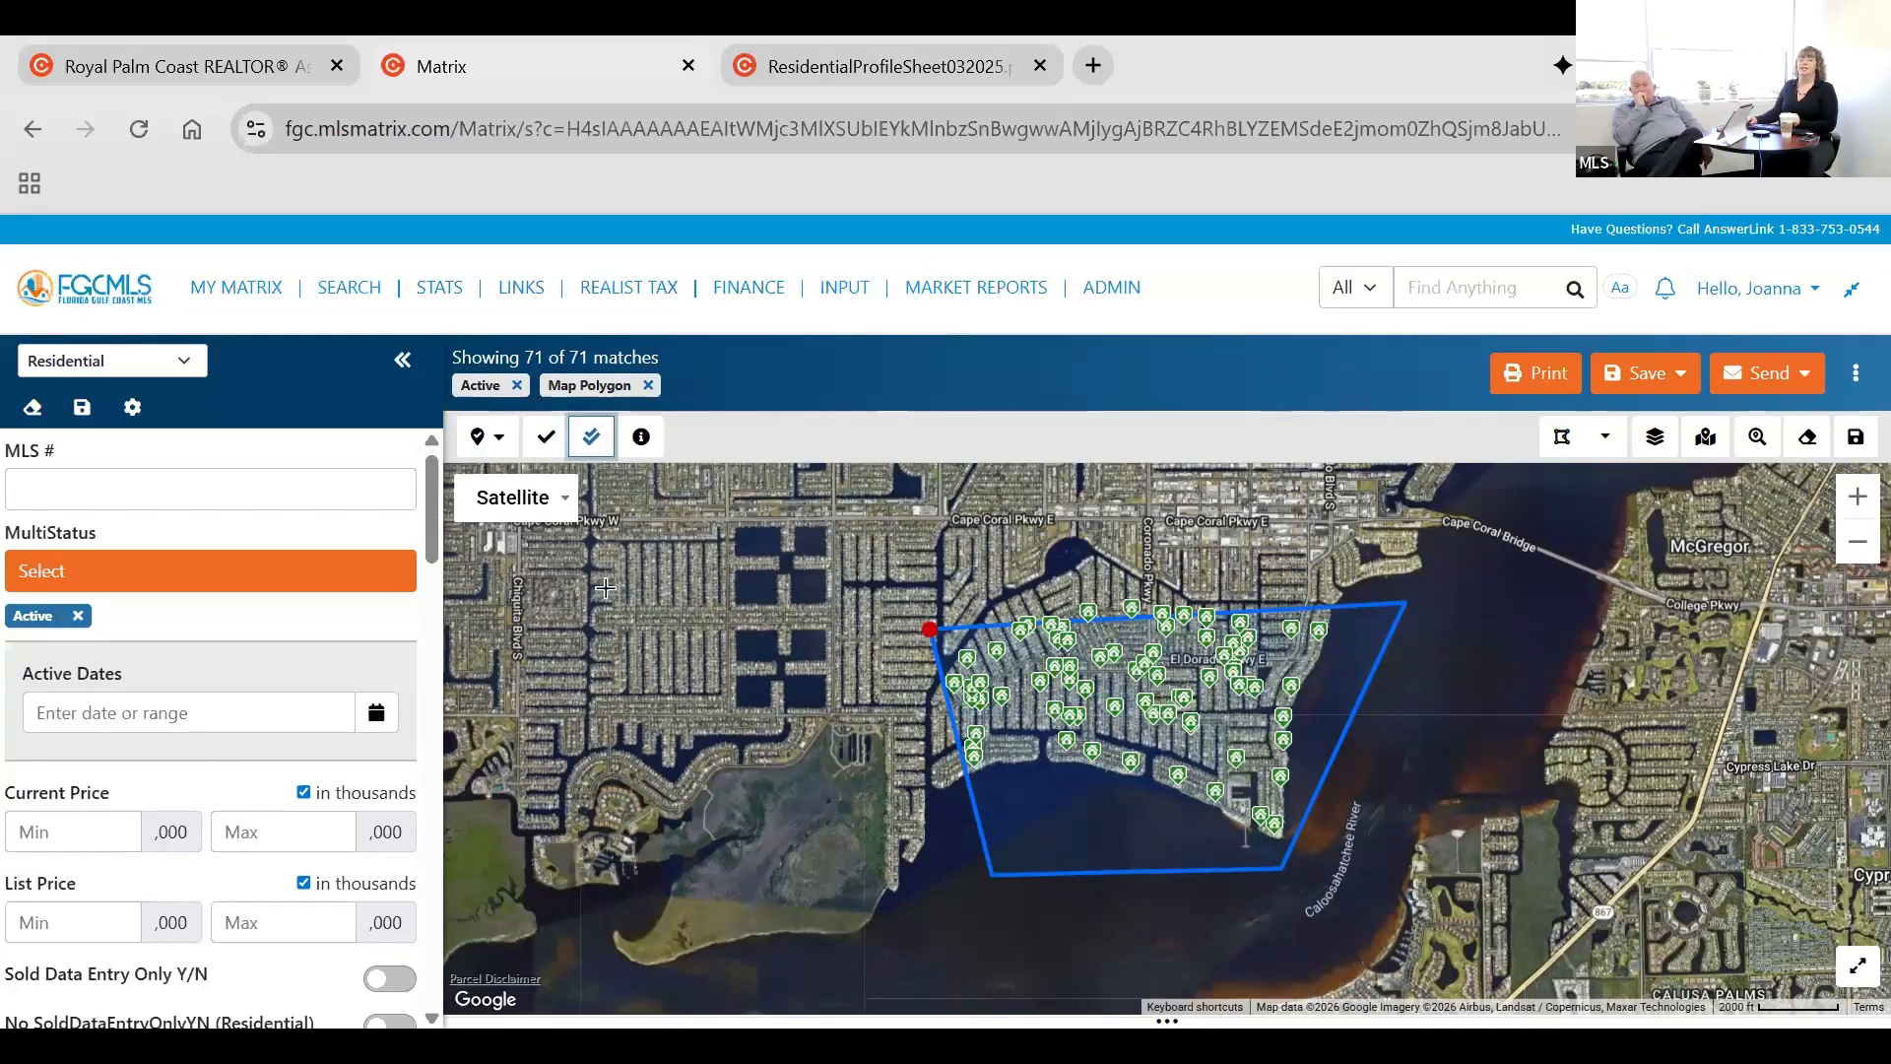
pyautogui.click(492, 447)
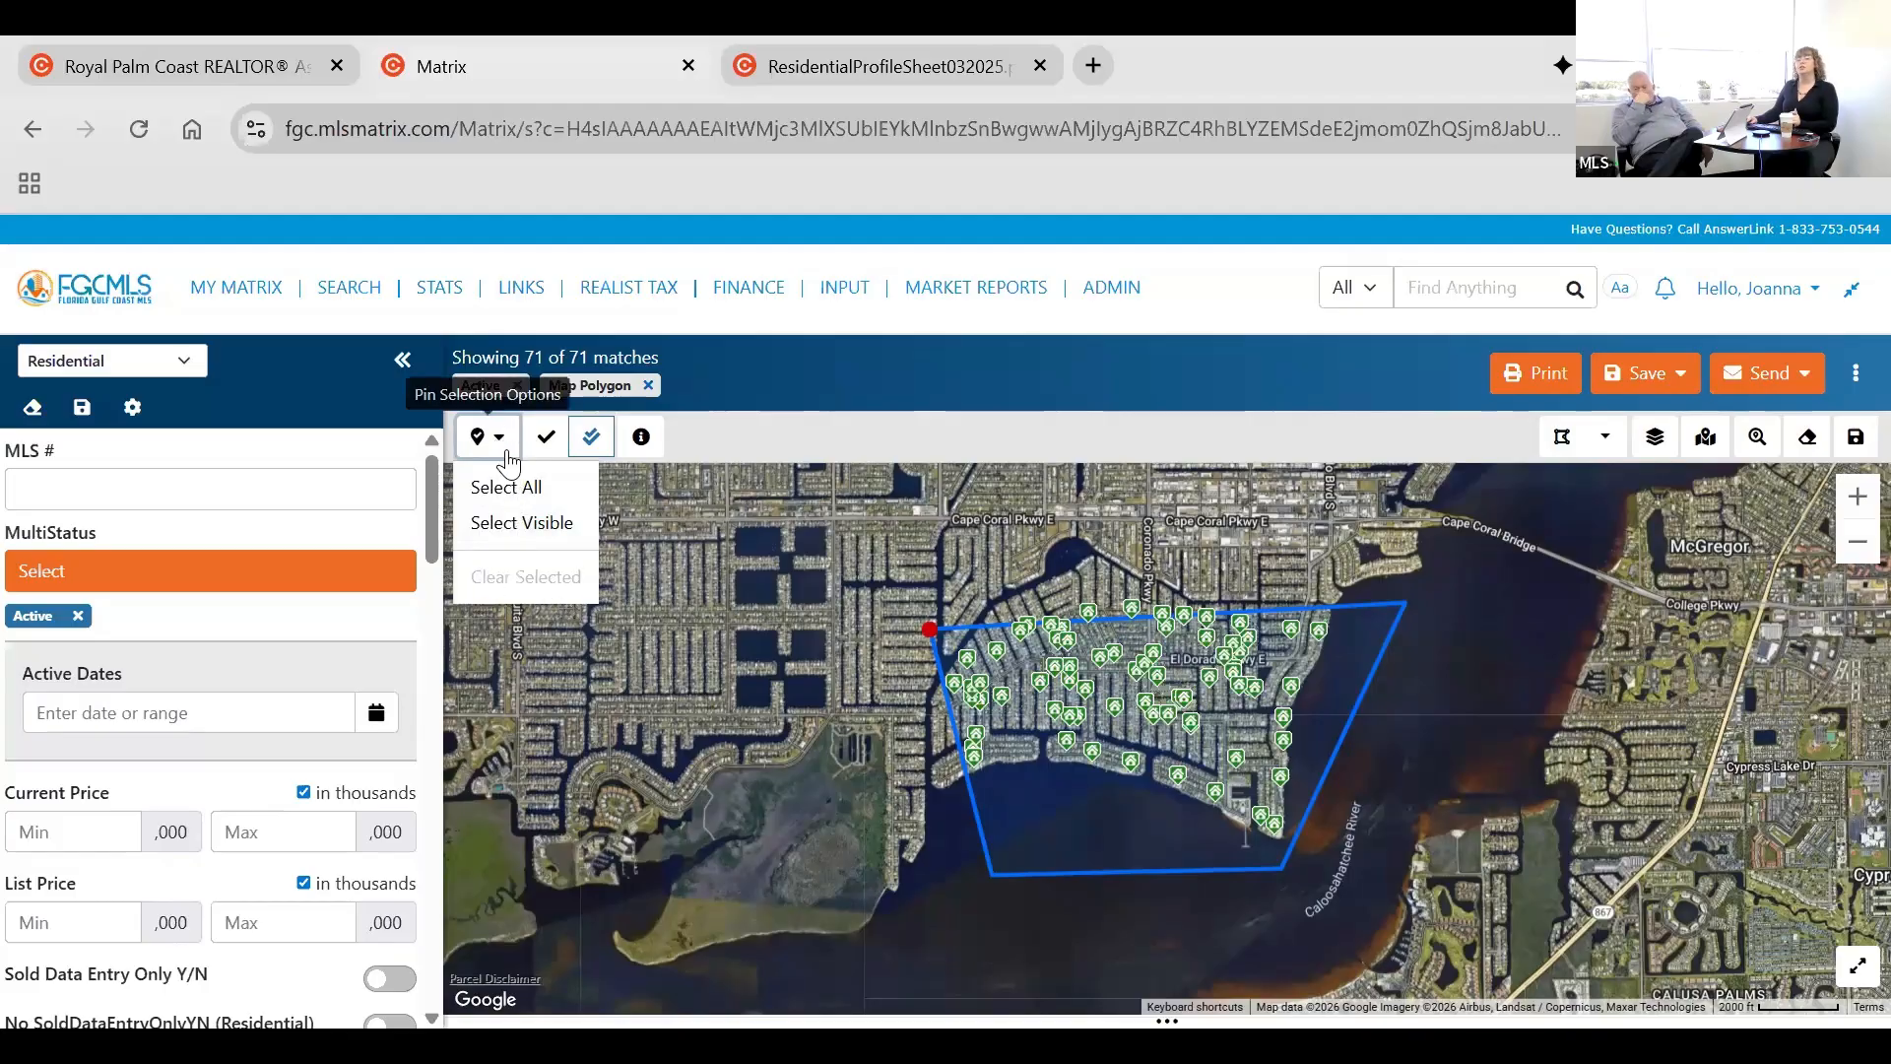
pyautogui.click(664, 454)
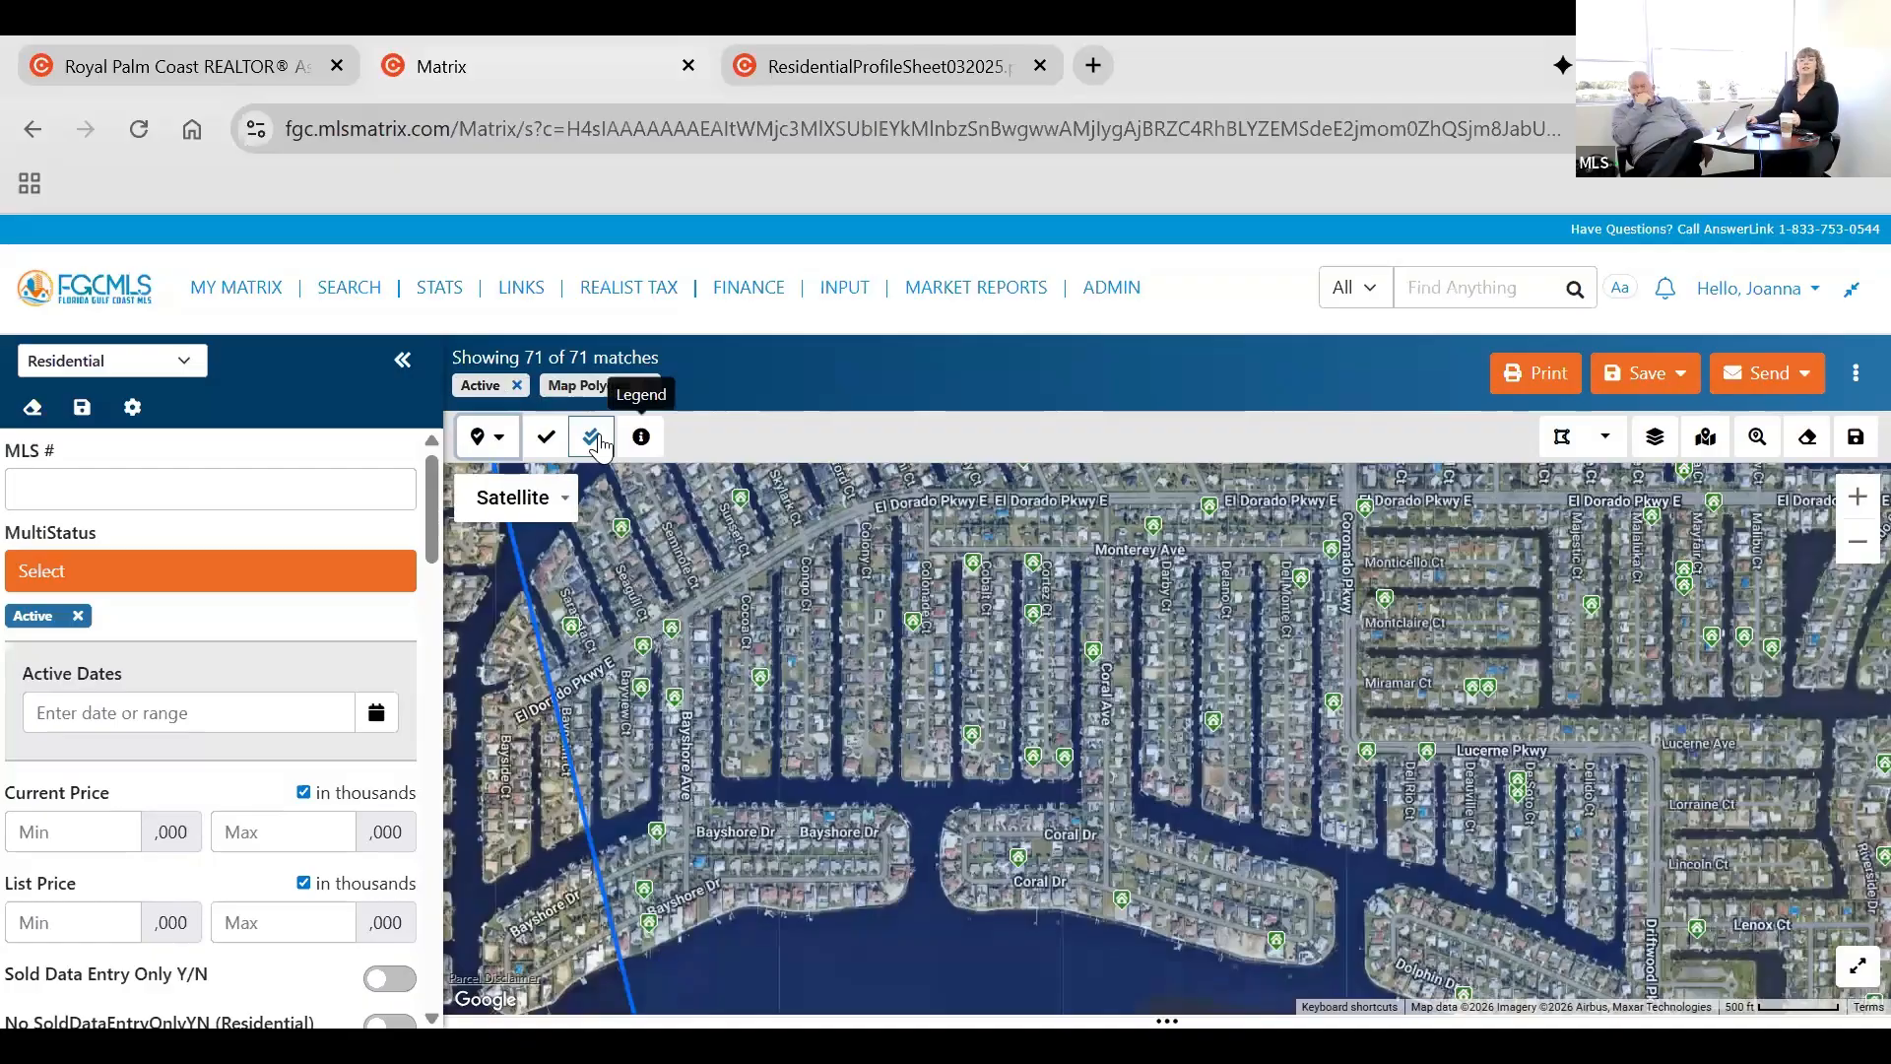
pyautogui.click(597, 438)
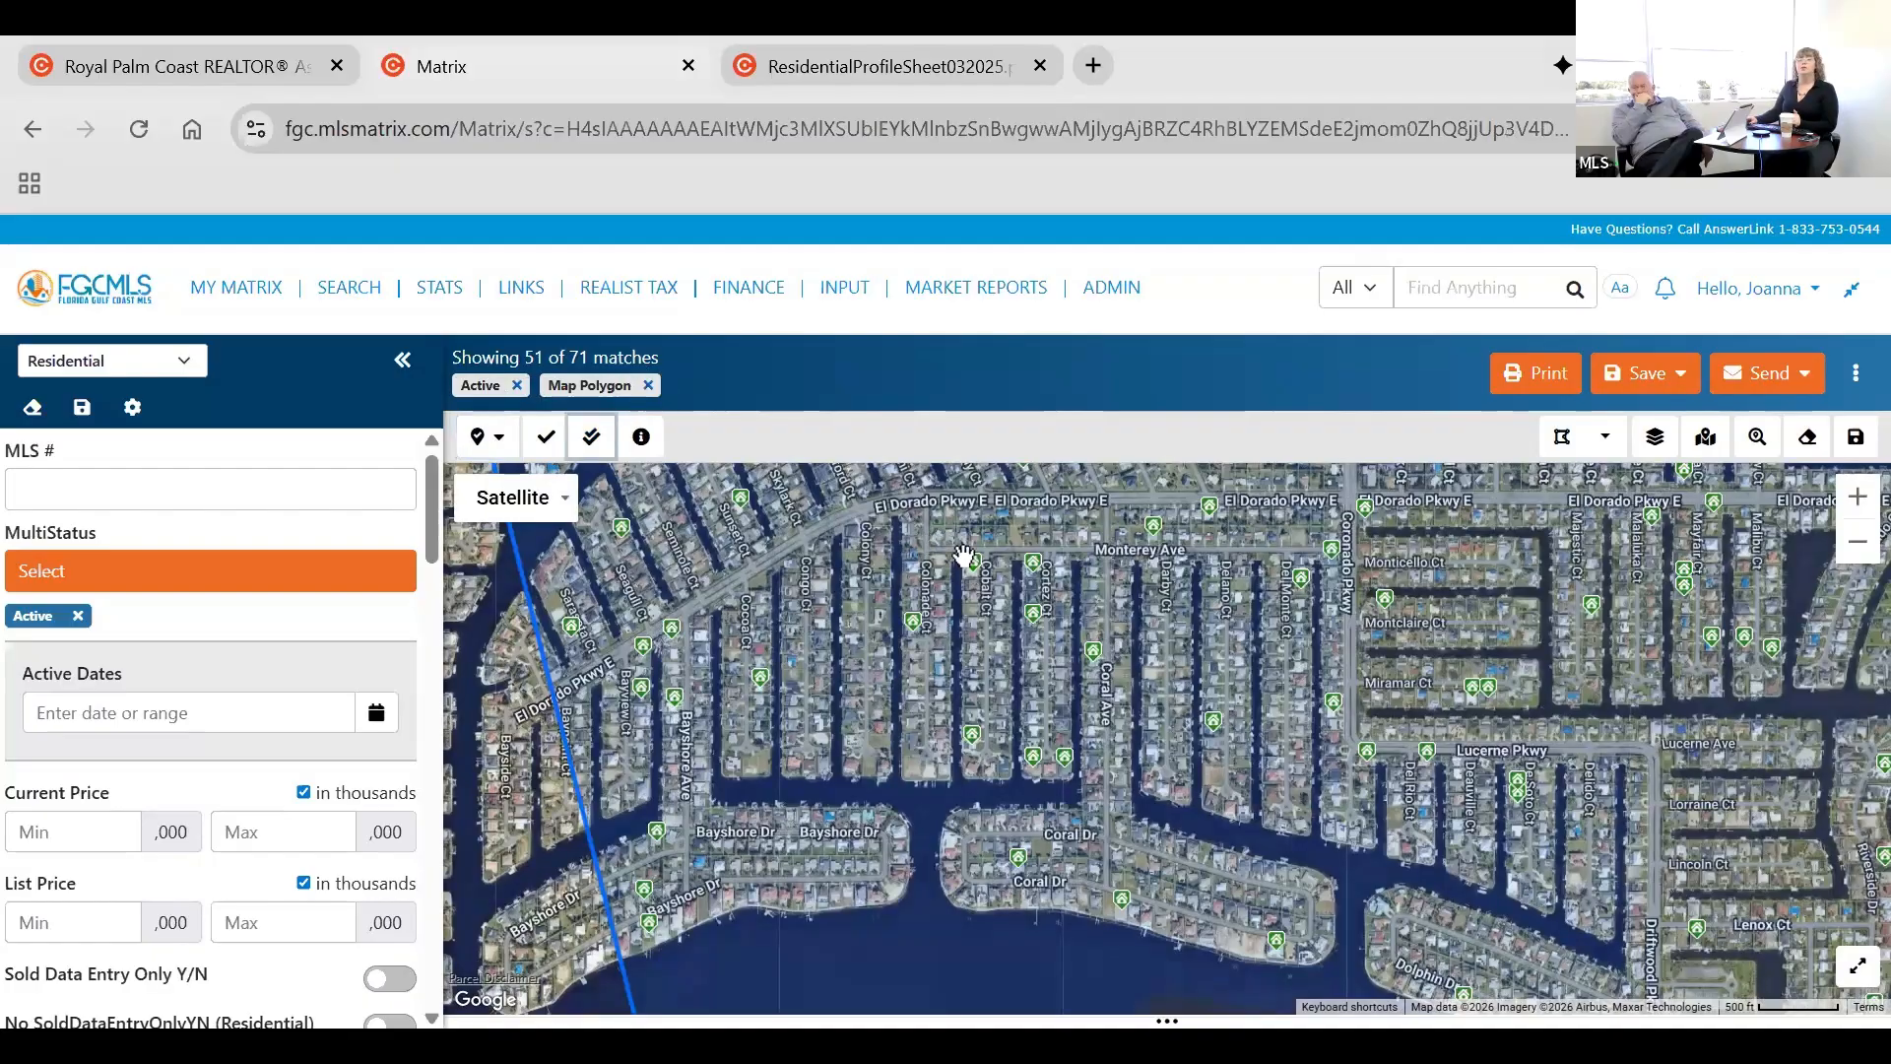
# Open the summary of the $1,850,000 listing on Colonade CT and review its photos and key details.
pyautogui.scroll(1, 985, 642)
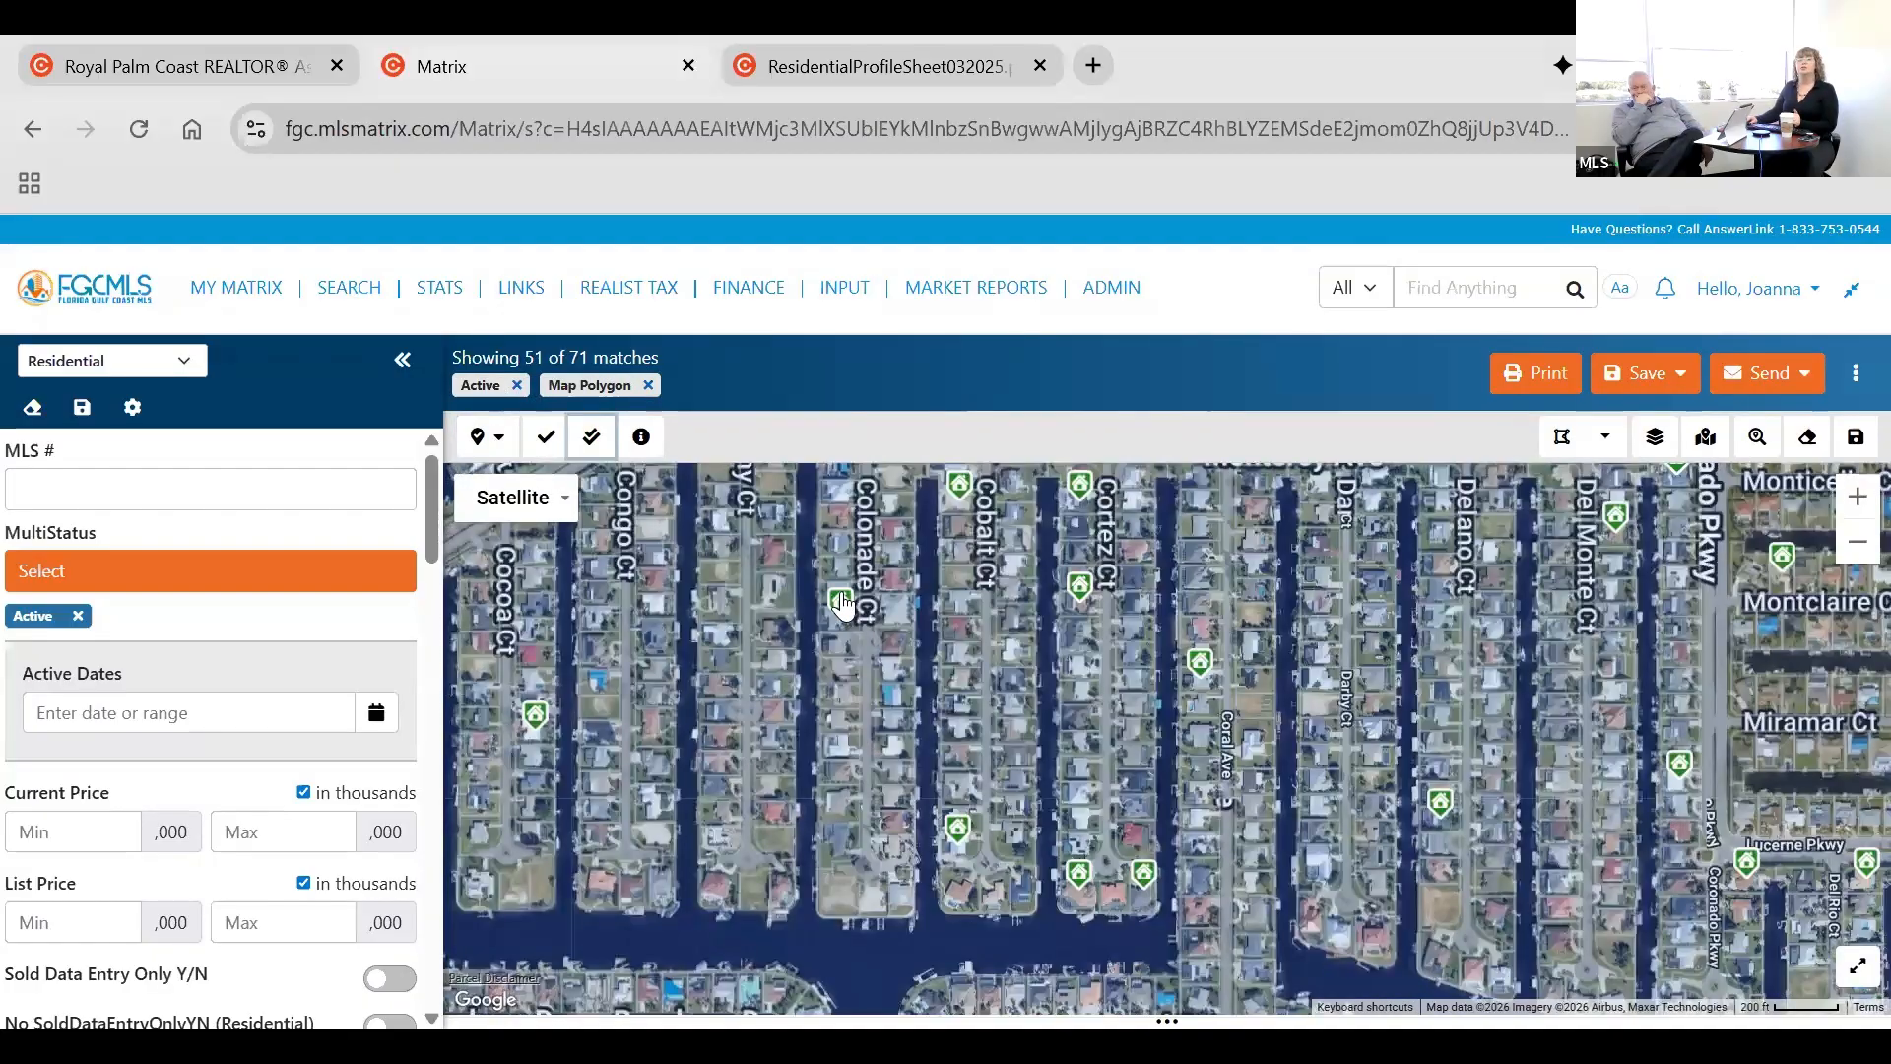
pyautogui.click(840, 603)
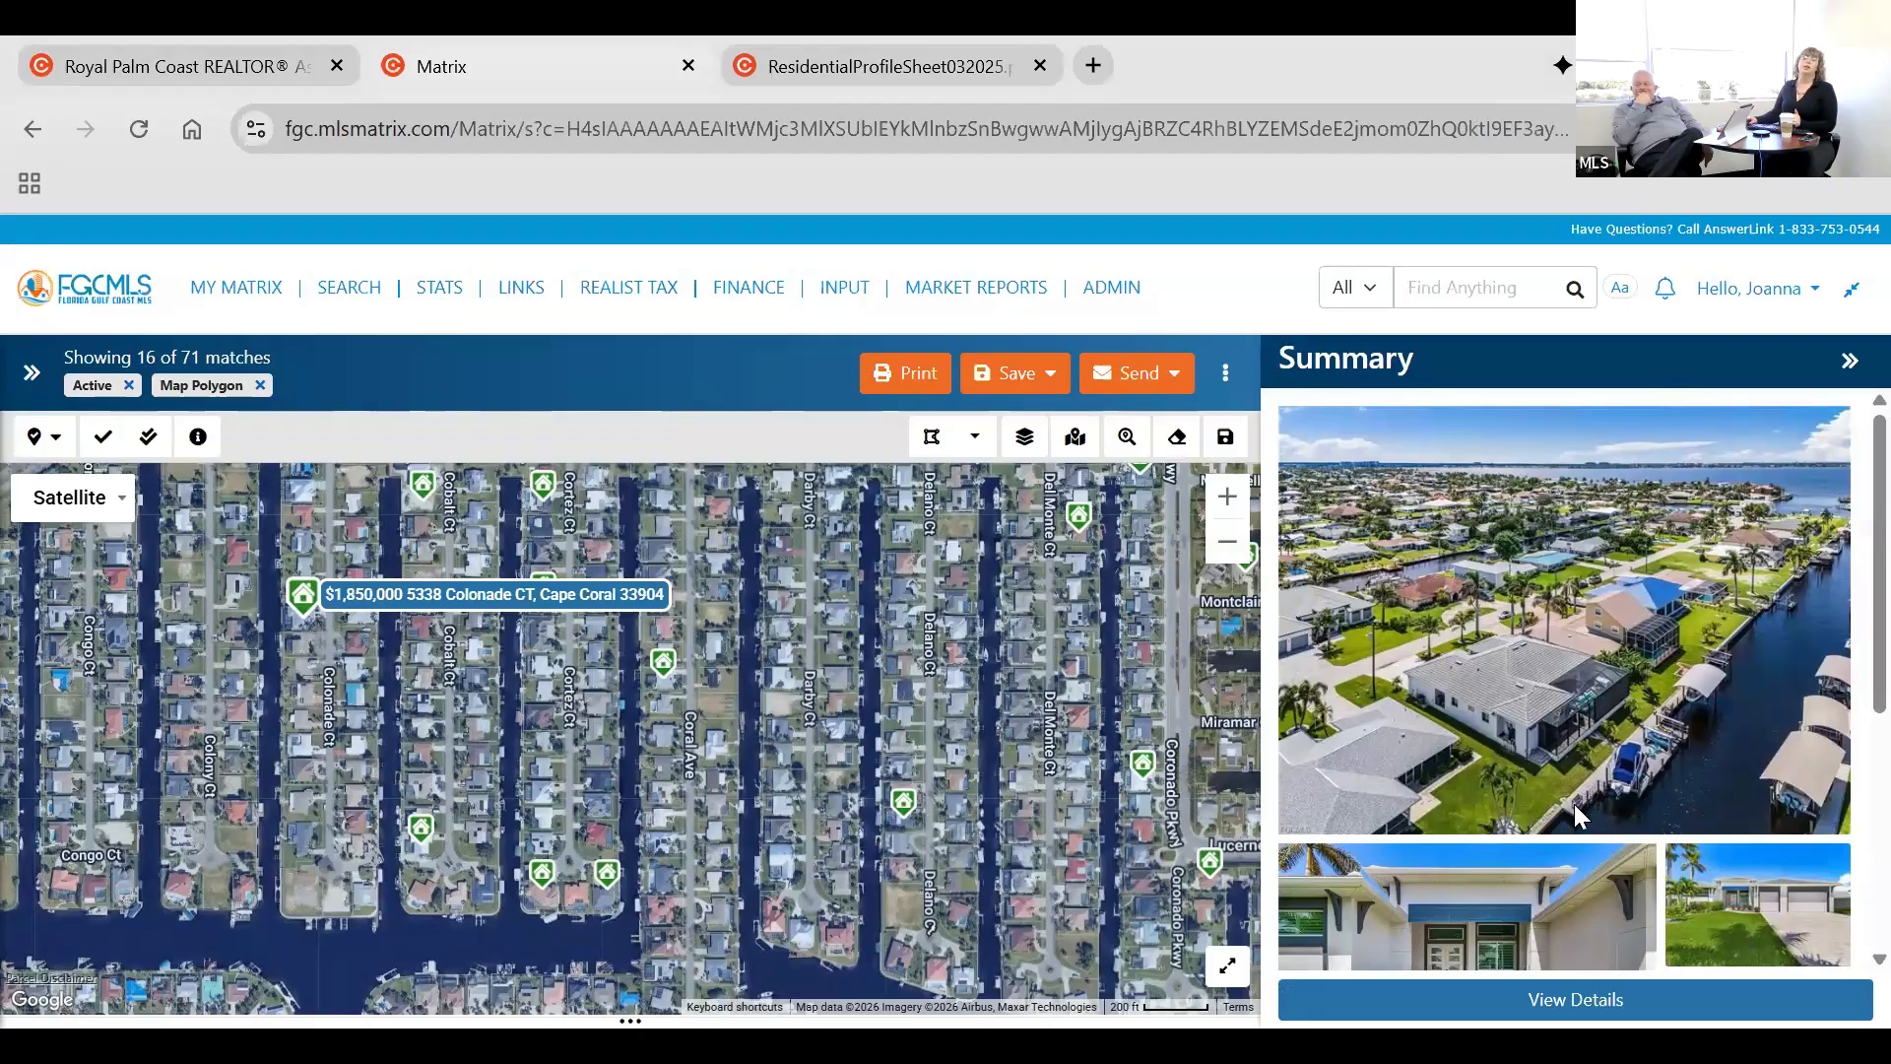
pyautogui.scroll(-2, 1576, 816)
pyautogui.scroll(-3, 1576, 816)
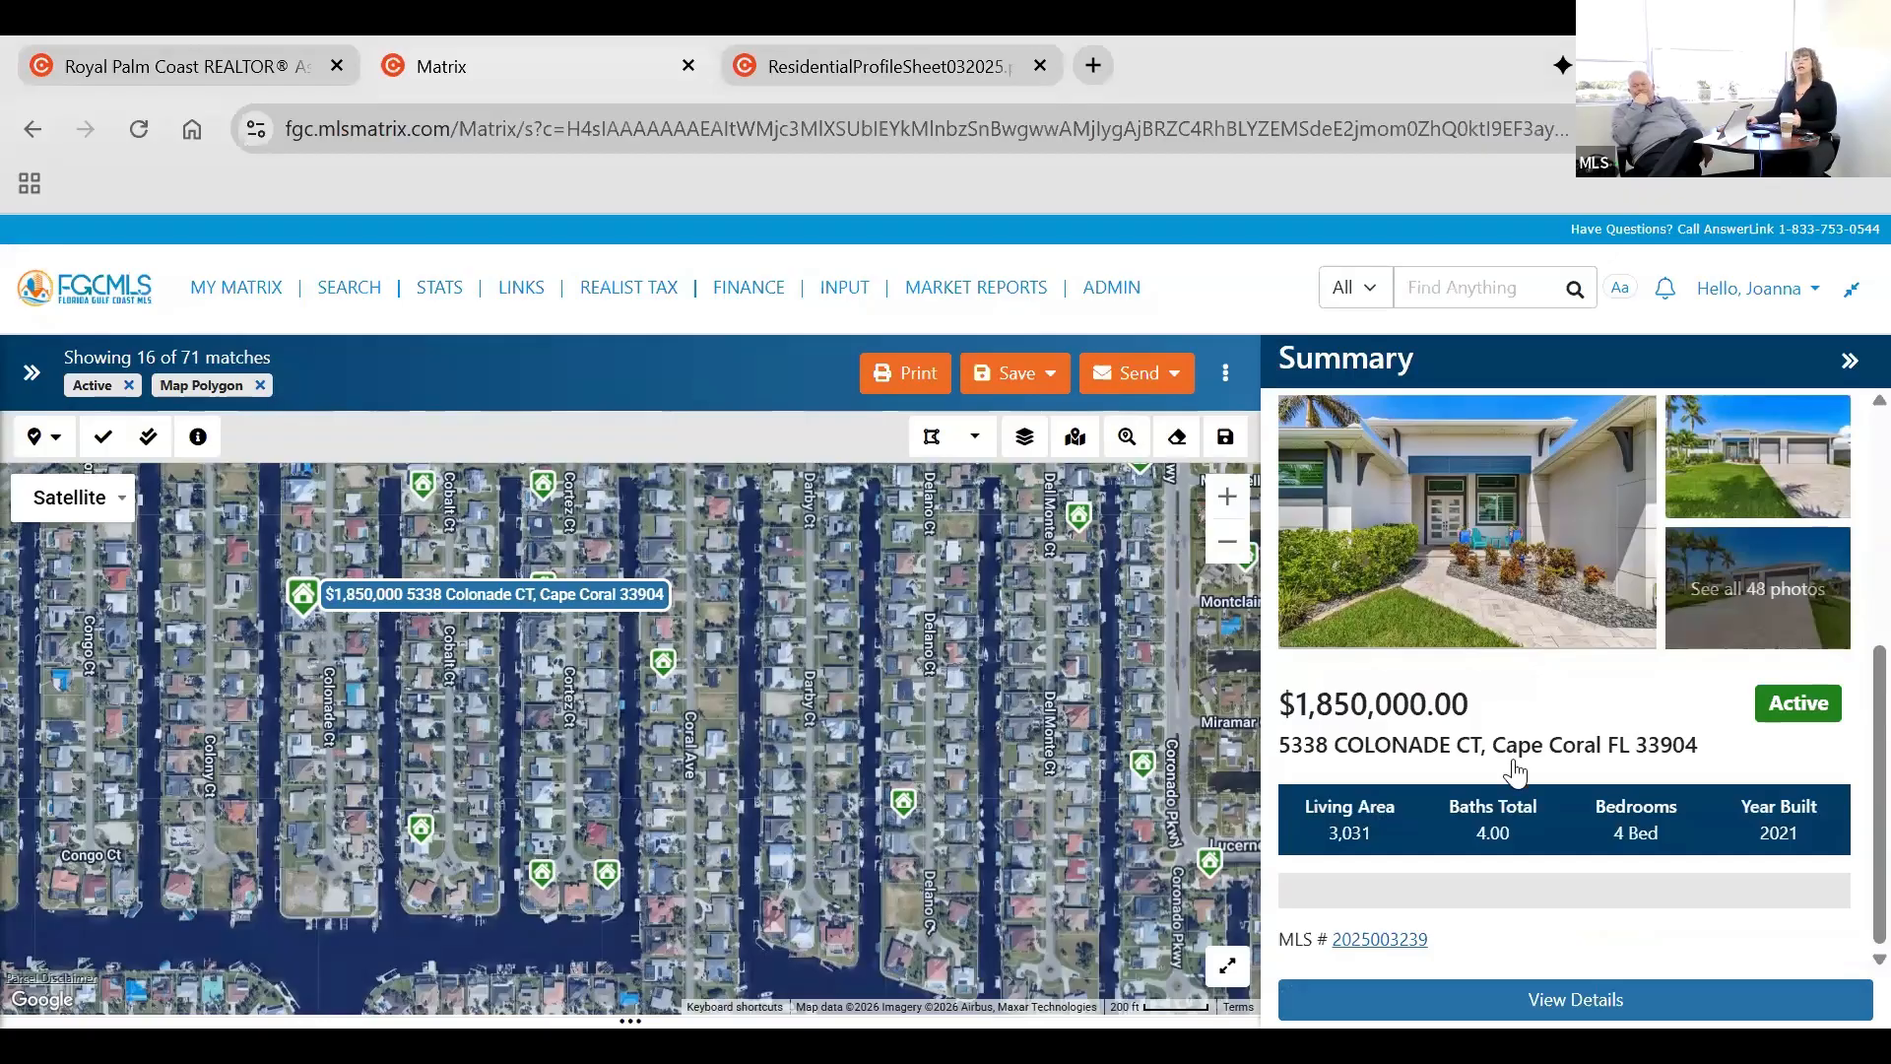
pyautogui.click(1845, 364)
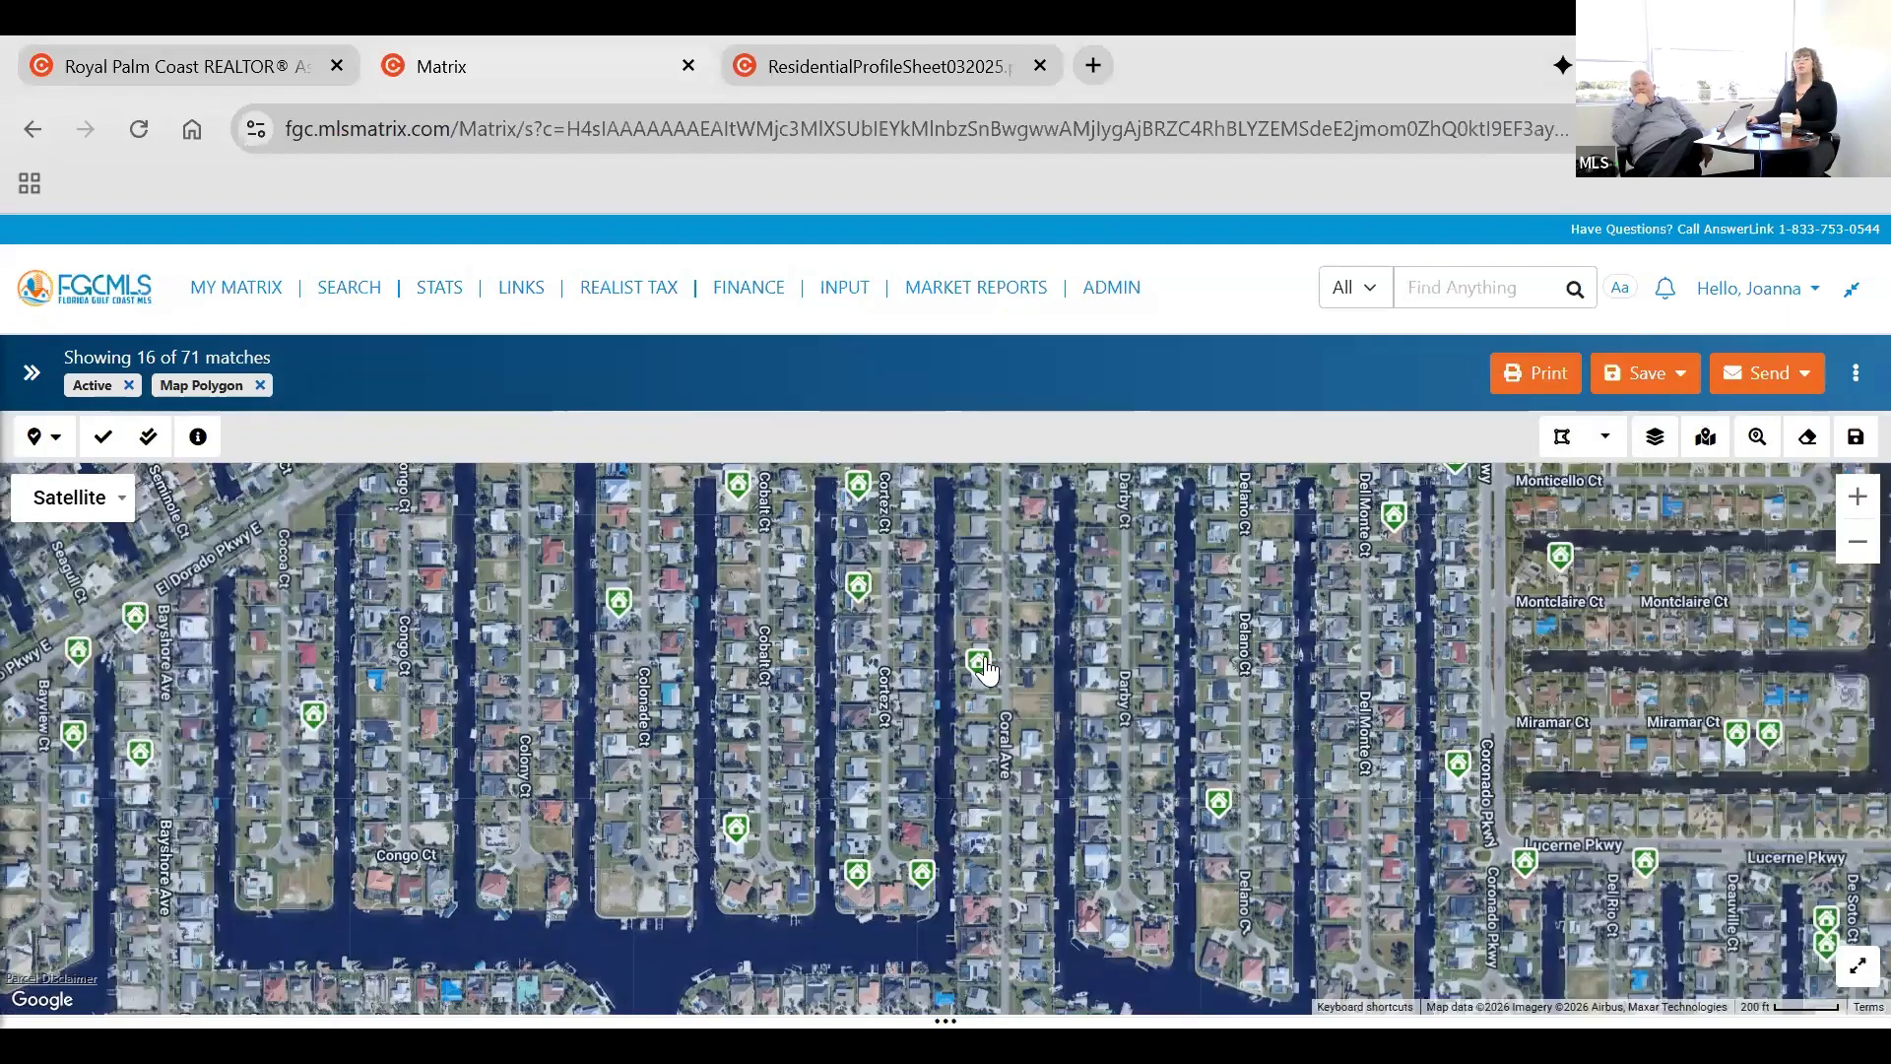
# Review the full property view of the $550,000 listing on Cortez CT and restore the map to full height.
pyautogui.moveTo(986, 670)
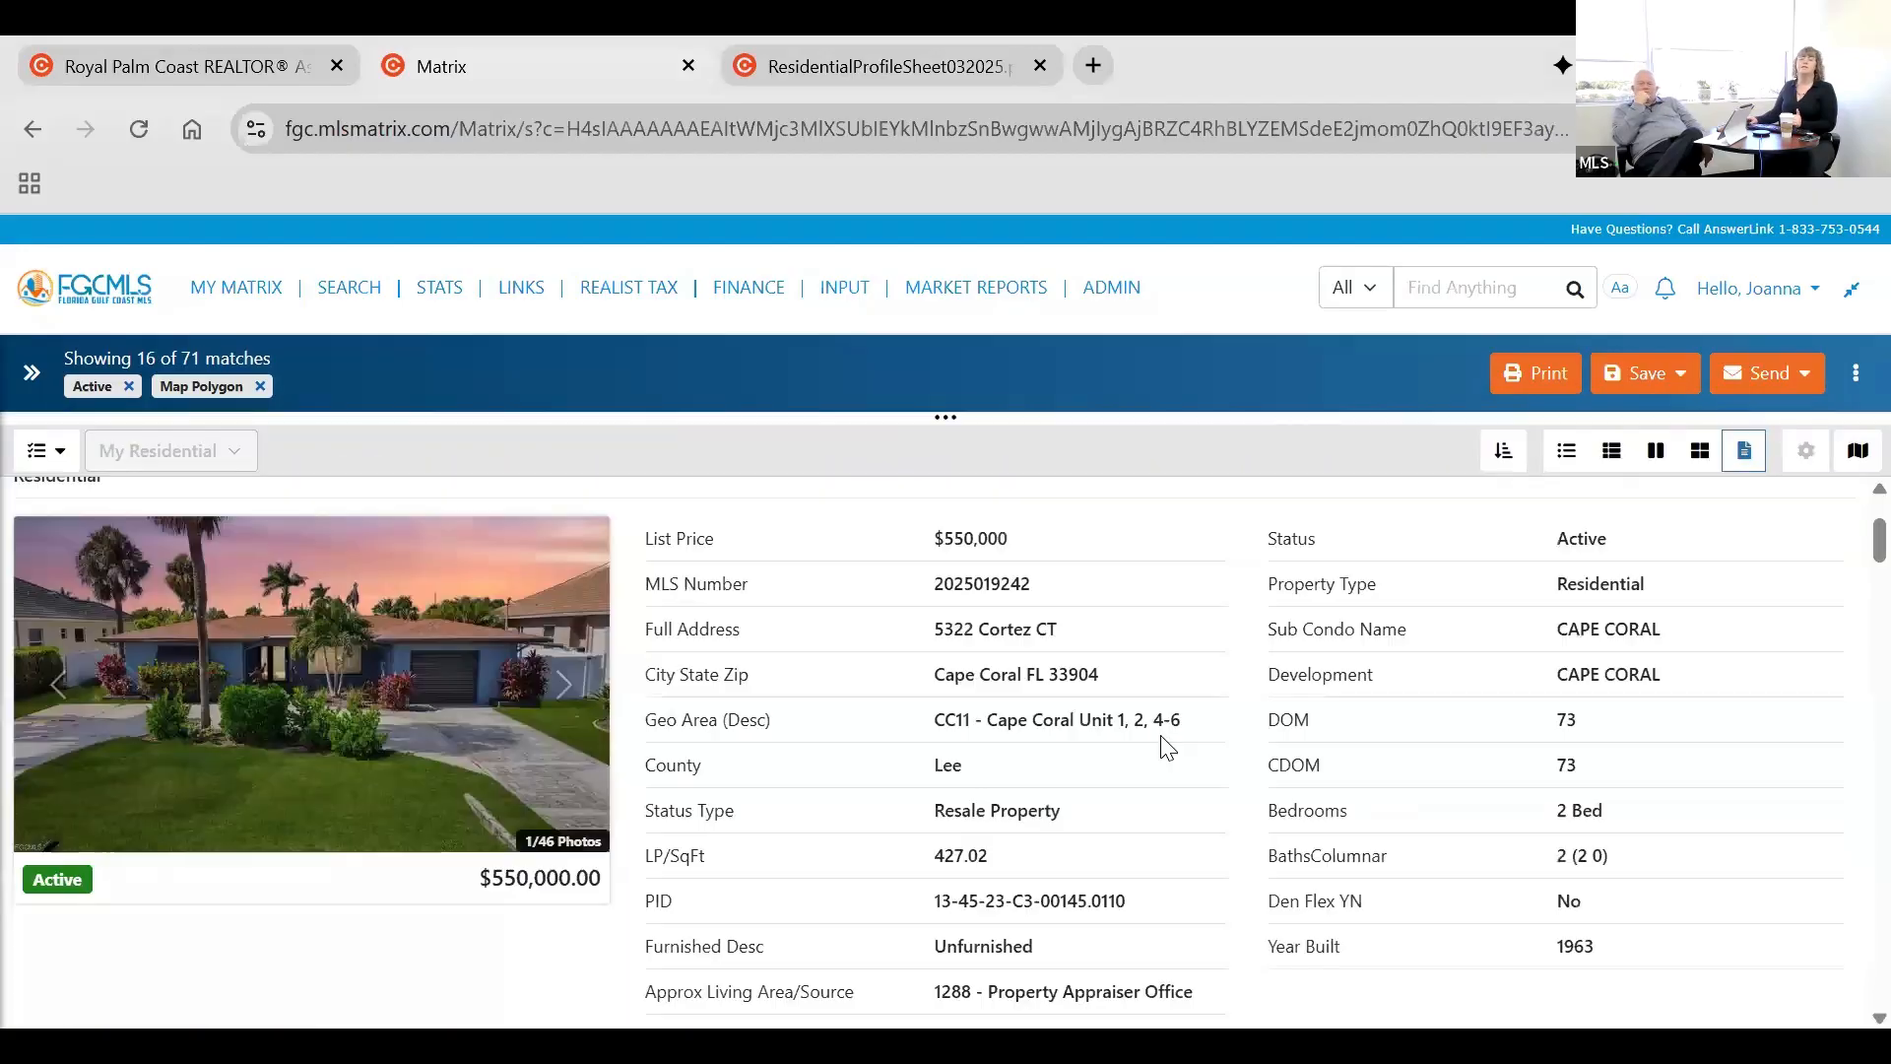
pyautogui.scroll(2, 1226, 968)
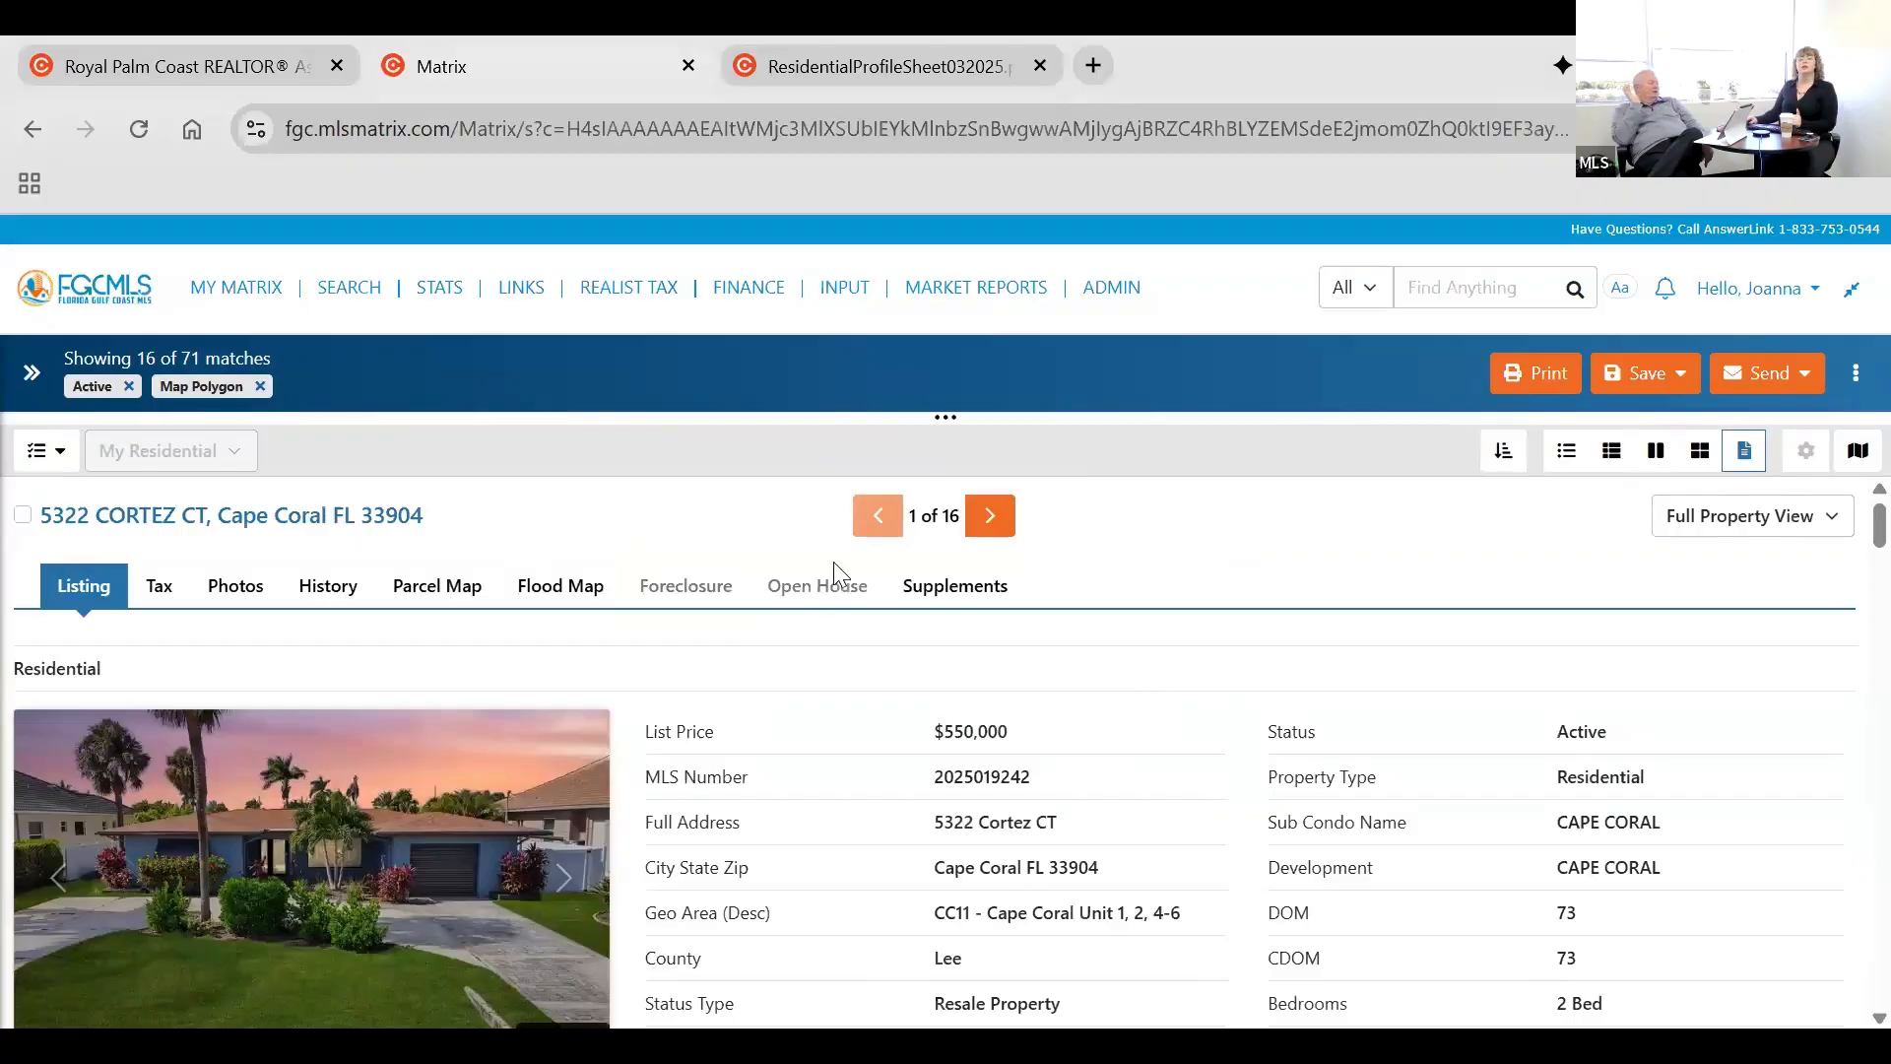
pyautogui.moveTo(945, 418); pyautogui.dragTo(952, 1022)
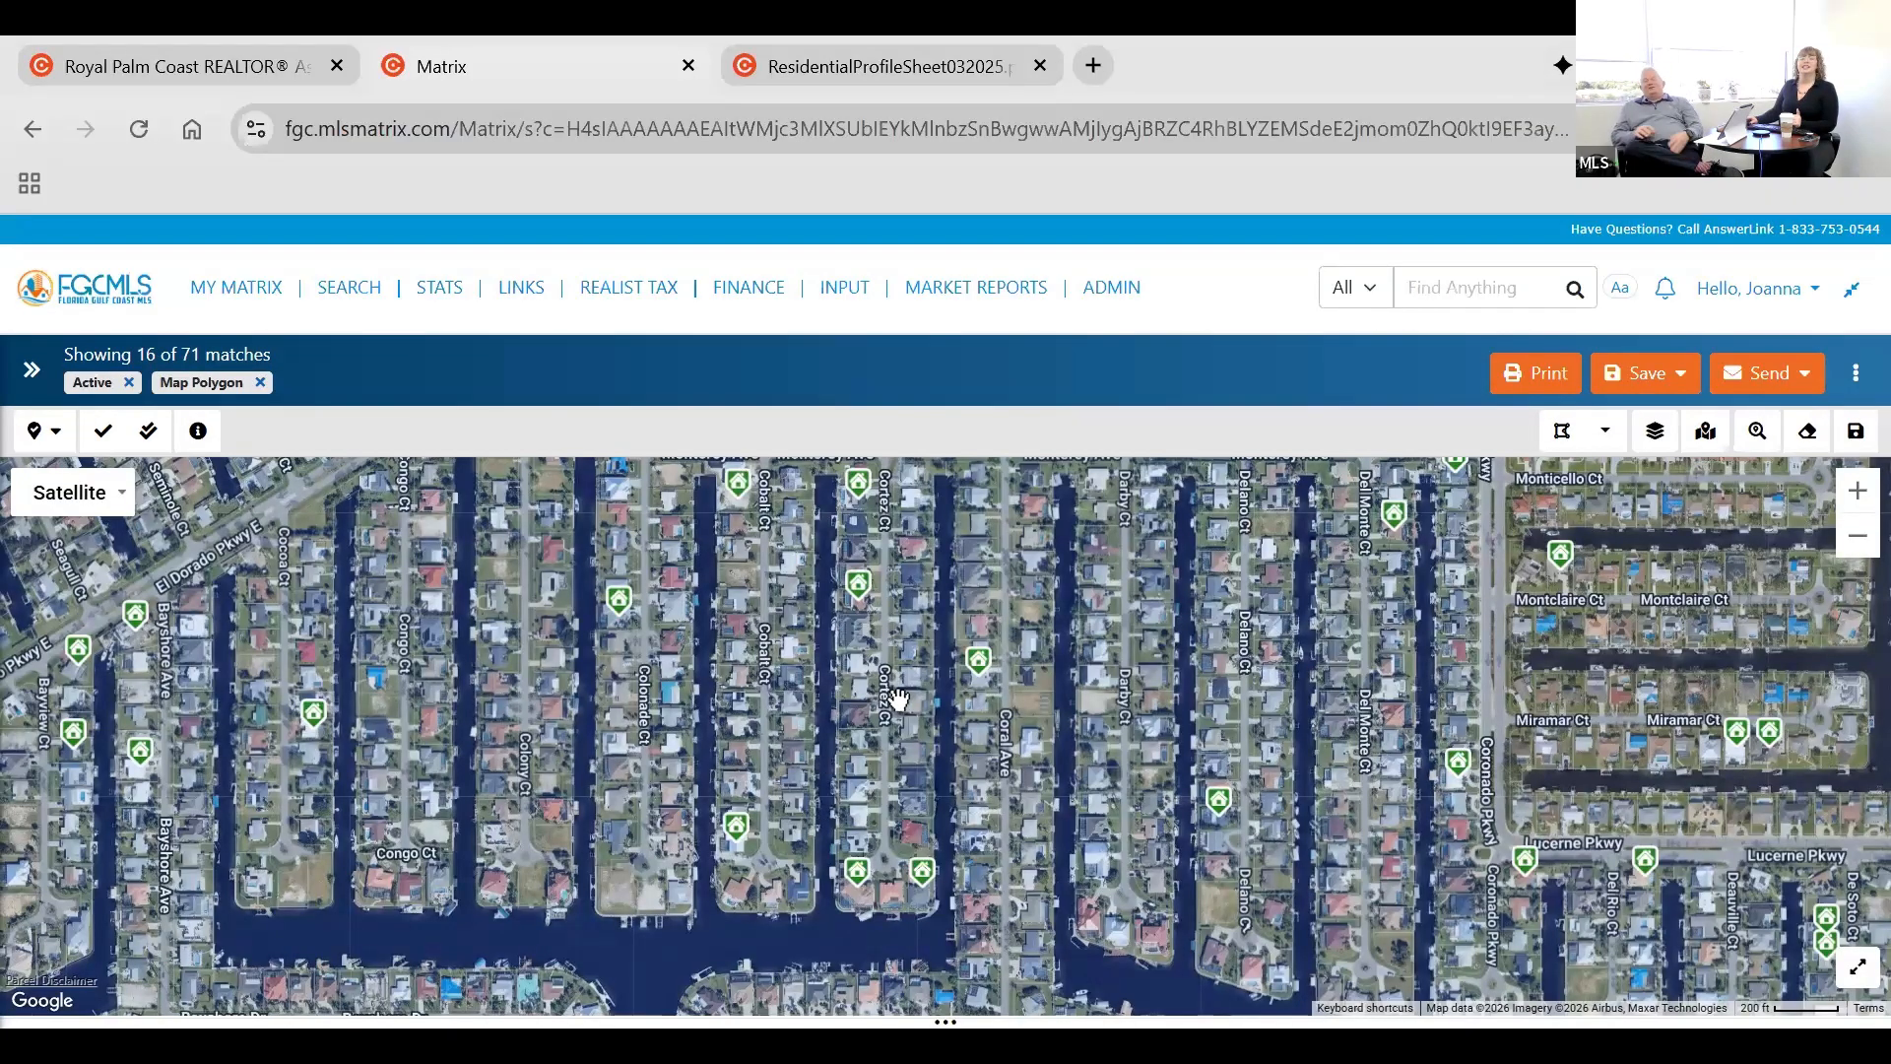
# Remove the Map Polygon and Active criteria from the search.
pyautogui.scroll(-1, 788, 753)
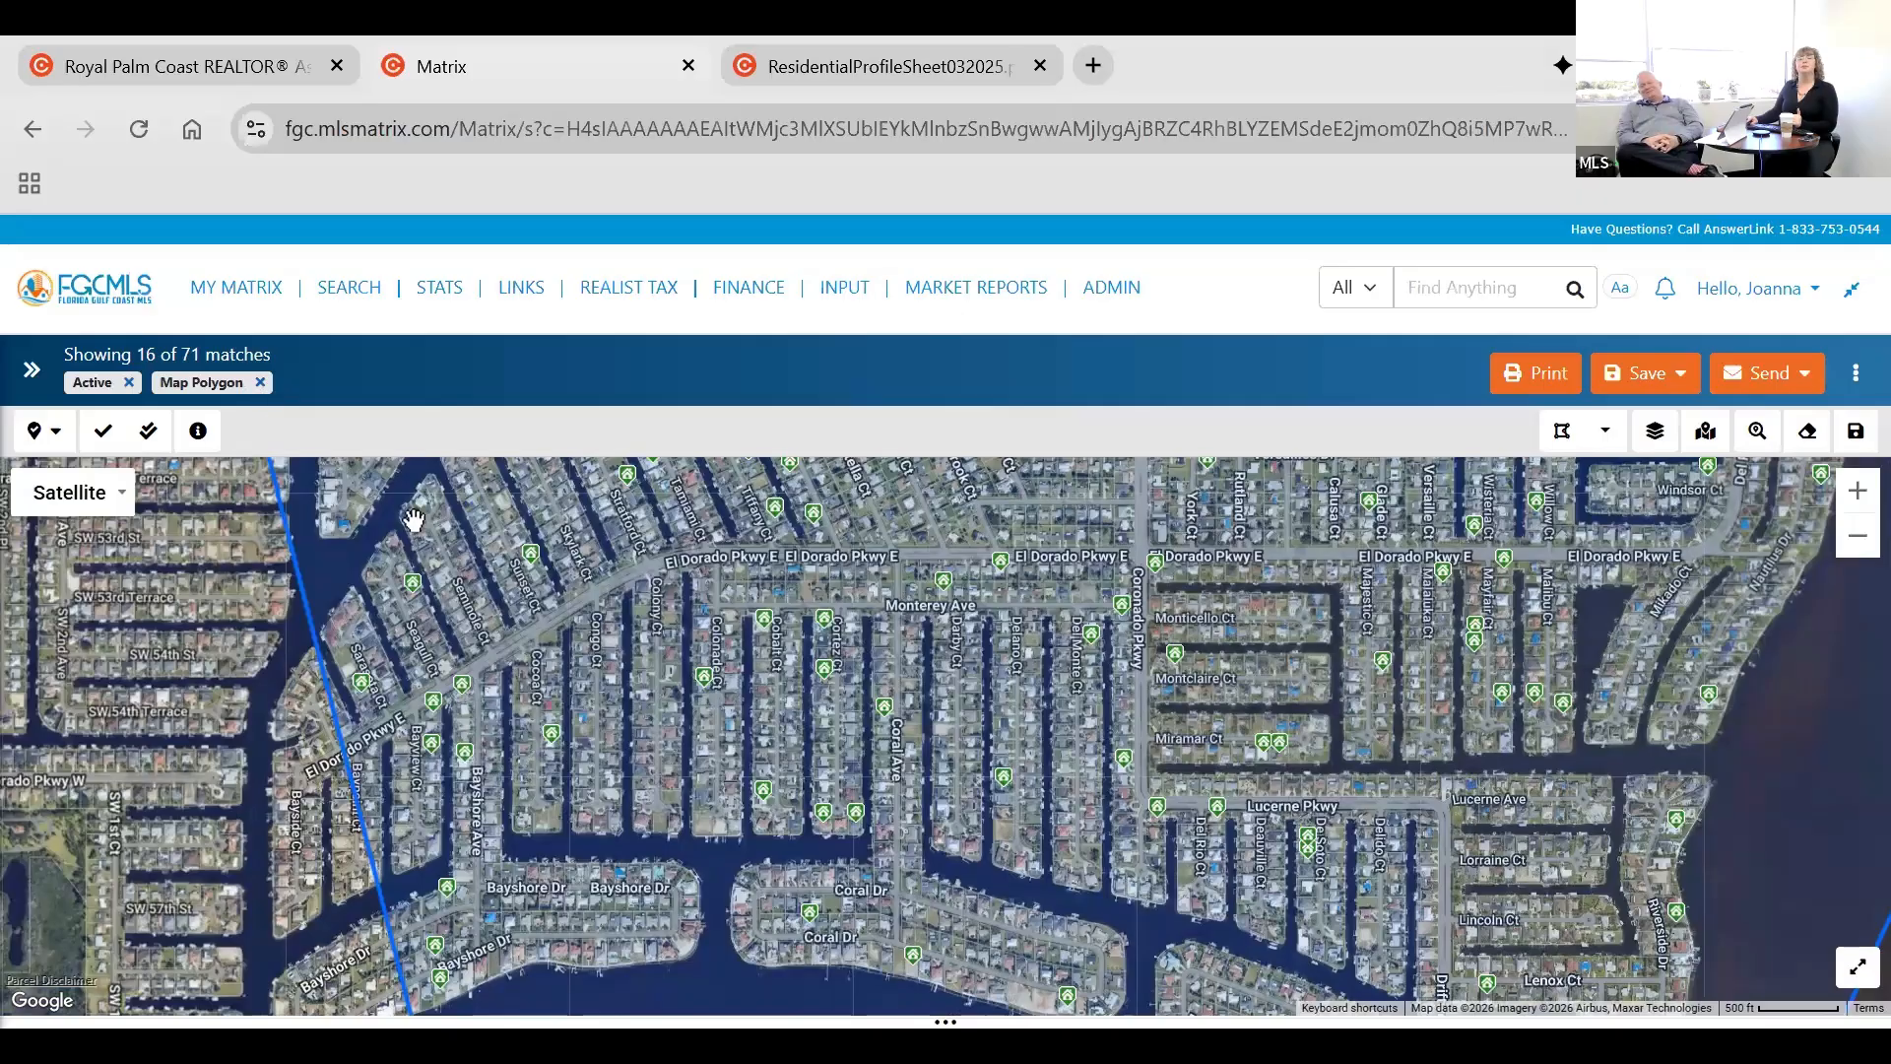
pyautogui.click(261, 382)
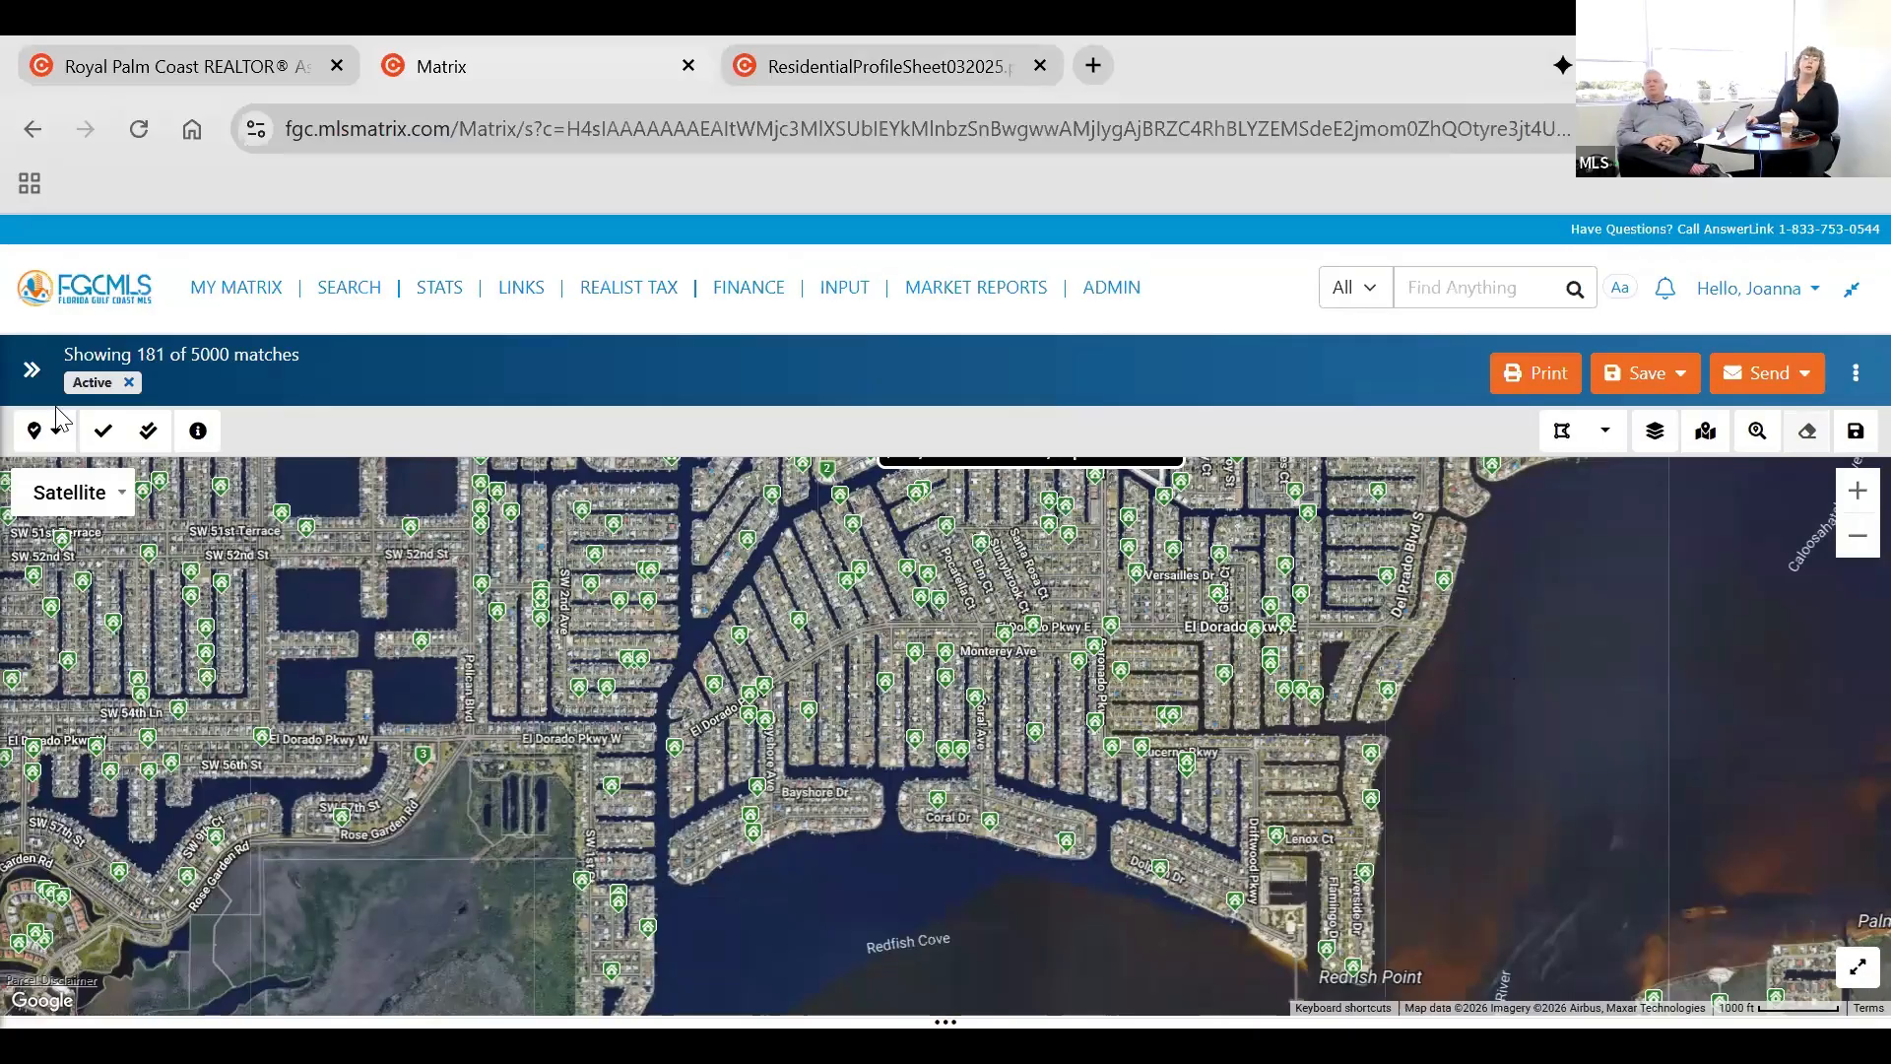
pyautogui.click(129, 383)
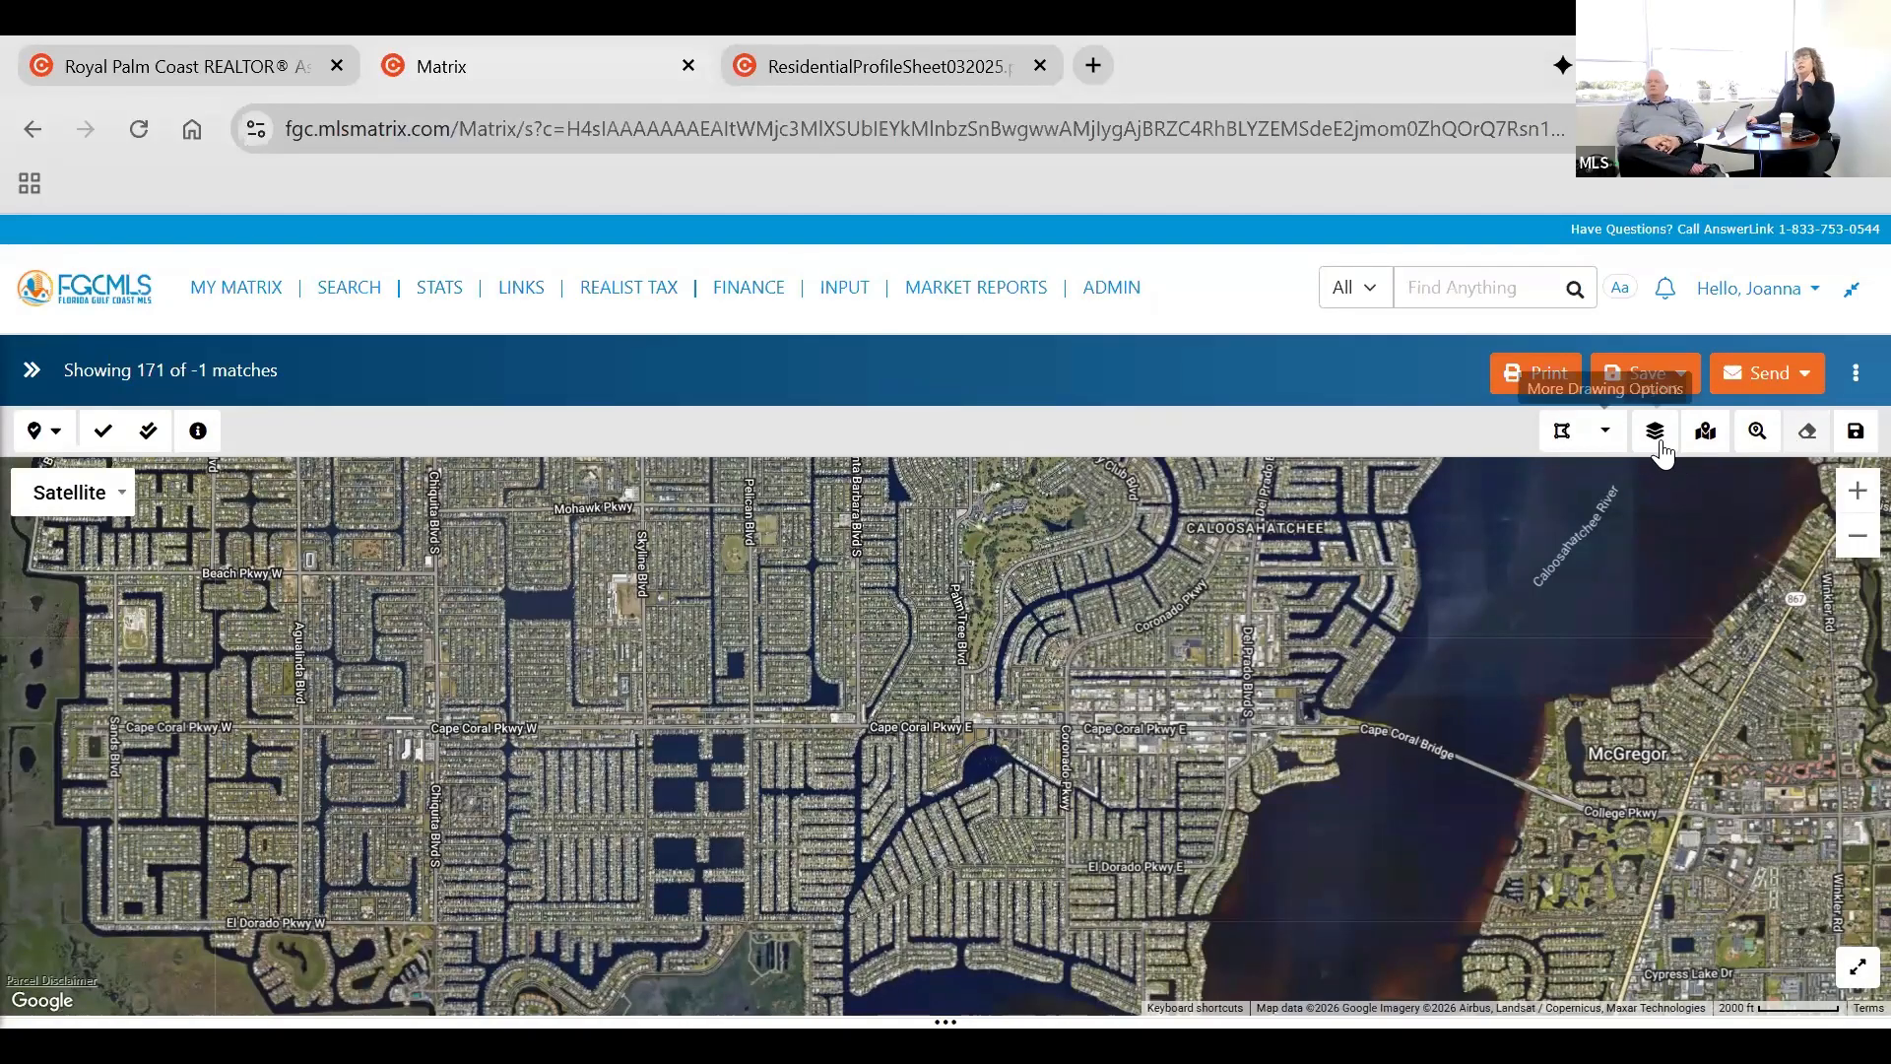
# Show the Geo Areas boundary layer on the map and look over the area codes around Cape Coral and Fort Myers.
pyautogui.click(1655, 442)
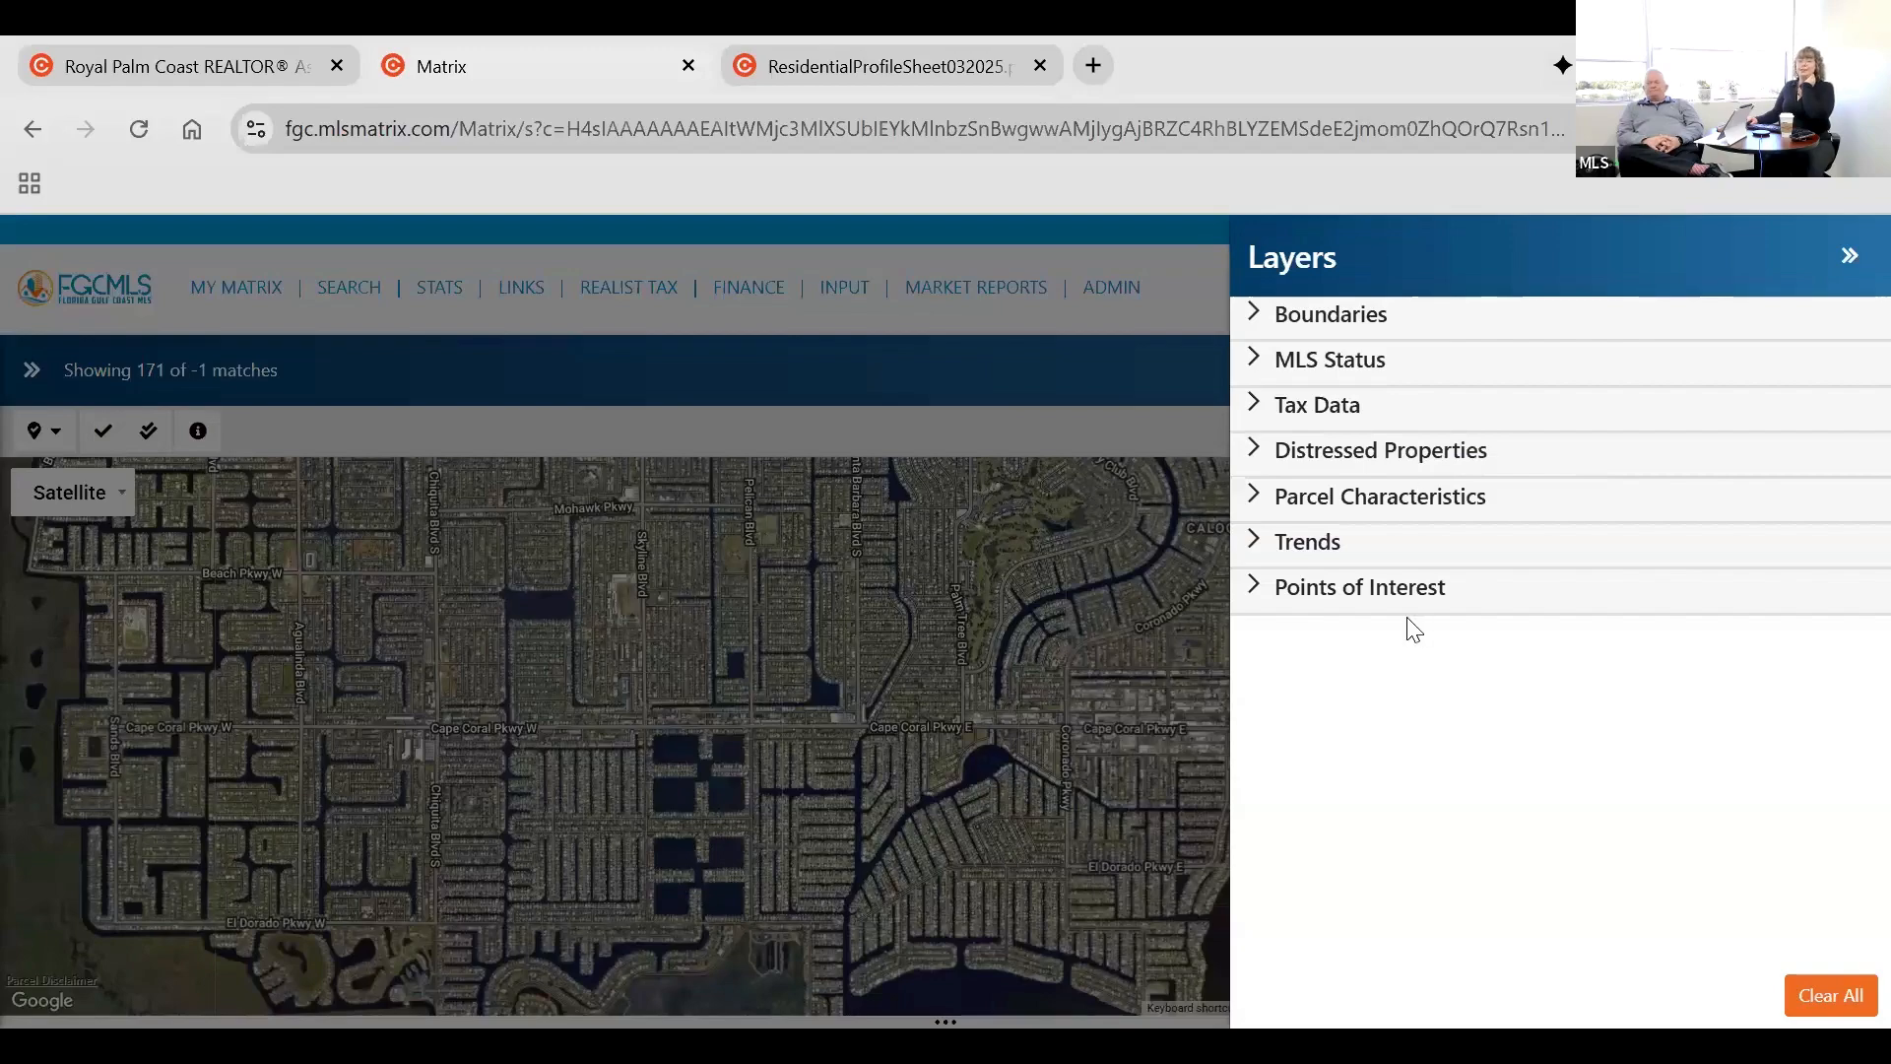
pyautogui.click(1264, 326)
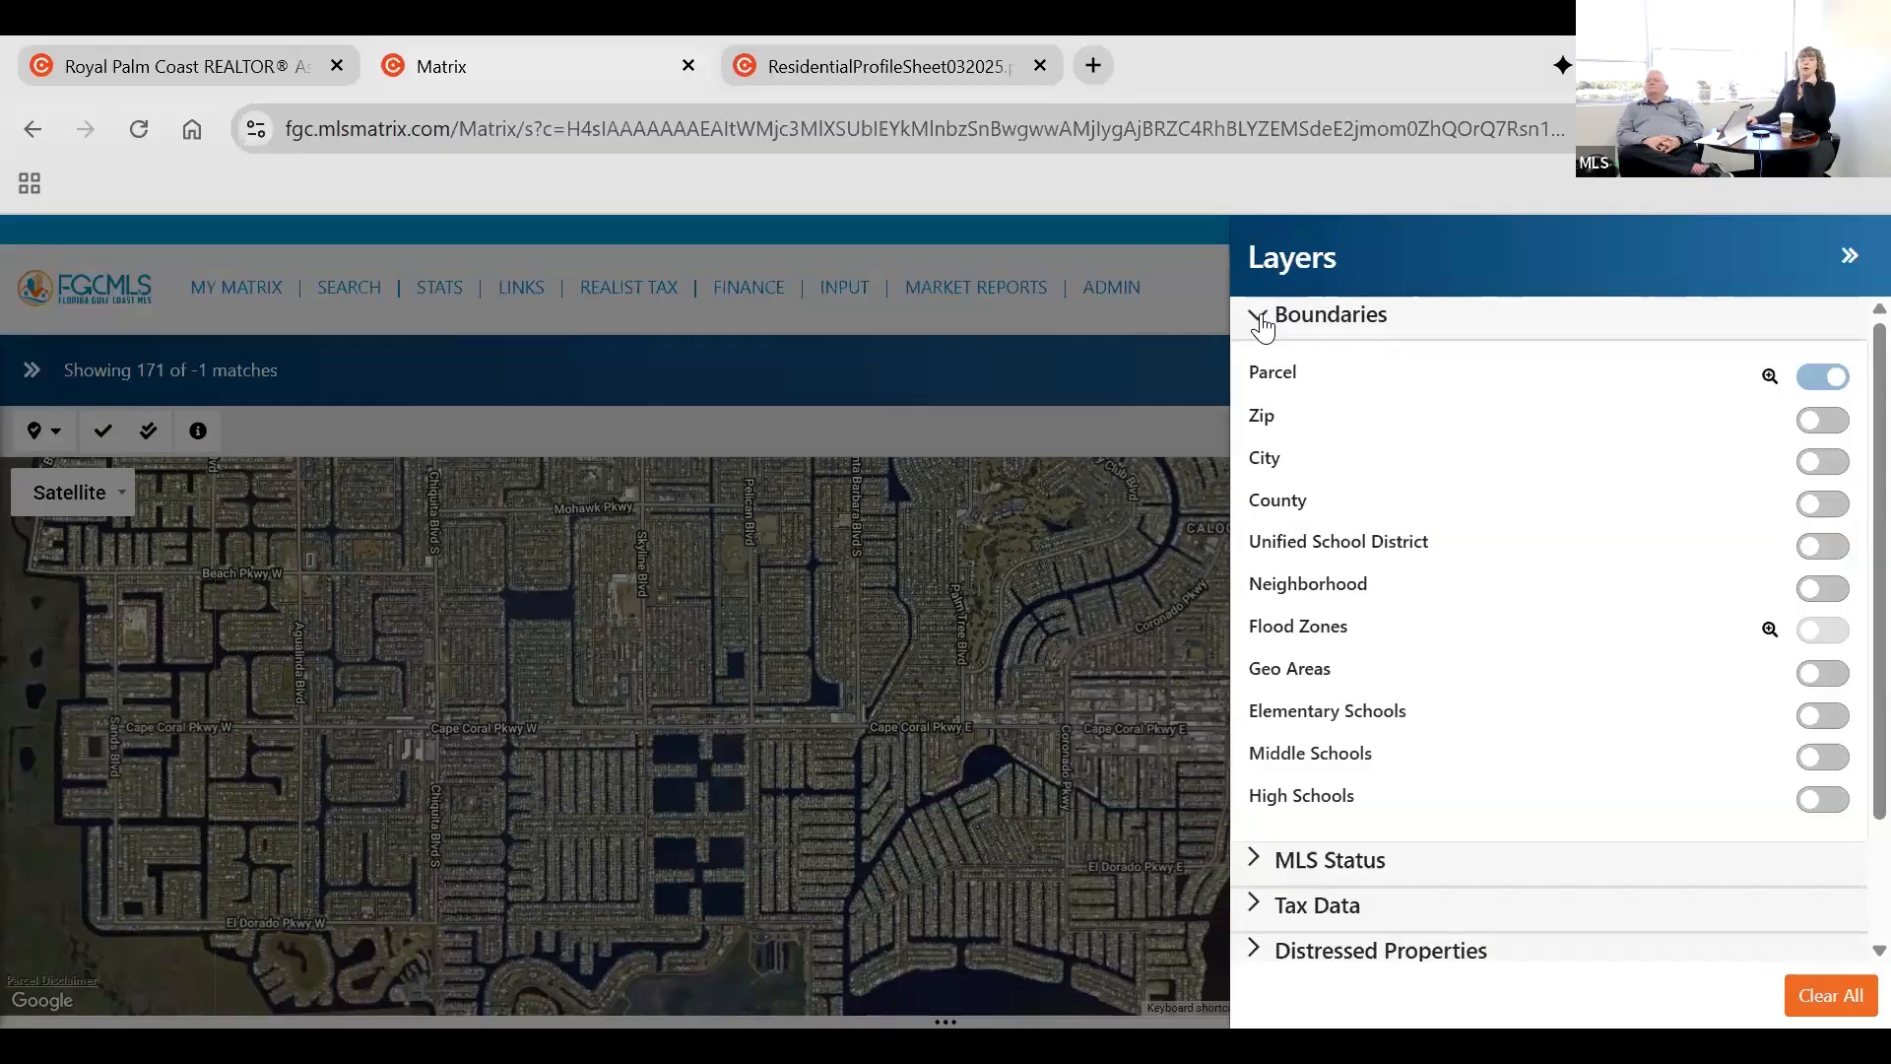
pyautogui.click(1836, 689)
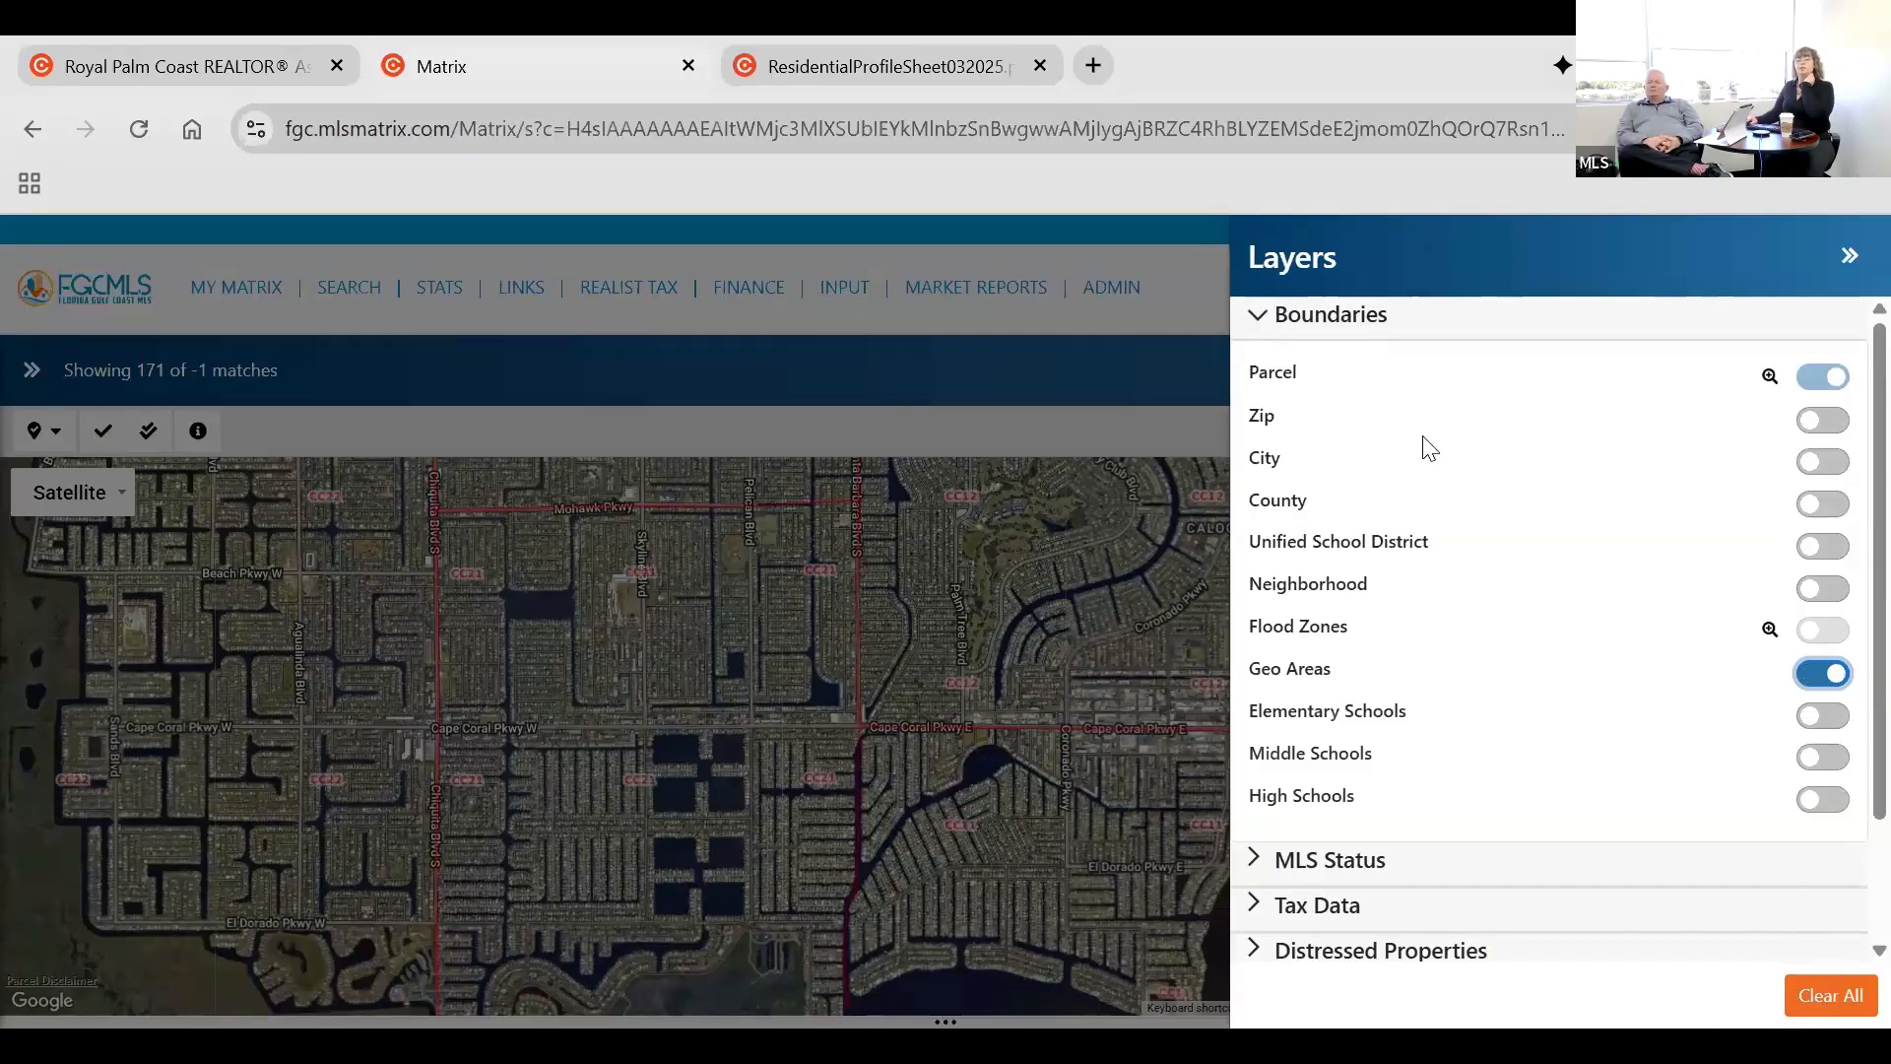
pyautogui.click(1839, 253)
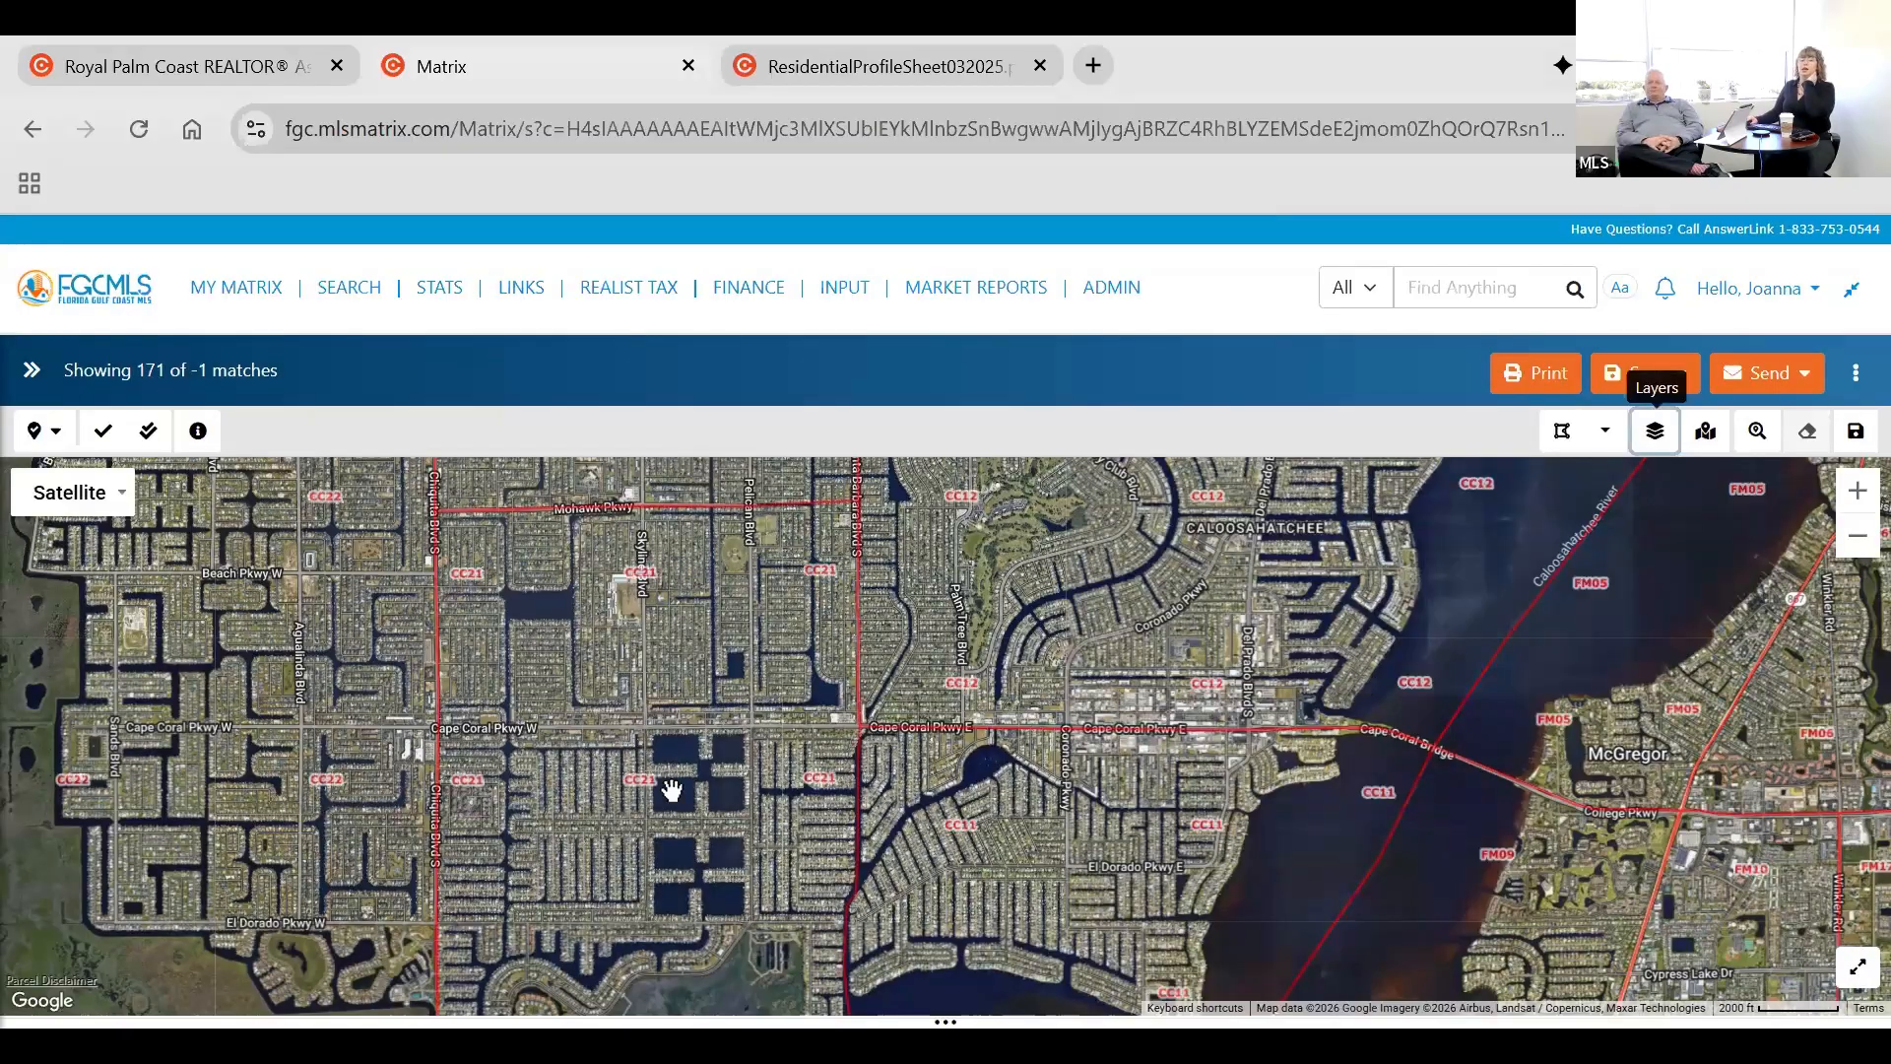
pyautogui.scroll(-1, 597, 863)
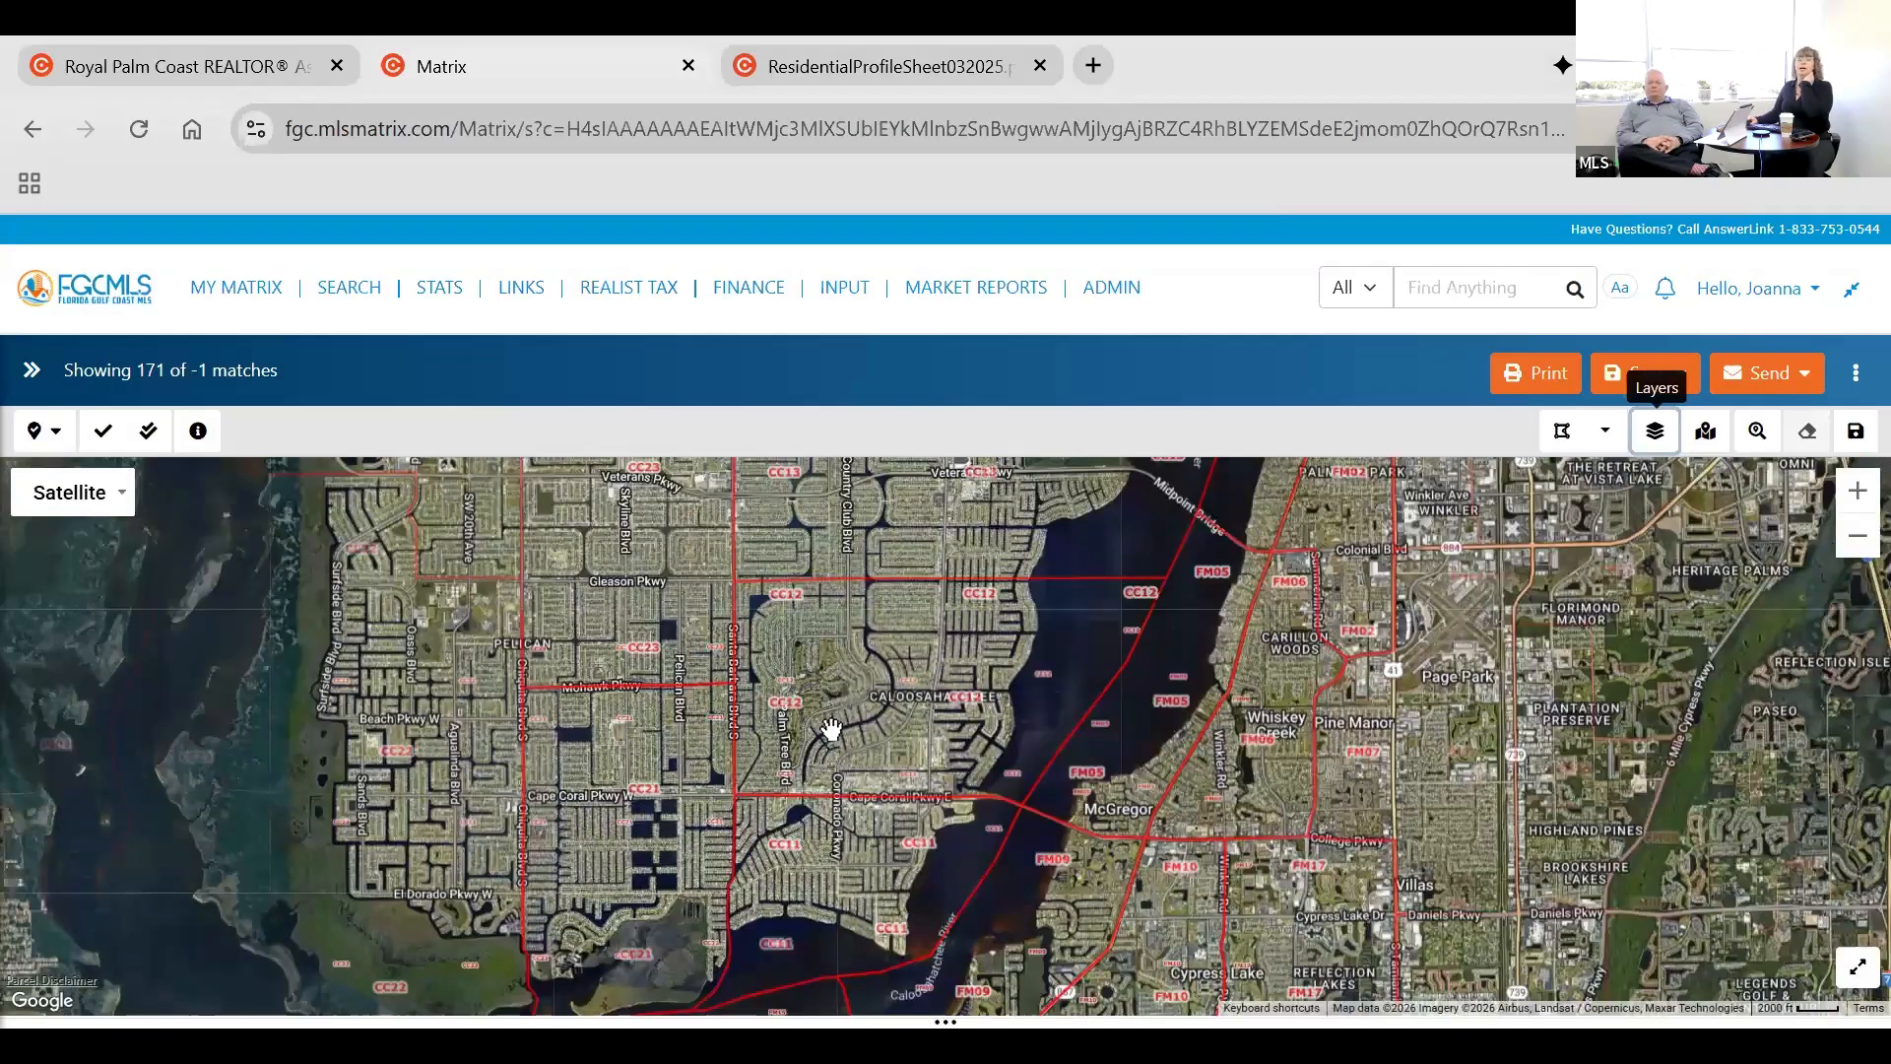
pyautogui.scroll(-1, 830, 729)
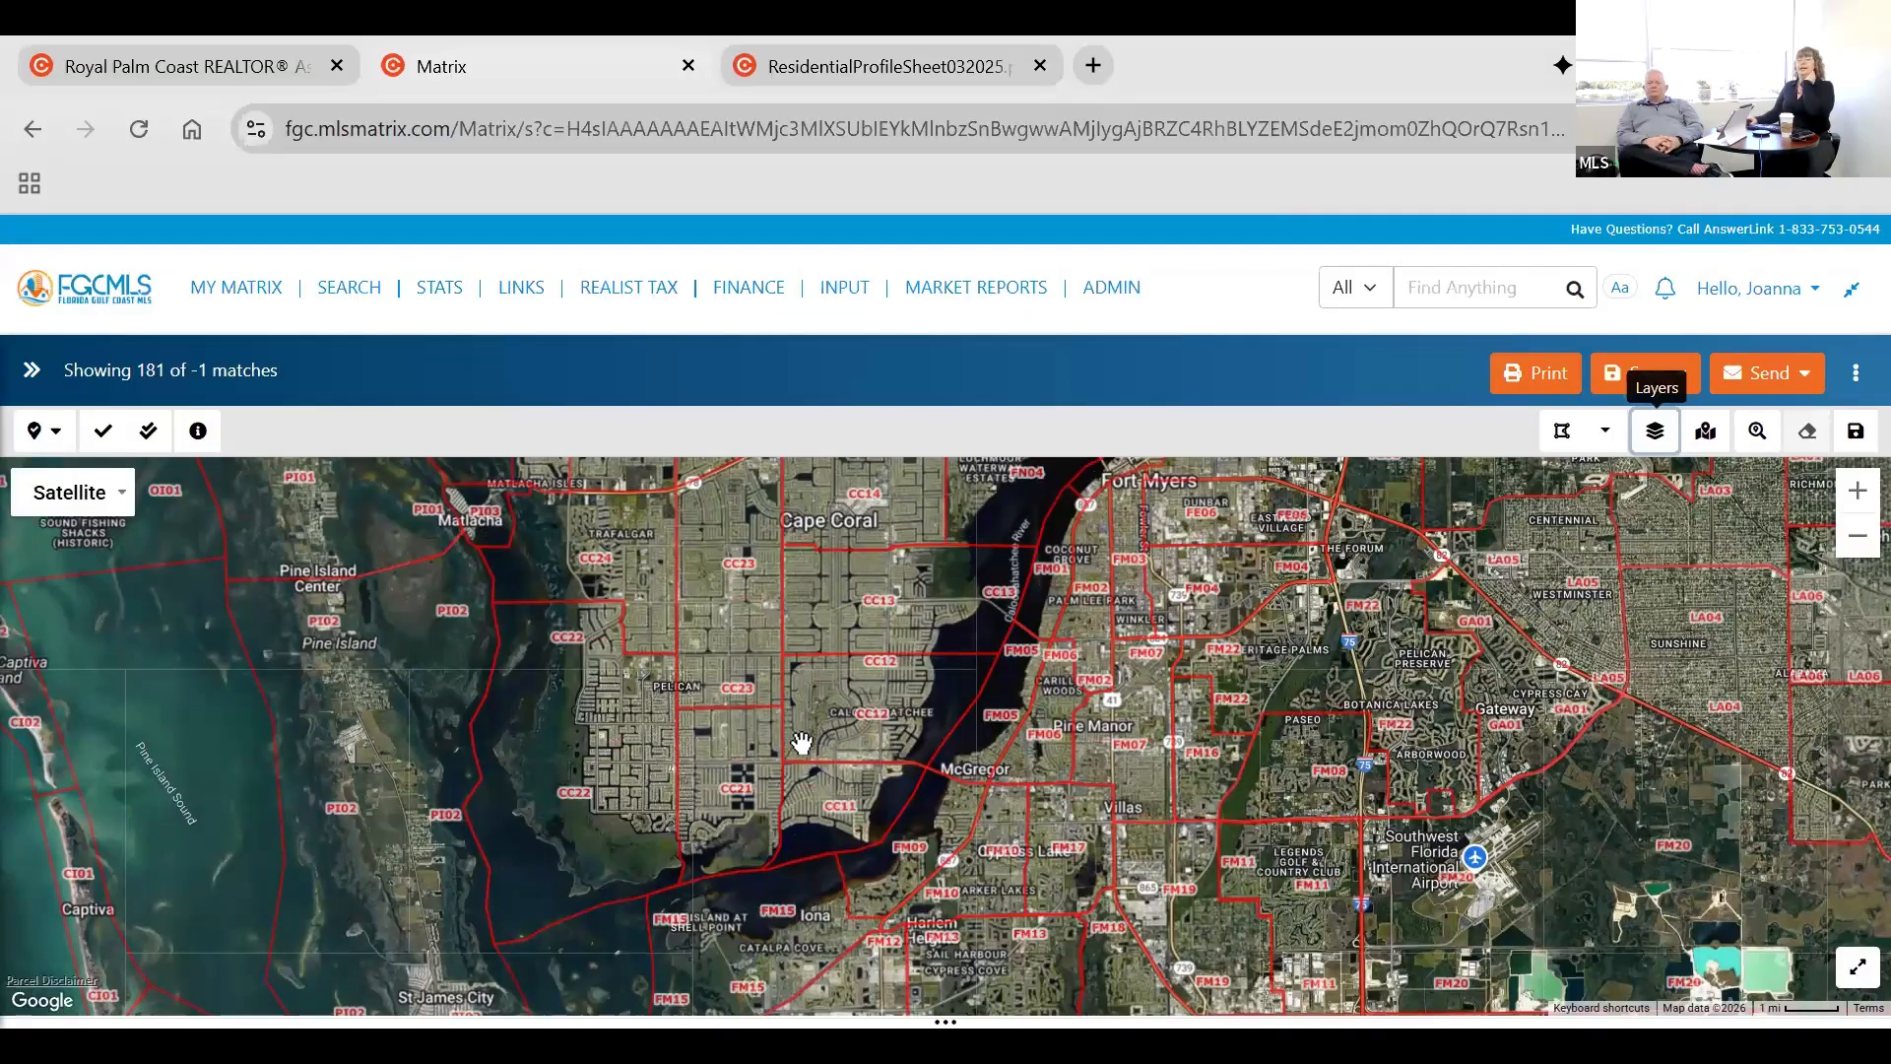
pyautogui.scroll(1, 802, 743)
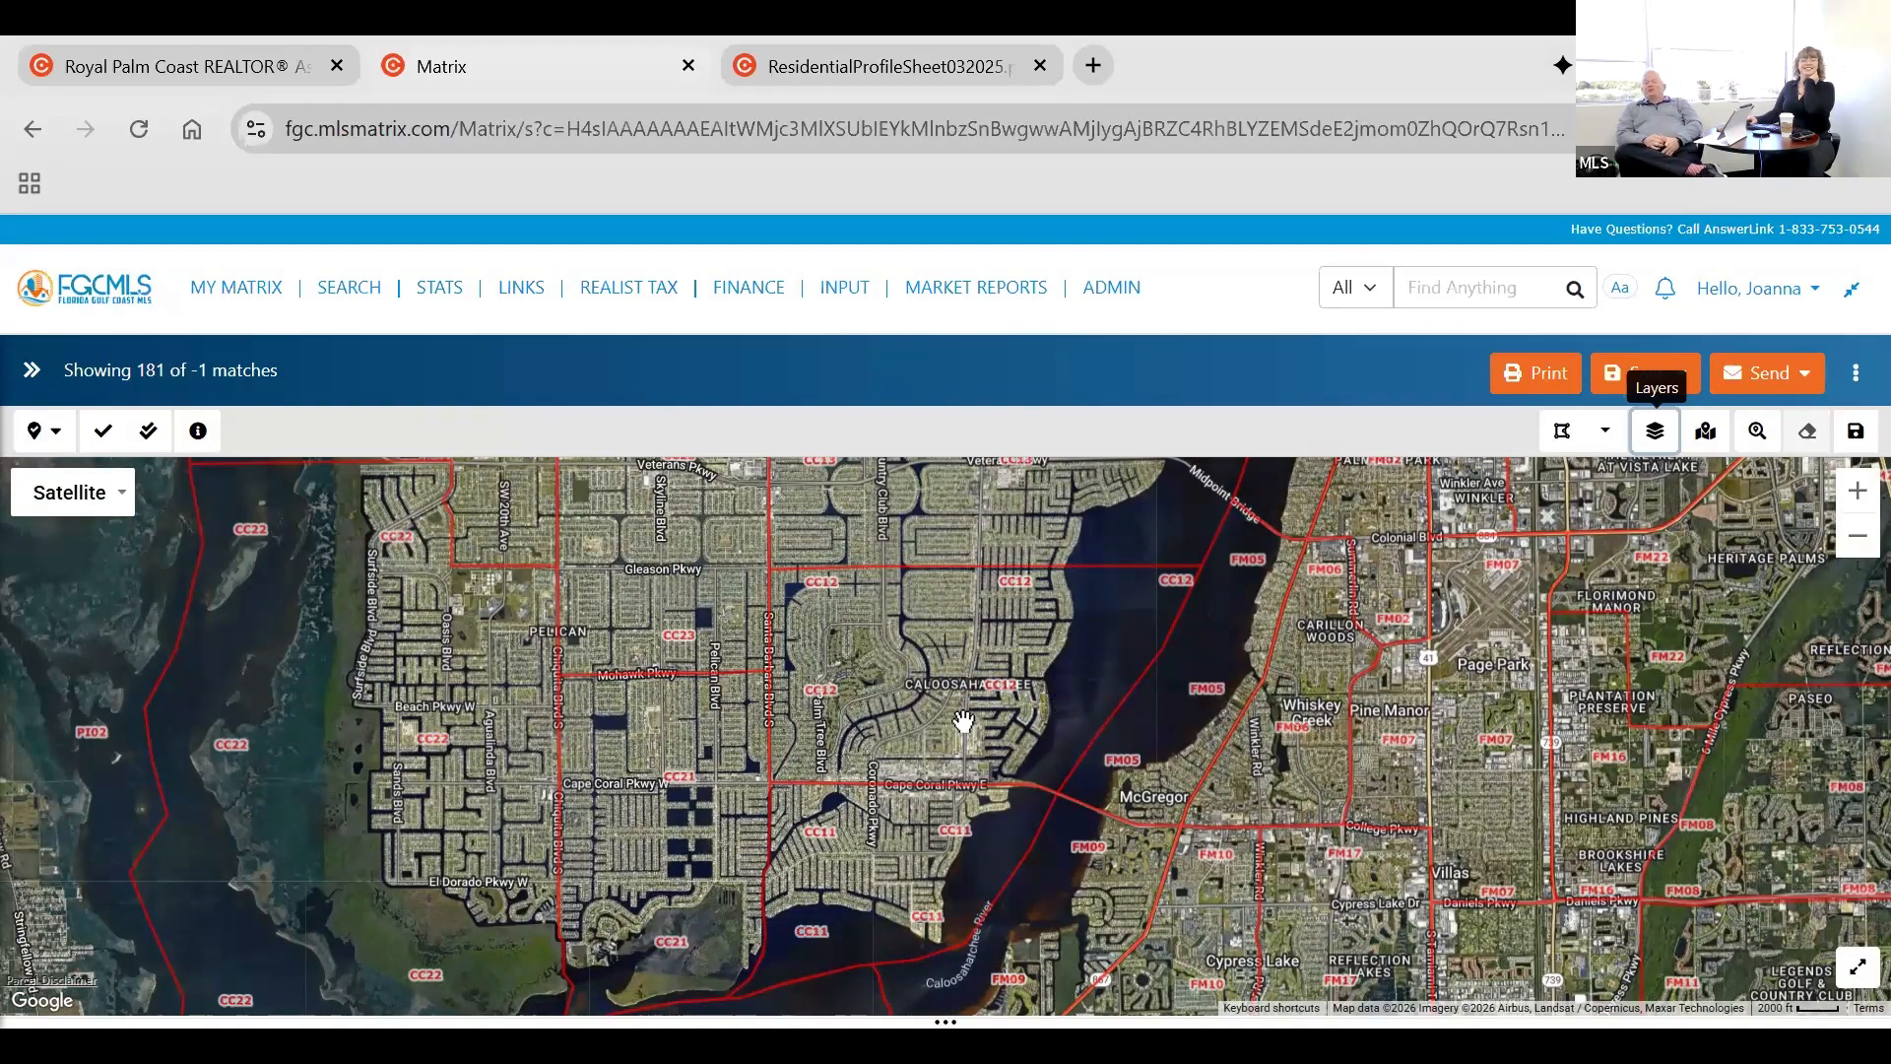
pyautogui.scroll(1, 975, 714)
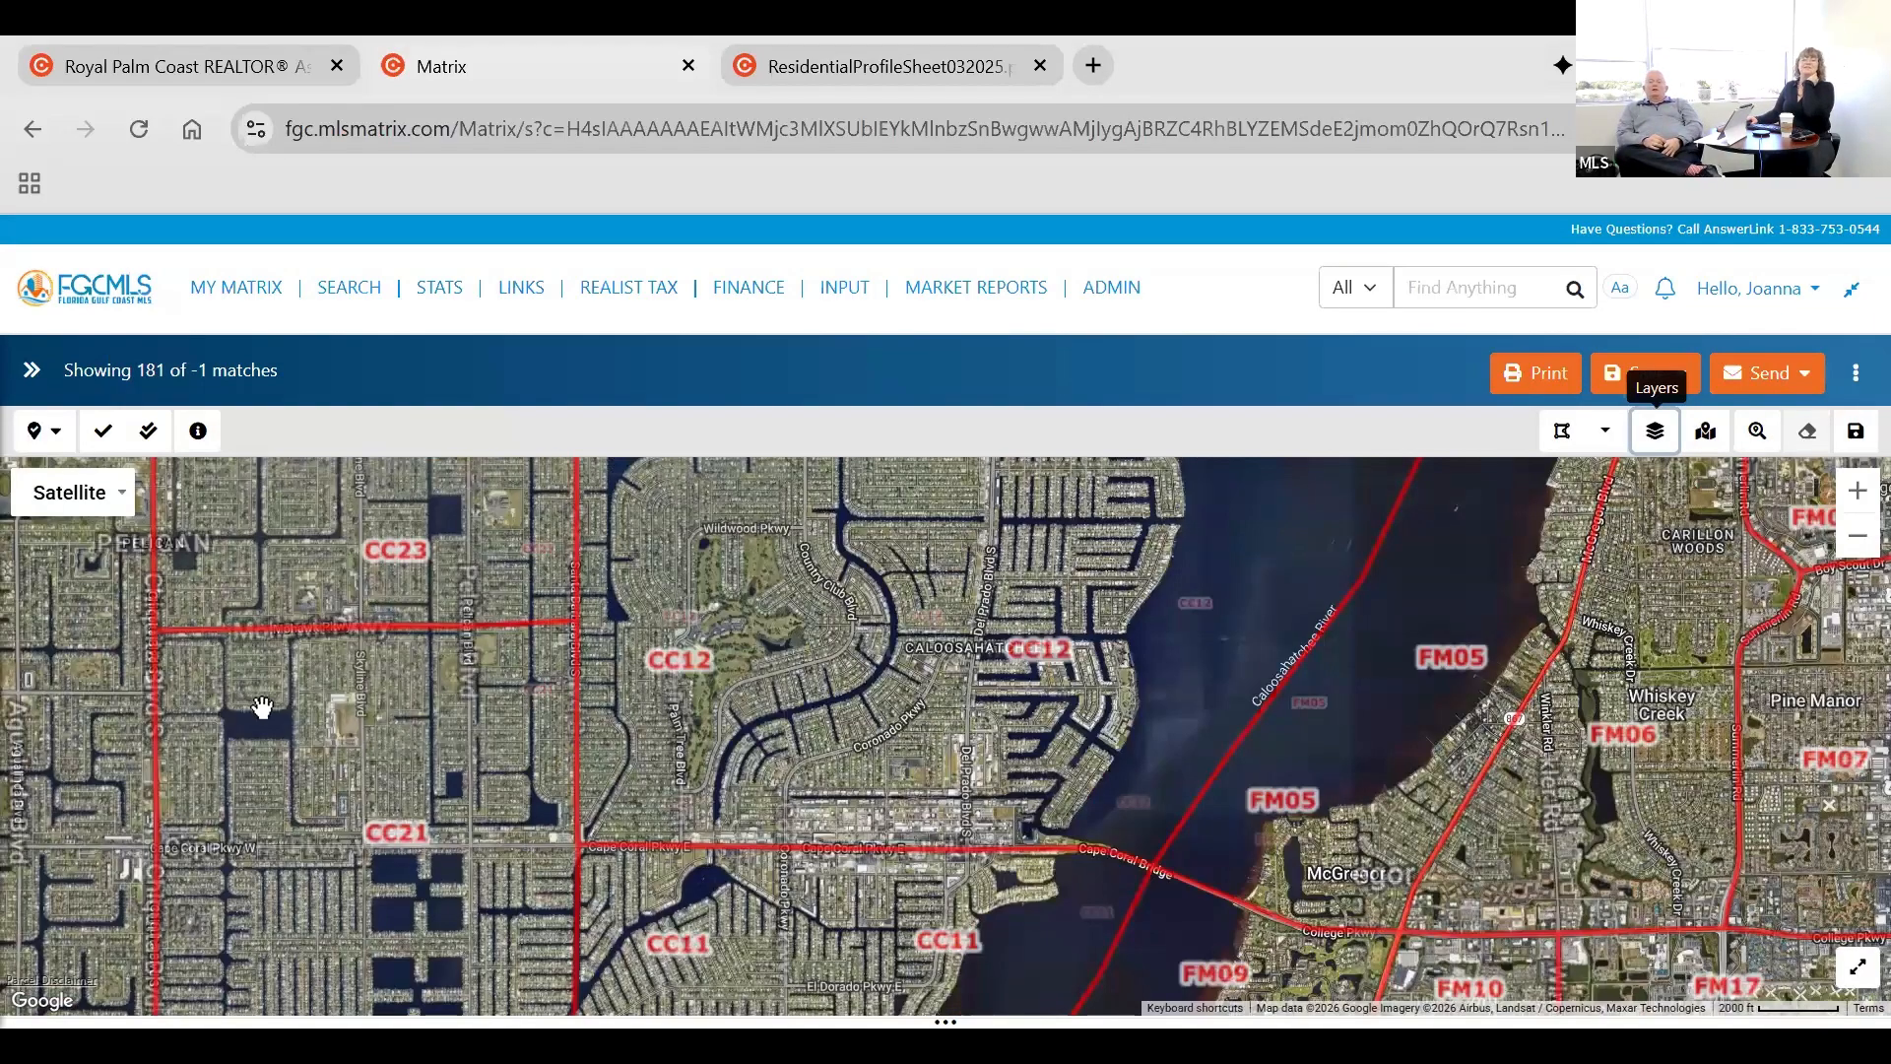
pyautogui.scroll(-1, 335, 757)
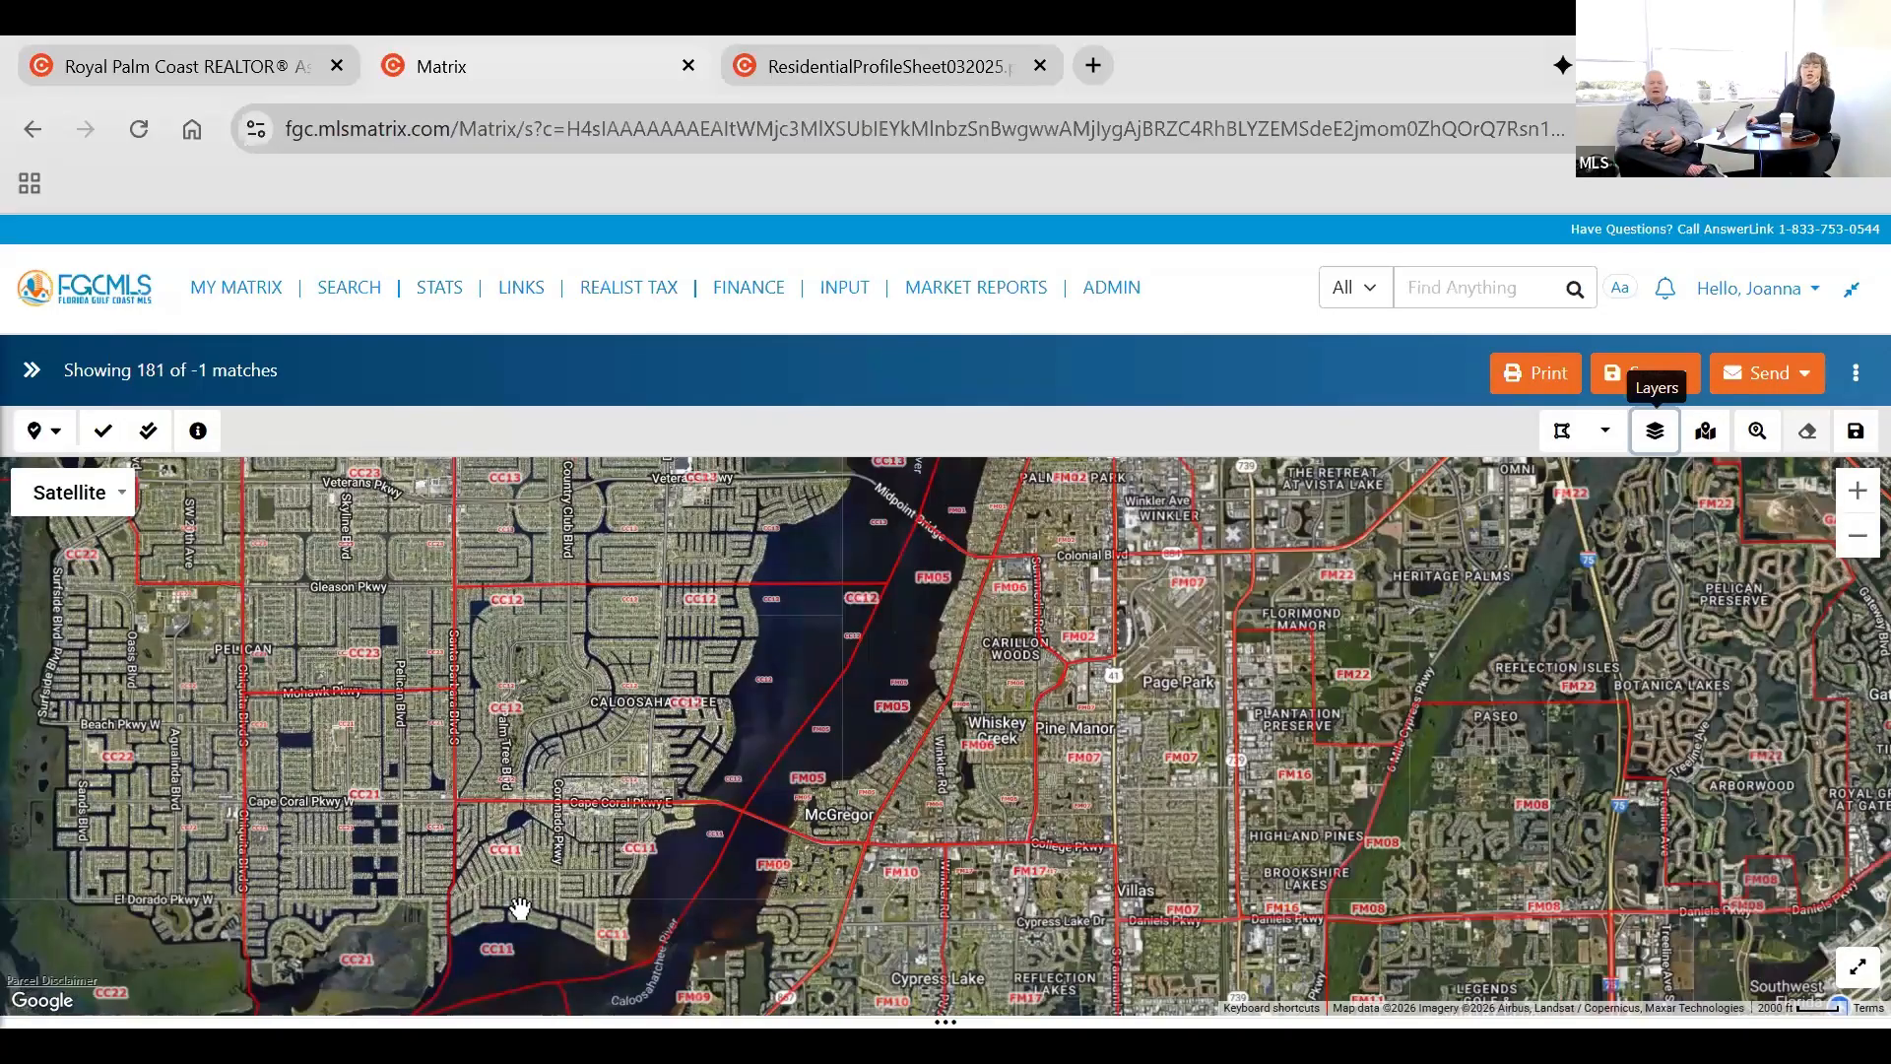
pyautogui.moveTo(520, 908); pyautogui.dragTo(678, 867)
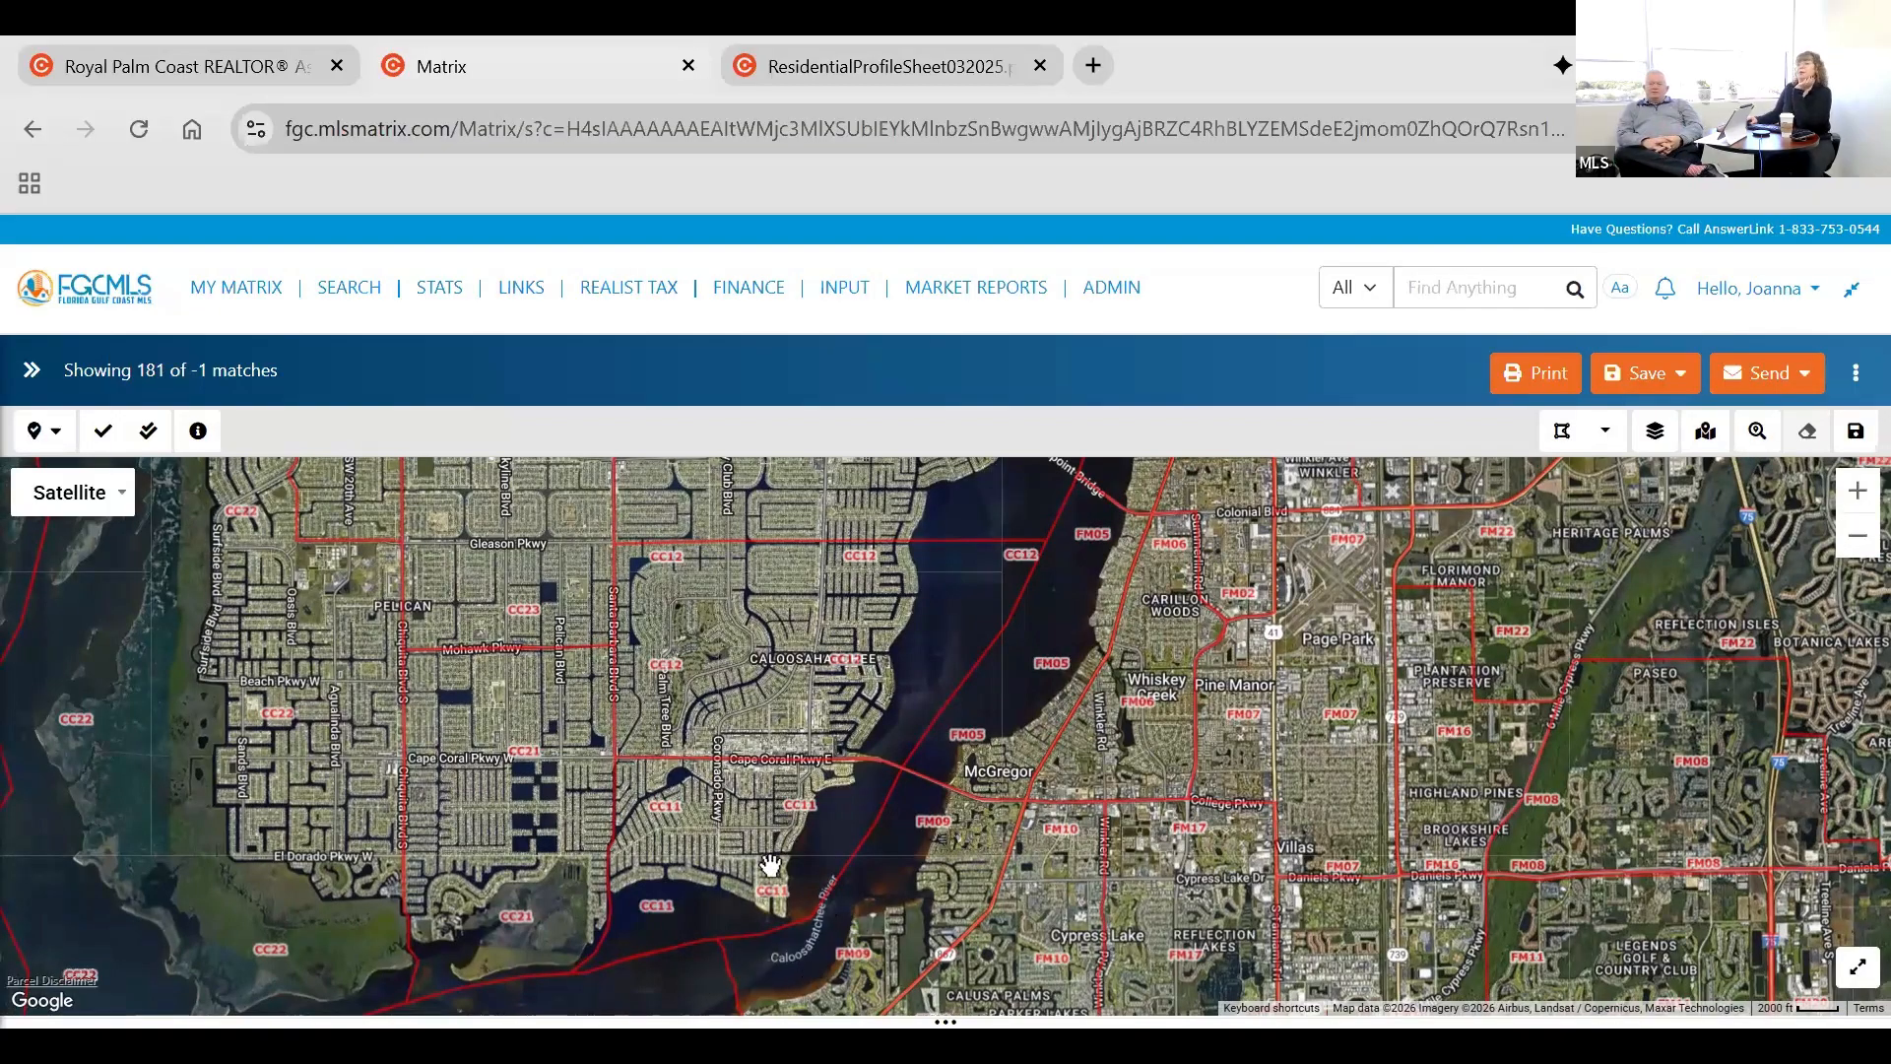
# Show the Flood Zones boundary layer at a zoom level that supports it and examine the zones around the Cape Coral Bridge.
pyautogui.click(1657, 432)
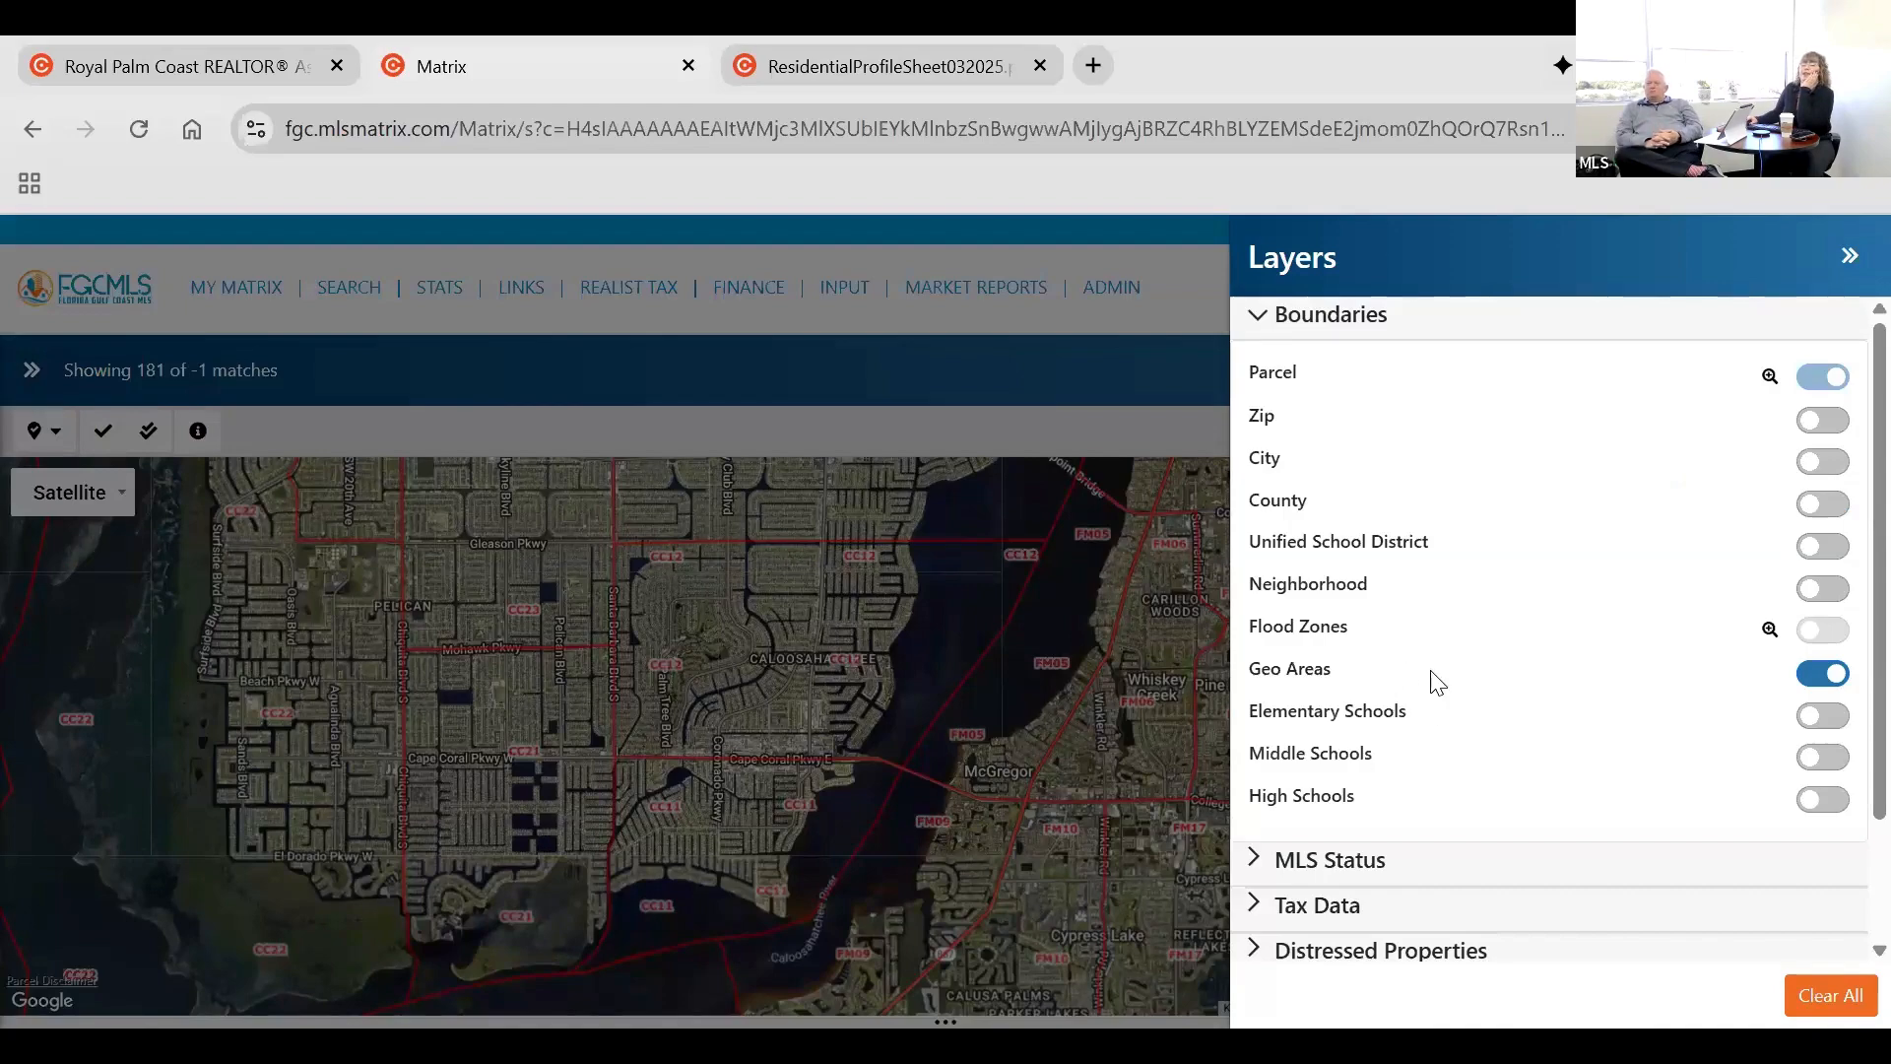
pyautogui.scroll(-2, 1438, 682)
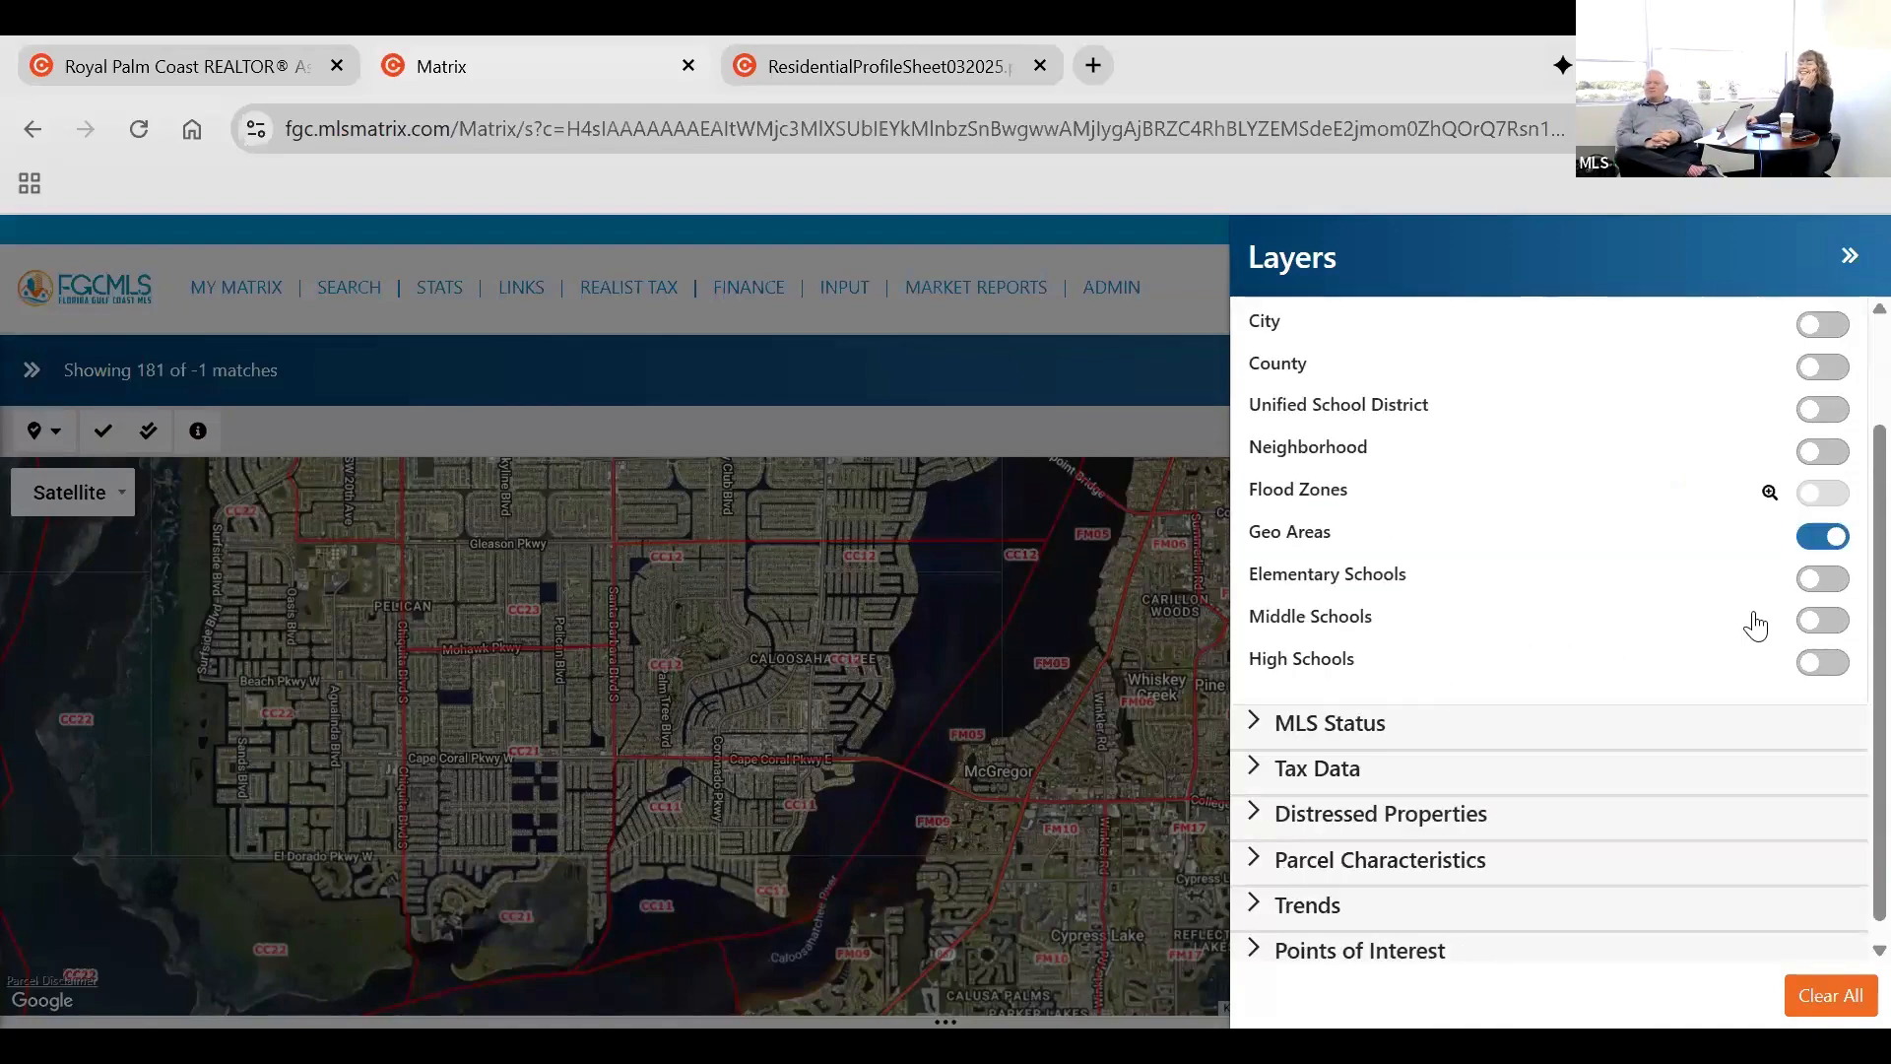
pyautogui.scroll(2, 1763, 630)
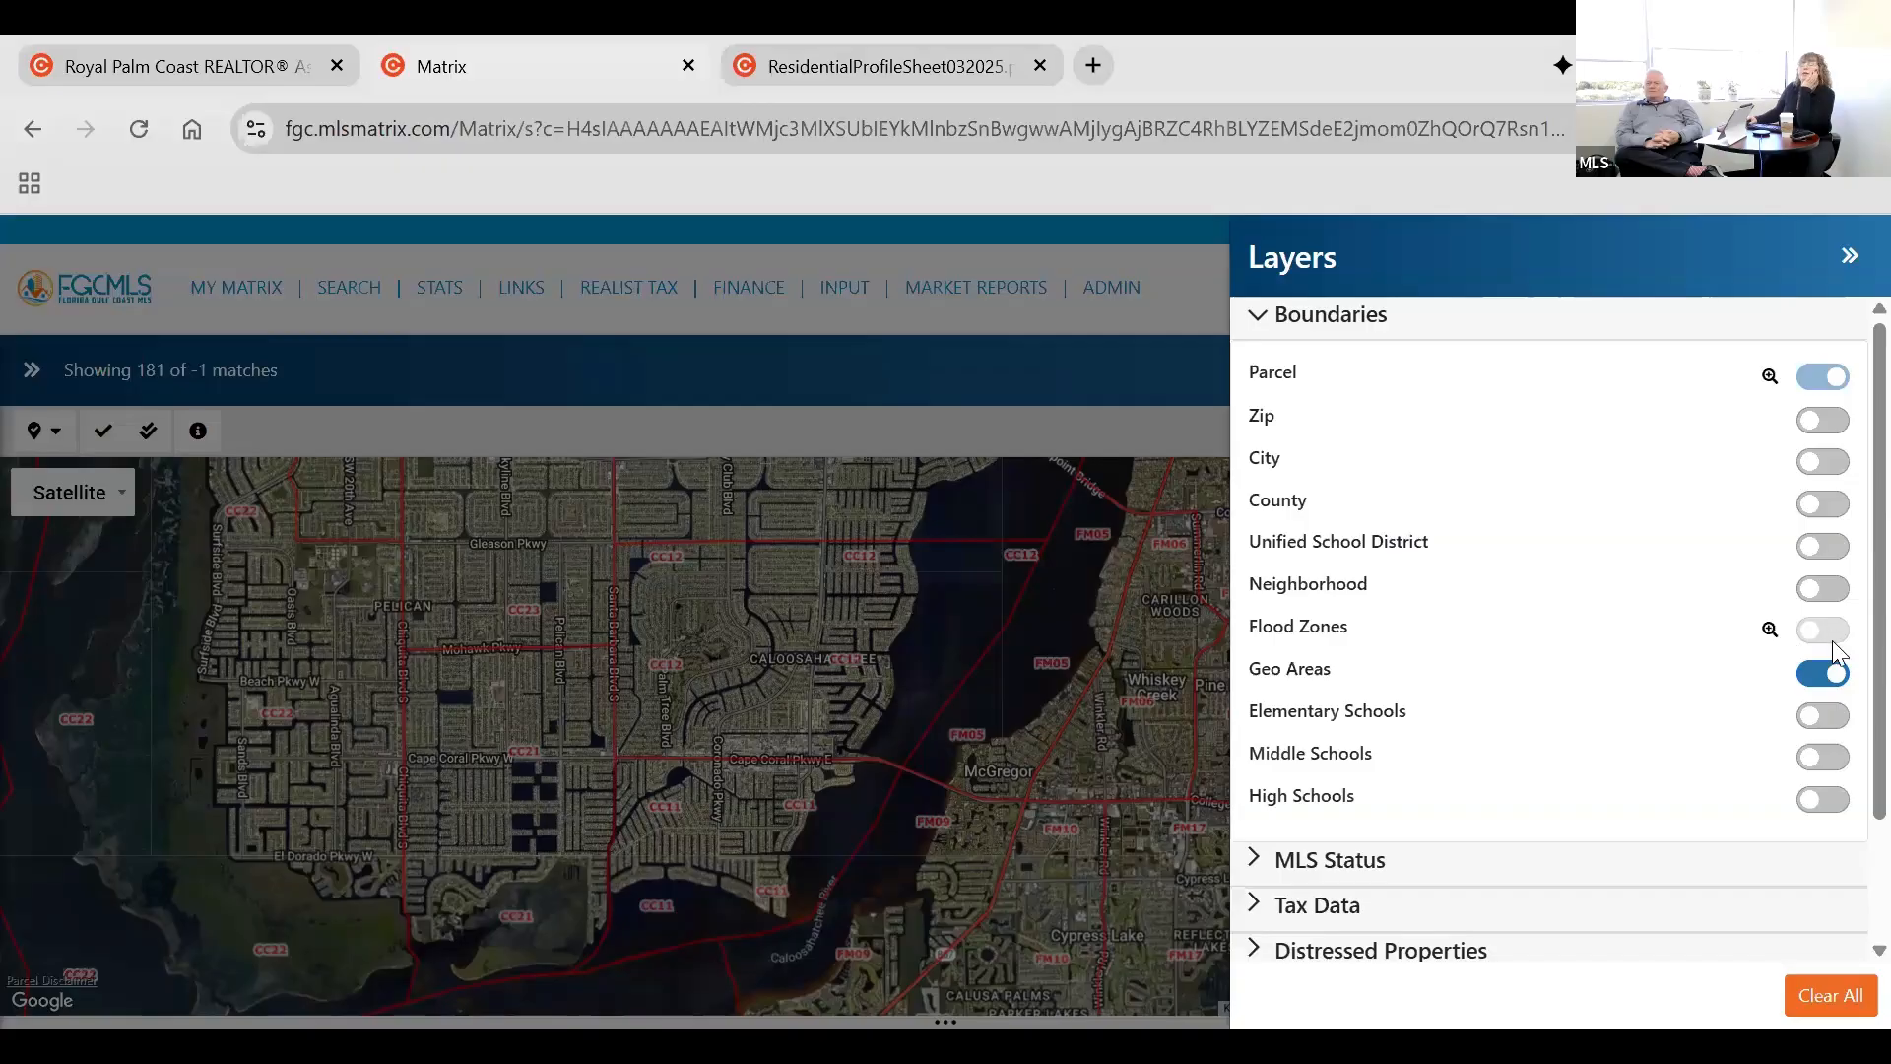
pyautogui.click(1769, 630)
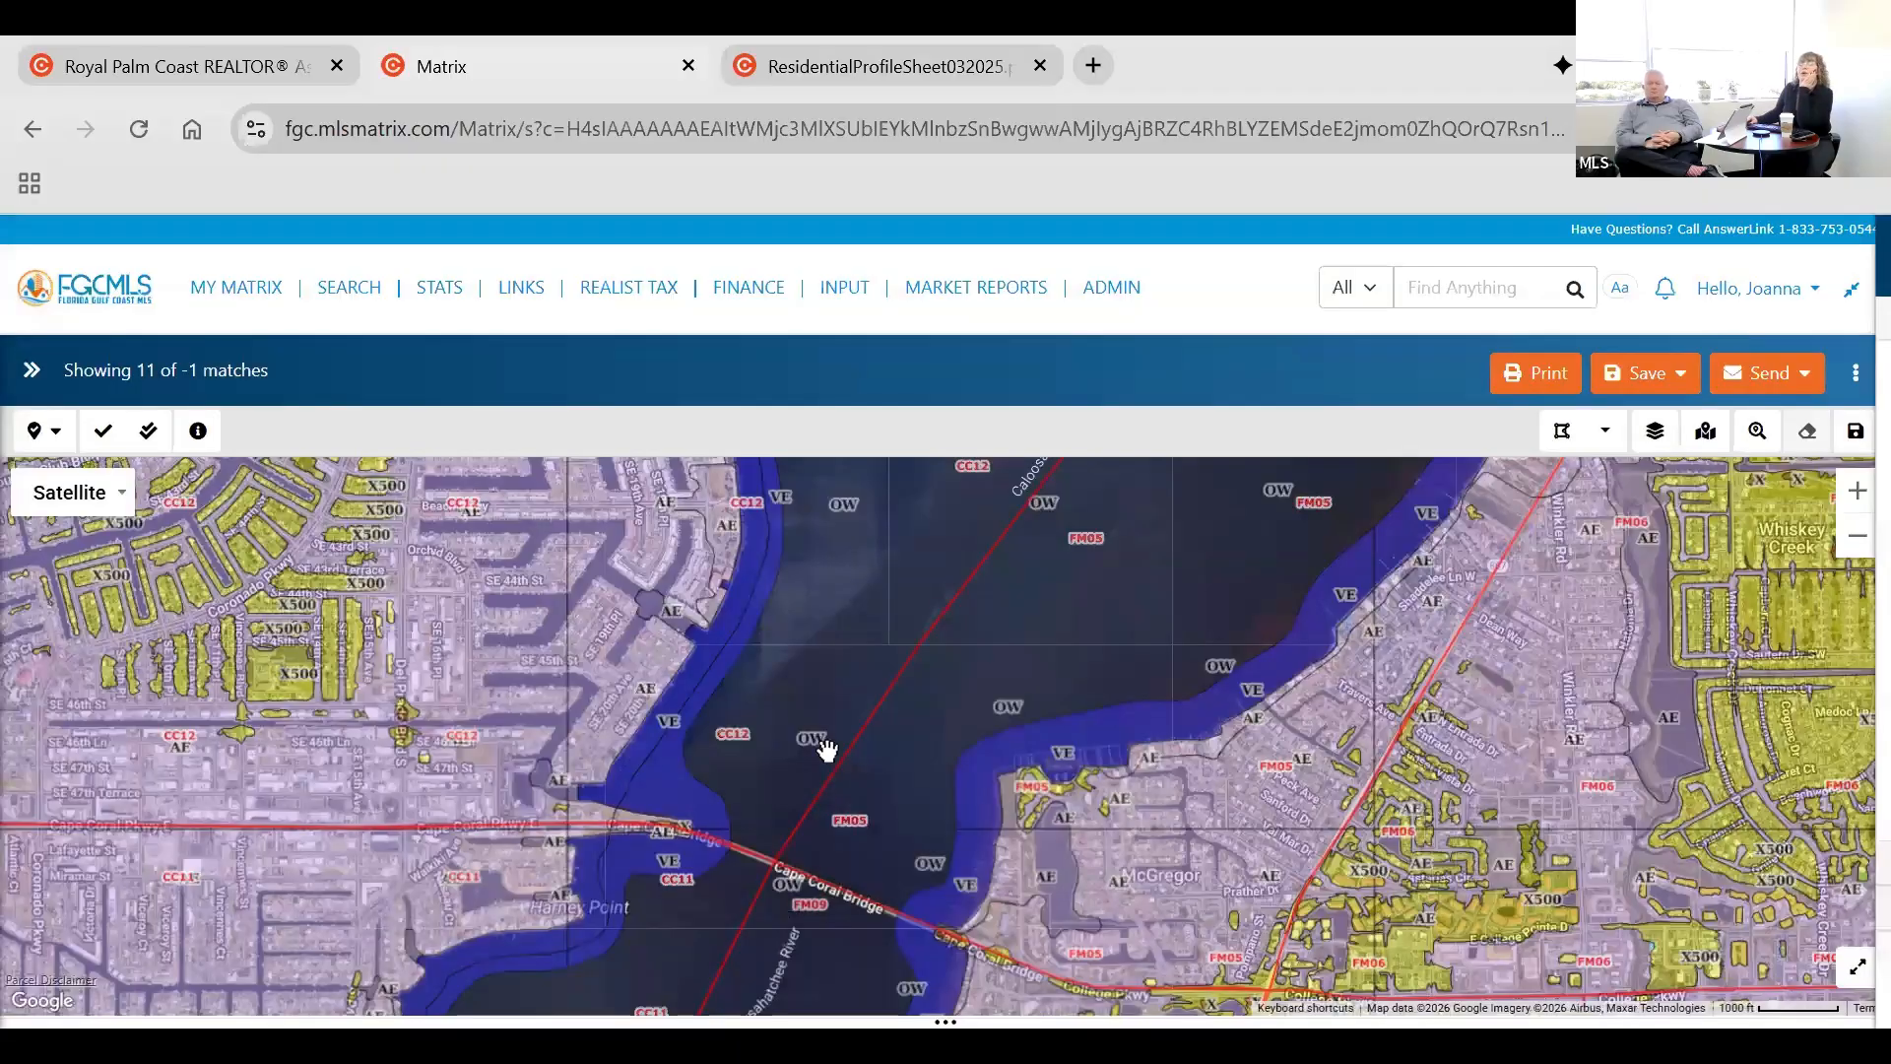
pyautogui.moveTo(920, 785); pyautogui.dragTo(1131, 804)
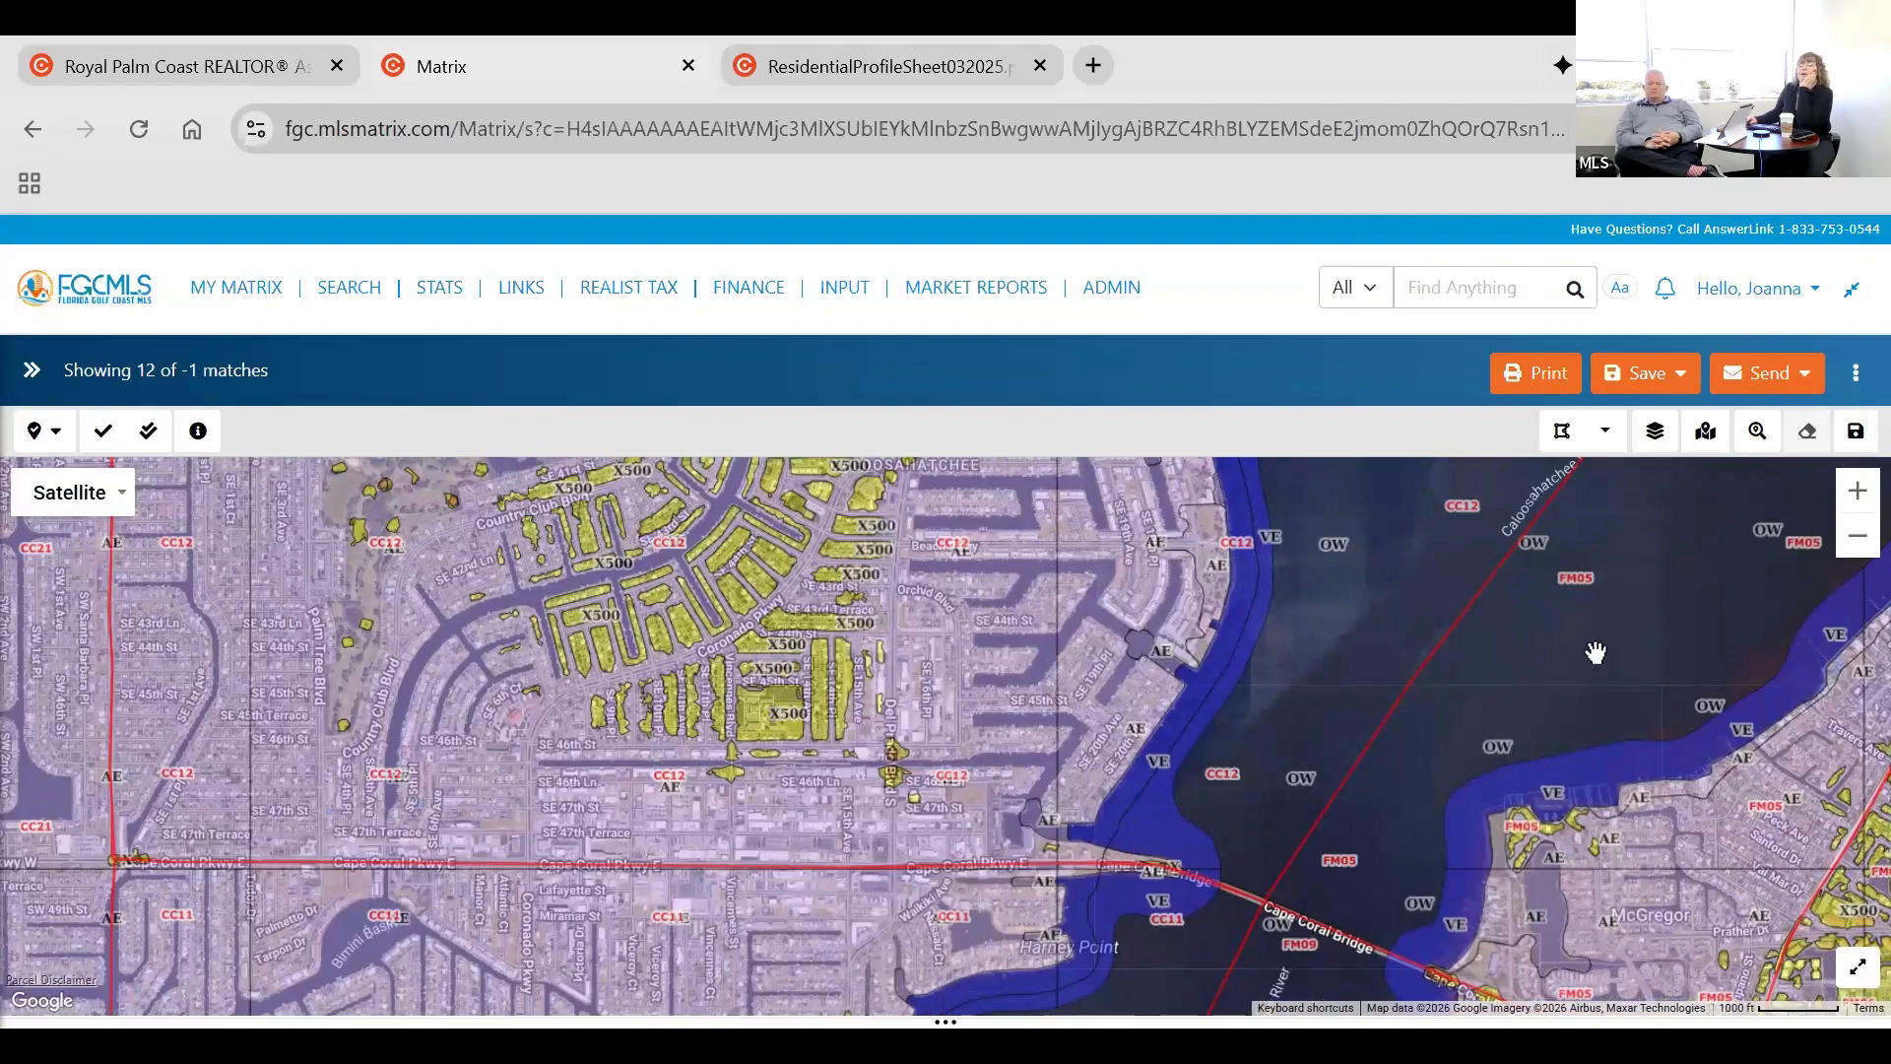
# Turn off the Geo Areas boundary layer and return to the map.
pyautogui.click(1657, 434)
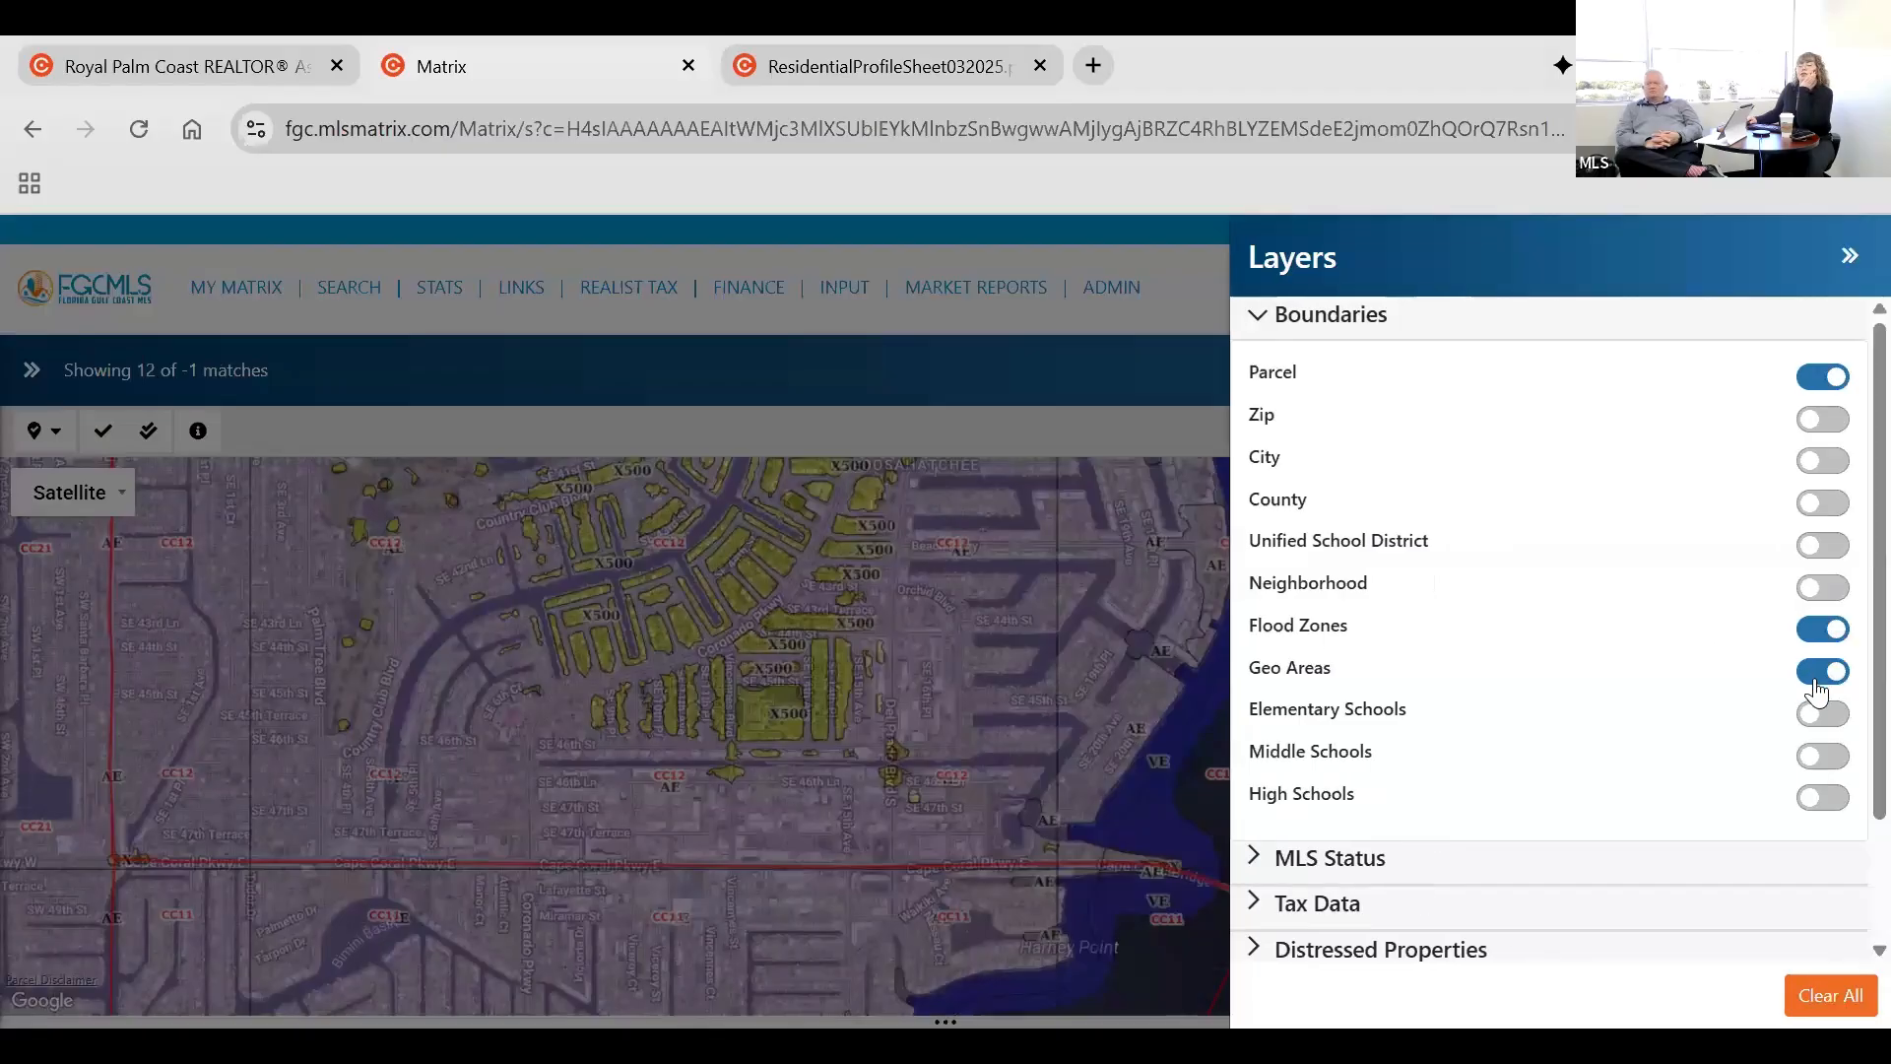
pyautogui.click(1818, 689)
pyautogui.click(816, 647)
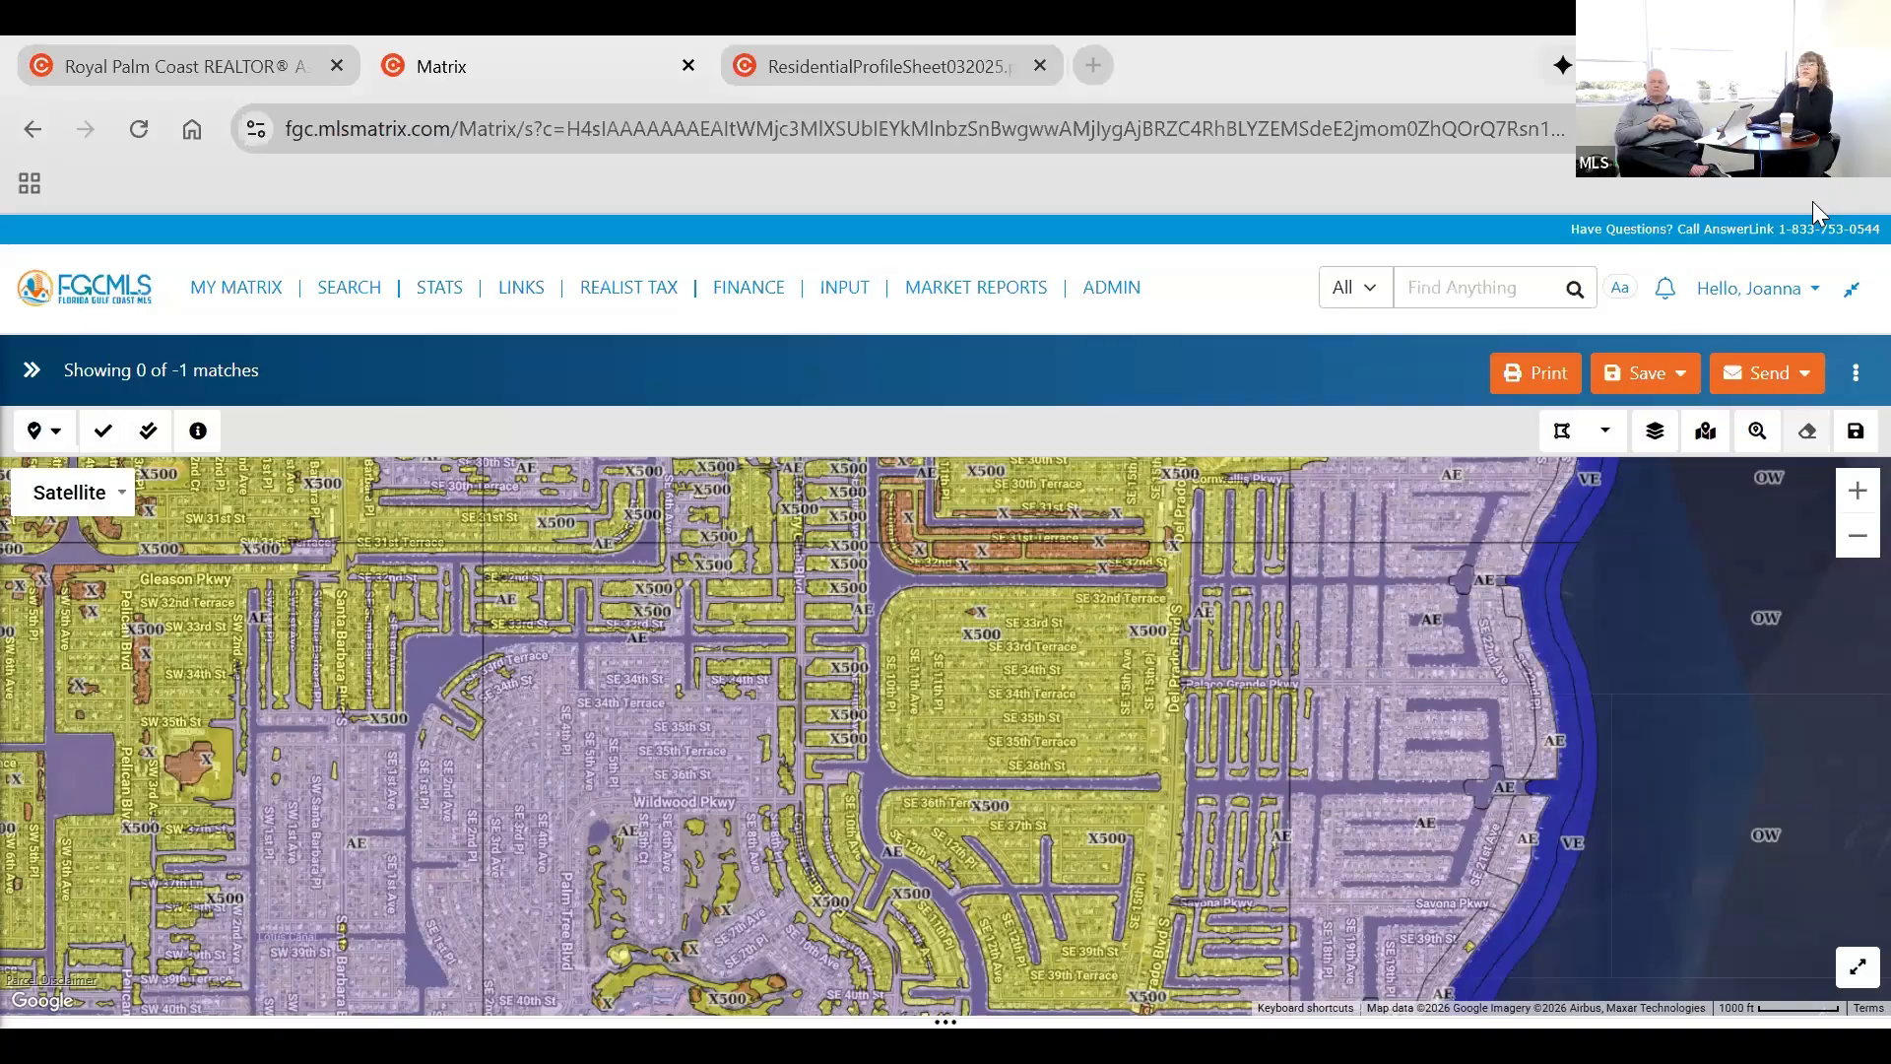
# Recenter the map and look over the Jump to location options without choosing one.
pyautogui.click(1706, 433)
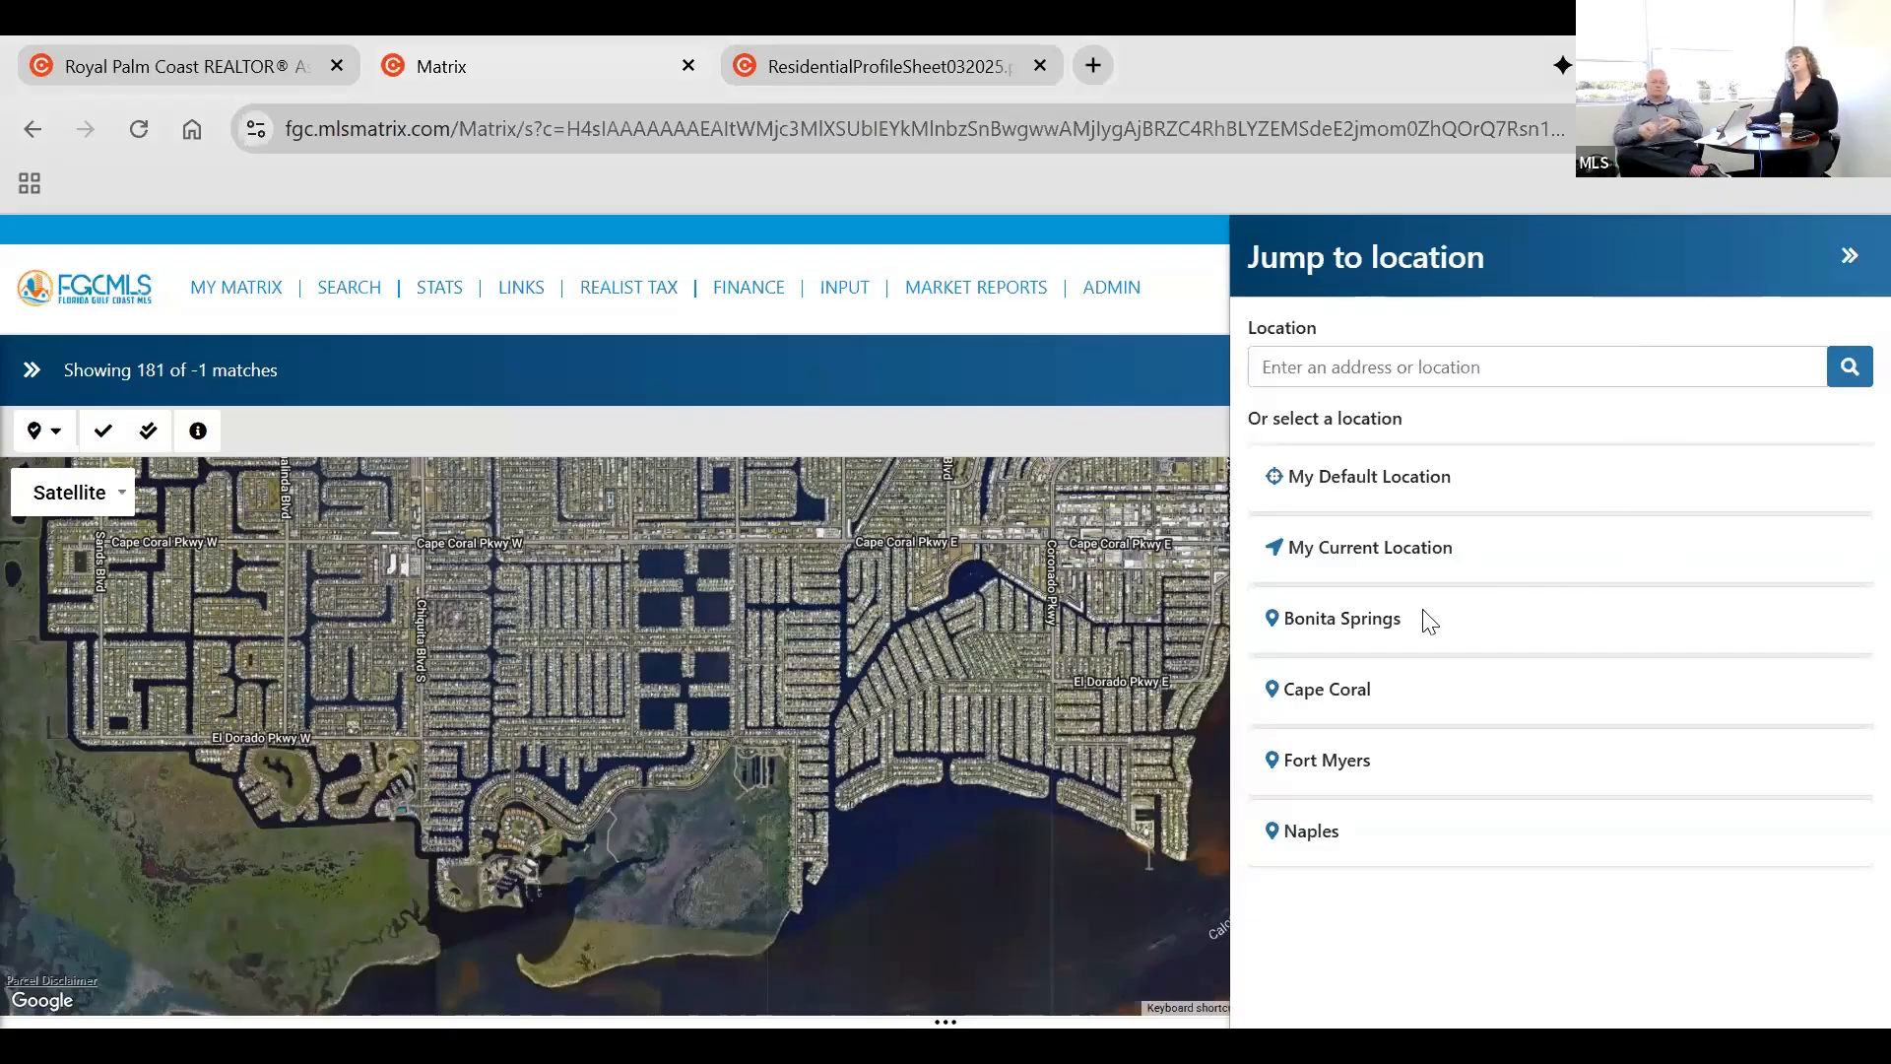
pyautogui.click(1850, 256)
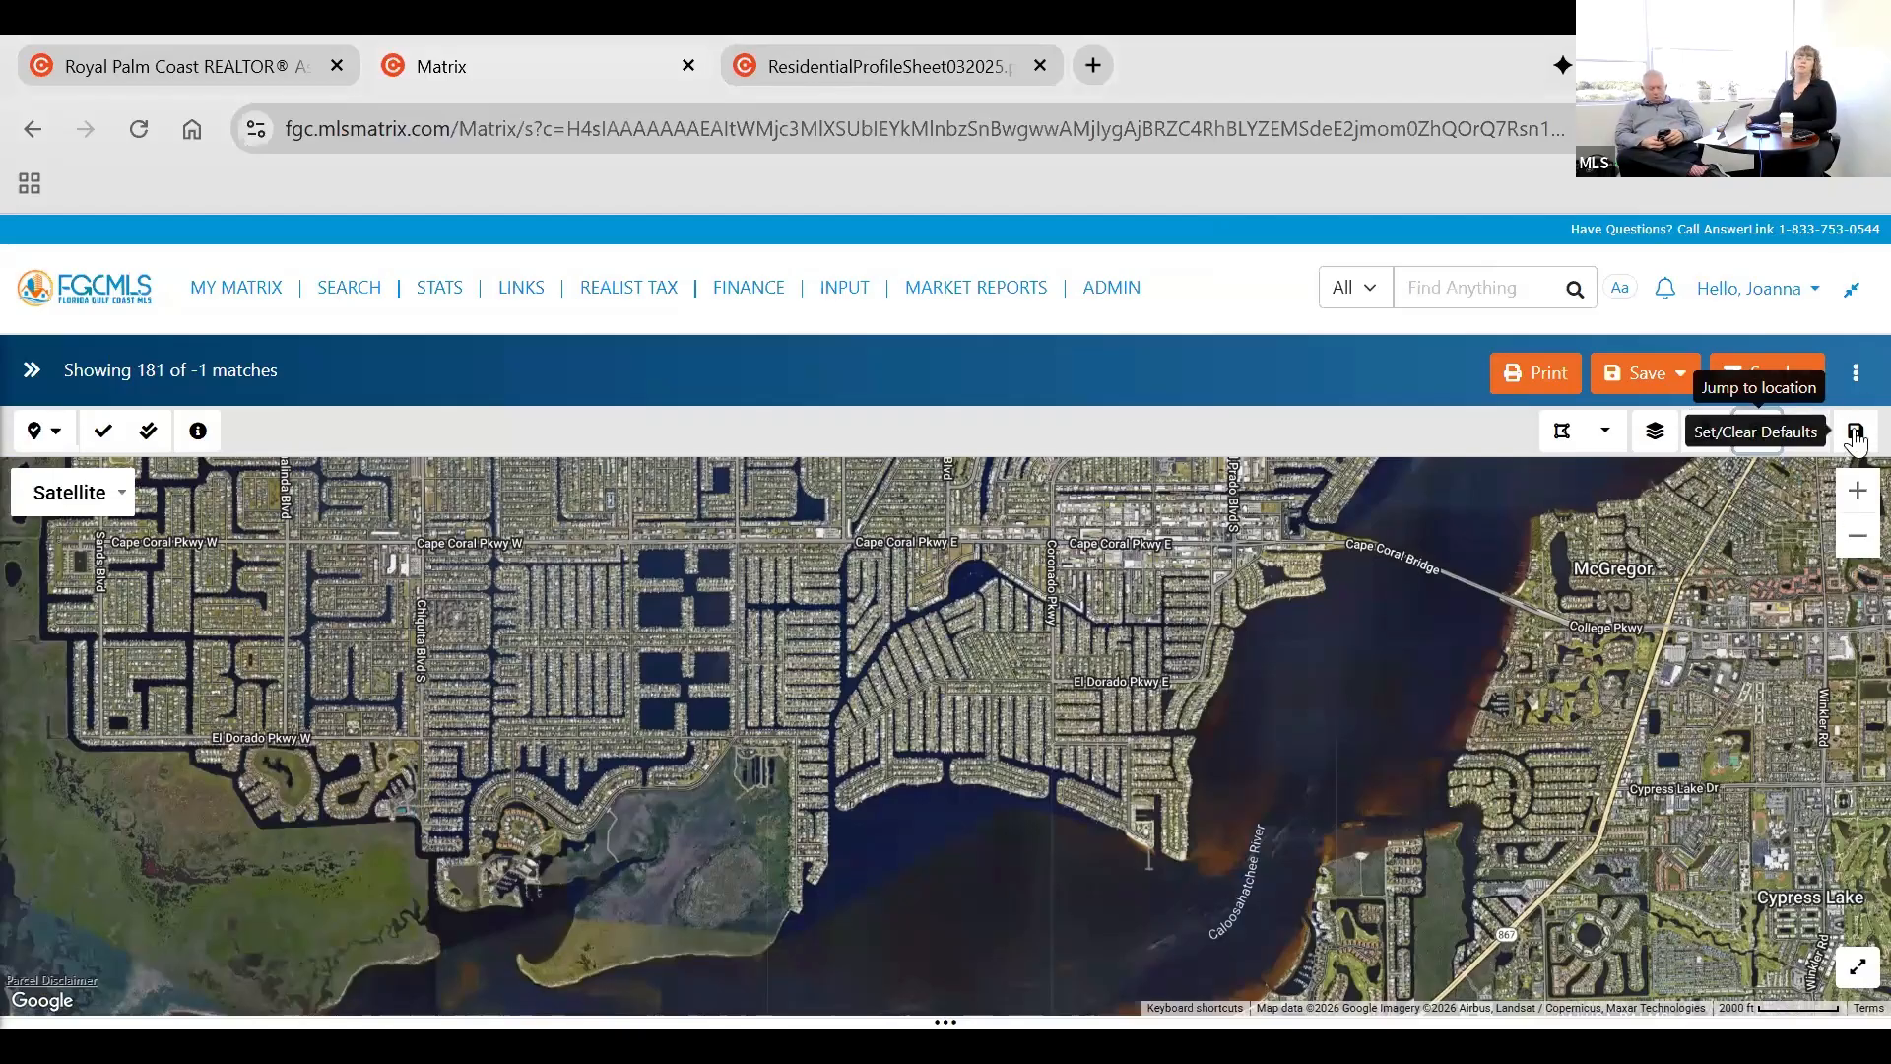
pyautogui.moveTo(1442, 665); pyautogui.dragTo(1378, 778)
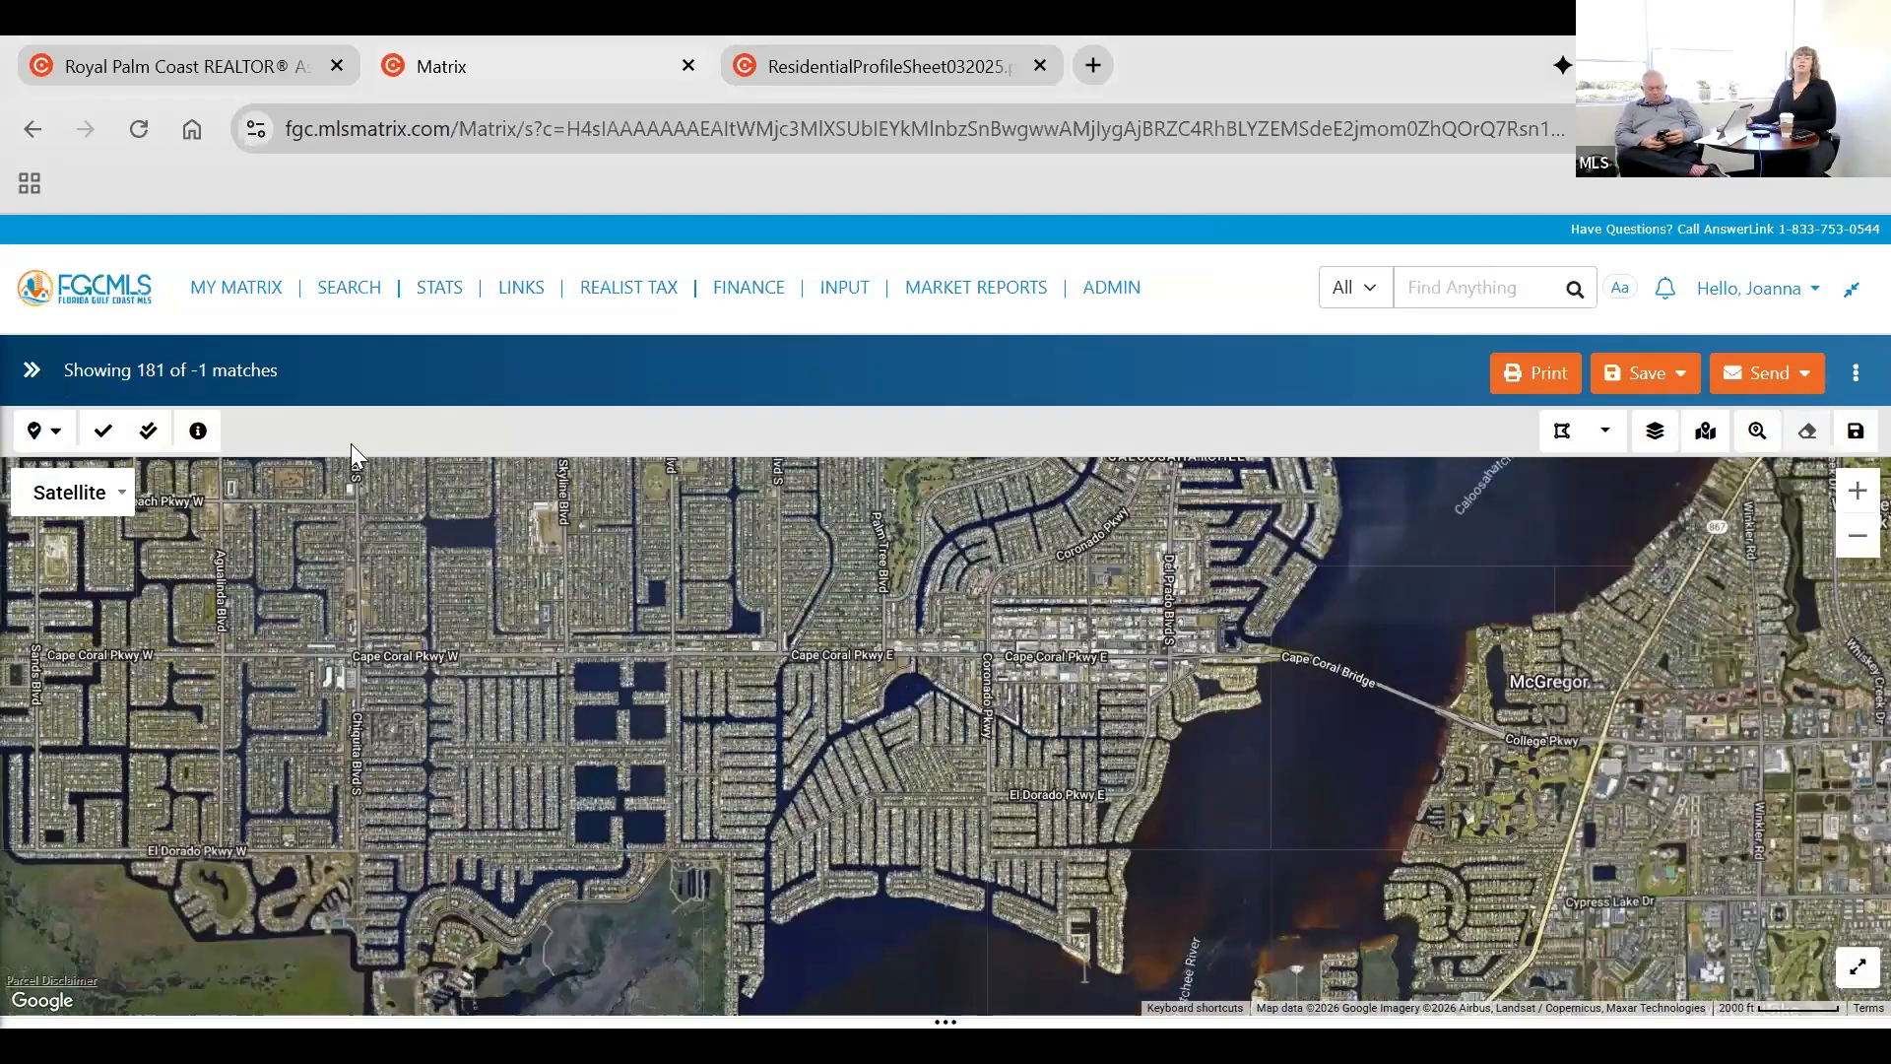
# Bring back the Residential search criteria beside the map and review the map layer settings without changing them.
pyautogui.click(32, 370)
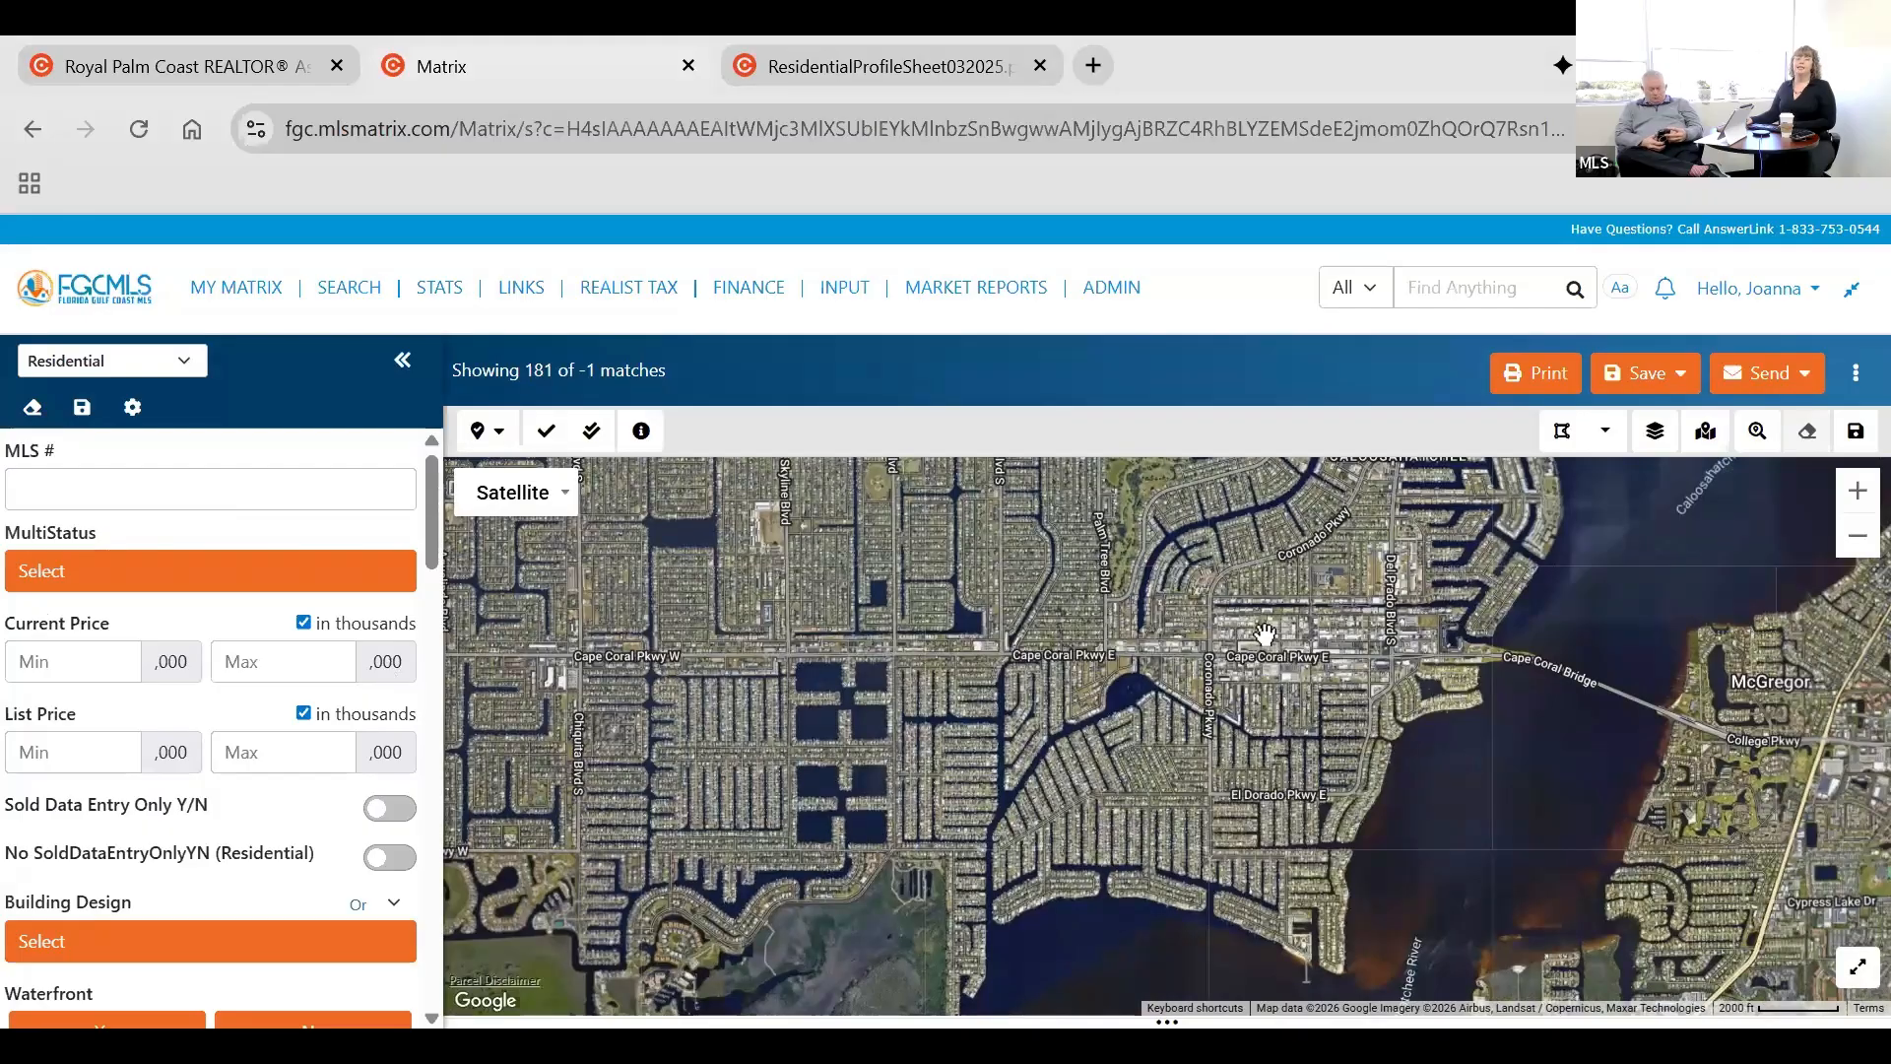
pyautogui.scroll(-2, 1258, 680)
pyautogui.scroll(1, 1609, 471)
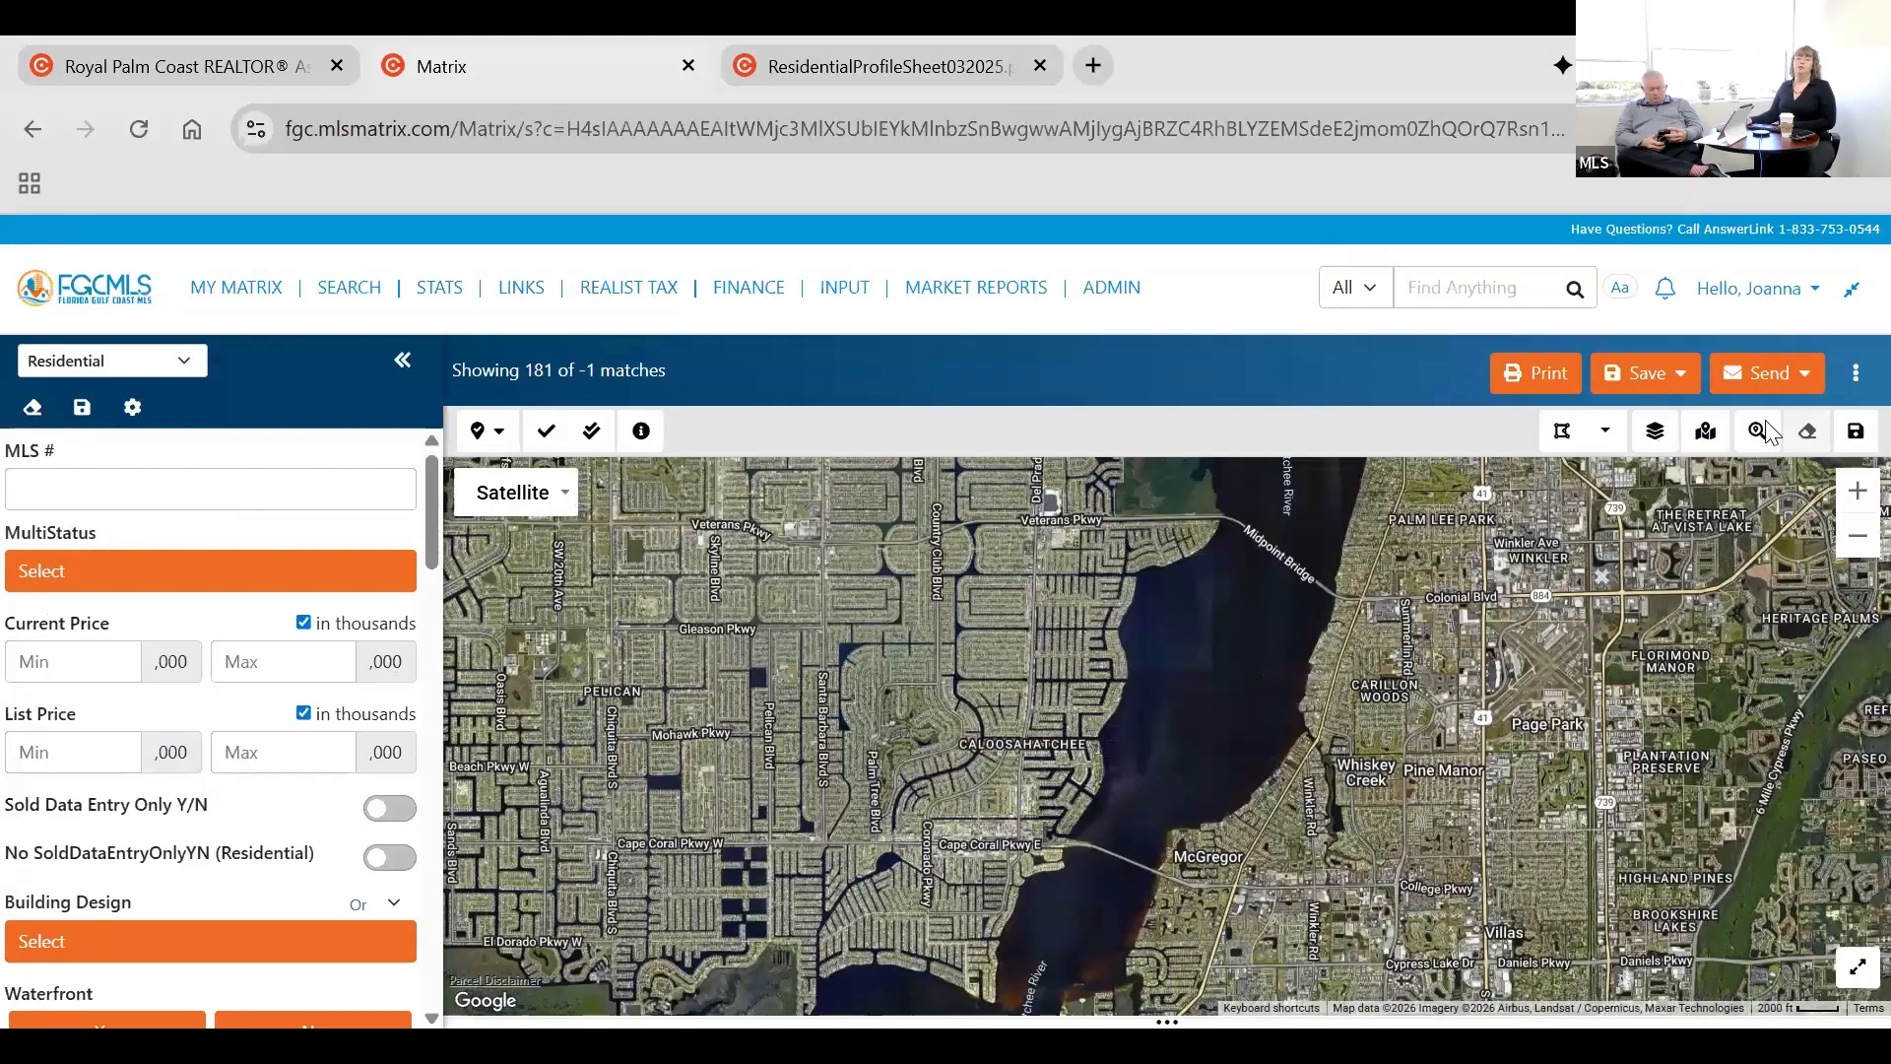
pyautogui.click(1656, 433)
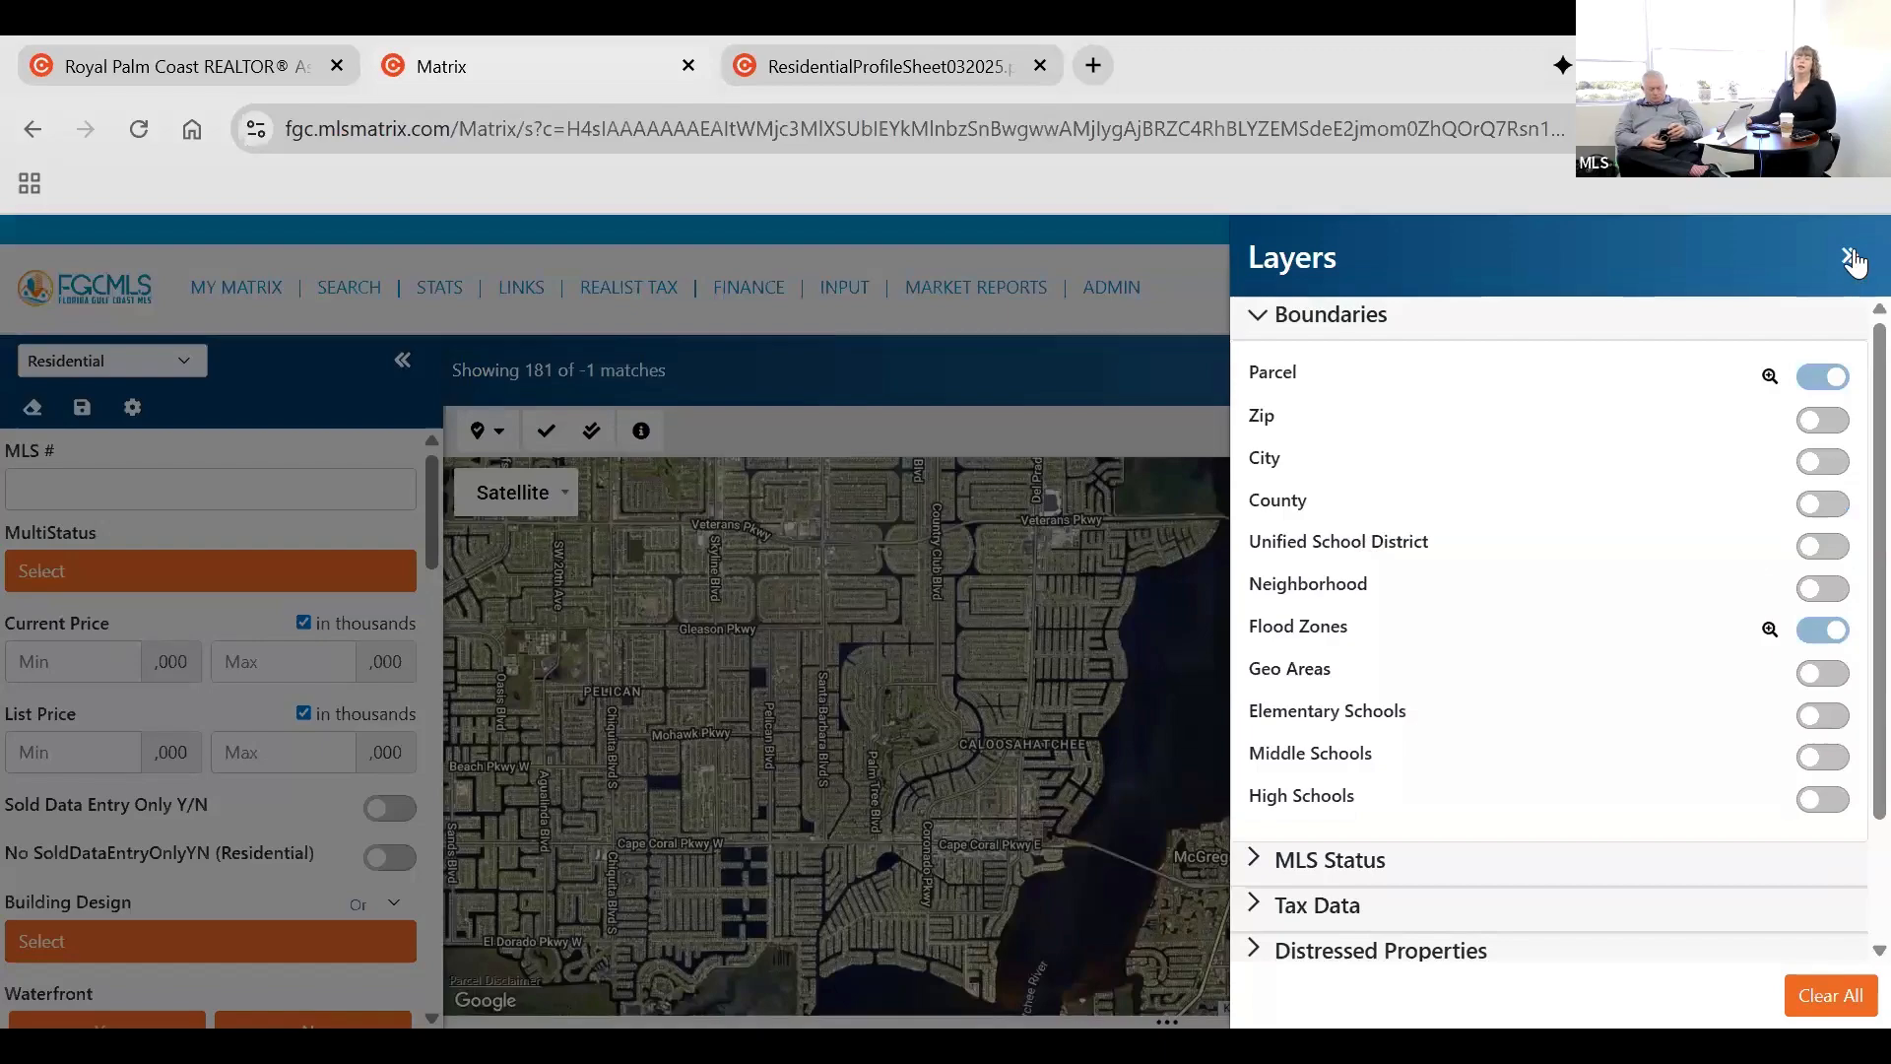
pyautogui.click(1183, 686)
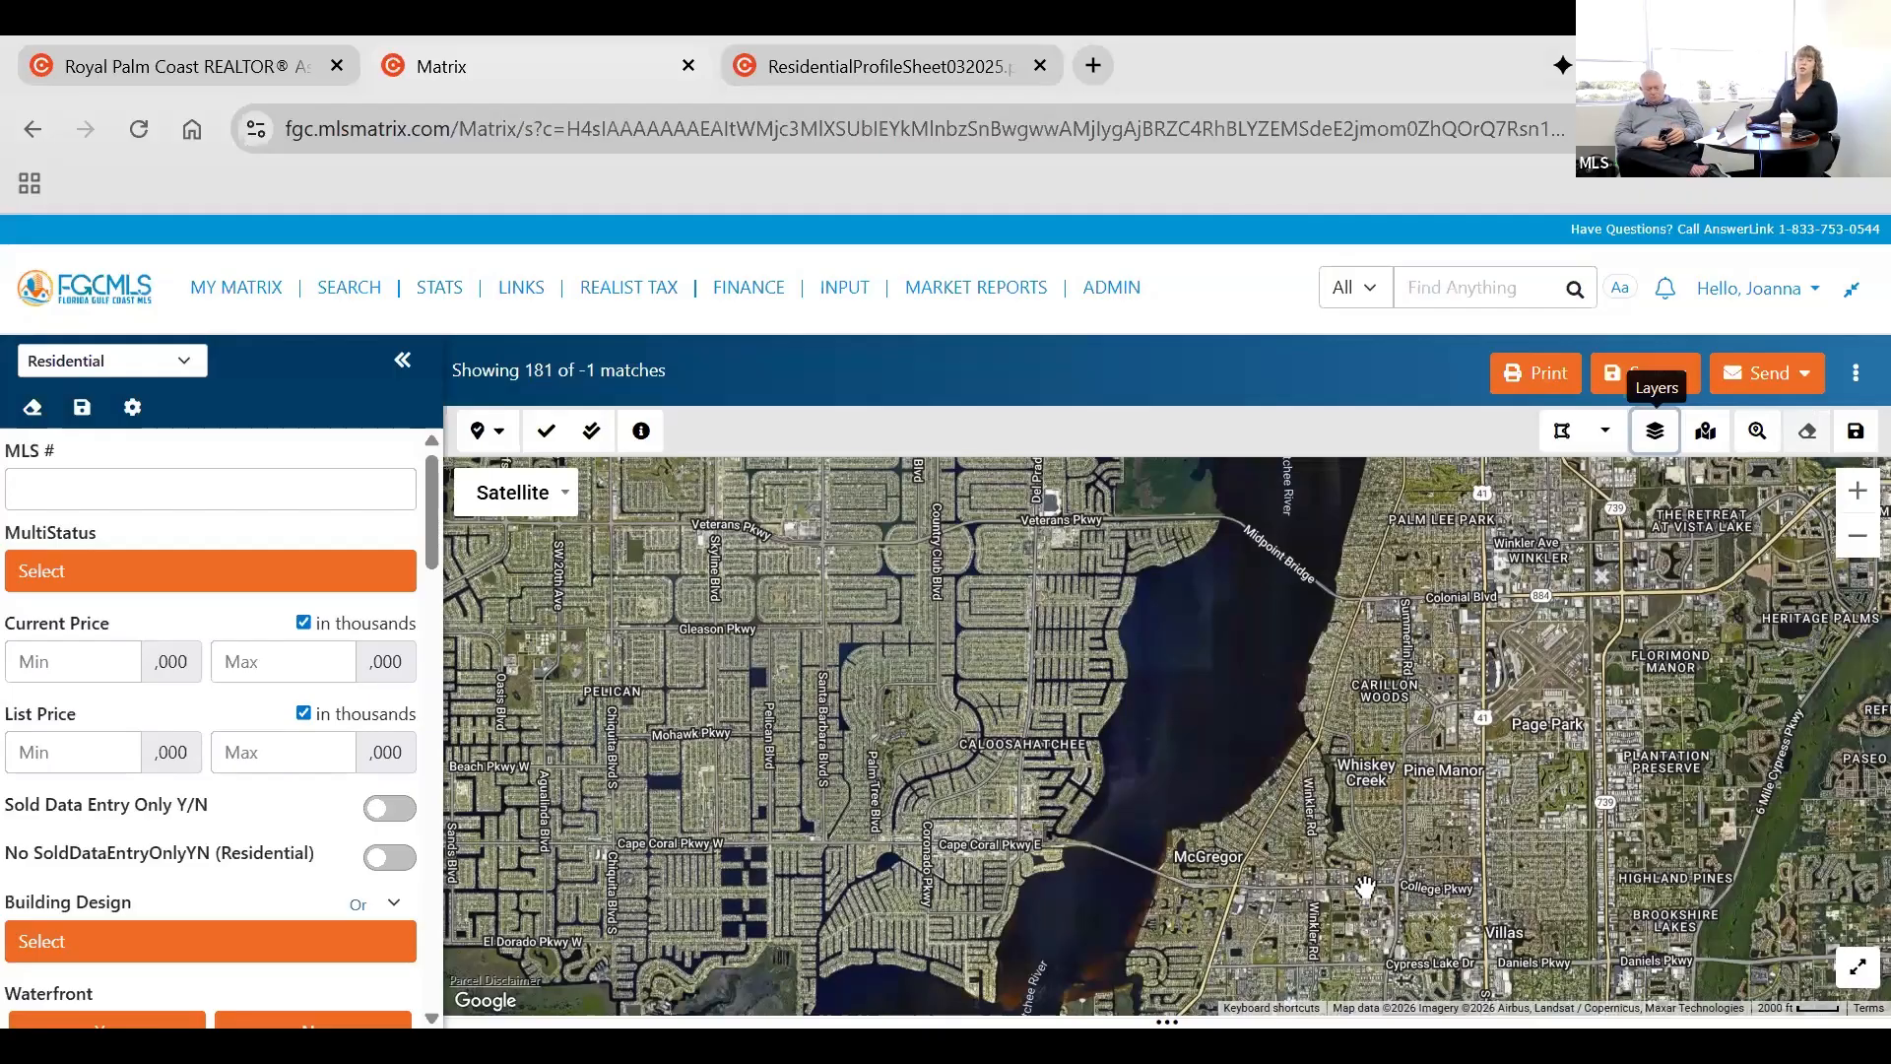
# Shrink the map and search for Active residential listings with Waterfront and Gulf Access set to Yes.
pyautogui.moveTo(1165, 1020); pyautogui.dragTo(1192, 645)
pyautogui.moveTo(1150, 707); pyautogui.dragTo(1151, 617)
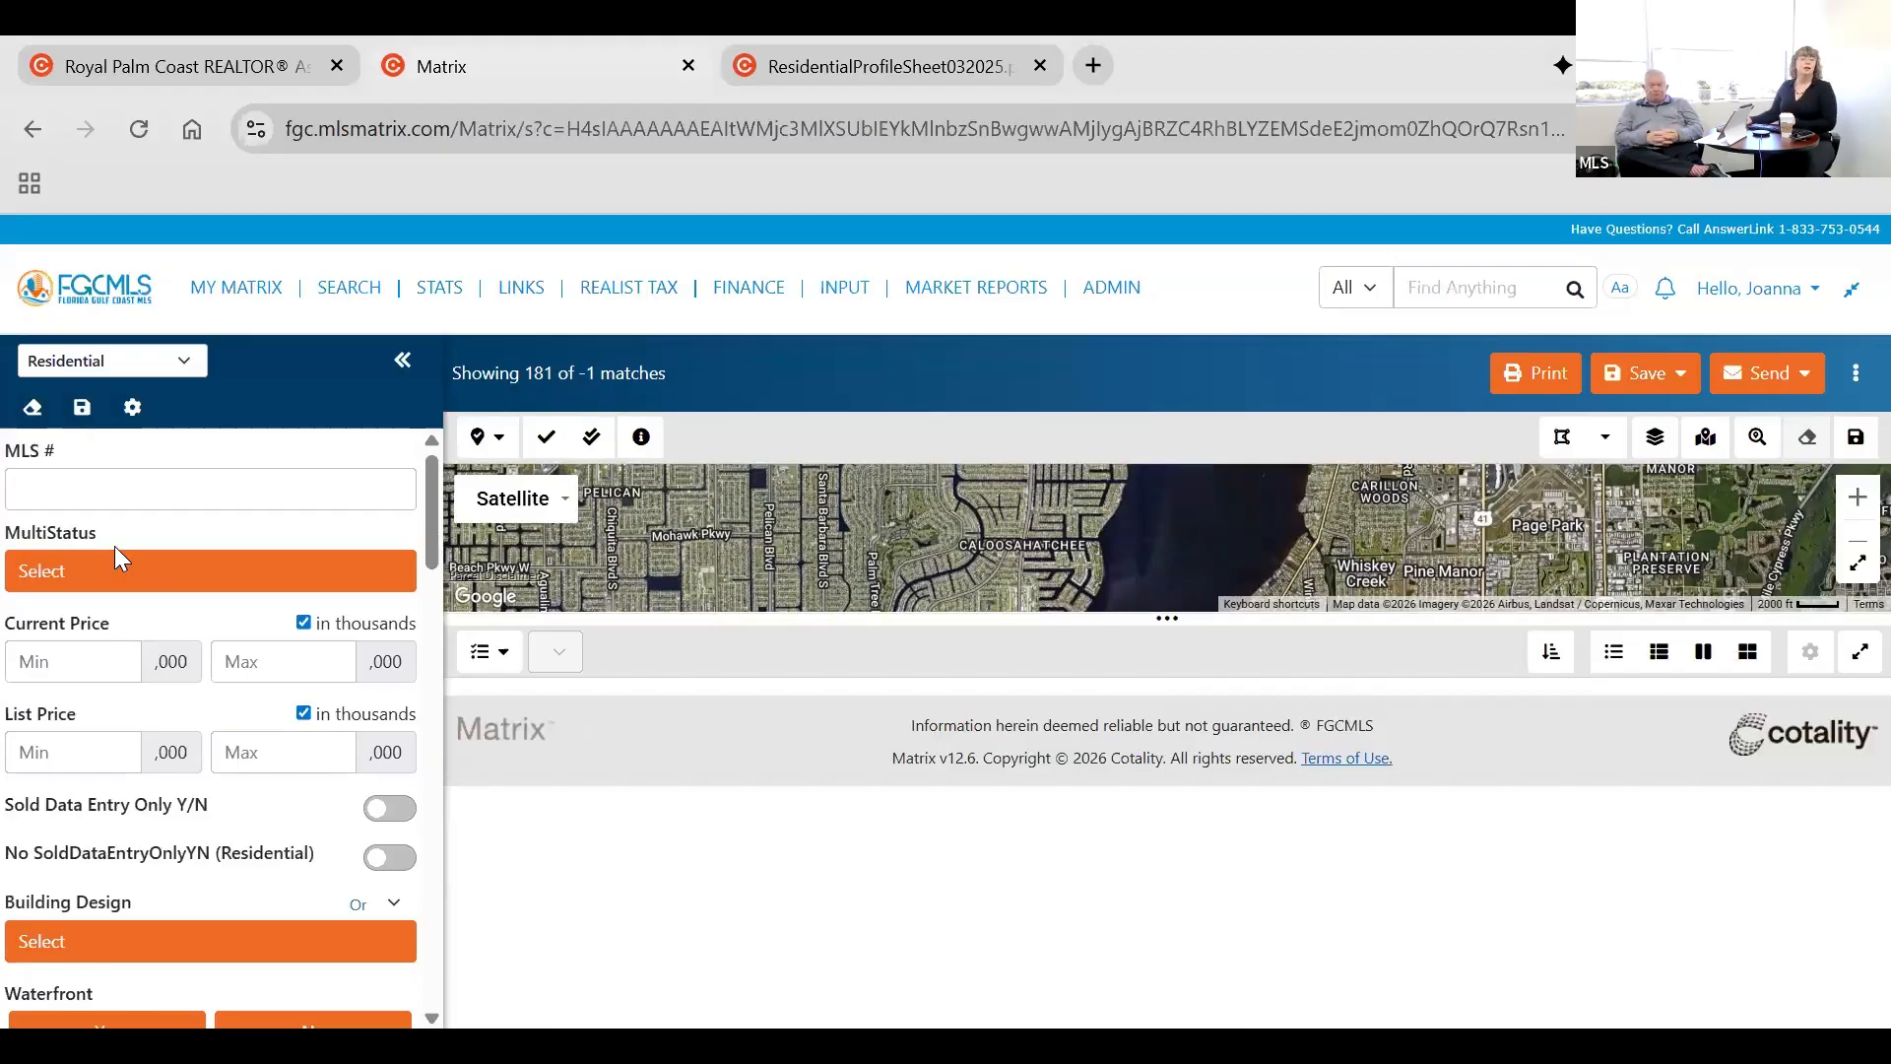
pyautogui.click(128, 591)
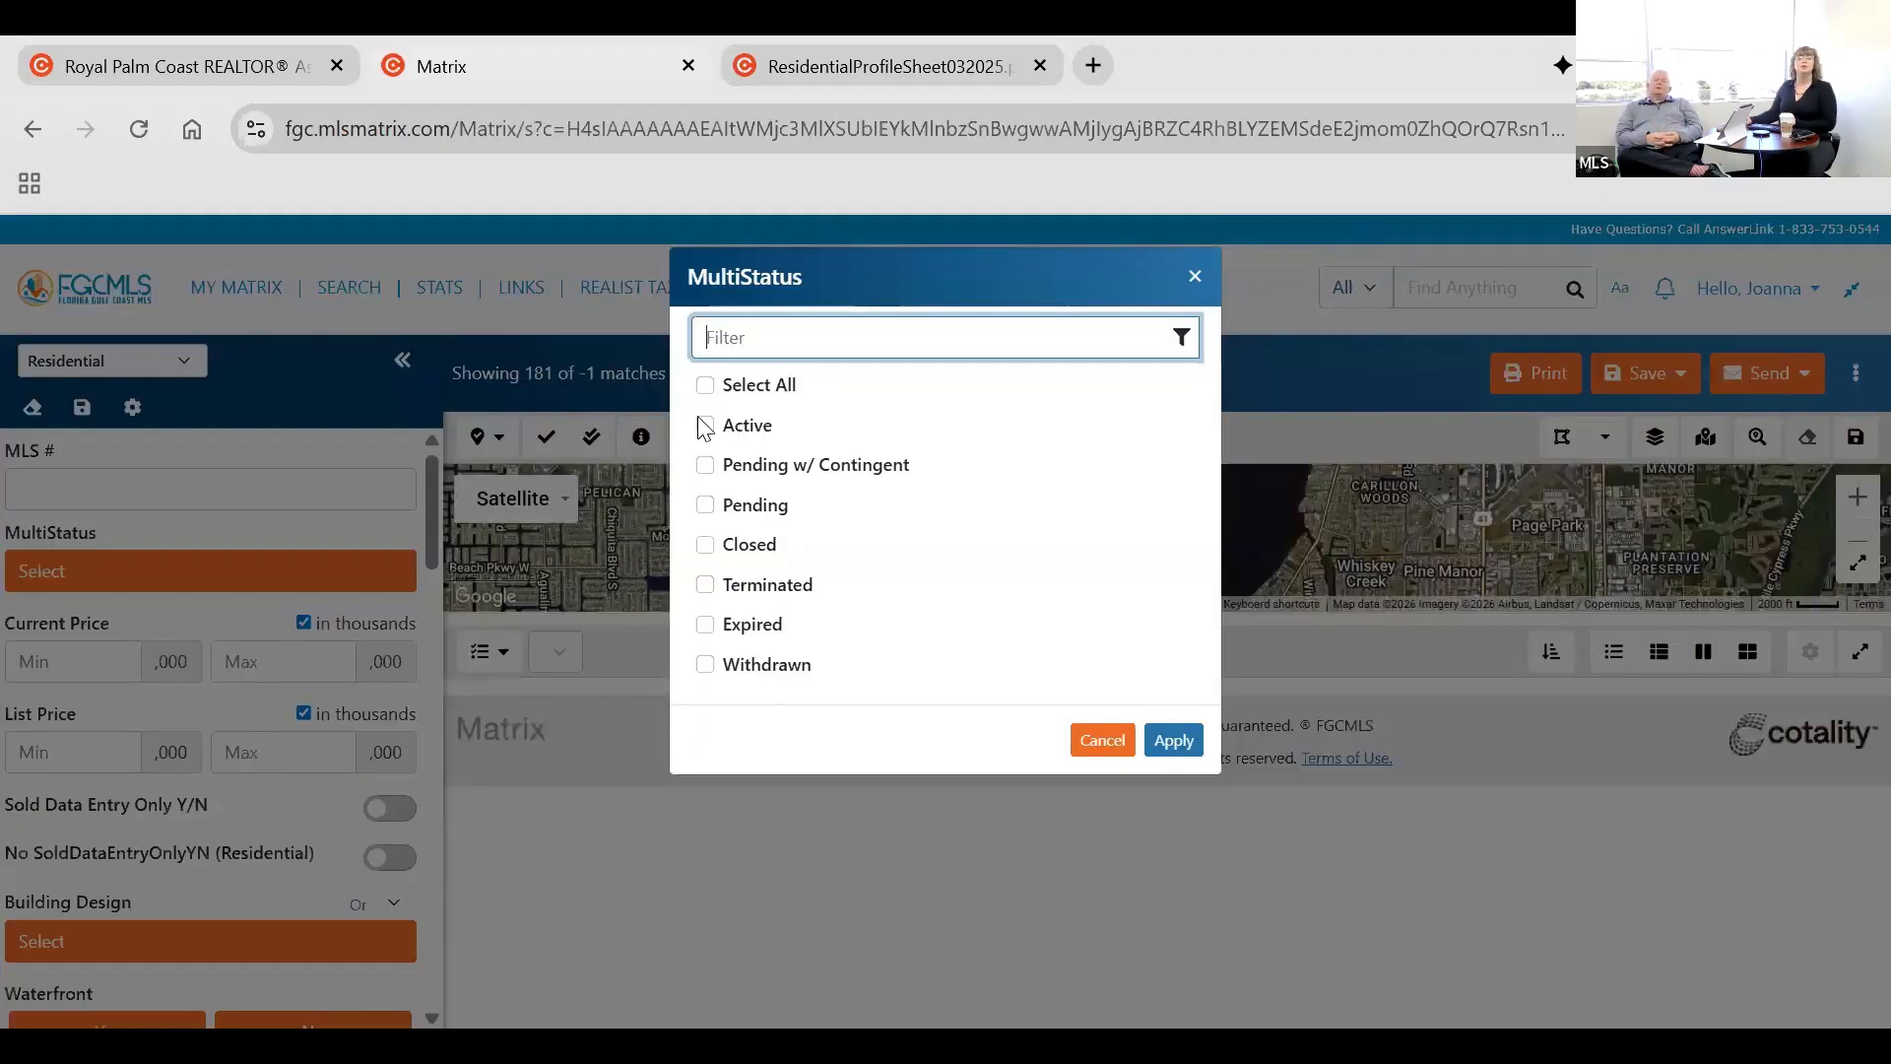
pyautogui.click(778, 426)
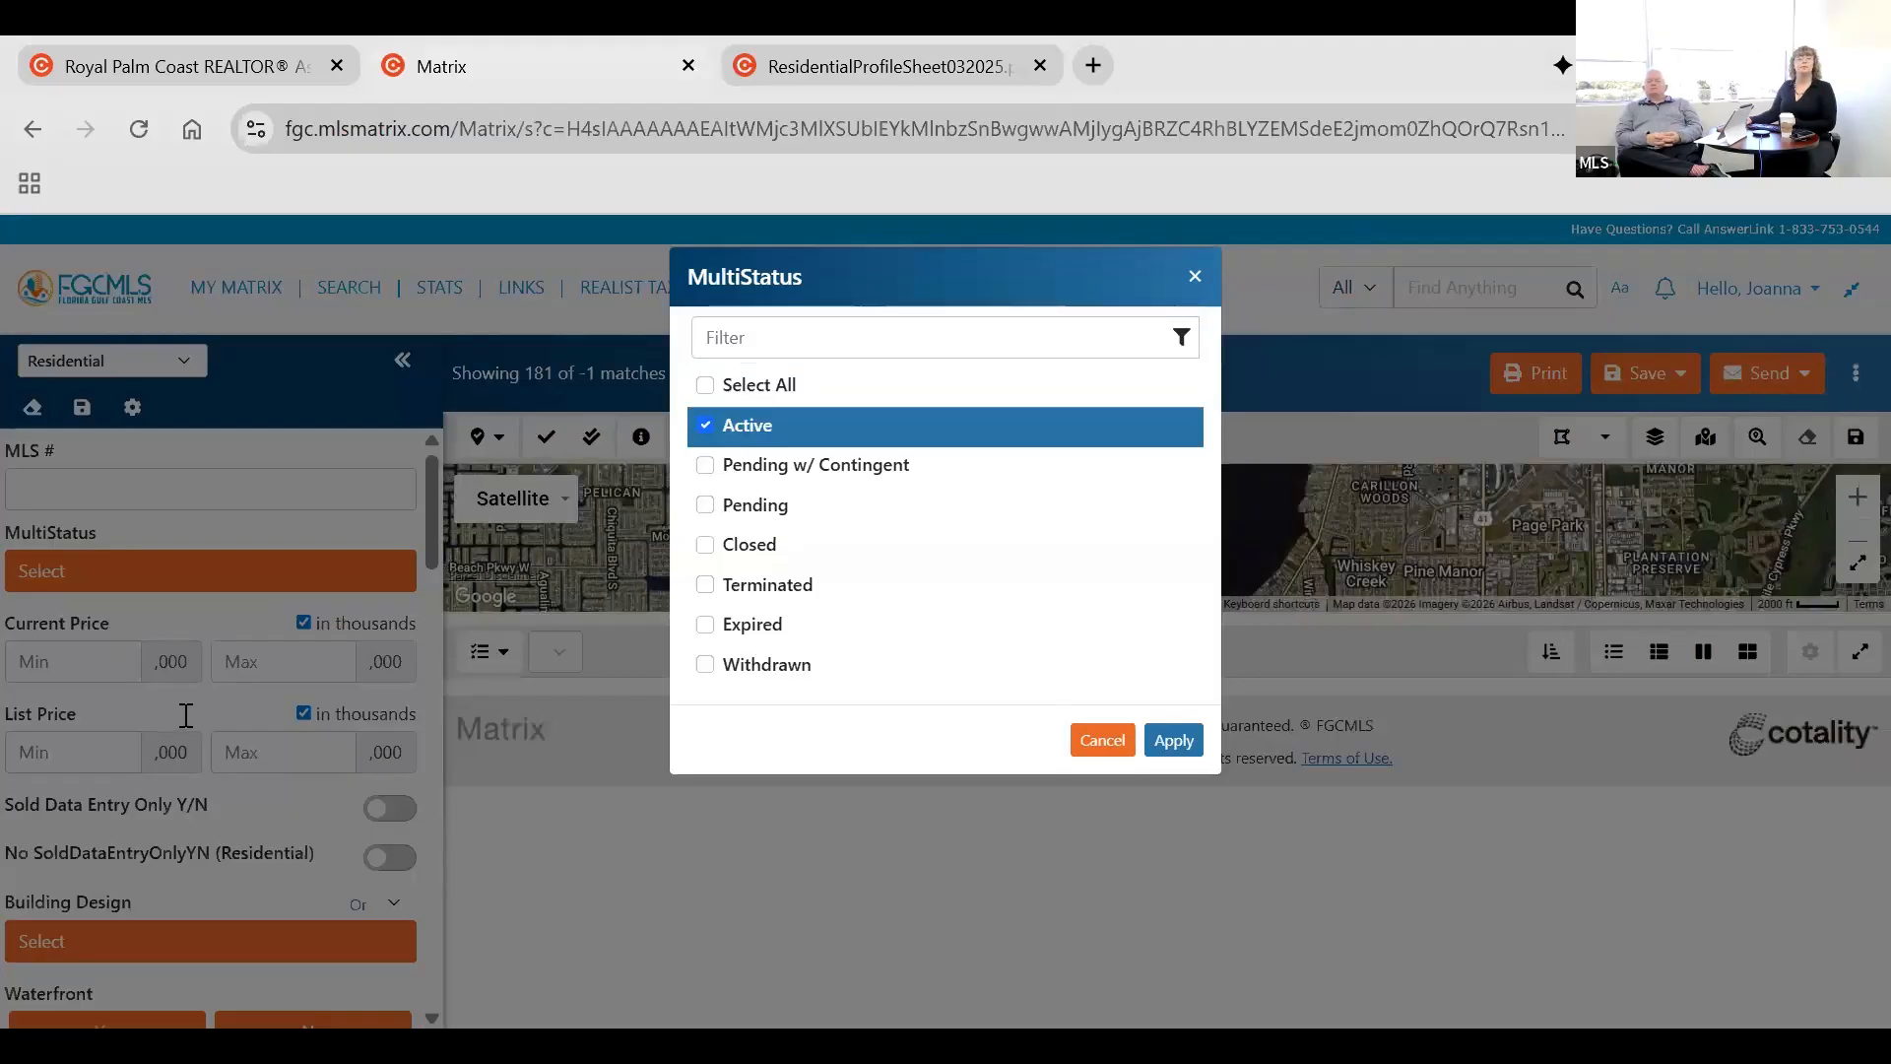
pyautogui.scroll(-5, 176, 741)
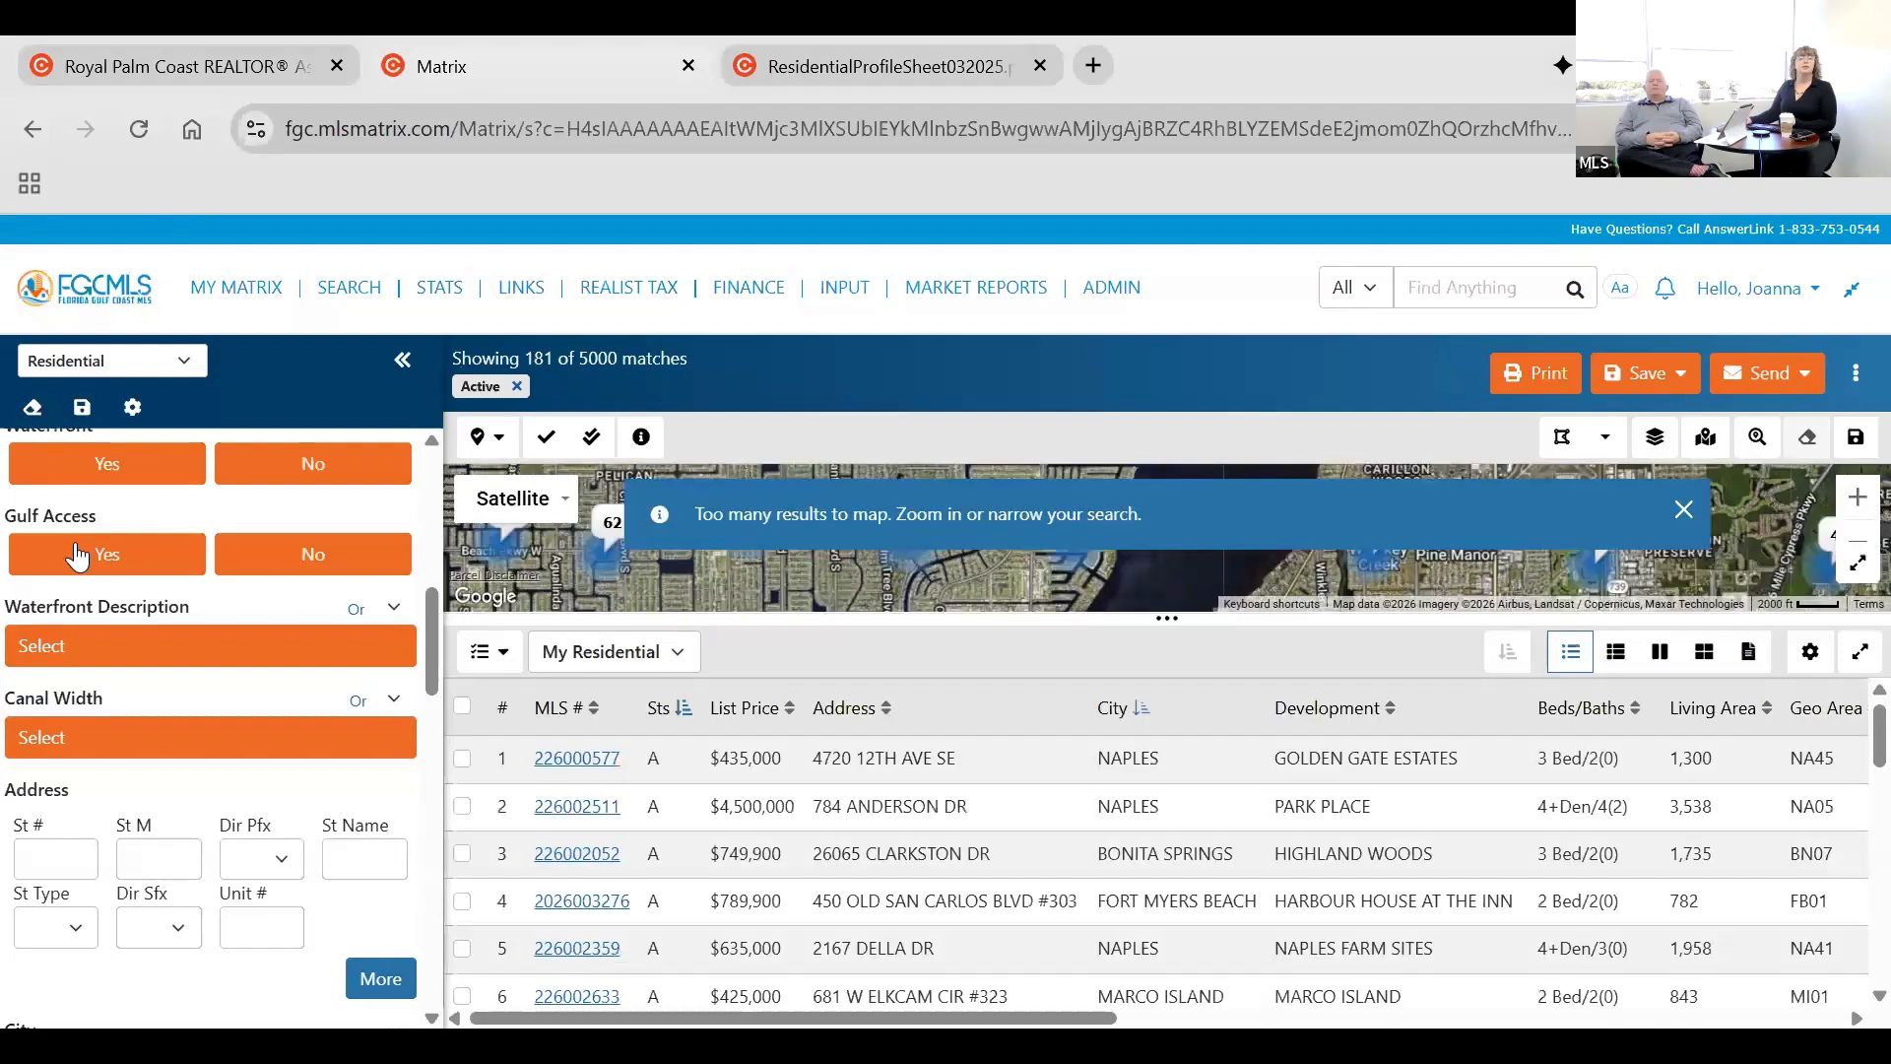
pyautogui.click(77, 554)
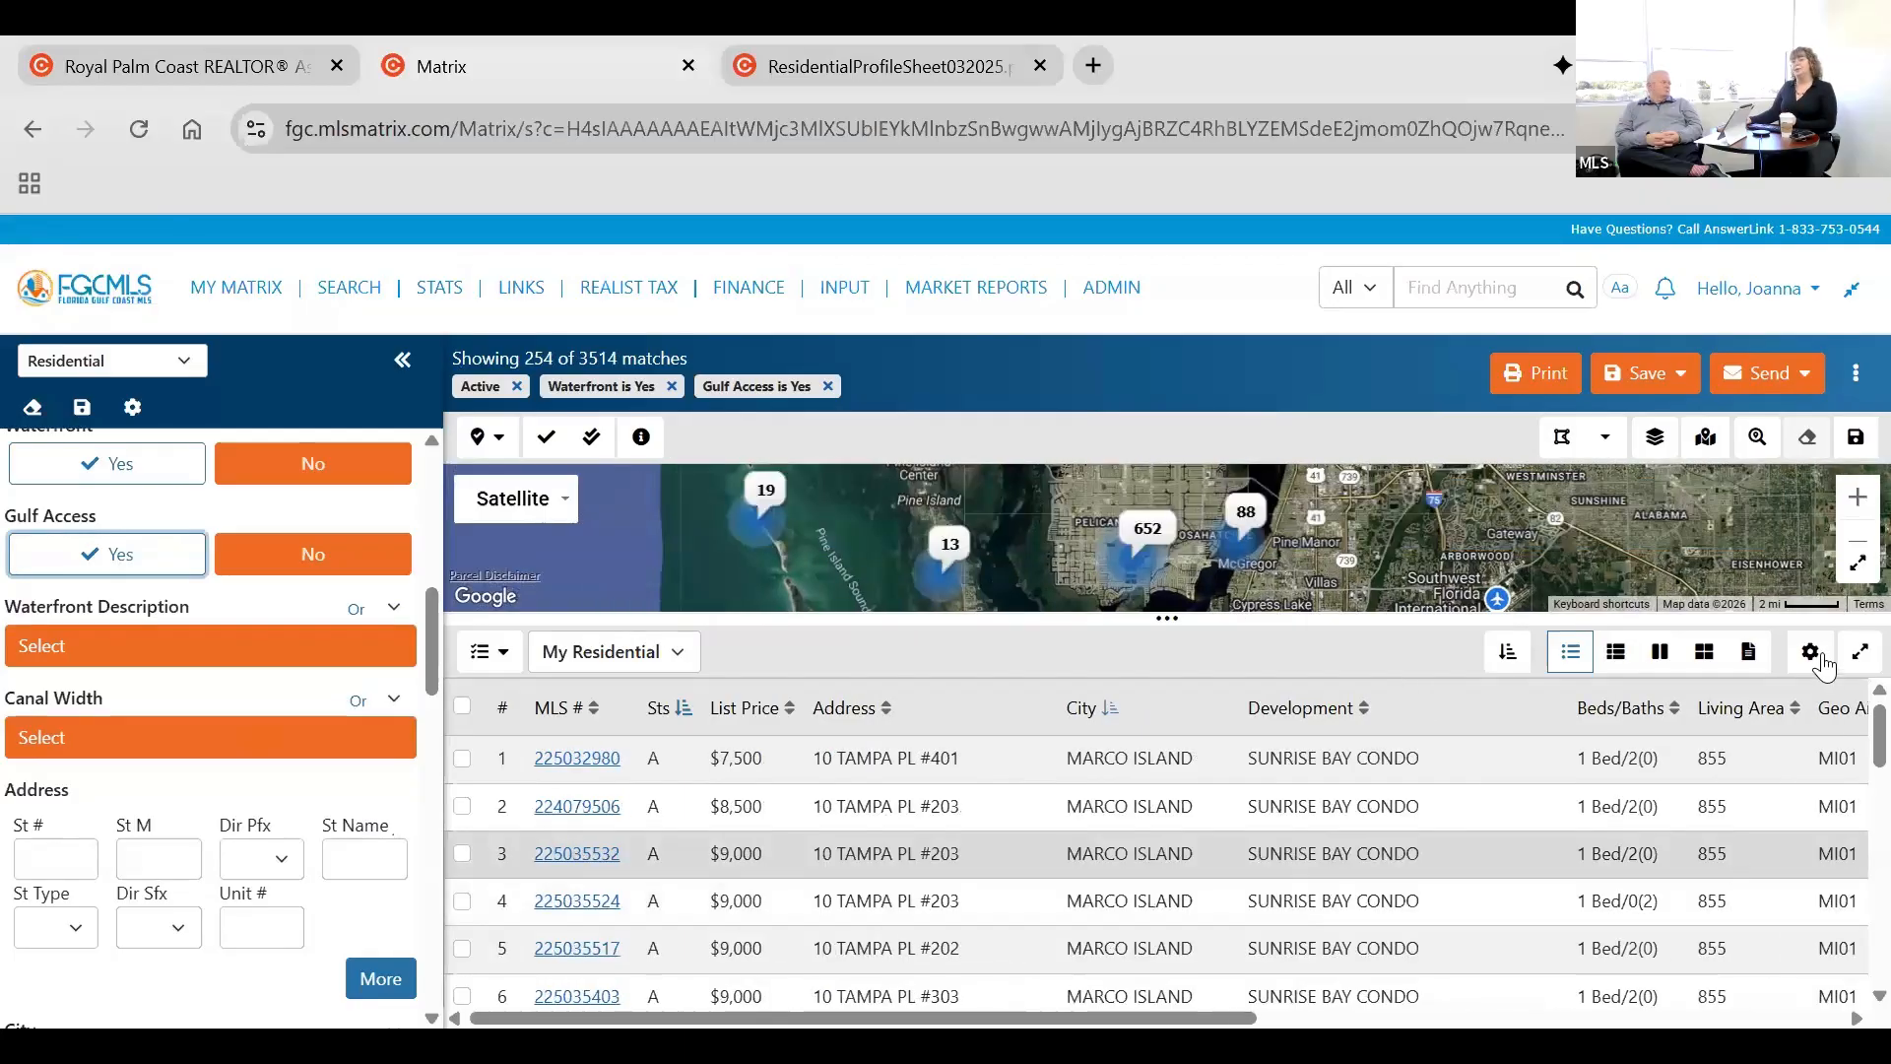
# Review the field settings of the My Residential results list without saving changes, and look across the list's columns.
pyautogui.click(1811, 653)
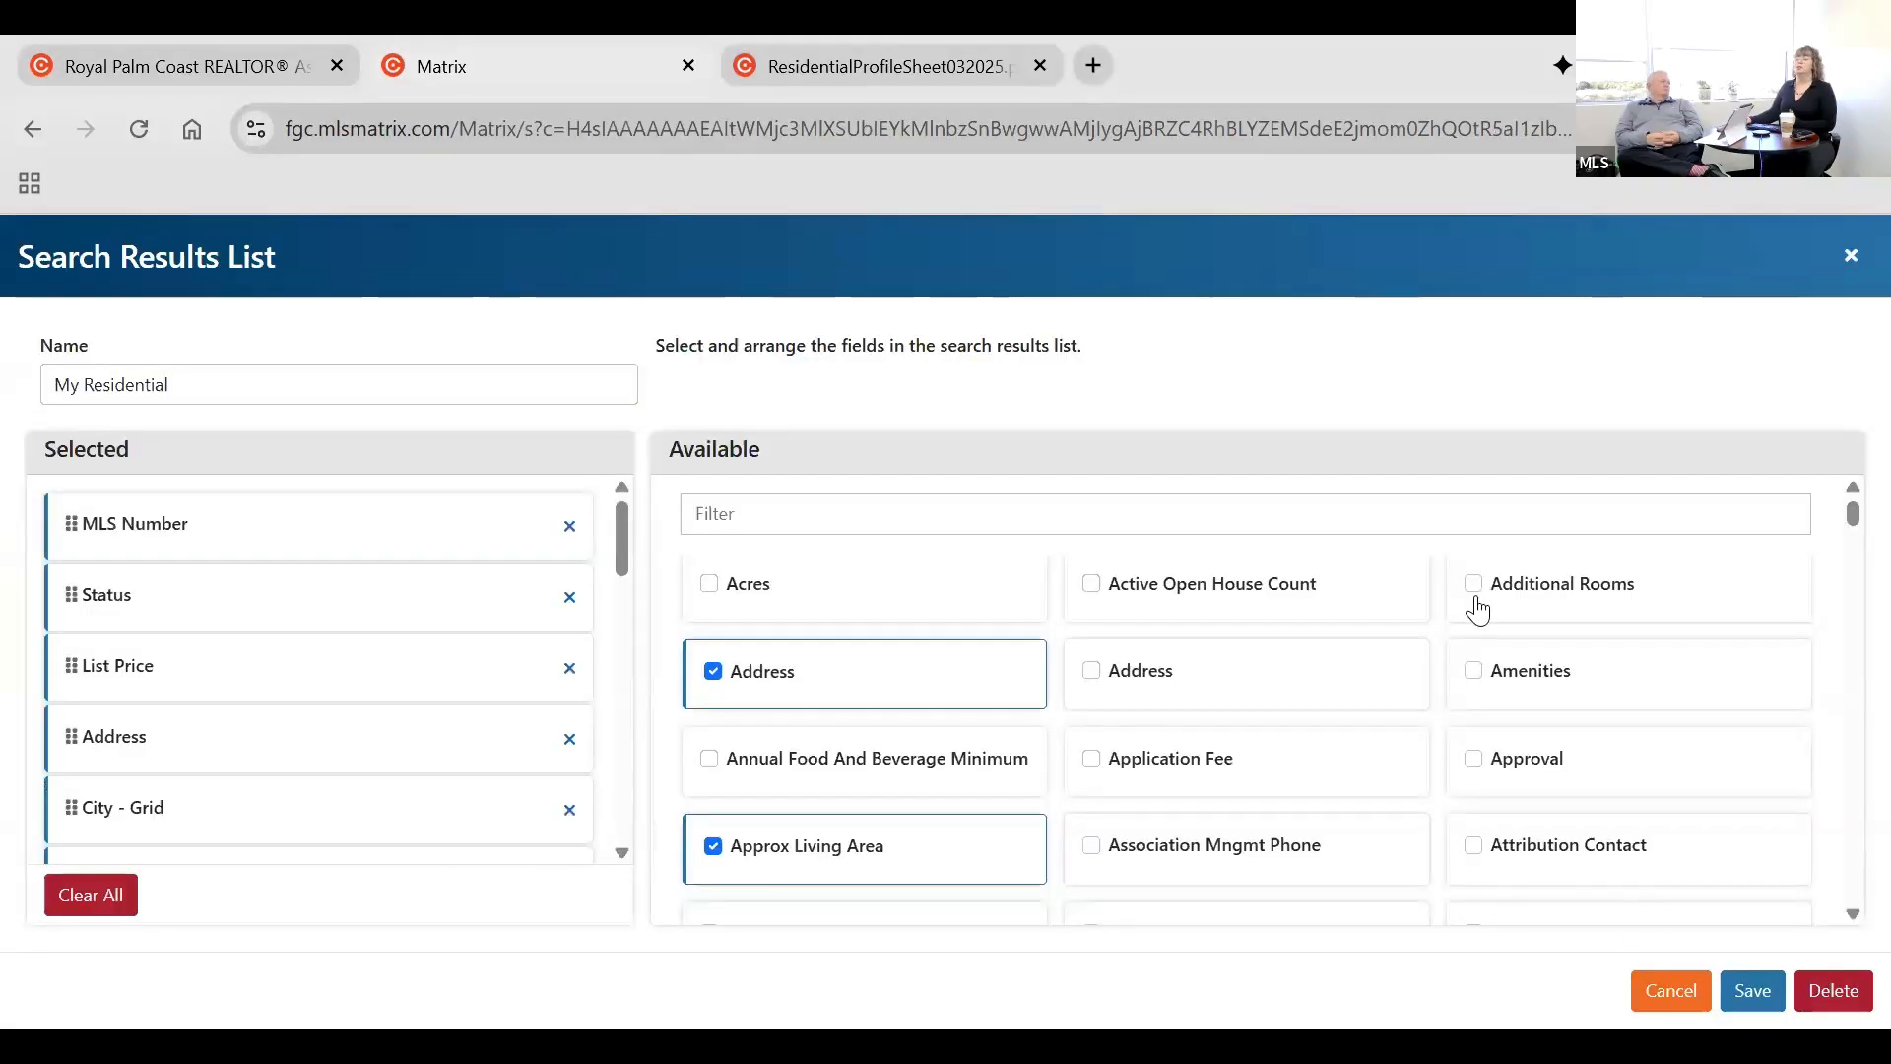
pyautogui.click(1666, 1009)
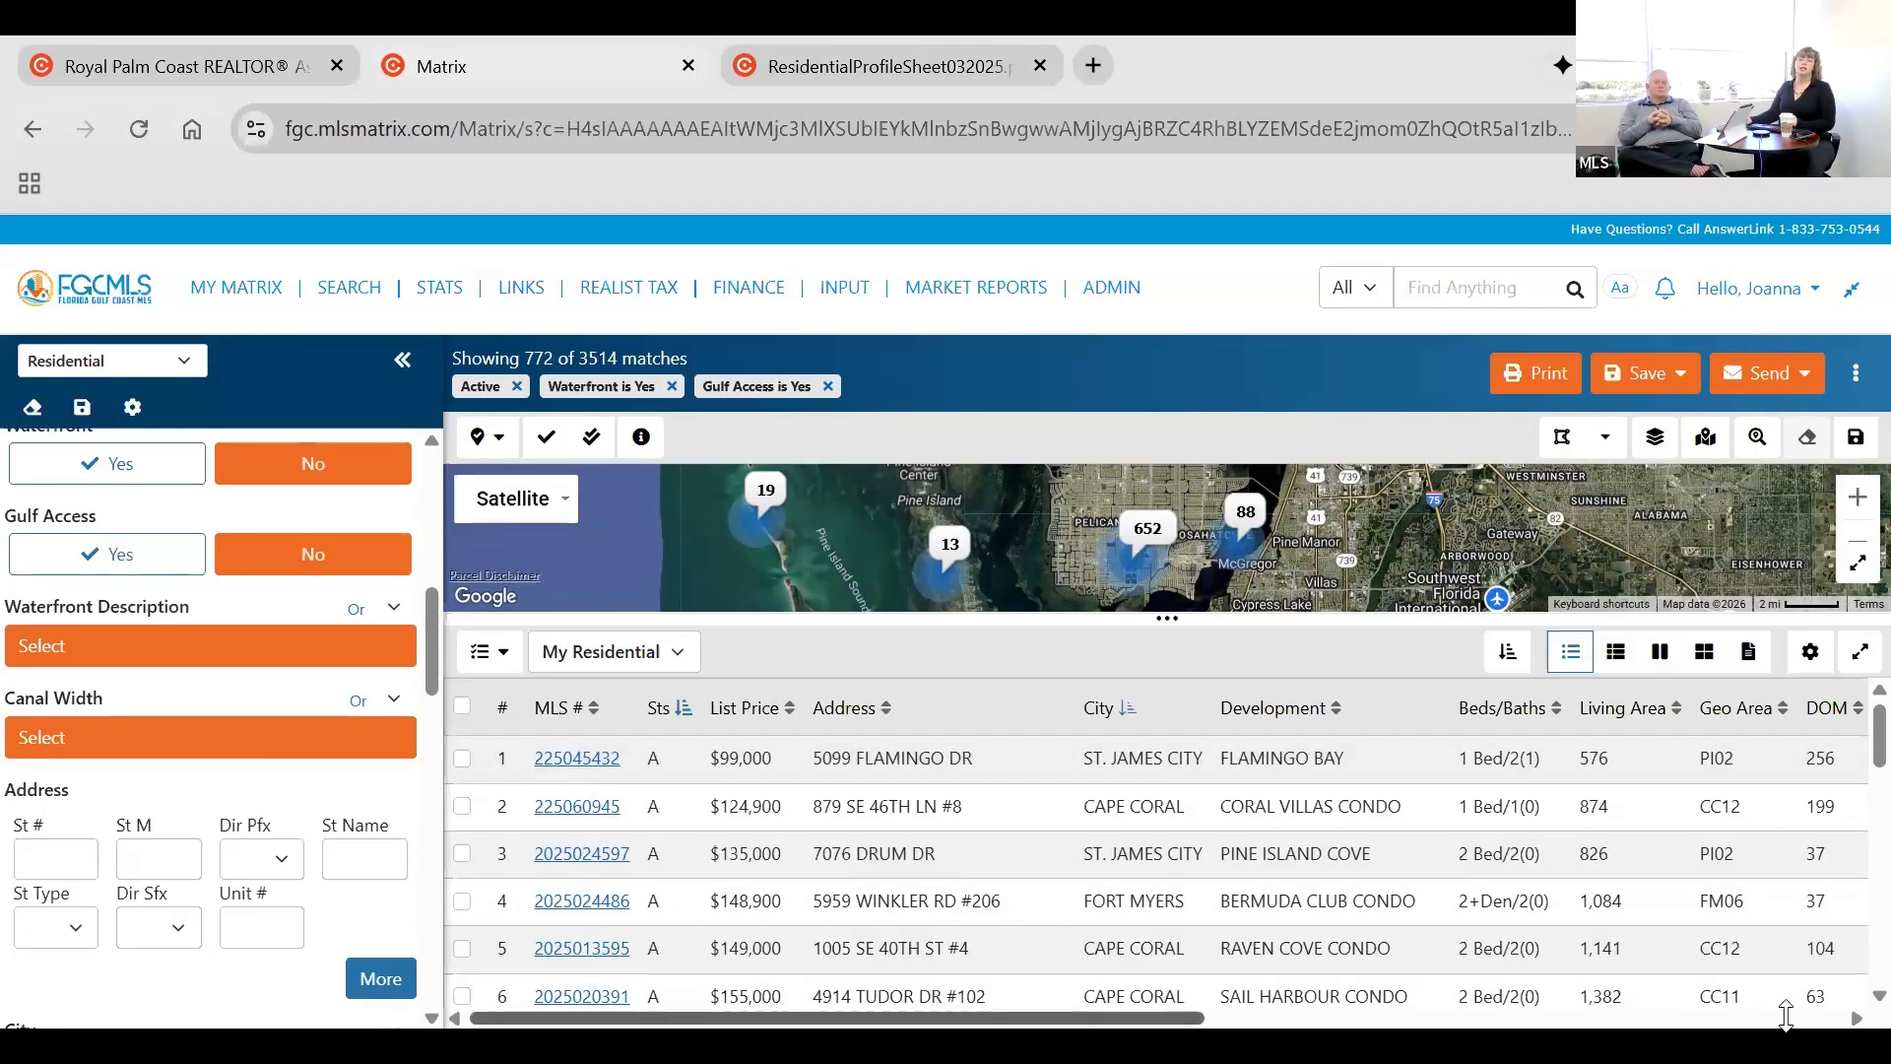
pyautogui.hscroll(10, 1786, 1015)
pyautogui.hscroll(-4, 1654, 1001)
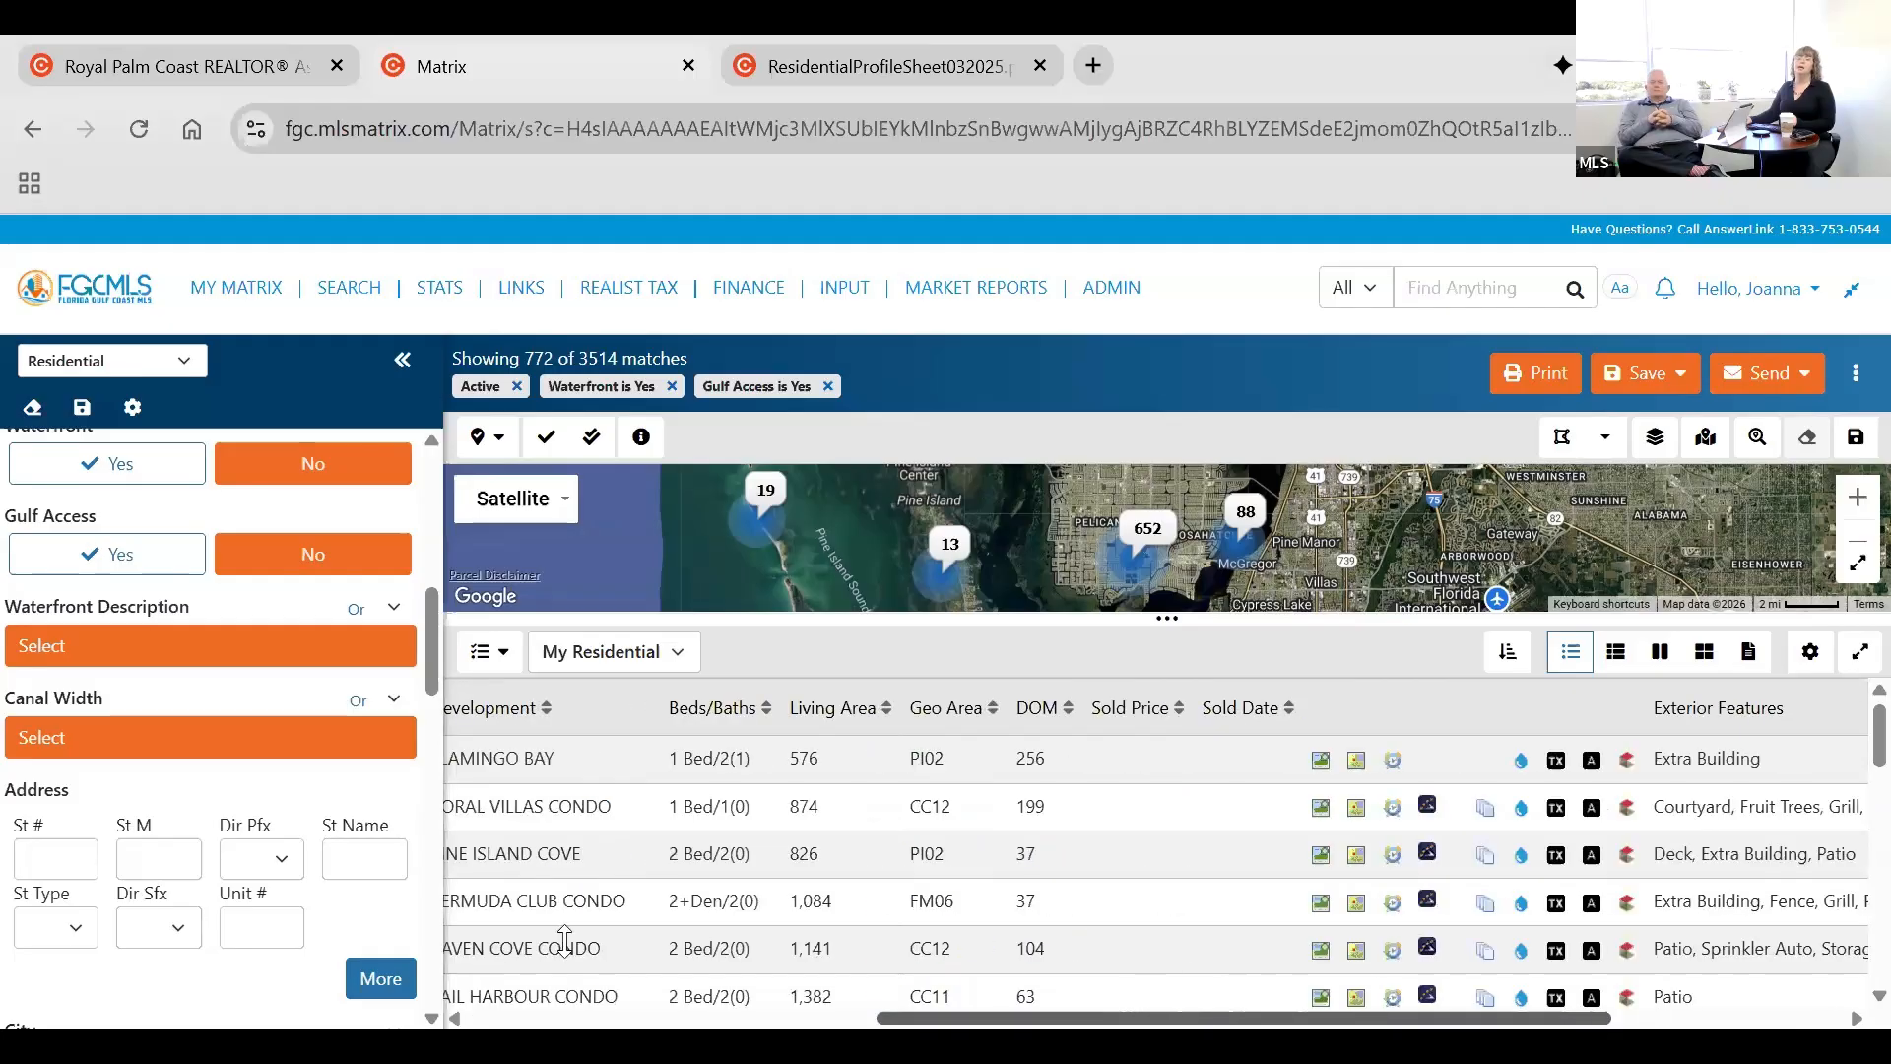
pyautogui.hscroll(-6, 564, 938)
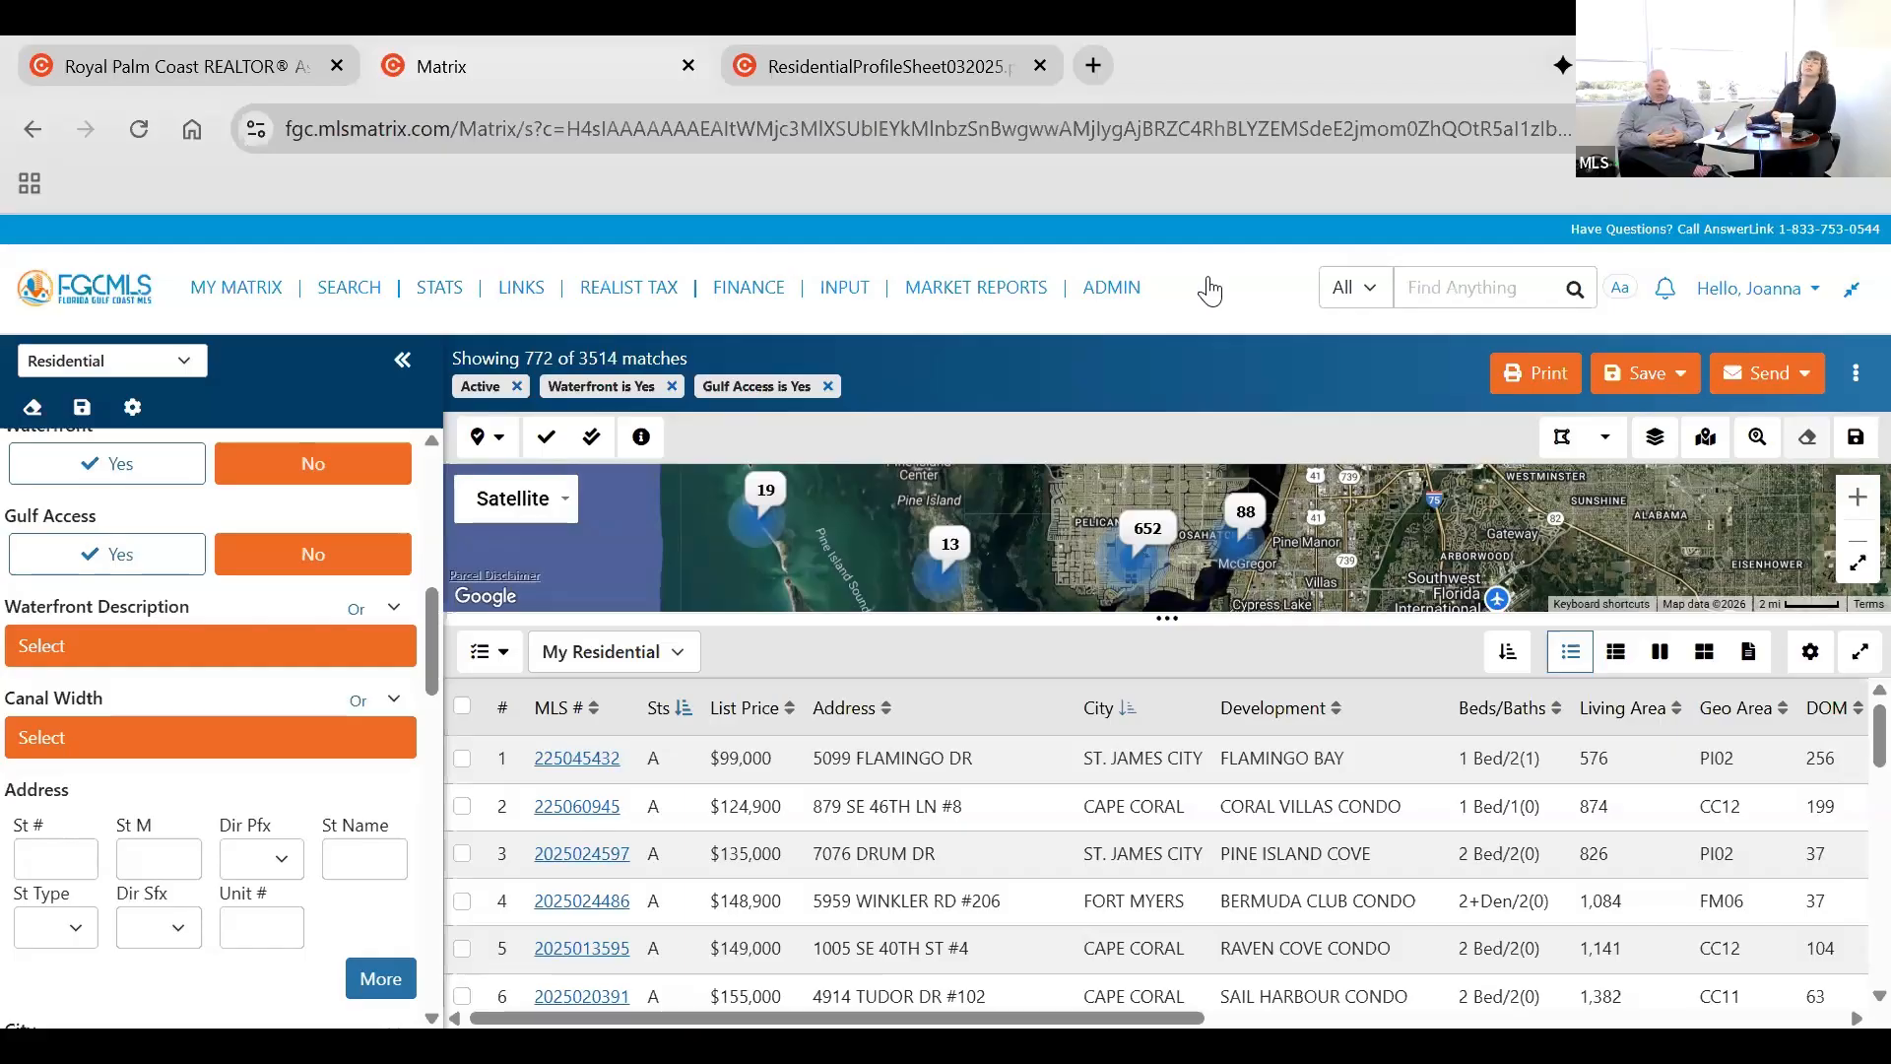
# Look over the available search types while keeping Residential, and make the map taller above the results list.
pyautogui.click(174, 364)
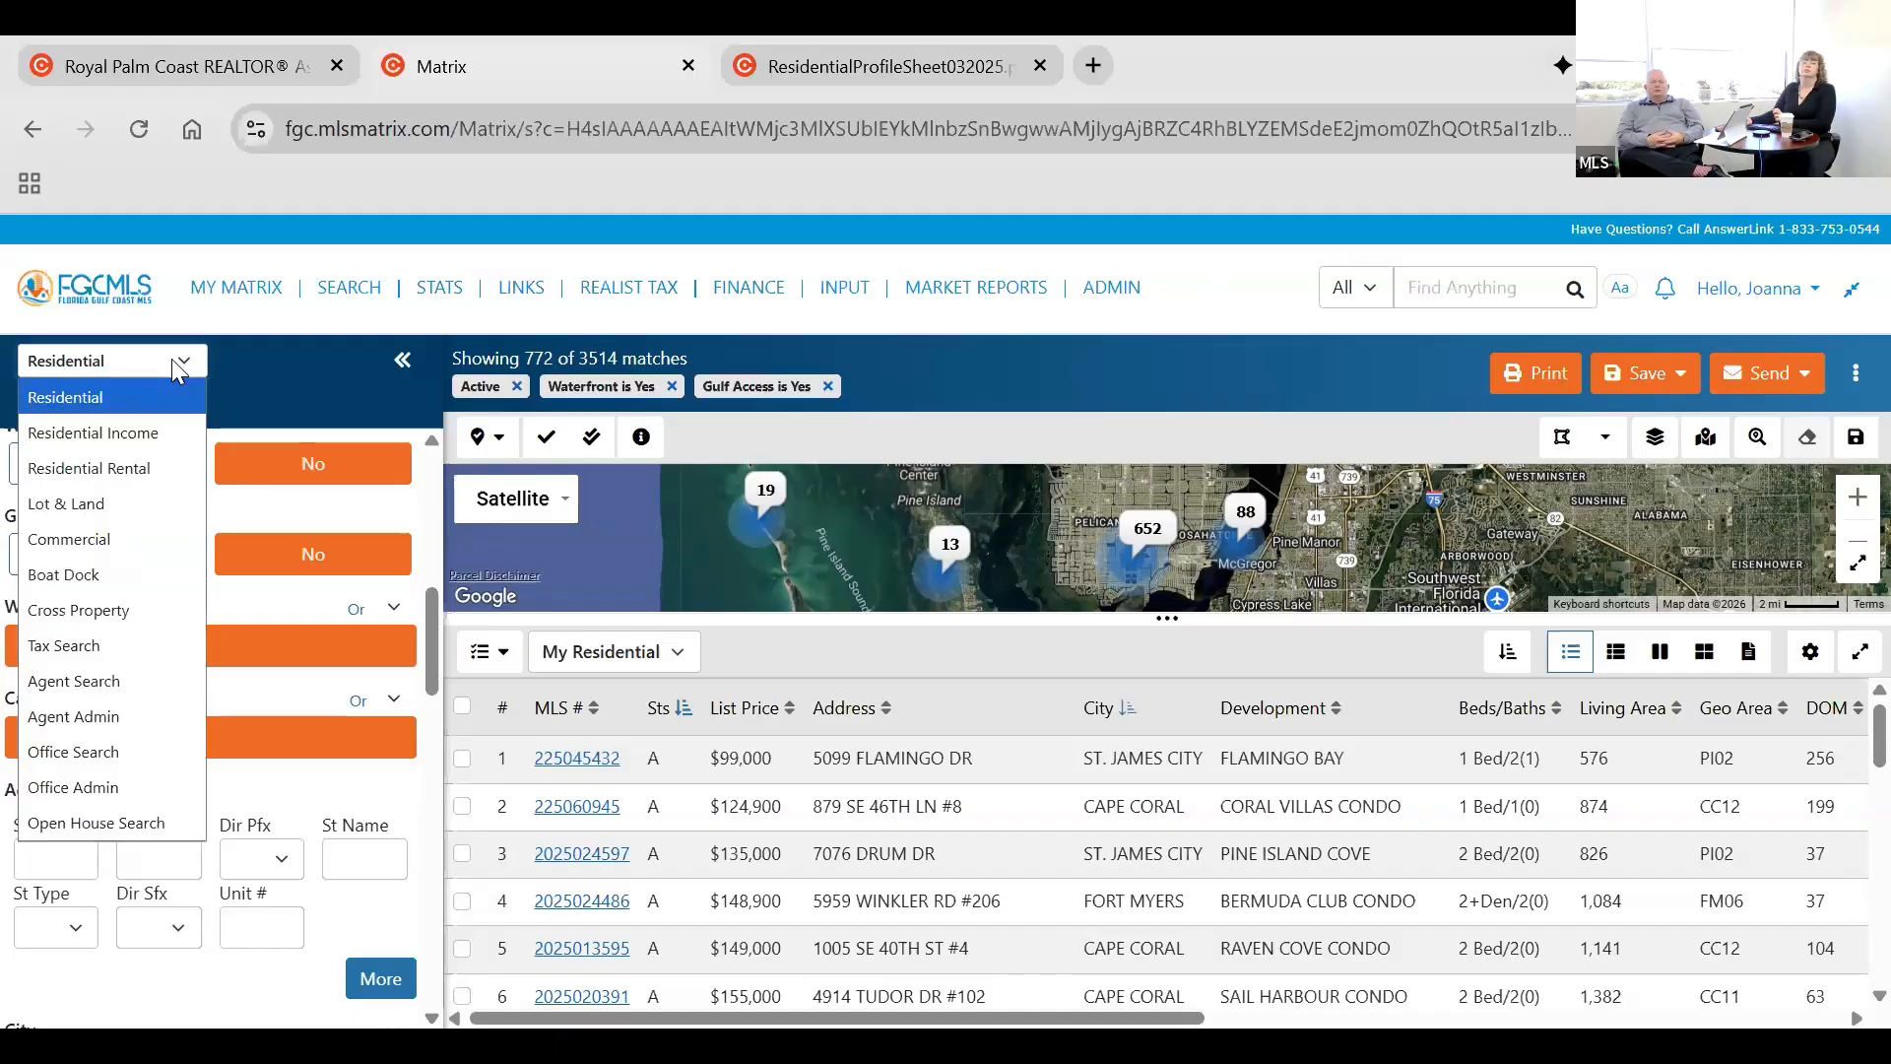
pyautogui.click(334, 360)
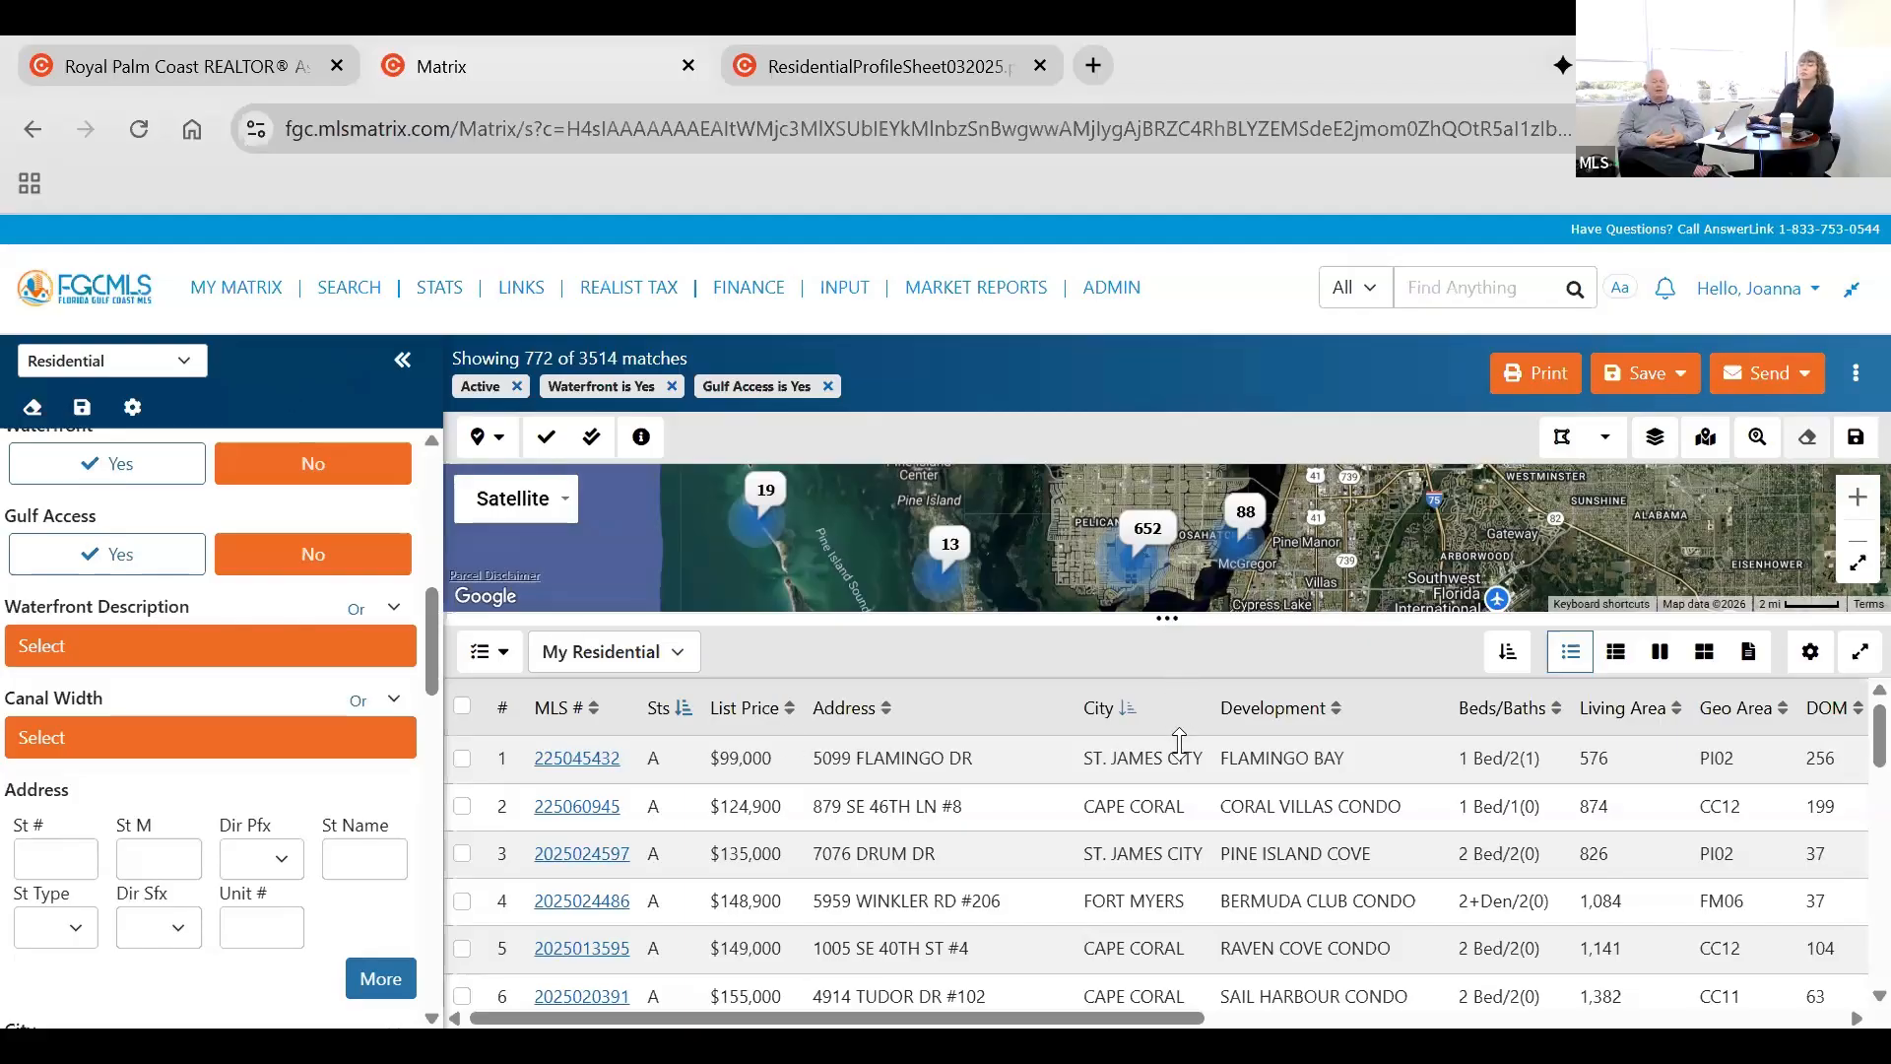
pyautogui.moveTo(1171, 871); pyautogui.dragTo(1169, 916)
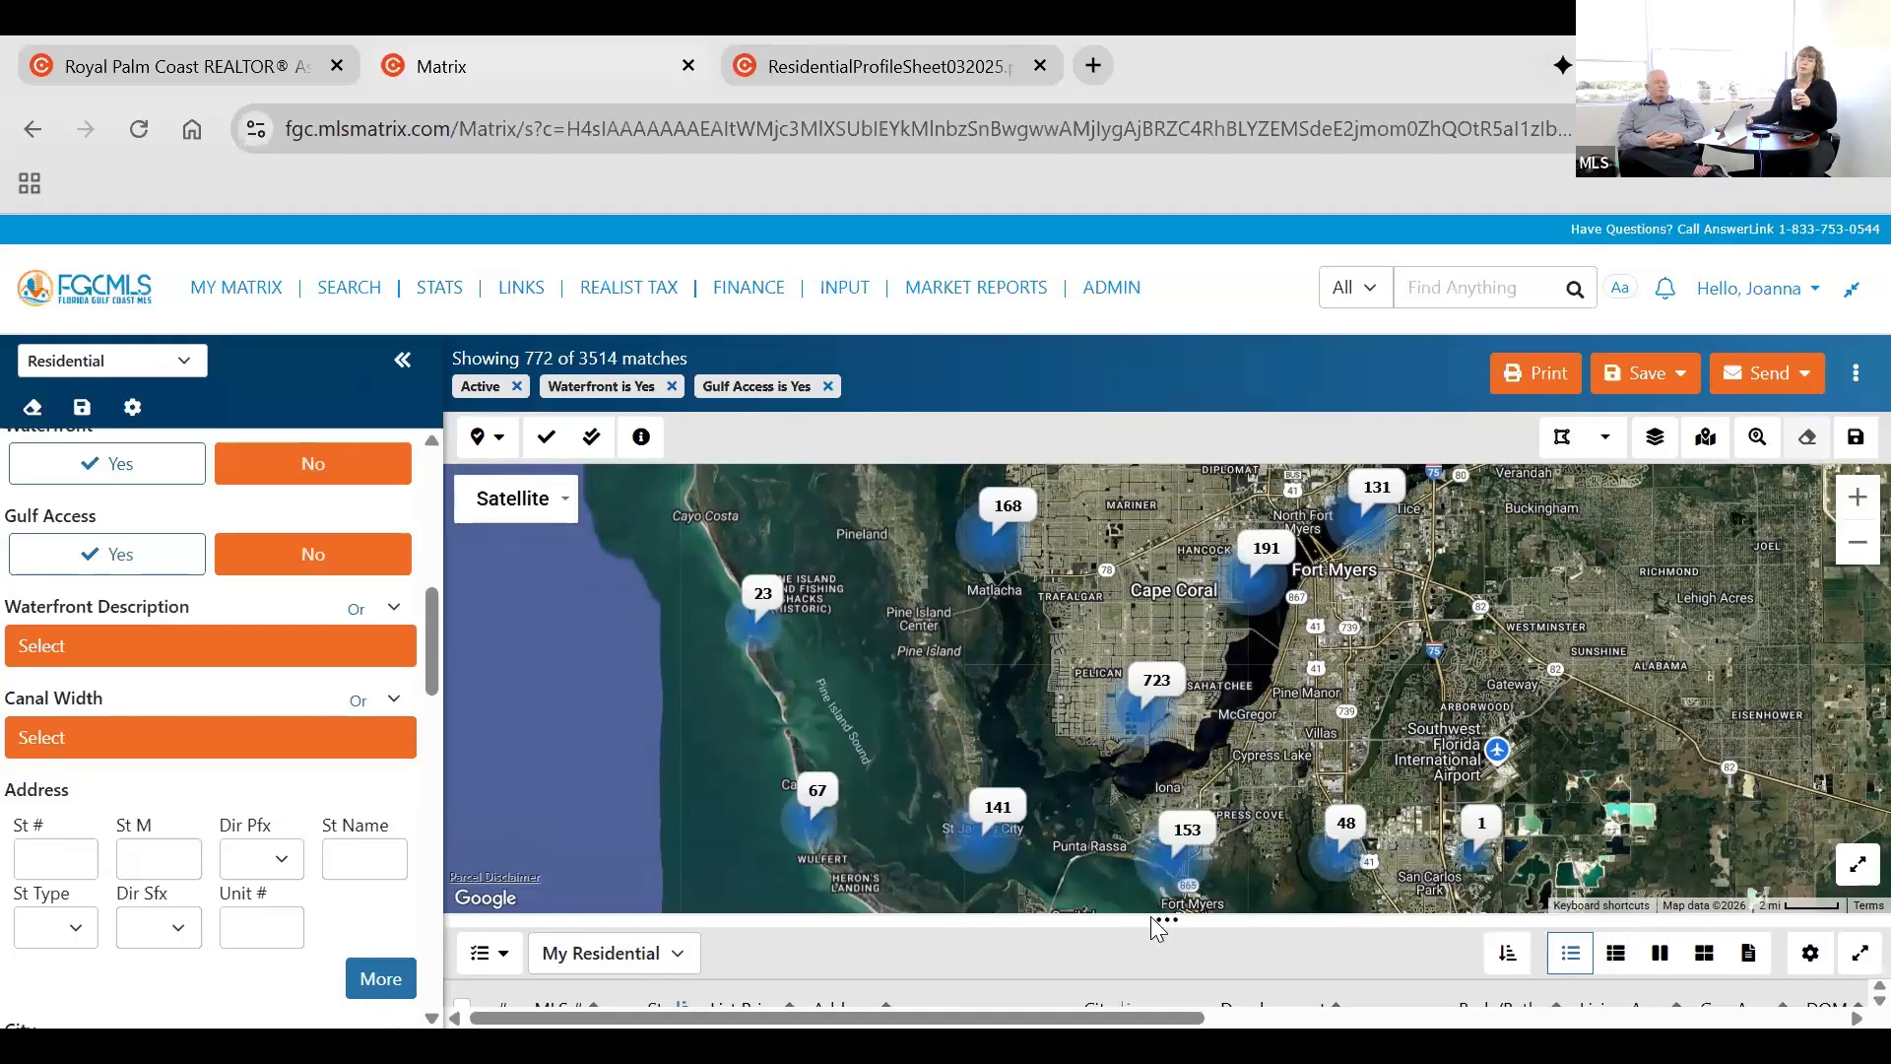
pyautogui.moveTo(1185, 926); pyautogui.dragTo(1216, 737)
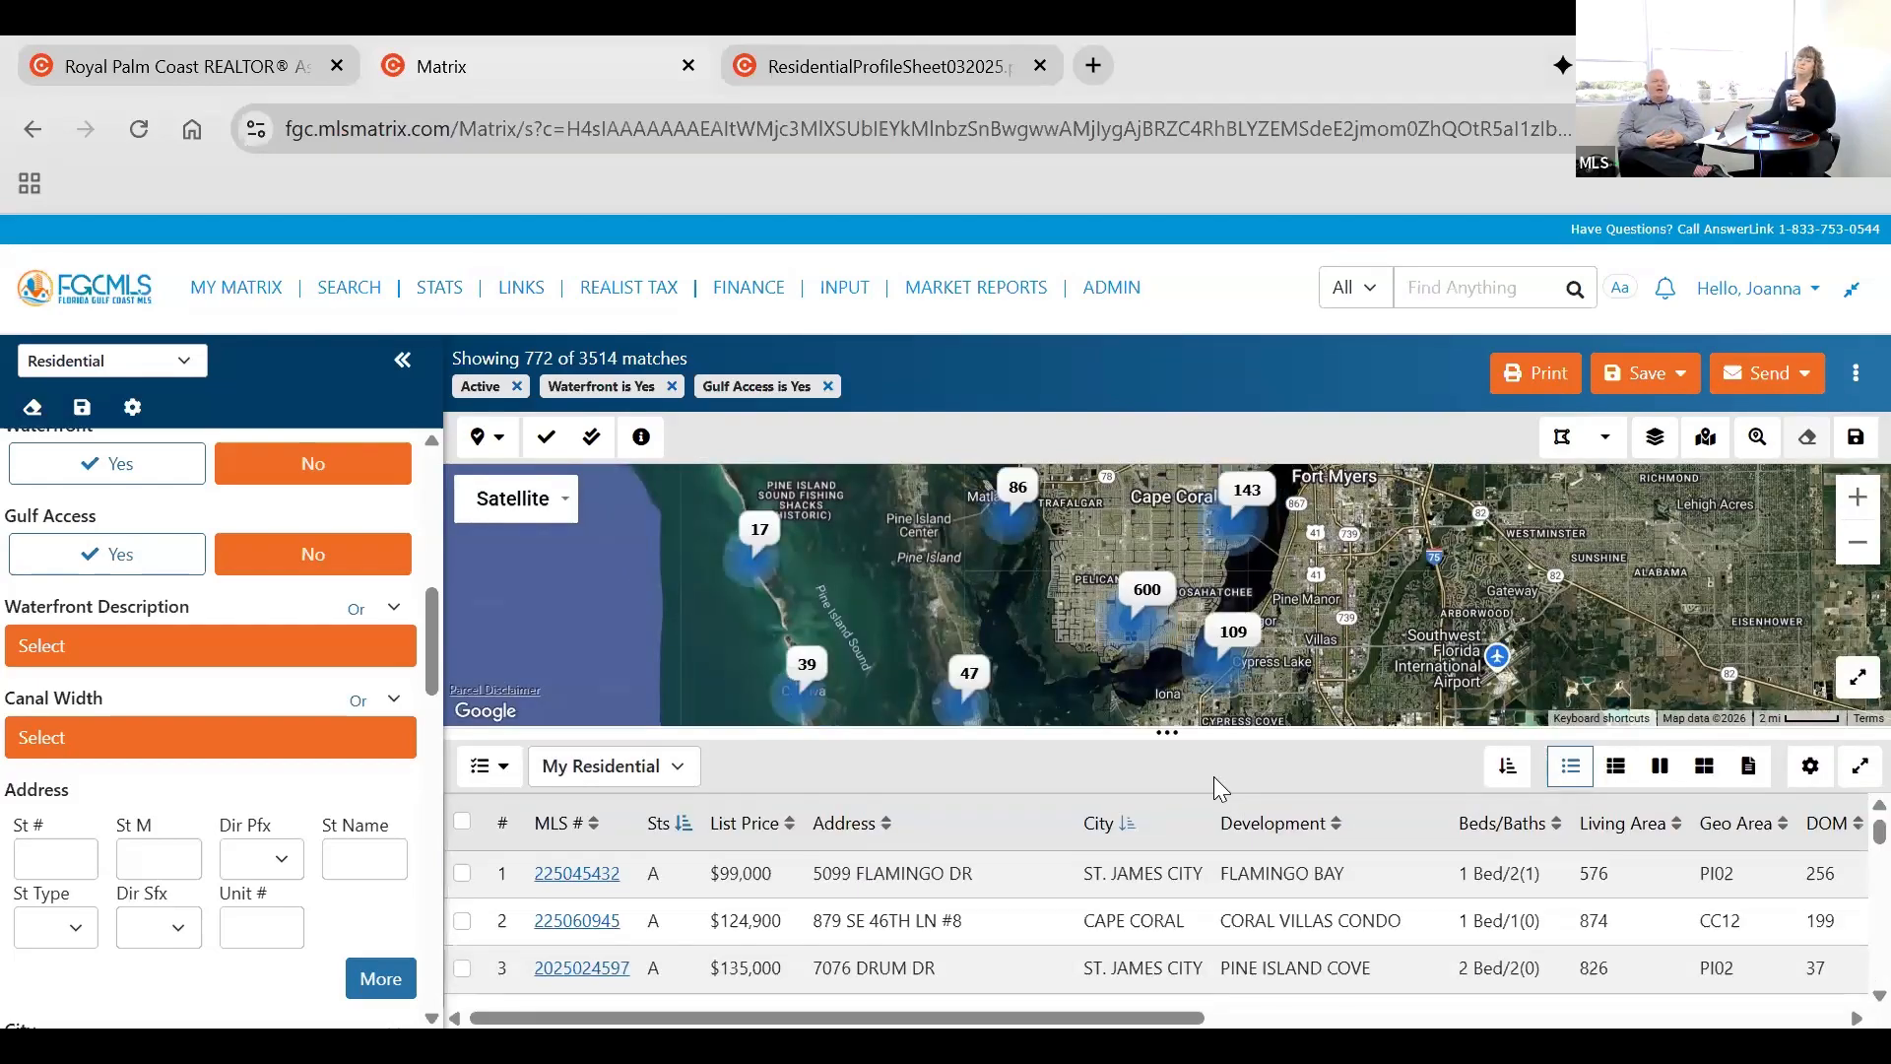